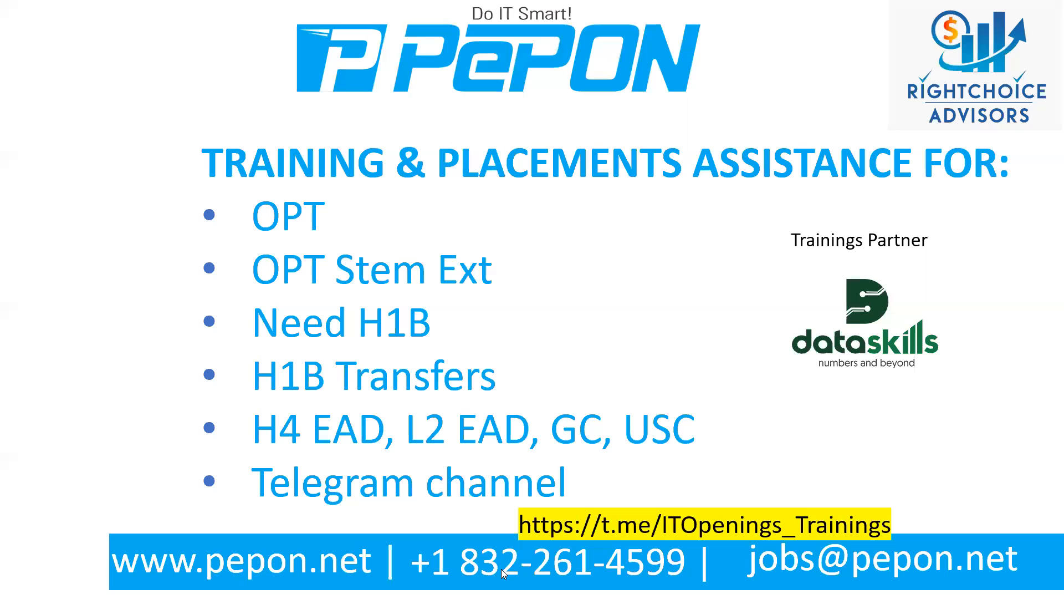
Switch to the browser and look through the 1 Part 1 Power Query and Power BI Working Files folders in the Drive training folder
{"action": "key", "text": "super"}
{"action": "left_click", "coordinate": [527, 584]}
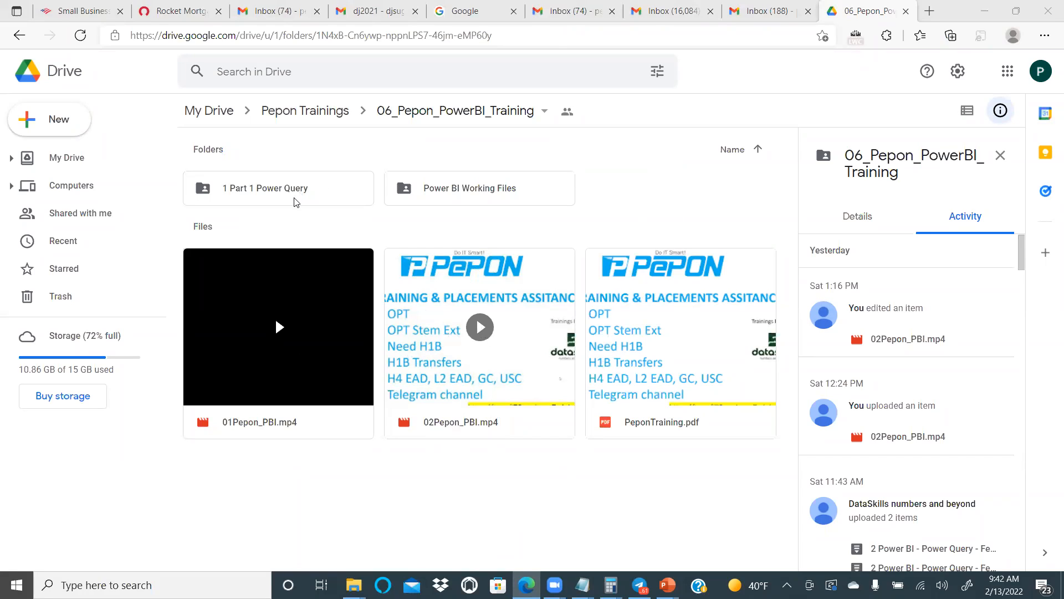
{"action": "double_click", "coordinate": [282, 190]}
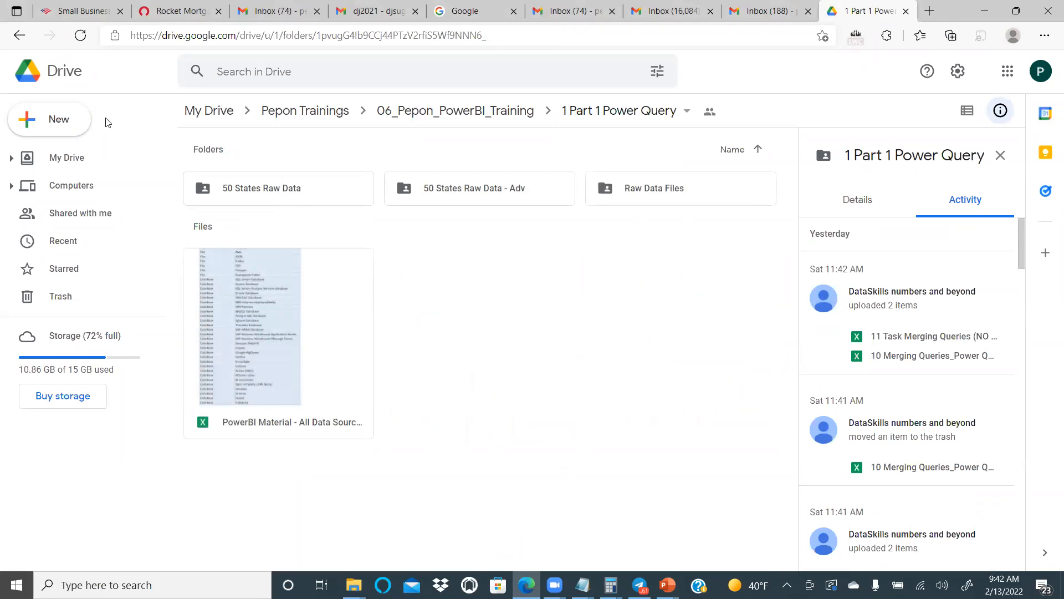
{"action": "left_click", "coordinate": [18, 35]}
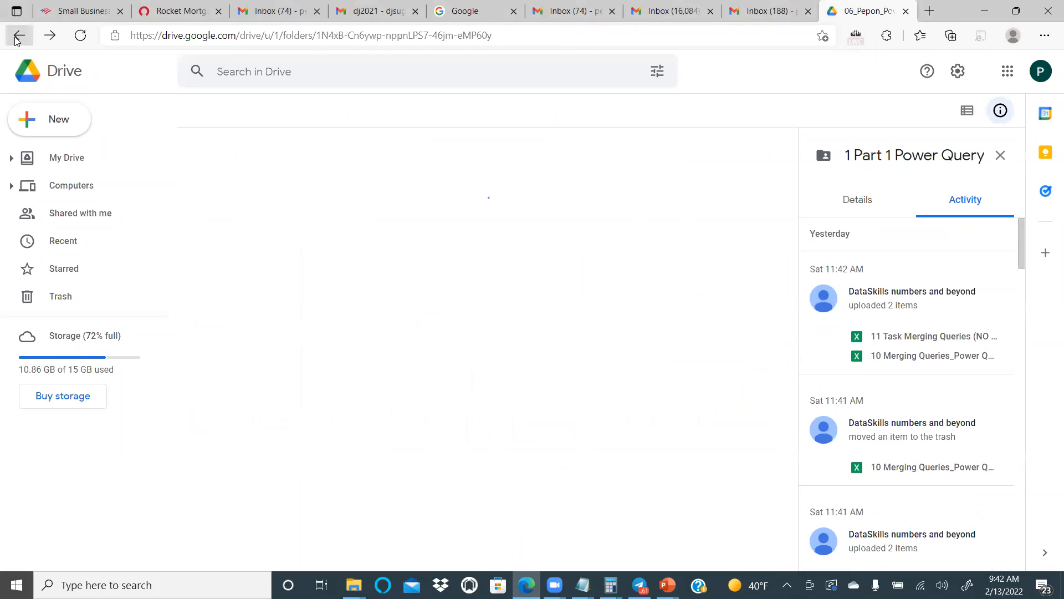
{"action": "left_click", "coordinate": [459, 191]}
{"action": "double_click", "coordinate": [459, 191]}
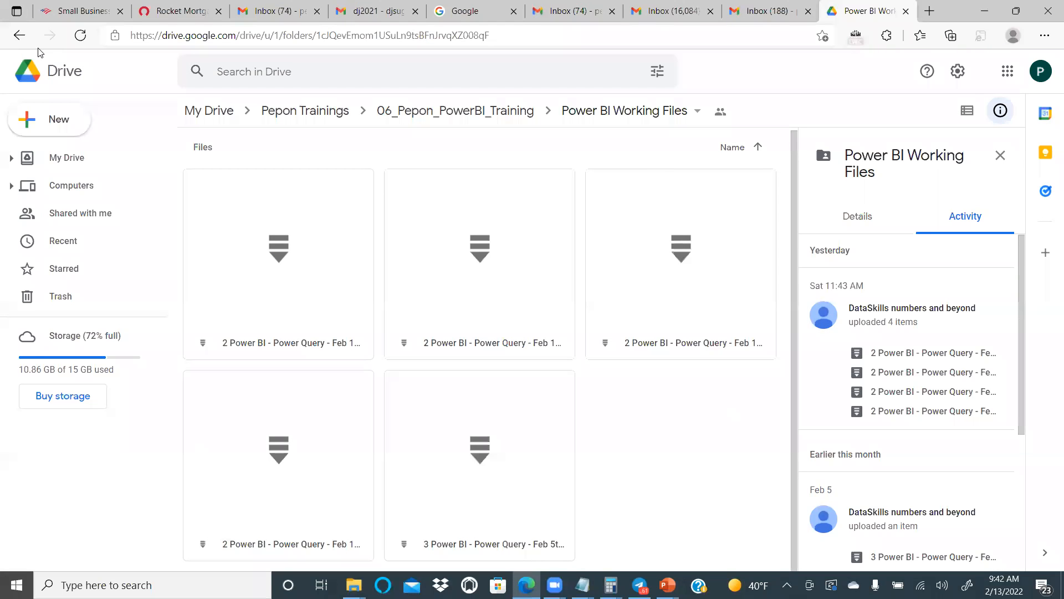
{"action": "left_click", "coordinate": [19, 35]}
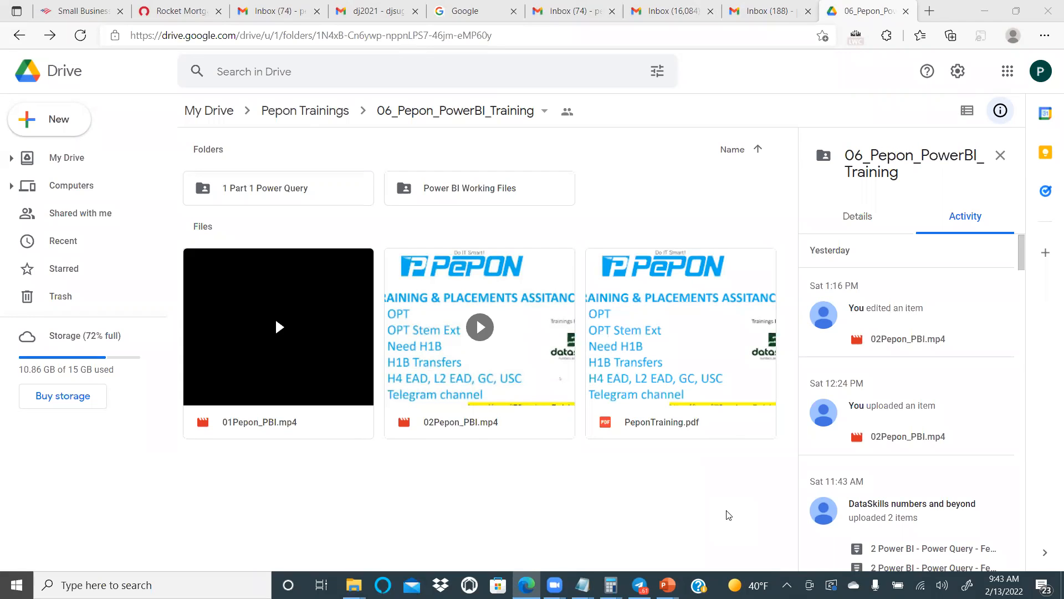
{"action": "left_click", "coordinate": [981, 16]}
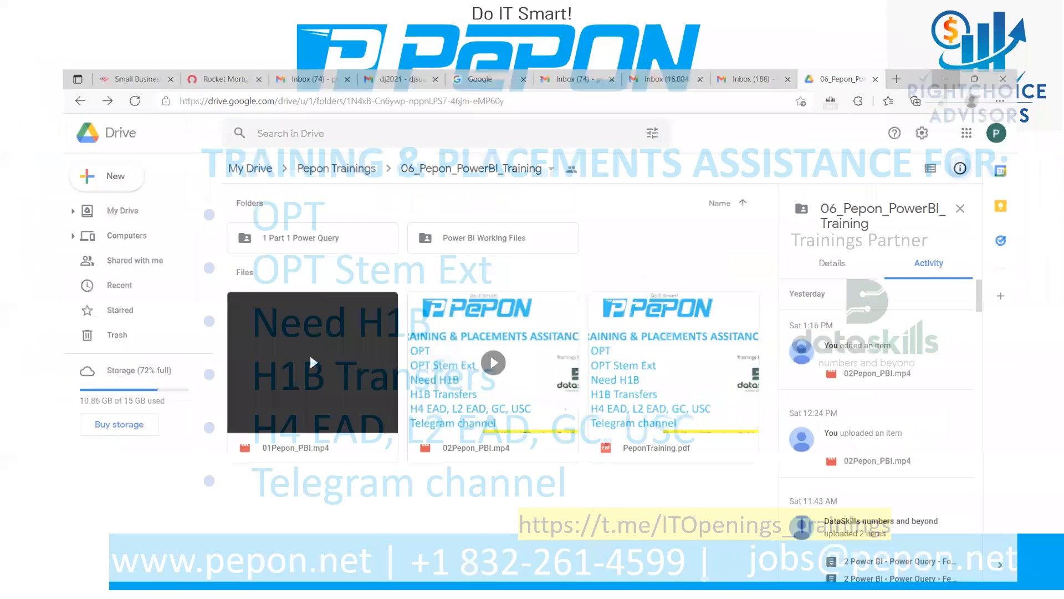
{"action": "left_click", "coordinate": [741, 441]}
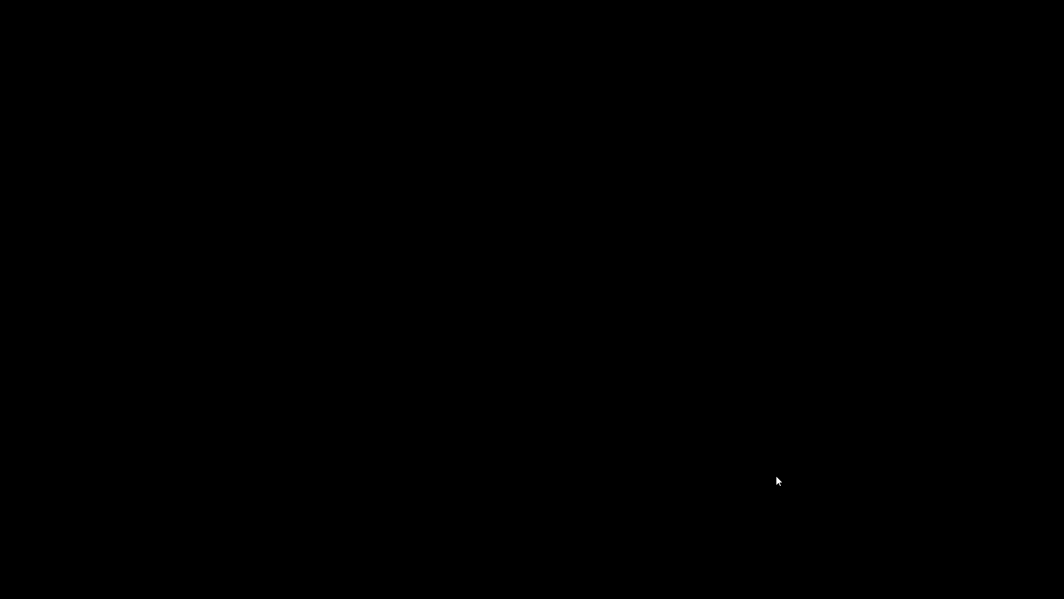
{"action": "left_click", "coordinate": [776, 474]}
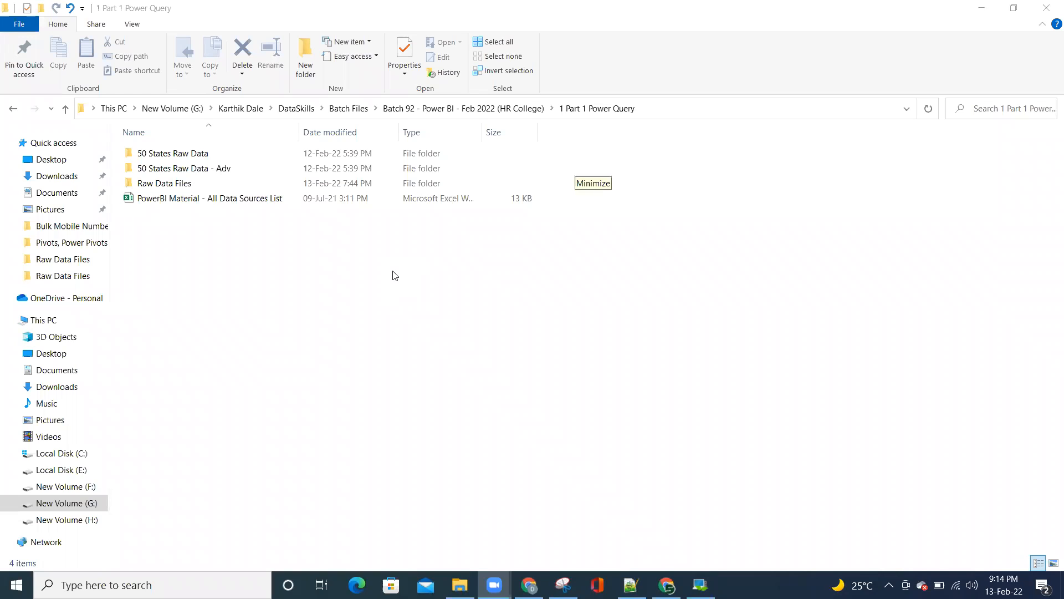
Go up from the Batch 92 folder to Batch Files and open the Batch 94 - Power BI - Feb 2022 folder
{"action": "left_click", "coordinate": [216, 255]}
{"action": "left_click", "coordinate": [491, 109]}
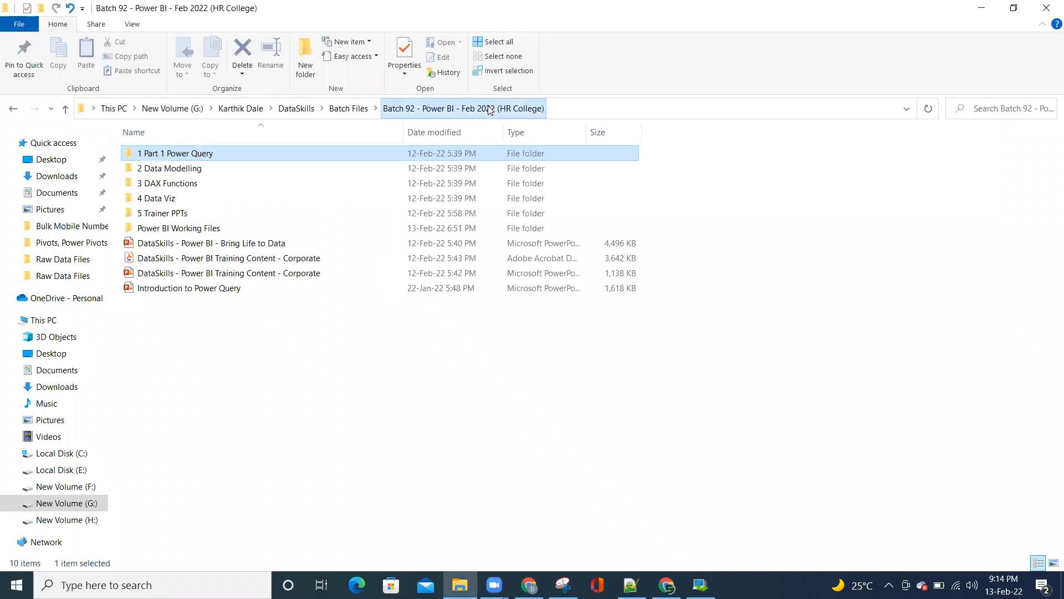
{"action": "left_click", "coordinate": [347, 108]}
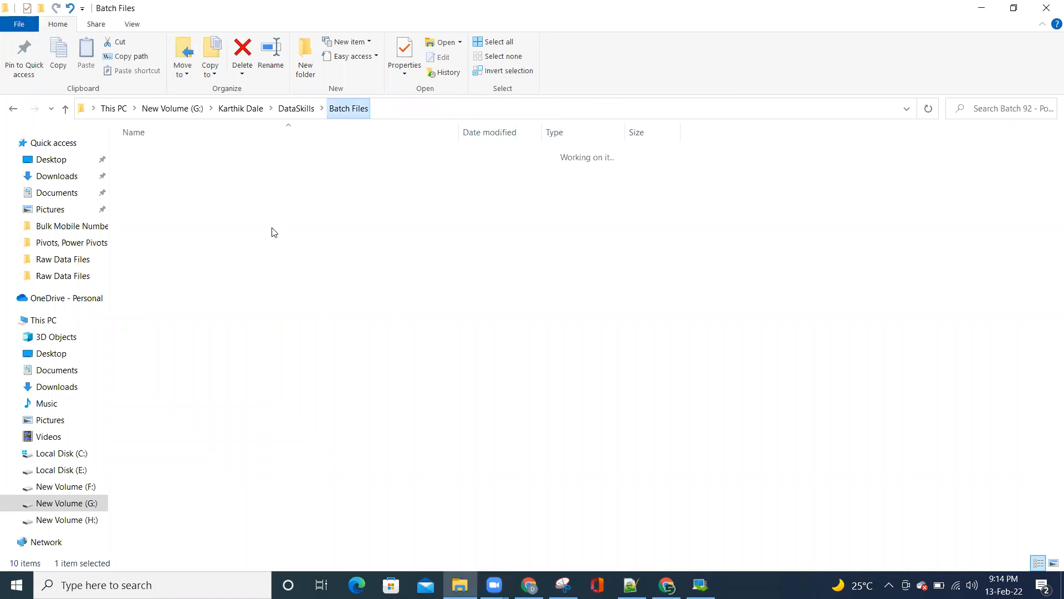
{"action": "scroll", "coordinate": [217, 494], "scroll_direction": "down", "scroll_amount": 2}
{"action": "double_click", "coordinate": [214, 487]}
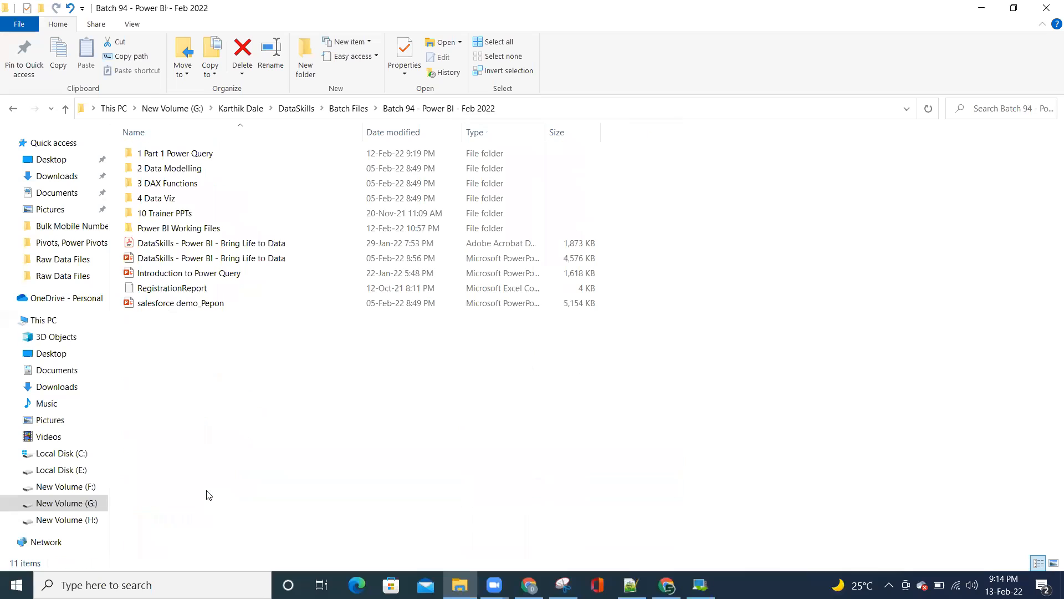
Open the Raw Data Files folder inside 1 Part 1 Power Query
{"action": "left_click", "coordinate": [587, 79]}
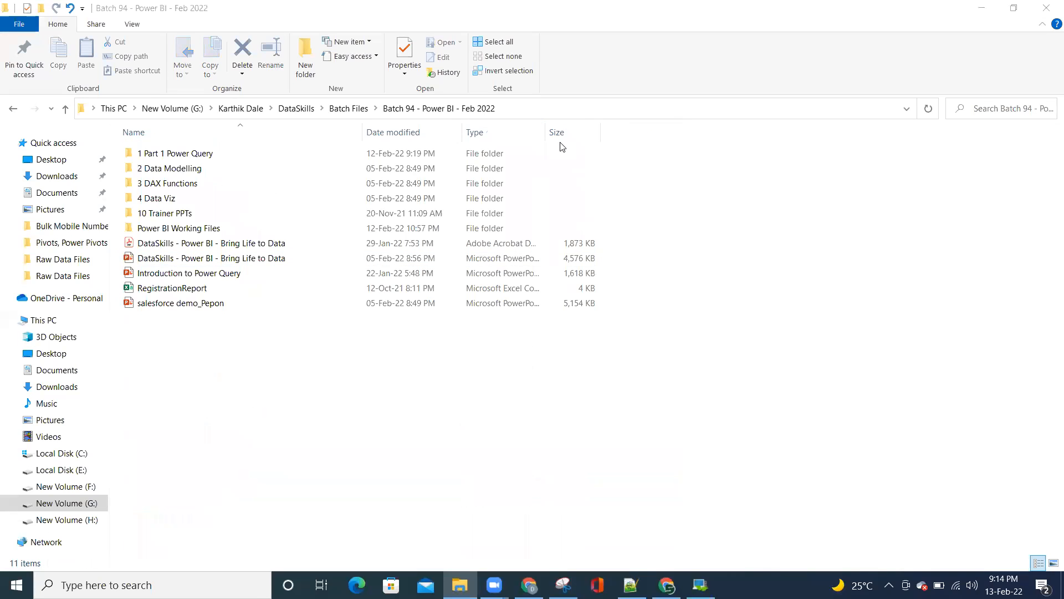
{"action": "left_click", "coordinate": [292, 398]}
{"action": "double_click", "coordinate": [203, 153]}
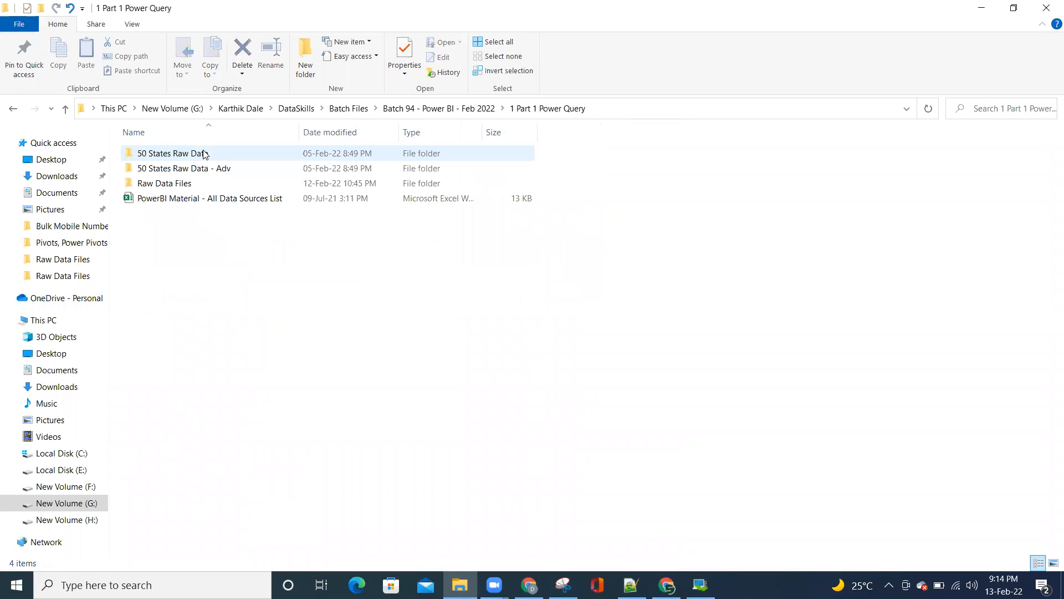
{"action": "double_click", "coordinate": [188, 182]}
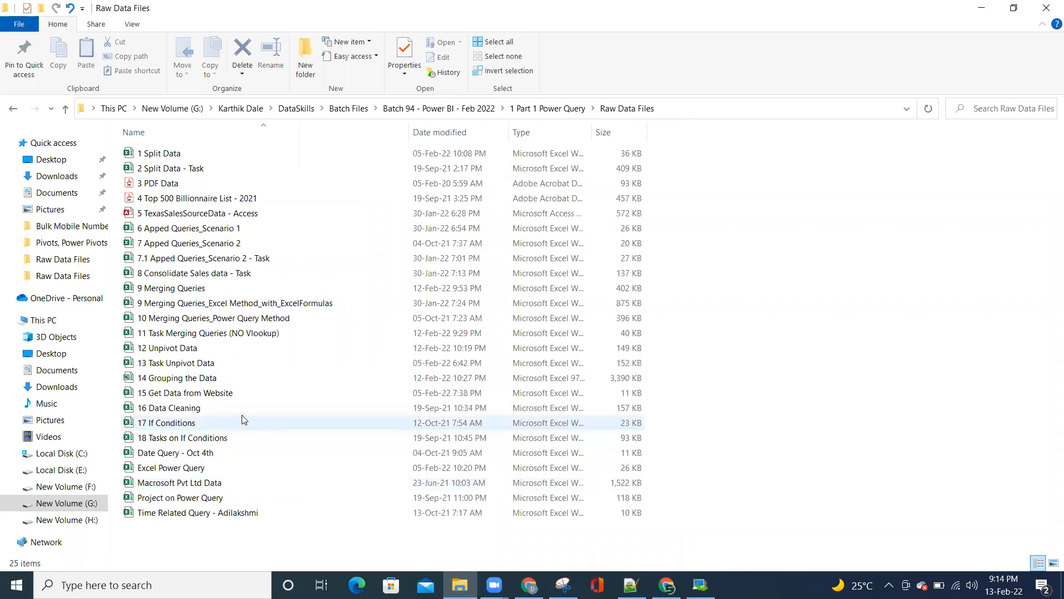
Go through the workbooks 14 Grouping the Data, 15 Get Data from Website, 16 Data Cleaning and 17 If Conditions in the file list
{"action": "double_click", "coordinate": [251, 378]}
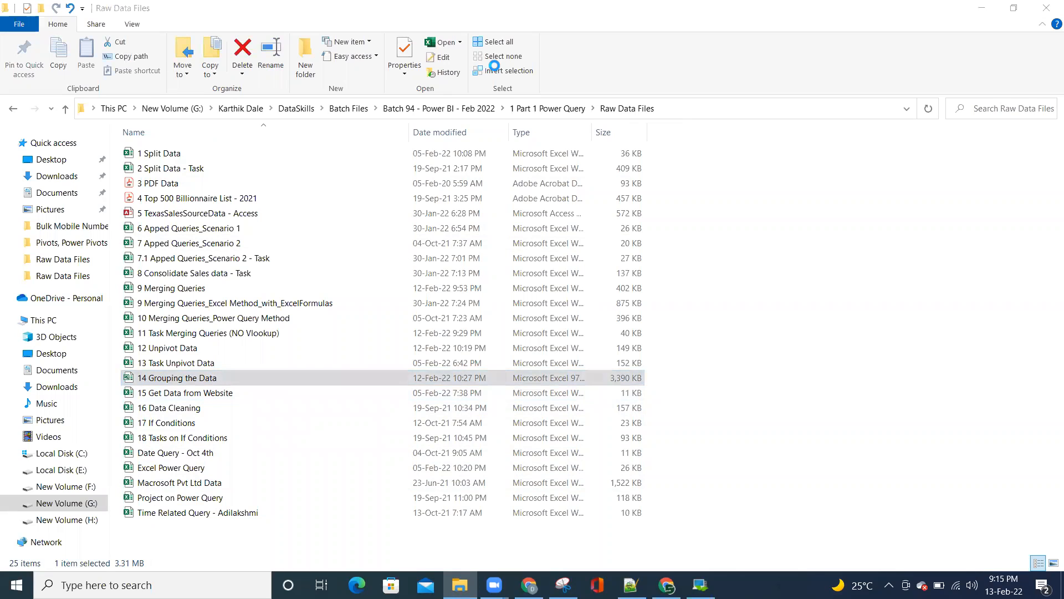
{"action": "left_click", "coordinate": [213, 382]}
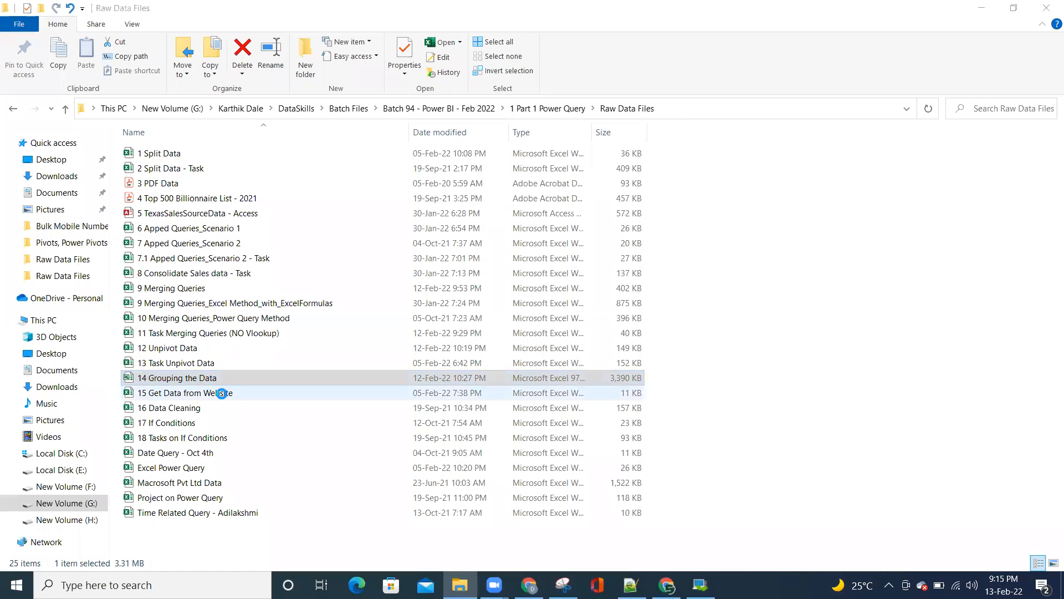
{"action": "left_click", "coordinate": [221, 393]}
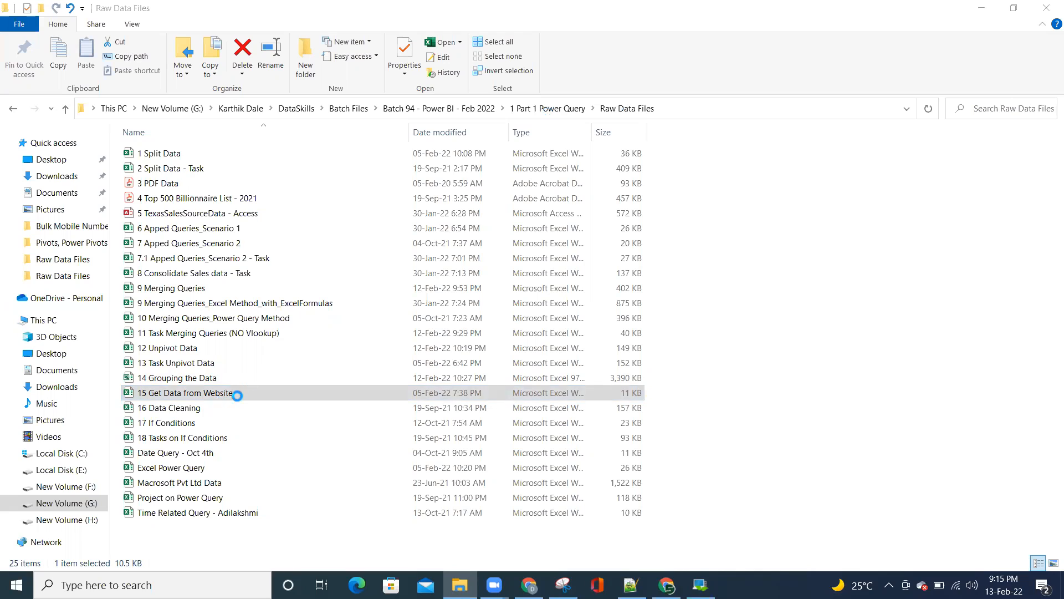
{"action": "left_click", "coordinate": [225, 409]}
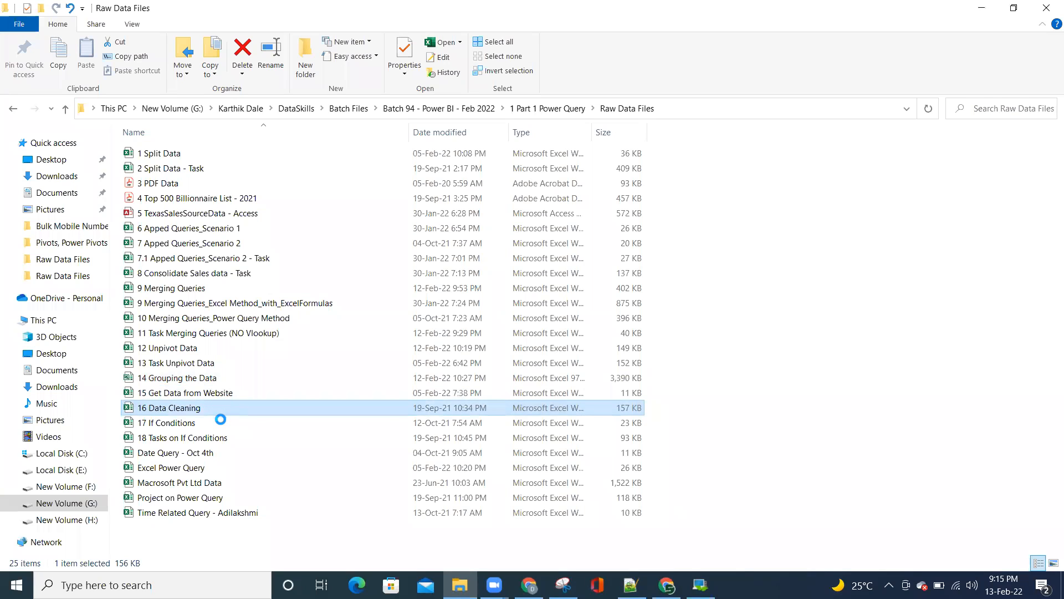
{"action": "left_click", "coordinate": [220, 423]}
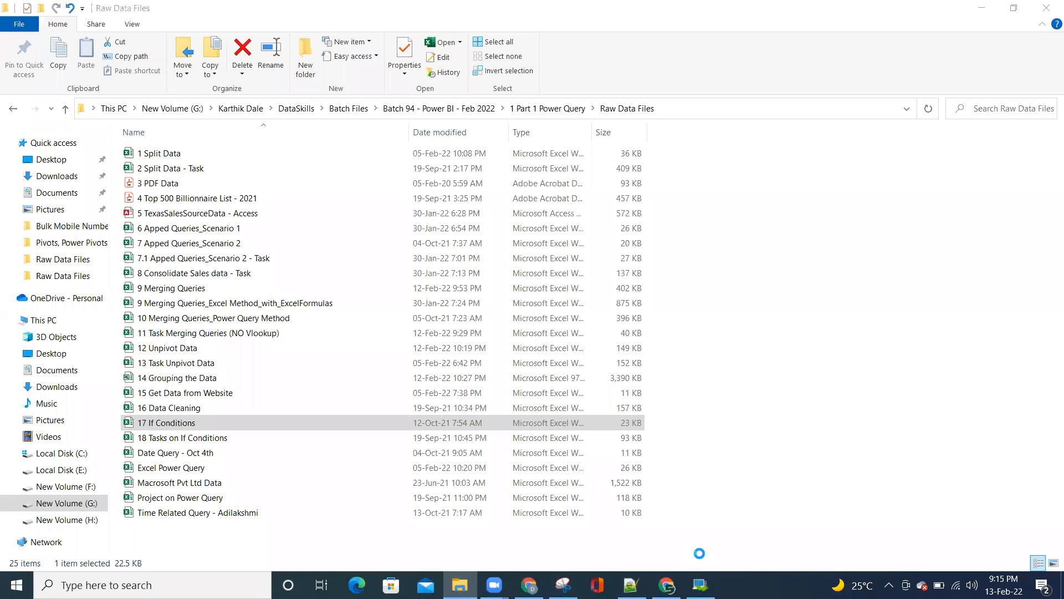
Launch Power BI Desktop and dismiss its start screen
{"action": "key", "text": "super"}
{"action": "type", "text": "power"}
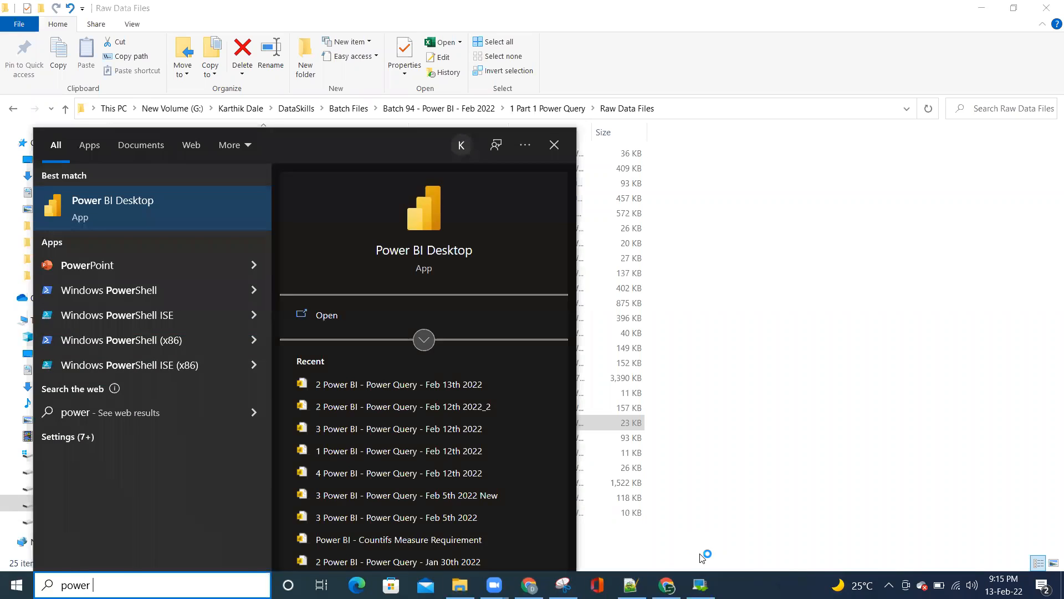
{"action": "key", "text": "Escape"}
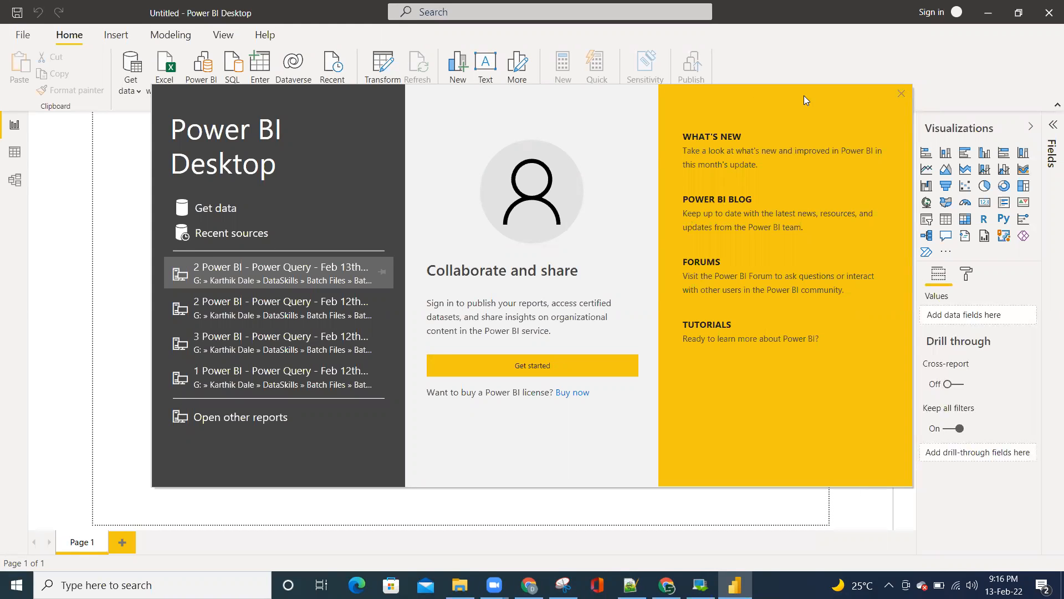
{"action": "left_click_drag", "start_coordinate": [890, 89], "coordinate": [843, 121]}
{"action": "left_click", "coordinate": [854, 126]}
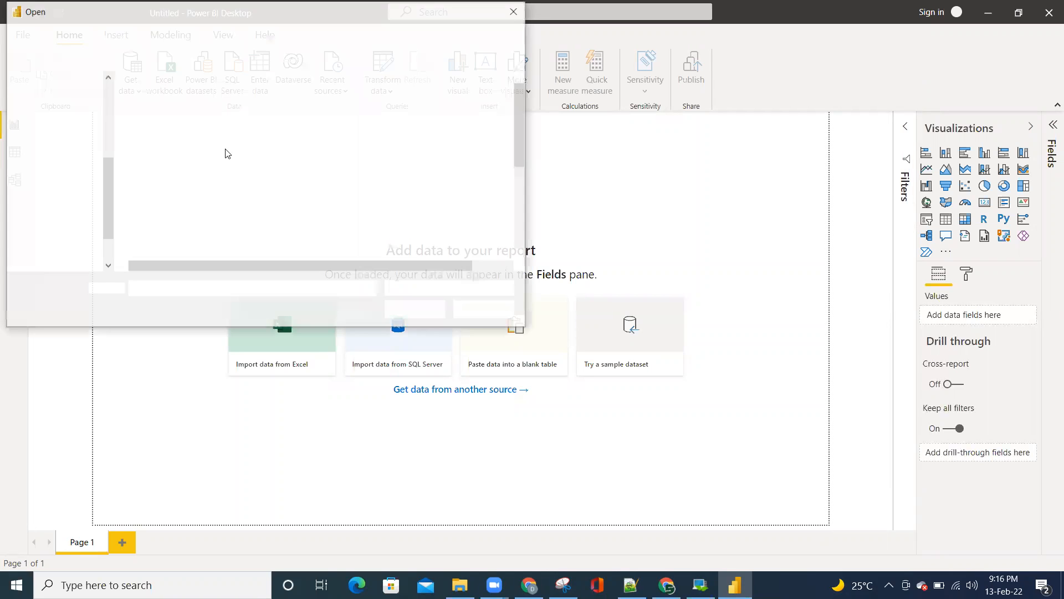
Start an Excel workbook import and browse to Raw Data Files under Batch 94 - Power BI - Feb 2022, 1 Part 1 Power Query
{"action": "scroll", "coordinate": [255, 194], "scroll_direction": "down", "scroll_amount": 4}
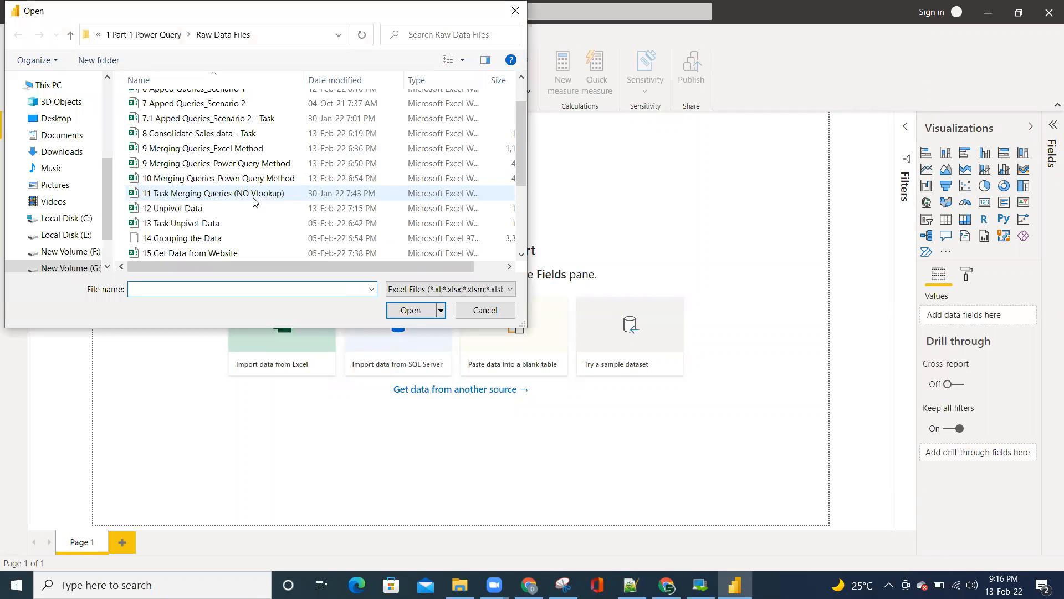
{"action": "left_click", "coordinate": [137, 33]}
{"action": "left_click", "coordinate": [156, 39]}
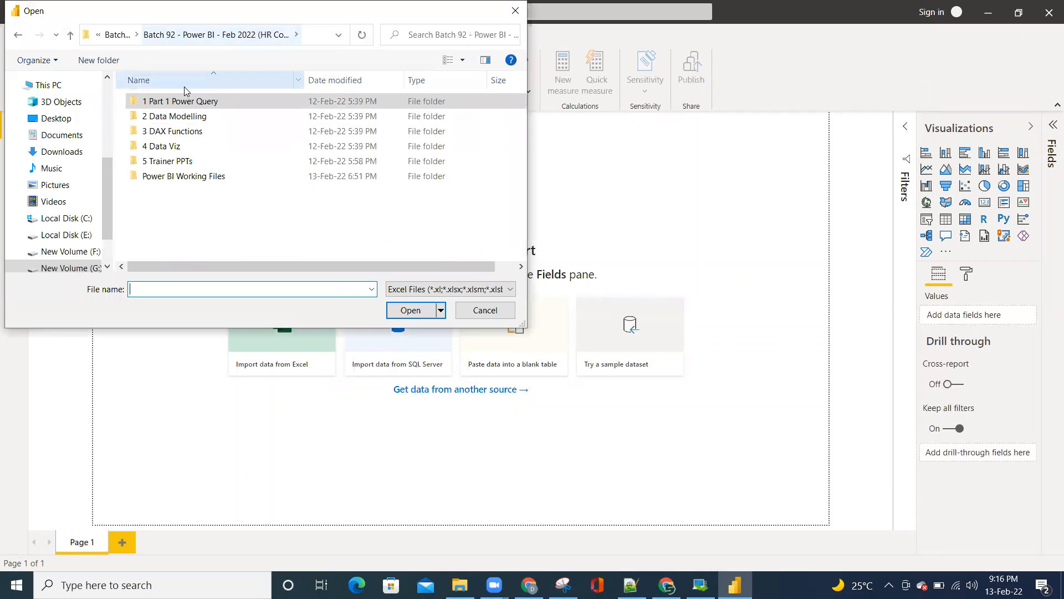
{"action": "left_click", "coordinate": [117, 34]}
{"action": "scroll", "coordinate": [195, 227], "scroll_direction": "down", "scroll_amount": 3}
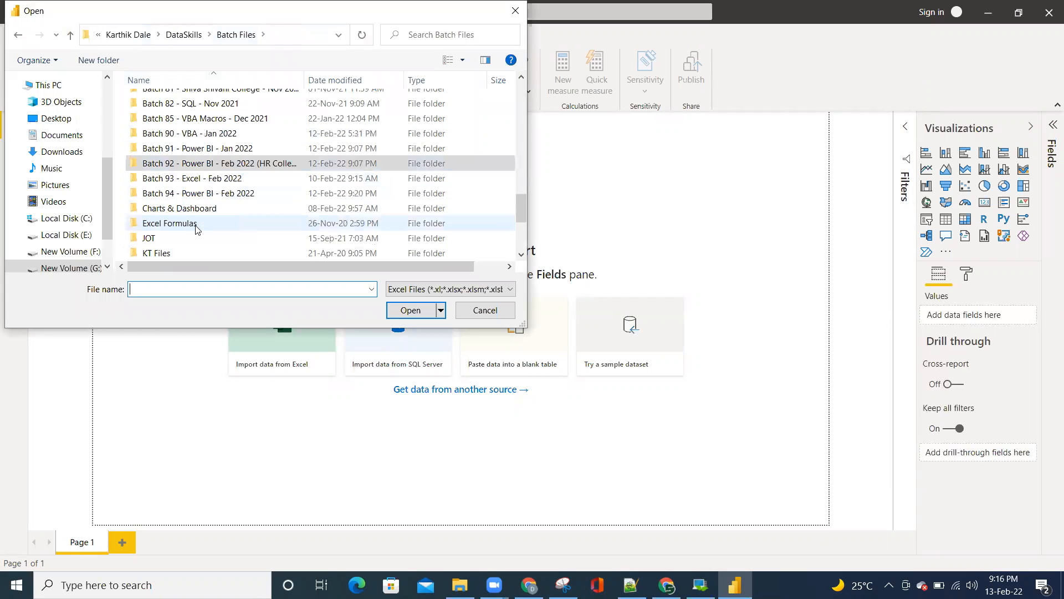
{"action": "double_click", "coordinate": [176, 194]}
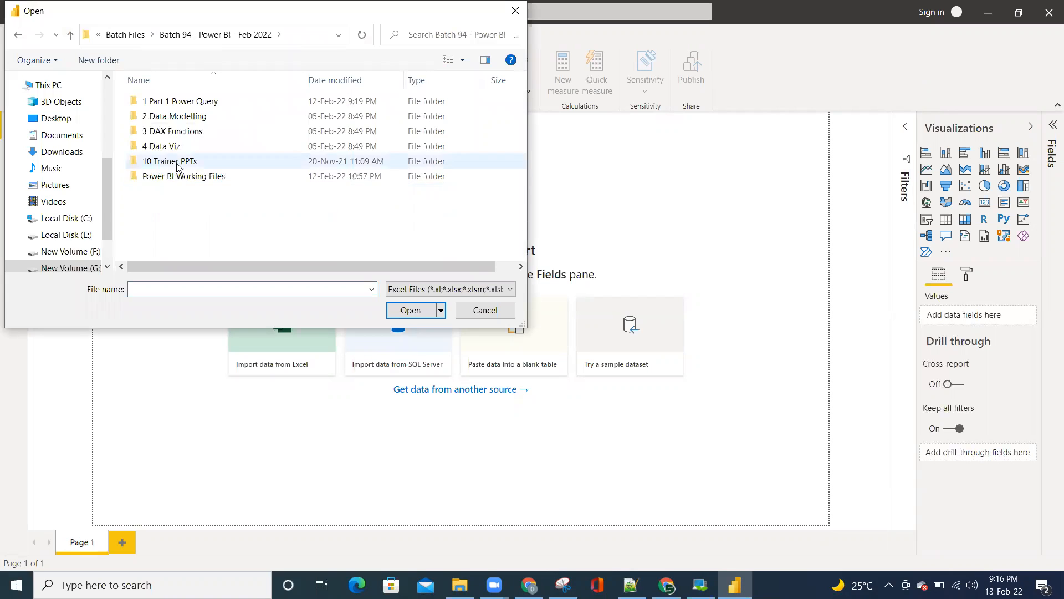
{"action": "double_click", "coordinate": [173, 102]}
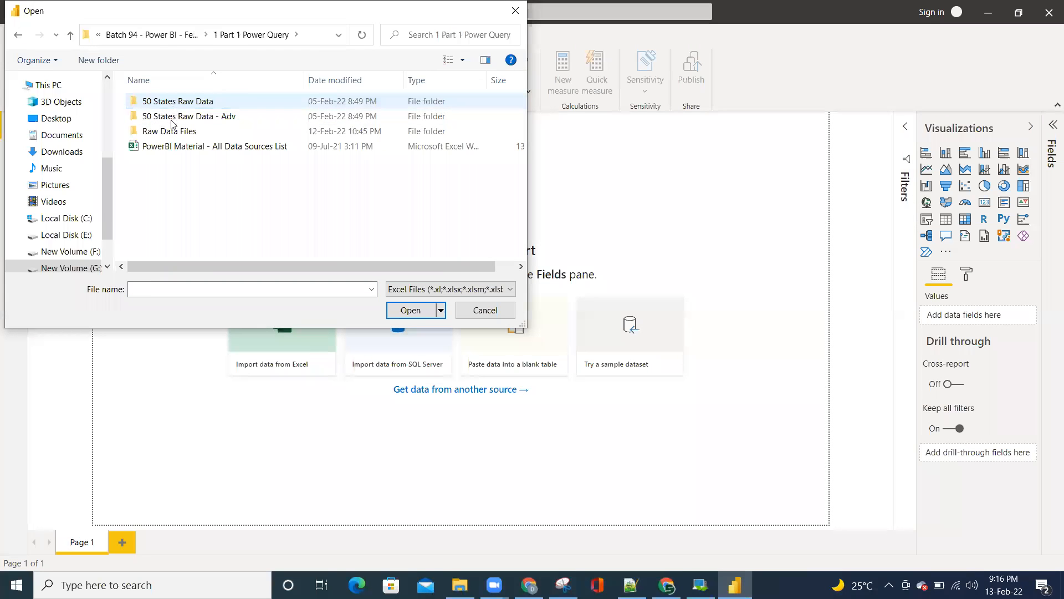
{"action": "double_click", "coordinate": [166, 131]}
Choose the 17 If Conditions workbook as the Excel data source
{"action": "scroll", "coordinate": [203, 195], "scroll_direction": "down", "scroll_amount": 2}
{"action": "scroll", "coordinate": [203, 195], "scroll_direction": "down", "scroll_amount": 3}
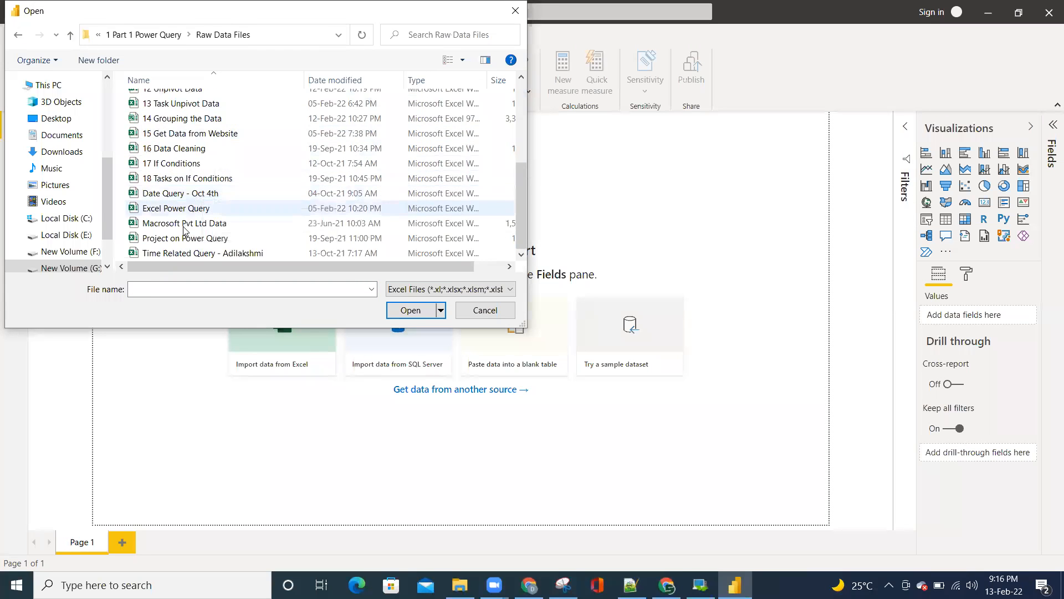
{"action": "left_click", "coordinate": [170, 164]}
{"action": "left_click", "coordinate": [395, 311]}
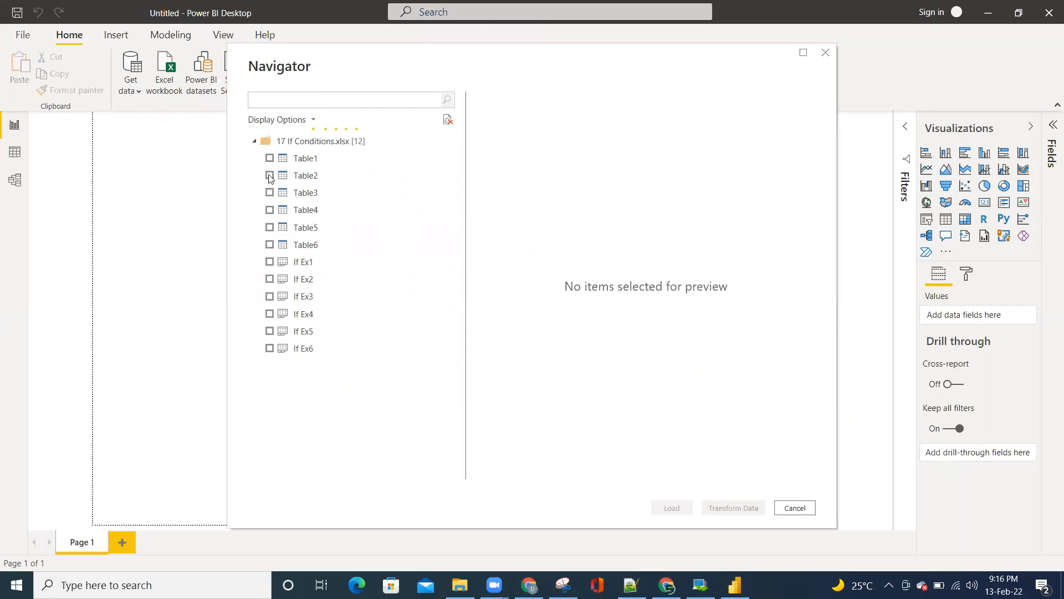
Select Table1 through Table6 of 17 If Conditions.xlsx and load them into the Power Query Editor for transformation
{"action": "left_click", "coordinate": [302, 160]}
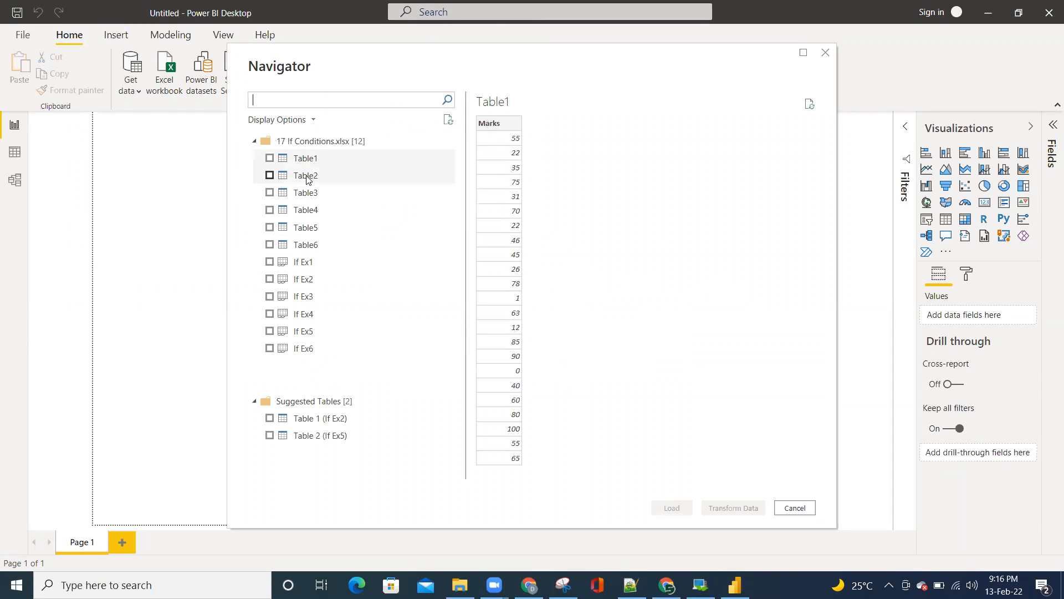
{"action": "left_click", "coordinate": [269, 158]}
{"action": "left_click", "coordinate": [270, 175]}
{"action": "left_click", "coordinate": [270, 193]}
{"action": "left_click", "coordinate": [269, 209]}
{"action": "left_click", "coordinate": [270, 227]}
{"action": "left_click", "coordinate": [269, 244]}
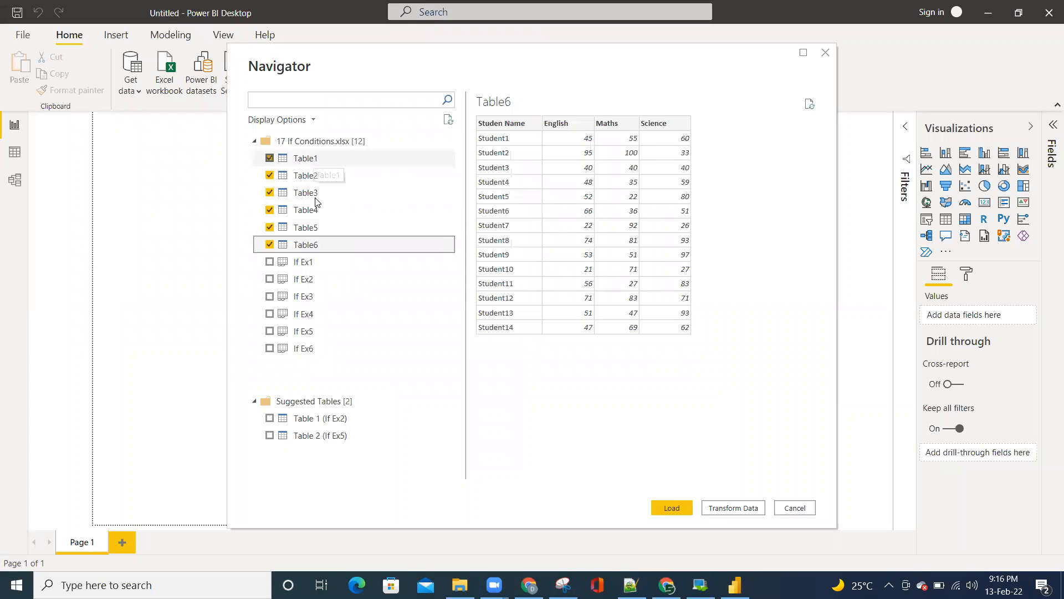
{"action": "left_click", "coordinate": [723, 511]}
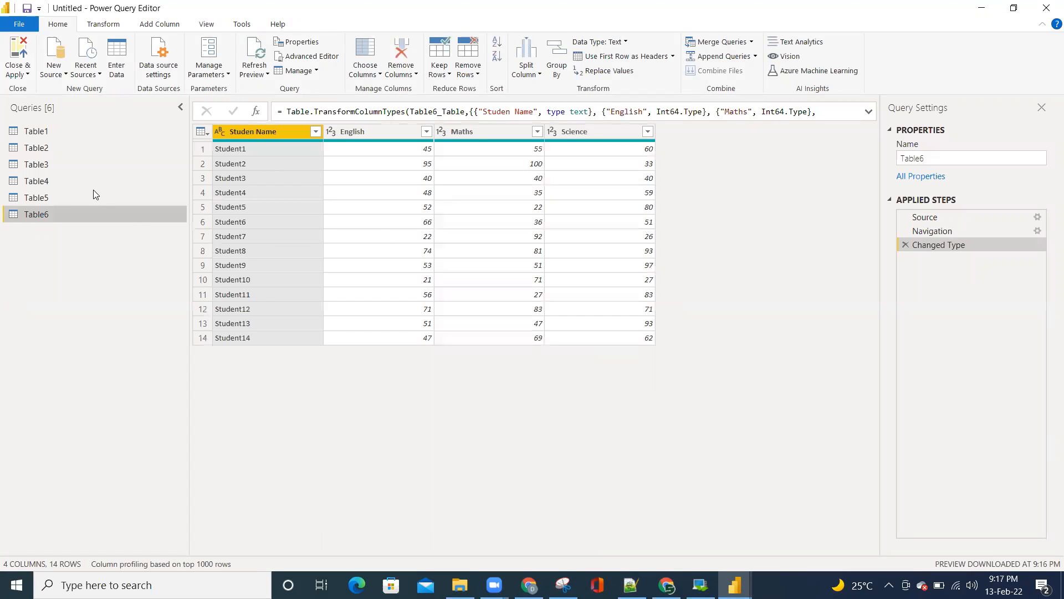
Display the Table1 query and open the source workbook 17 If Conditions in Excel
{"action": "left_click", "coordinate": [68, 134]}
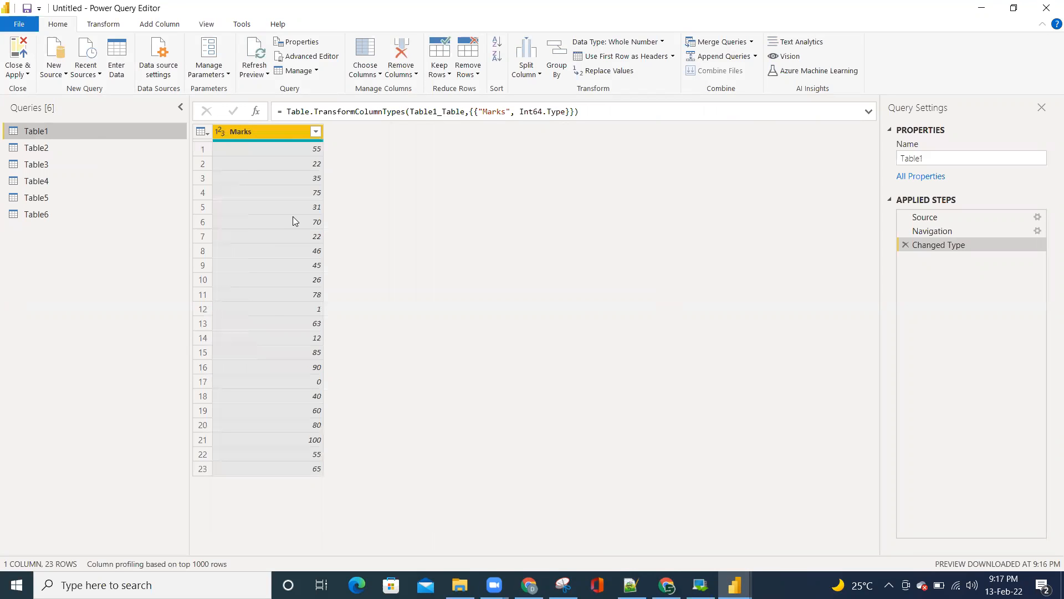
{"action": "key", "text": "alt+Tab"}
{"action": "key", "text": "alt+Tab"}
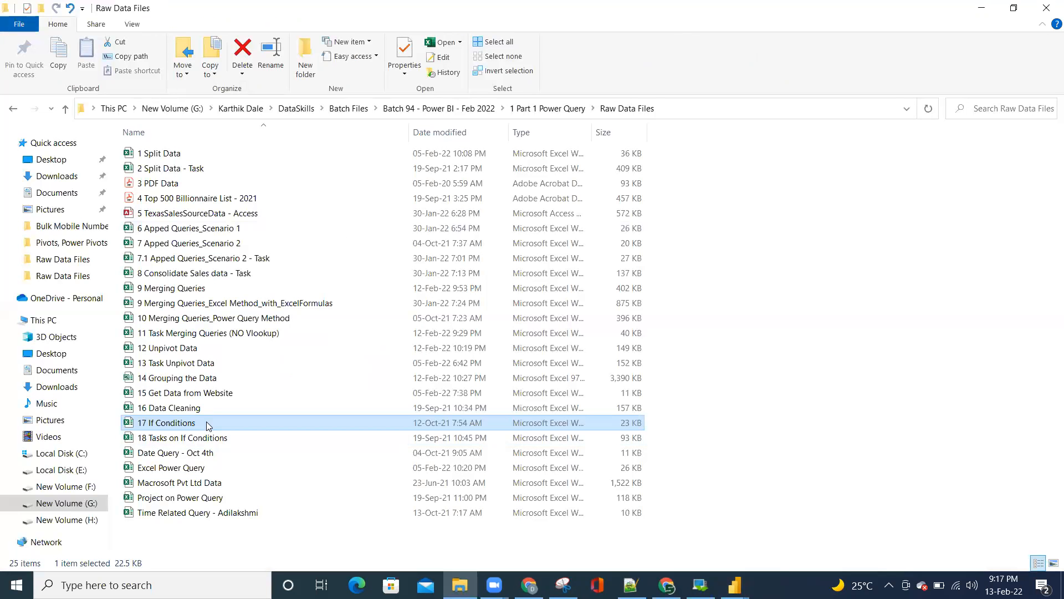
{"action": "double_click", "coordinate": [208, 424]}
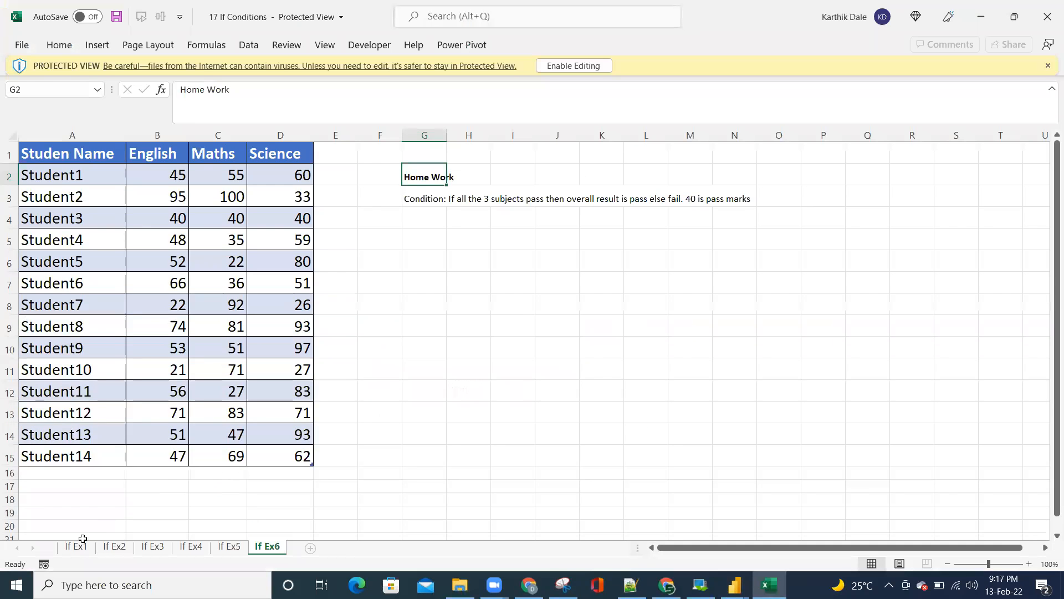
Examine the marks in column A and the pass/fail conditions on the If Ex1 sheet
{"action": "left_click", "coordinate": [76, 546]}
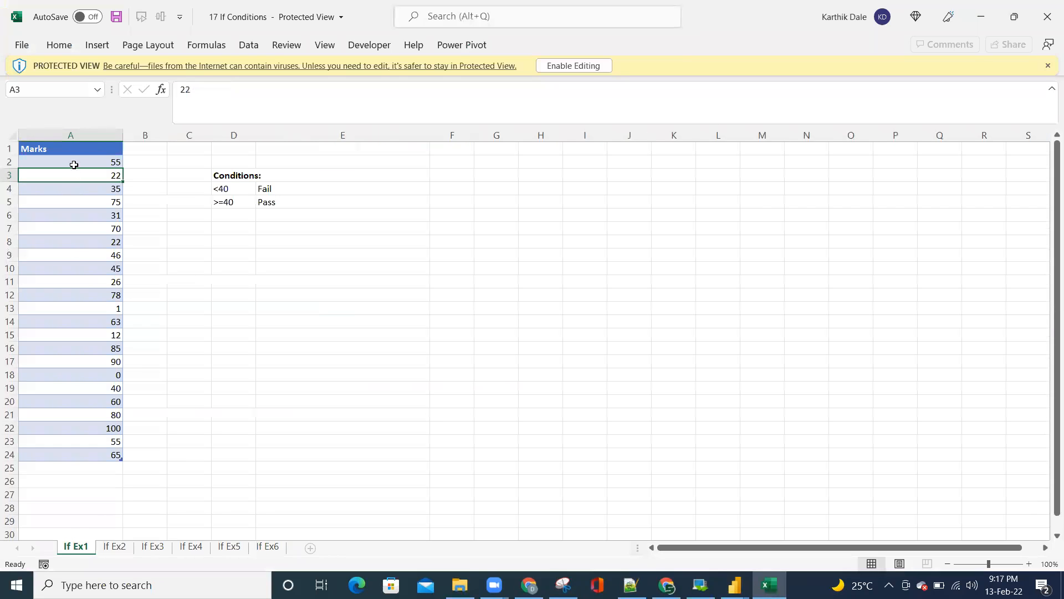
{"action": "left_click_drag", "start_coordinate": [67, 162], "coordinate": [72, 427]}
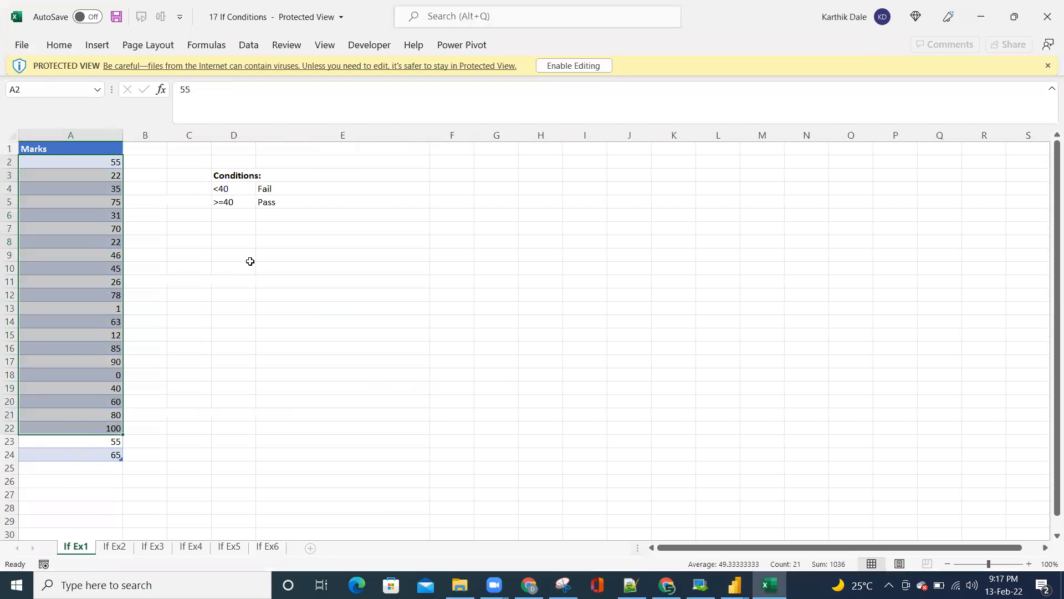
{"action": "left_click", "coordinate": [268, 188]}
{"action": "left_click", "coordinate": [227, 188]}
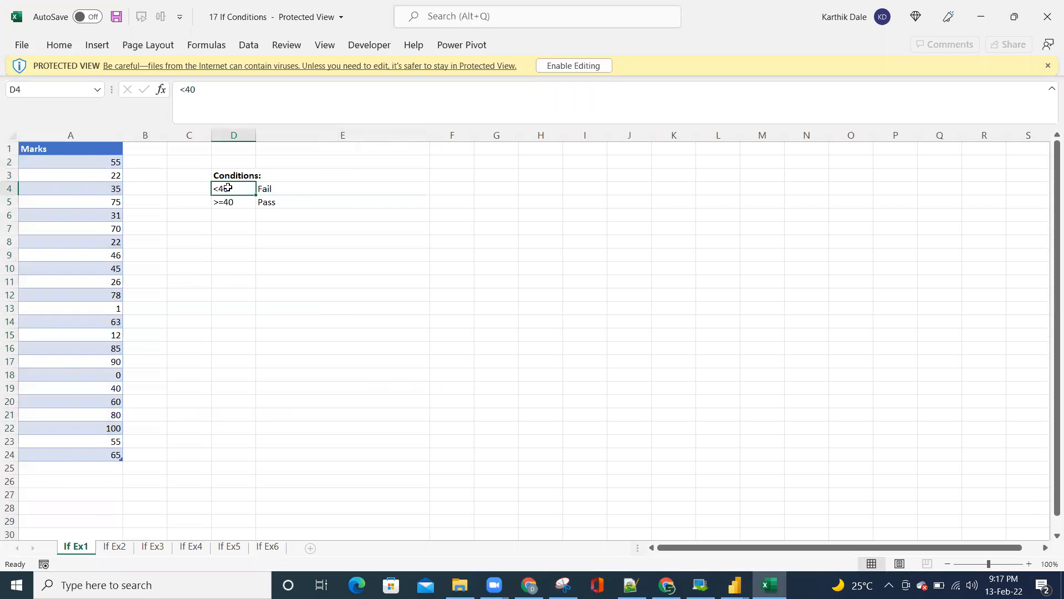
{"action": "left_click", "coordinate": [88, 159]}
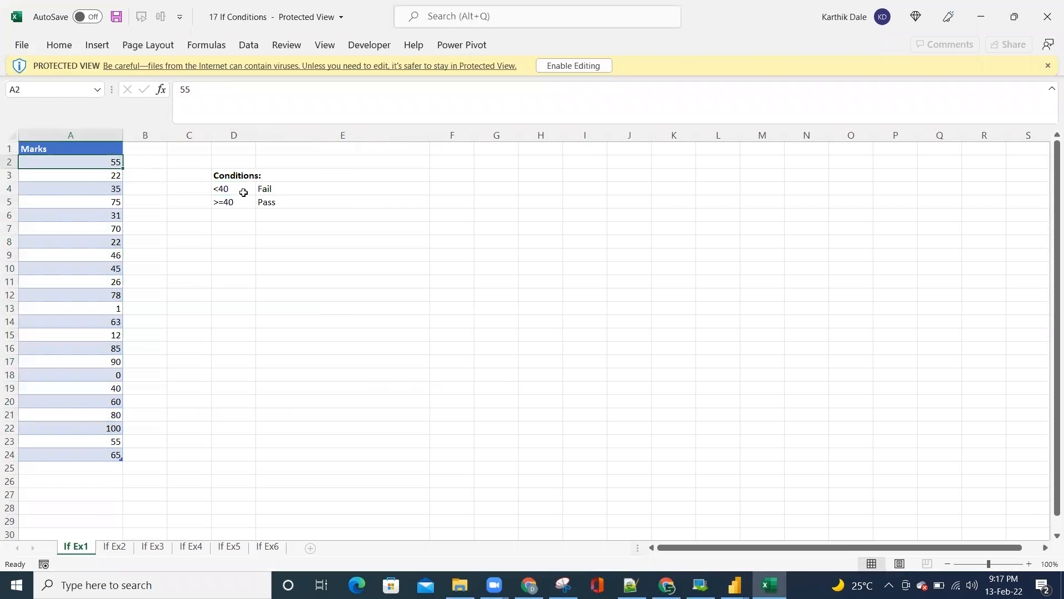
{"action": "left_click", "coordinate": [291, 190]}
{"action": "left_click", "coordinate": [224, 202]}
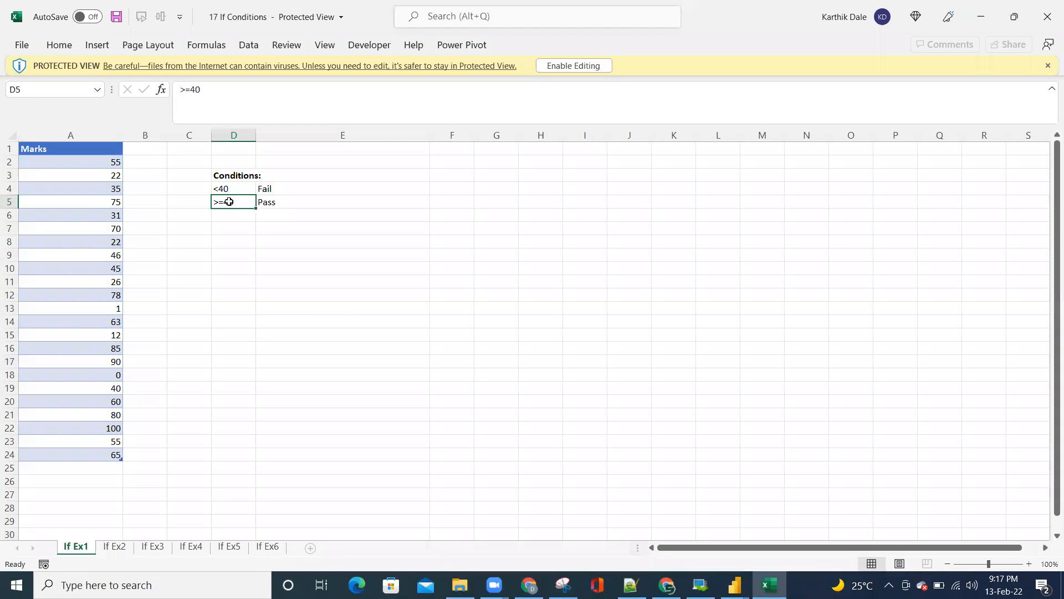
{"action": "left_click", "coordinate": [283, 202]}
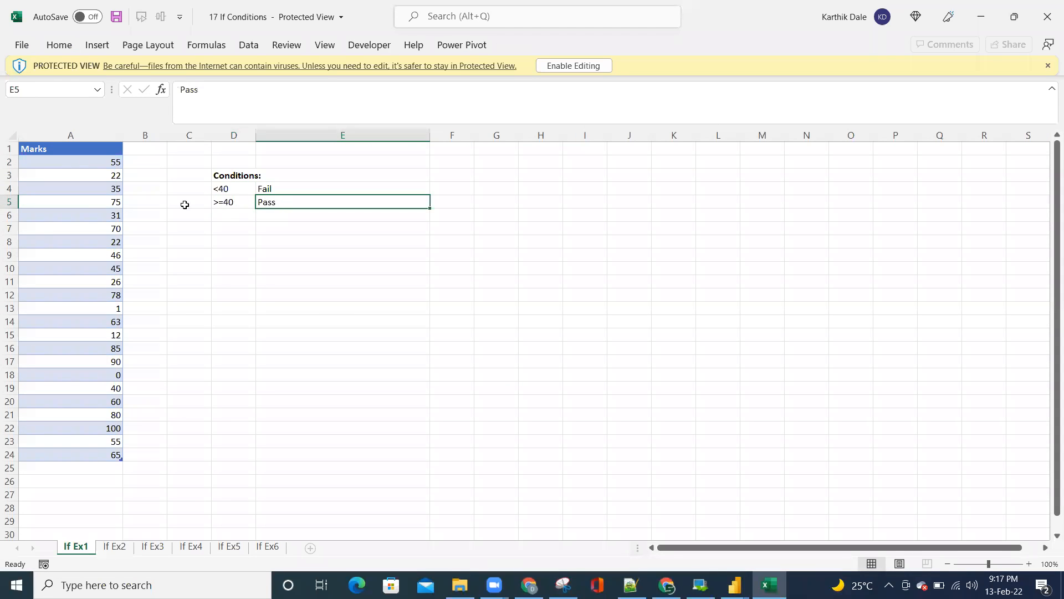
{"action": "left_click_drag", "start_coordinate": [138, 160], "coordinate": [138, 451]}
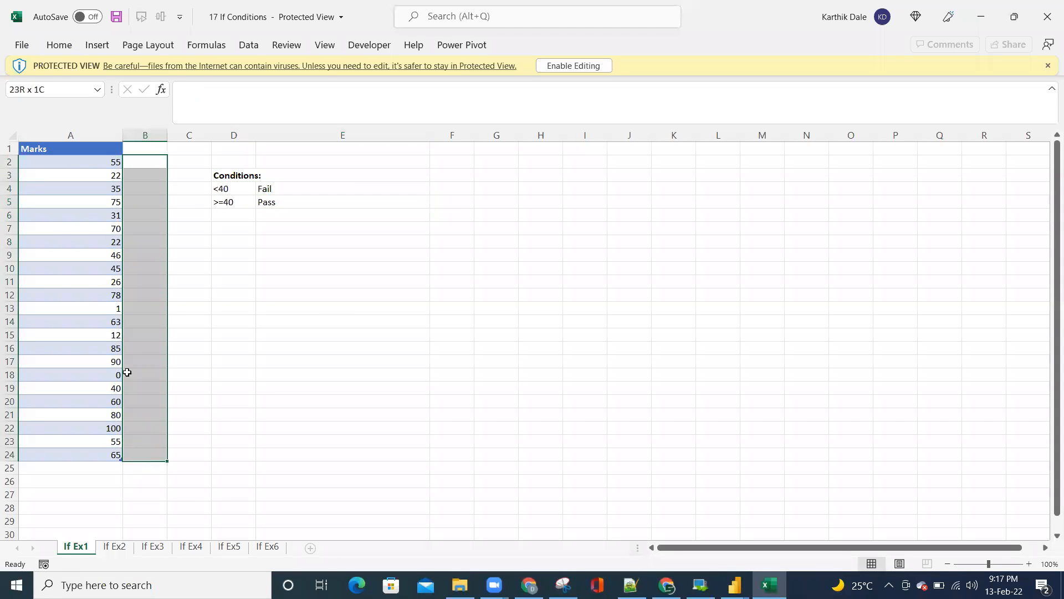
{"action": "left_click", "coordinate": [100, 271]}
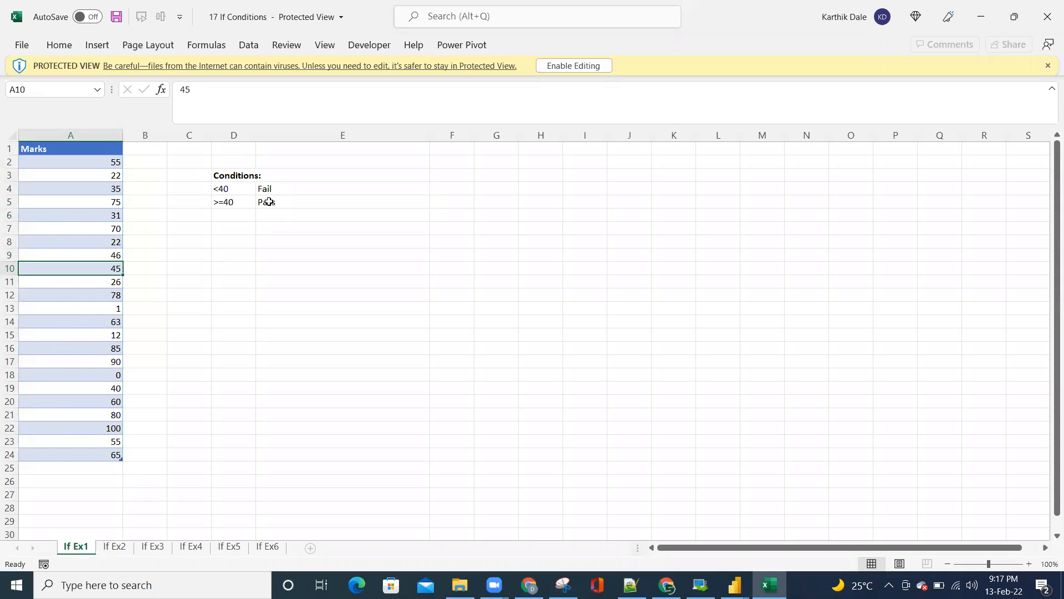
Enable editing for the 17 If Conditions workbook and switch back to the Power Query Editor
{"action": "left_click", "coordinate": [568, 68]}
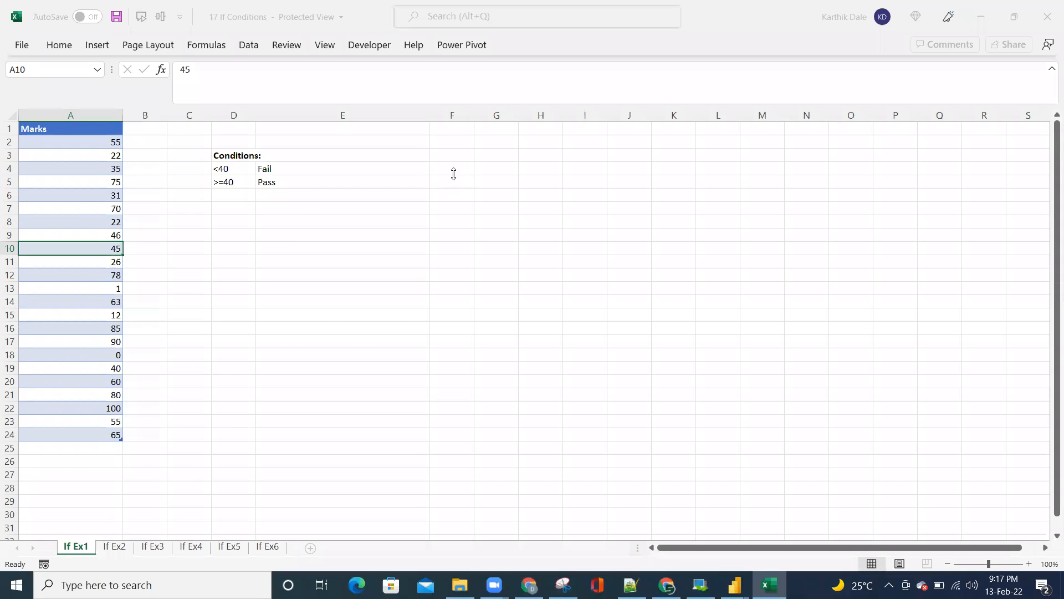
{"action": "key", "text": "alt+Tab"}
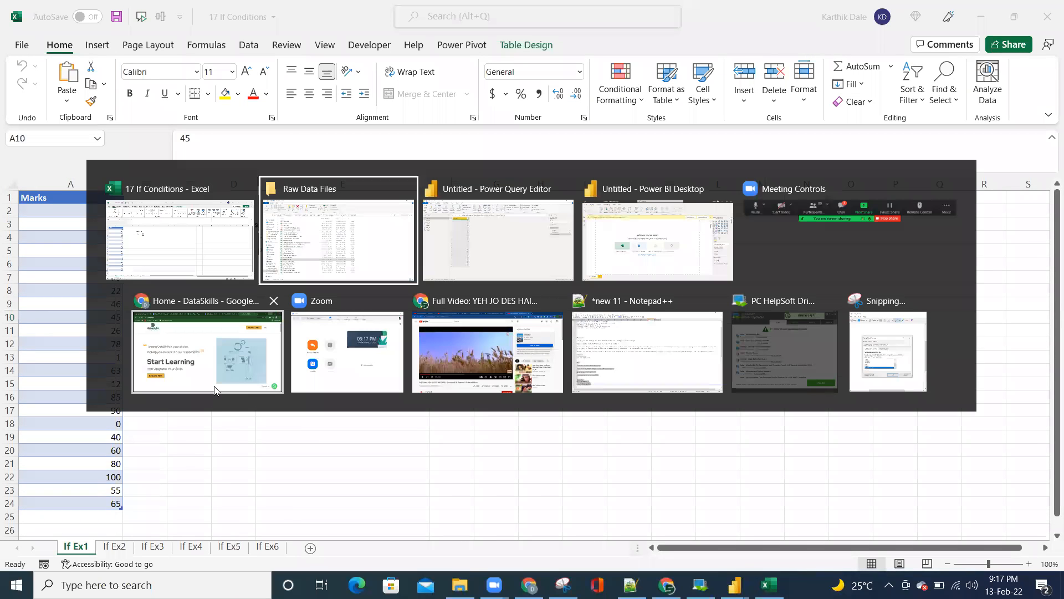
{"action": "key", "text": "alt+Tab"}
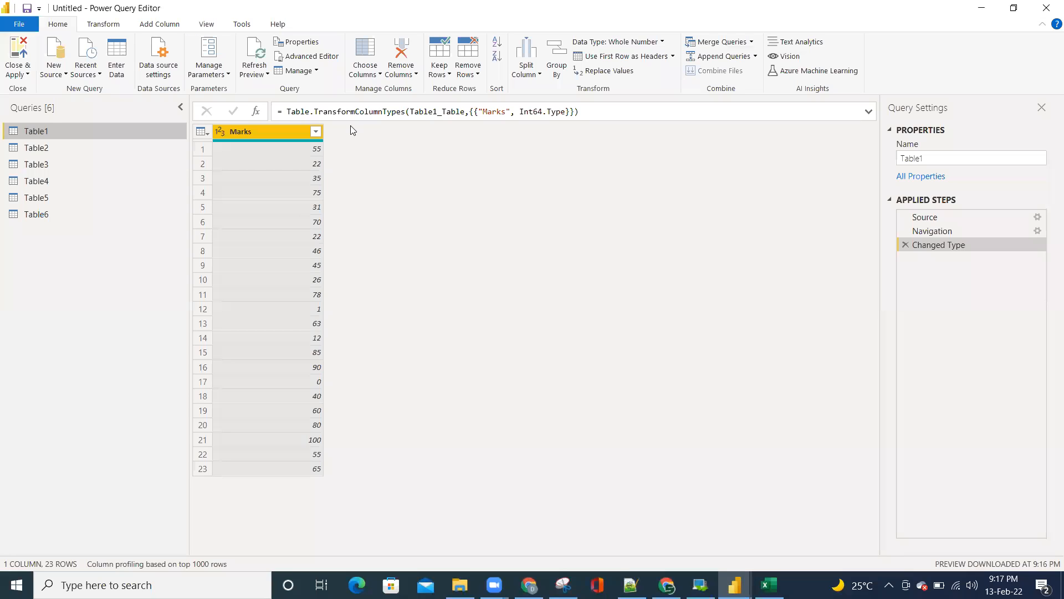
Start a conditional column named Results in Table1 and choose Marks as the column tested by its If clause
{"action": "left_click", "coordinate": [172, 28]}
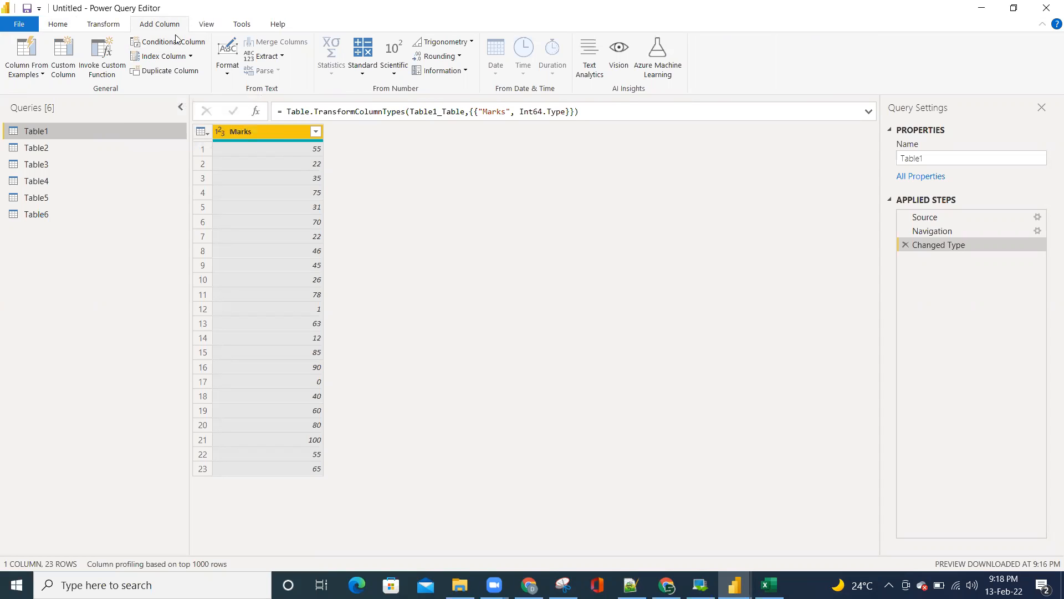
{"action": "left_click", "coordinate": [173, 46]}
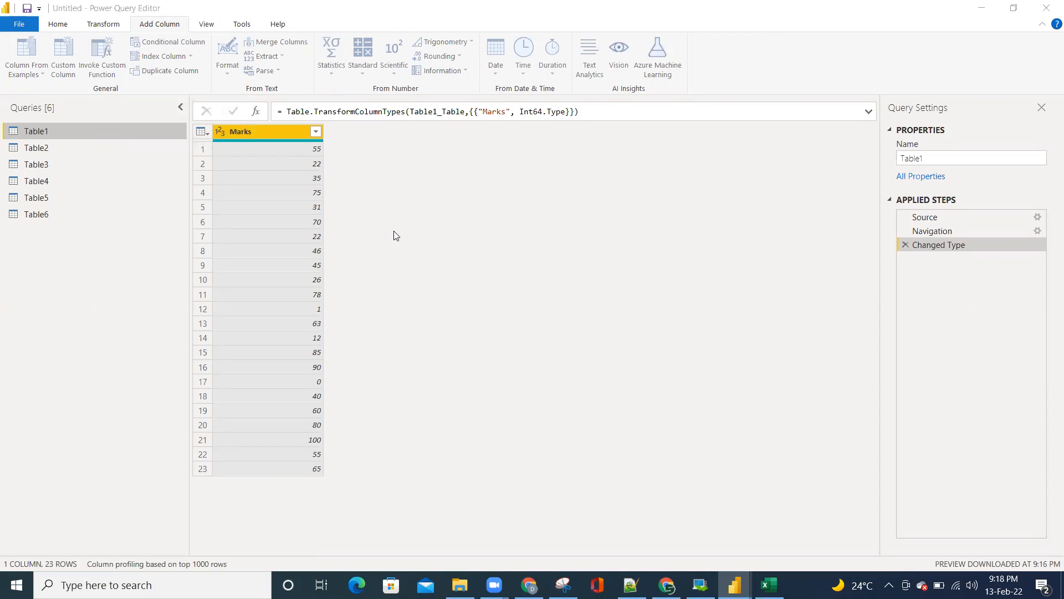
{"action": "double_click", "coordinate": [258, 235]}
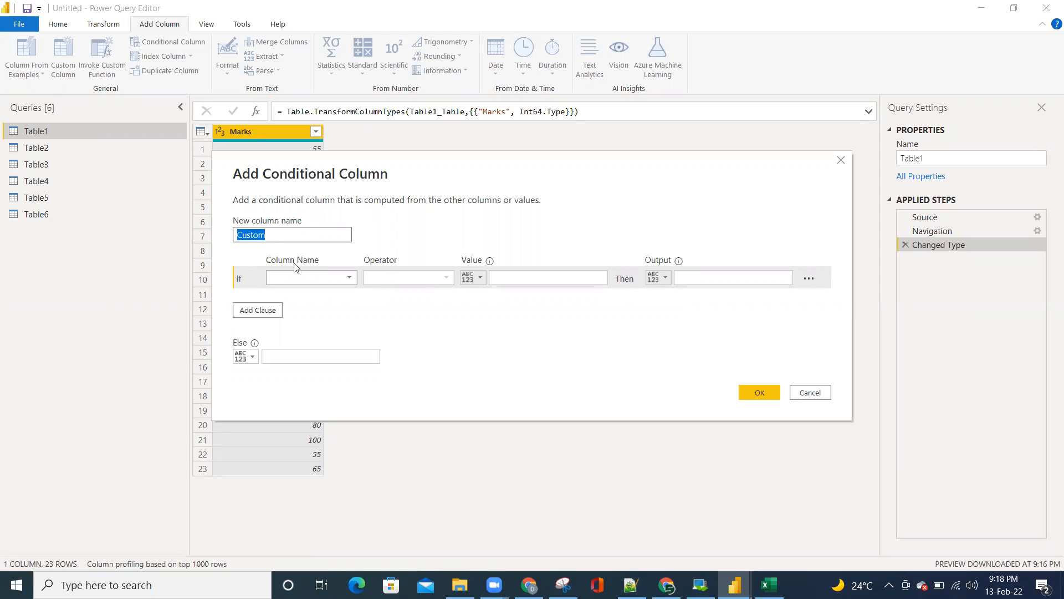
{"action": "type", "text": "Results"}
{"action": "left_click", "coordinate": [297, 279]}
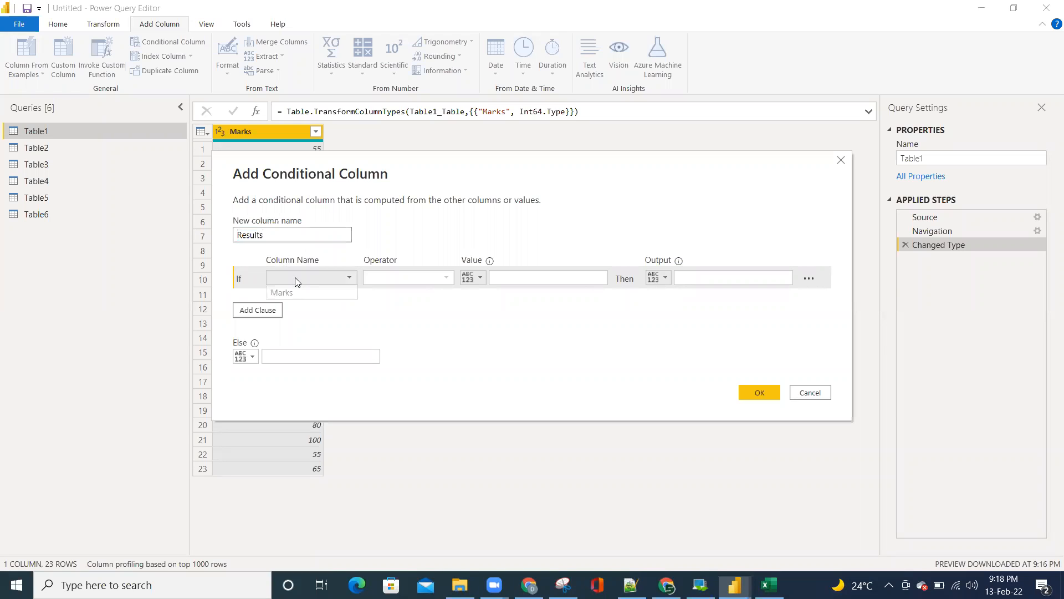
{"action": "left_click", "coordinate": [295, 293]}
{"action": "left_click", "coordinate": [294, 277]}
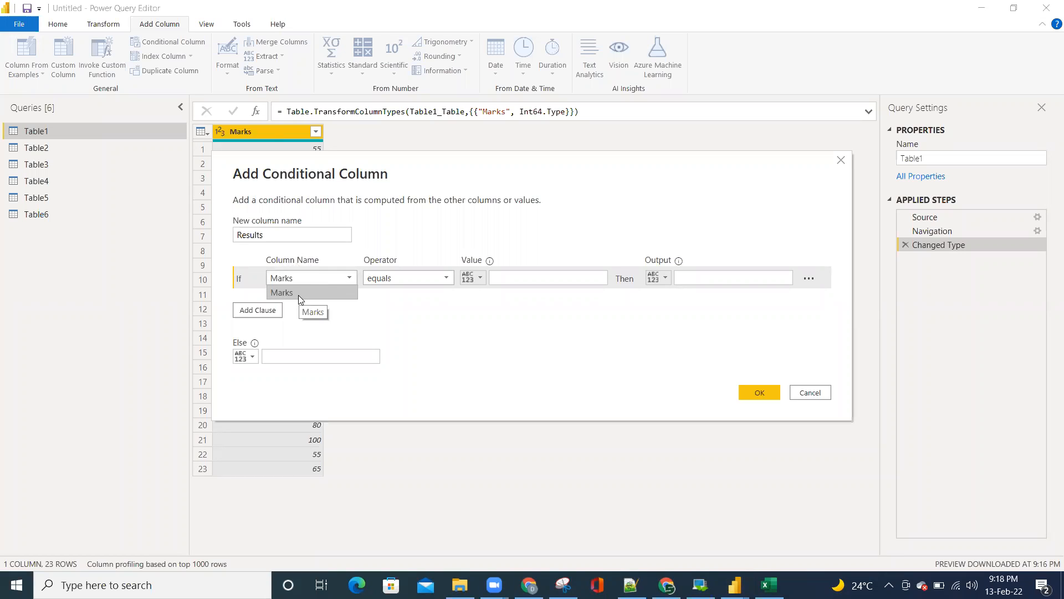
{"action": "left_click", "coordinate": [313, 292]}
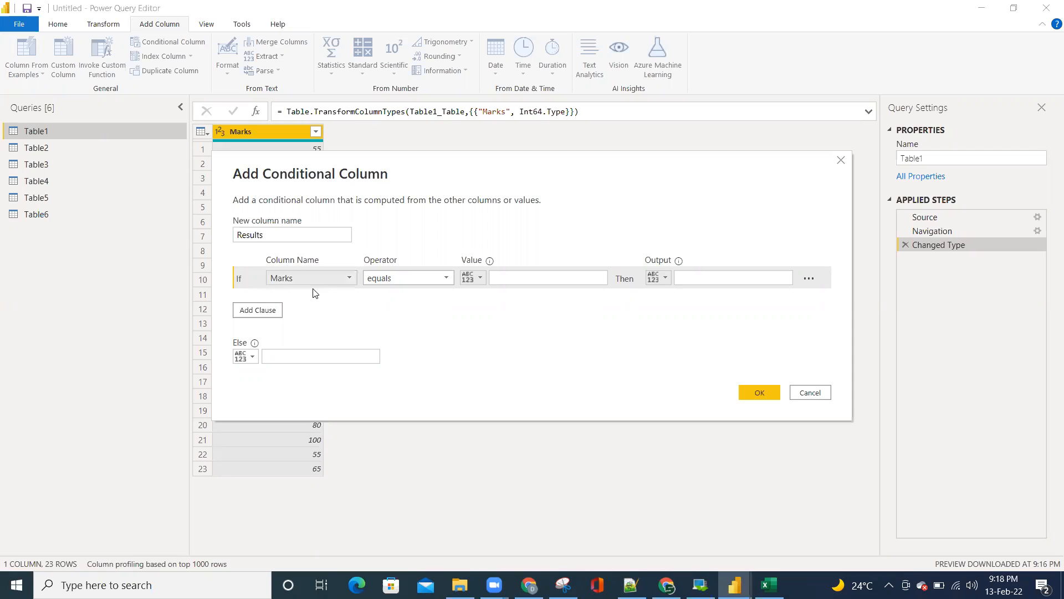
Set the If clause to output Pass when Marks is greater than or equal to 40
{"action": "left_click", "coordinate": [400, 277]}
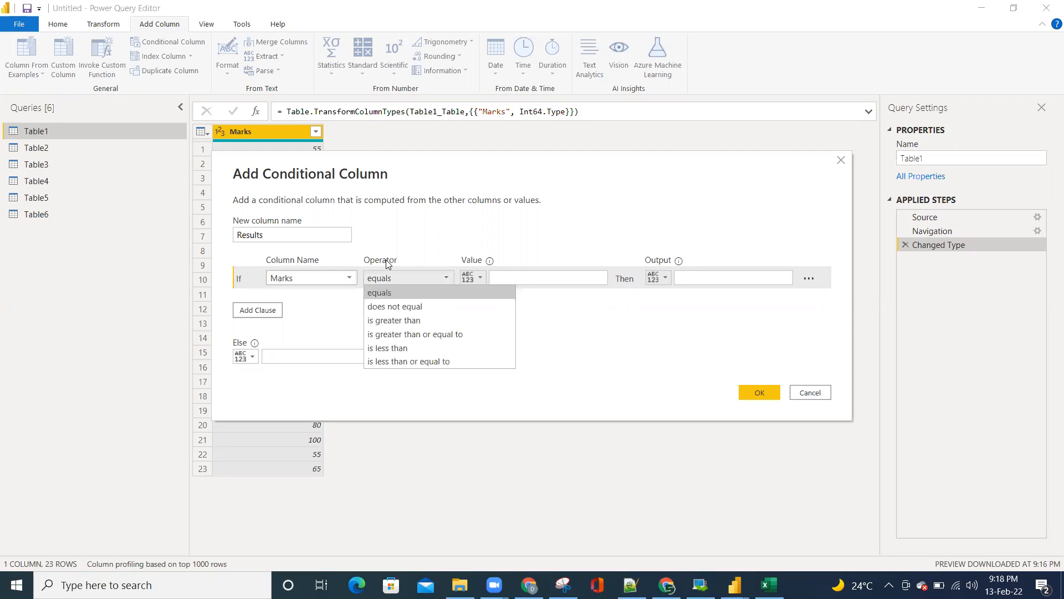
{"action": "left_click", "coordinate": [413, 333]}
{"action": "left_click", "coordinate": [513, 283]}
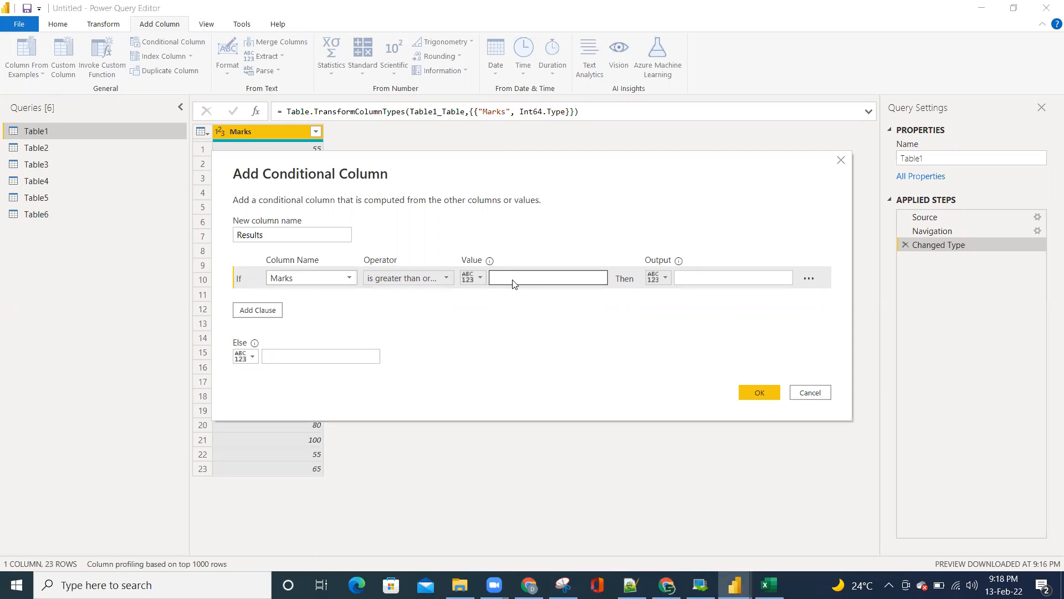
{"action": "type", "text": "40"}
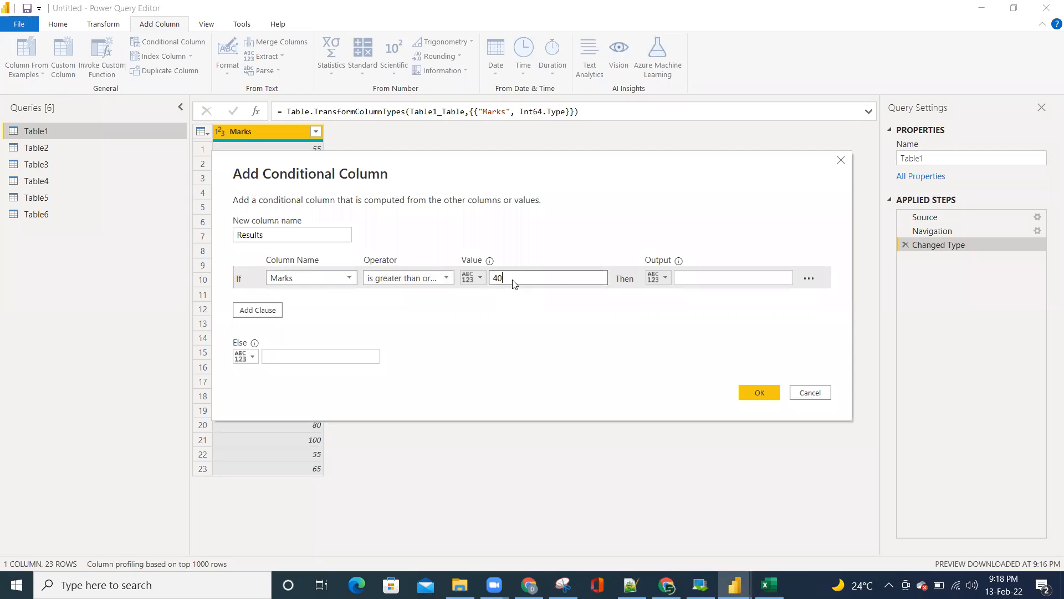
{"action": "key", "text": "Tab"}
{"action": "type", "text": "Pa"}
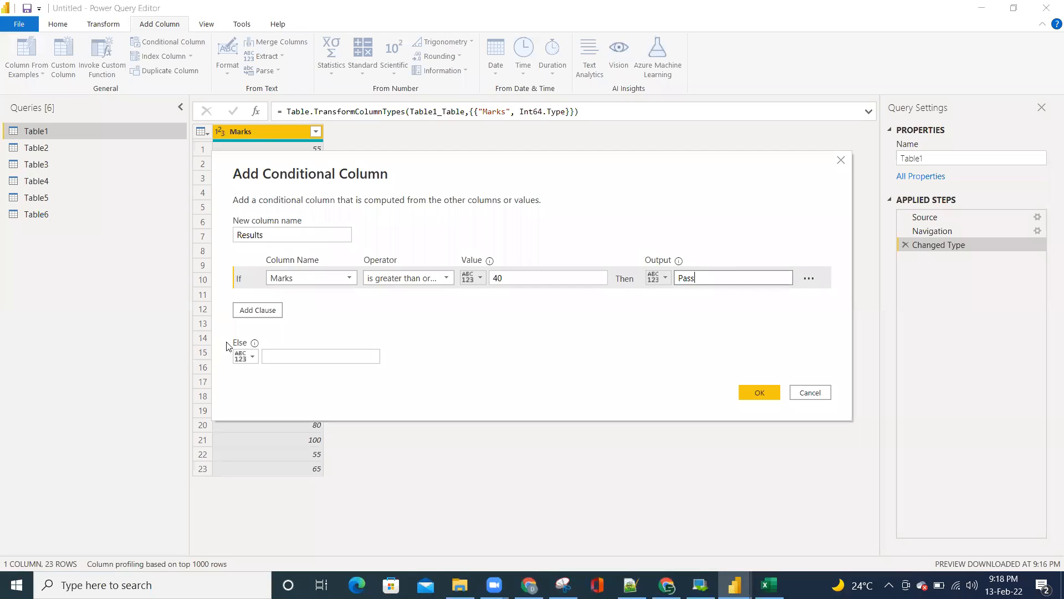
Set the Else output to Fail and create the Results column
{"action": "left_click", "coordinate": [268, 355]}
{"action": "type", "text": "Fail"}
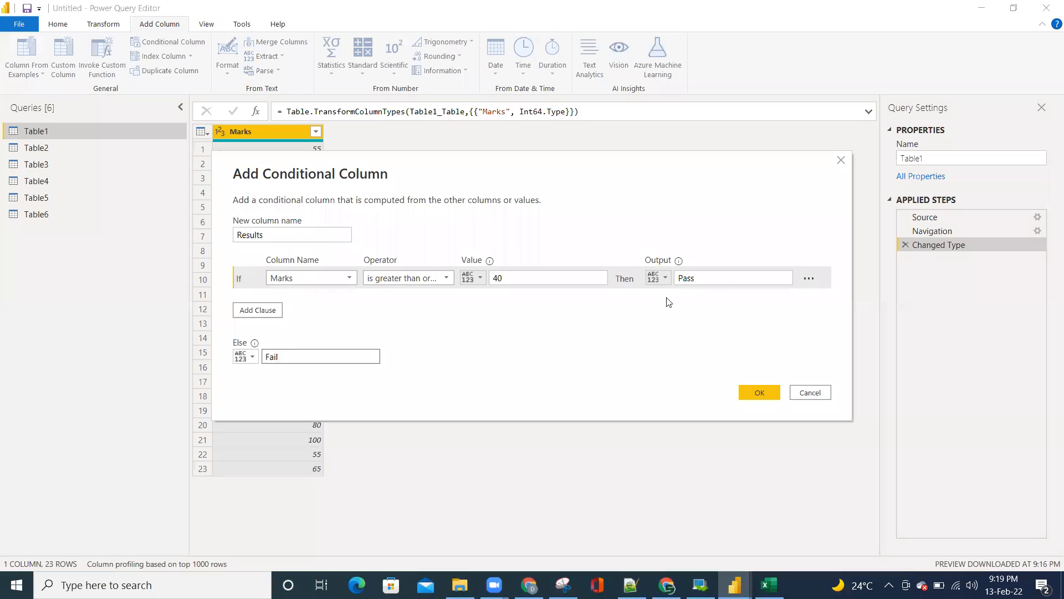
{"action": "left_click", "coordinate": [759, 383]}
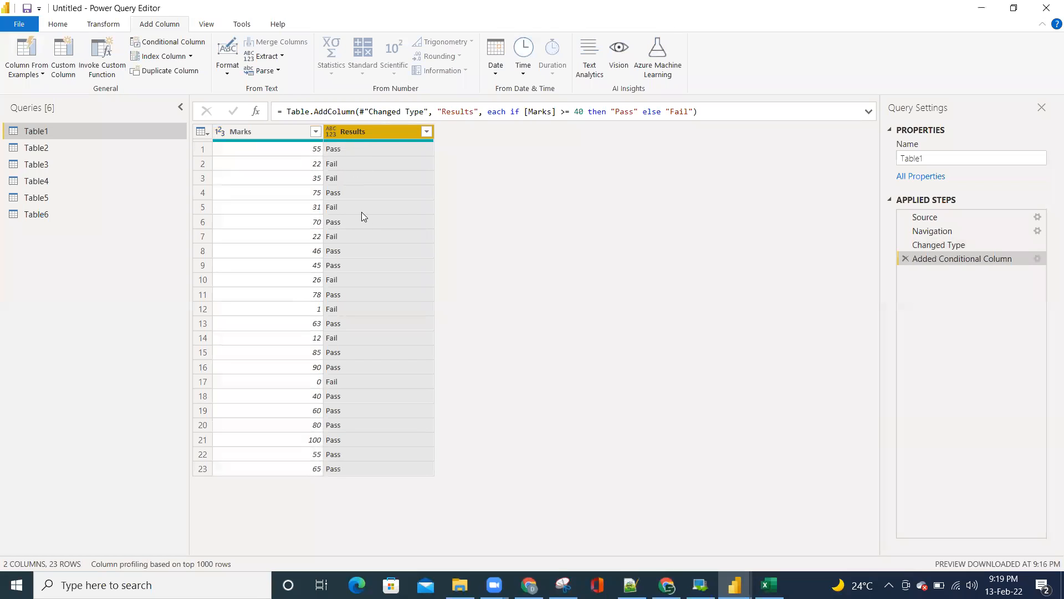
Display the Table2 query, then switch to the Excel workbook and examine the grading conditions on the If Ex2 sheet
{"action": "left_click", "coordinate": [54, 149]}
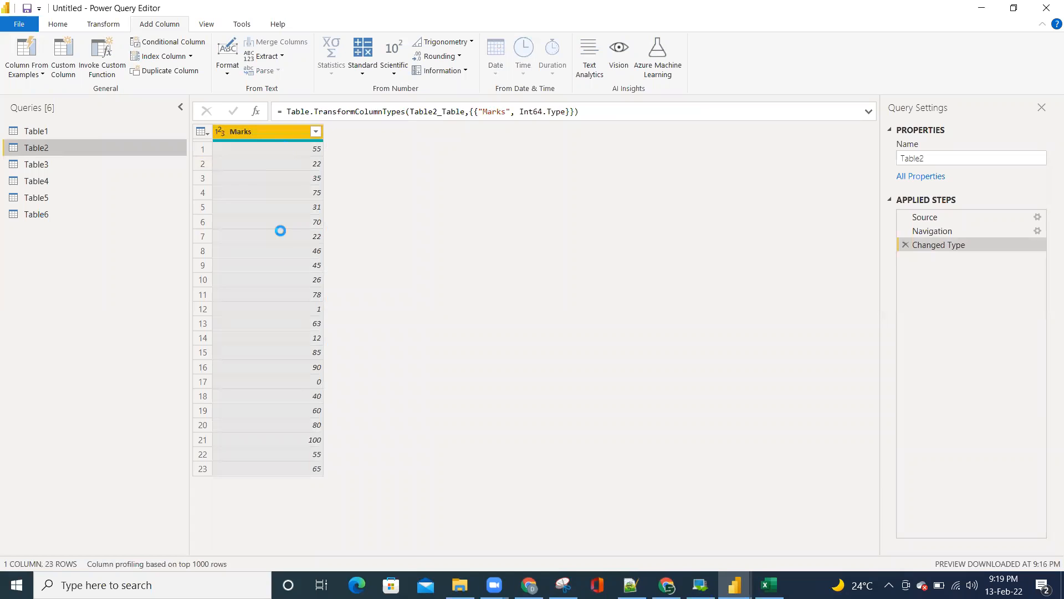
{"action": "key", "text": "alt+Tab"}
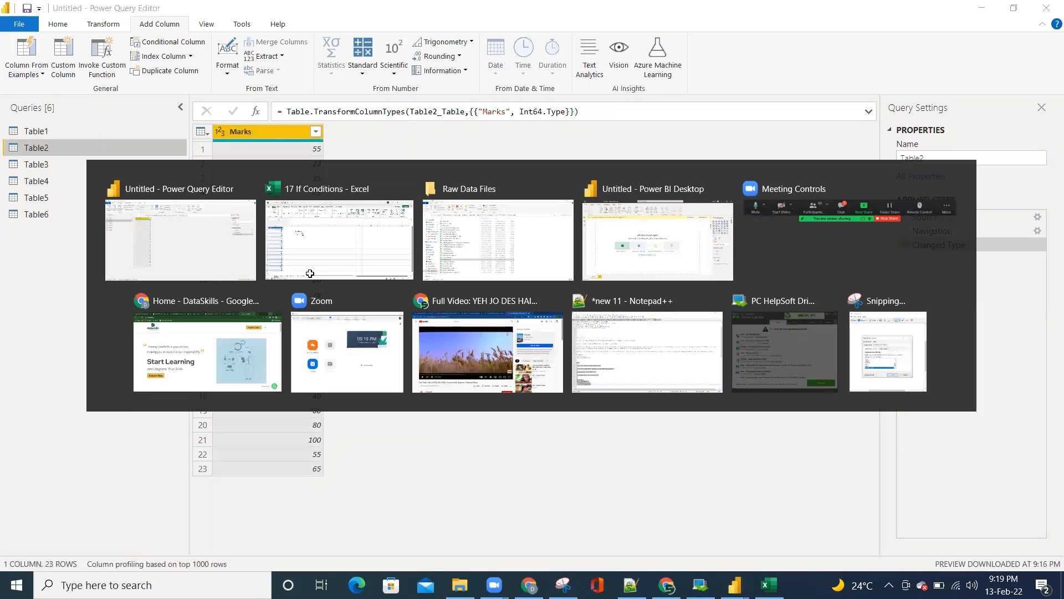
{"action": "left_click", "coordinate": [310, 273]}
{"action": "left_click", "coordinate": [114, 546]}
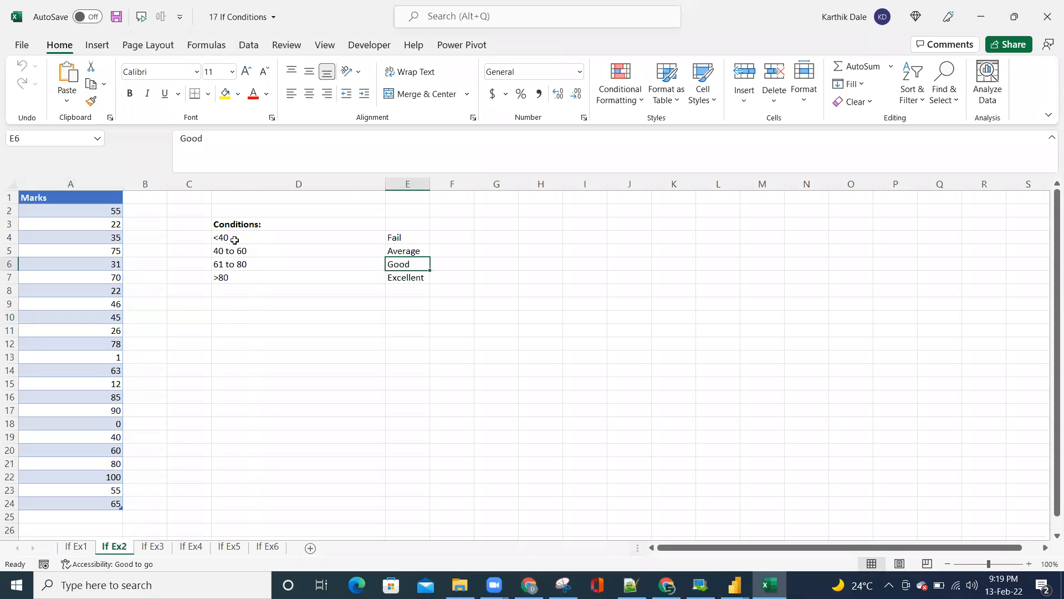
{"action": "left_click_drag", "start_coordinate": [235, 237], "coordinate": [232, 274]}
{"action": "left_click", "coordinate": [311, 235]}
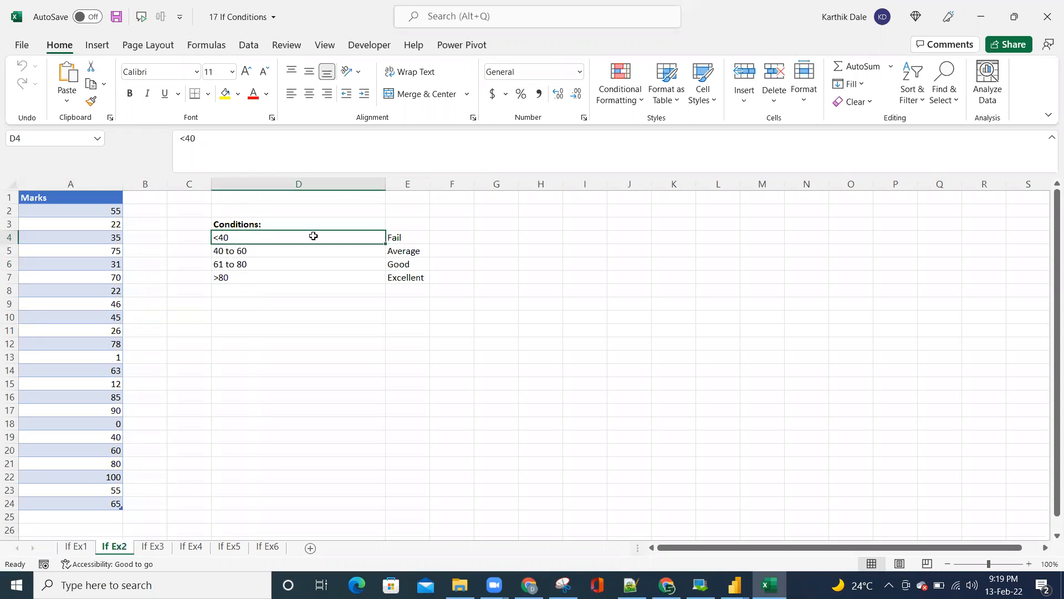
{"action": "left_click", "coordinate": [392, 233]}
{"action": "left_click", "coordinate": [264, 254]}
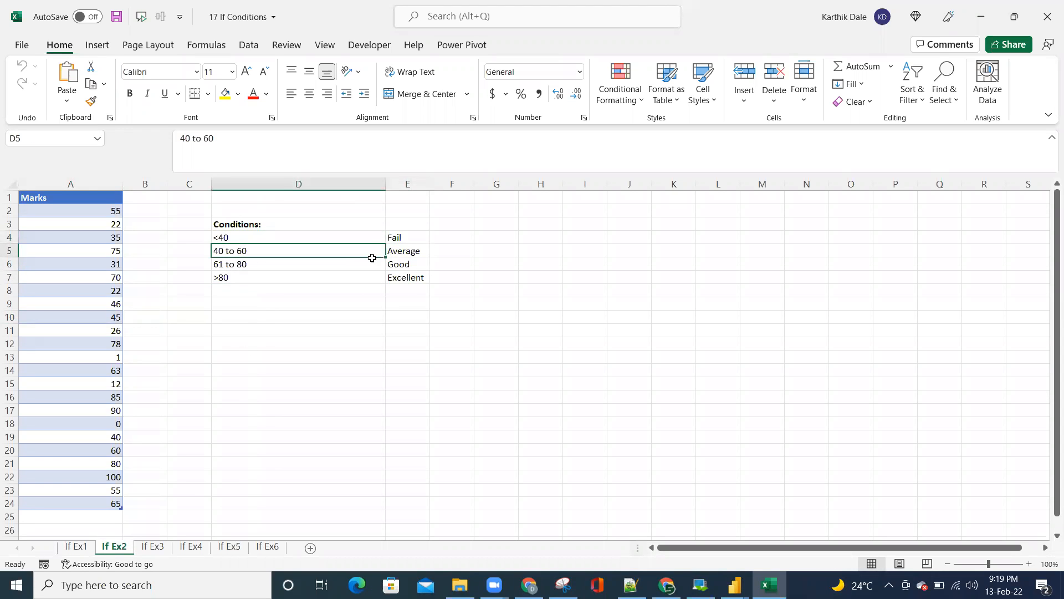
{"action": "left_click", "coordinate": [391, 255]}
{"action": "left_click_drag", "start_coordinate": [230, 238], "coordinate": [394, 287]}
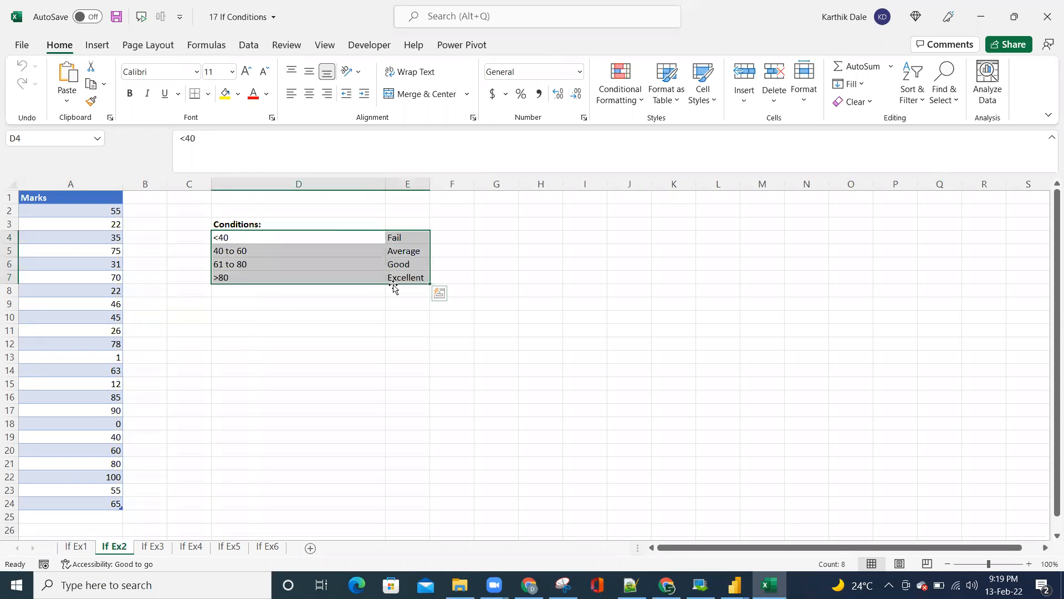
Switch to the Power Query Editor and start a conditional column named Results in Table2, with Marks as the column tested by its If clause
{"action": "key", "text": "alt+Tab"}
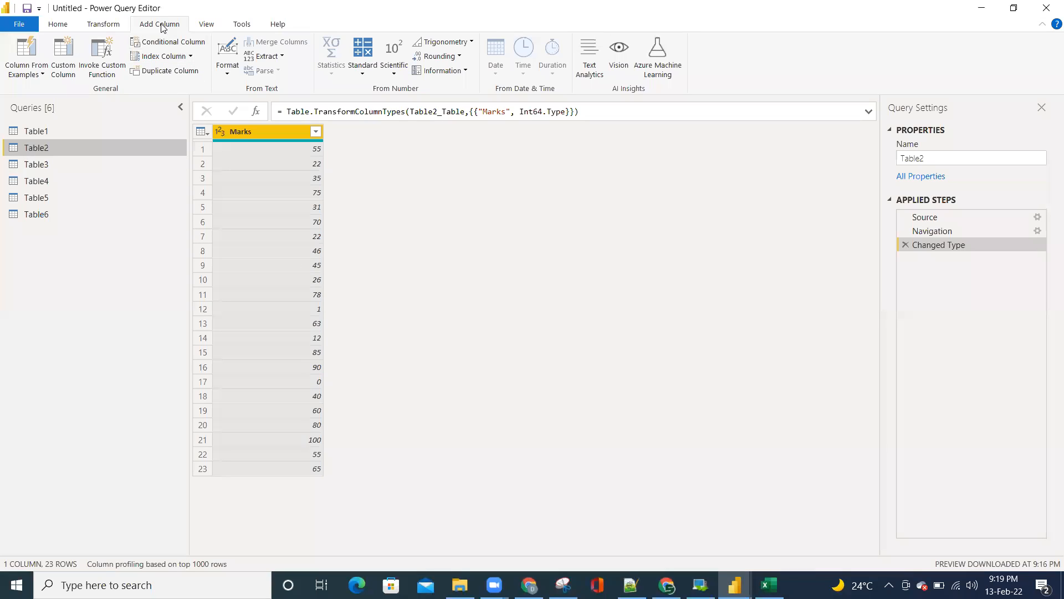
{"action": "left_click", "coordinate": [167, 41]}
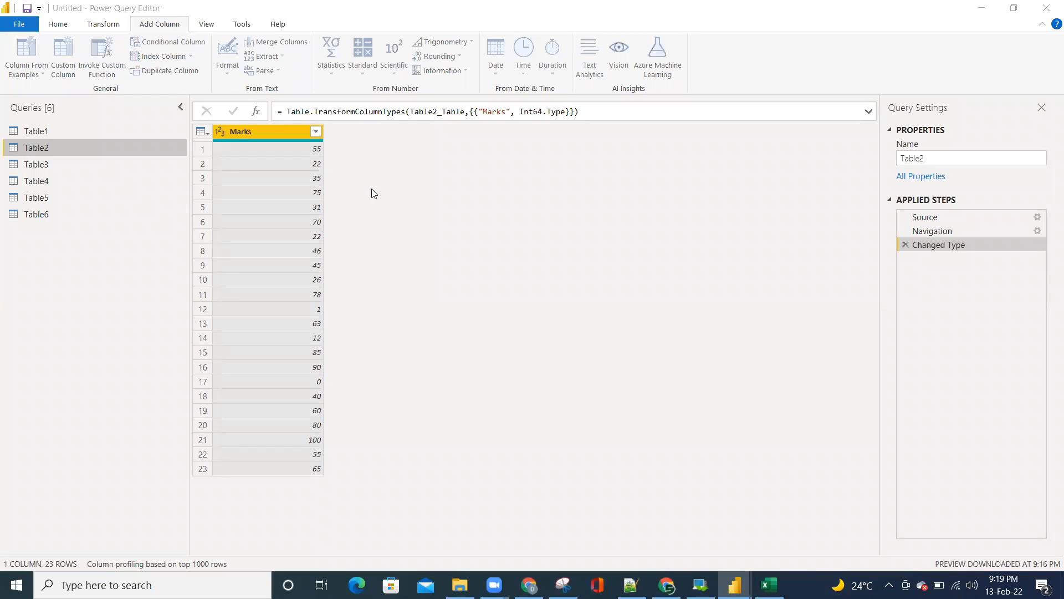
{"action": "double_click", "coordinate": [255, 235]}
{"action": "type", "text": "Results"}
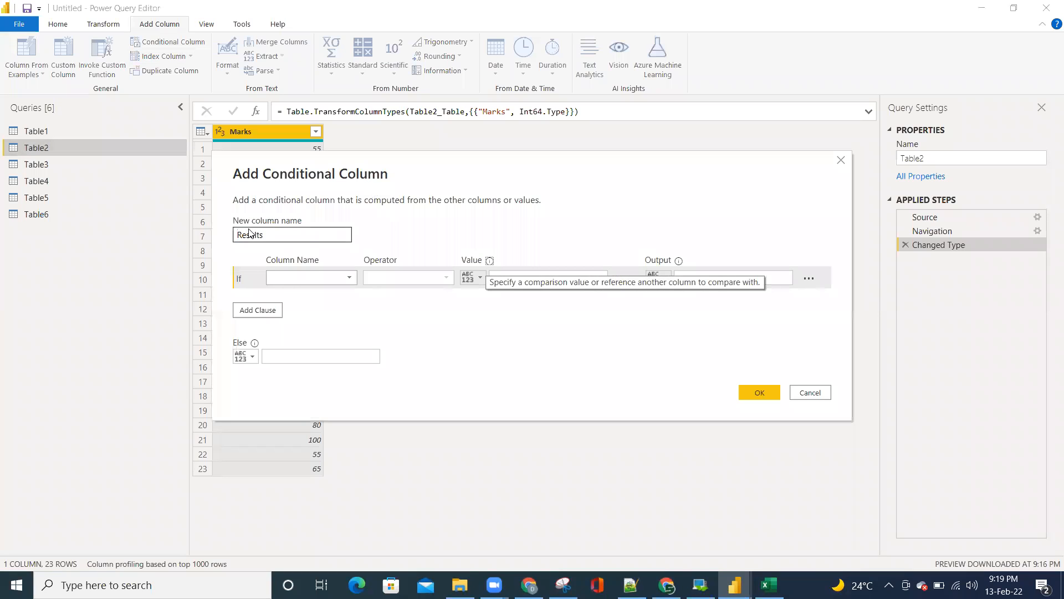
{"action": "left_click", "coordinate": [302, 277]}
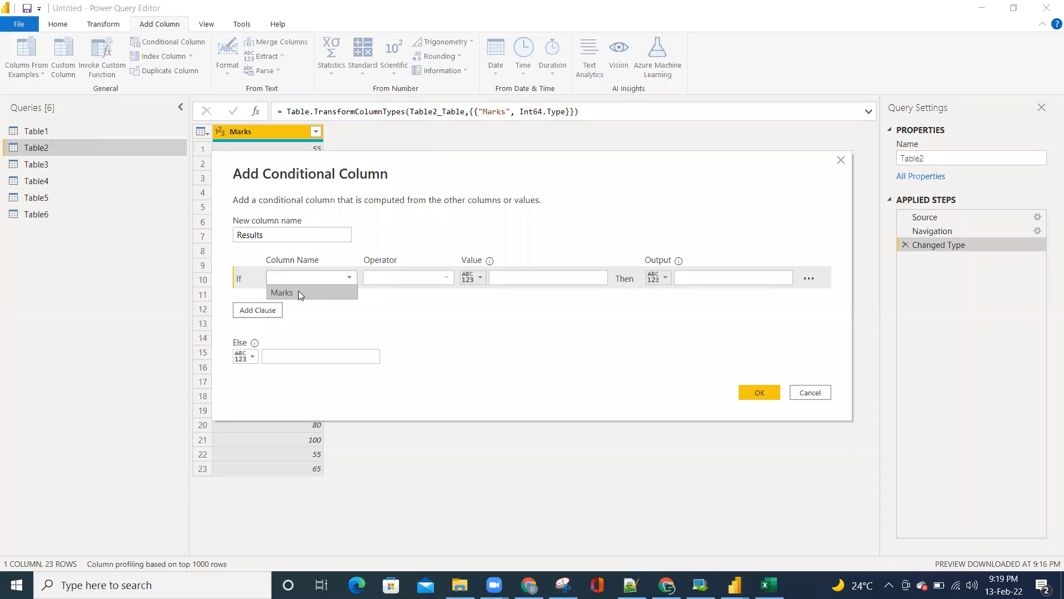
{"action": "left_click", "coordinate": [298, 291]}
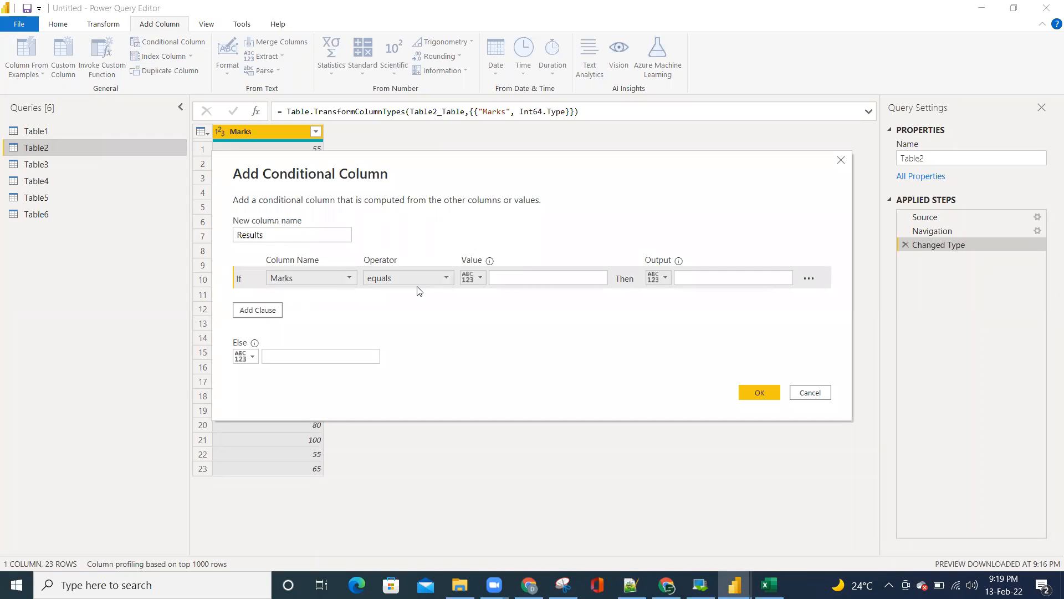
Set the If clause to output Fail when Marks is less than 40
{"action": "left_click", "coordinate": [418, 286]}
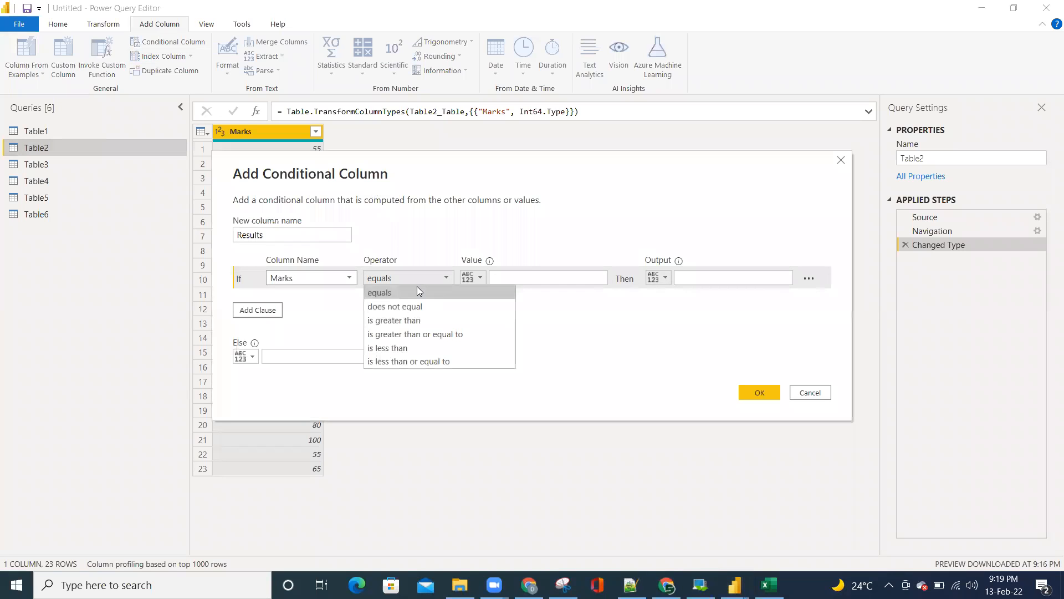
{"action": "left_click", "coordinate": [515, 81]}
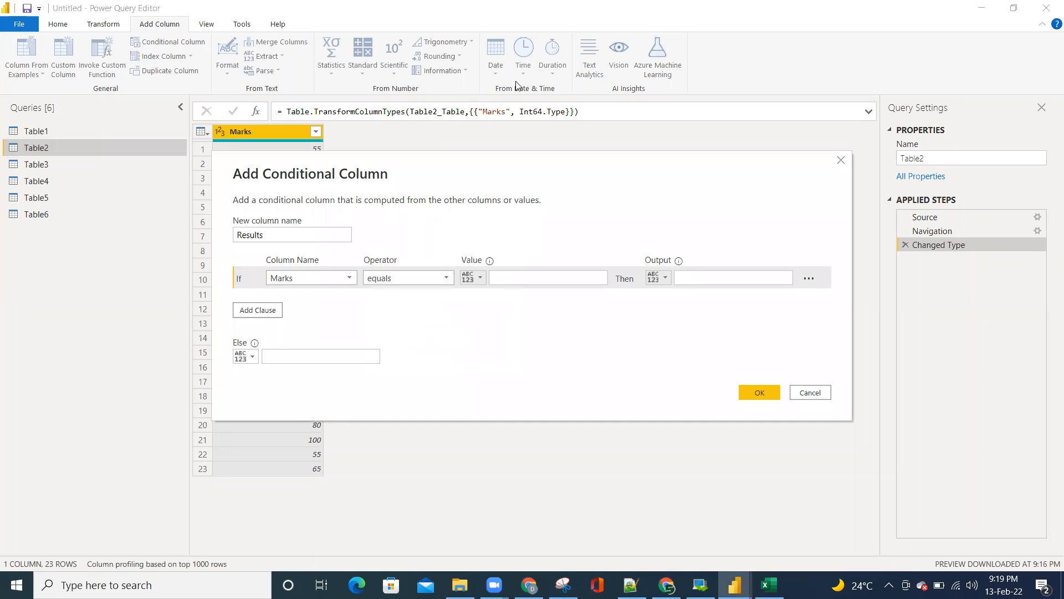
{"action": "left_click", "coordinate": [415, 278]}
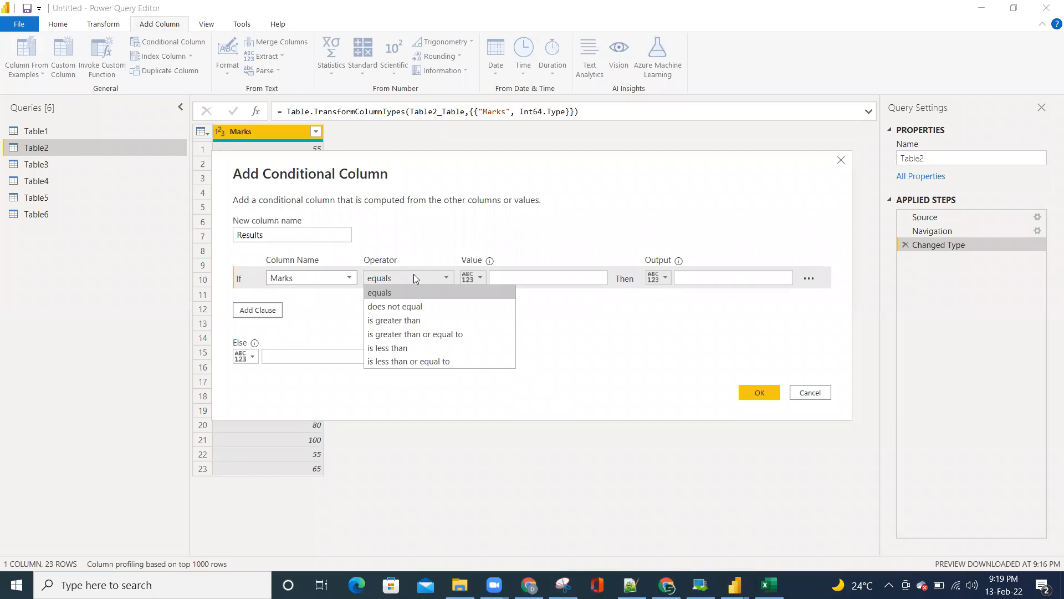
{"action": "left_click", "coordinate": [554, 70]}
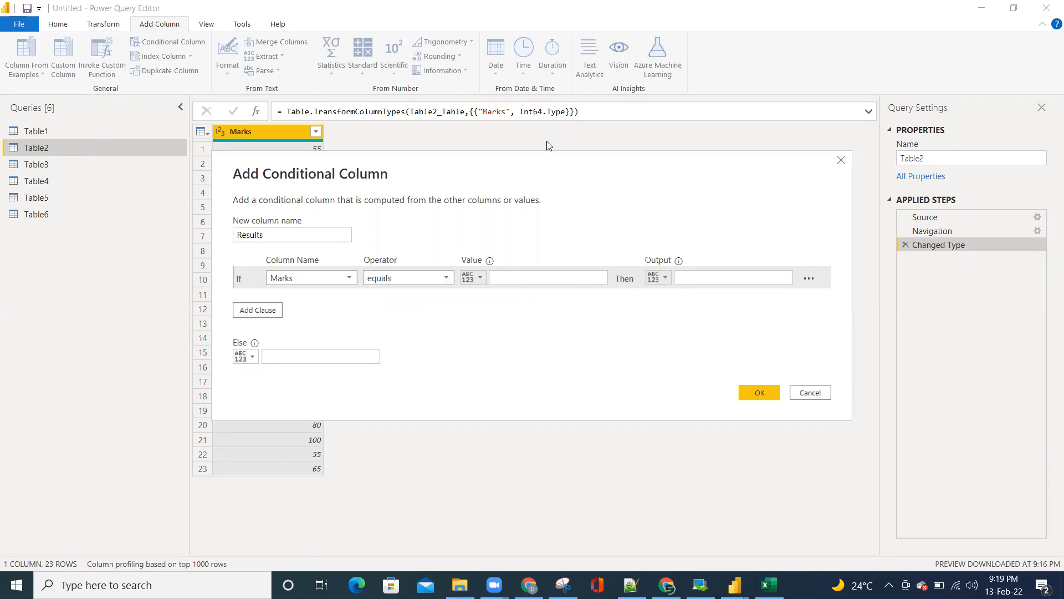
{"action": "left_click", "coordinate": [399, 278]}
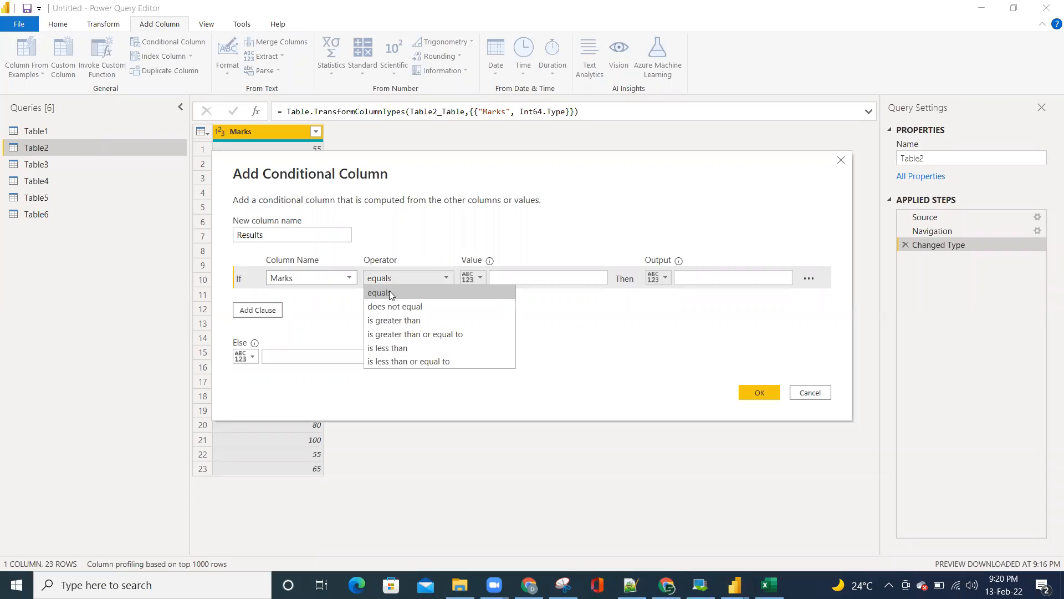
{"action": "left_click", "coordinate": [391, 349]}
{"action": "left_click", "coordinate": [523, 279]}
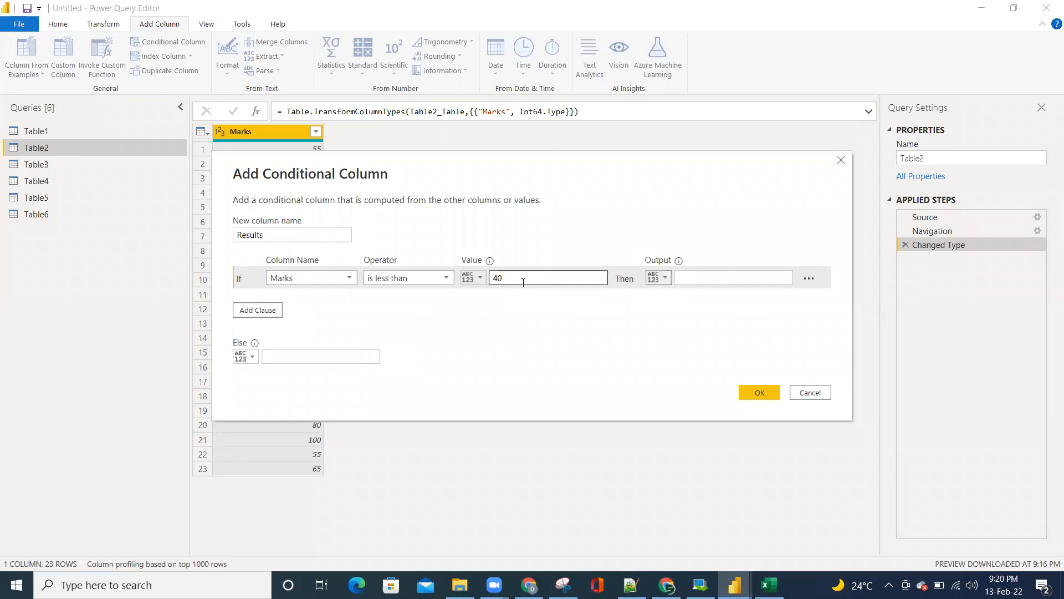
{"action": "left_click", "coordinate": [688, 285]}
{"action": "type", "text": "Fa"}
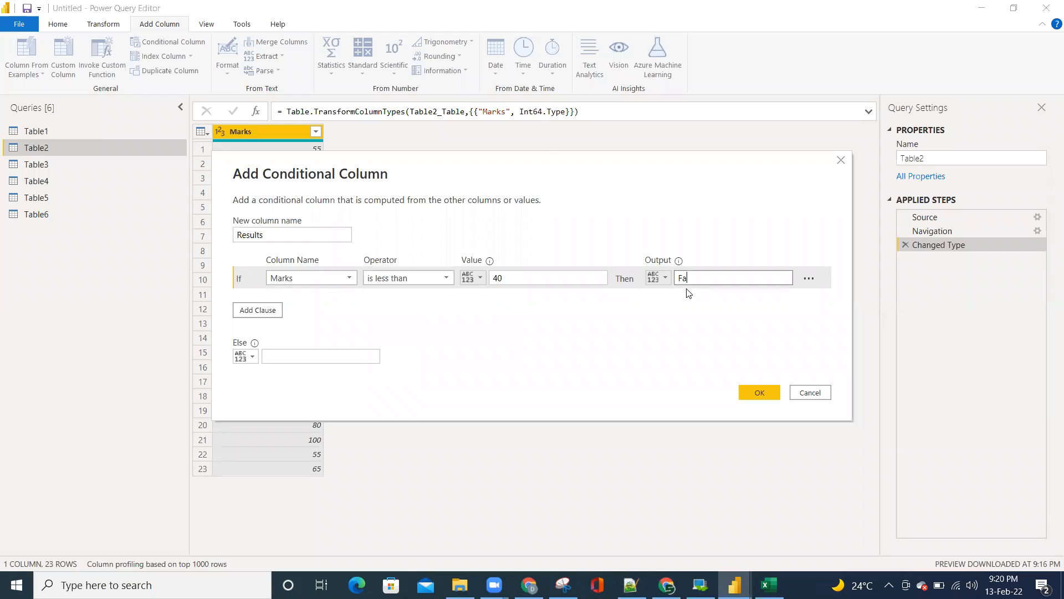
Switch to the Excel workbook, review the Fail and Average conditions on the If Ex2 sheet, and return to the Power Query Editor
{"action": "key", "text": "alt+Tab"}
{"action": "key", "text": "alt+Tab"}
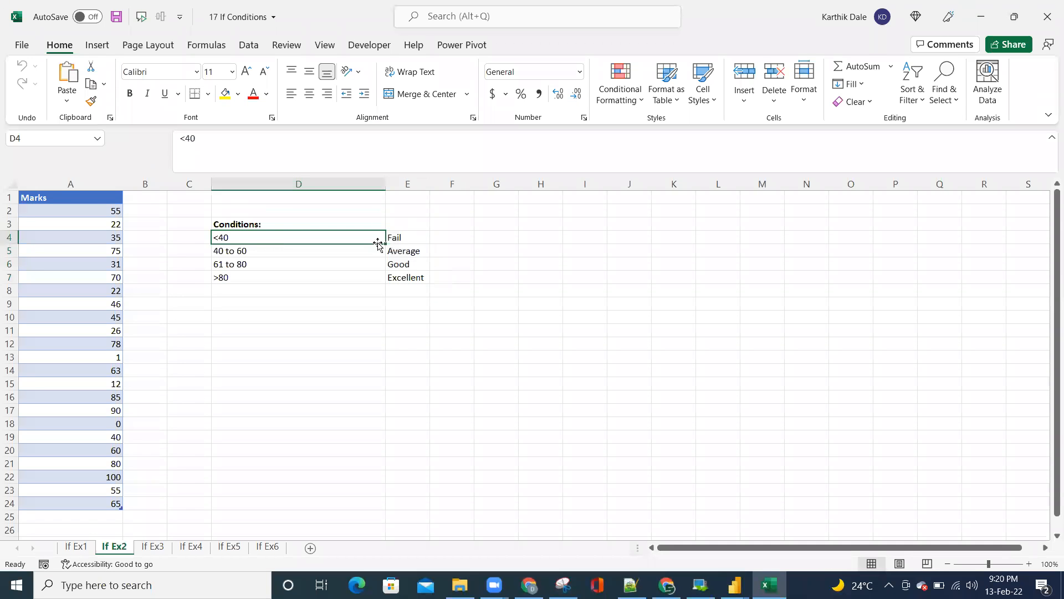
{"action": "left_click", "coordinate": [400, 241]}
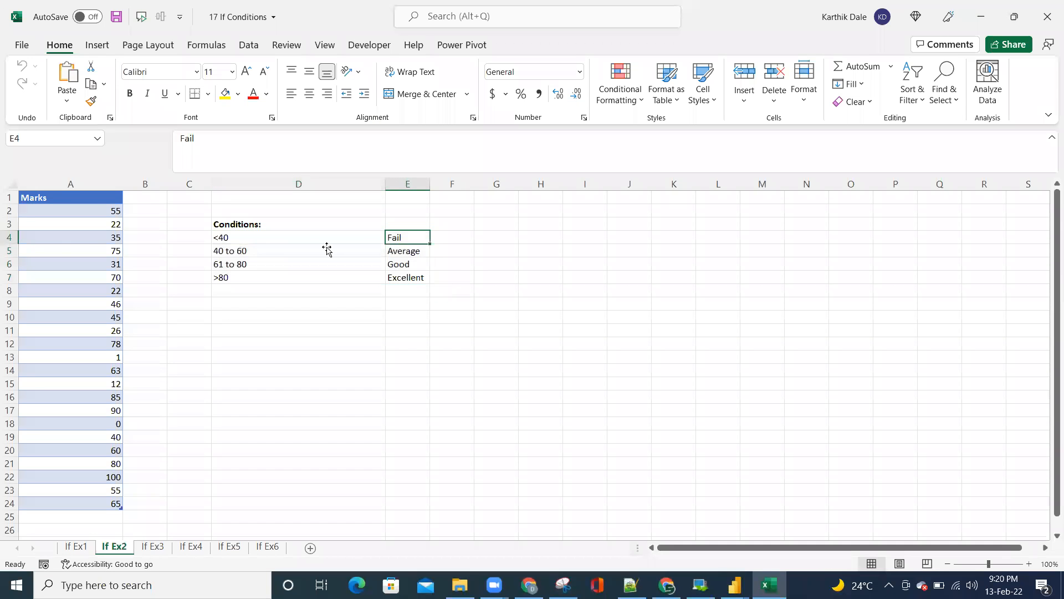
{"action": "left_click", "coordinate": [236, 254]}
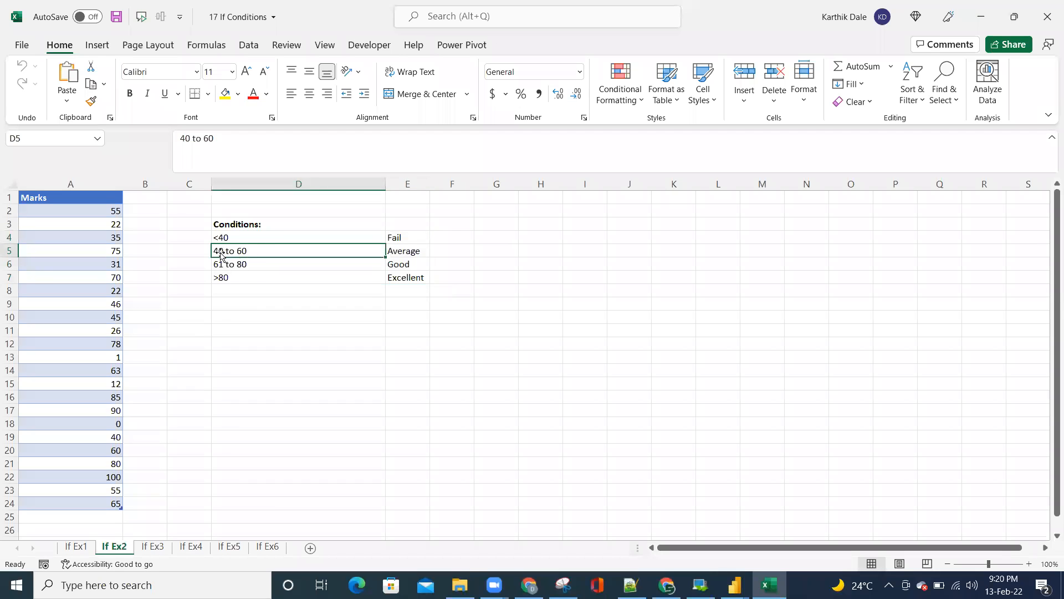
{"action": "left_click", "coordinate": [398, 254]}
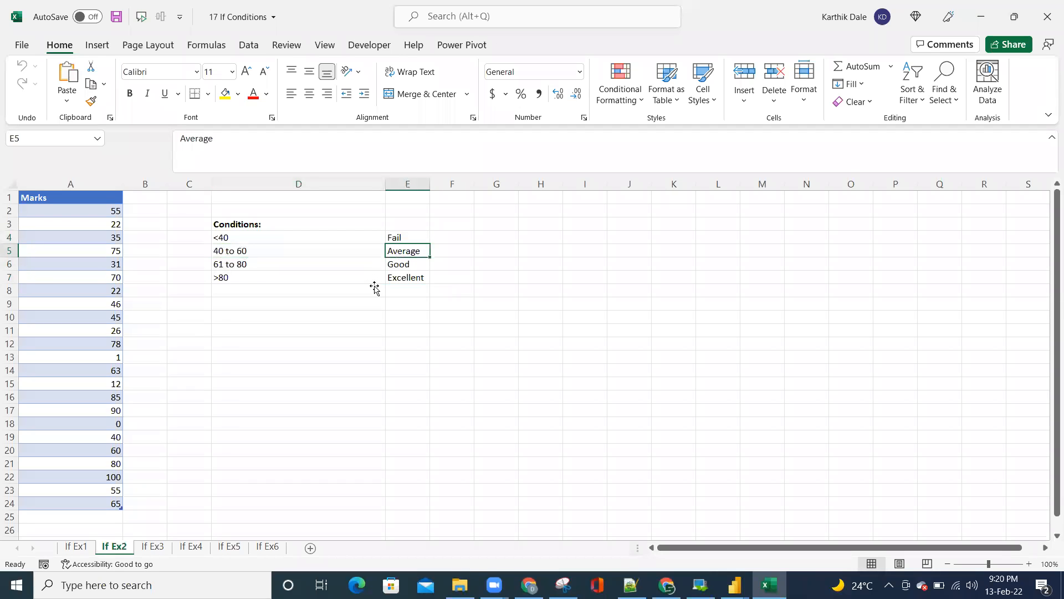
{"action": "key", "text": "alt"}
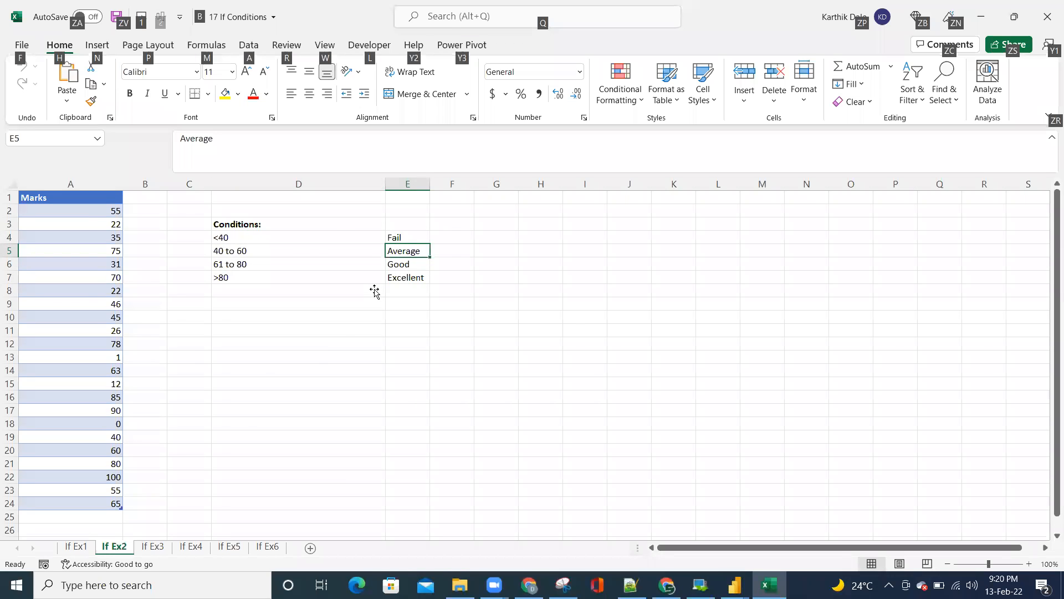
{"action": "key", "text": "alt+Tab"}
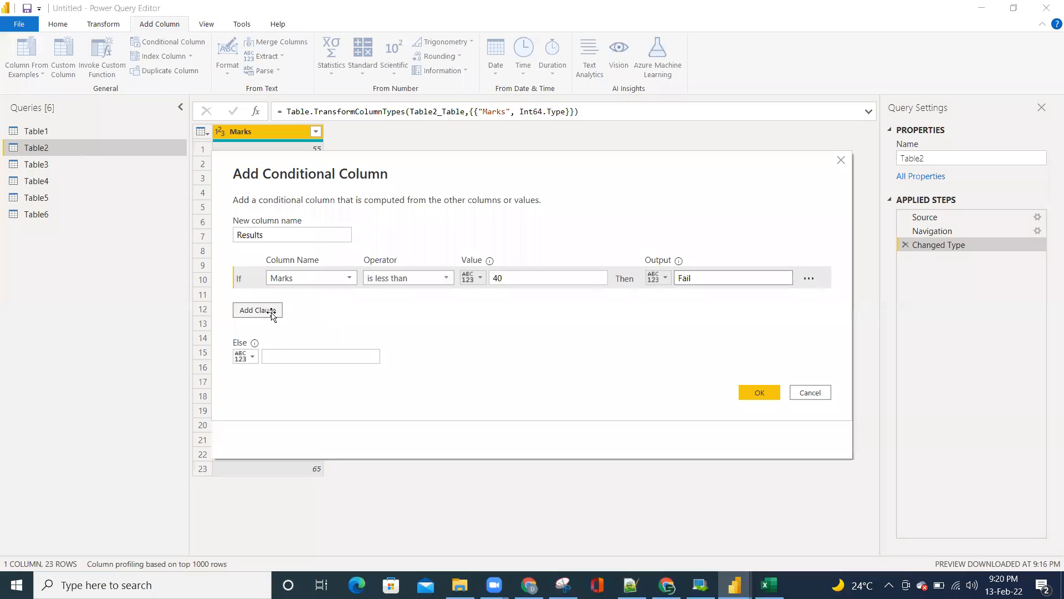
Add two Else If clauses and set the first to output Average when Marks is less than or equal to 60
{"action": "left_click", "coordinate": [272, 313]}
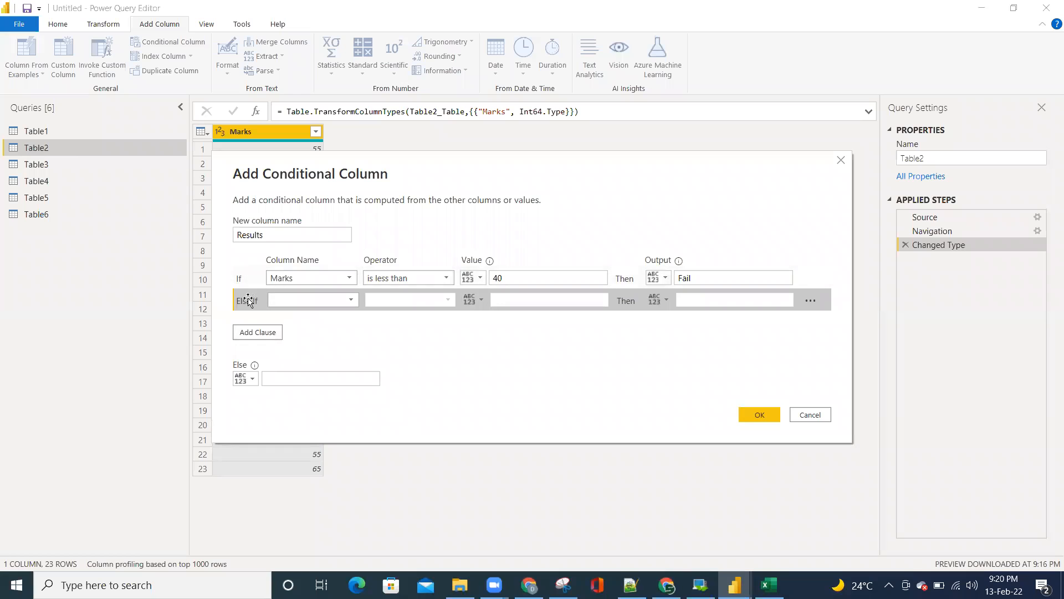
{"action": "left_click", "coordinate": [258, 332]}
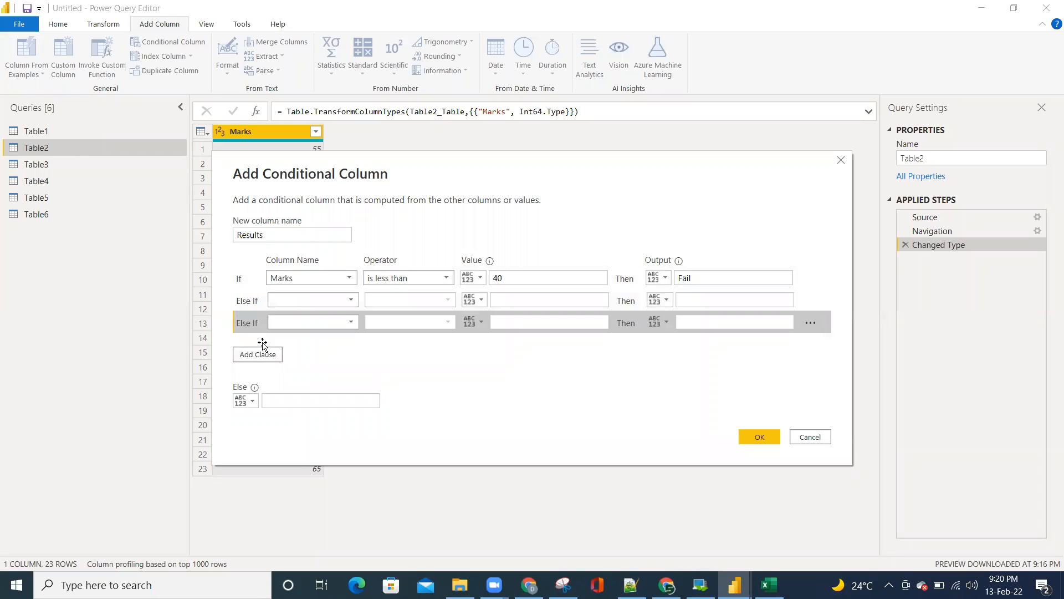
{"action": "left_click", "coordinate": [280, 302]}
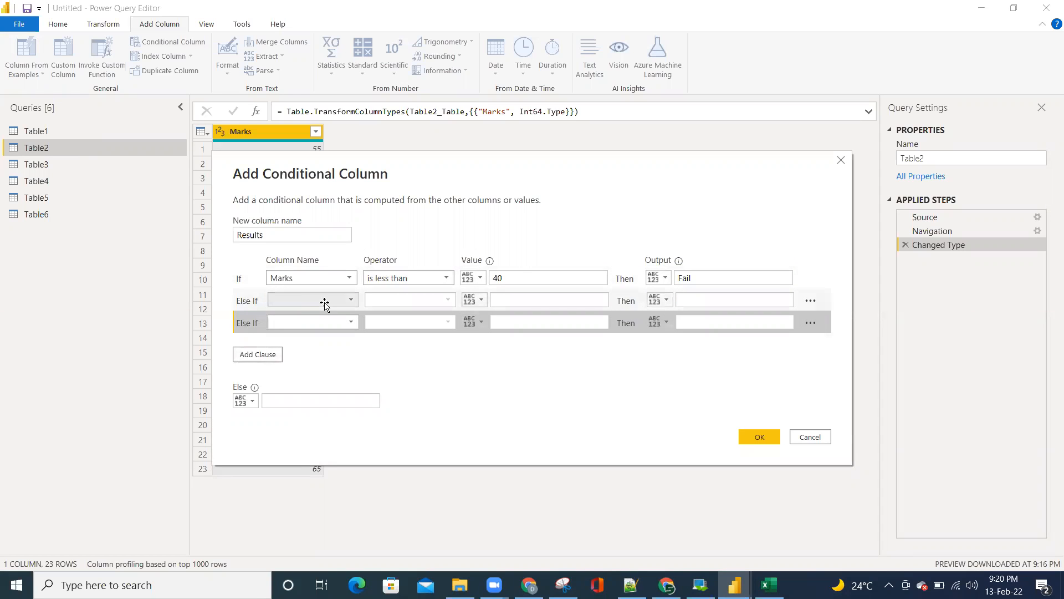
{"action": "left_click", "coordinate": [301, 314]}
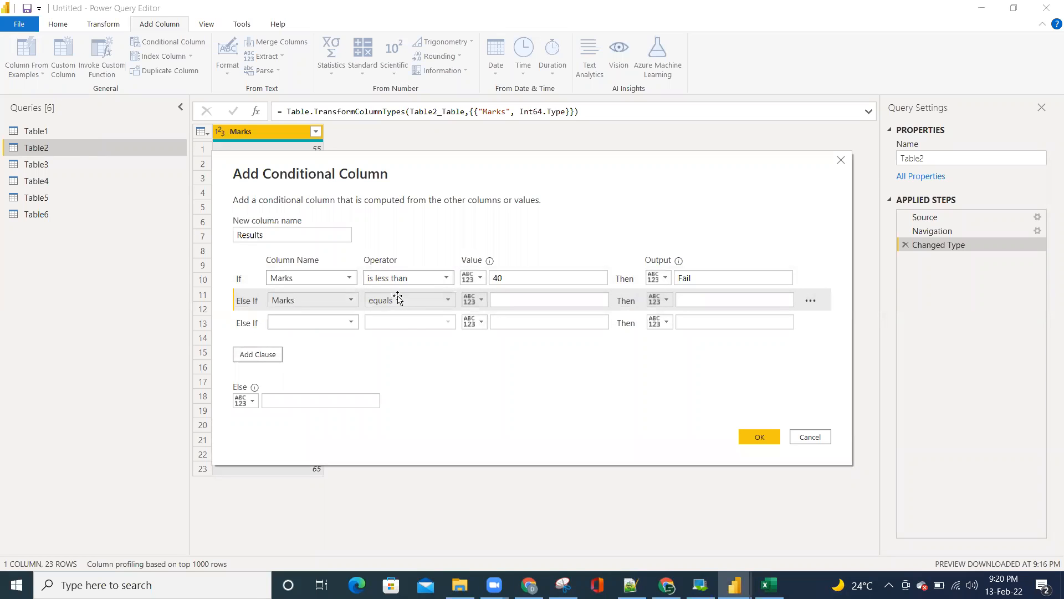
{"action": "left_click", "coordinate": [398, 299]}
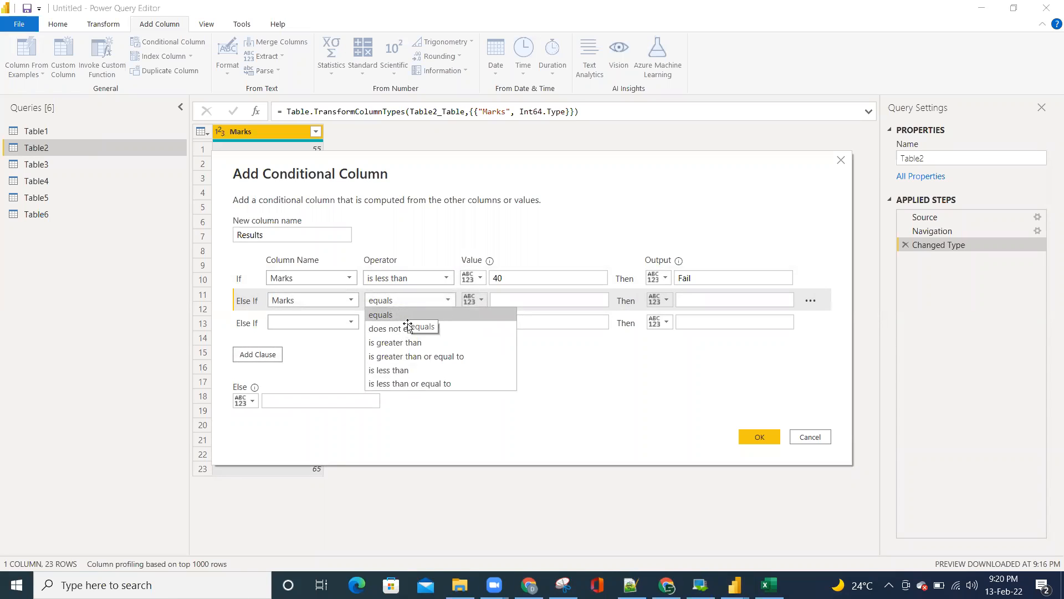
{"action": "left_click", "coordinate": [402, 383]}
{"action": "left_click", "coordinate": [522, 301]}
{"action": "type", "text": "60"}
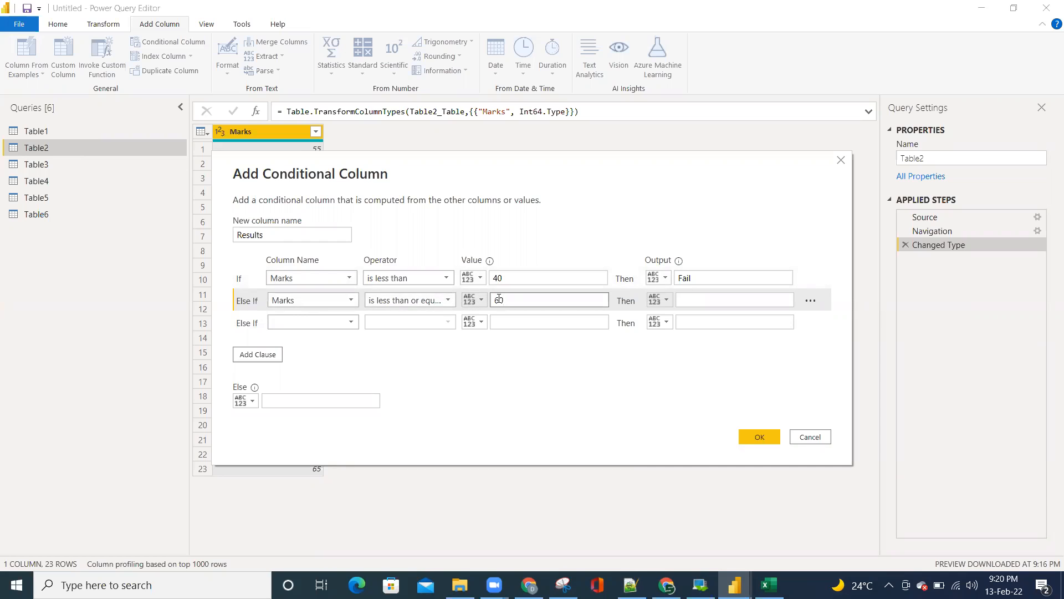
{"action": "left_click", "coordinate": [695, 299]}
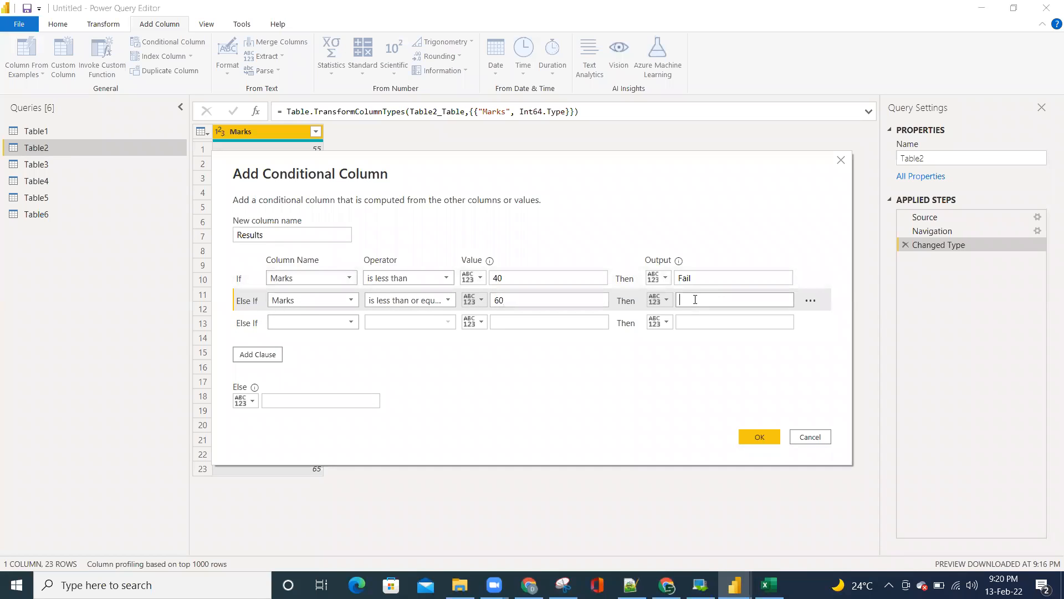
{"action": "type", "text": "Average"}
Set the second Else If clause to output Good when Marks is less than or equal to 80
{"action": "left_click", "coordinate": [302, 323]}
{"action": "left_click", "coordinate": [295, 335]}
{"action": "left_click", "coordinate": [387, 323]}
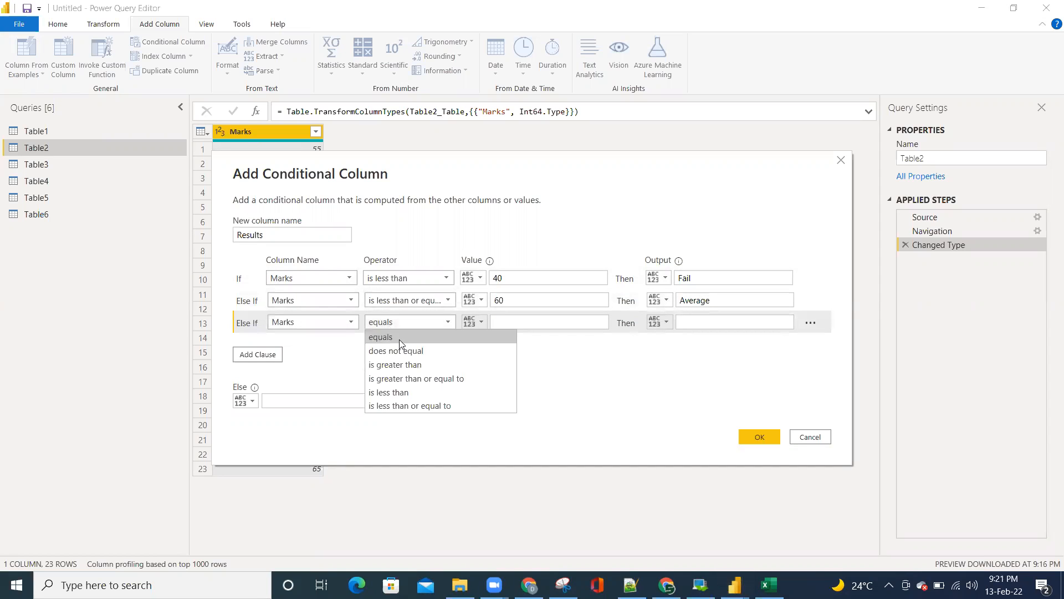
{"action": "left_click", "coordinate": [394, 406]}
{"action": "left_click", "coordinate": [515, 321]}
{"action": "type", "text": "80"}
{"action": "key", "text": "Tab"}
{"action": "type", "text": "Goo"}
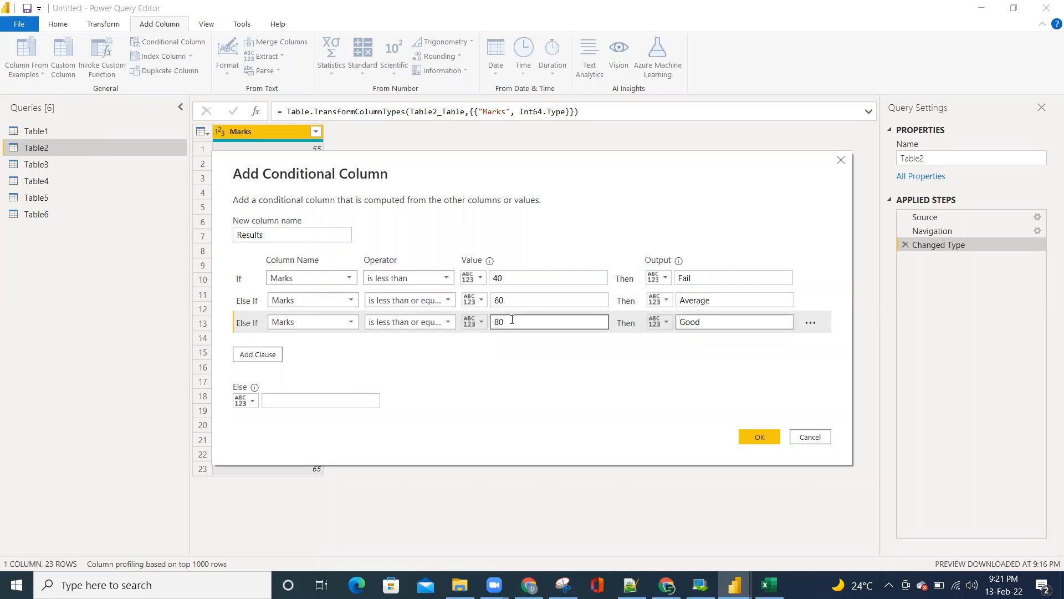
Switch to the Excel workbook, check the Excellent condition on the If Ex2 sheet, and return to the Power Query Editor
{"action": "key", "text": "alt+Tab"}
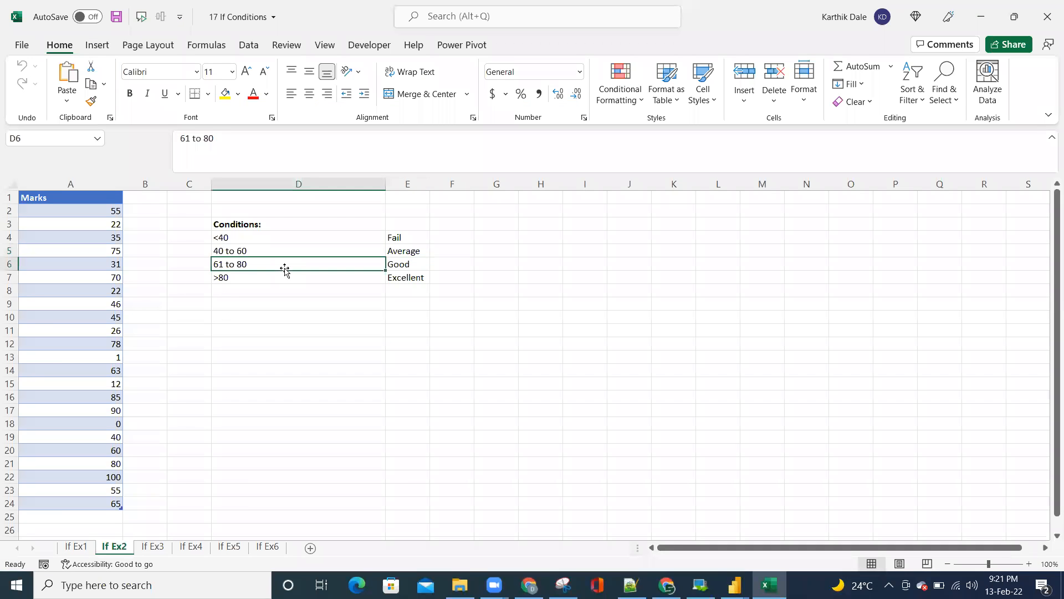
{"action": "left_click", "coordinate": [225, 279]}
{"action": "left_click", "coordinate": [408, 280]}
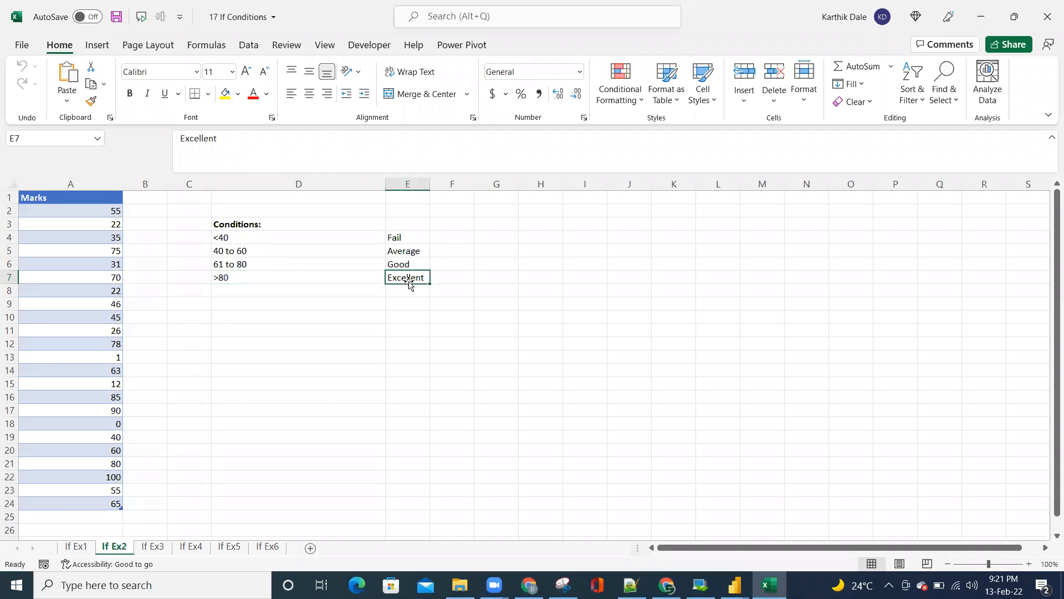
{"action": "left_click_drag", "start_coordinate": [236, 282], "coordinate": [474, 280]}
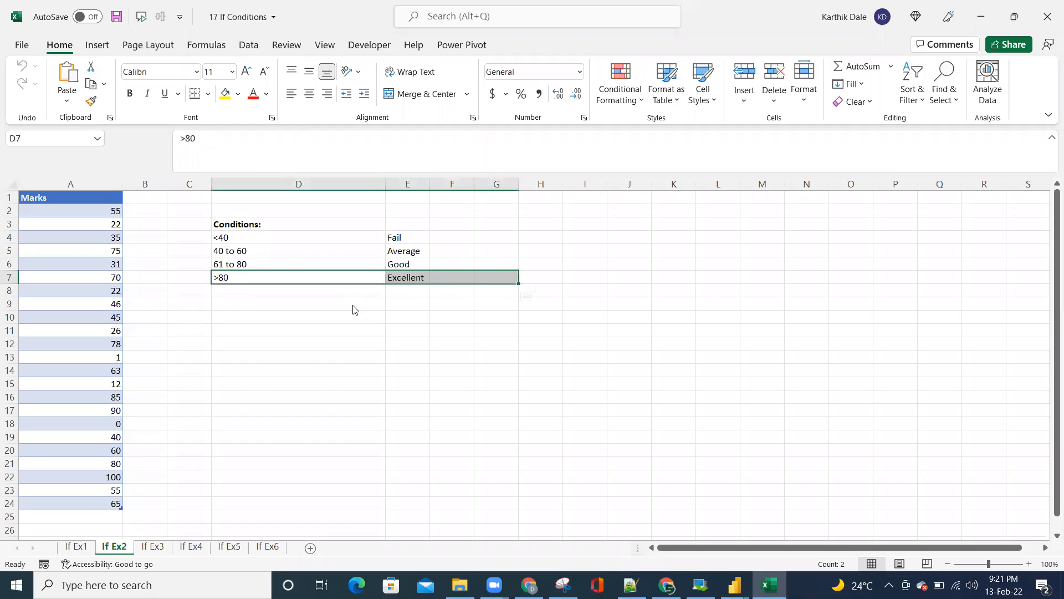
{"action": "key", "text": "alt+Tab"}
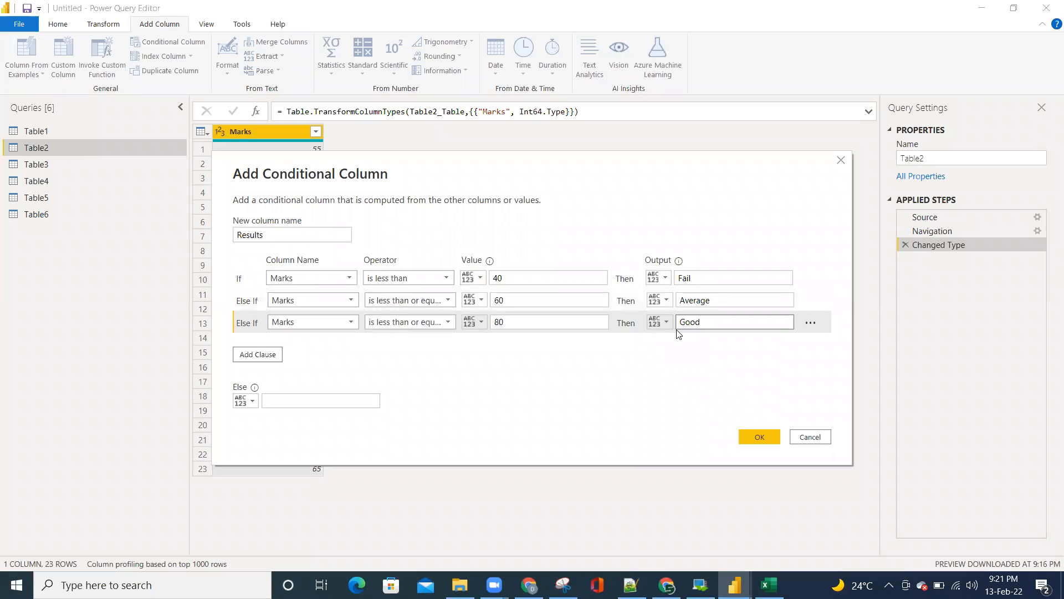
Add another Else If clause that outputs Excellent when Marks is greater than 80
{"action": "left_click", "coordinate": [282, 403]}
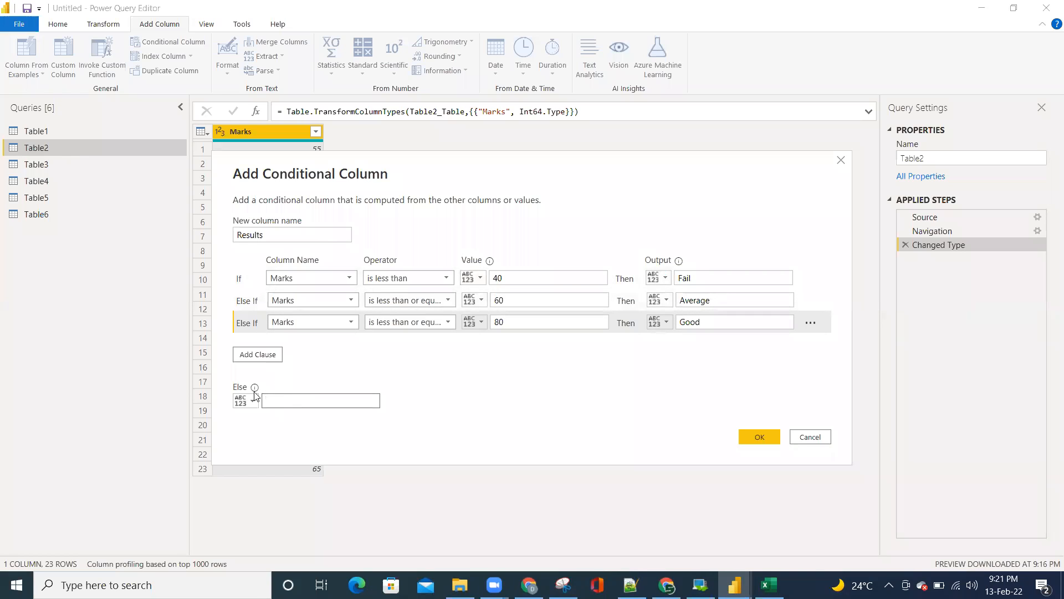
{"action": "left_click", "coordinate": [269, 355]}
{"action": "left_click", "coordinate": [327, 344]}
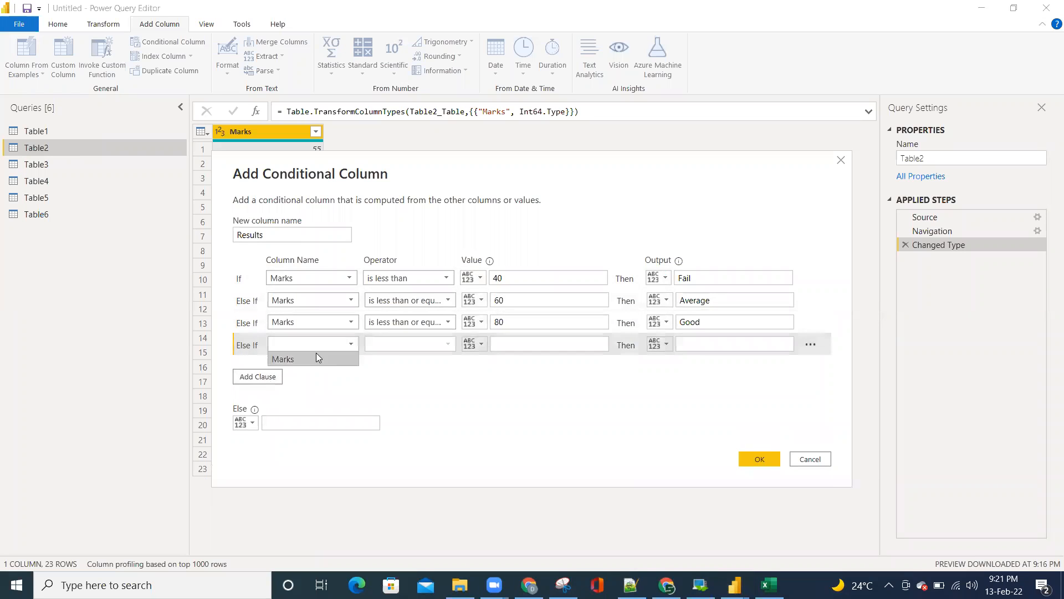
{"action": "left_click", "coordinate": [318, 358]}
{"action": "left_click", "coordinate": [403, 345]}
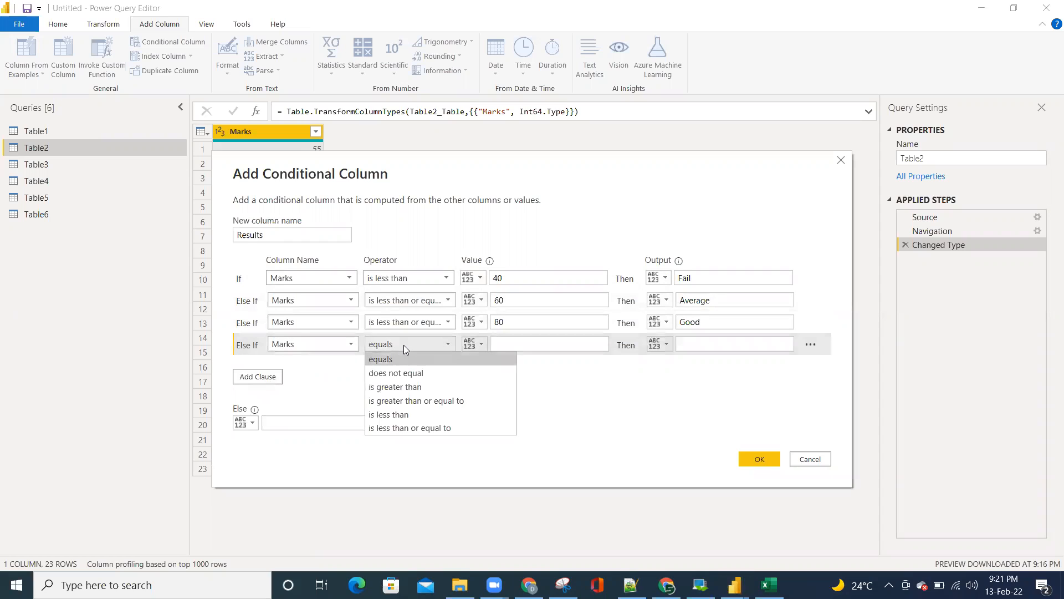
{"action": "left_click", "coordinate": [396, 387]}
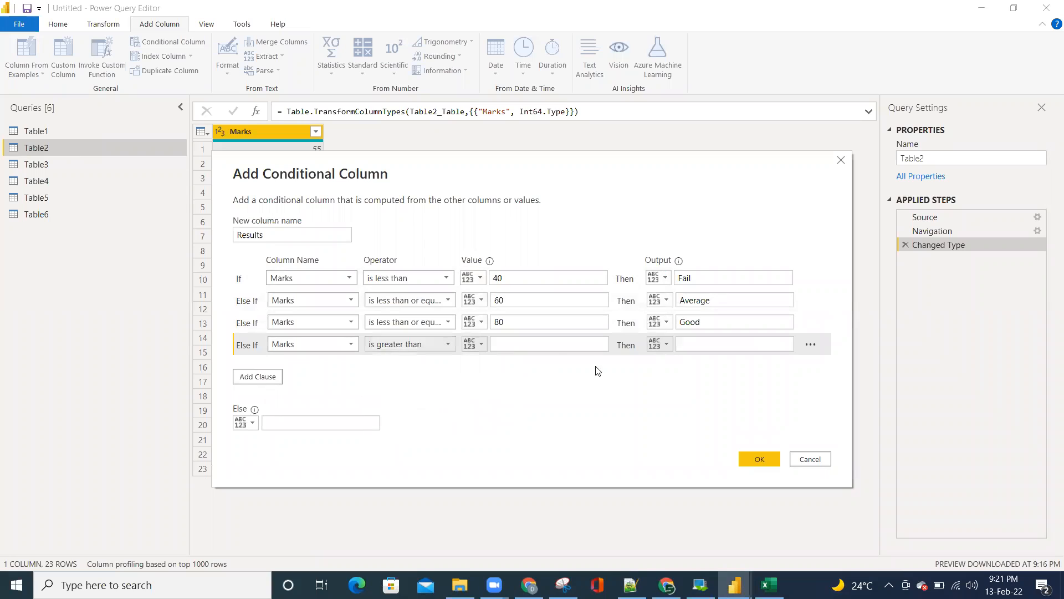
{"action": "left_click", "coordinate": [540, 340]}
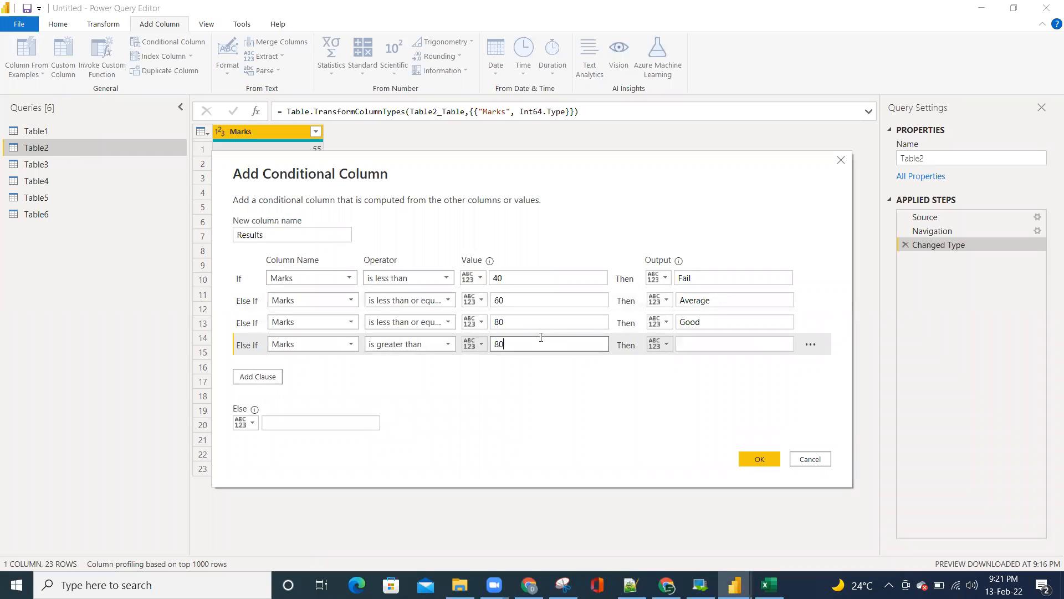
{"action": "left_click", "coordinate": [692, 347]}
{"action": "type", "text": "Excellent"}
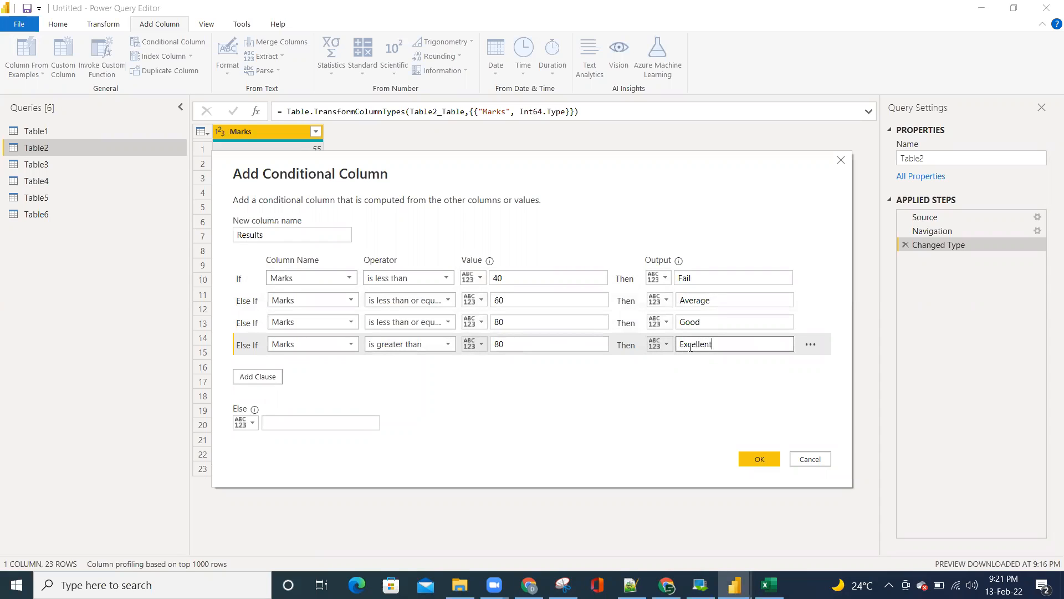
Leave the Else value blank and create the Results conditional column in Table2
{"action": "left_click", "coordinate": [284, 421]}
{"action": "left_click", "coordinate": [283, 424]}
{"action": "left_click", "coordinate": [766, 463]}
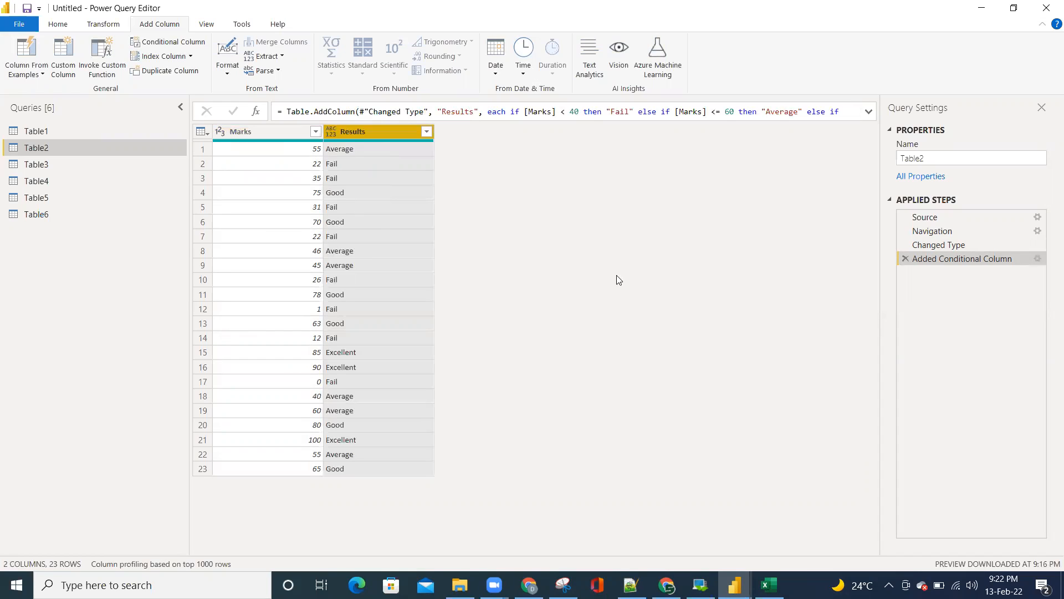
Open the Table3 query, switch to the Excel workbook, and review the discount condition in cell F4 of the If Ex3 sheet
{"action": "key", "text": "alt+Tab"}
{"action": "left_click", "coordinate": [42, 166]}
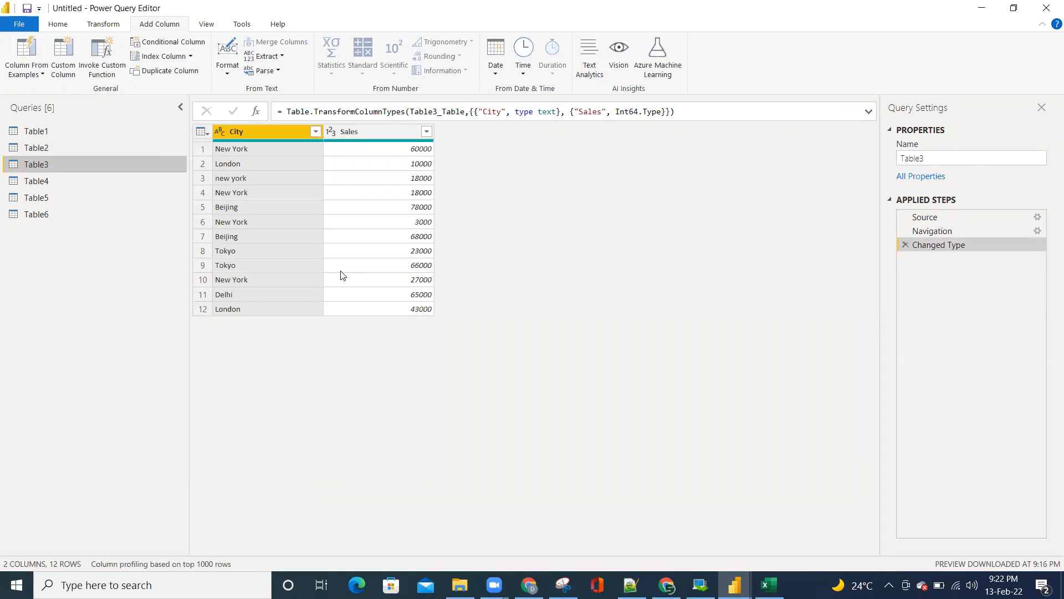
{"action": "key", "text": "alt+Tab"}
{"action": "key", "text": "alt+Tab"}
{"action": "left_click", "coordinate": [151, 546]}
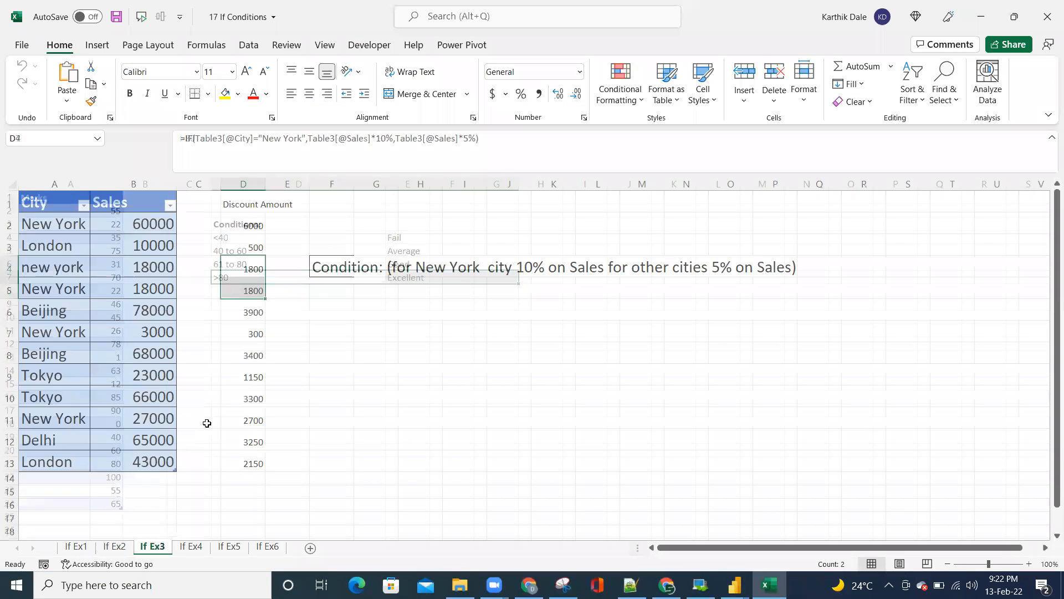
{"action": "left_click", "coordinate": [332, 268]}
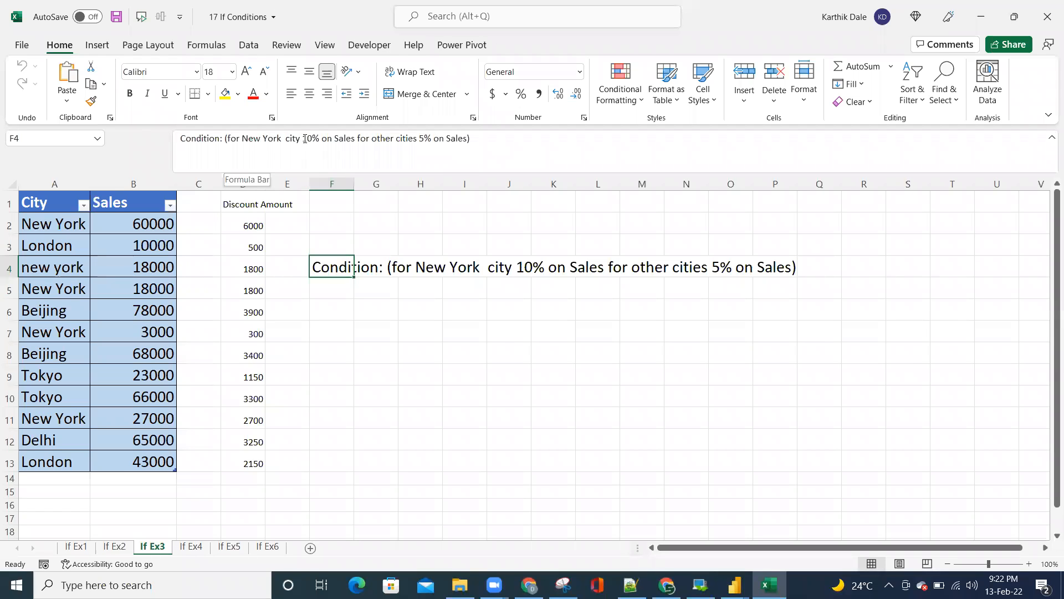
Examine the logical test and the true and false values of the IF formula in cell D2, and return to the Power Query Editor
{"action": "left_click", "coordinate": [241, 227]}
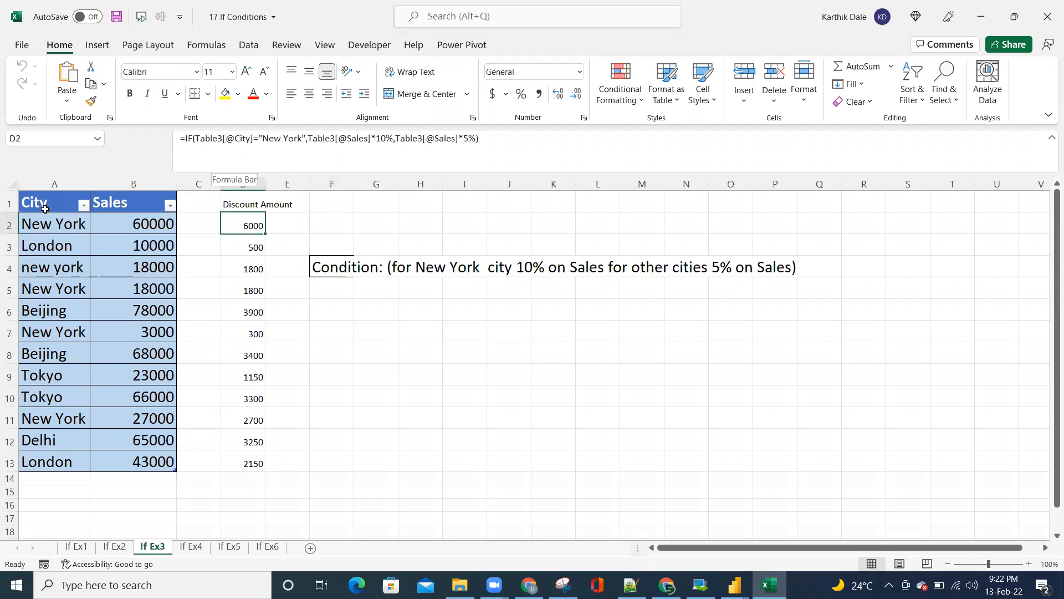
{"action": "left_click", "coordinate": [216, 138]}
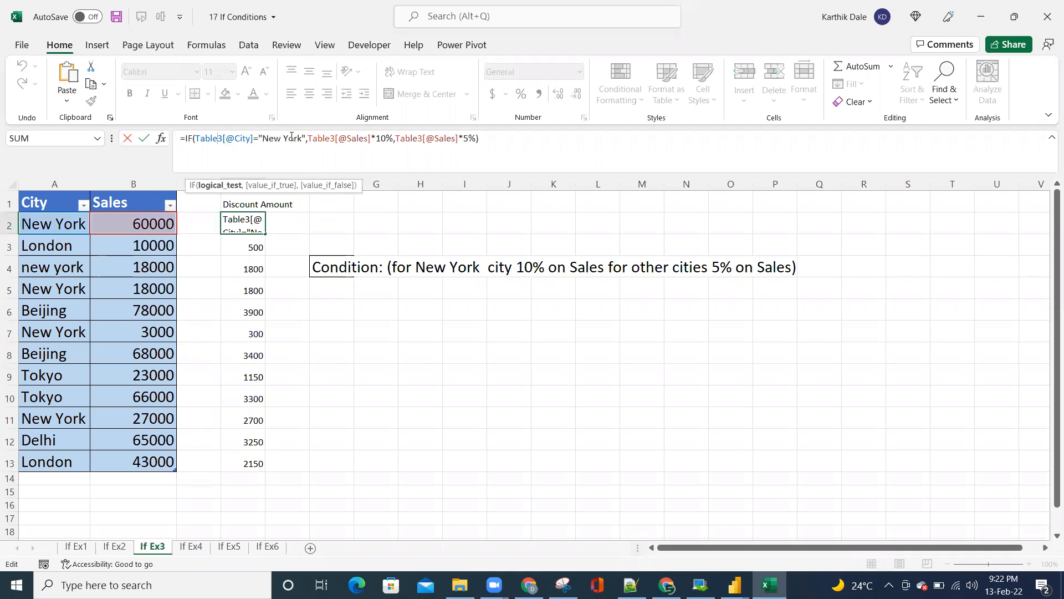
{"action": "left_click", "coordinate": [393, 138]}
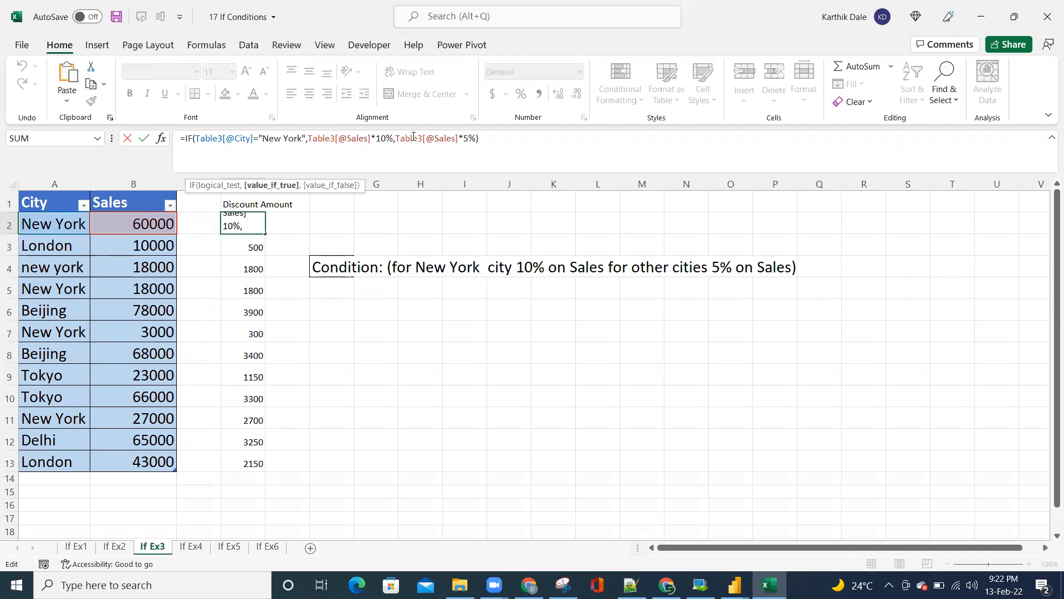
{"action": "left_click", "coordinate": [413, 138]}
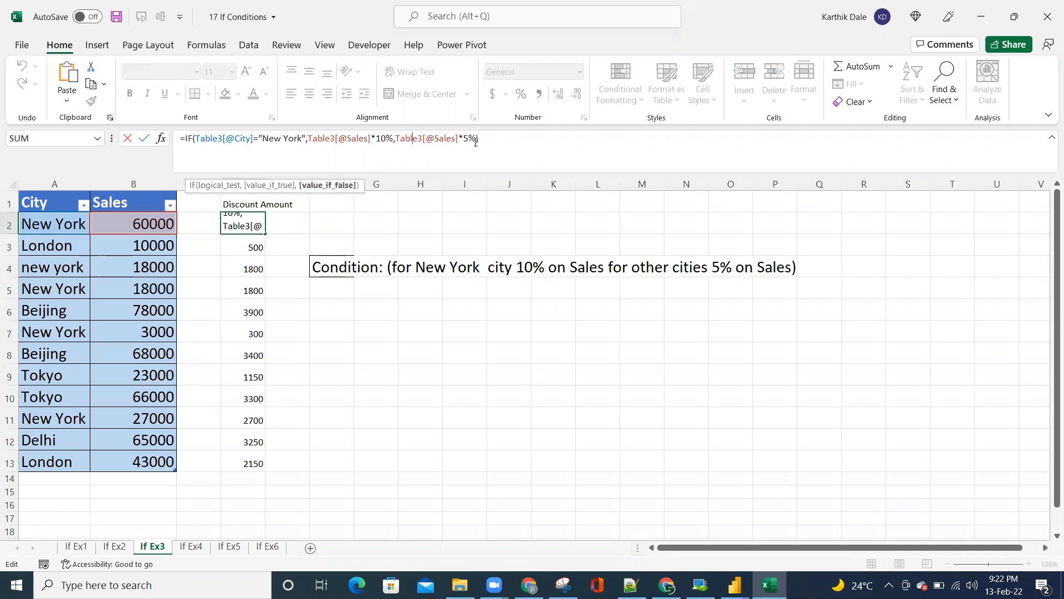
{"action": "key", "text": "ctrl+Return"}
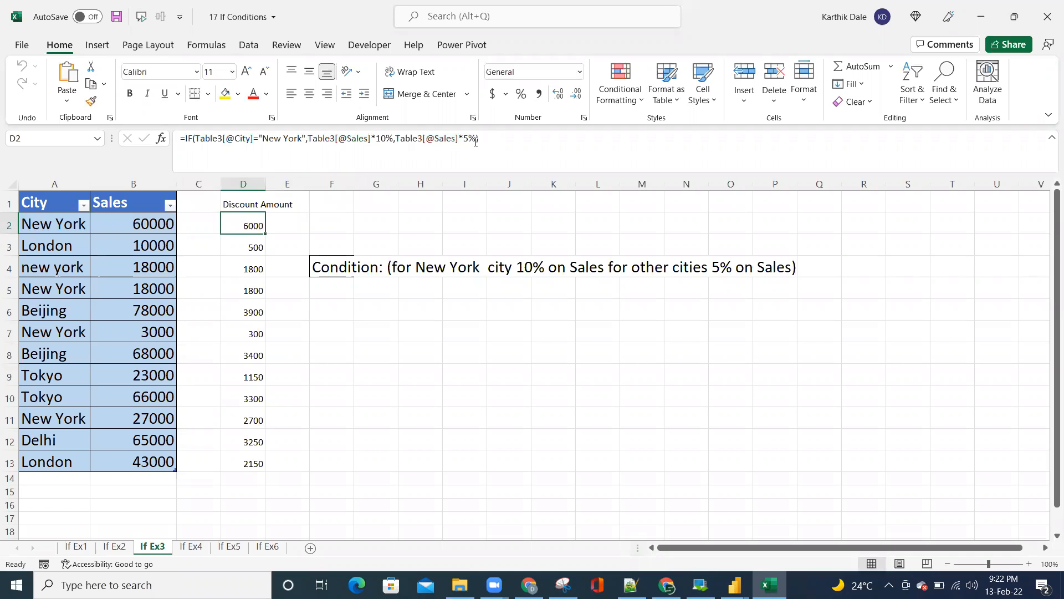
{"action": "key", "text": "alt+Tab"}
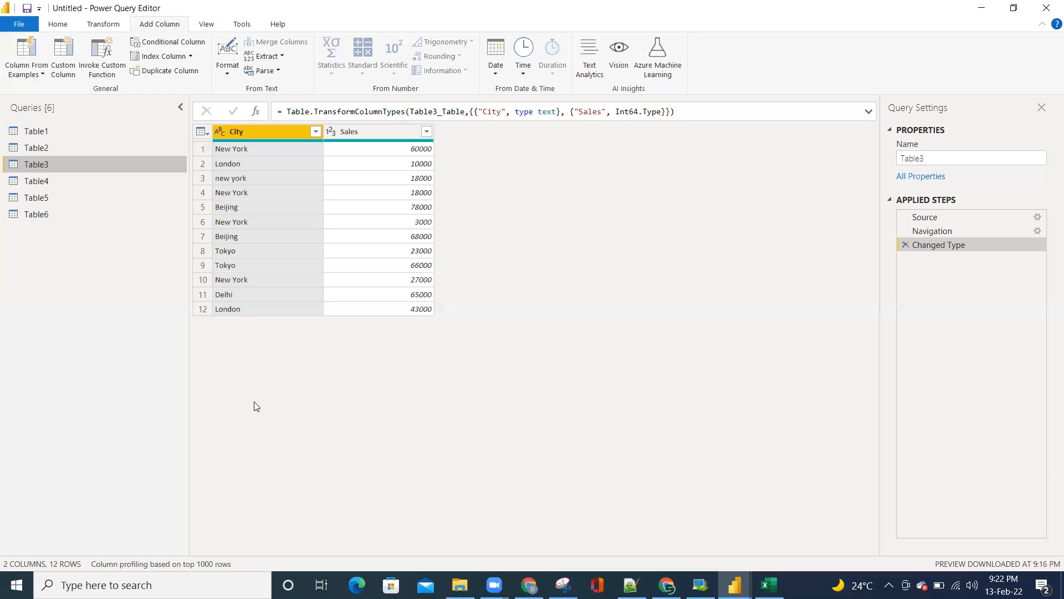
Start a new conditional column in Table3 and name it Discount
{"action": "left_click", "coordinate": [150, 41]}
{"action": "double_click", "coordinate": [258, 237]}
{"action": "type", "text": "Result"}
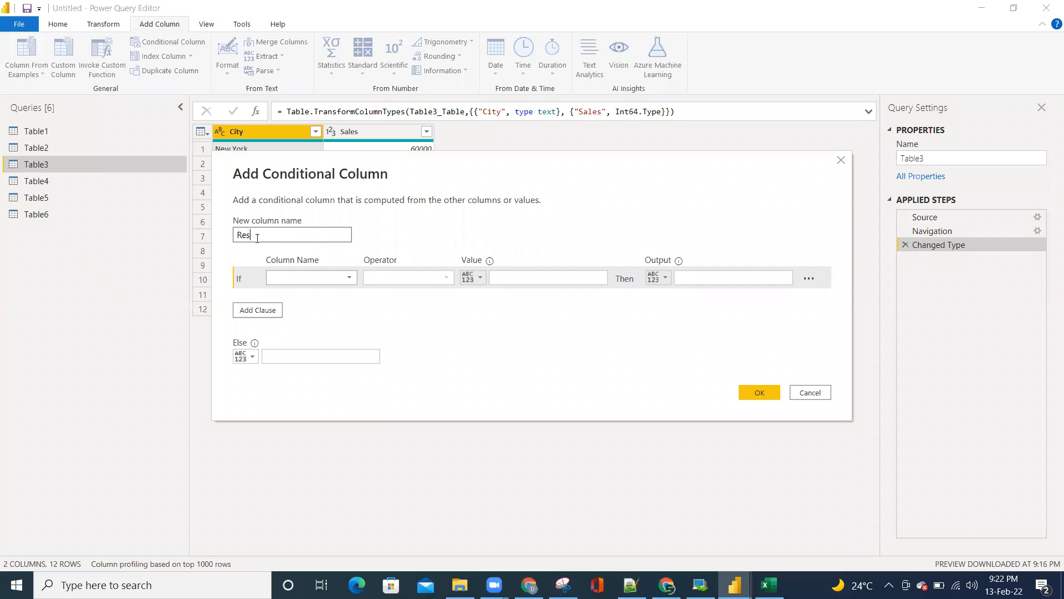
{"action": "double_click", "coordinate": [258, 237]}
{"action": "type", "text": "is"}
{"action": "key", "text": "BackSpace"}
{"action": "key", "text": "BackSpace"}
{"action": "type", "text": "Discount"}
Set the If clause to test whether City equals New York, and move the dialog to uncover the table's first rows
{"action": "left_click", "coordinate": [283, 274]}
{"action": "left_click", "coordinate": [281, 289]}
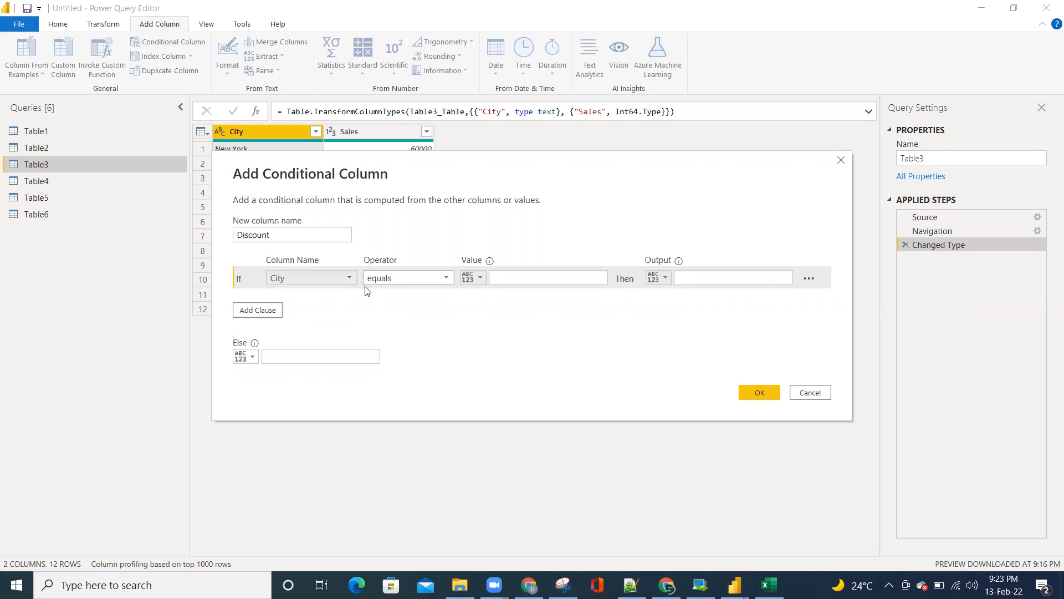
{"action": "left_click", "coordinate": [397, 283]}
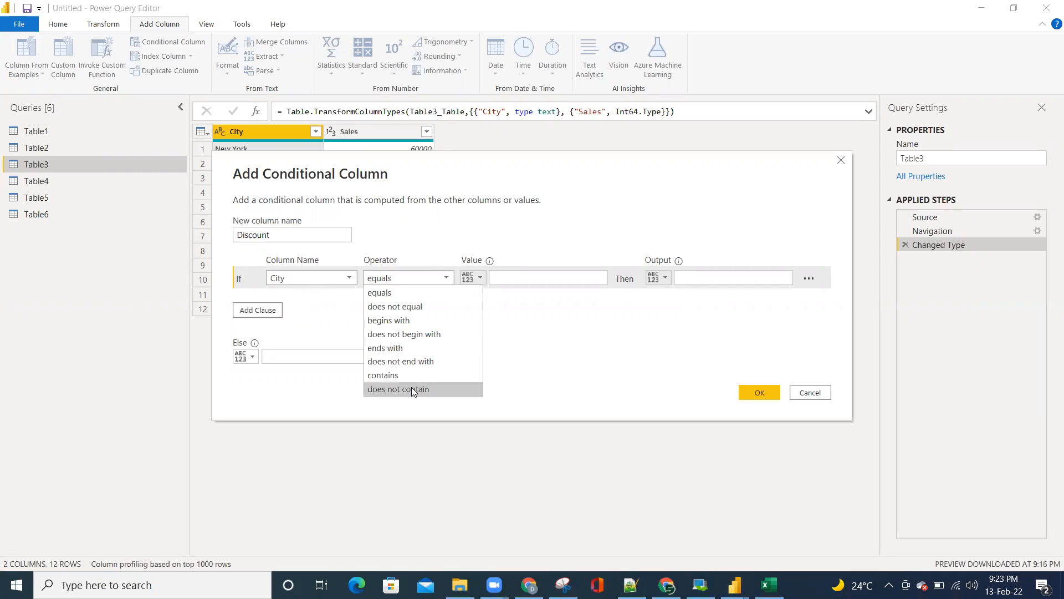
{"action": "left_click", "coordinate": [392, 294]}
{"action": "left_click", "coordinate": [518, 279]}
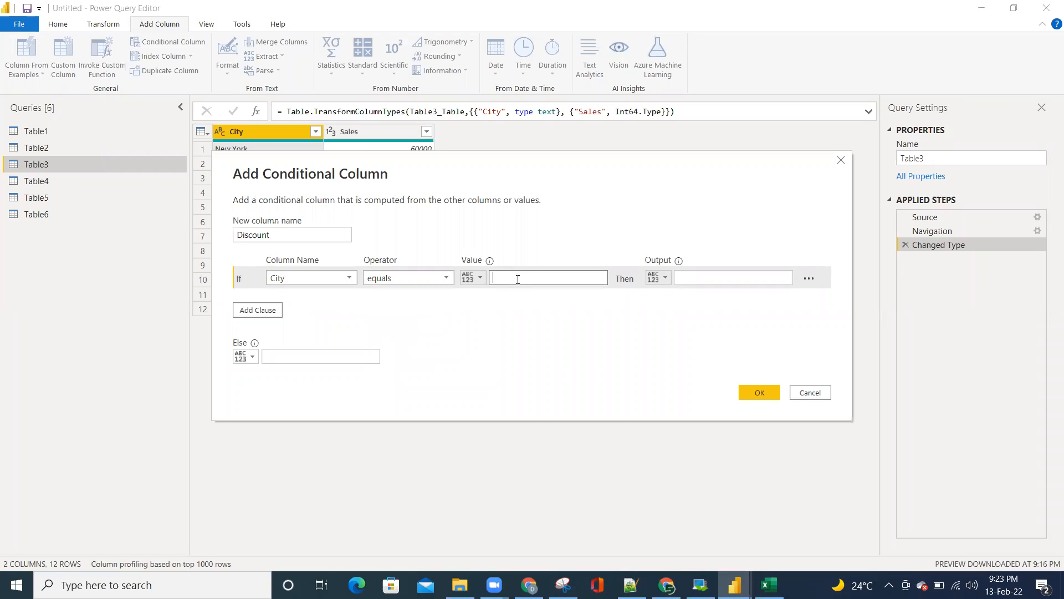
{"action": "type", "text": "New York"}
{"action": "left_click_drag", "start_coordinate": [549, 162], "coordinate": [492, 272]}
{"action": "left_click_drag", "start_coordinate": [591, 260], "coordinate": [690, 230]}
Try using the Sales column as the If clause's output, and switch the output back to an entered value
{"action": "left_click", "coordinate": [732, 359]}
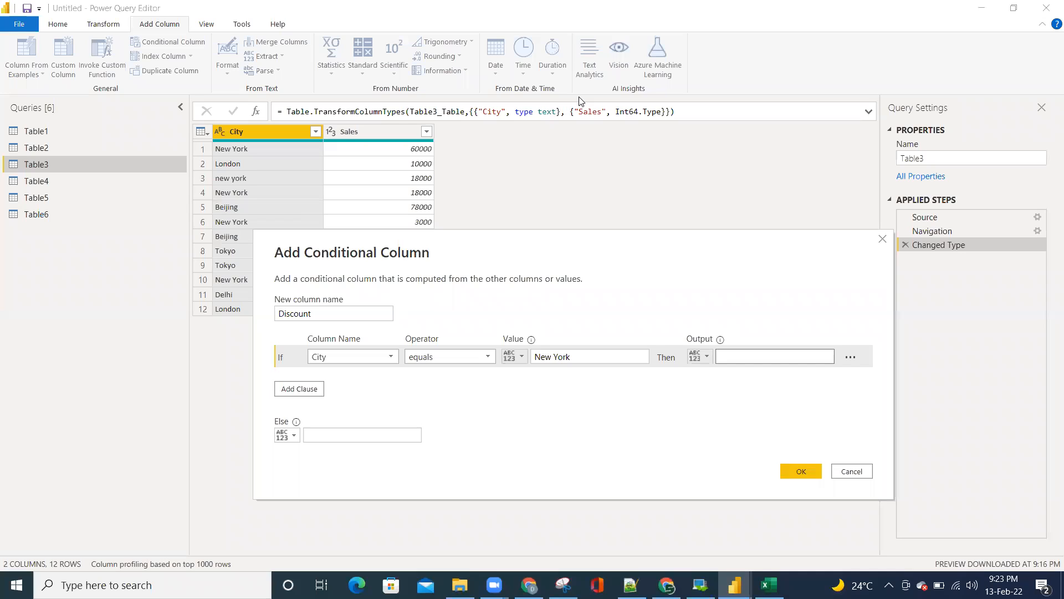
{"action": "left_click", "coordinate": [730, 357]}
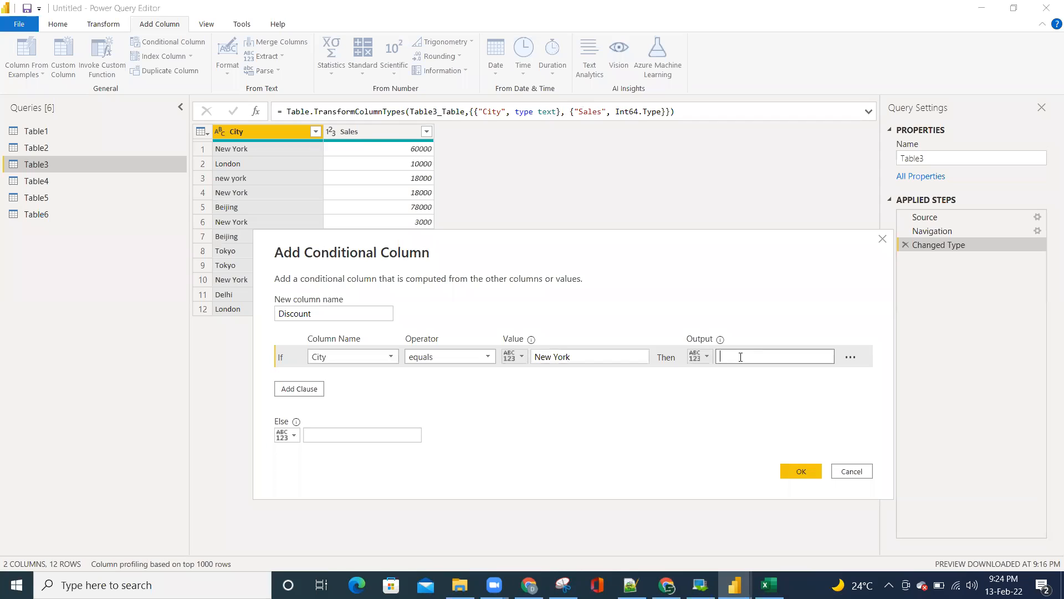
{"action": "left_click", "coordinate": [709, 358]}
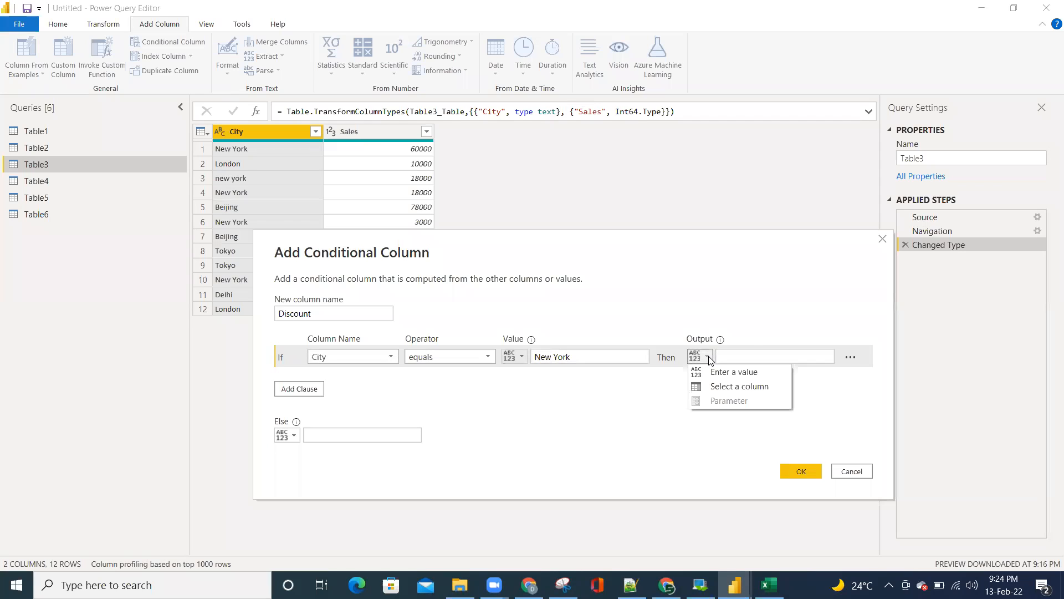
{"action": "left_click", "coordinate": [728, 386]}
{"action": "left_click", "coordinate": [729, 385]}
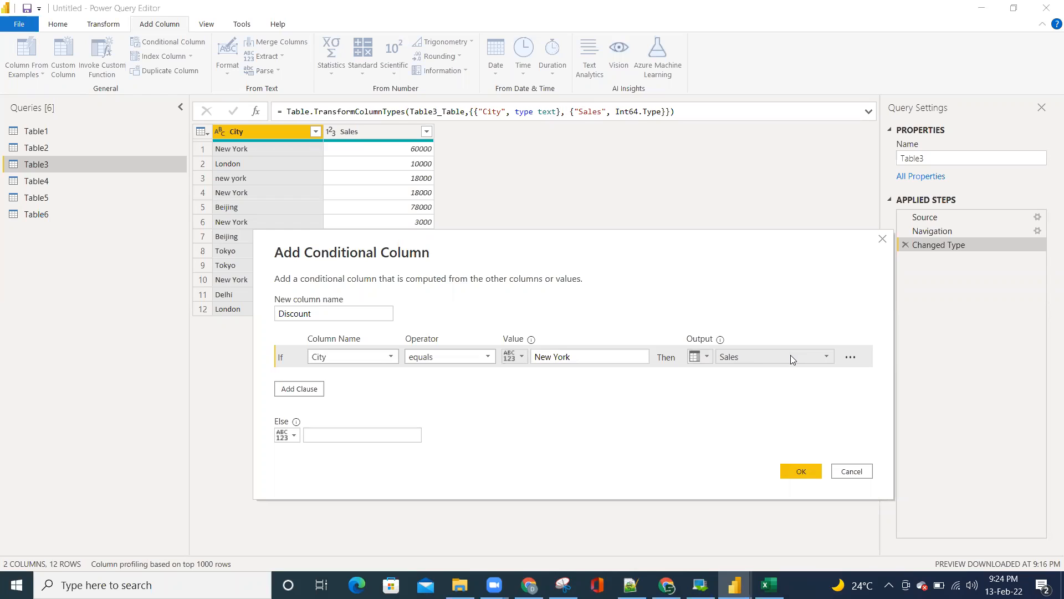
{"action": "left_click", "coordinate": [706, 357]}
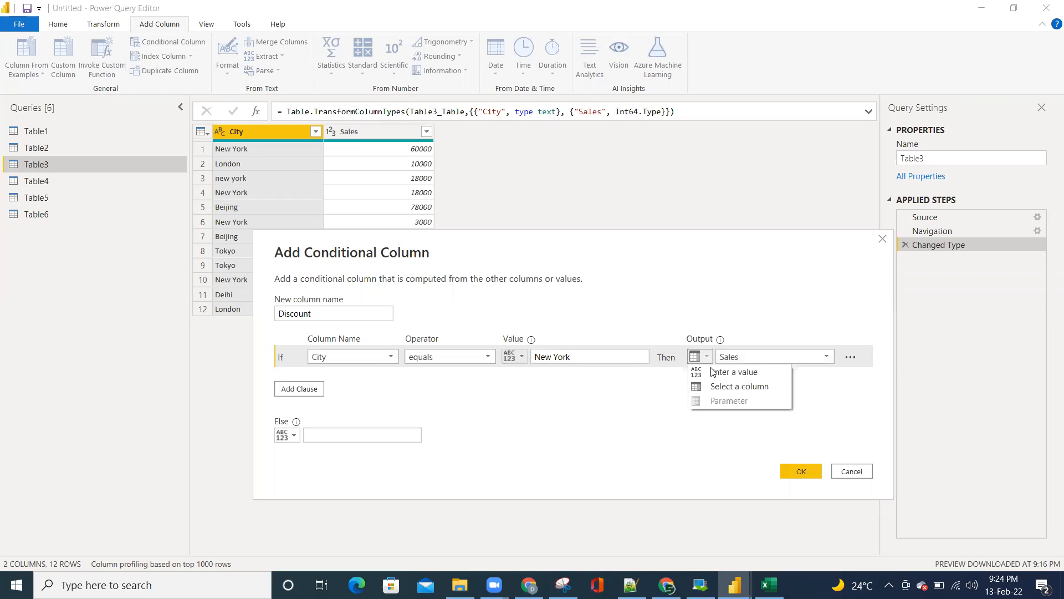
{"action": "left_click", "coordinate": [711, 370]}
Set the If output to 0.1 and the Else value to 0.05, and create the Discount column
{"action": "left_click", "coordinate": [731, 355]}
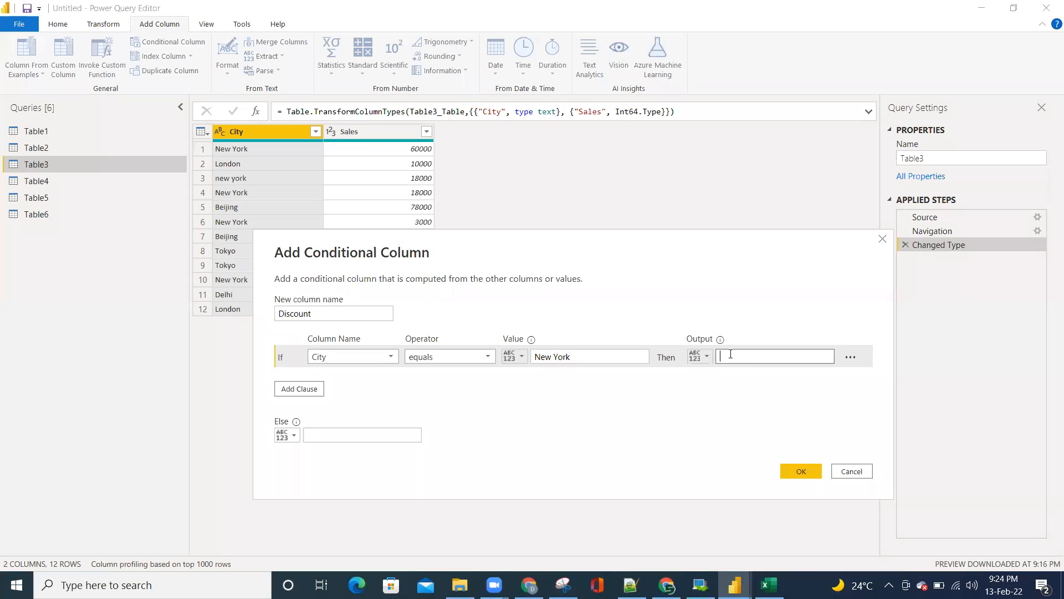
{"action": "type", "text": "0.1"}
{"action": "left_click", "coordinate": [339, 435]}
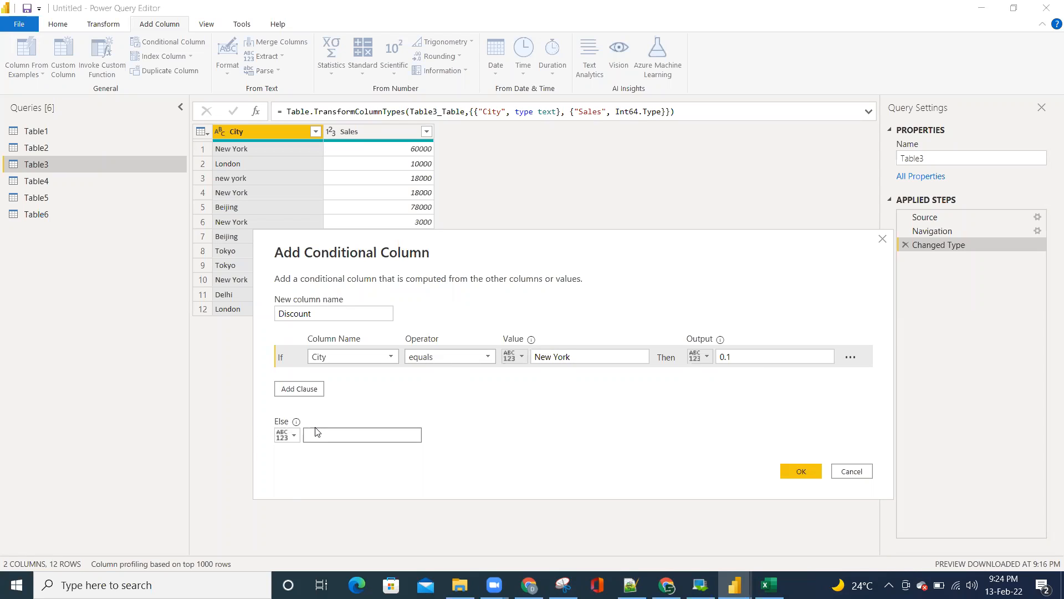
{"action": "type", "text": "0.05"}
{"action": "left_click", "coordinate": [804, 471]}
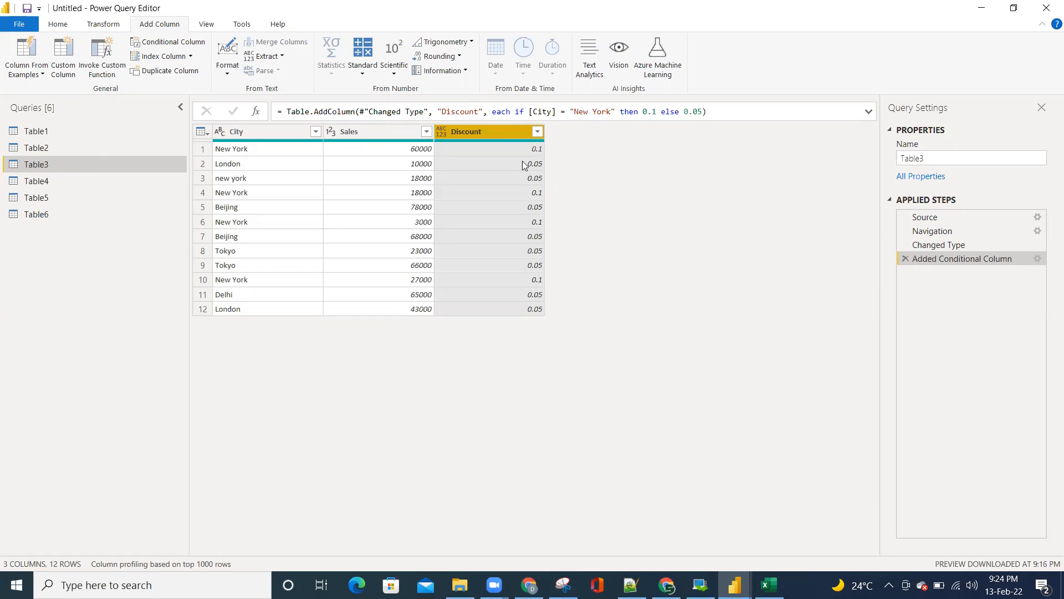
Check the discount given to the lowercase "new york" row, and capitalize each word in the City column
{"action": "left_click", "coordinate": [233, 183]}
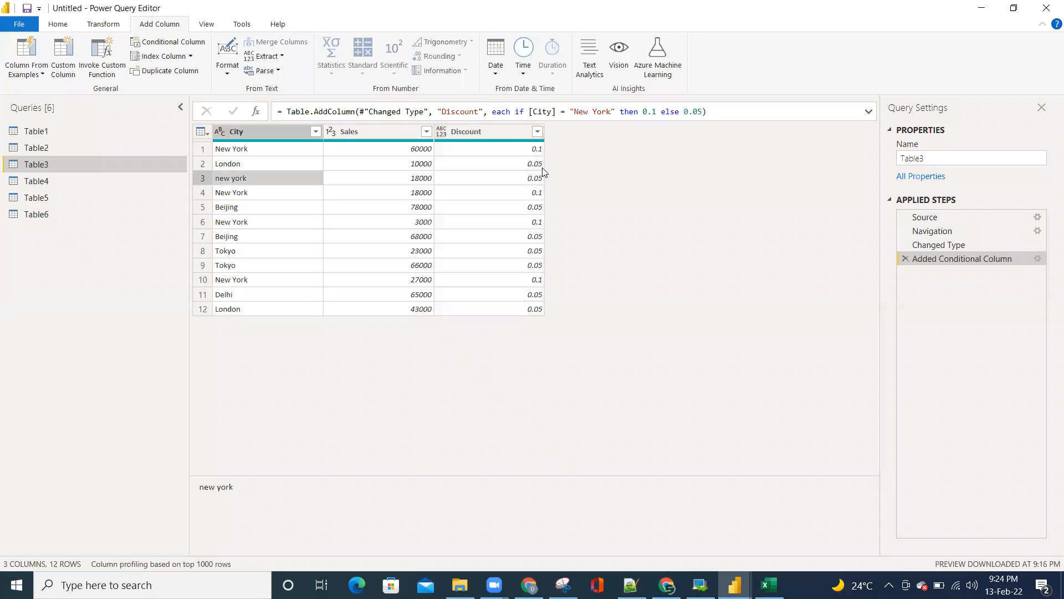
{"action": "left_click", "coordinate": [535, 150]}
{"action": "left_click", "coordinate": [529, 179]}
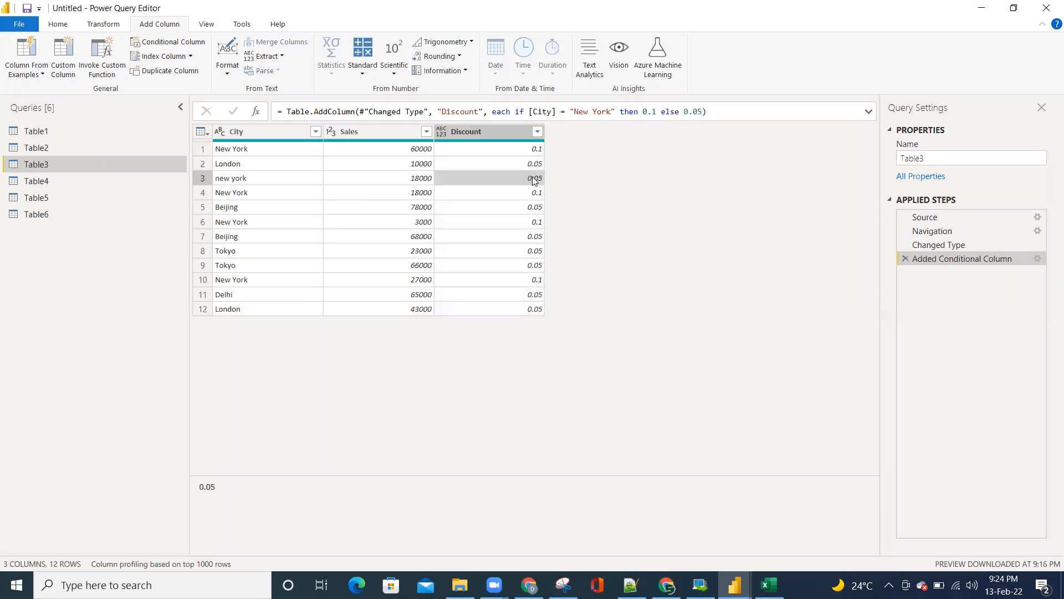
{"action": "left_click", "coordinate": [239, 183]}
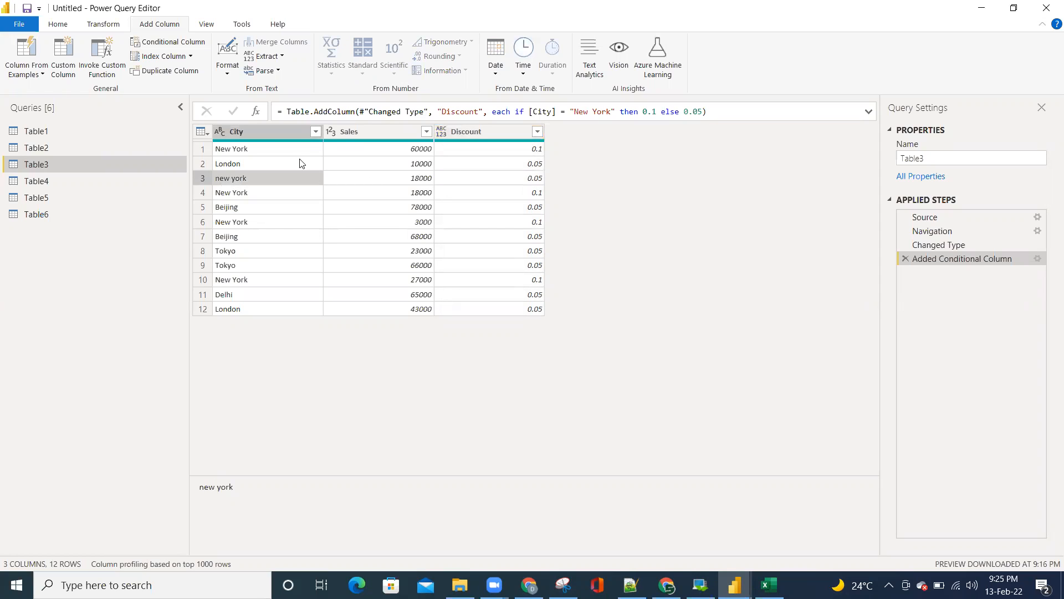
{"action": "left_click", "coordinate": [266, 133]}
{"action": "right_click", "coordinate": [271, 134]}
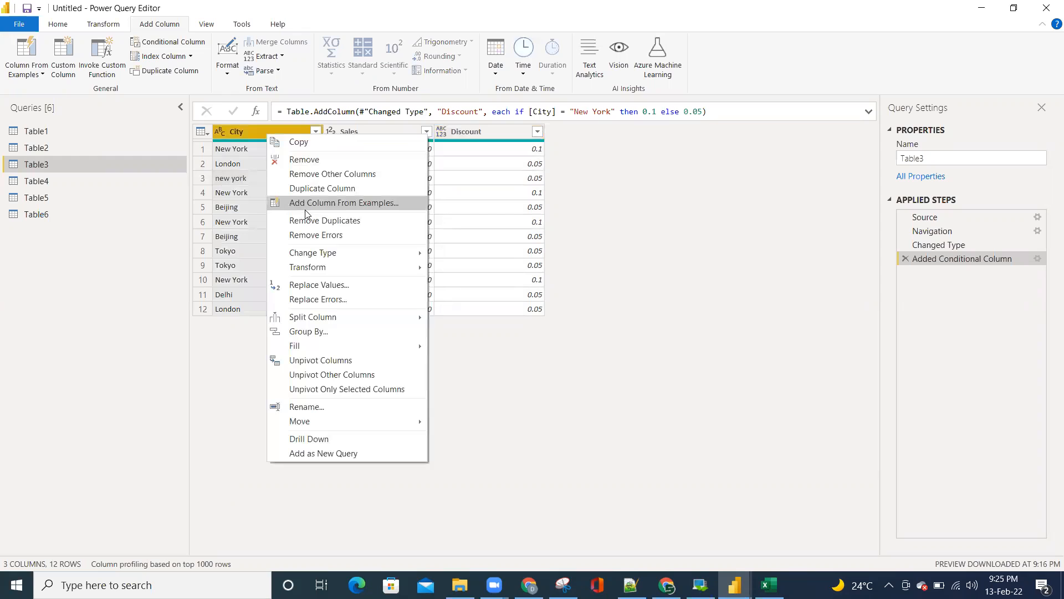
{"action": "mouse_move", "coordinate": [341, 261]}
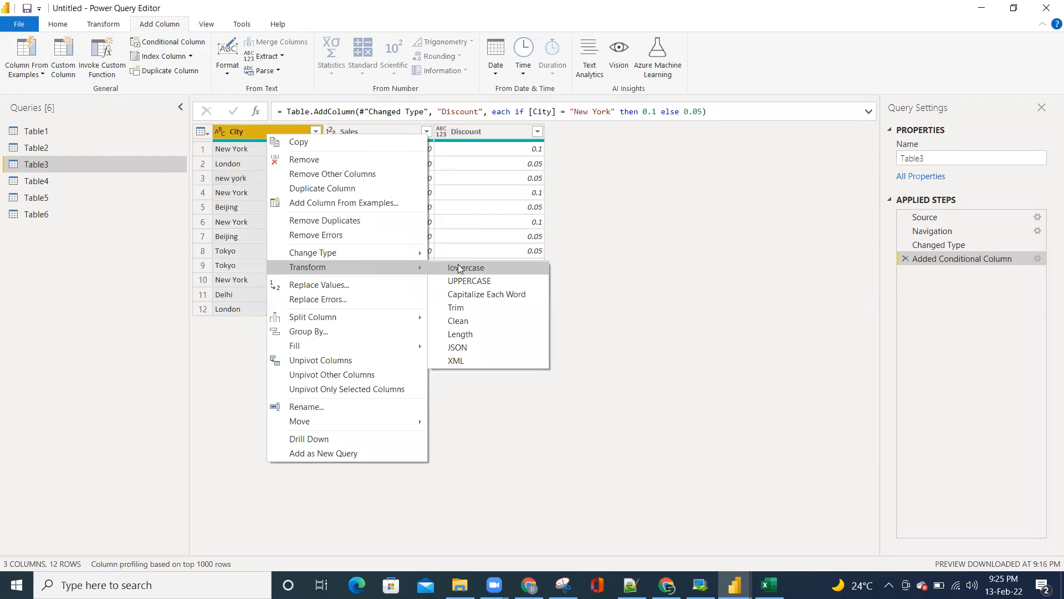
{"action": "left_click", "coordinate": [475, 295]}
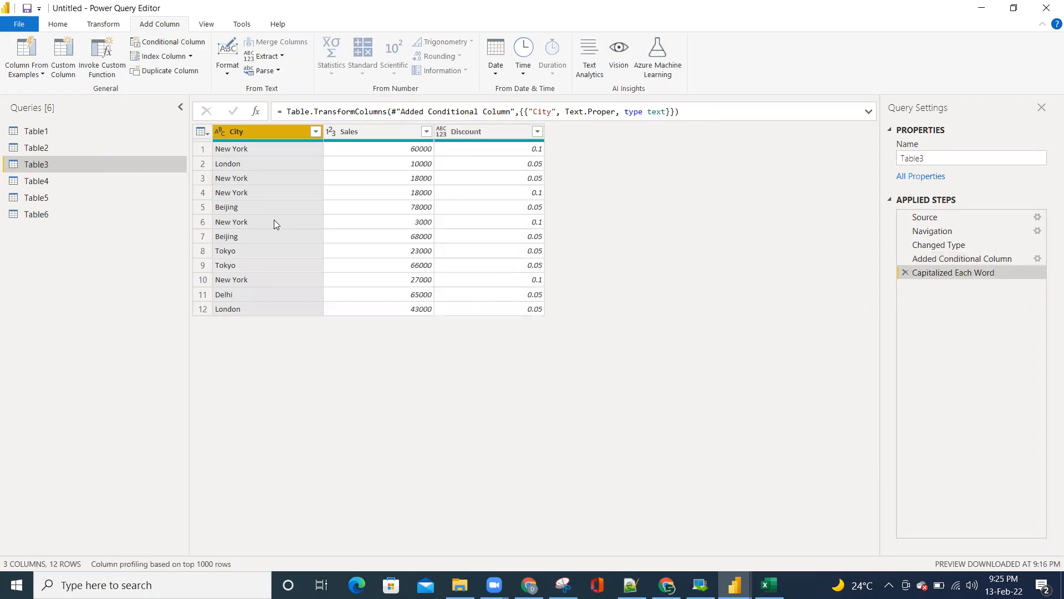
{"action": "left_click", "coordinate": [248, 179]}
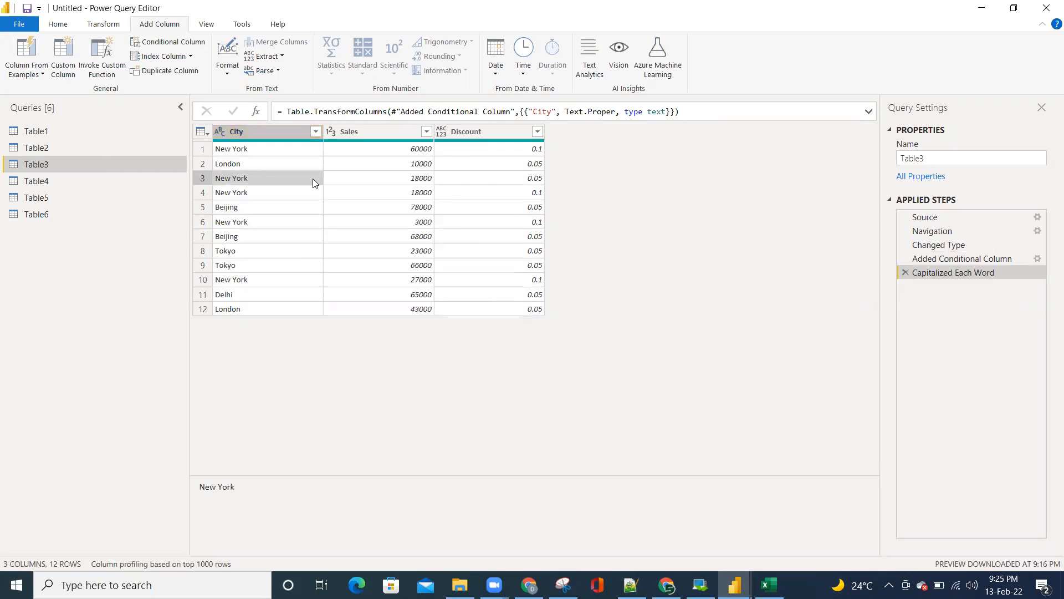
Move the Capitalized Each Word step ahead of Added Conditional Column in Table3, and check both steps' results
{"action": "left_click", "coordinate": [530, 181]}
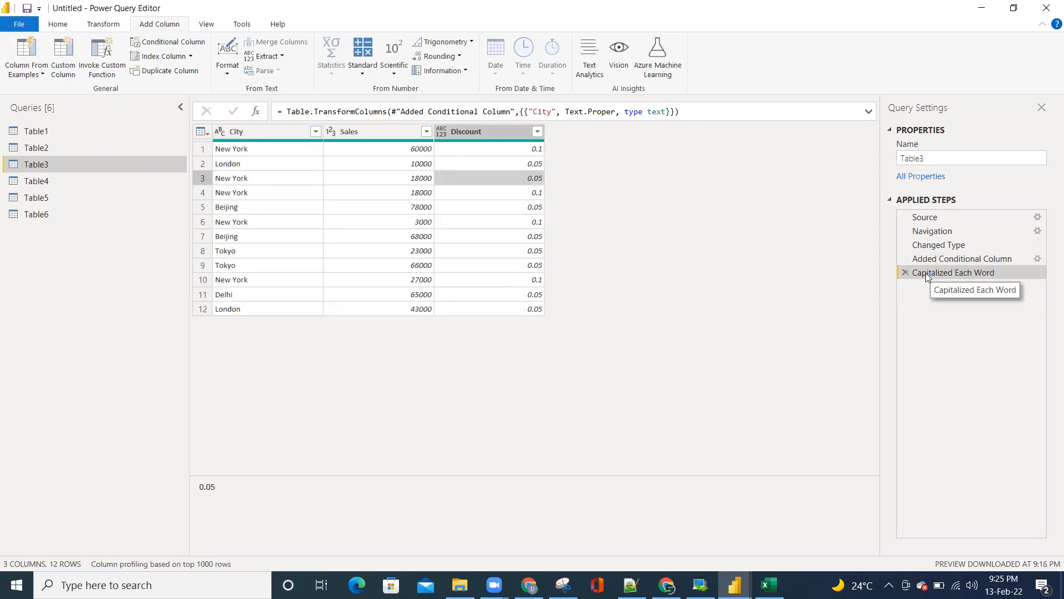
{"action": "left_click_drag", "start_coordinate": [925, 273], "coordinate": [935, 256]}
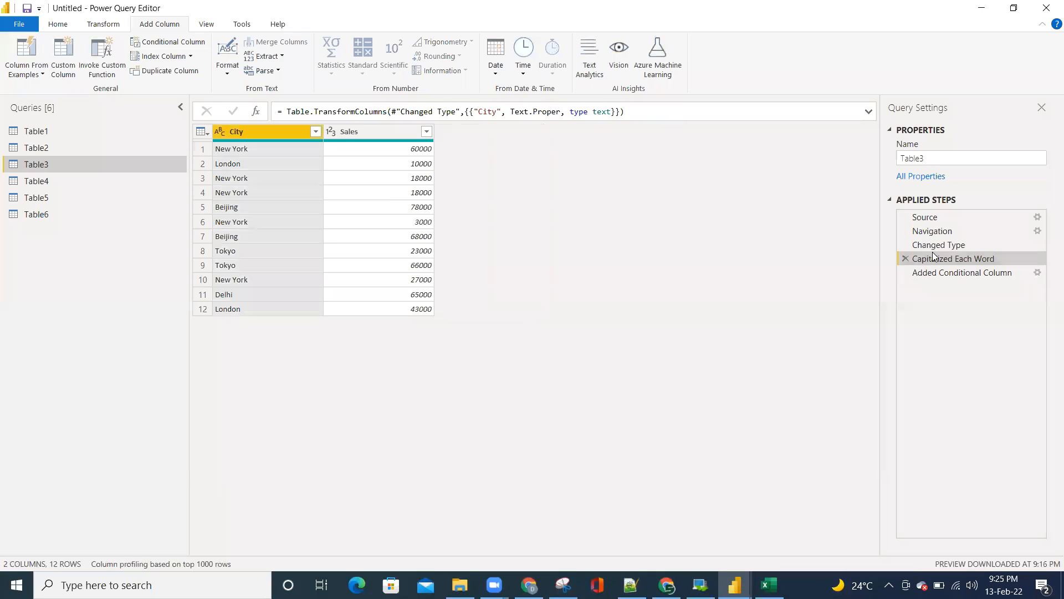
{"action": "left_click", "coordinate": [937, 274]}
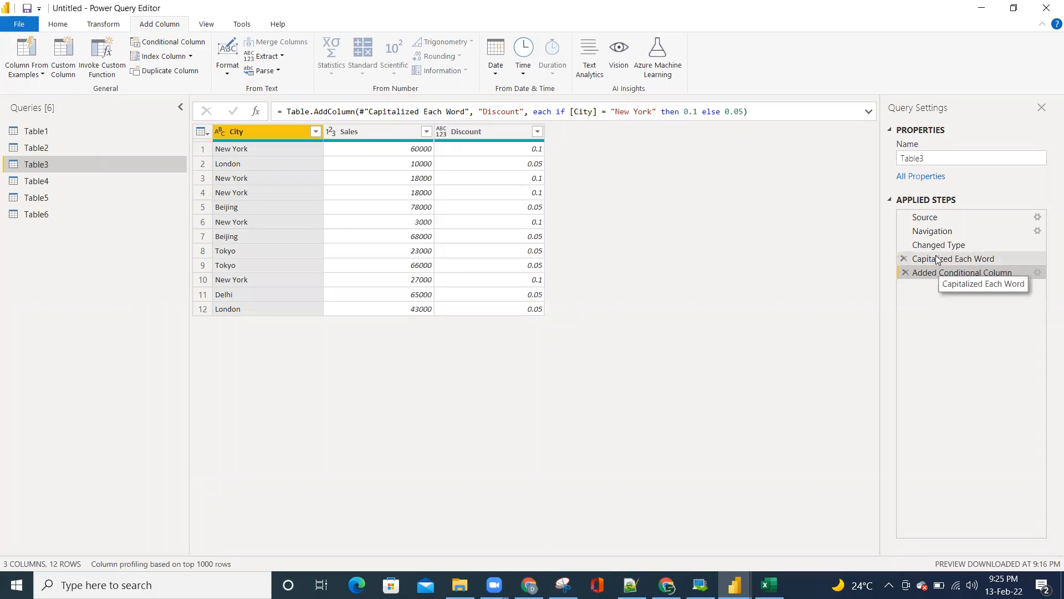
{"action": "left_click", "coordinate": [937, 259]}
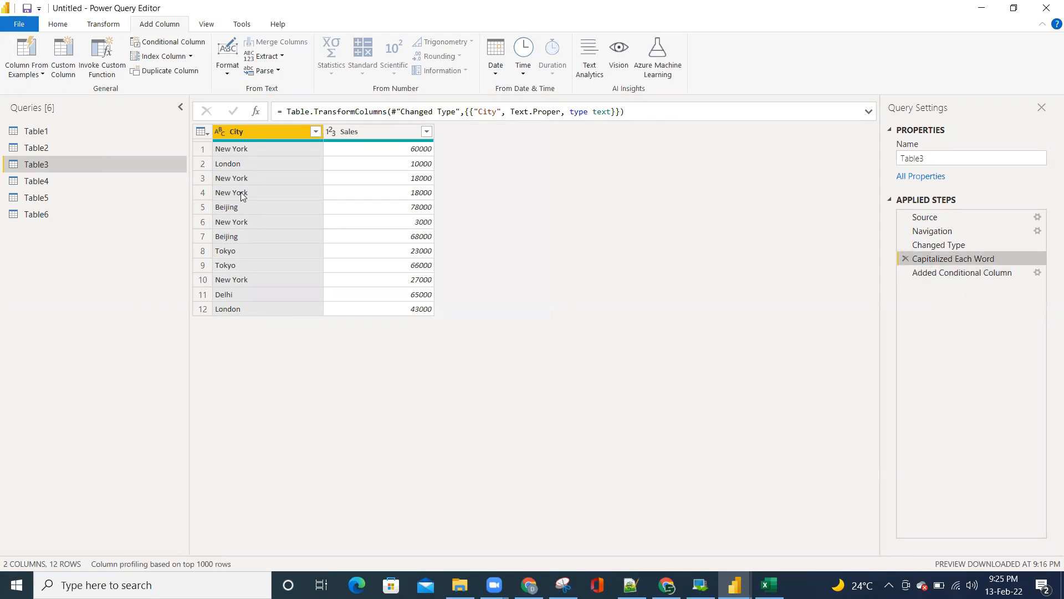
{"action": "left_click", "coordinate": [939, 272]}
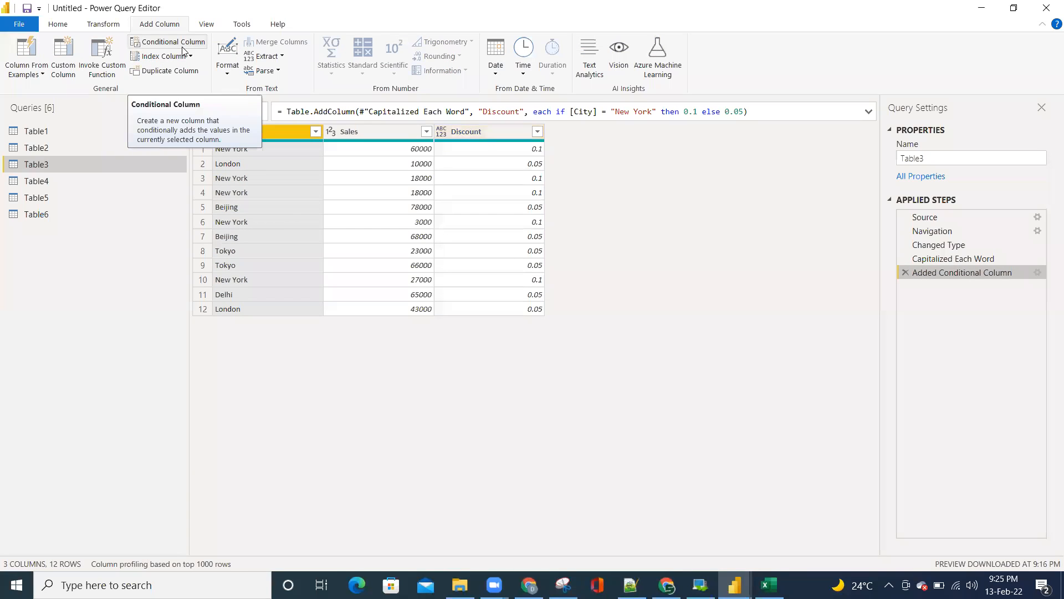
Add a column with the product of the Sales and Discount columns
{"action": "left_click", "coordinate": [397, 134]}
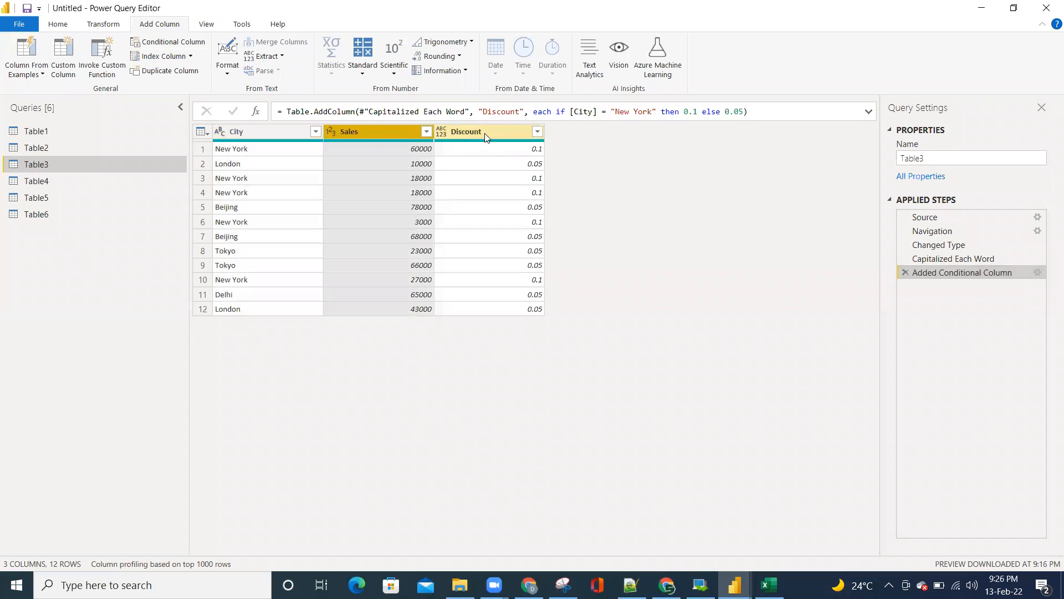
{"action": "left_click", "coordinate": [468, 133], "text": "ctrl"}
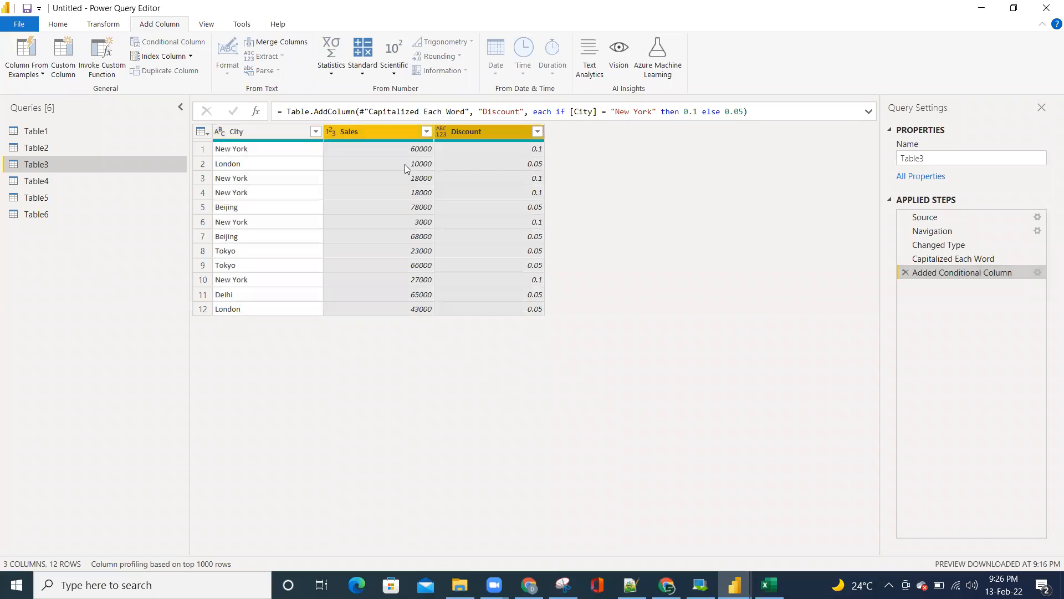
{"action": "right_click", "coordinate": [493, 131]}
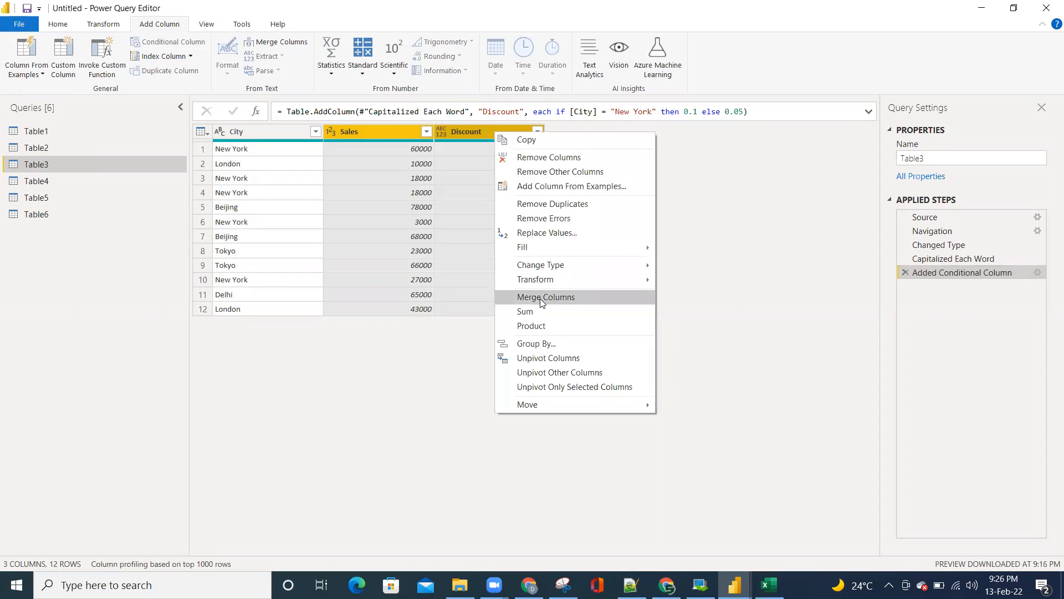
{"action": "left_click", "coordinate": [528, 326]}
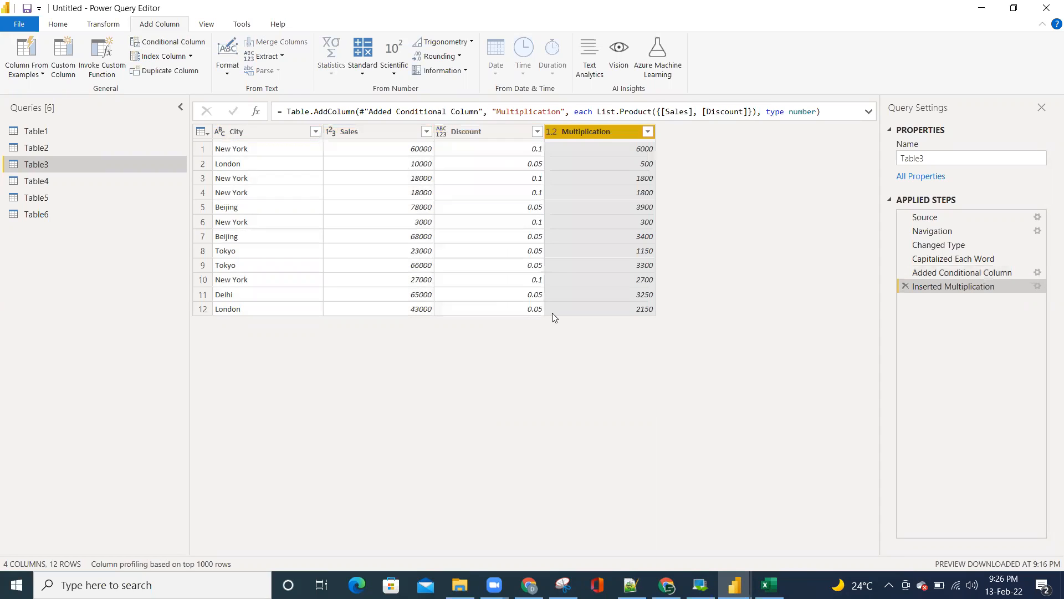
Rename the new multiplication column as Discount Amount
{"action": "double_click", "coordinate": [583, 133]}
{"action": "type", "text": "Discount Amount"}
{"action": "key", "text": "Return"}
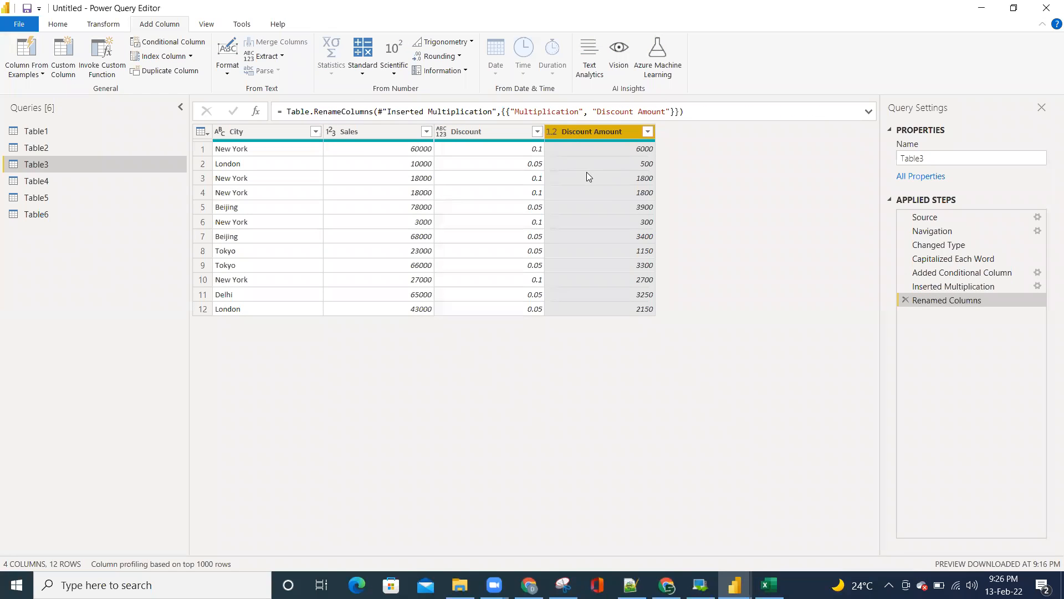
{"action": "left_click", "coordinate": [477, 129]}
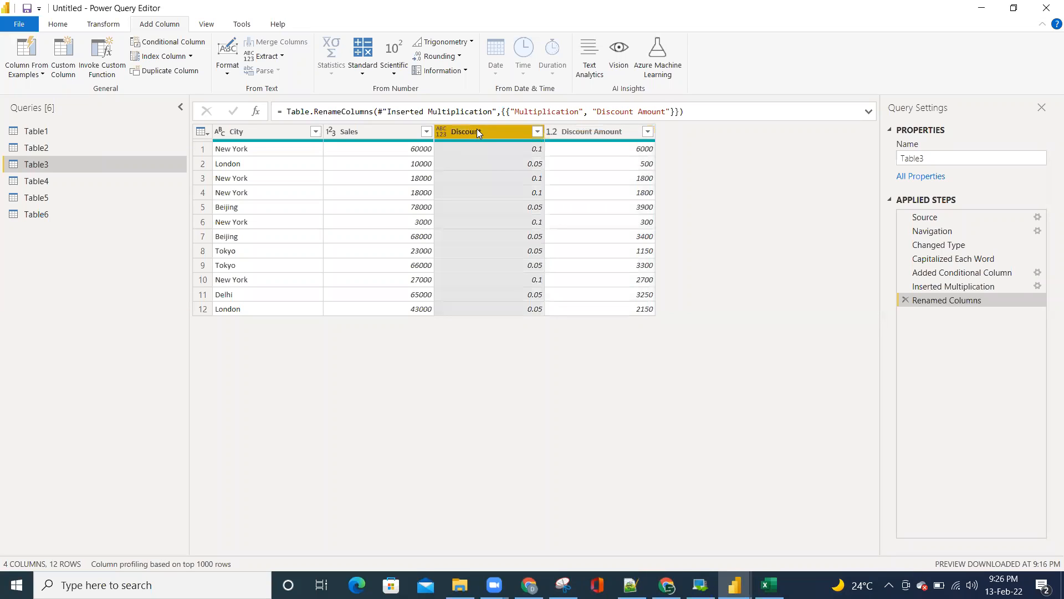
{"action": "left_click", "coordinate": [581, 130]}
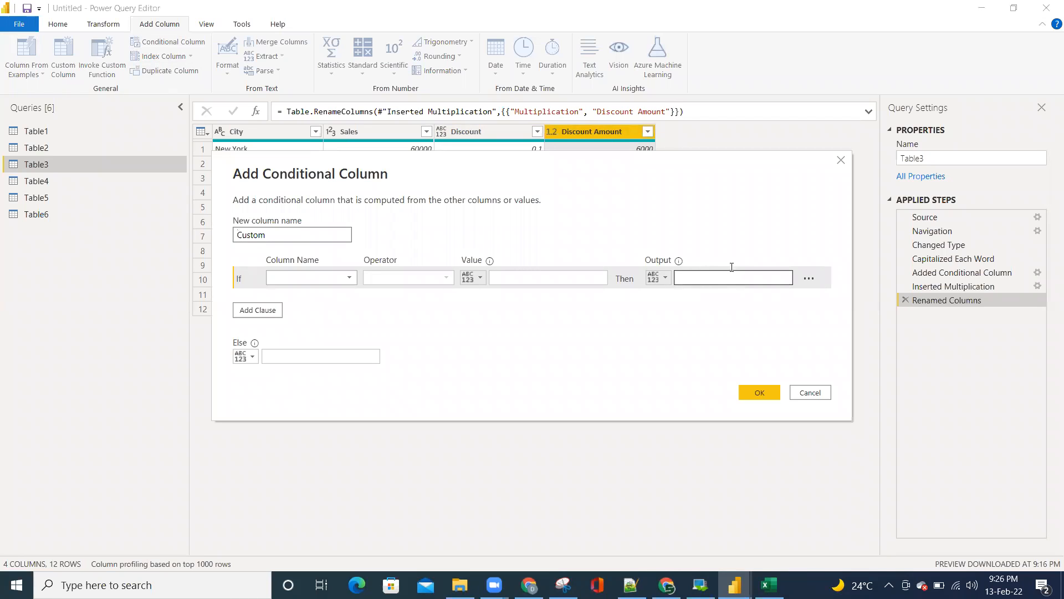
{"action": "left_click", "coordinate": [819, 392]}
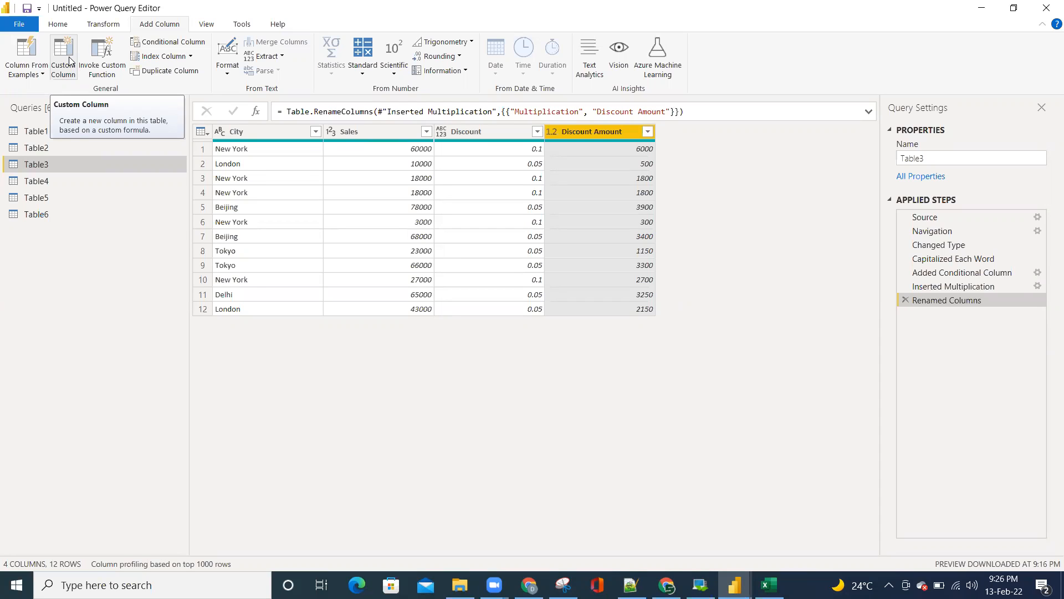
{"action": "left_click", "coordinate": [159, 44]}
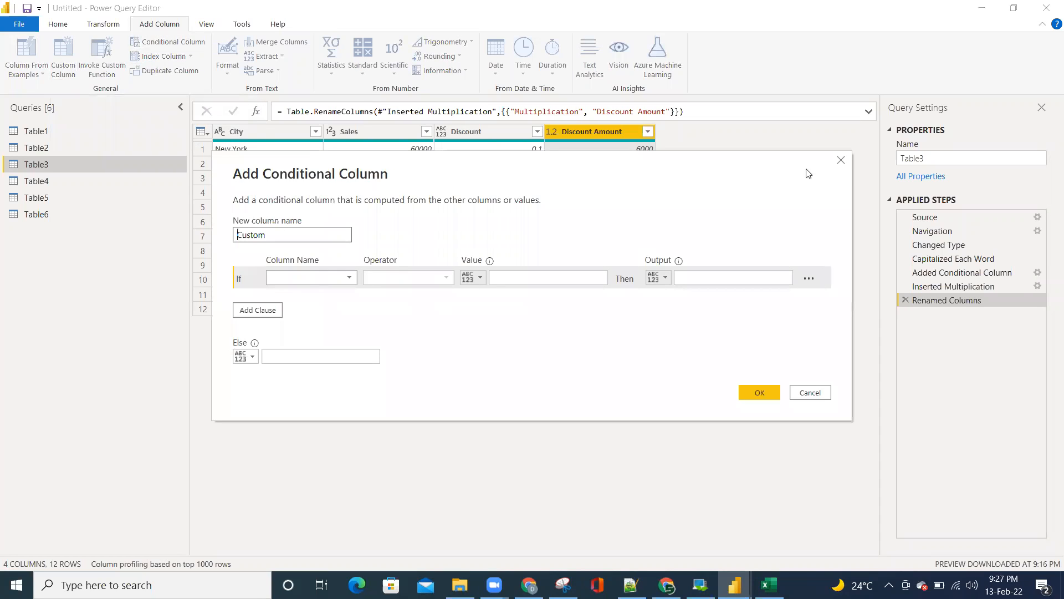
{"action": "left_click", "coordinate": [841, 161]}
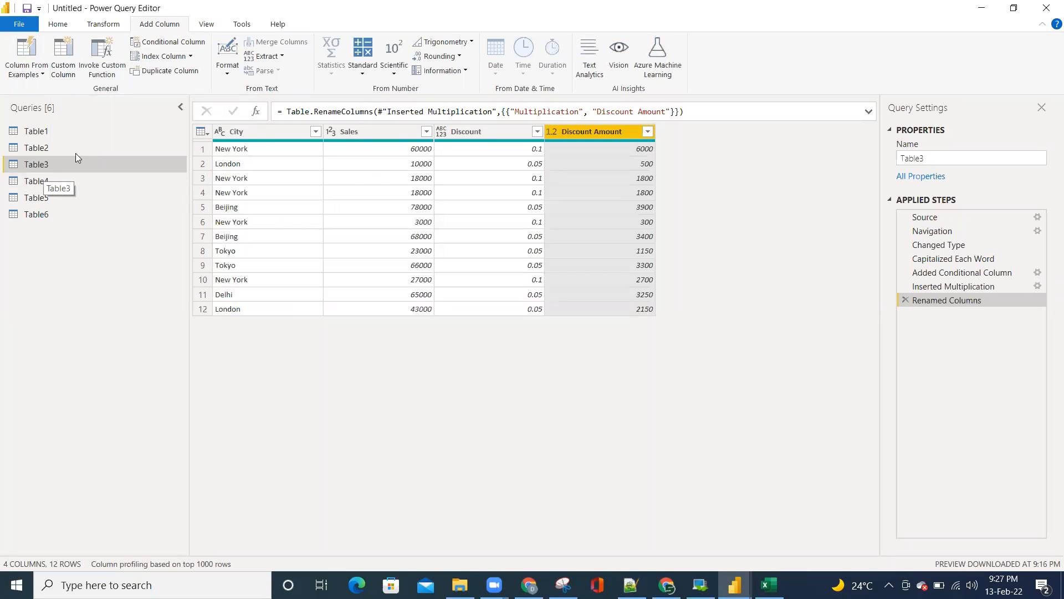
Start a custom column in Table3 and name it If_Formula_Custom_Column
{"action": "left_click", "coordinate": [63, 62]}
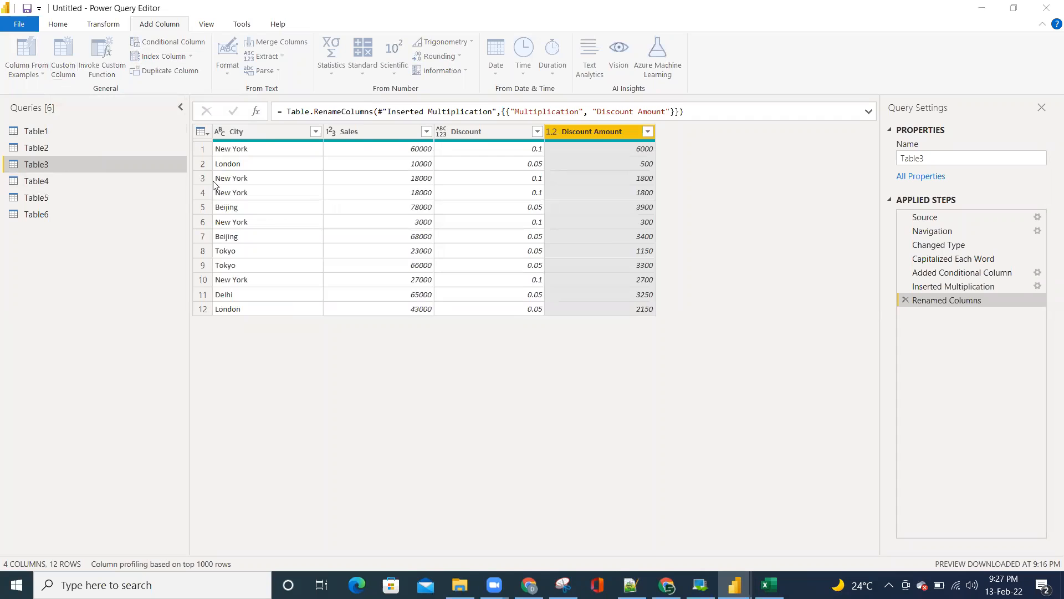
{"action": "double_click", "coordinate": [330, 220]}
{"action": "double_click", "coordinate": [329, 220]}
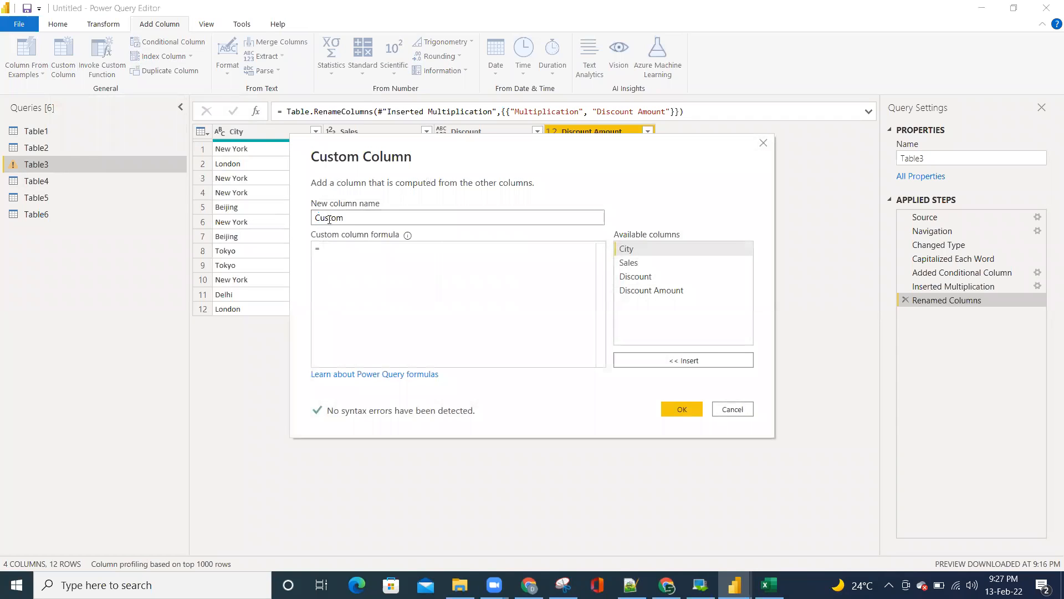
{"action": "left_click", "coordinate": [328, 221]}
{"action": "type", "text": "If"}
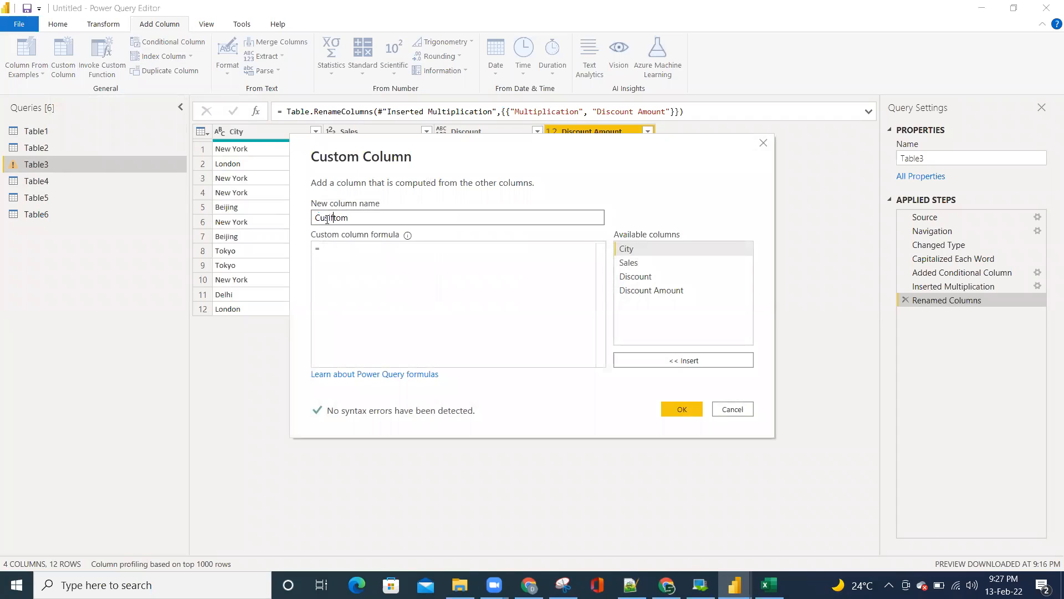
{"action": "double_click", "coordinate": [327, 221]}
{"action": "type", "text": "If"}
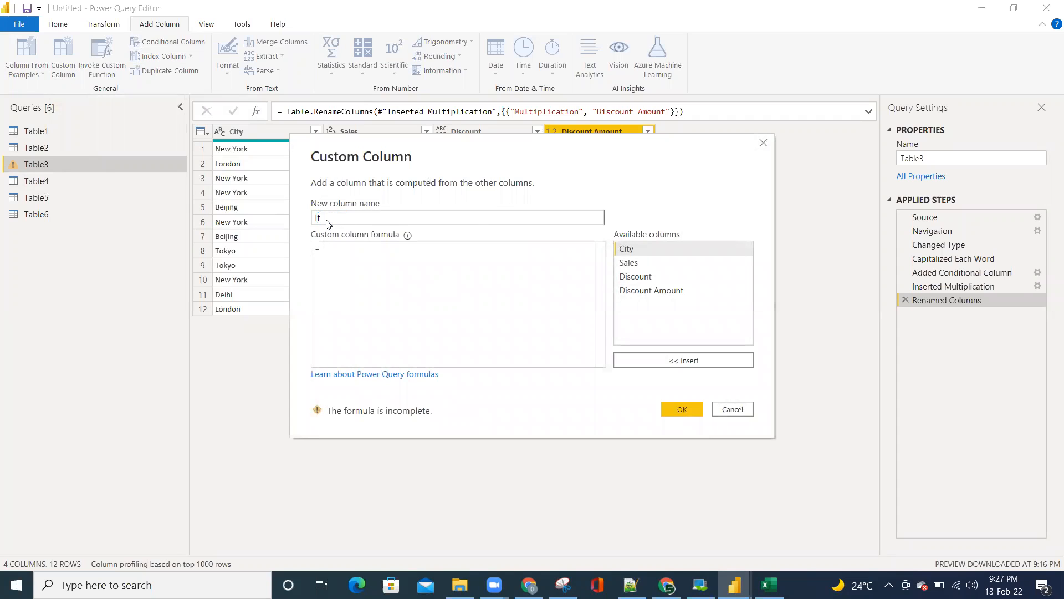
{"action": "type", "text": "_formula_Custom_Column"}
Begin the custom column formula with if [City]="New York" then, and move the dialog to uncover the table's first rows
{"action": "left_click", "coordinate": [329, 249]}
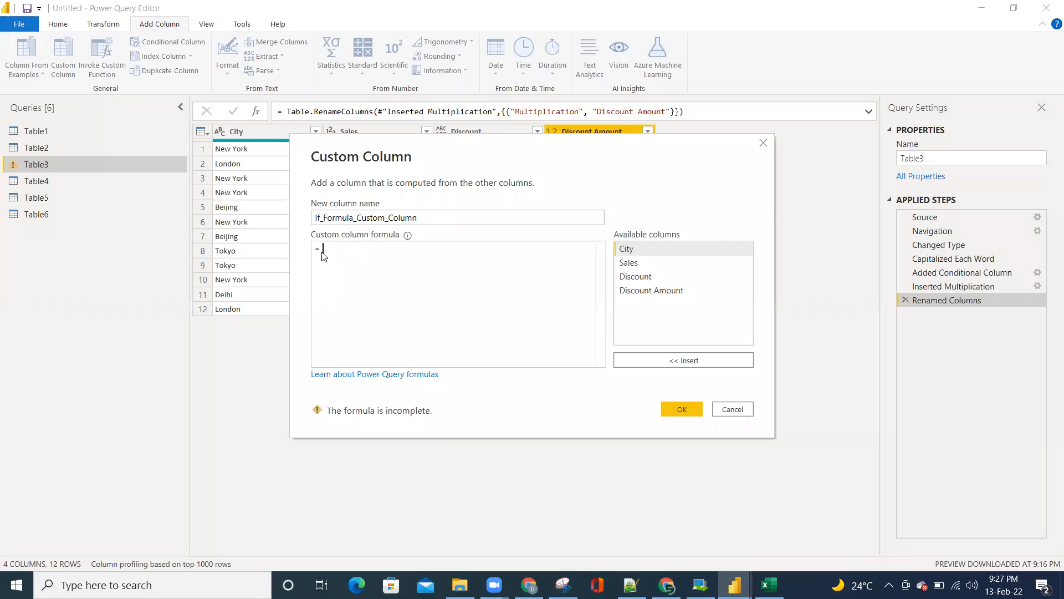
{"action": "type", "text": "if"}
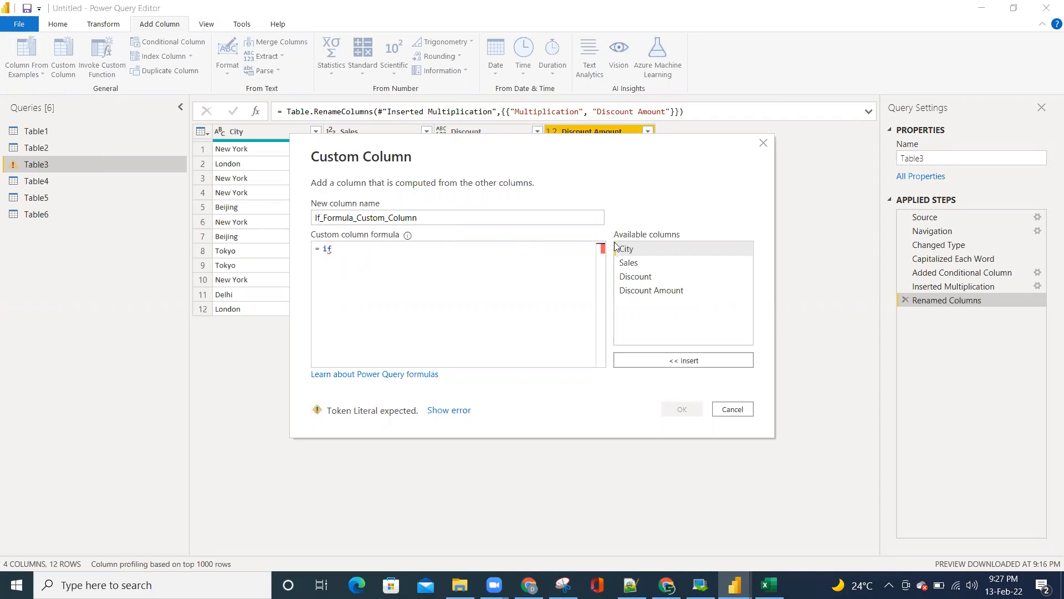
{"action": "left_click_drag", "start_coordinate": [578, 152], "coordinate": [561, 209]}
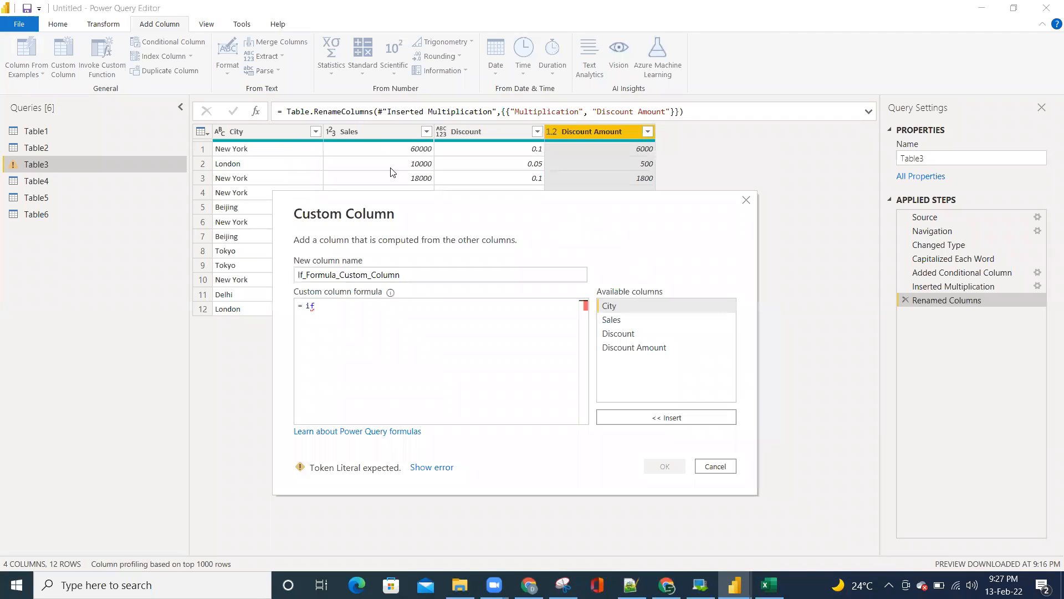
{"action": "double_click", "coordinate": [623, 309]}
{"action": "type", "text": "="}
{"action": "type", "text": "\"New Yo"}
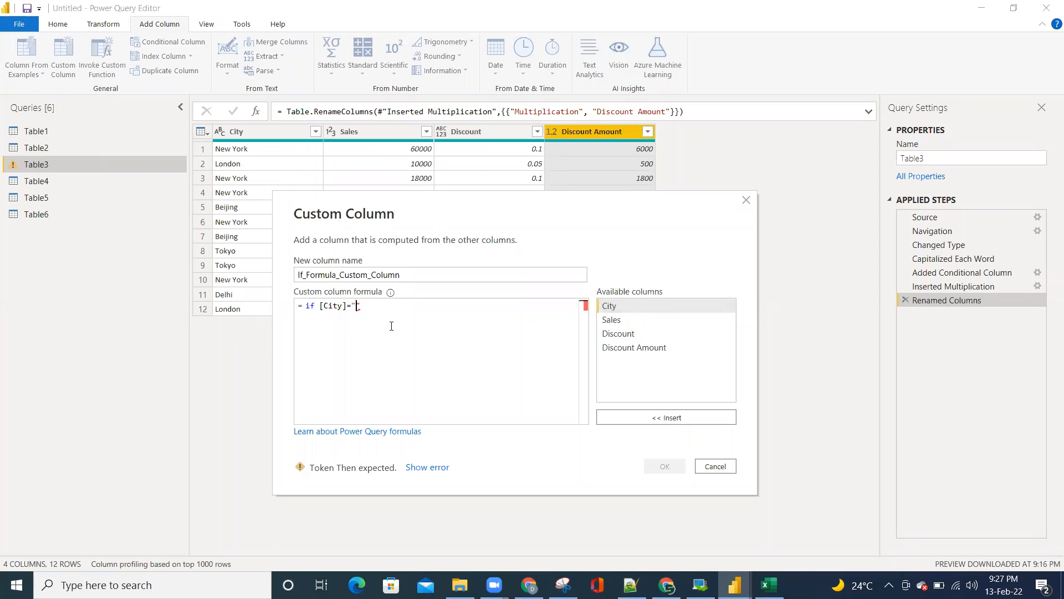
{"action": "type", "text": "rk\""}
{"action": "type", "text": "then"}
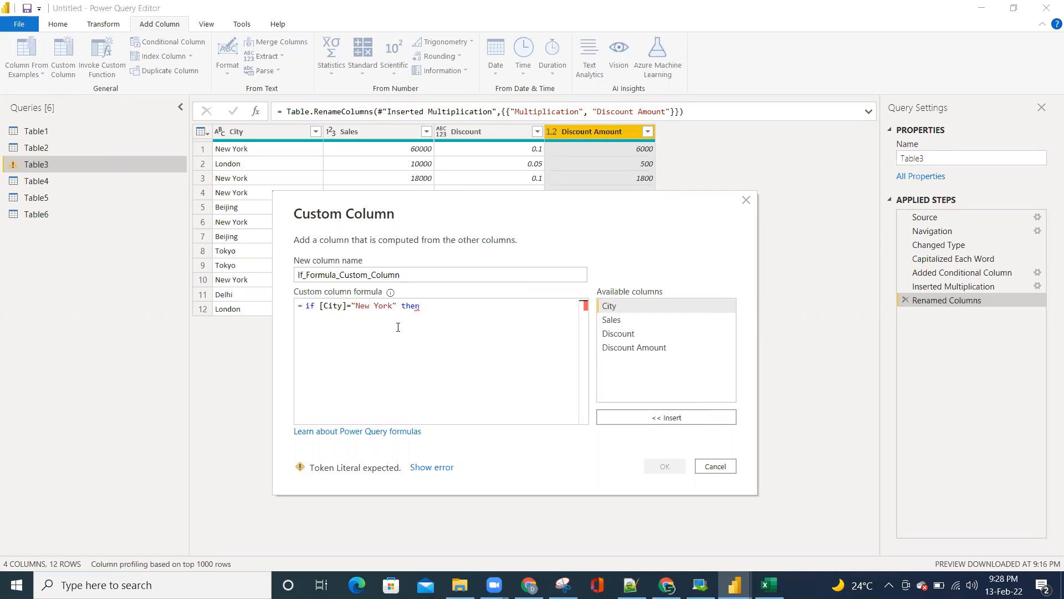
Continue the formula with [Sales]*0.1 as the result for New York, followed by else
{"action": "double_click", "coordinate": [612, 321]}
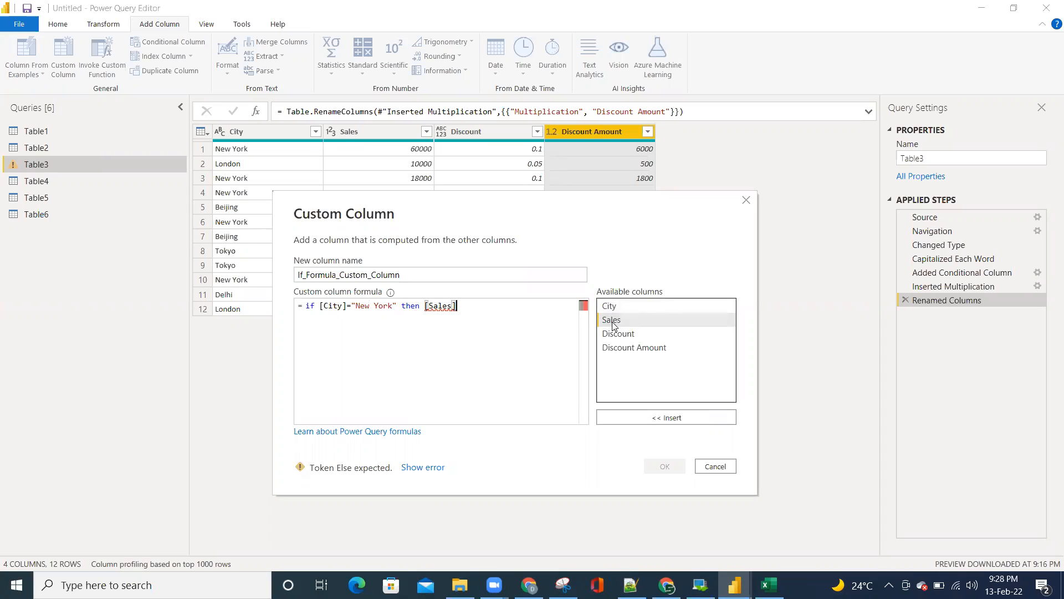
{"action": "type", "text": "*10%"}
{"action": "key", "text": "BackSpace"}
{"action": "key", "text": "BackSpace"}
{"action": "key", "text": "BackSpace"}
{"action": "type", "text": "0.1 else"}
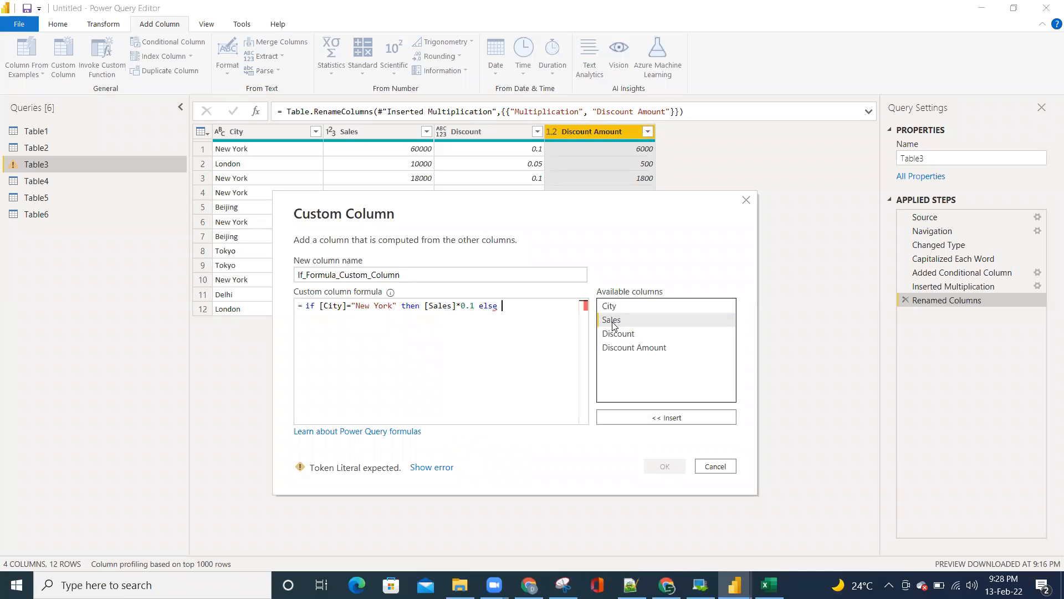
Finish the formula's else part with [Sales]*0.05 and create the custom column
{"action": "double_click", "coordinate": [613, 321]}
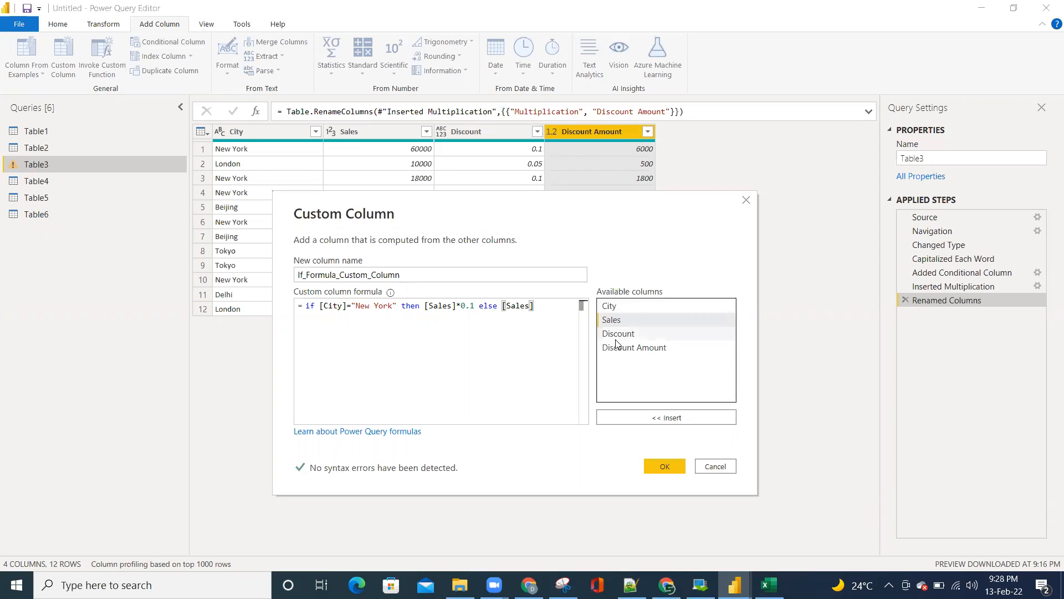
{"action": "type", "text": "*"}
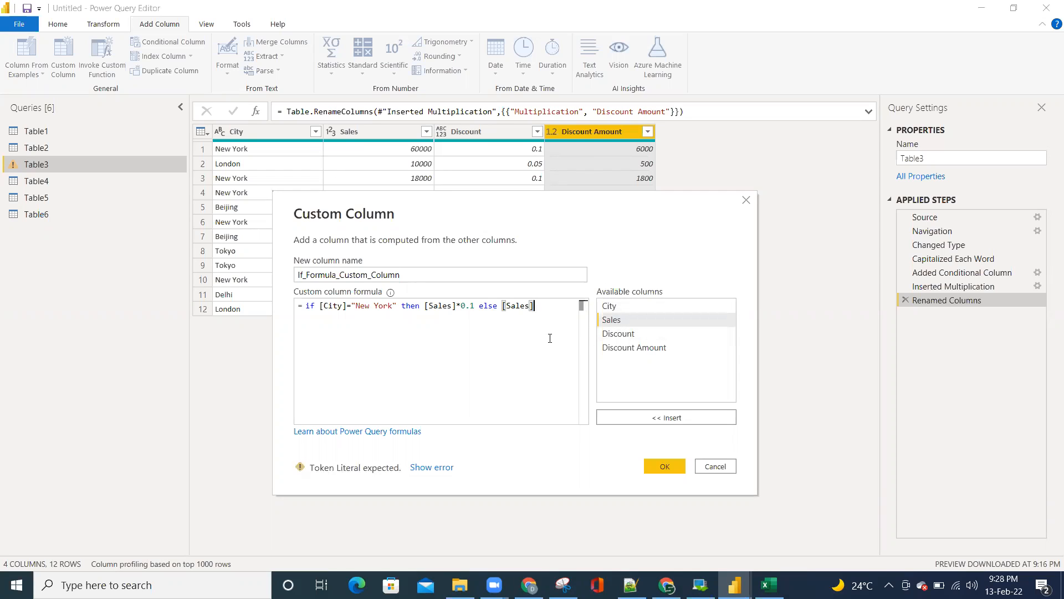
{"action": "type", "text": "0.05"}
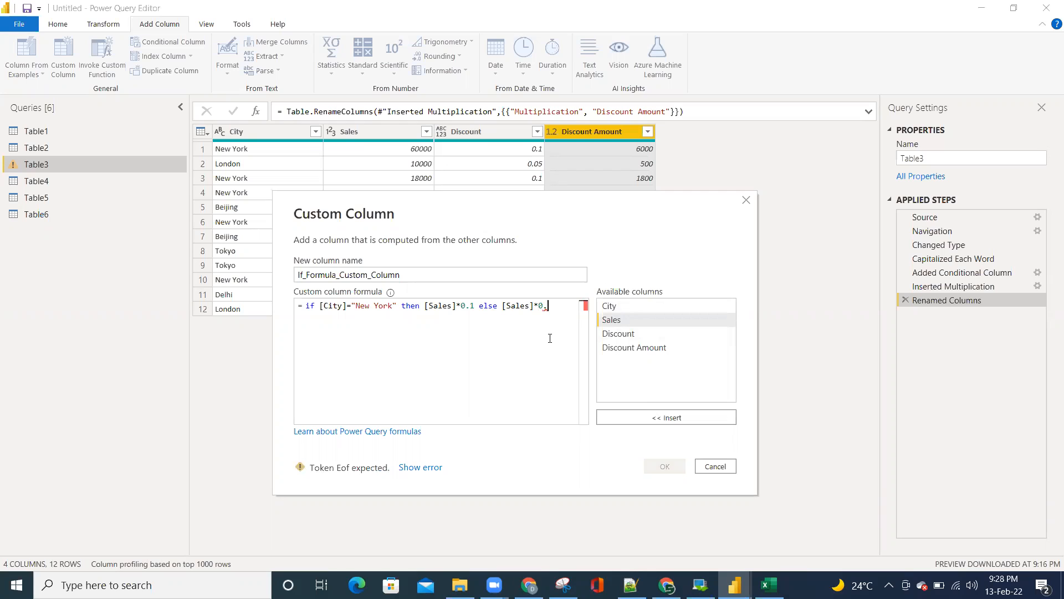
{"action": "type", "text": "5"}
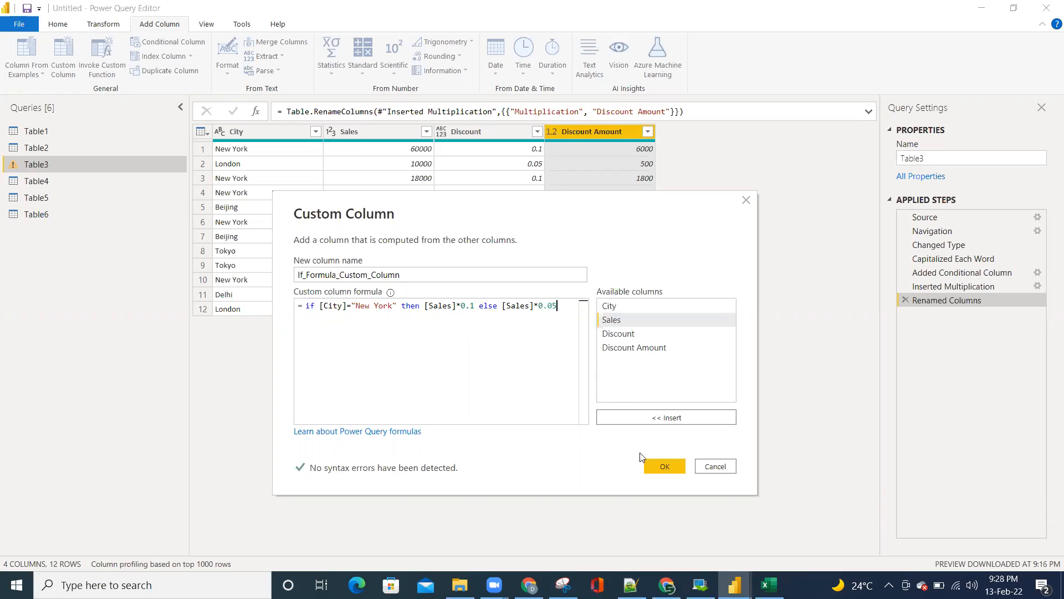
{"action": "left_click", "coordinate": [669, 468]}
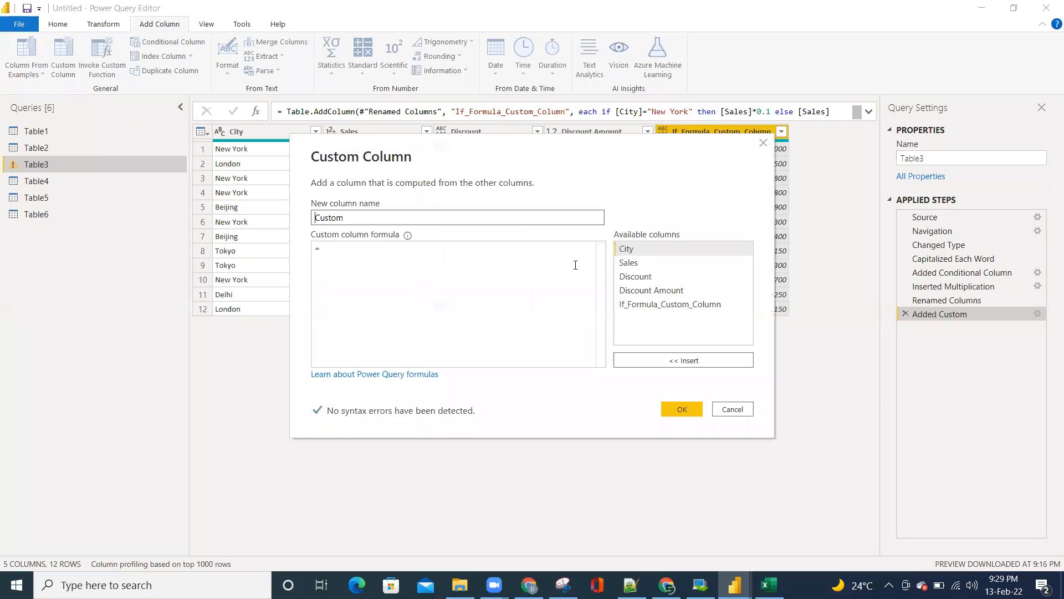
Review the if formula in the Added Custom step's settings, and close it without changes
{"action": "left_click", "coordinate": [733, 410]}
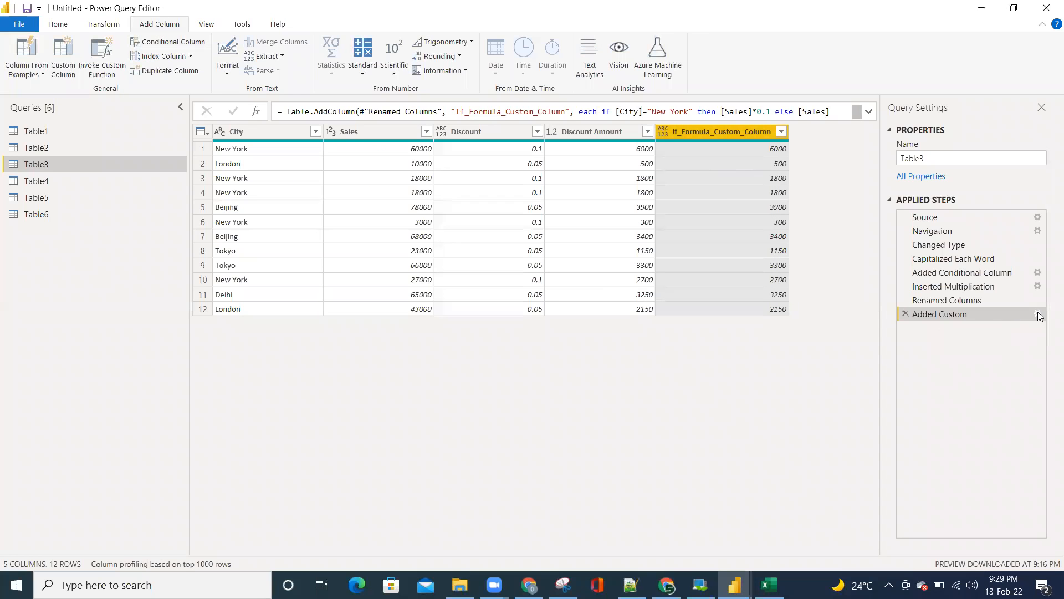
{"action": "left_click", "coordinate": [1037, 314]}
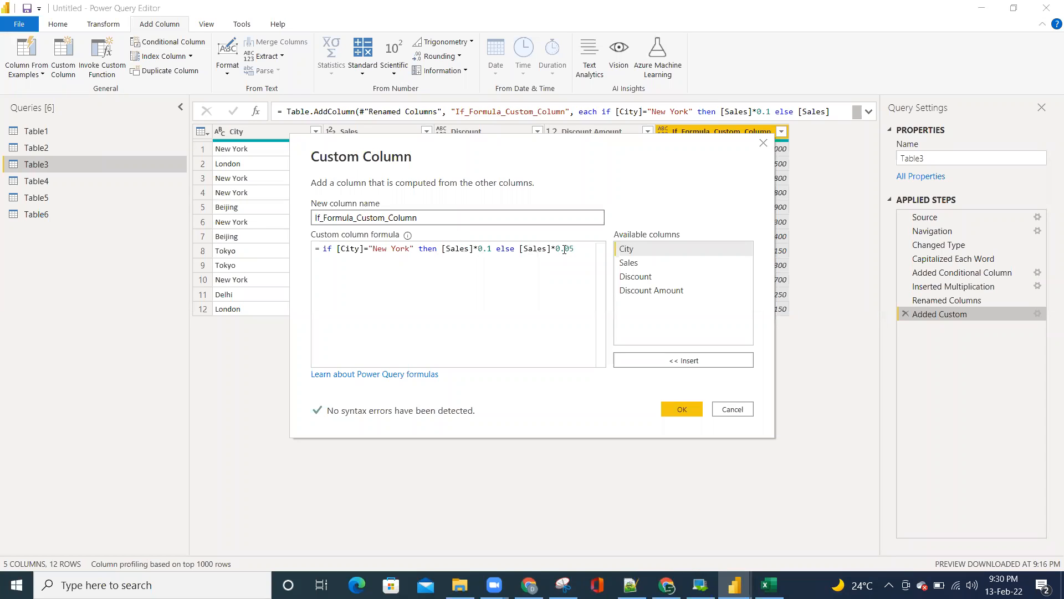
{"action": "left_click", "coordinate": [732, 409]}
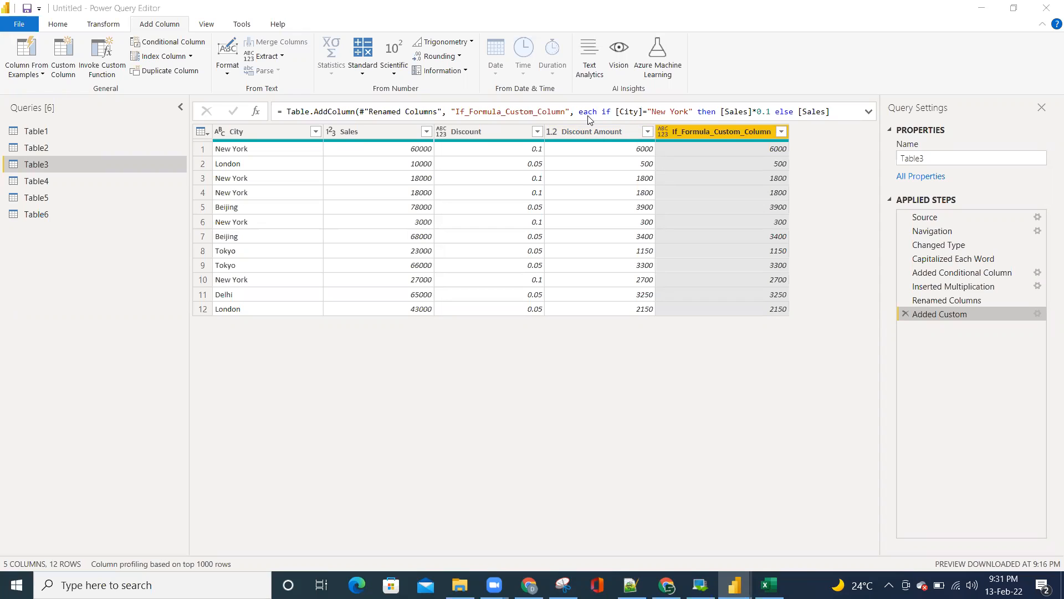
{"action": "left_click", "coordinate": [593, 132], "text": "ctrl"}
{"action": "left_click", "coordinate": [166, 42]}
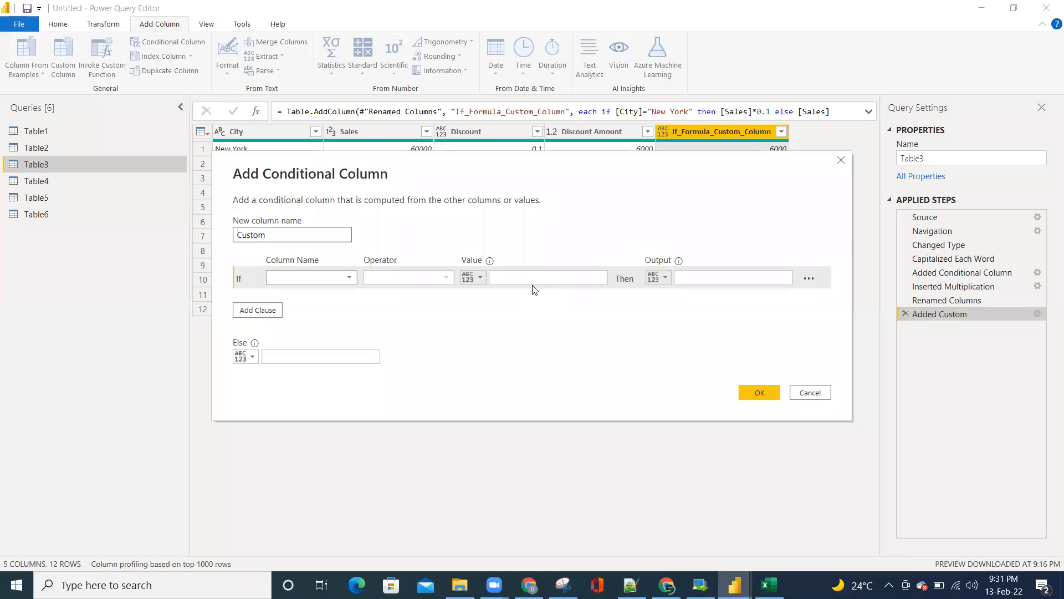
{"action": "left_click", "coordinate": [685, 278]}
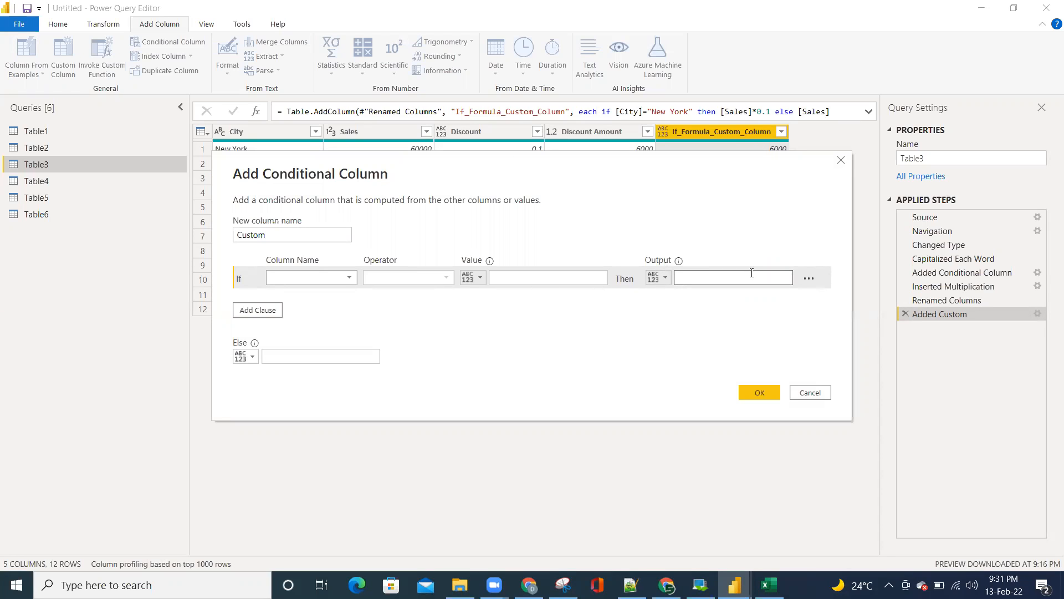
{"action": "left_click_drag", "start_coordinate": [502, 159], "coordinate": [488, 223]}
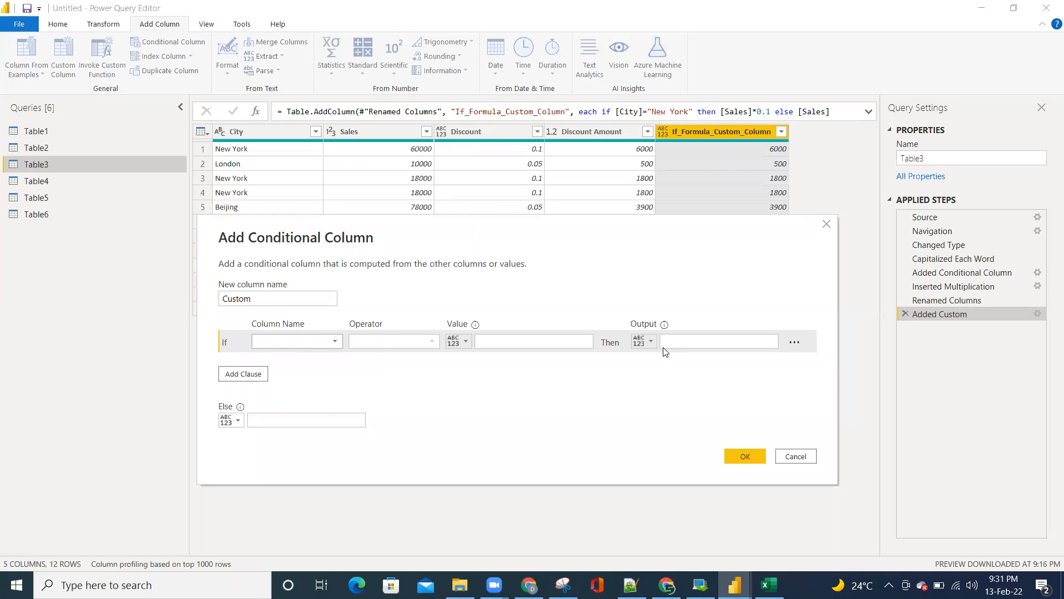
{"action": "left_click", "coordinate": [334, 342]}
{"action": "left_click", "coordinate": [309, 355]}
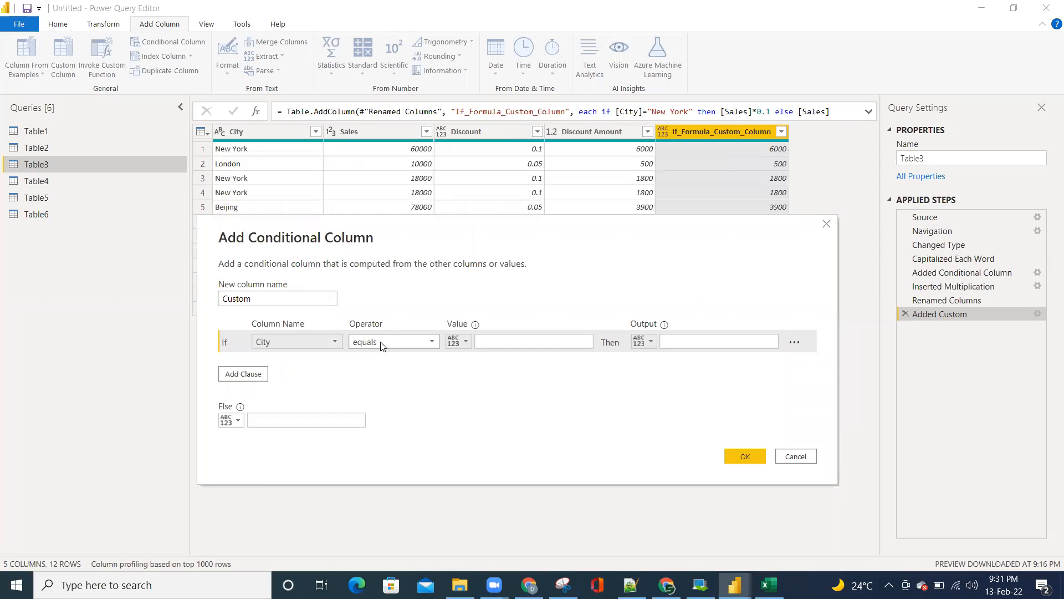
{"action": "left_click", "coordinate": [511, 342]}
{"action": "type", "text": "New York"}
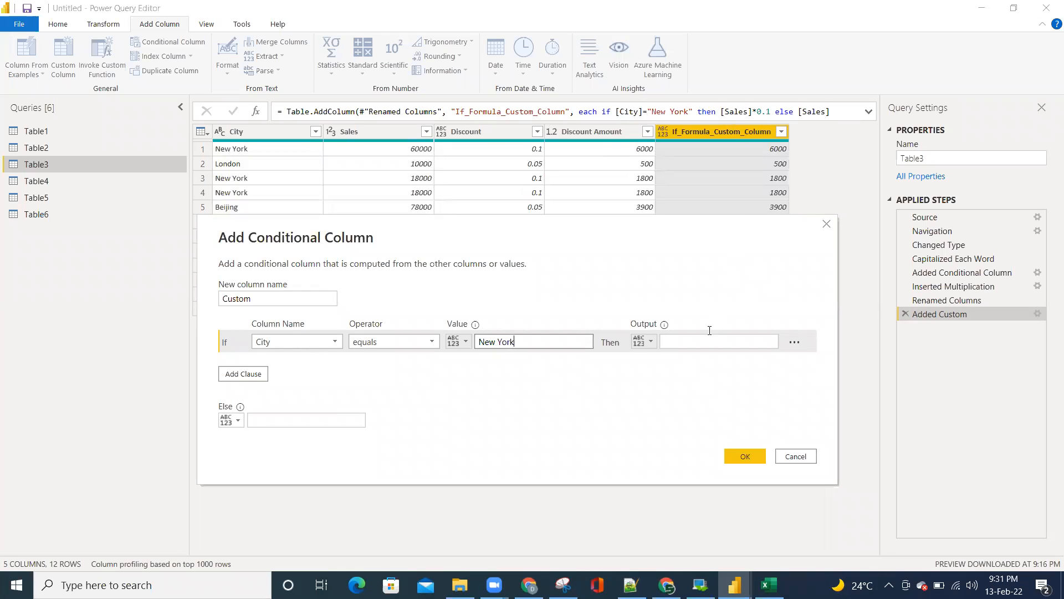
{"action": "left_click", "coordinate": [698, 344]}
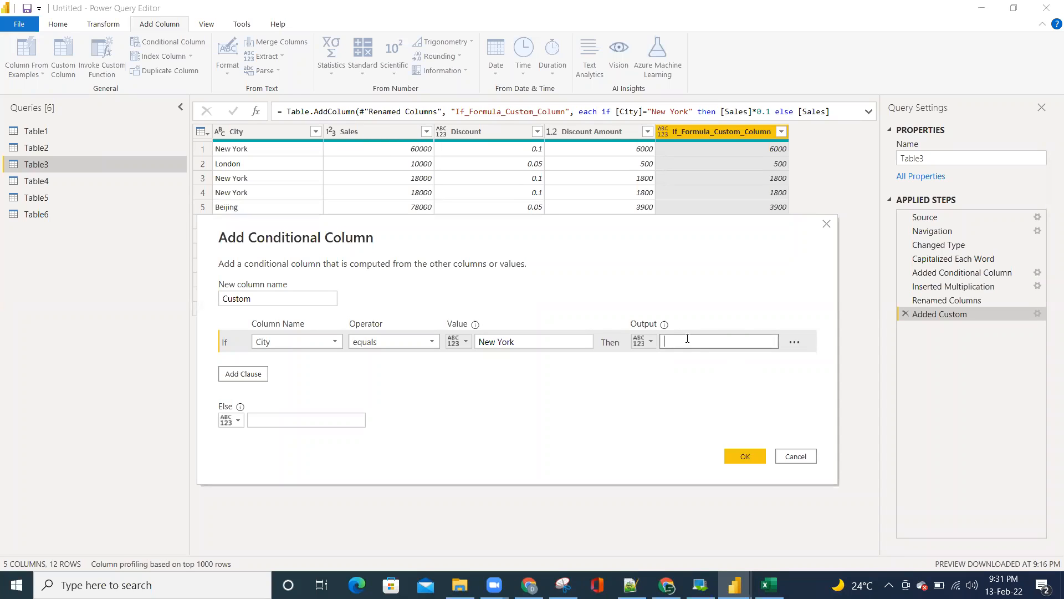
{"action": "type", "text": "0.1"}
{"action": "left_click", "coordinate": [796, 455]}
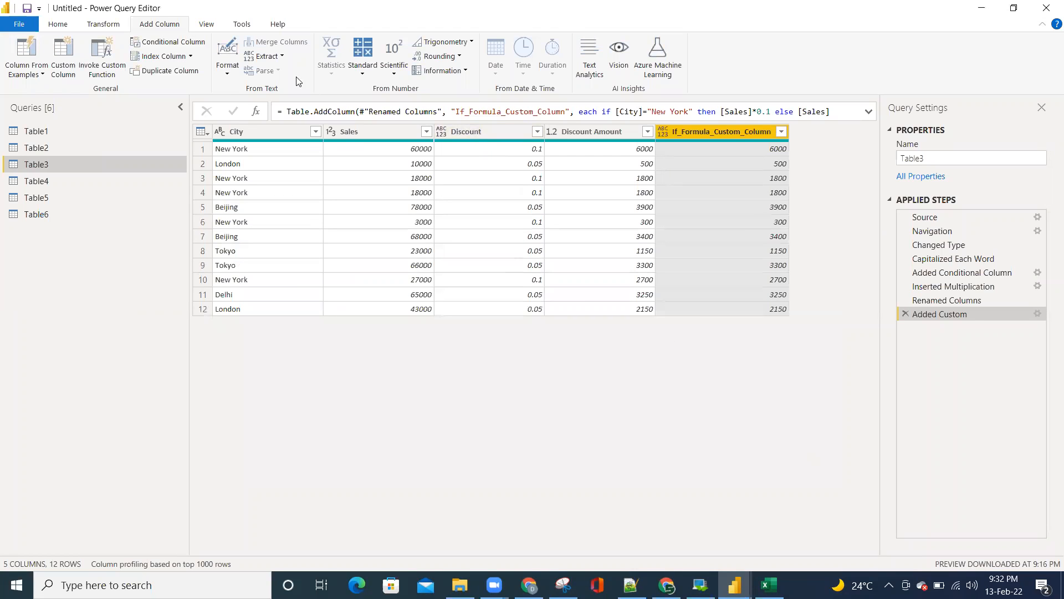
{"action": "left_click", "coordinate": [175, 55]}
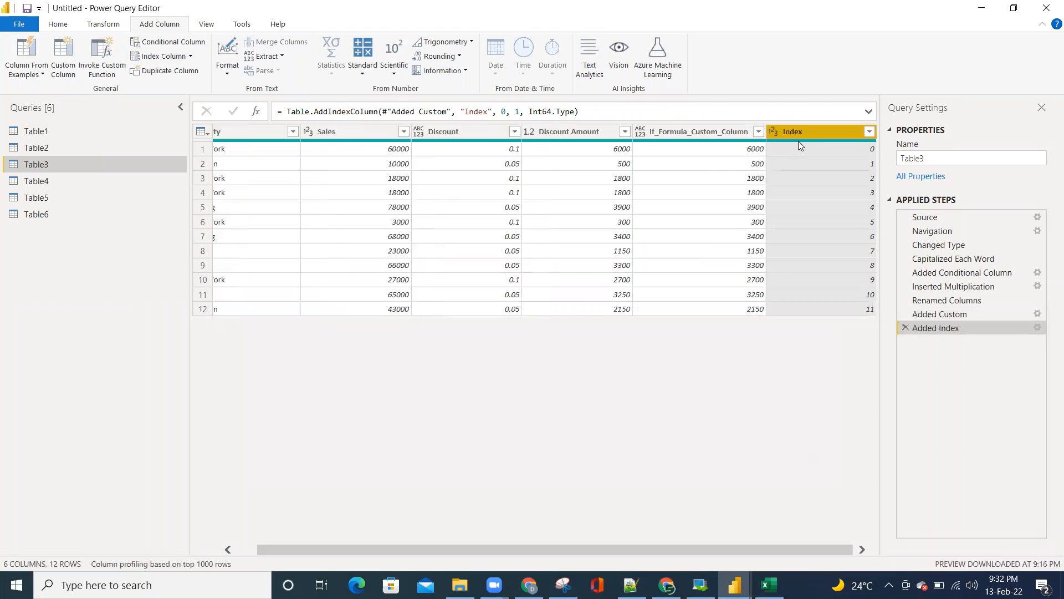
{"action": "left_click", "coordinate": [905, 328]}
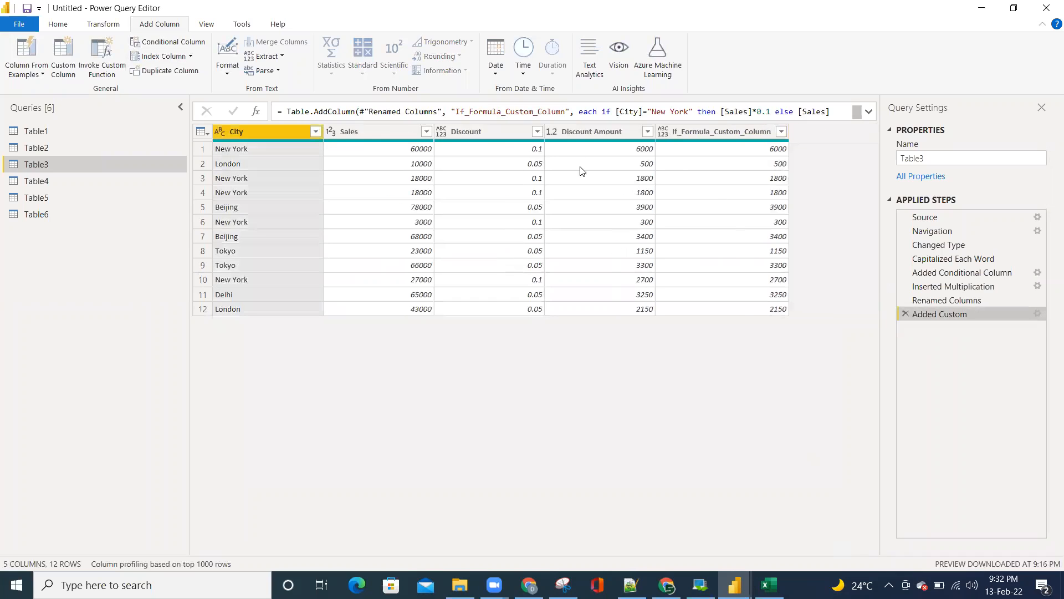
Compare the values in Table3's Discount, Discount Amount and If_Formula_Custom_Column columns
{"action": "left_click", "coordinate": [490, 151]}
{"action": "key", "text": "Down"}
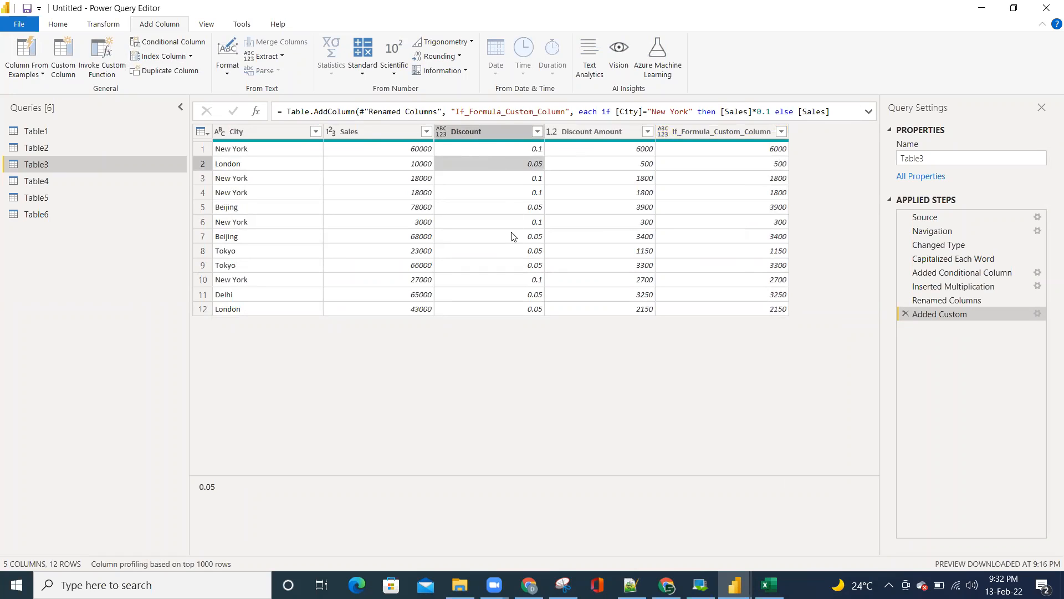
{"action": "left_click", "coordinate": [592, 151]}
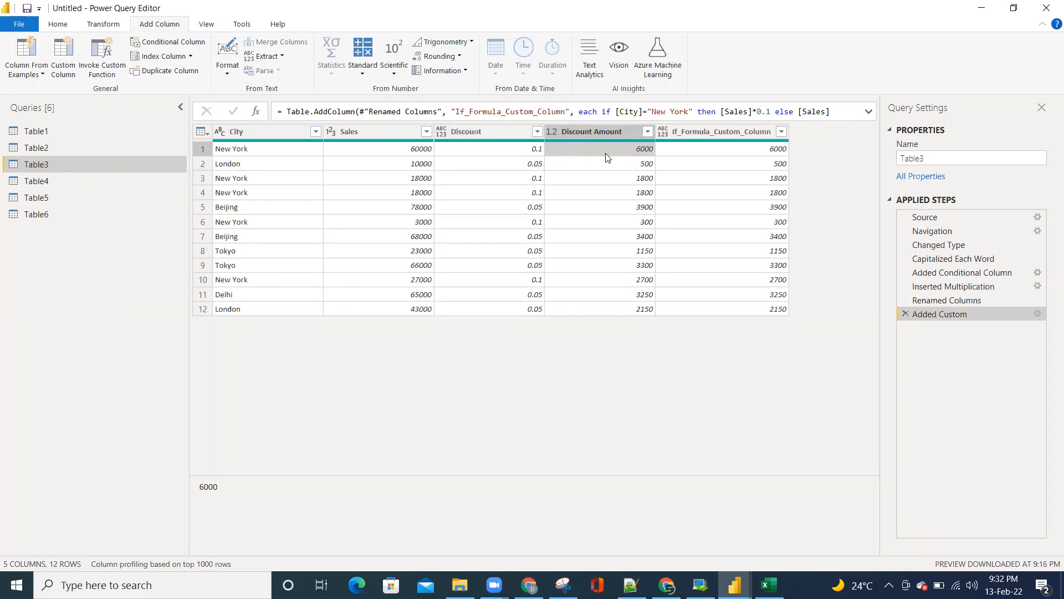
{"action": "left_click", "coordinate": [712, 137]}
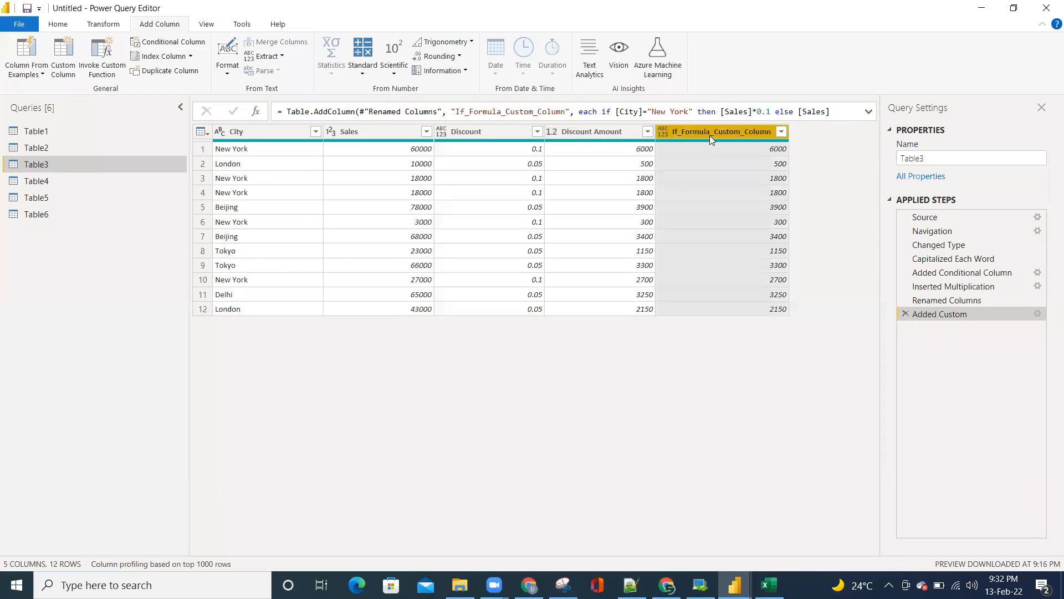
{"action": "left_click", "coordinate": [498, 133]}
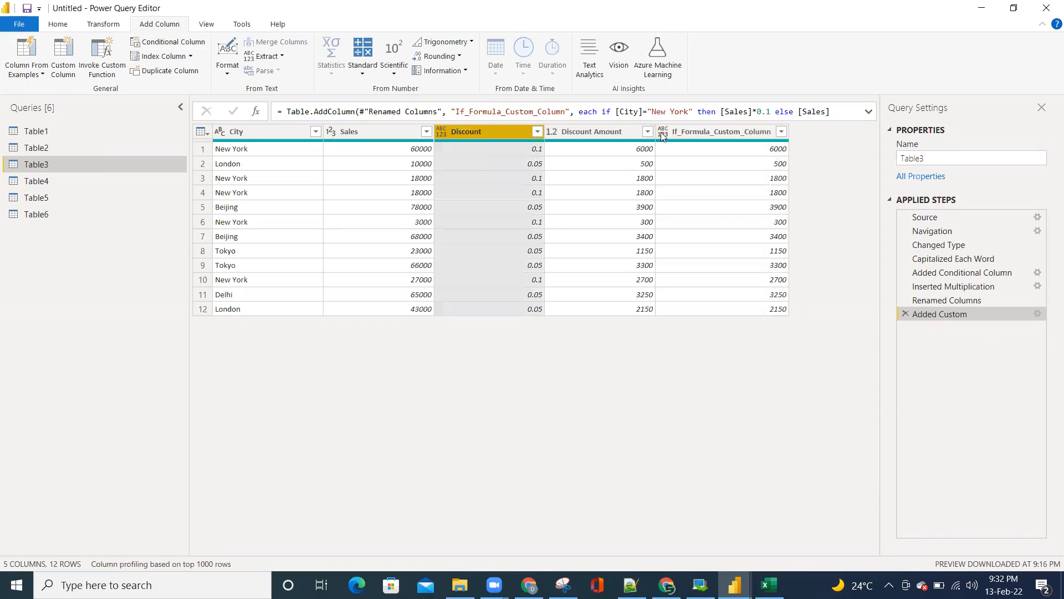
{"action": "left_click", "coordinate": [721, 132]}
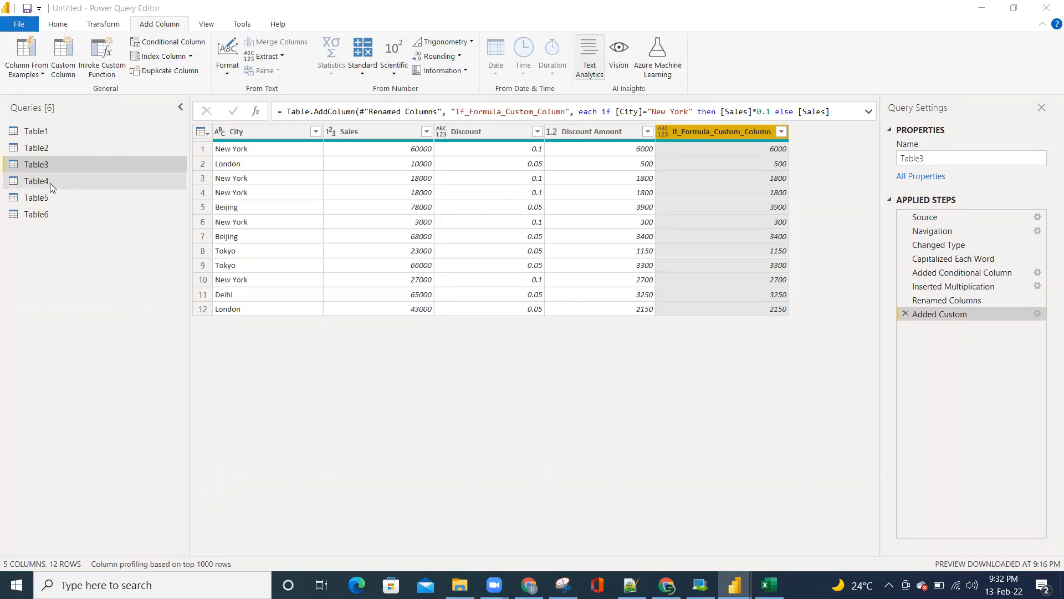
Open the Table4 query, then switch to Excel and read the discount condition on the If Ex4 sheet part by part
{"action": "left_click", "coordinate": [187, 162]}
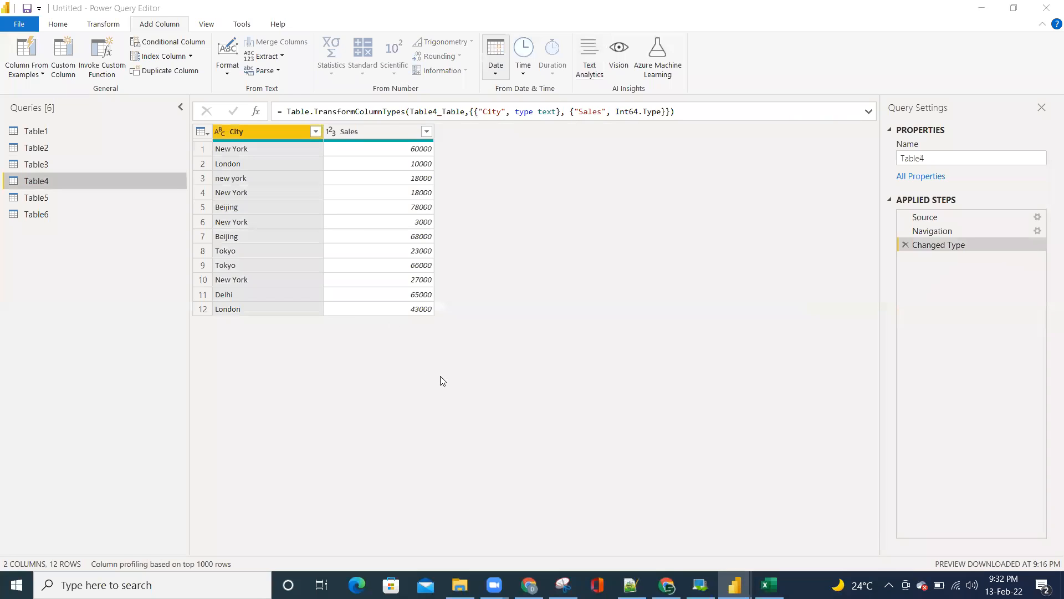
{"action": "key", "text": "alt+Tab"}
{"action": "key", "text": "alt+Tab"}
{"action": "key", "text": "alt+Tab"}
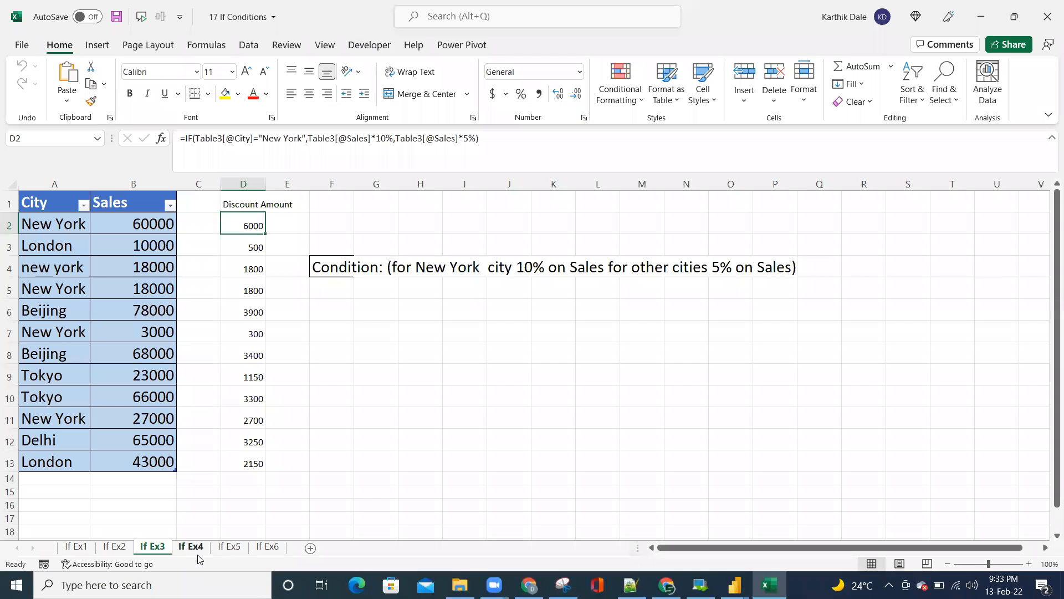
{"action": "left_click", "coordinate": [332, 270]}
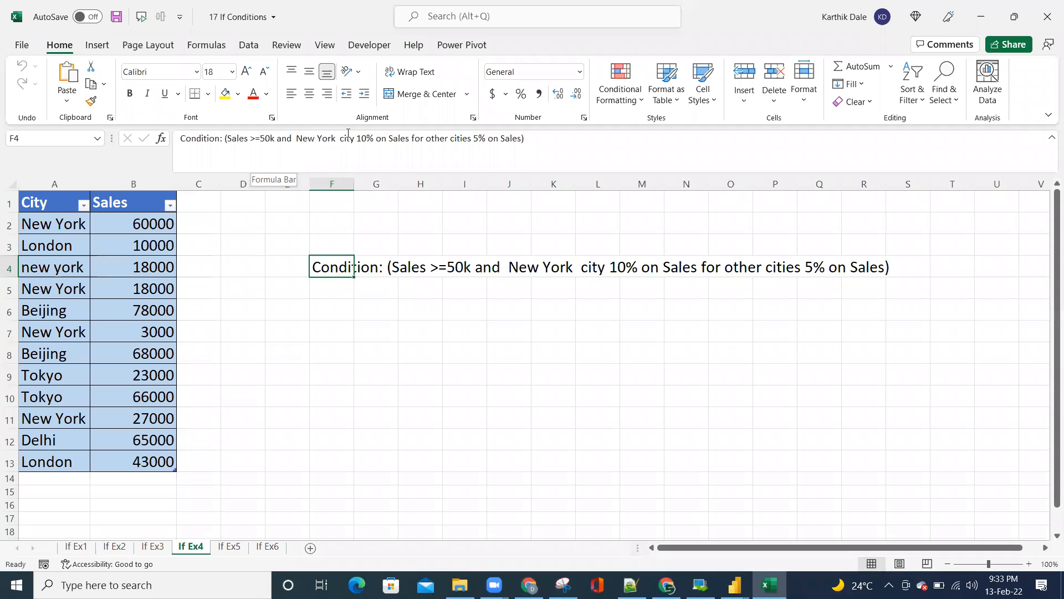
{"action": "left_click_drag", "start_coordinate": [357, 138], "coordinate": [407, 139]}
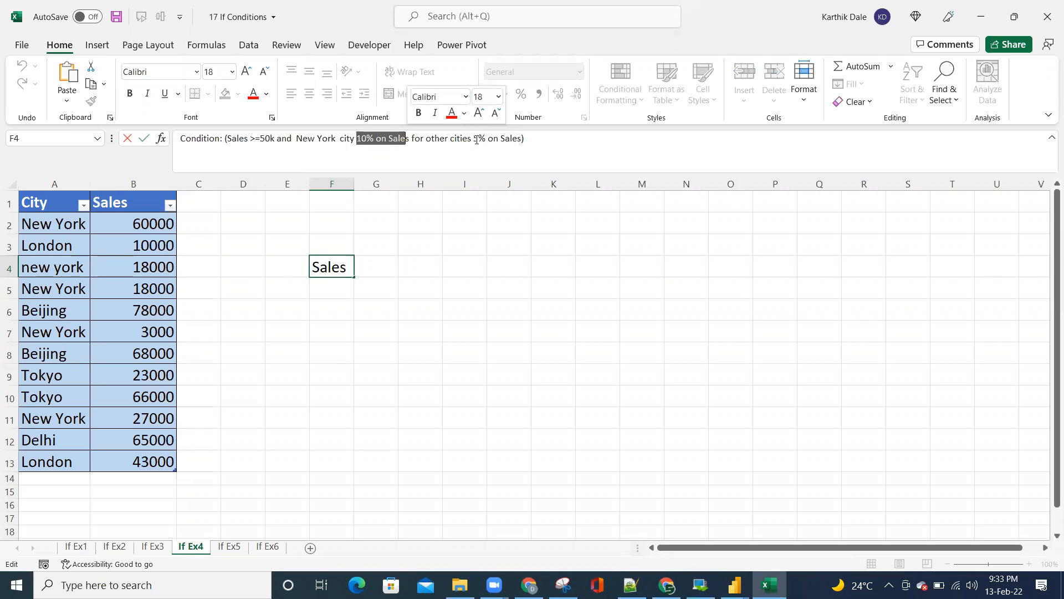
{"action": "left_click_drag", "start_coordinate": [473, 138], "coordinate": [484, 139]}
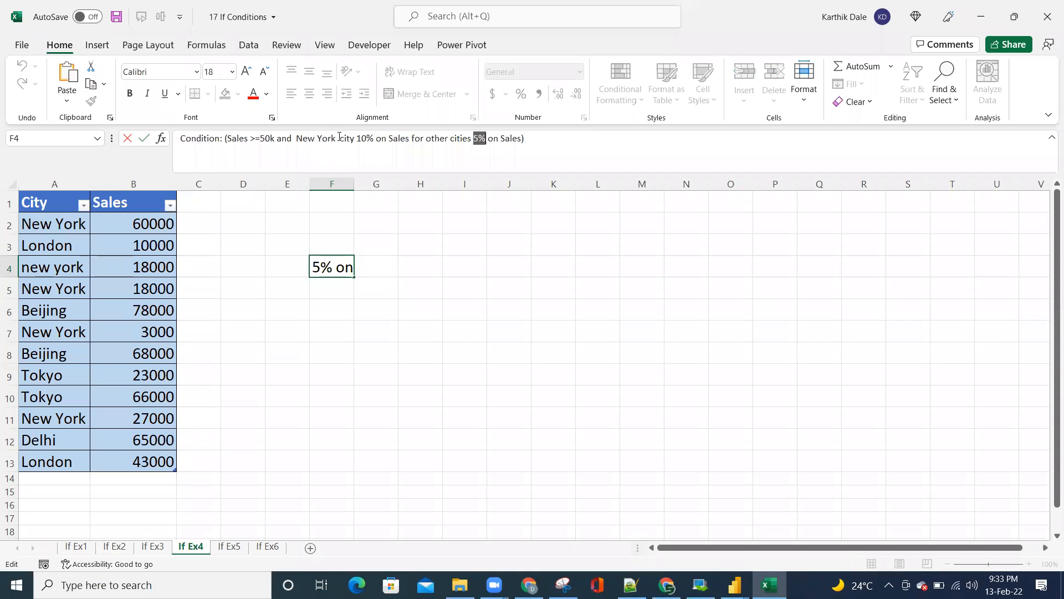
{"action": "left_click_drag", "start_coordinate": [297, 137], "coordinate": [325, 139]}
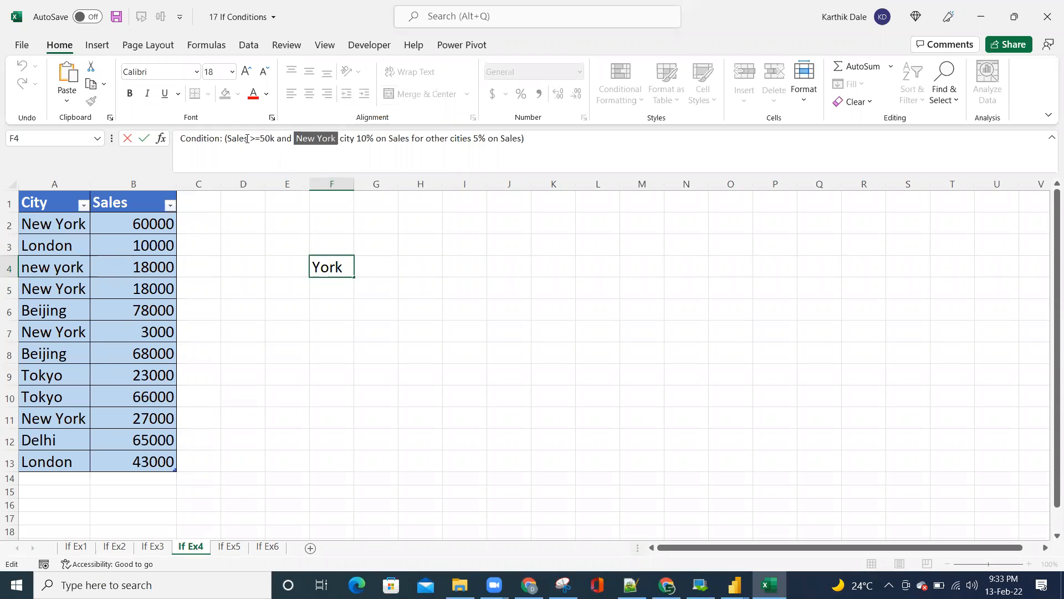
{"action": "left_click", "coordinate": [265, 137]}
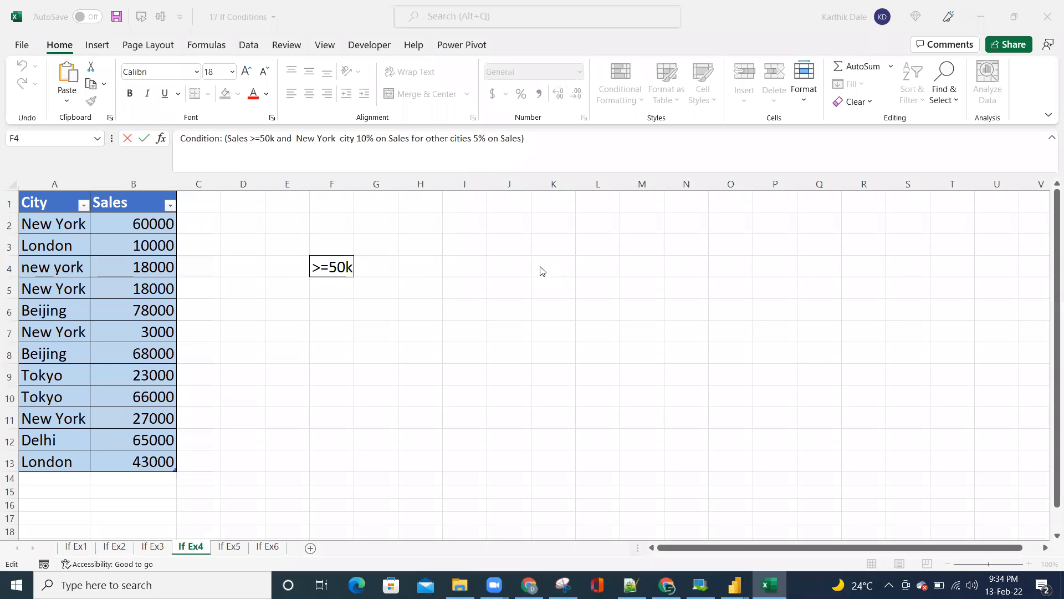
Save the 17 If Conditions workbook and close it
{"action": "left_click", "coordinate": [117, 18]}
{"action": "left_click", "coordinate": [117, 19]}
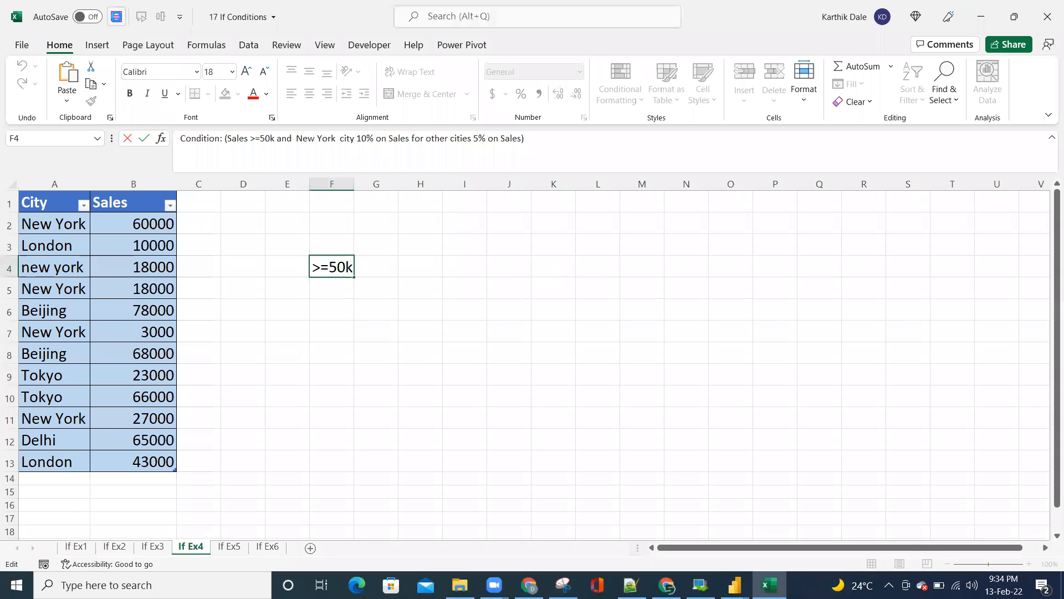
{"action": "left_click", "coordinate": [1047, 17]}
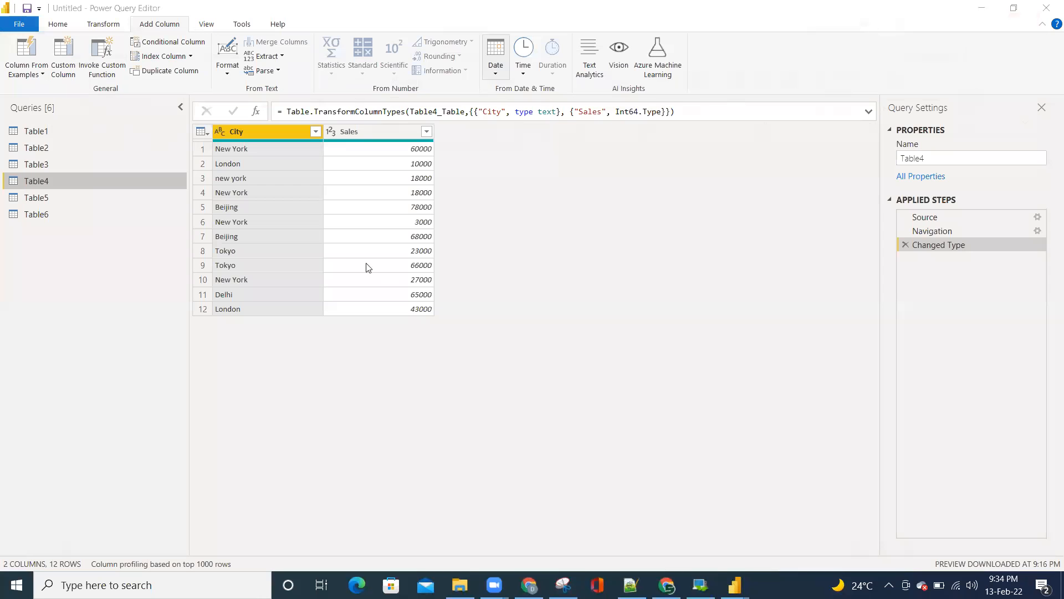
Switch to the Raw Data Files folder in File Explorer and select its full folder path
{"action": "key", "text": "alt+Tab"}
{"action": "key", "text": "alt+Tab"}
{"action": "key", "text": "alt+Tab"}
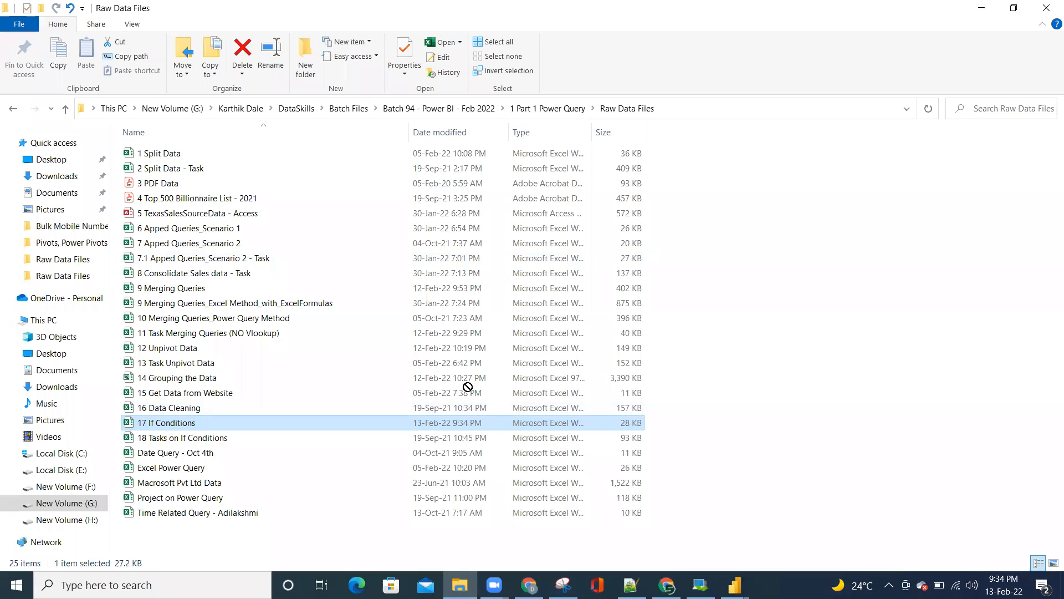
{"action": "key", "text": "alt+Tab"}
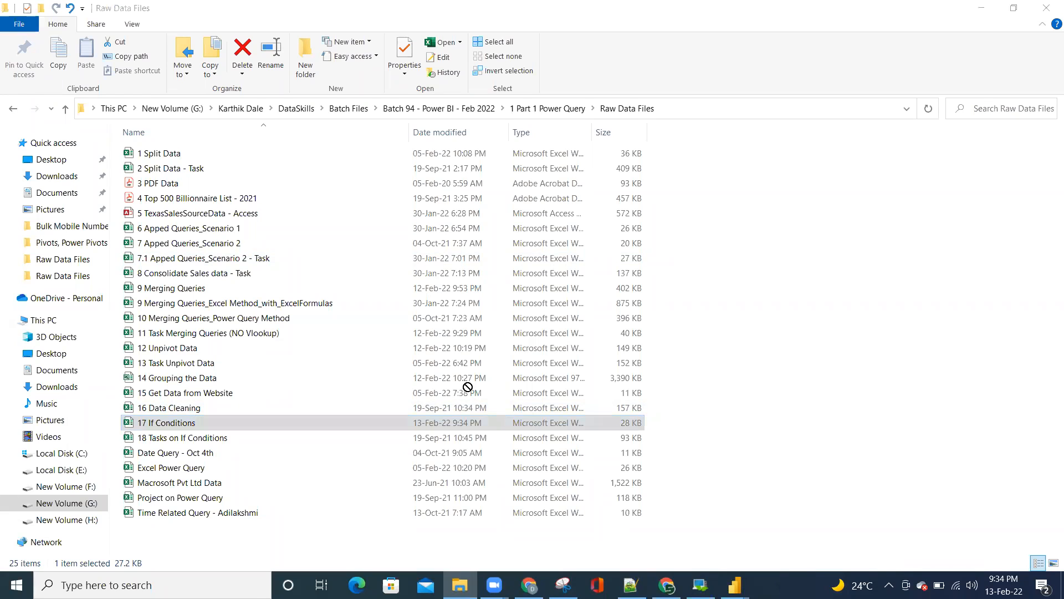
{"action": "left_click", "coordinate": [723, 109]}
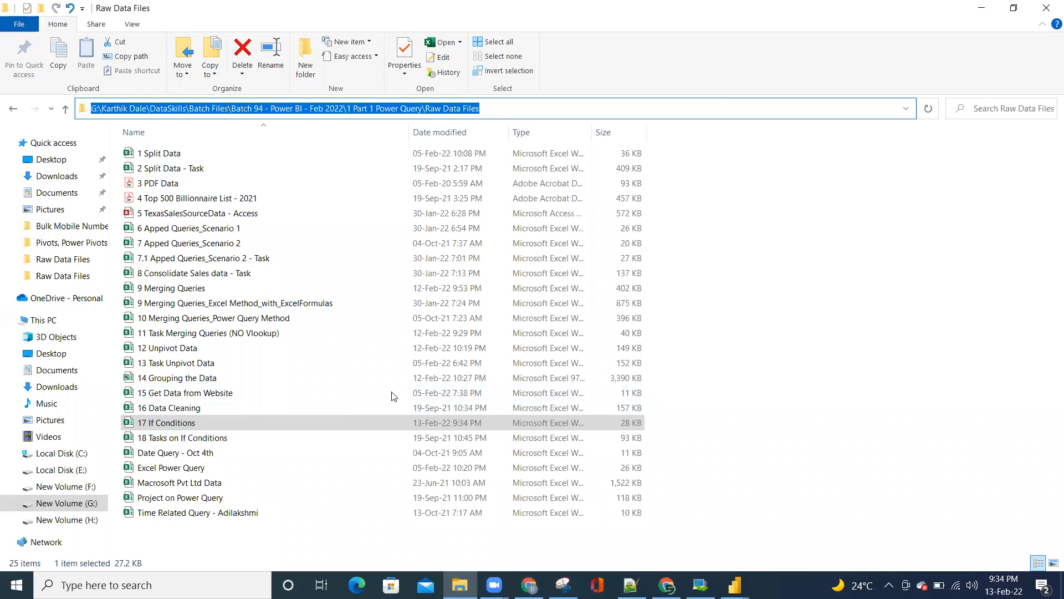
{"action": "key", "text": "alt+Tab"}
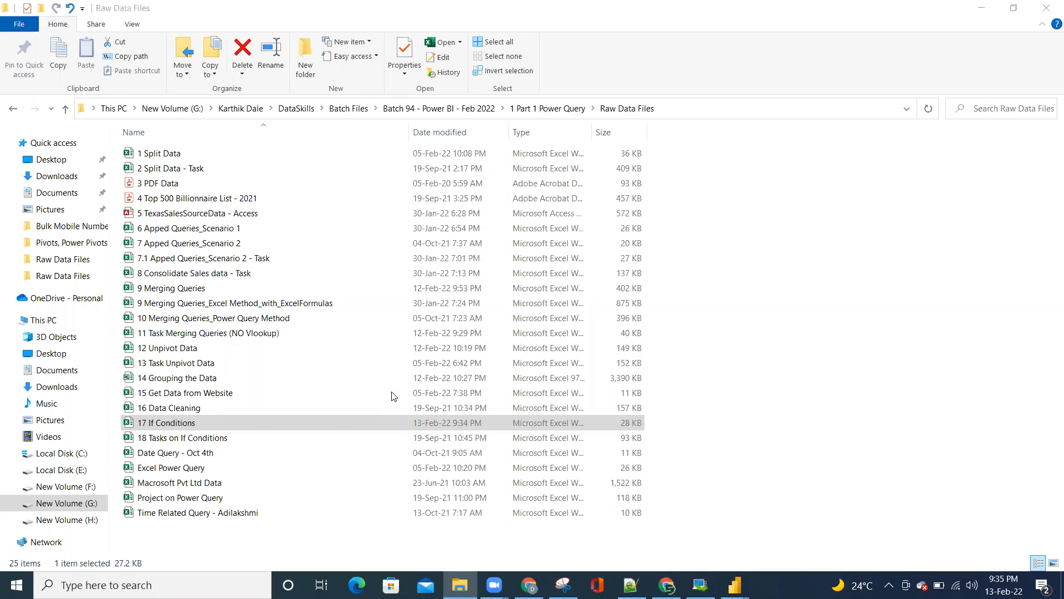
Return to the Power Query Editor and start a new conditional column in Table4
{"action": "mouse_move", "coordinate": [734, 585]}
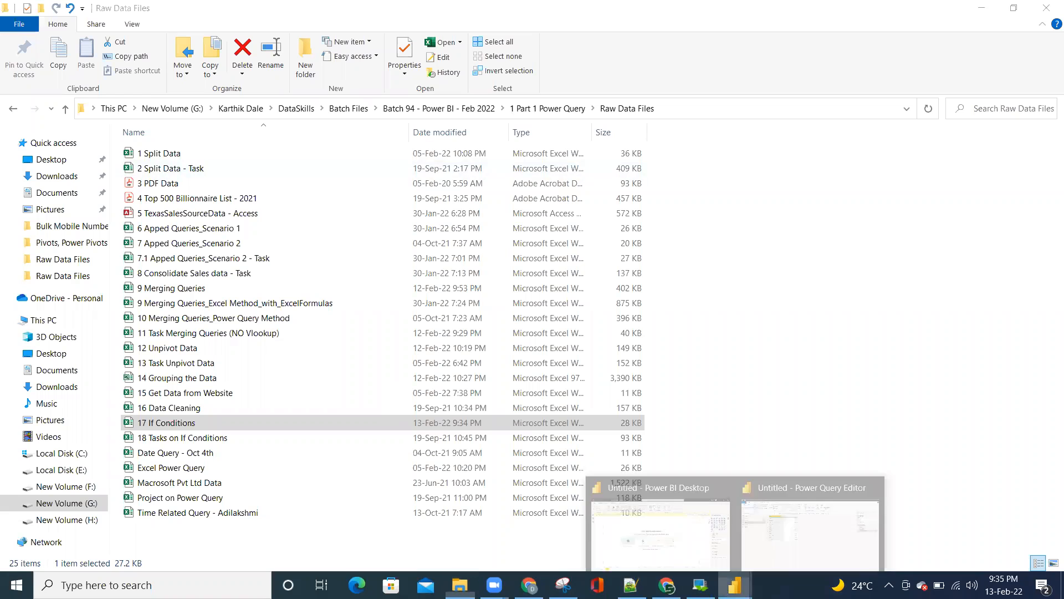
{"action": "left_click", "coordinate": [784, 548]}
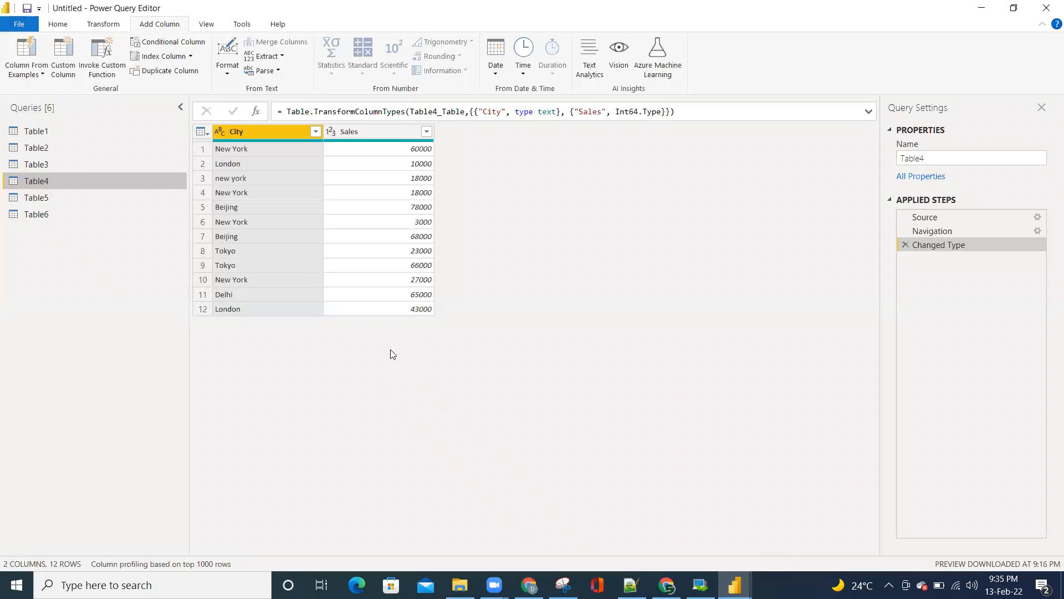
{"action": "key", "text": "alt+Tab"}
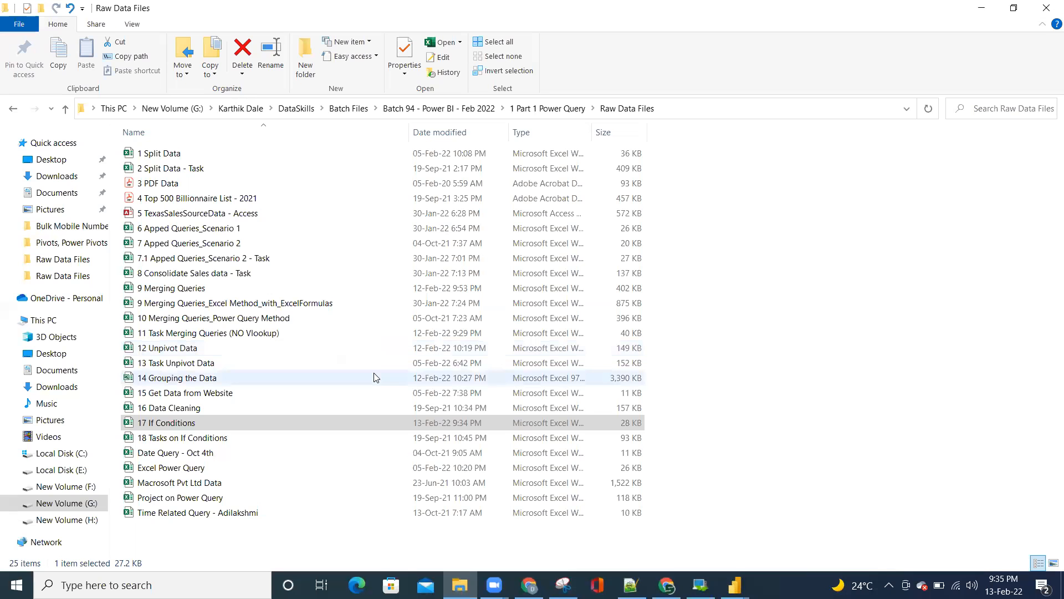
{"action": "key", "text": "alt+Tab"}
{"action": "left_click", "coordinate": [382, 133]}
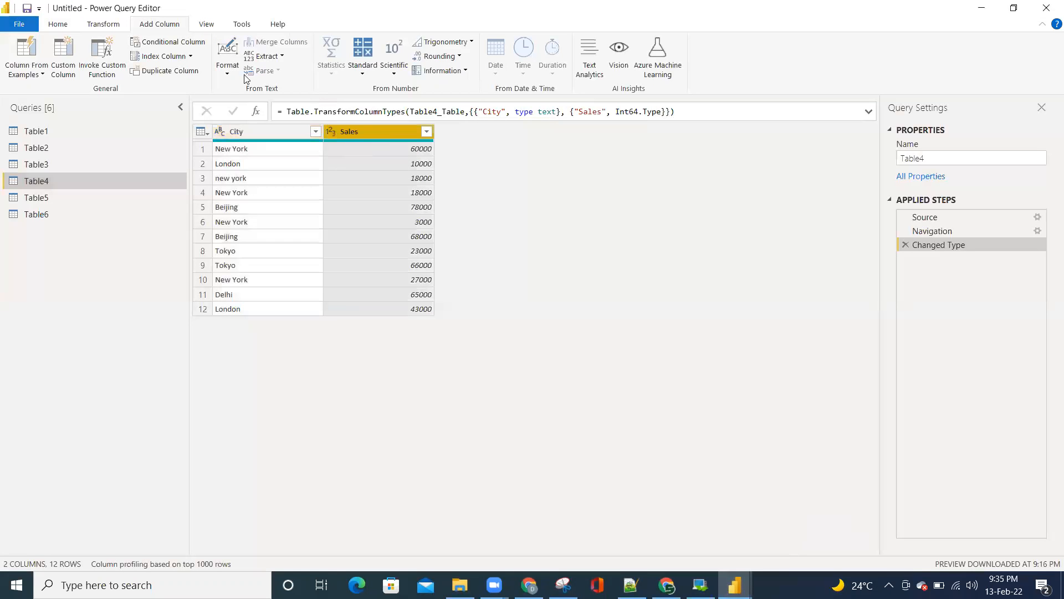
{"action": "left_click", "coordinate": [169, 42]}
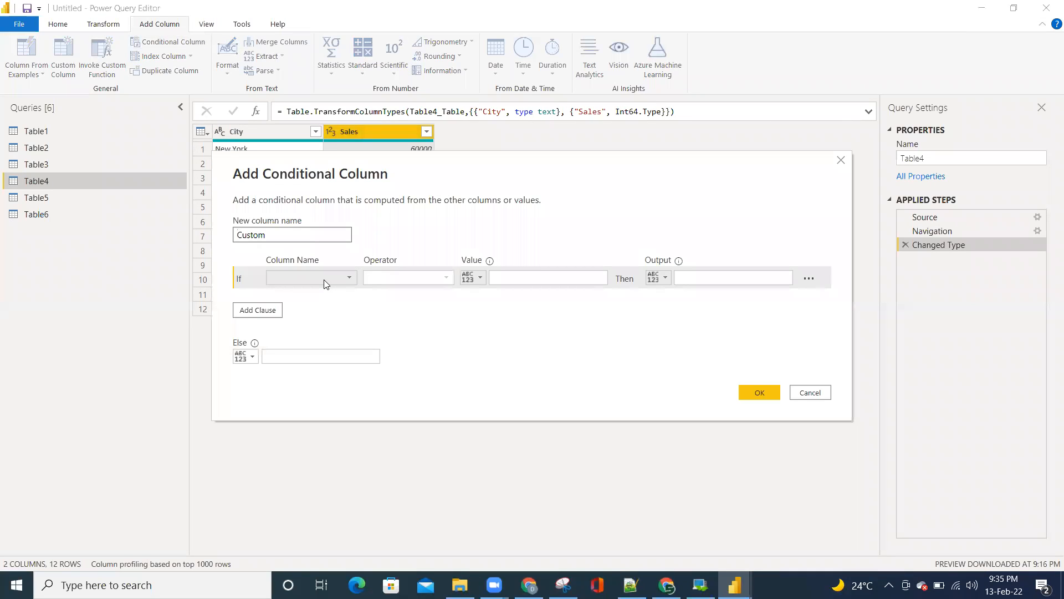
{"action": "left_click", "coordinate": [274, 352]}
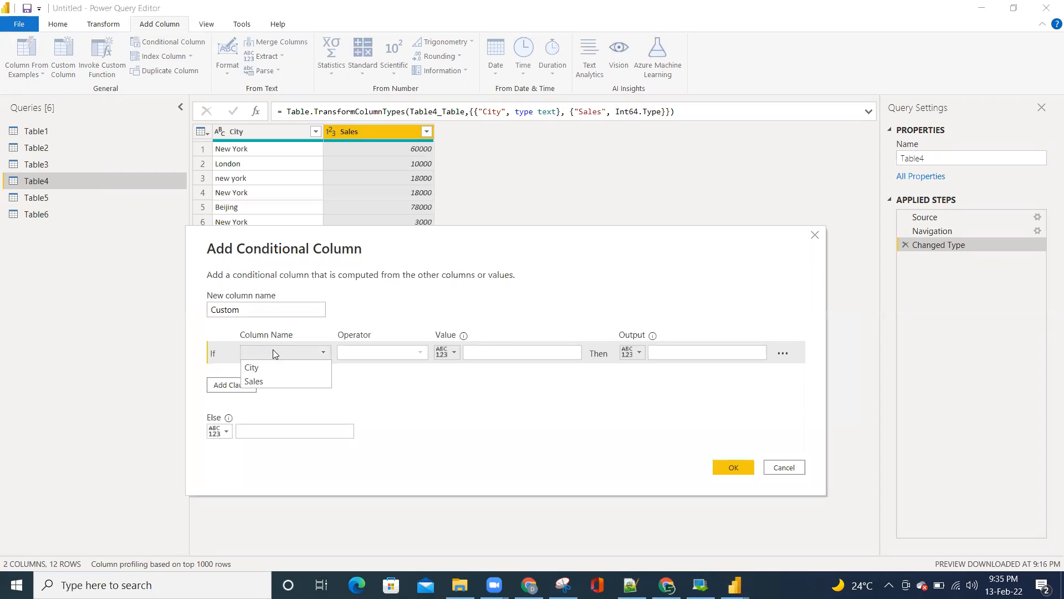
{"action": "left_click", "coordinate": [269, 367]}
{"action": "left_click", "coordinate": [477, 351]}
{"action": "type", "text": "New York"}
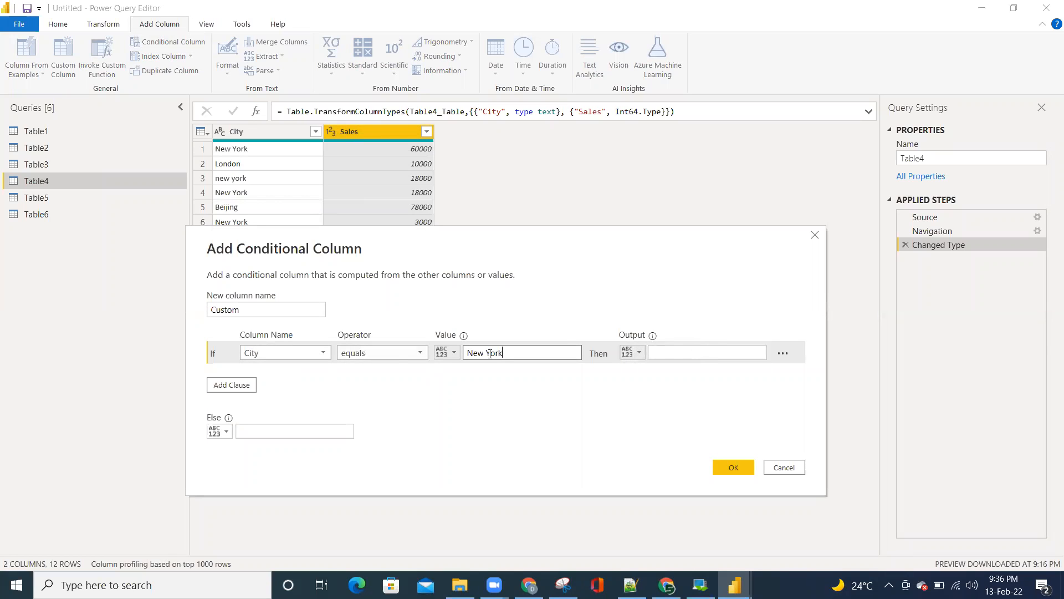
{"action": "left_click", "coordinate": [673, 350]}
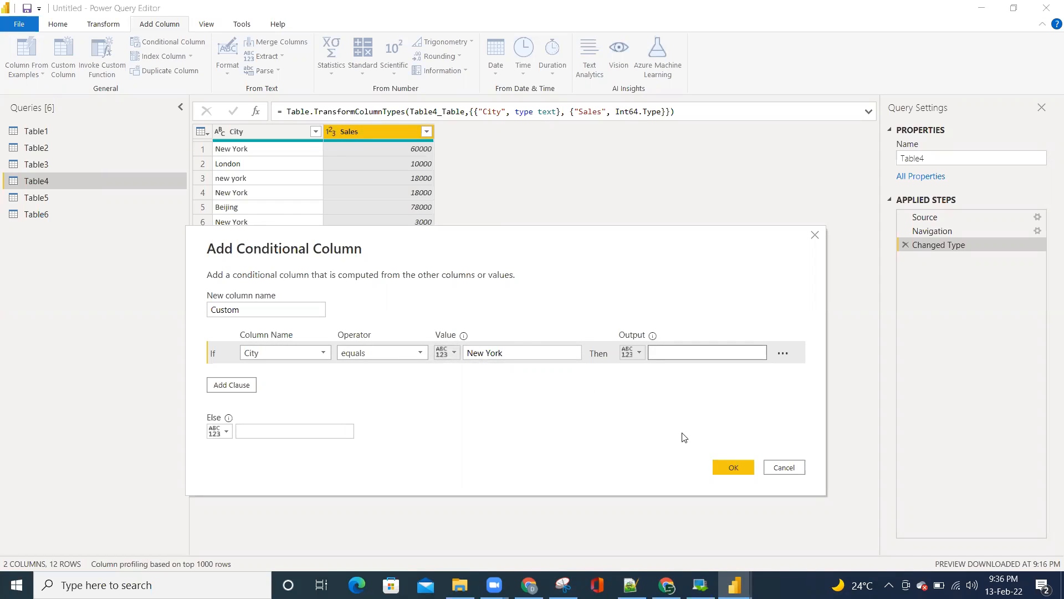
{"action": "left_click", "coordinate": [773, 469]}
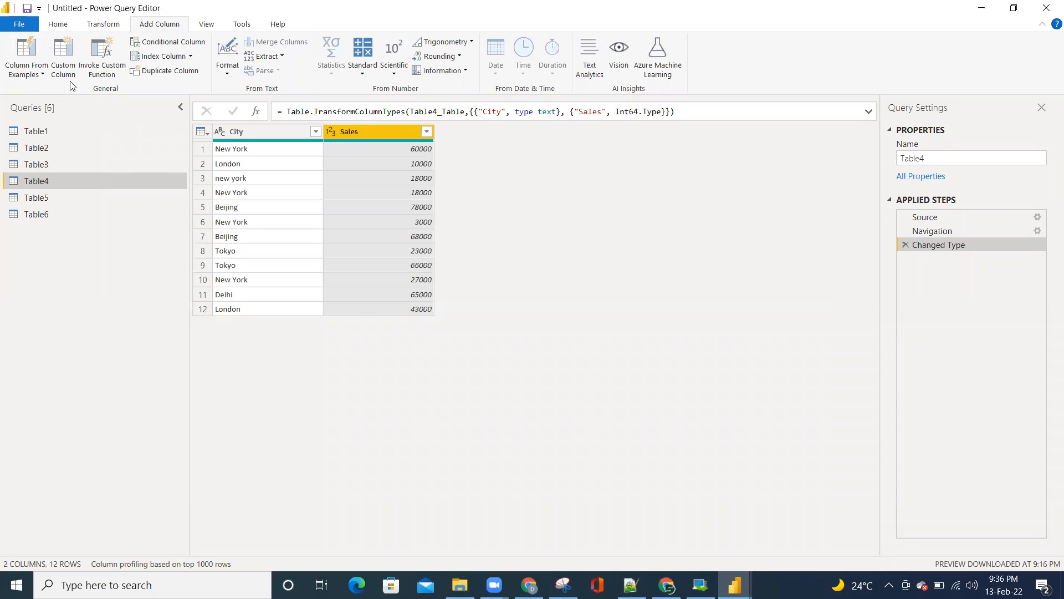
Start a new custom column in Table4 and name it Discount
{"action": "left_click", "coordinate": [64, 55]}
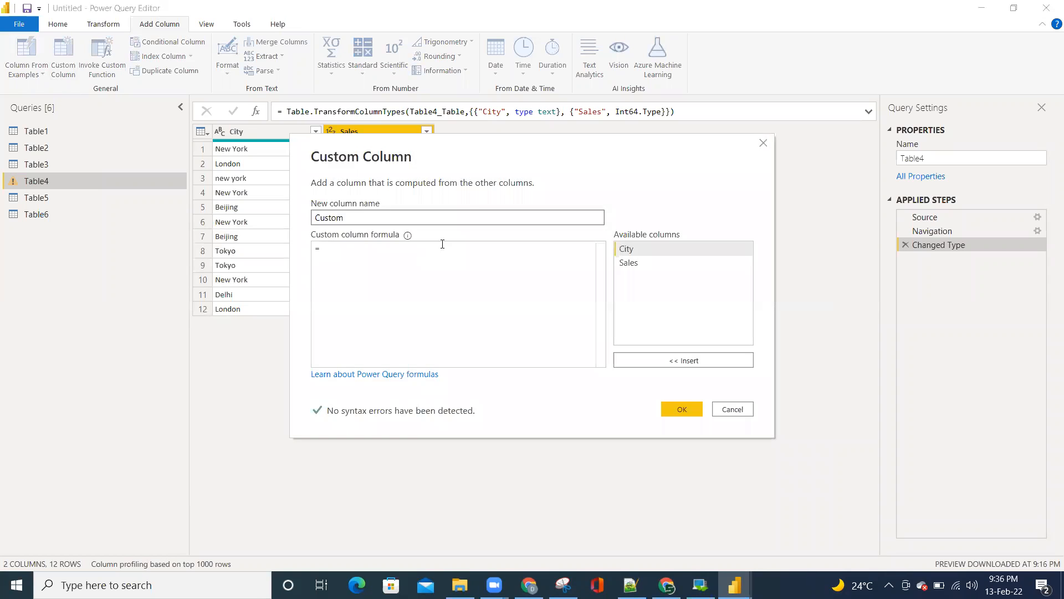
{"action": "left_click_drag", "start_coordinate": [486, 143], "coordinate": [477, 248]}
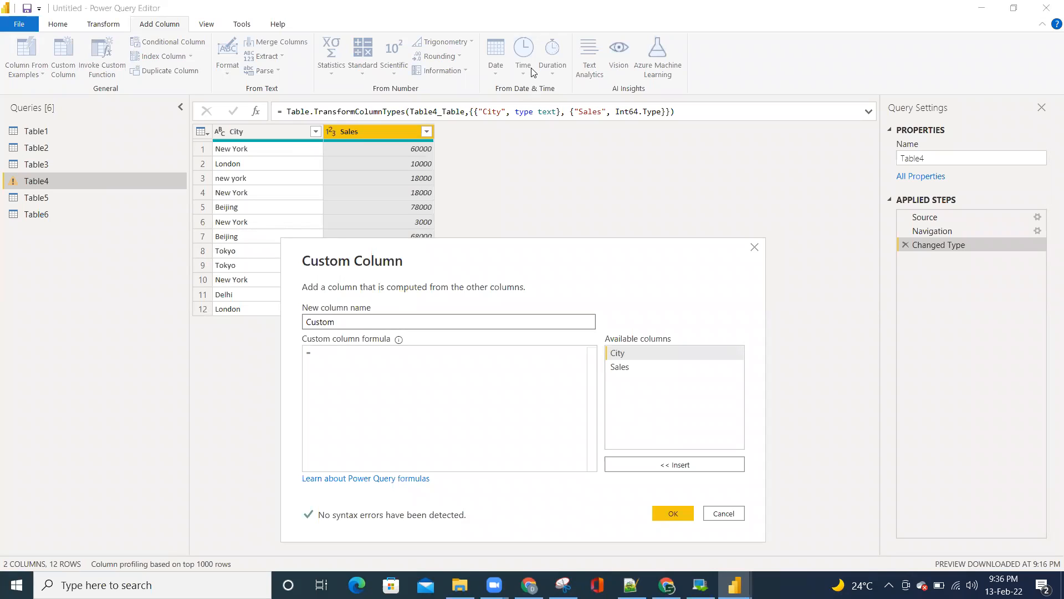
{"action": "left_click", "coordinate": [326, 358]}
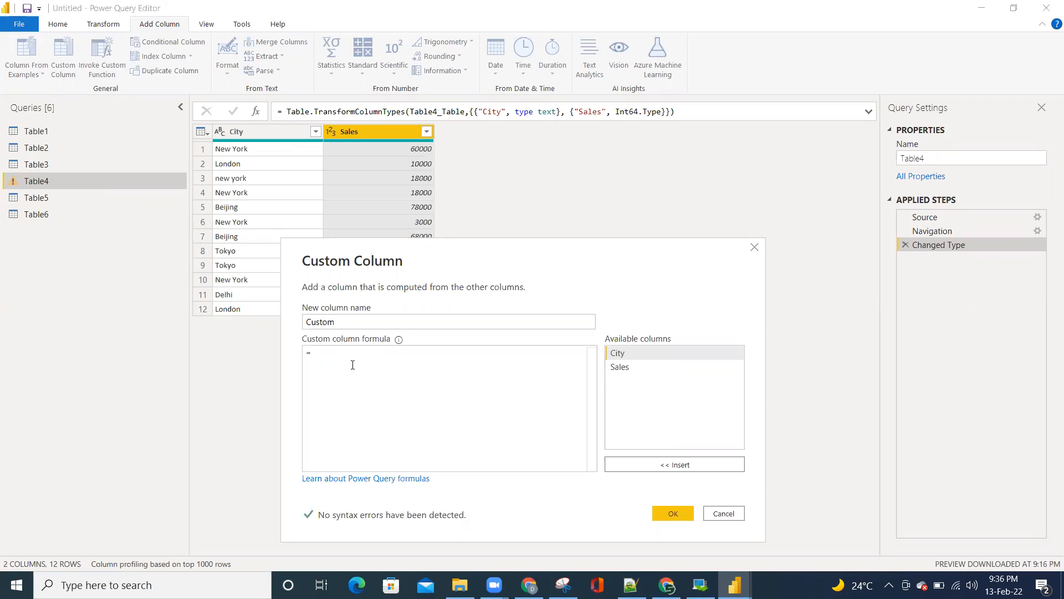
{"action": "double_click", "coordinate": [328, 322]}
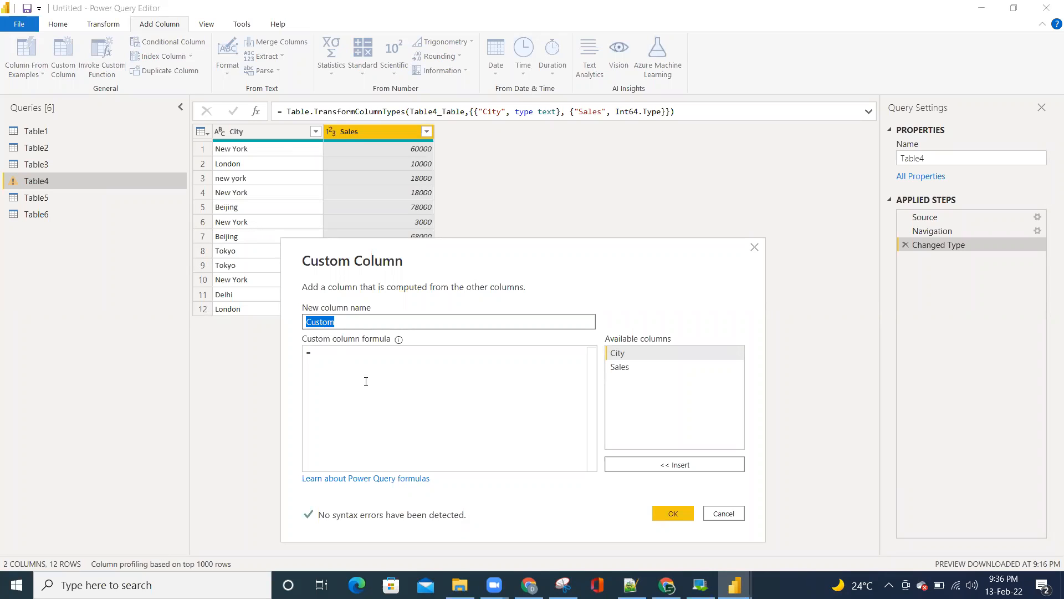
{"action": "type", "text": "Results"}
{"action": "double_click", "coordinate": [319, 322]}
{"action": "type", "text": "B"}
{"action": "type", "text": "Discount"}
Begin the custom column formula with the condition if [City]="New York" and [Sales]>=50000 then
{"action": "left_click", "coordinate": [323, 350]}
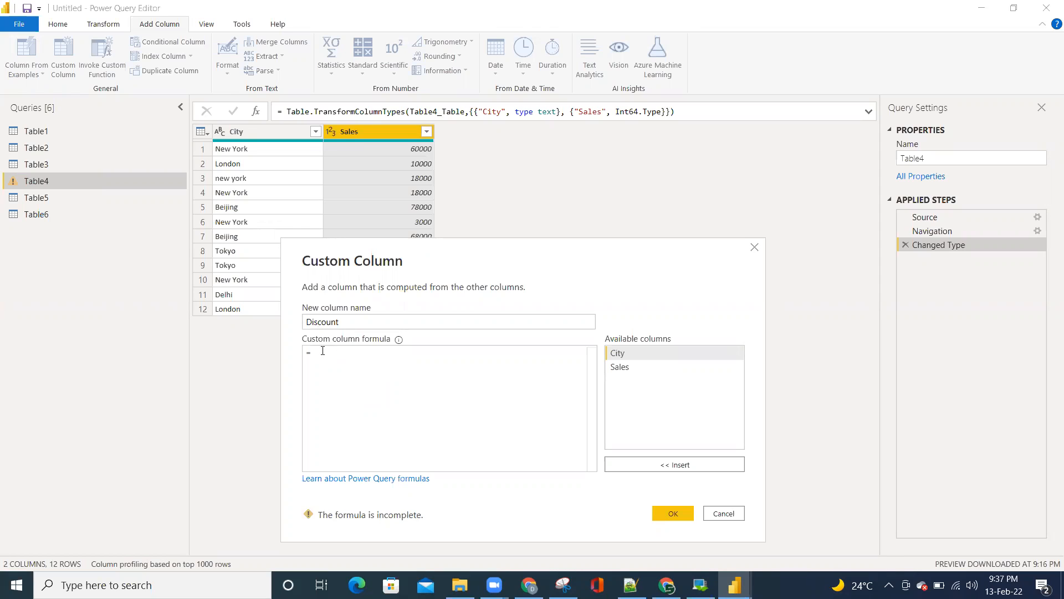
{"action": "type", "text": "if"}
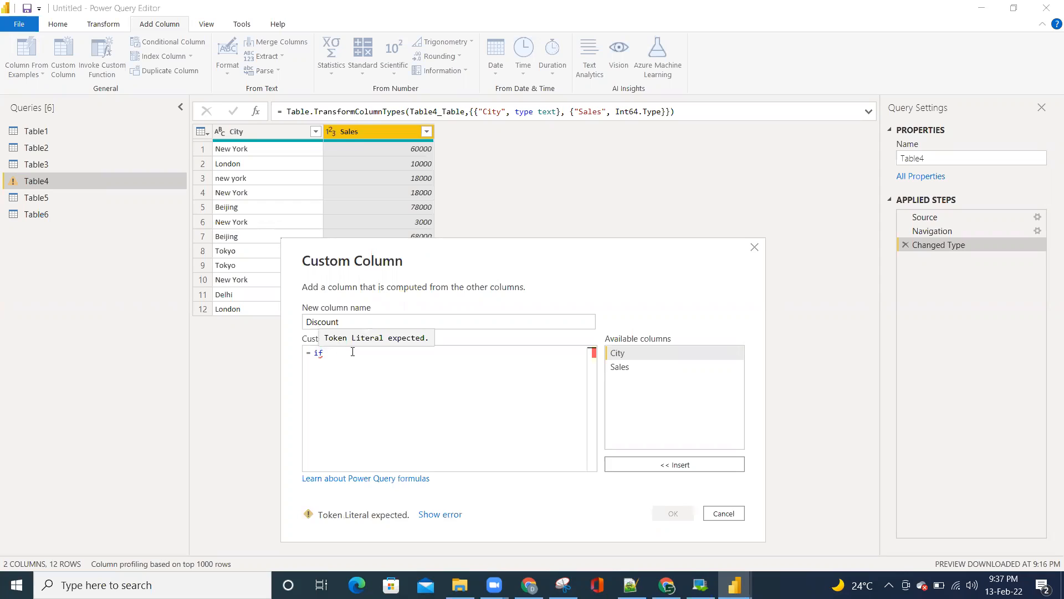
{"action": "double_click", "coordinate": [626, 354]}
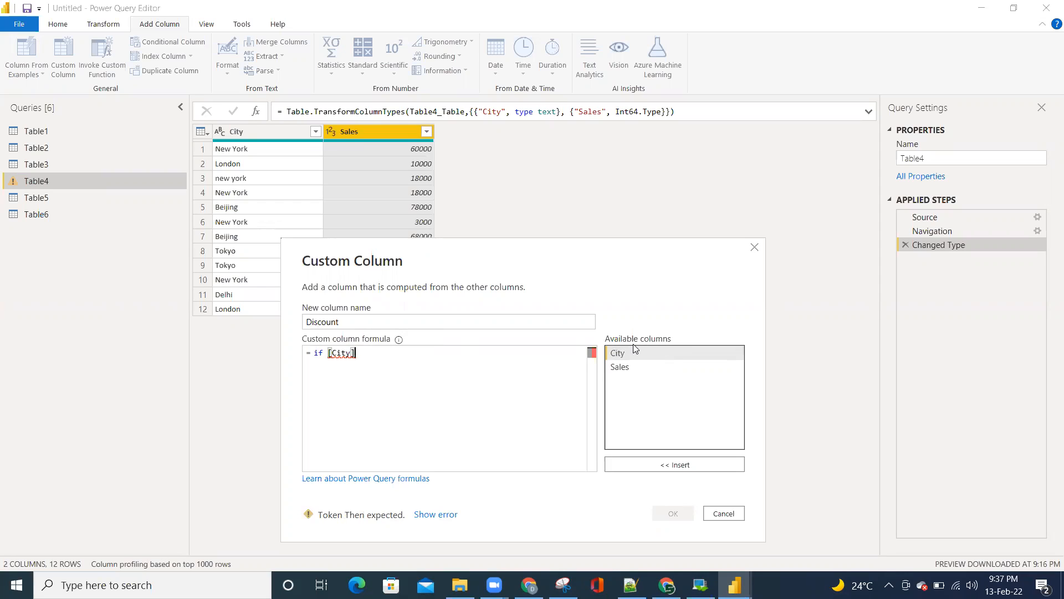
{"action": "type", "text": "="}
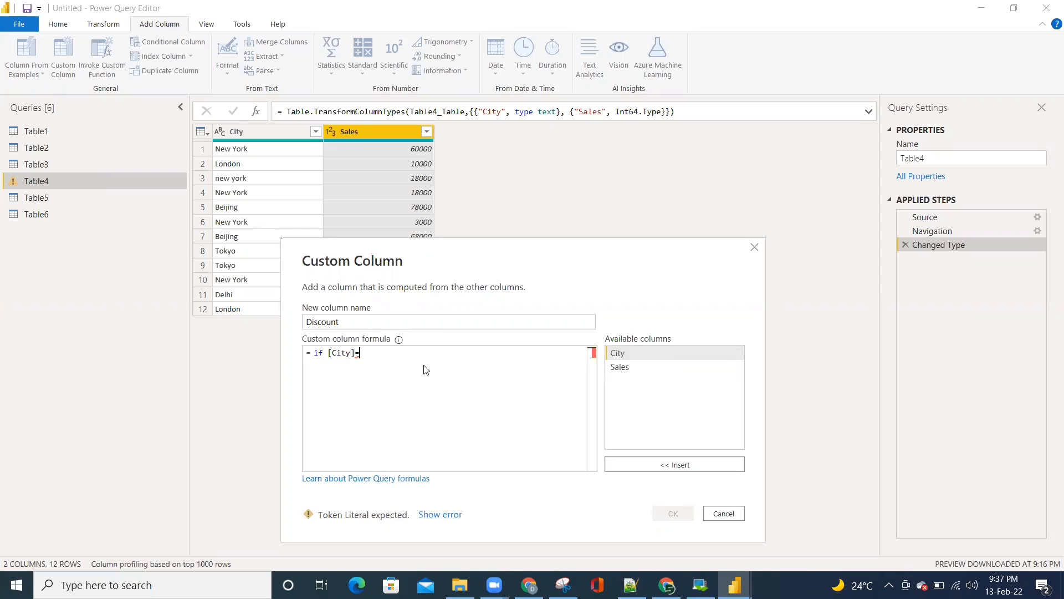
{"action": "type", "text": "\"N"}
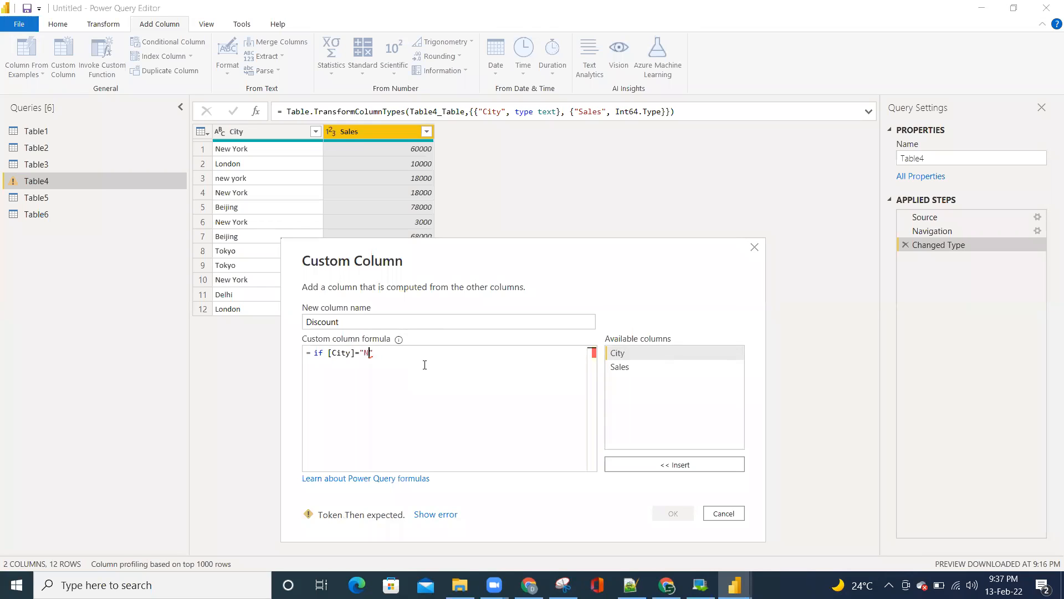
{"action": "type", "text": "ew York\" and"}
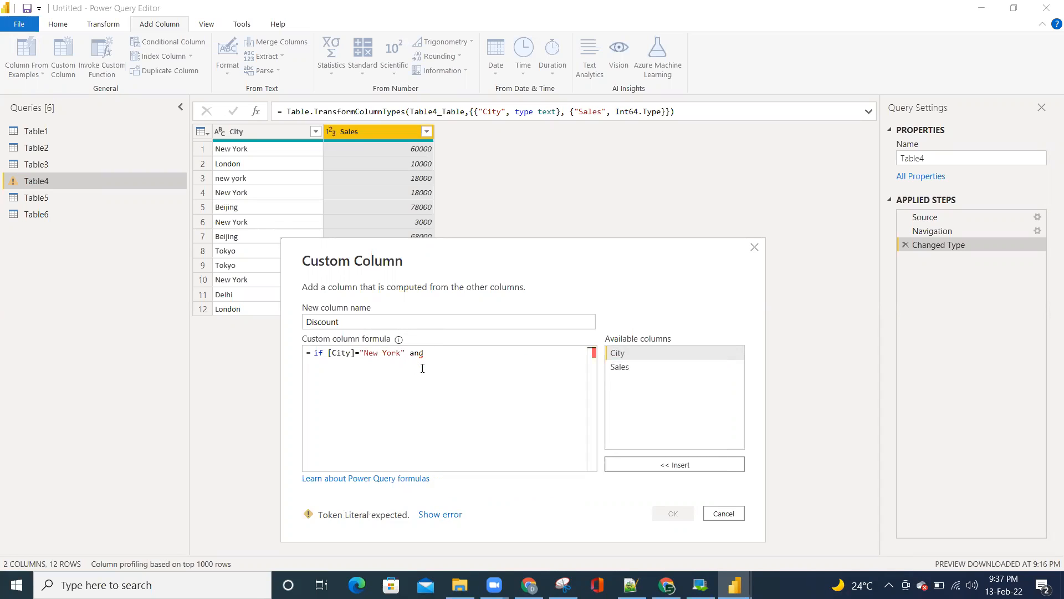
{"action": "double_click", "coordinate": [629, 367]}
{"action": "left_click", "coordinate": [505, 368]}
{"action": "type", "text": ">=50000 then"}
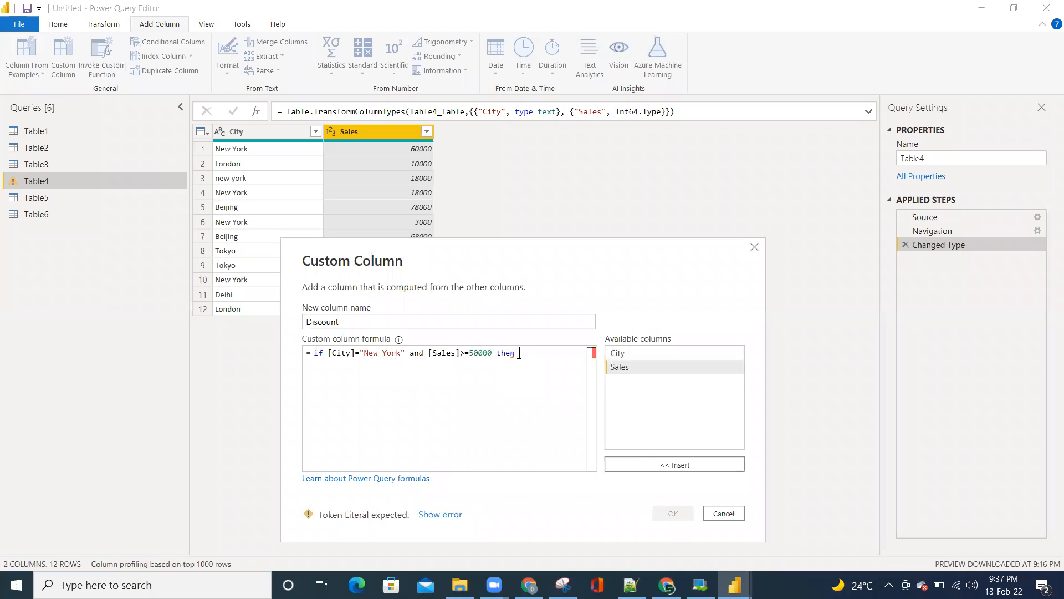
Complete the formula with [Sales]*0.1 else [Sales]*0.05 and create the Discount column
{"action": "double_click", "coordinate": [616, 367]}
{"action": "type", "text": "*0.1 el"}
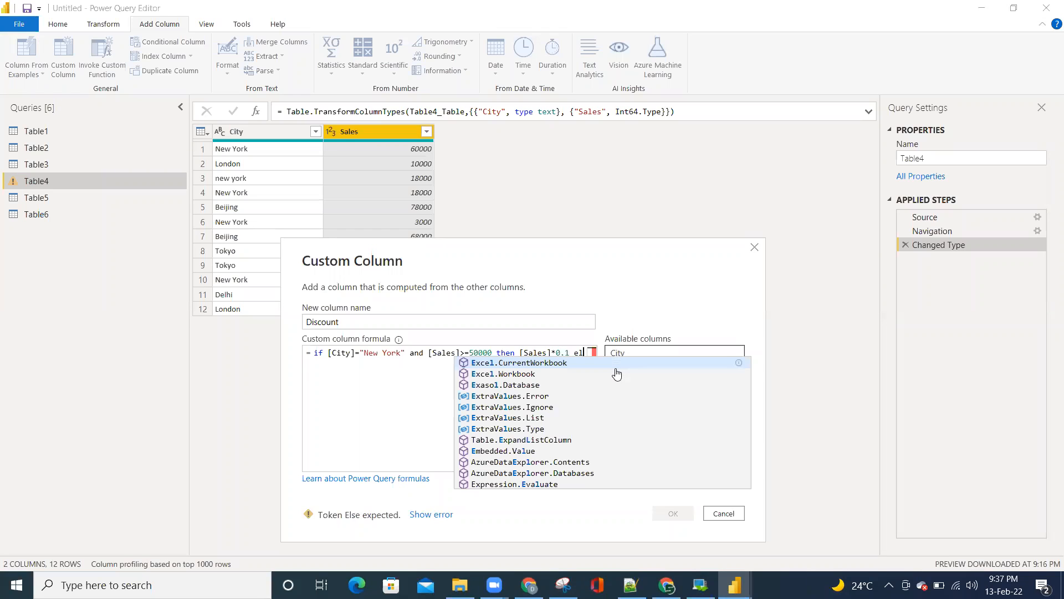
{"action": "type", "text": "se"}
{"action": "double_click", "coordinate": [618, 367]}
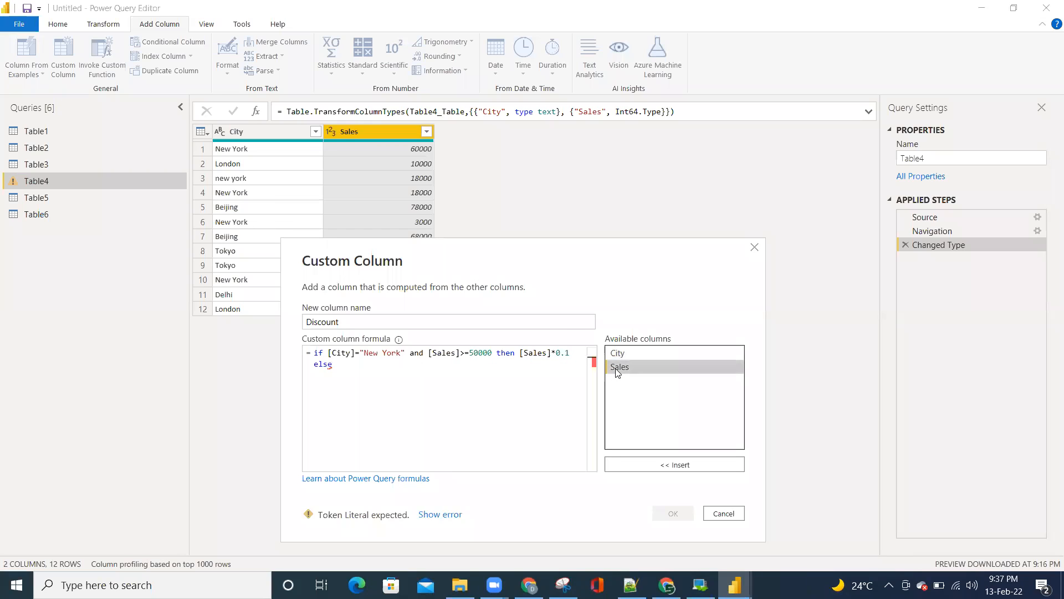
{"action": "type", "text": "*0.05"}
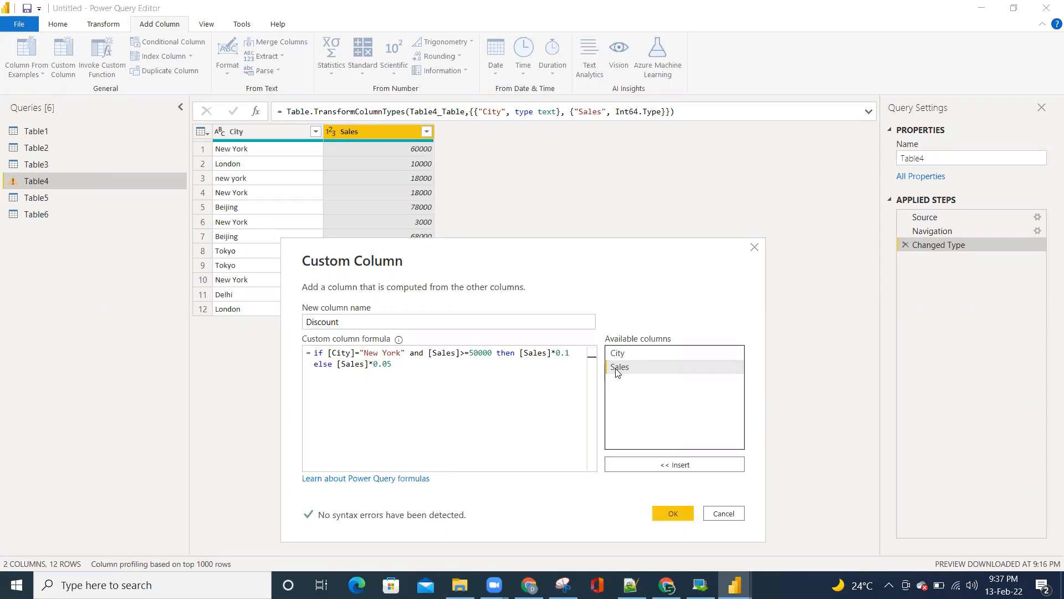
{"action": "left_click", "coordinate": [382, 384]}
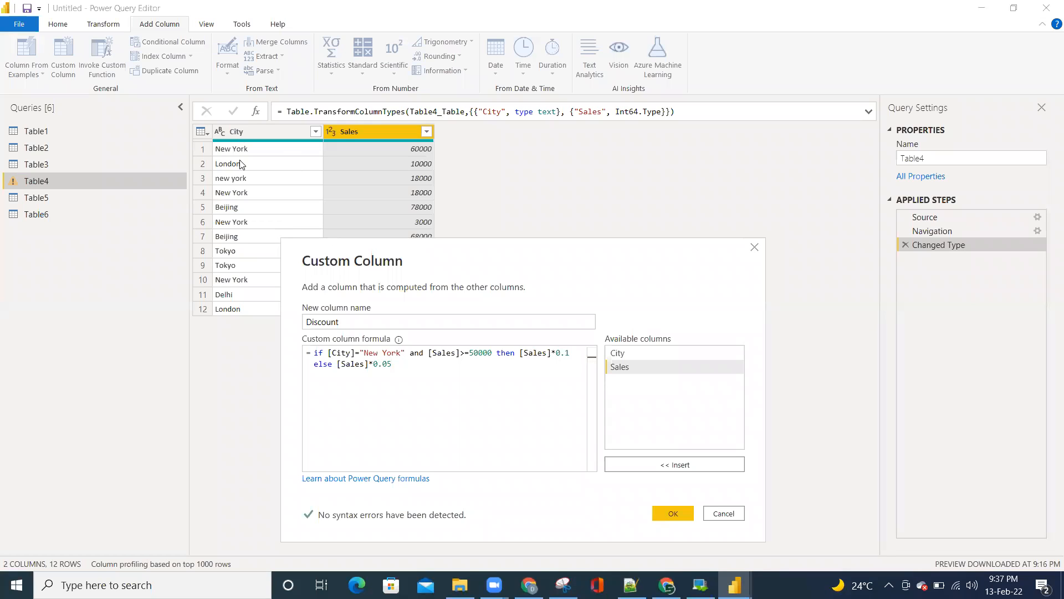
{"action": "left_click", "coordinate": [673, 513]}
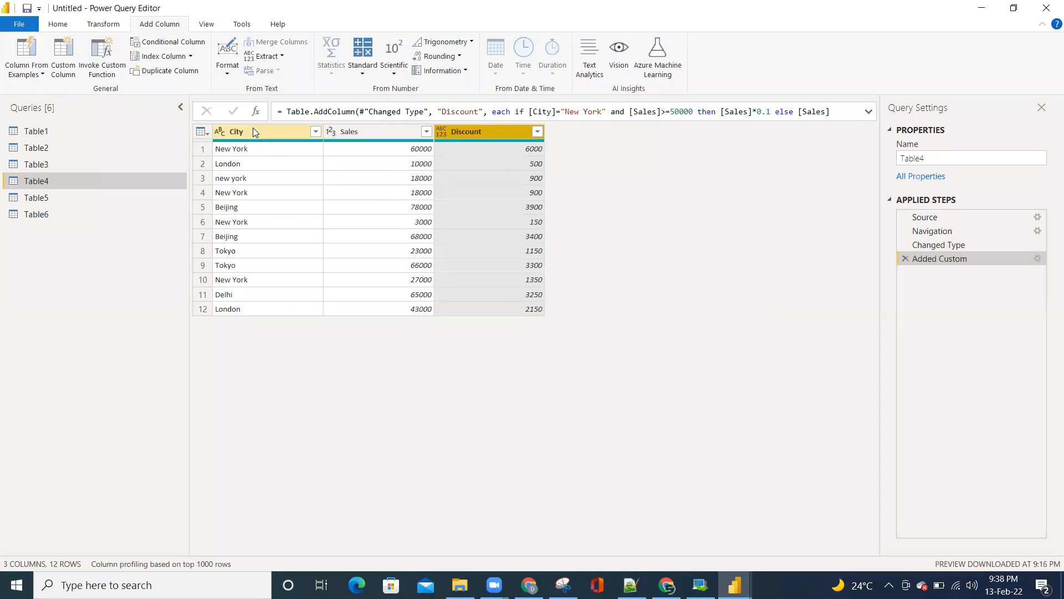
Capitalize each word in the City column directly after the Changed Type step, then return to the Added Custom step
{"action": "left_click_drag", "start_coordinate": [253, 131], "coordinate": [254, 132]}
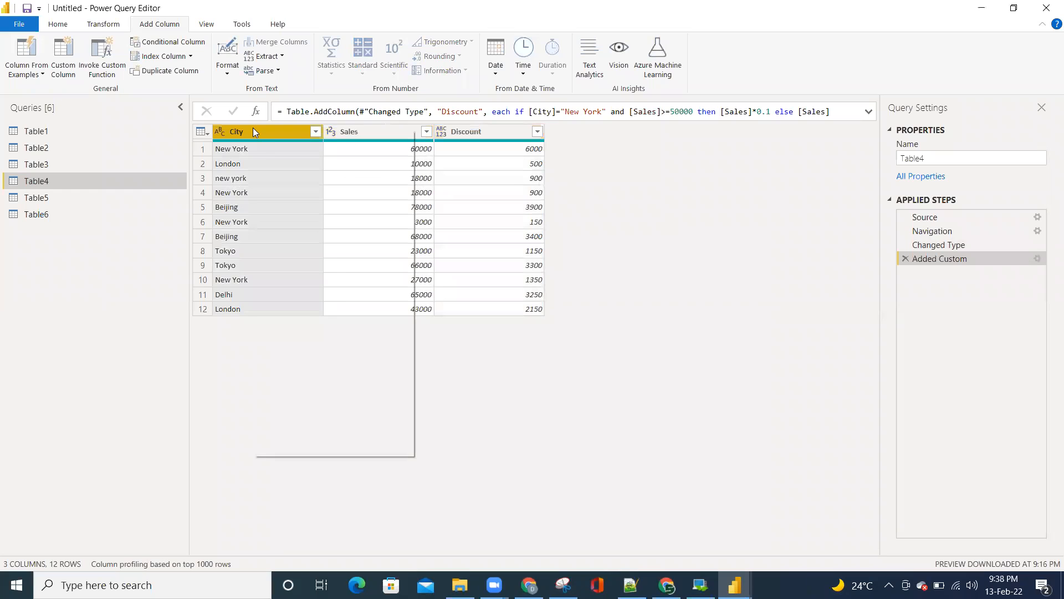
{"action": "left_click", "coordinate": [937, 259]}
{"action": "left_click", "coordinate": [938, 246]}
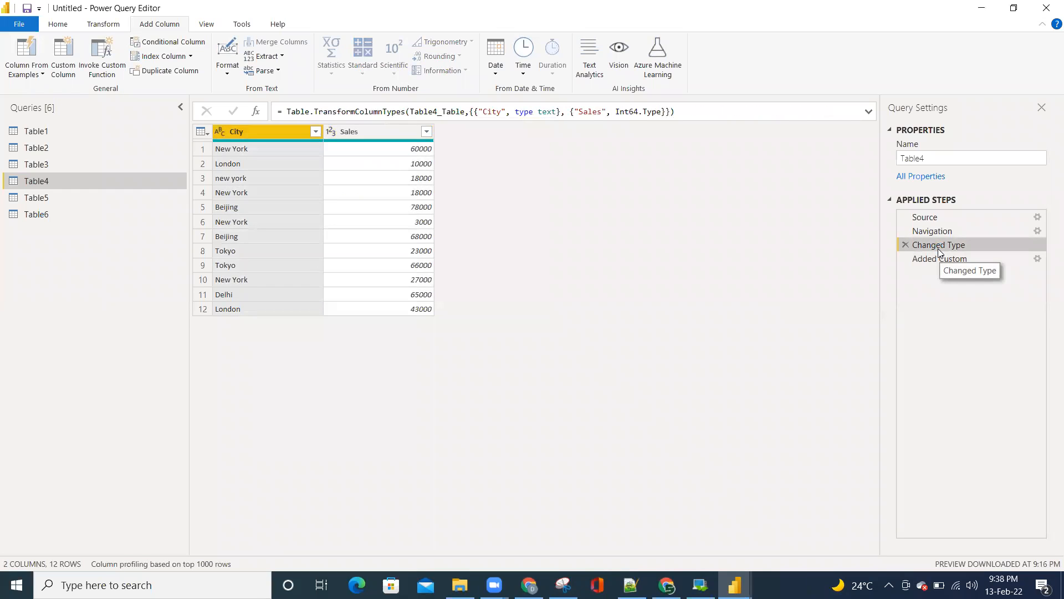
{"action": "right_click", "coordinate": [265, 132]}
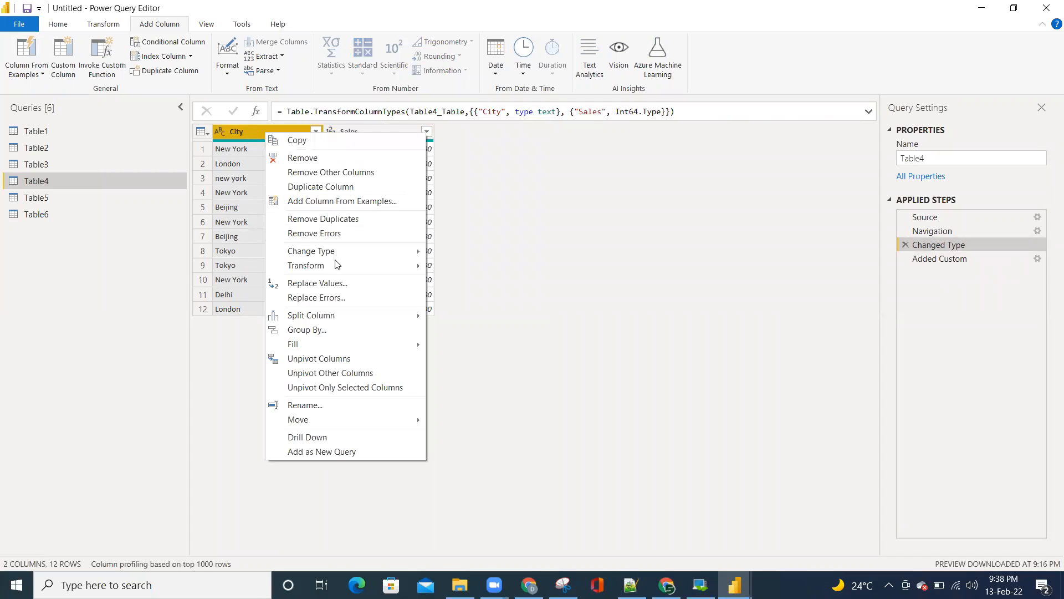
{"action": "mouse_move", "coordinate": [388, 268]}
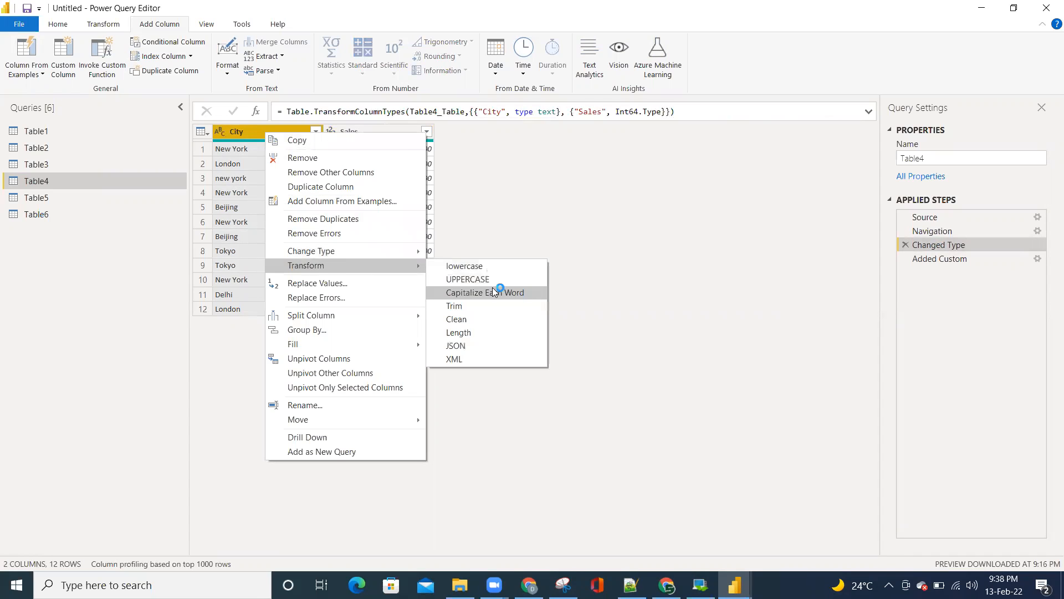
{"action": "left_click", "coordinate": [499, 287]}
{"action": "left_click", "coordinate": [598, 320]}
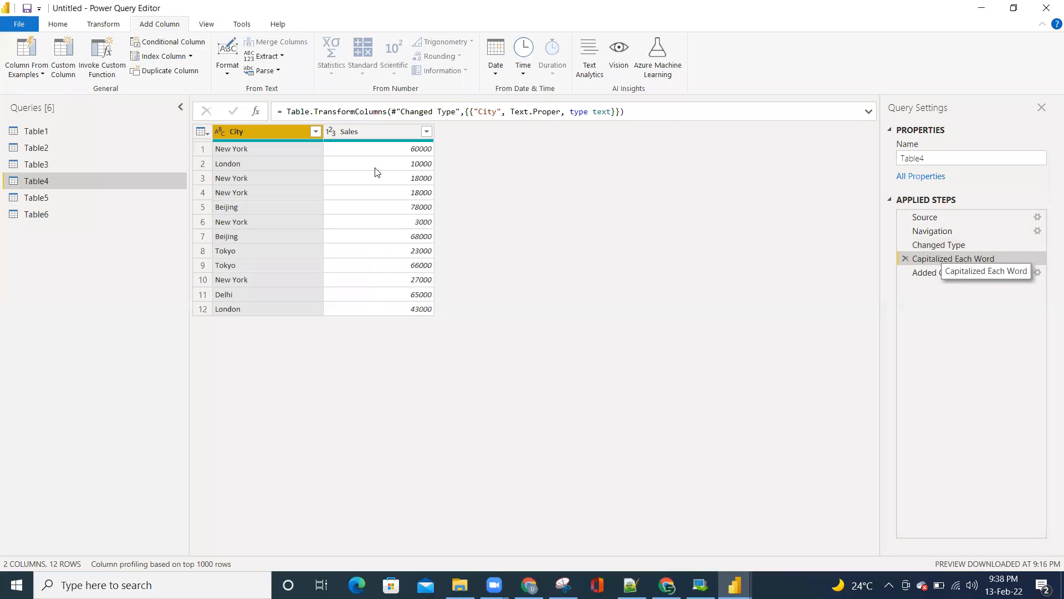
{"action": "left_click", "coordinate": [937, 273]}
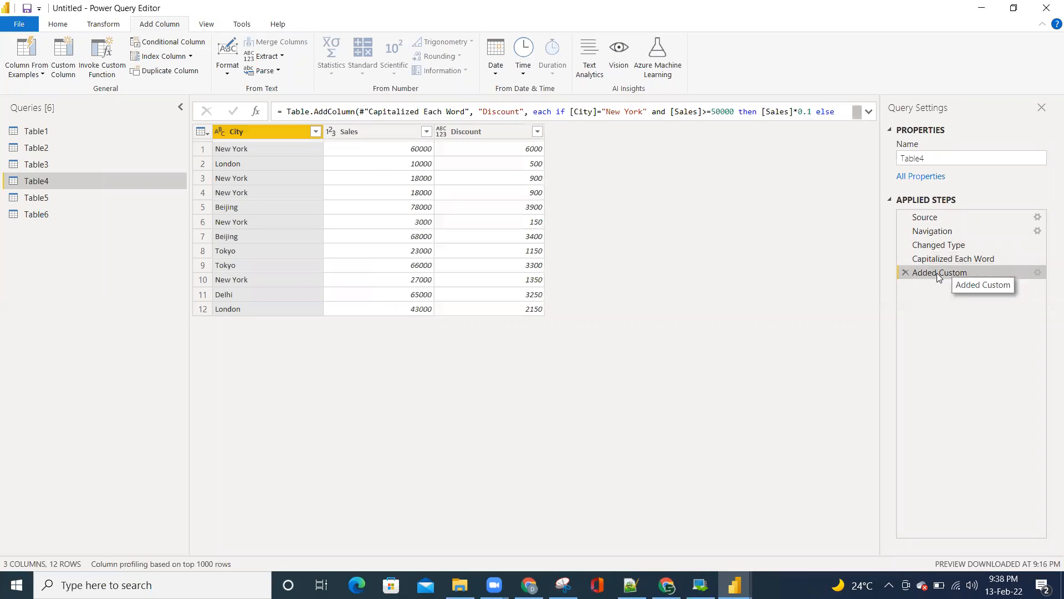
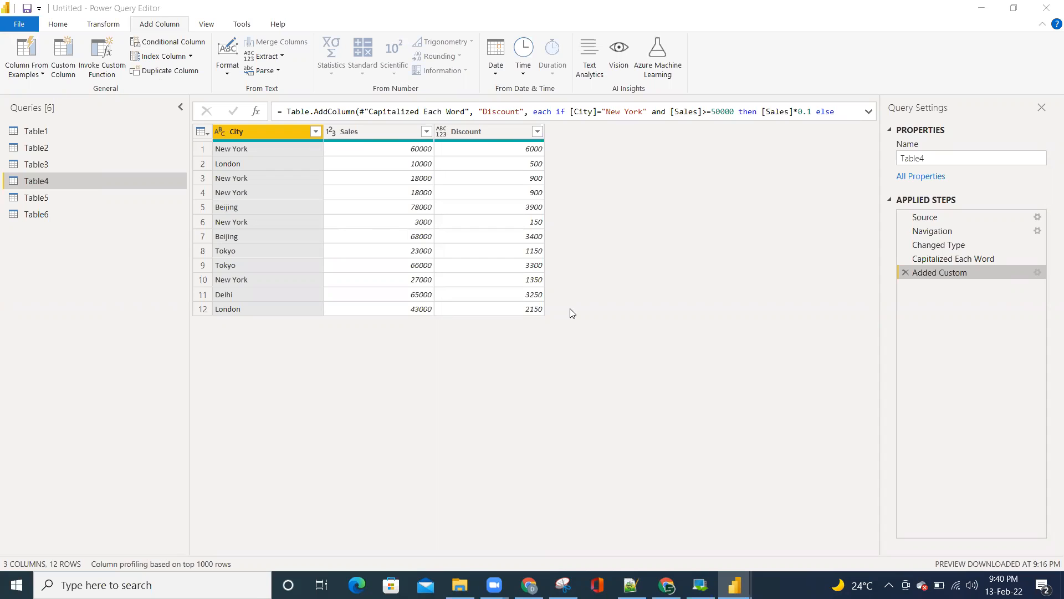
Open the Table5 query, then switch to the Raw Data Files folder in File Explorer and open the 17 If Conditions workbook
{"action": "left_click", "coordinate": [34, 197]}
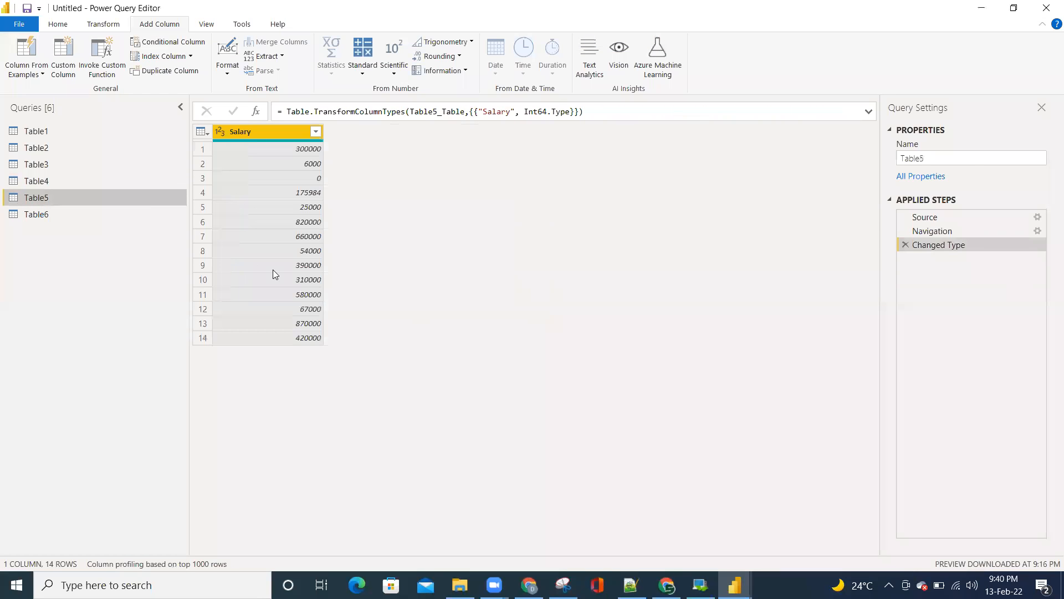
{"action": "key", "text": "alt+Tab"}
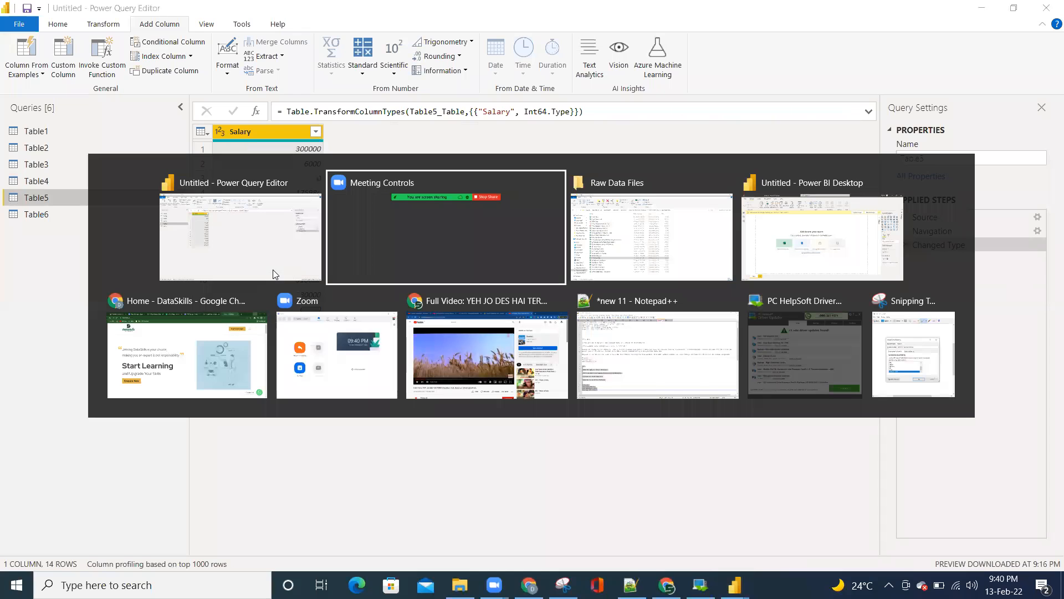
{"action": "key", "text": "alt+Tab"}
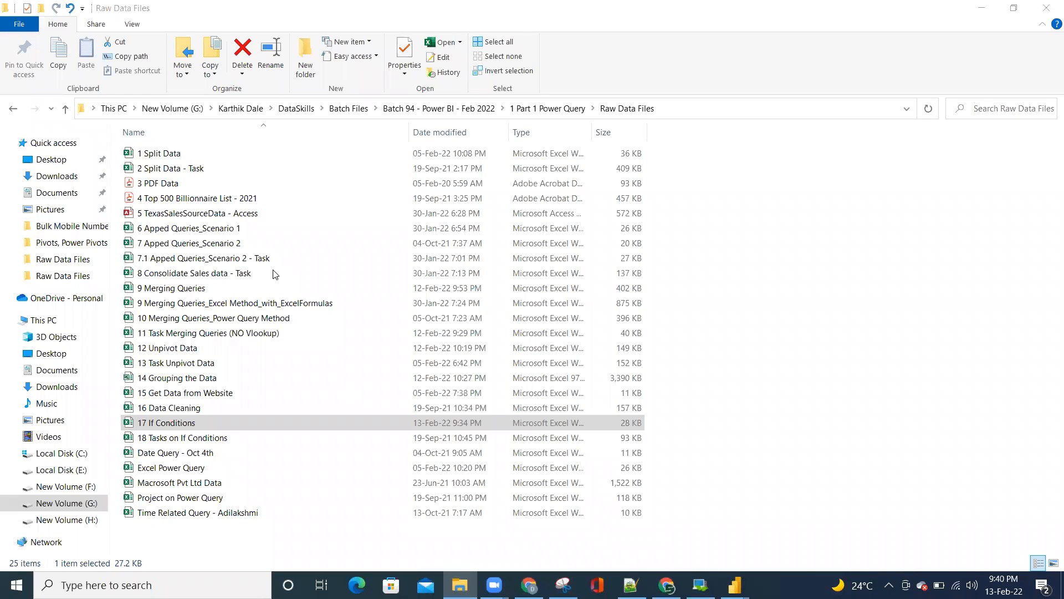
{"action": "double_click", "coordinate": [221, 423]}
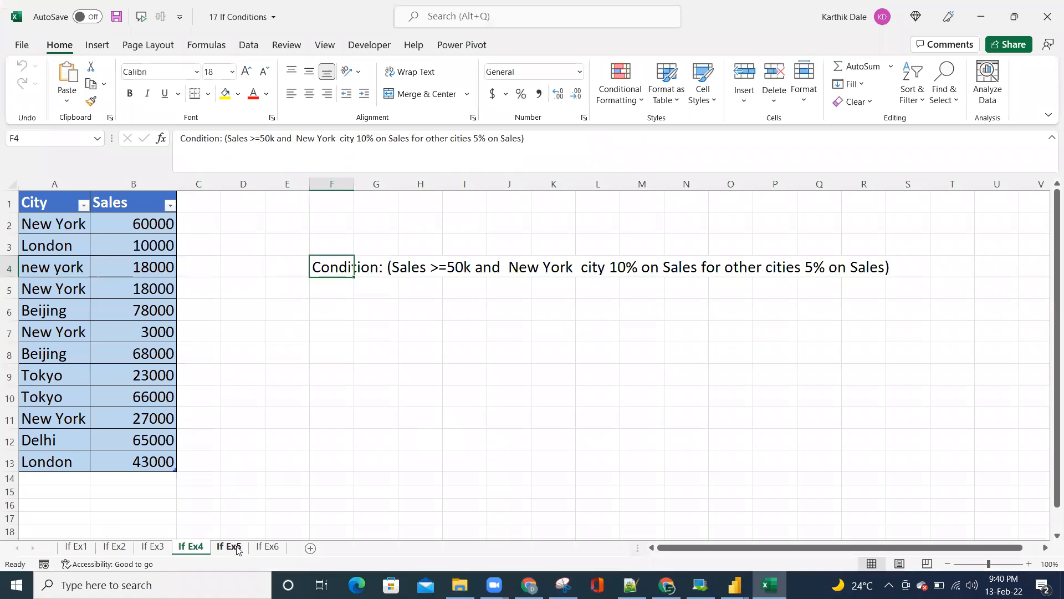
Open the If Ex5 sheet and examine the Salary column and the salary range conditions with their grades
{"action": "left_click", "coordinate": [229, 547]}
{"action": "left_click_drag", "start_coordinate": [58, 224], "coordinate": [58, 505]}
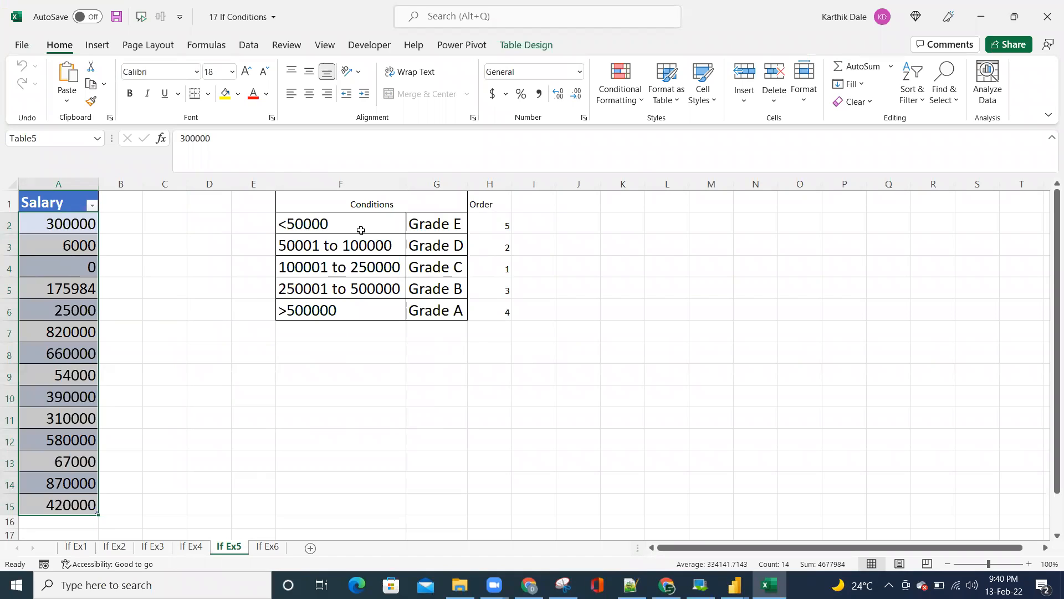
{"action": "left_click", "coordinate": [330, 223]}
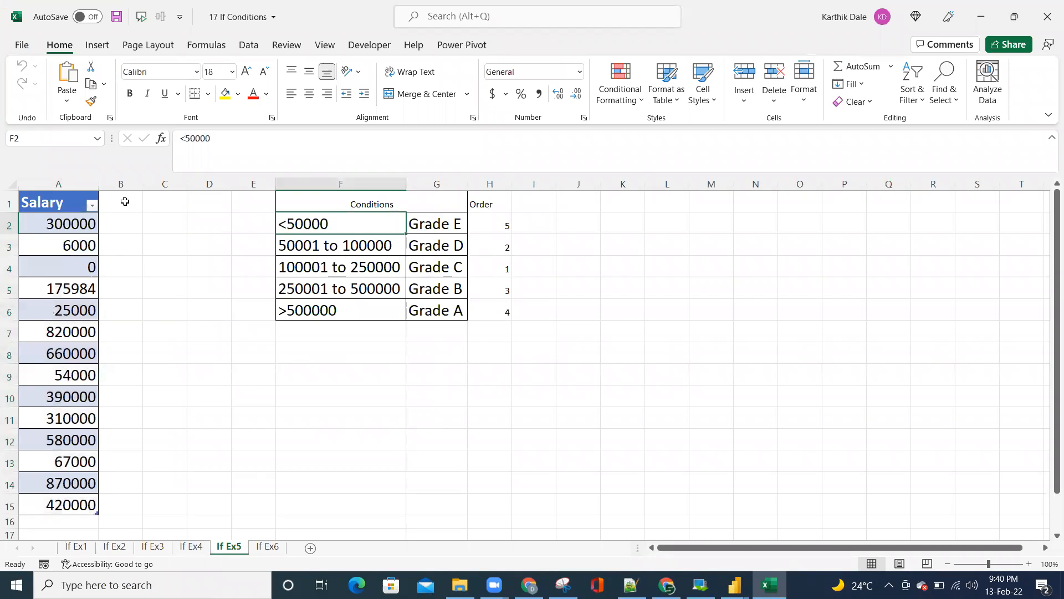
{"action": "left_click_drag", "start_coordinate": [123, 202], "coordinate": [124, 305]}
{"action": "left_click", "coordinate": [449, 224]}
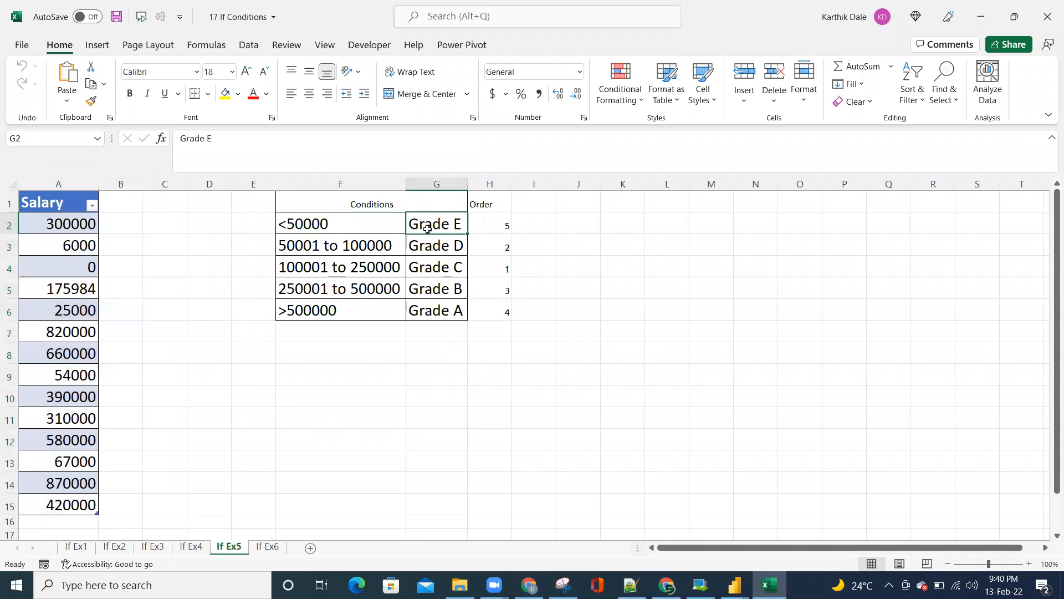
{"action": "left_click", "coordinate": [306, 246]}
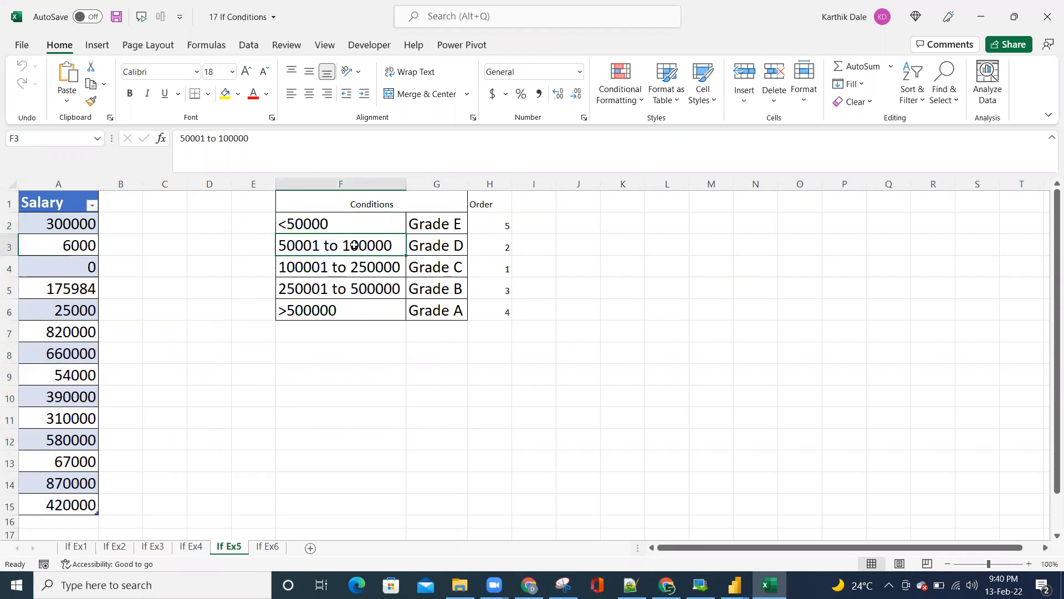
{"action": "left_click", "coordinate": [444, 243]}
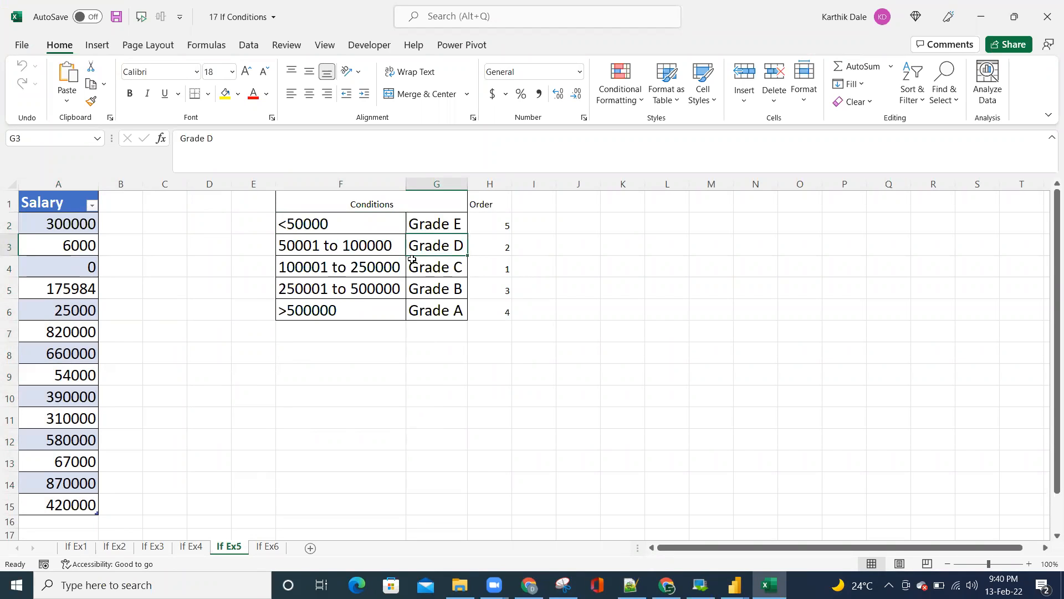
{"action": "left_click_drag", "start_coordinate": [355, 227], "coordinate": [425, 314]}
Apply all borders to the Conditions and Order table in F1:H6
{"action": "left_click_drag", "start_coordinate": [379, 205], "coordinate": [484, 317]}
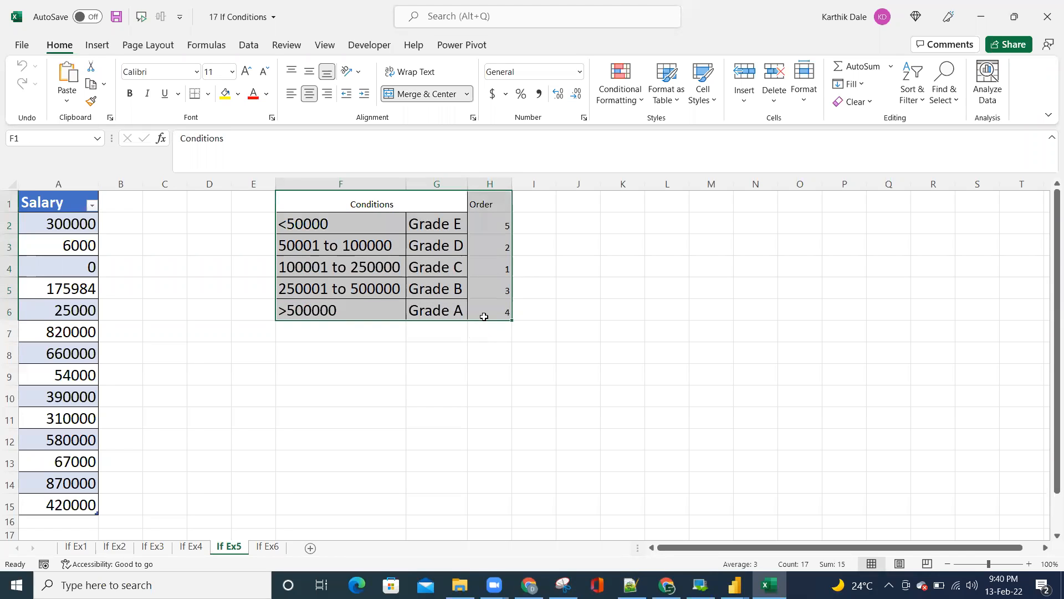
{"action": "key", "text": "alt+h"}
{"action": "key", "text": "b"}
{"action": "key", "text": "a"}
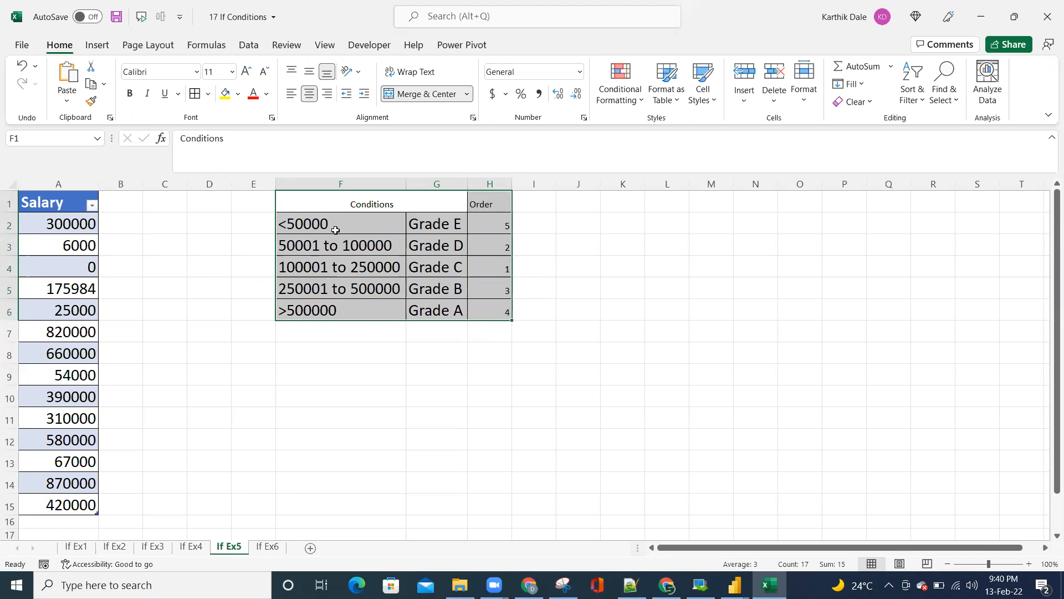
{"action": "left_click_drag", "start_coordinate": [335, 230], "coordinate": [335, 310]}
{"action": "left_click_drag", "start_coordinate": [456, 228], "coordinate": [454, 305]}
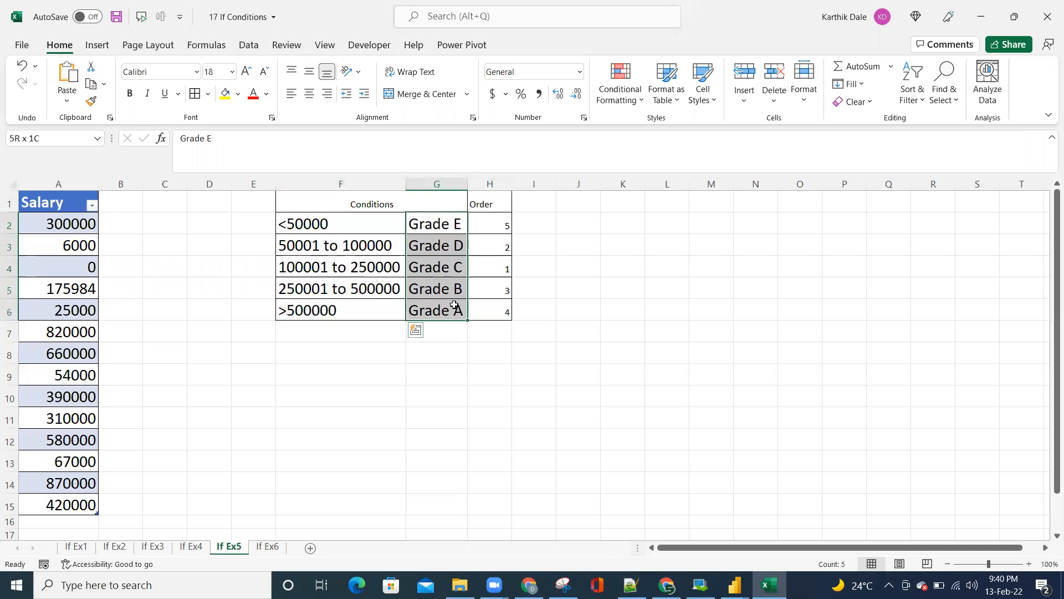
{"action": "left_click_drag", "start_coordinate": [111, 202], "coordinate": [106, 441]}
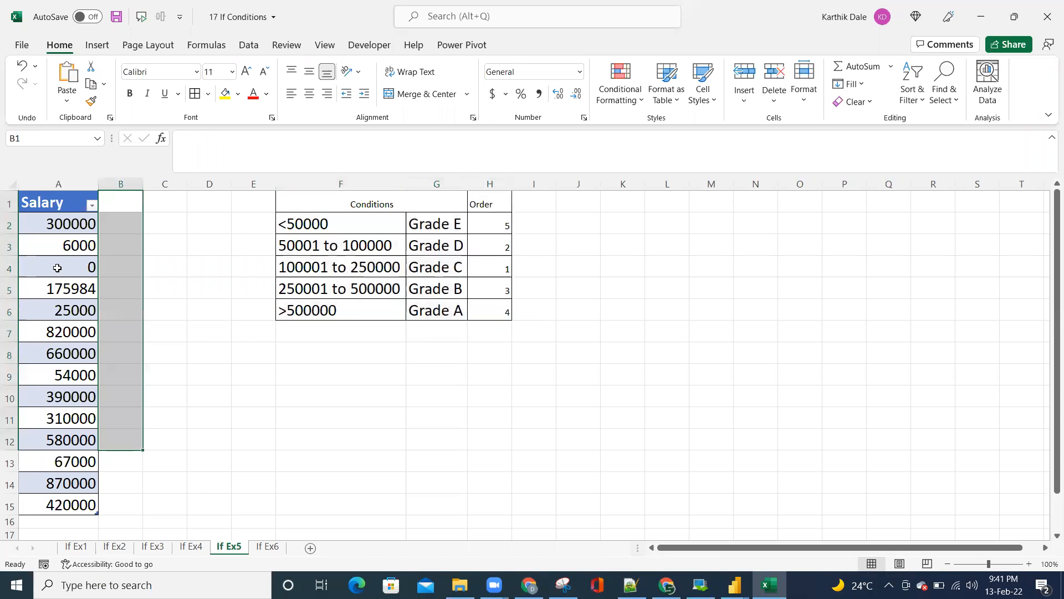
{"action": "left_click", "coordinate": [57, 267]}
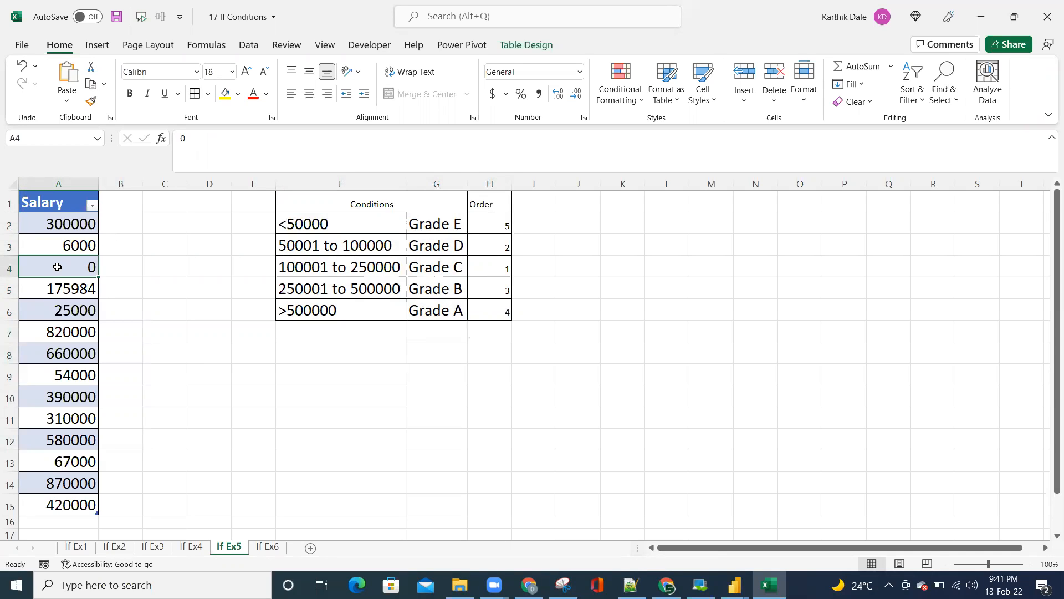
Enter the notes "1. Condition Column" in J2 and "2. Custom Column" in J3
{"action": "left_click", "coordinate": [575, 225]}
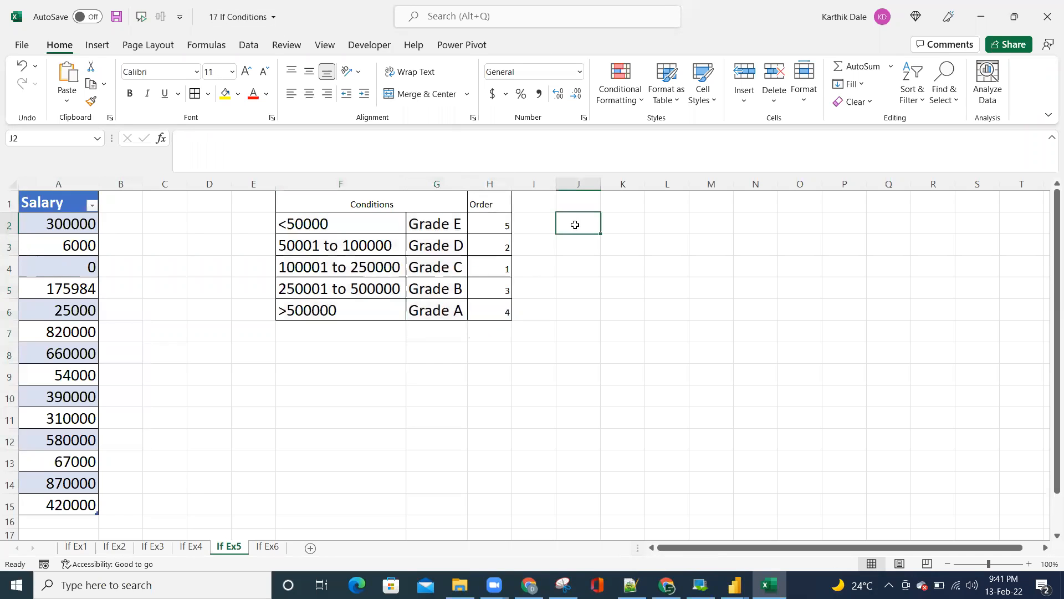
{"action": "type", "text": "1"}
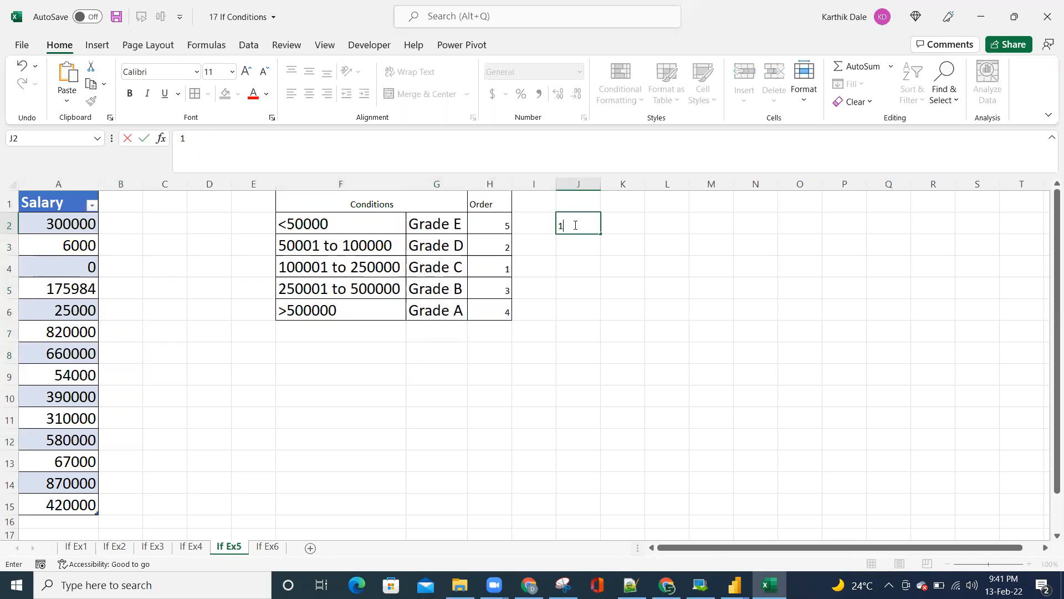
{"action": "type", "text": ". Condition Column"}
{"action": "key", "text": "Return"}
{"action": "type", "text": "2. Cu"}
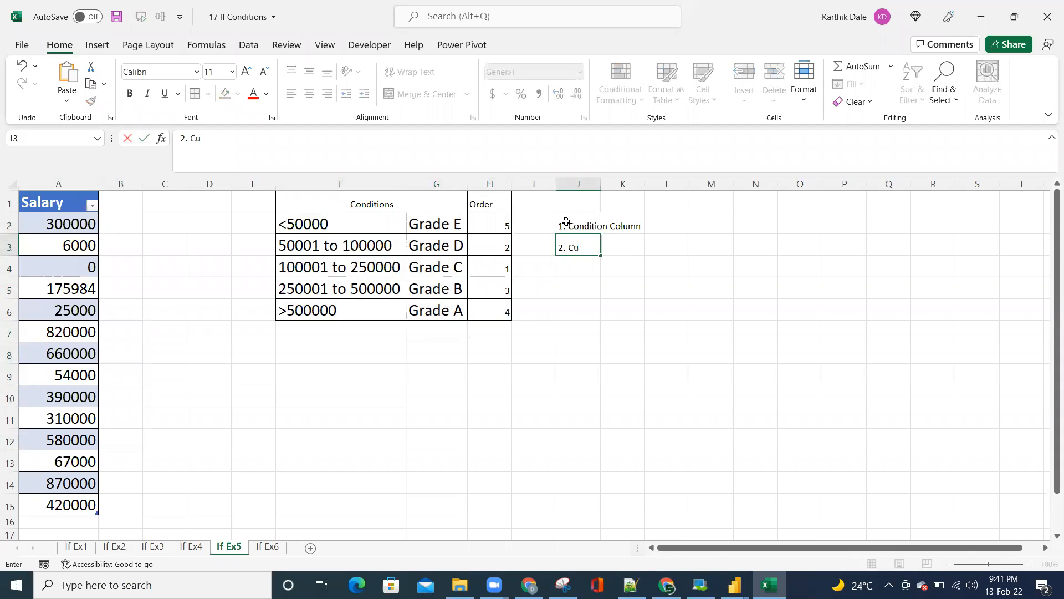
{"action": "type", "text": "stom Column"}
{"action": "key", "text": "Return"}
Examine the Order numbers against each salary range and grade, along with the two column method notes
{"action": "left_click", "coordinate": [563, 220]}
{"action": "key", "text": "Down"}
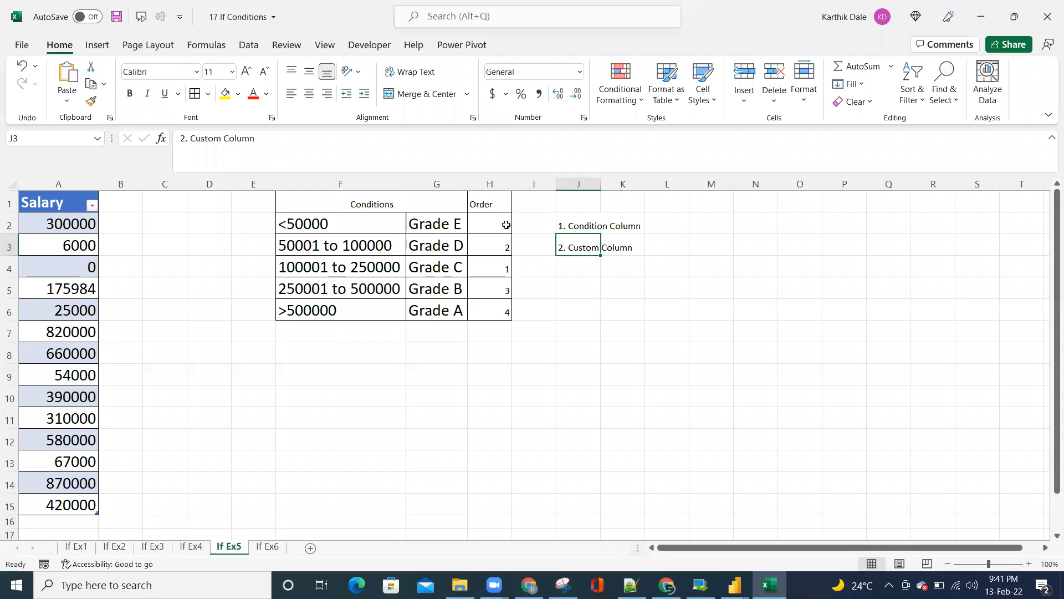
{"action": "mouse_move", "coordinate": [496, 226]}
{"action": "left_mouse_down"}
{"action": "mouse_move", "coordinate": [497, 311]}
{"action": "mouse_move", "coordinate": [504, 222]}
{"action": "left_mouse_up"}
{"action": "left_click", "coordinate": [493, 296]}
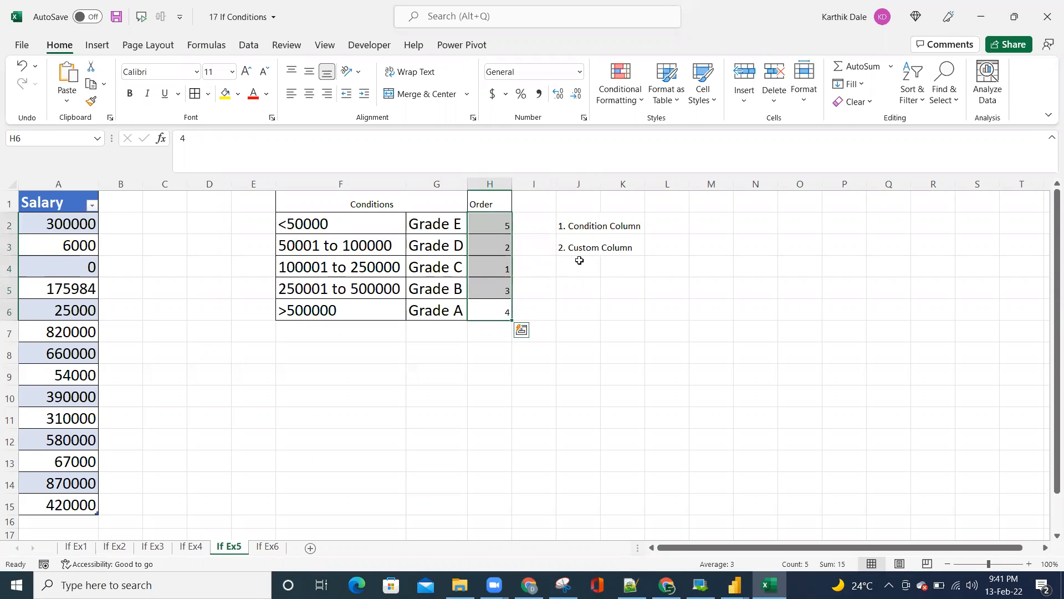
{"action": "left_click", "coordinate": [582, 250]}
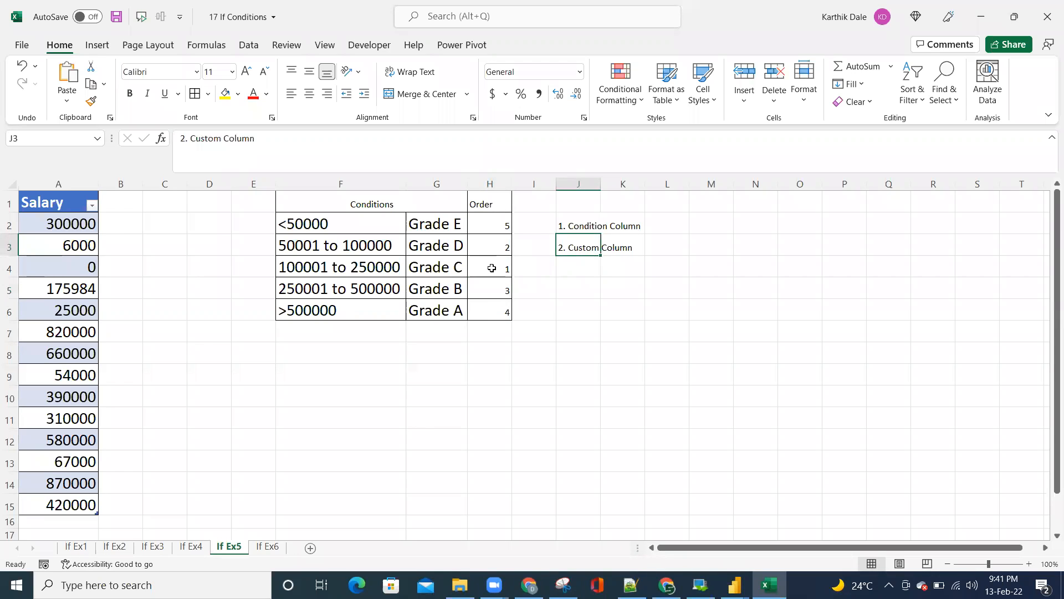
{"action": "left_click_drag", "start_coordinate": [370, 269], "coordinate": [493, 258]}
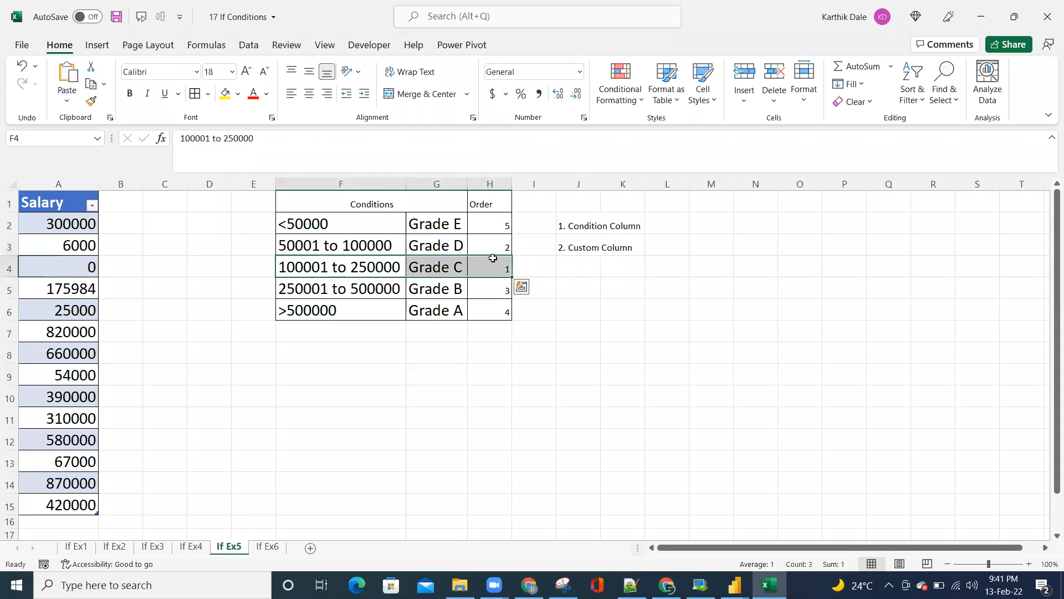
{"action": "left_click", "coordinate": [496, 246]}
{"action": "left_click_drag", "start_coordinate": [366, 245], "coordinate": [474, 244]}
{"action": "left_click_drag", "start_coordinate": [392, 290], "coordinate": [487, 288]}
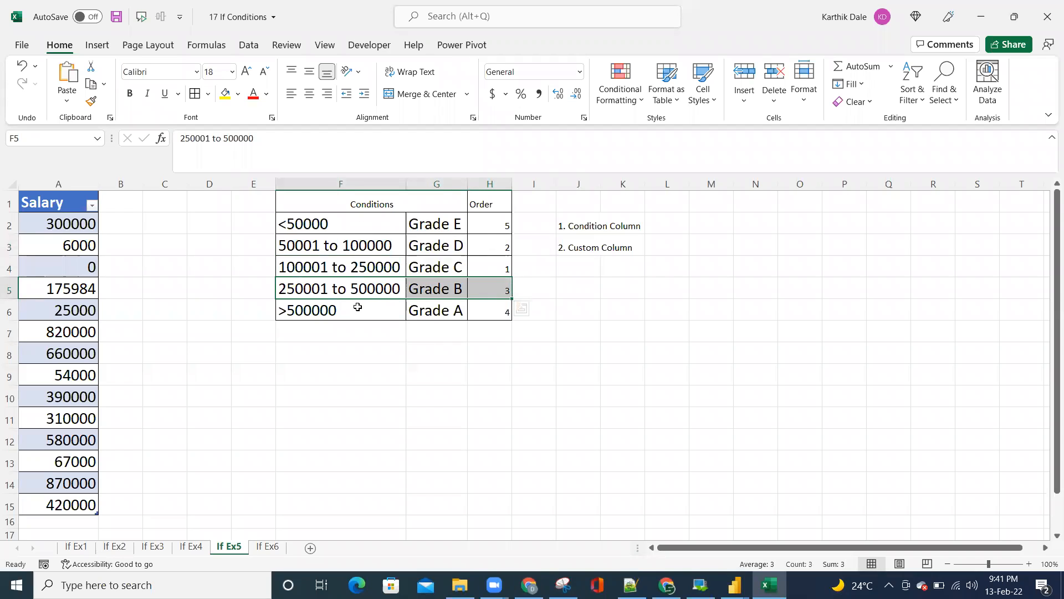
{"action": "left_click_drag", "start_coordinate": [503, 222], "coordinate": [503, 312]}
{"action": "left_click", "coordinate": [590, 247]}
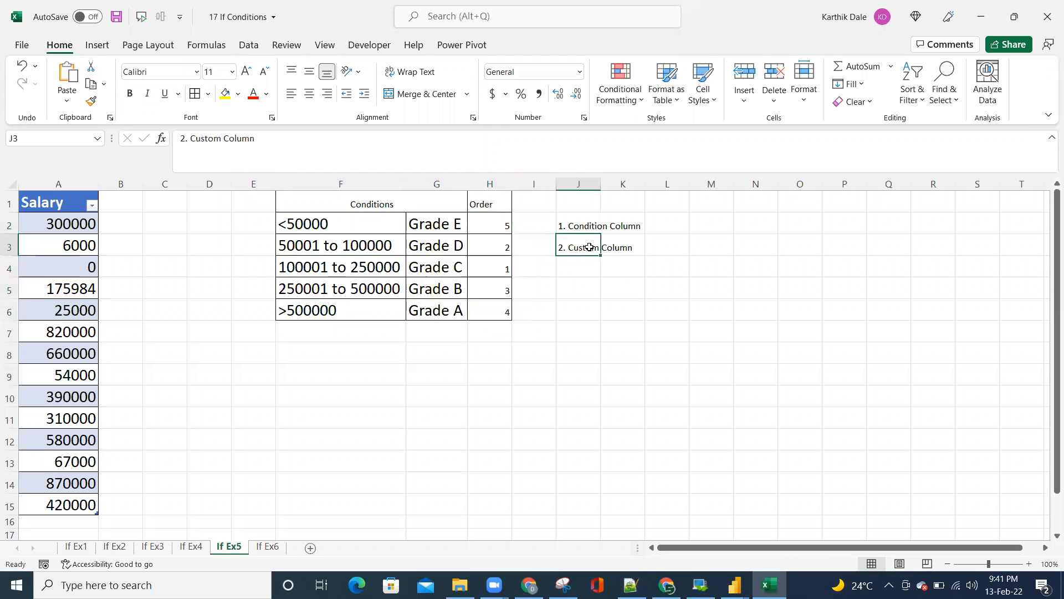
{"action": "left_click", "coordinate": [585, 221]}
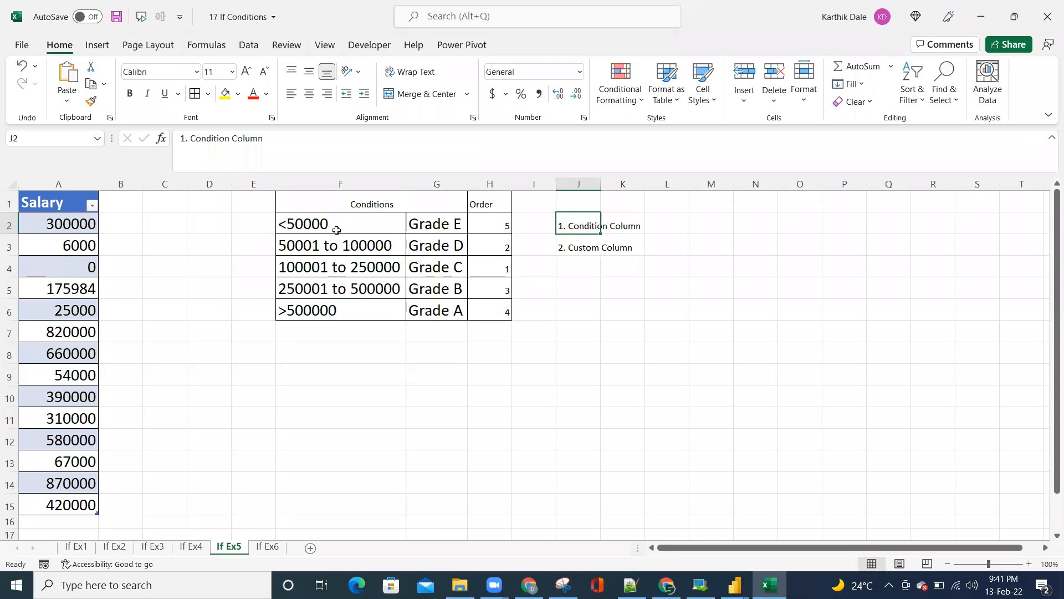
Switch to the Power Query Editor and start a new conditional column for Table5
{"action": "left_click", "coordinate": [734, 585]}
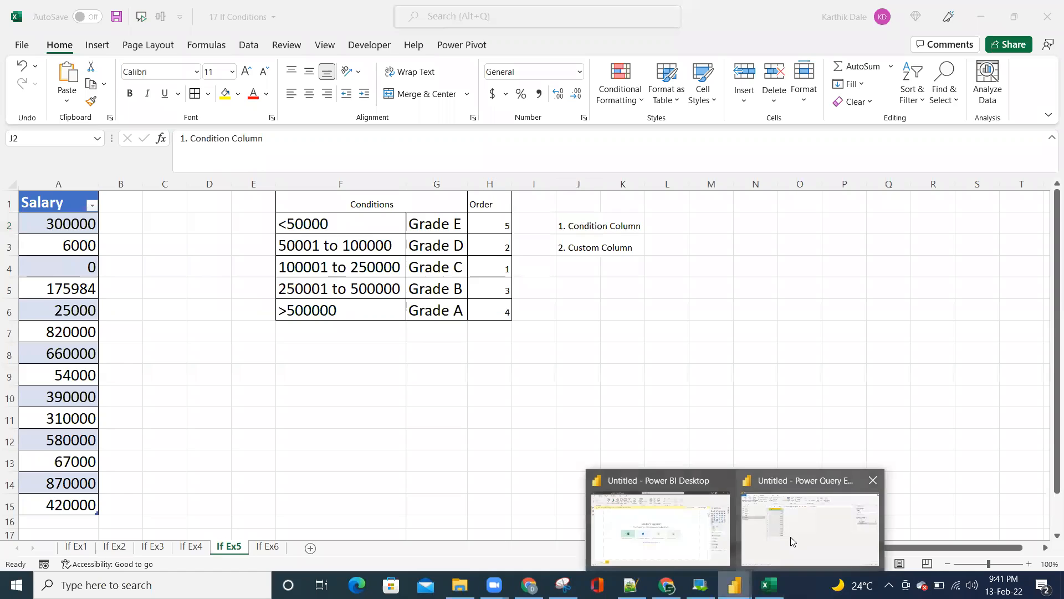
{"action": "left_click", "coordinate": [760, 559]}
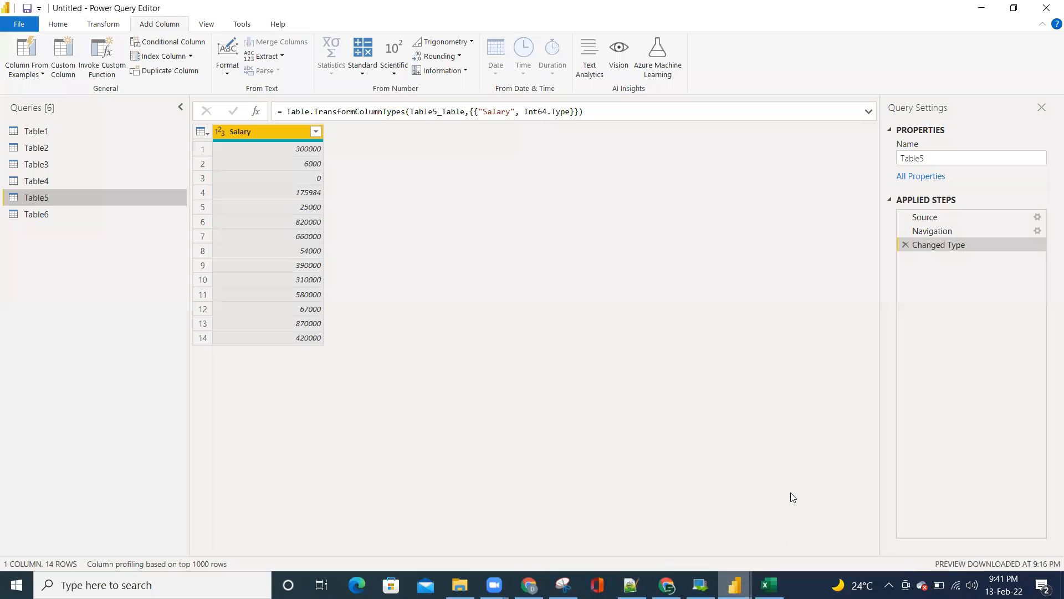
{"action": "left_click", "coordinate": [173, 42]}
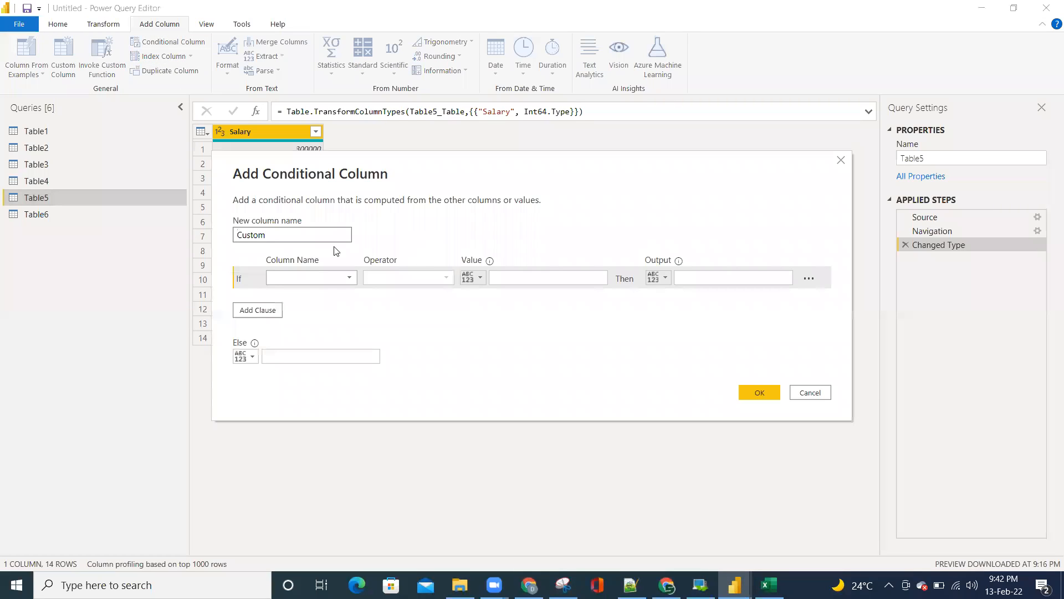
Set the first clause to output Grade E if Salary is less than 50000
{"action": "left_click", "coordinate": [715, 277]}
{"action": "left_click", "coordinate": [311, 277]}
{"action": "left_click", "coordinate": [320, 290]}
{"action": "left_click", "coordinate": [397, 280]}
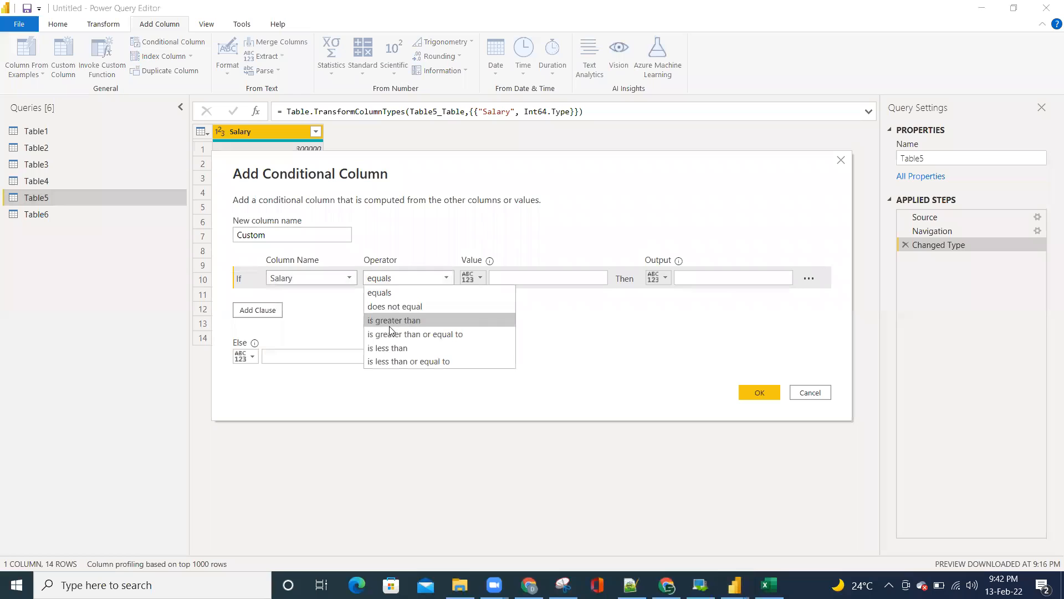
{"action": "left_click", "coordinate": [421, 348]}
{"action": "left_click", "coordinate": [509, 280]}
{"action": "type", "text": "50000"}
{"action": "key", "text": "Tab"}
{"action": "type", "text": "Grade E"}
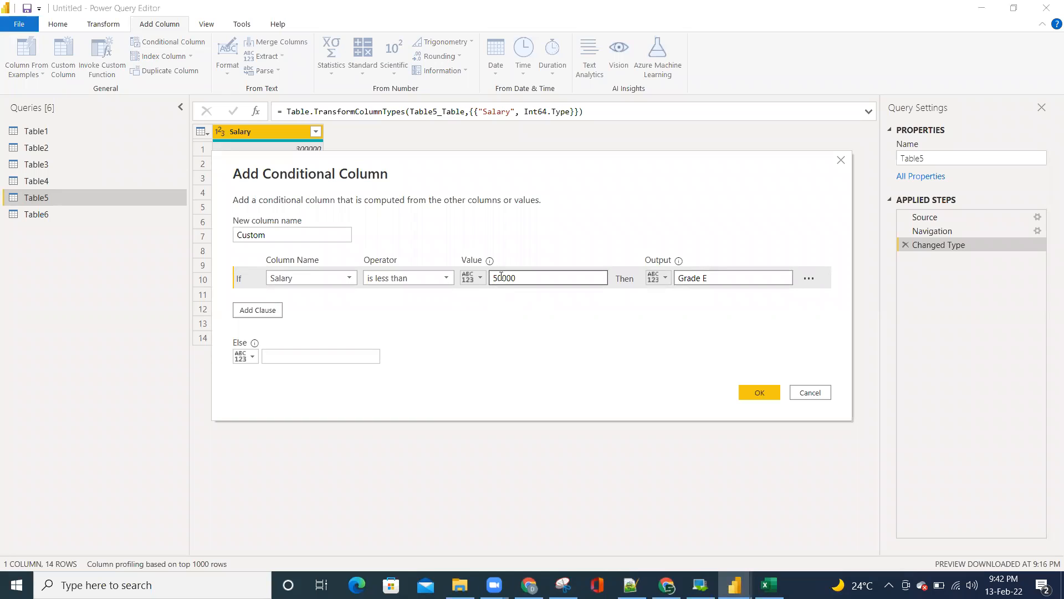
Add an else-if clause that outputs Grade D when Salary is less than or equal to 100000, checking the range in the workbook
{"action": "left_click", "coordinate": [258, 310]}
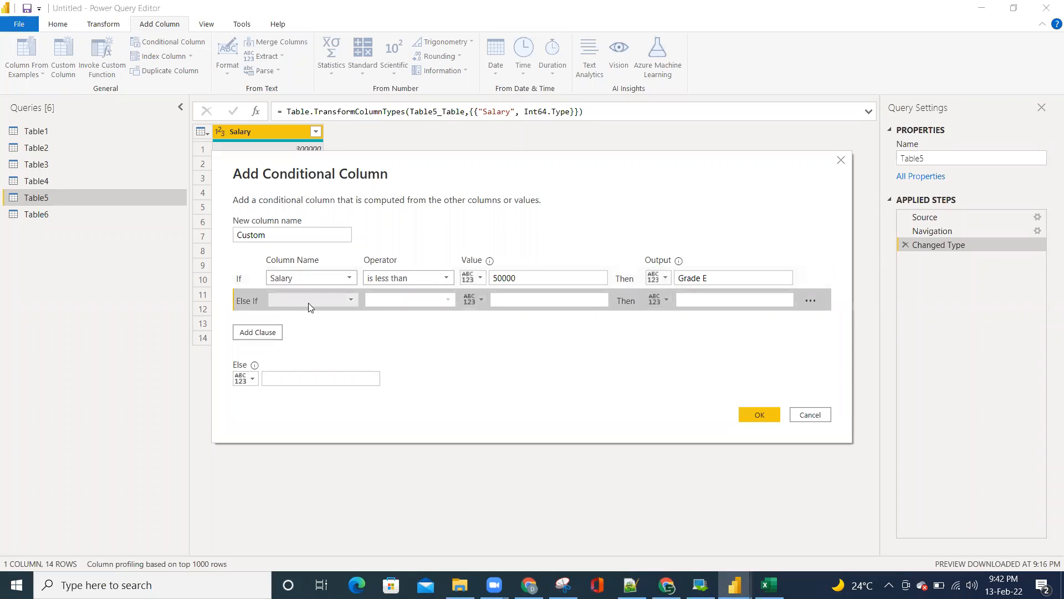
{"action": "left_click", "coordinate": [309, 300]}
{"action": "left_click", "coordinate": [343, 315]}
{"action": "left_click", "coordinate": [405, 300]}
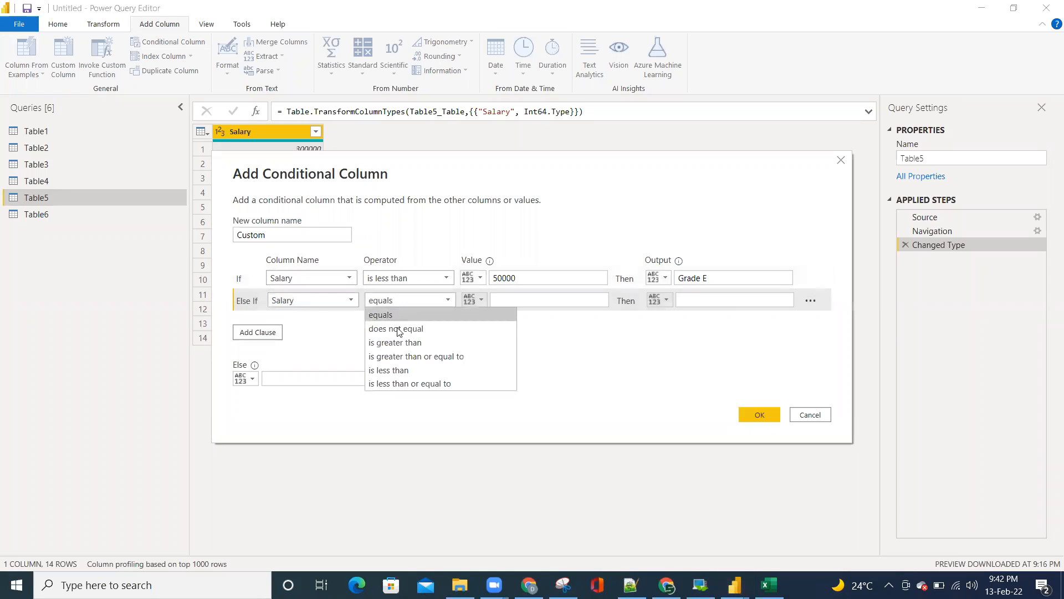
{"action": "left_click", "coordinate": [402, 383]}
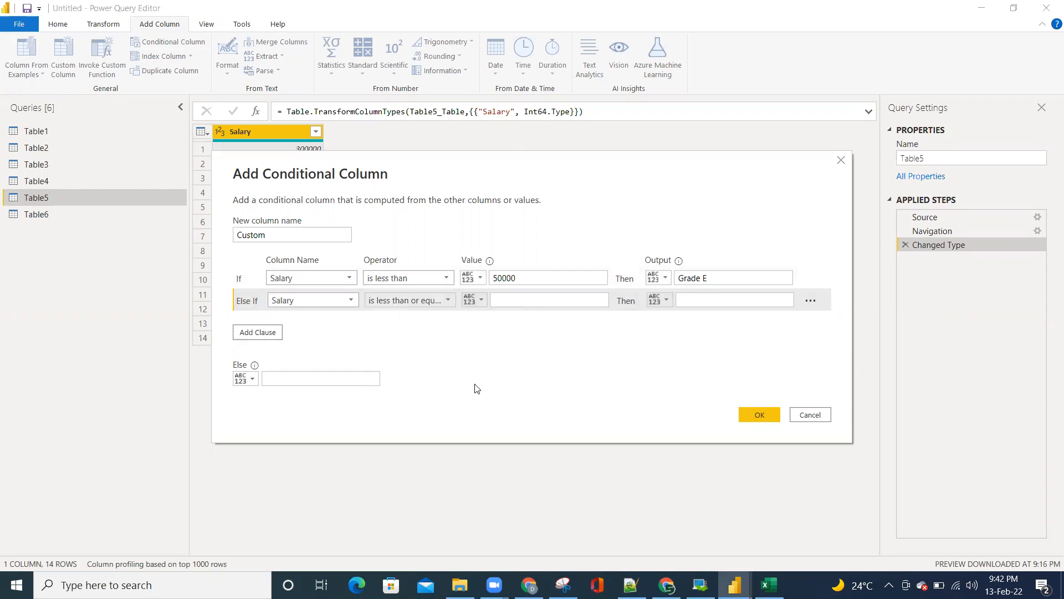
{"action": "key", "text": "alt+Tab"}
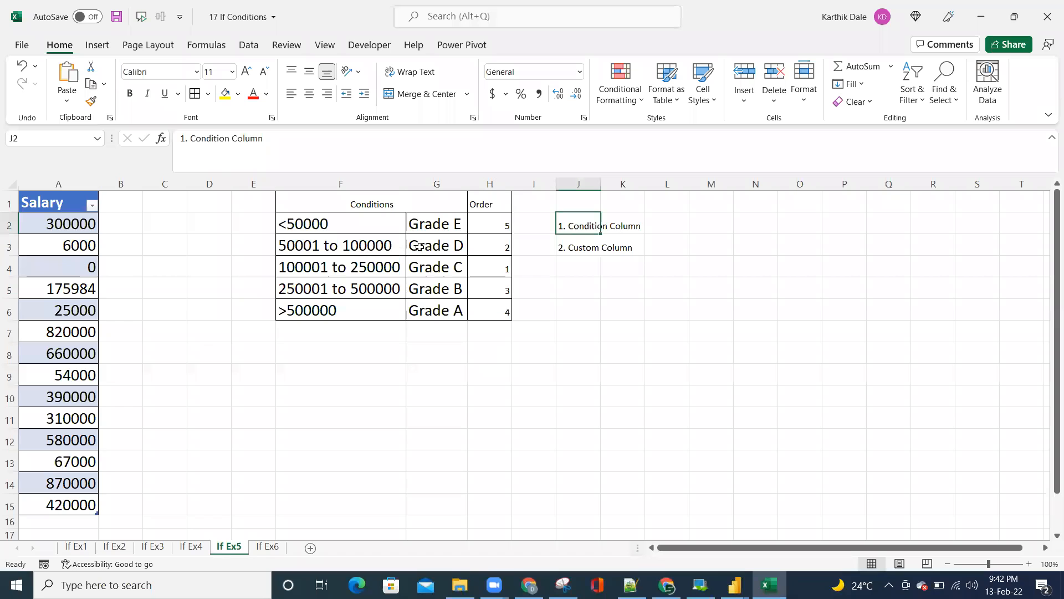
{"action": "key", "text": "alt+Tab"}
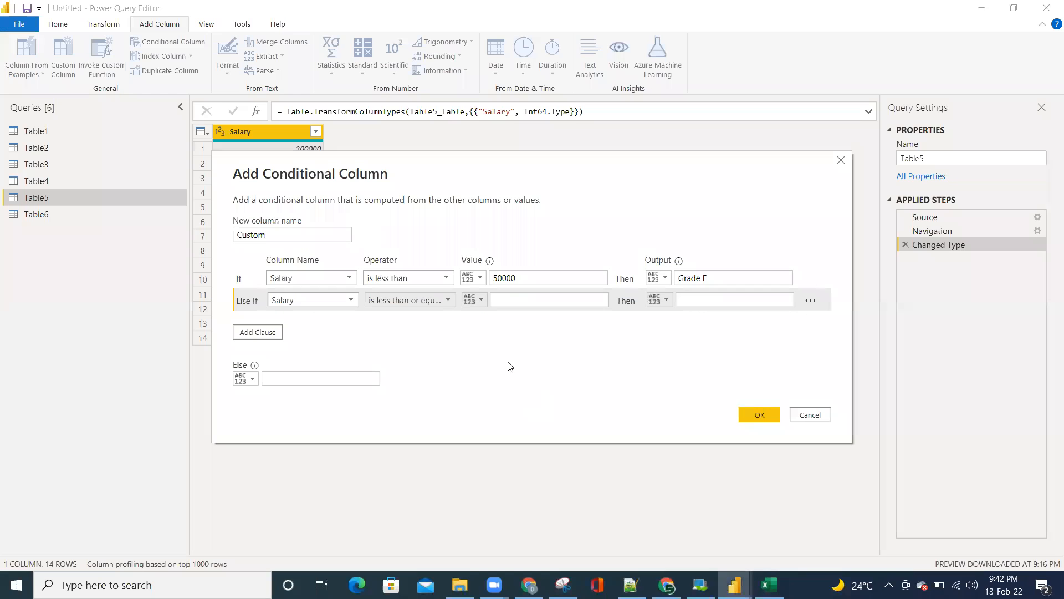
{"action": "left_click", "coordinate": [511, 300]}
{"action": "type", "text": "1"}
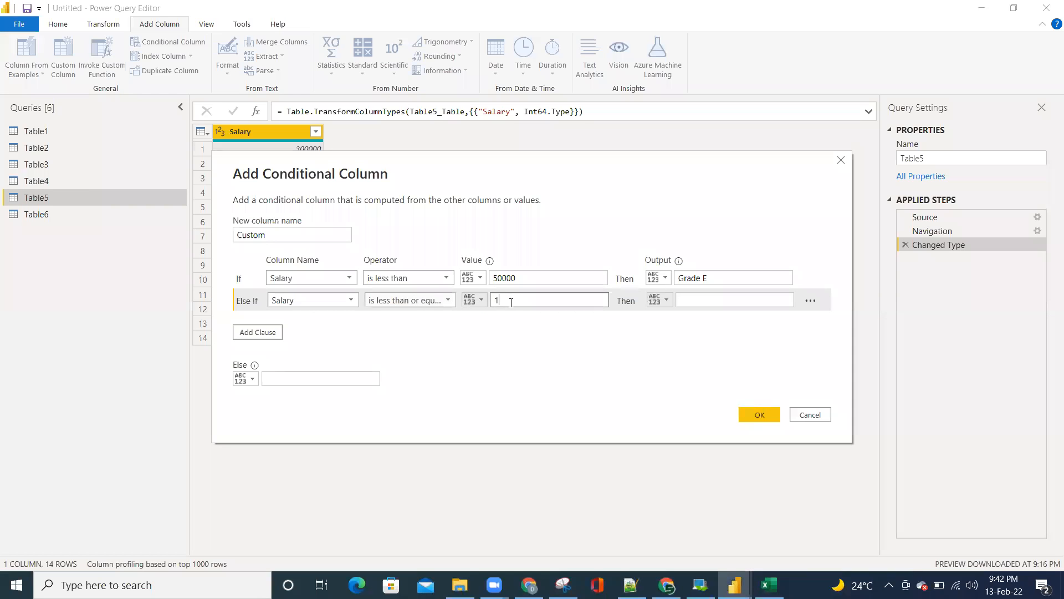
{"action": "type", "text": "00000"}
{"action": "key", "text": "Tab"}
{"action": "key", "text": "Tab"}
{"action": "type", "text": "Grade D"}
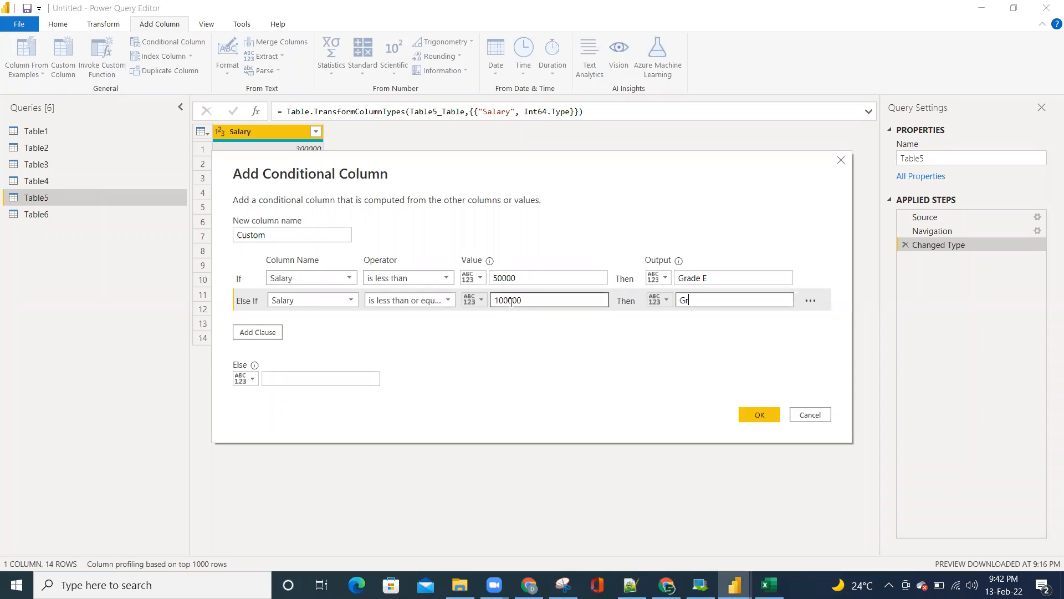
Add an else-if clause that outputs Grade C when Salary is less than or equal to 250000, checking the range in the workbook
{"action": "left_click", "coordinate": [258, 332]}
{"action": "left_click", "coordinate": [318, 320]}
{"action": "left_click", "coordinate": [309, 337]}
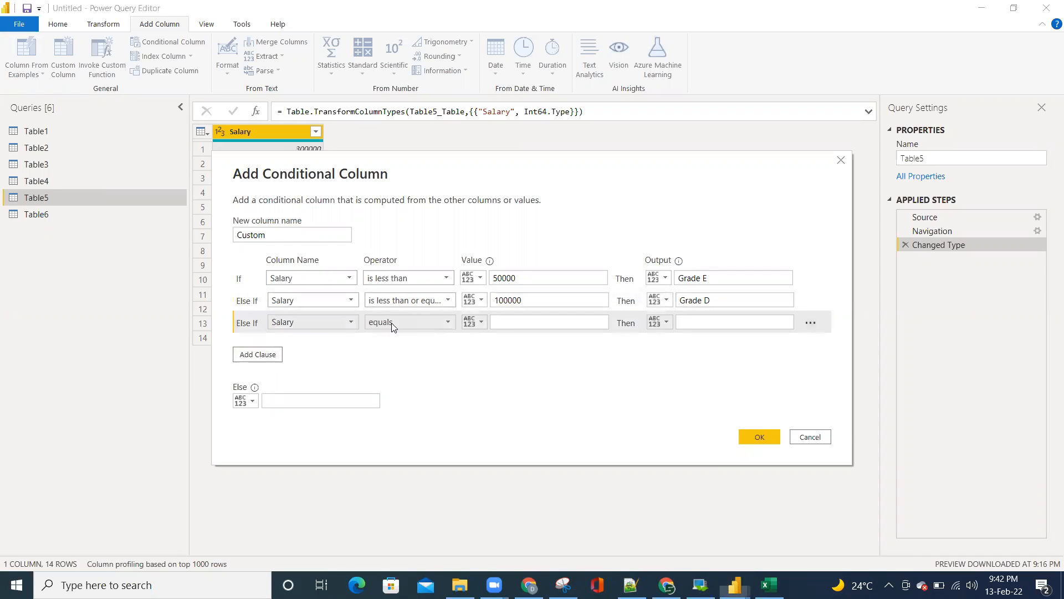
{"action": "left_click", "coordinate": [395, 321]}
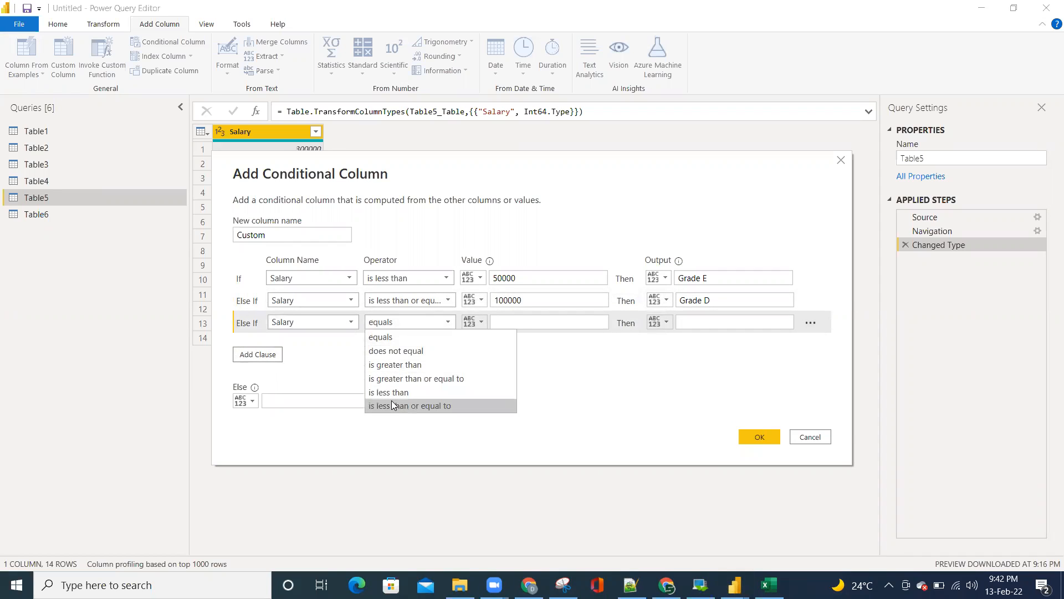
{"action": "left_click", "coordinate": [410, 405]}
{"action": "left_click", "coordinate": [506, 321]}
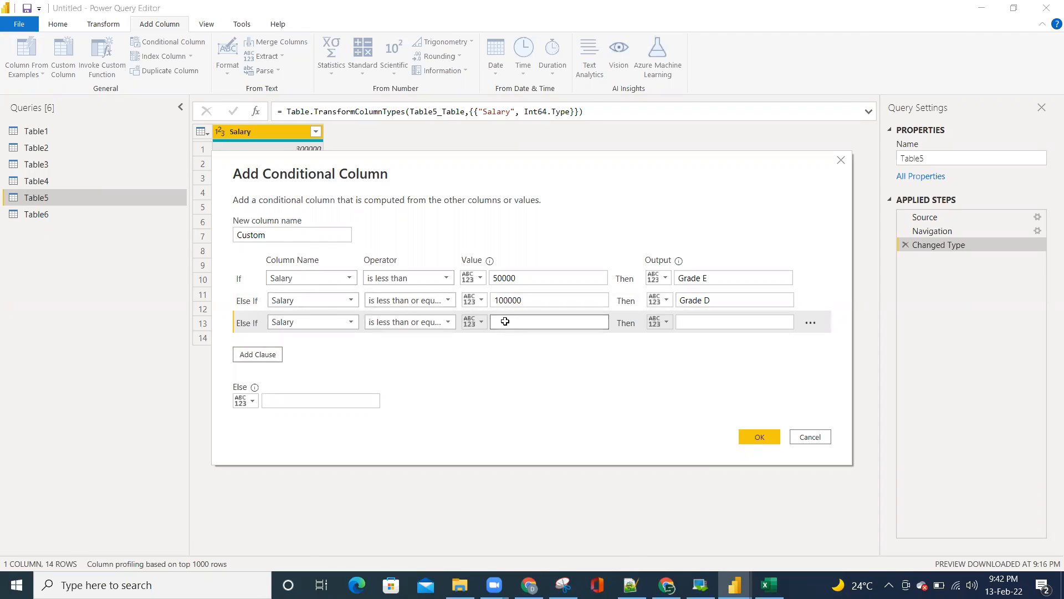
{"action": "key", "text": "alt+Tab"}
{"action": "key", "text": "alt+Tab"}
{"action": "left_click", "coordinate": [508, 321]}
{"action": "type", "text": "250000"}
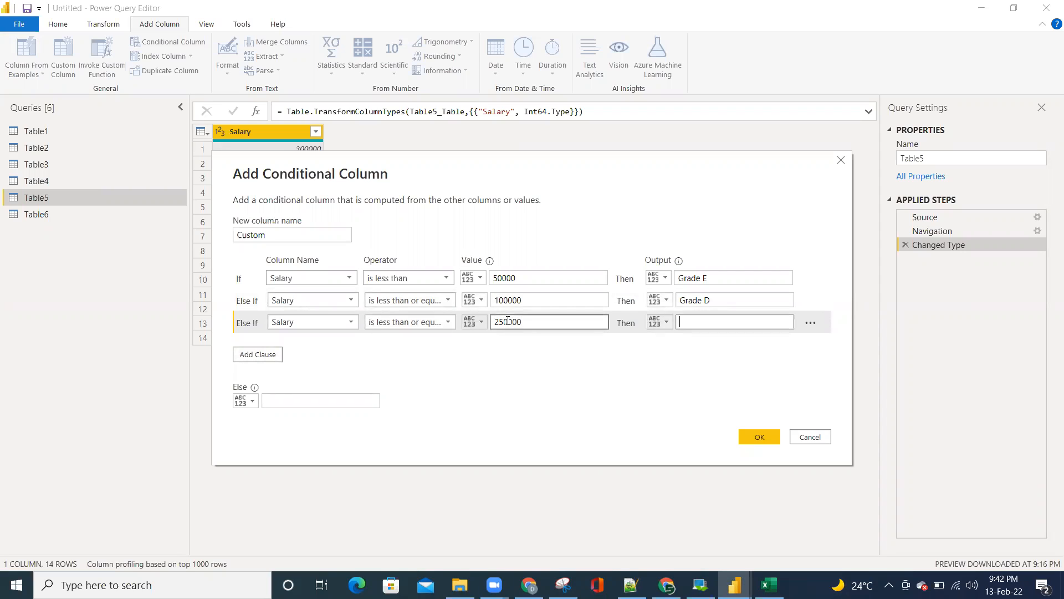
{"action": "type", "text": "Grade"}
Add an else-if clause that outputs Grade B when Salary is less than or equal to 500000, checking the range in the workbook
{"action": "left_click", "coordinate": [258, 354]}
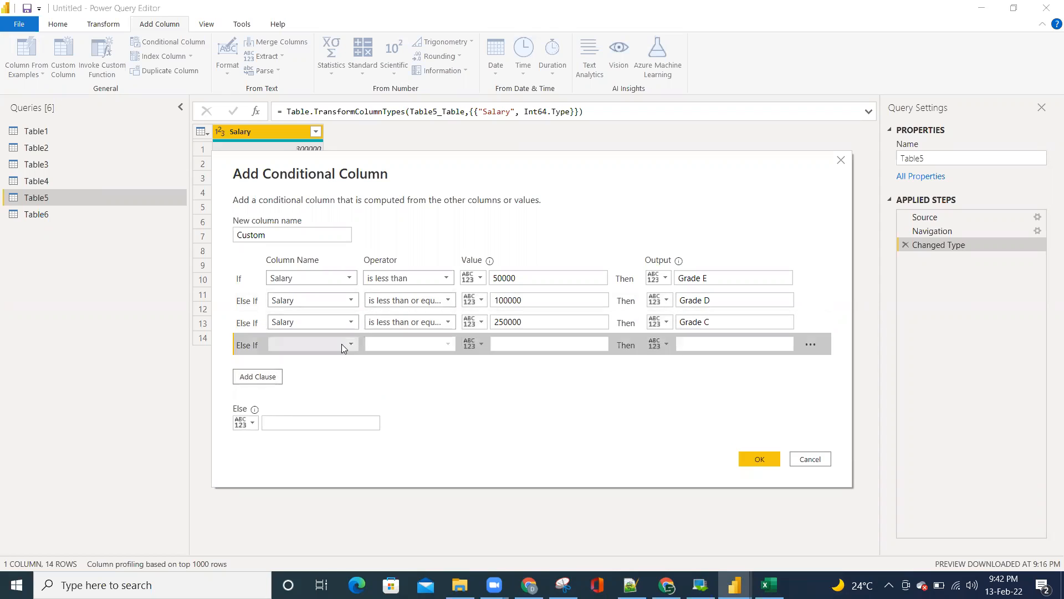
{"action": "left_click", "coordinate": [340, 344]}
{"action": "left_click", "coordinate": [315, 359]}
{"action": "left_click", "coordinate": [408, 344]}
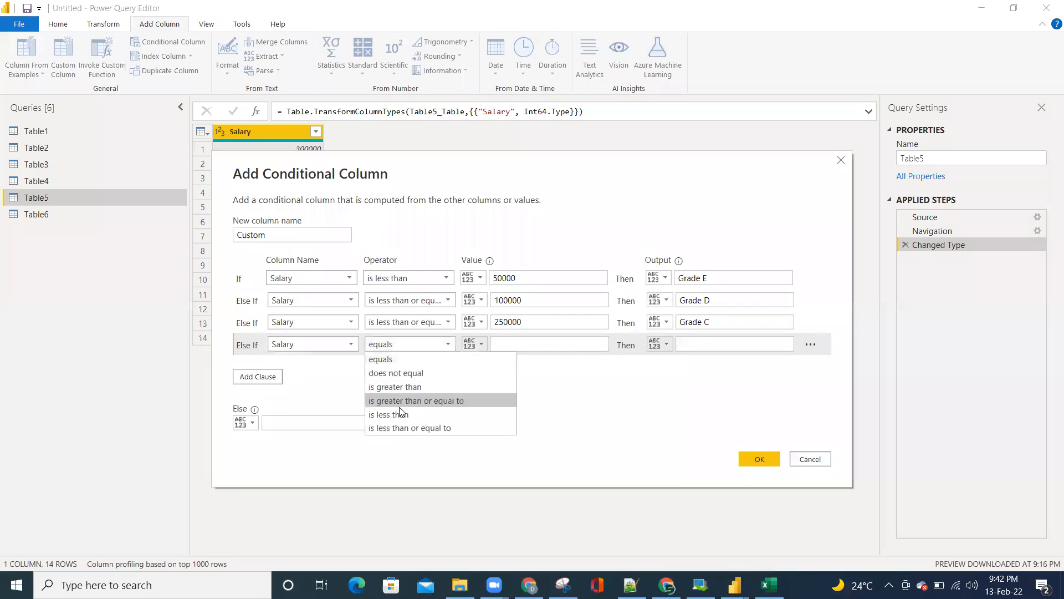
{"action": "left_click", "coordinate": [398, 427]}
{"action": "left_click", "coordinate": [515, 341]}
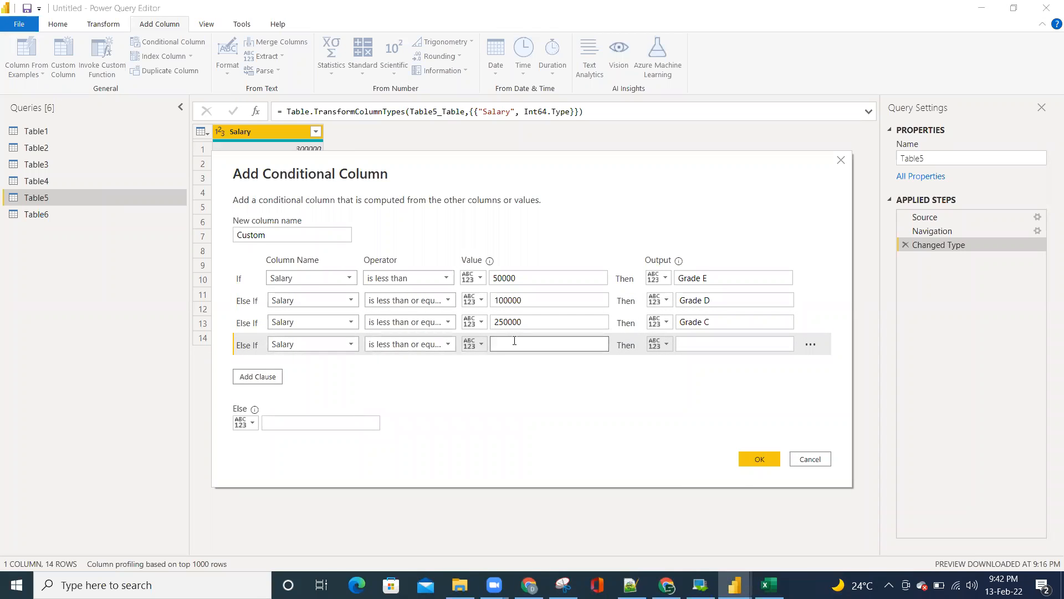
{"action": "key", "text": "alt+Tab"}
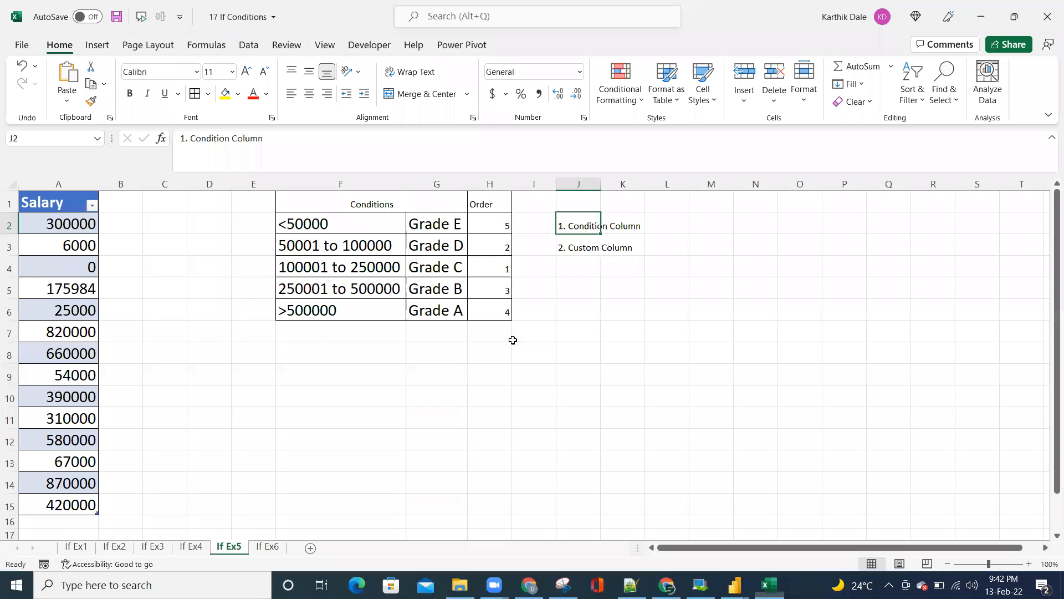
{"action": "key", "text": "alt+Tab"}
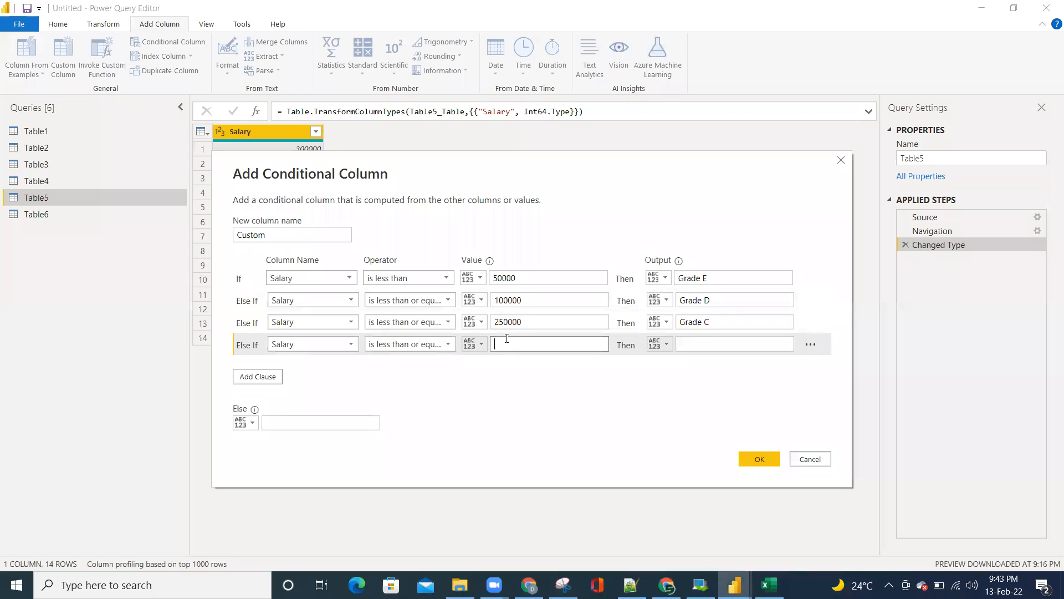
{"action": "type", "text": "500000"}
{"action": "key", "text": "Tab"}
{"action": "type", "text": "Grade B"}
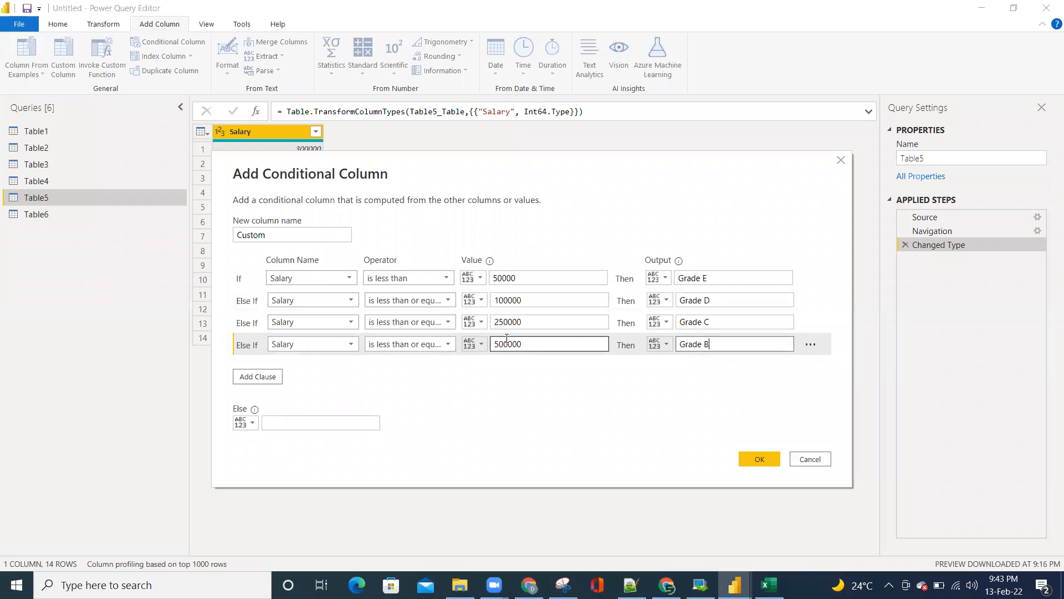
{"action": "left_click", "coordinate": [276, 423]}
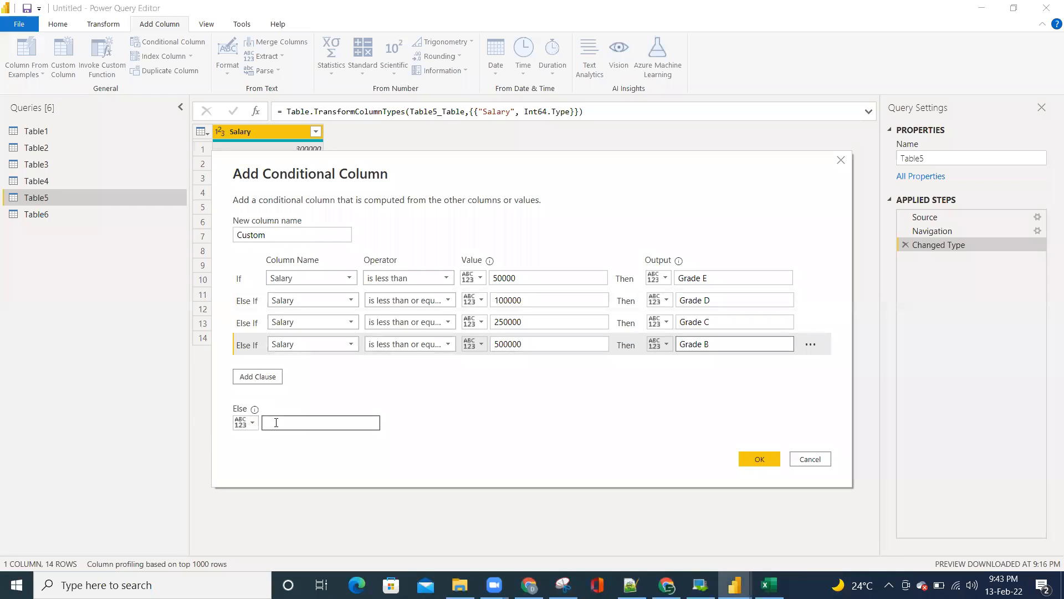
Add a final else-if clause that outputs Grade A when Salary is greater than 500000, and create the conditional column
{"action": "left_click", "coordinate": [258, 376]}
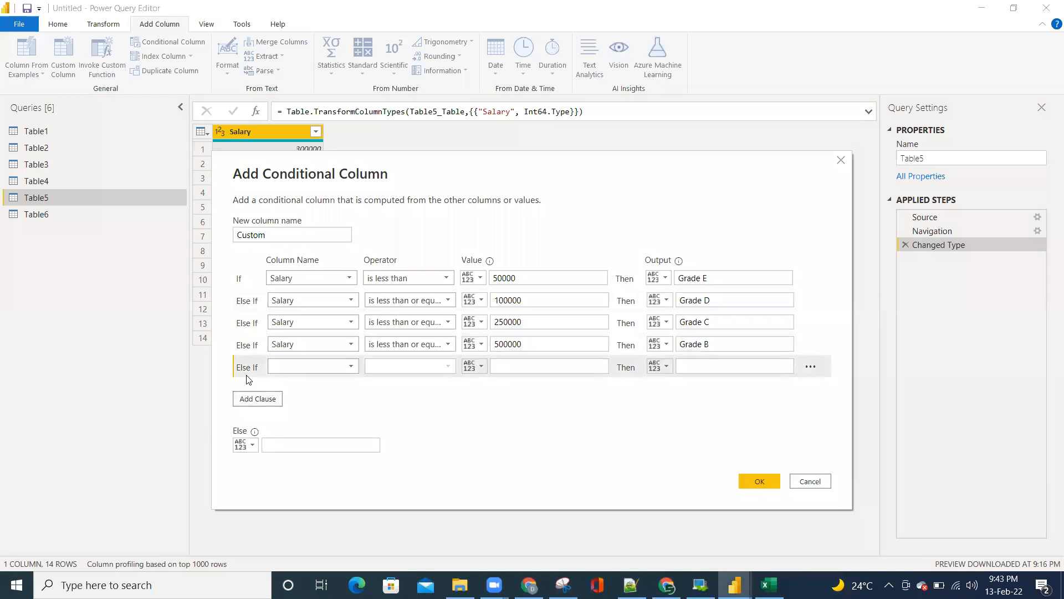
{"action": "left_click", "coordinate": [313, 367]}
{"action": "left_click", "coordinate": [315, 381]}
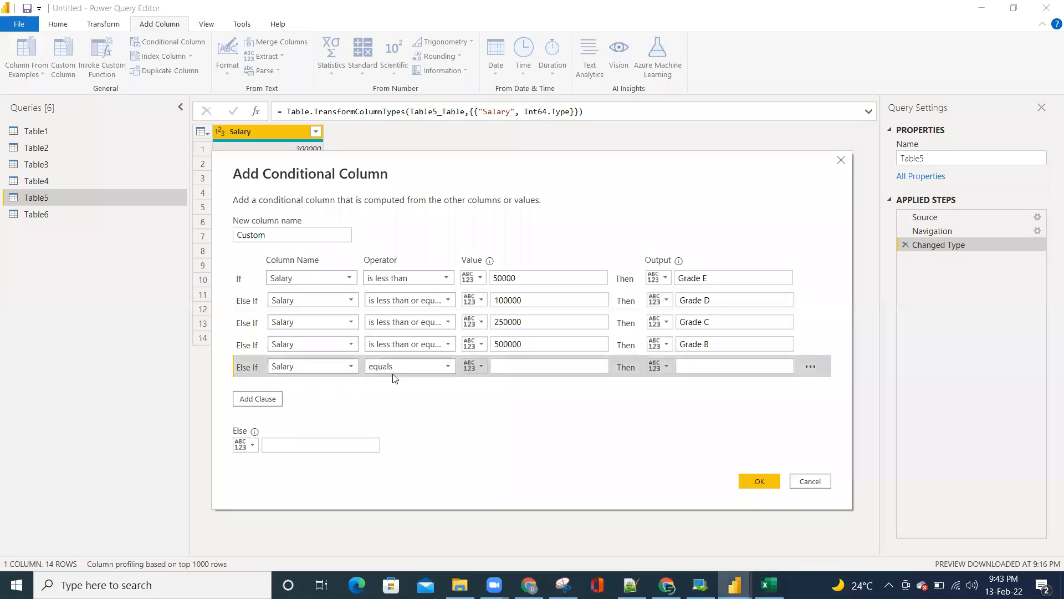
{"action": "left_click", "coordinate": [394, 368]}
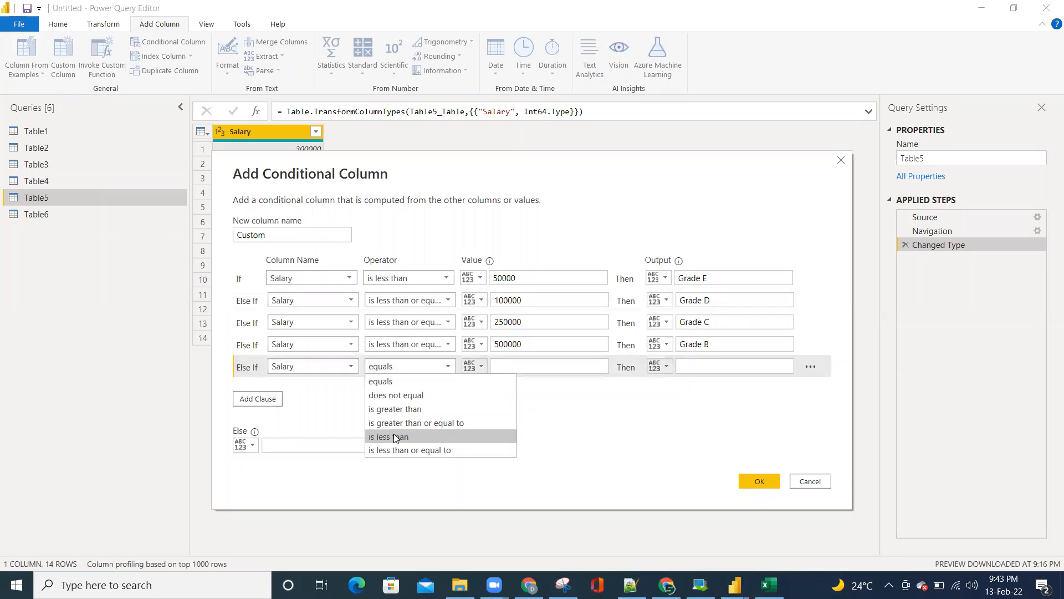
{"action": "left_click", "coordinate": [395, 409]}
{"action": "left_click", "coordinate": [511, 365]}
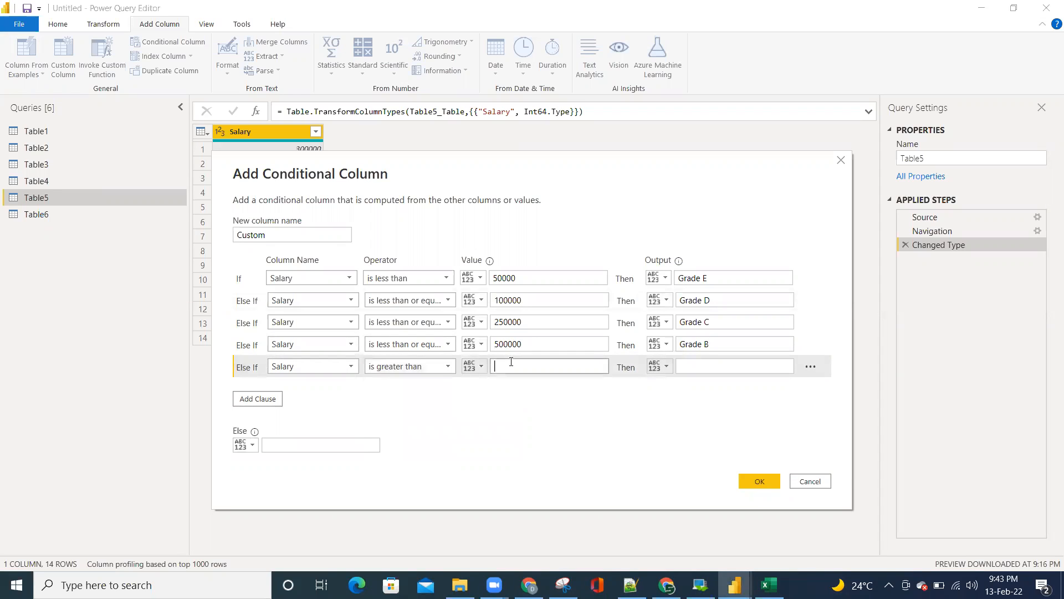
{"action": "type", "text": "500000"}
{"action": "left_click", "coordinate": [703, 370]}
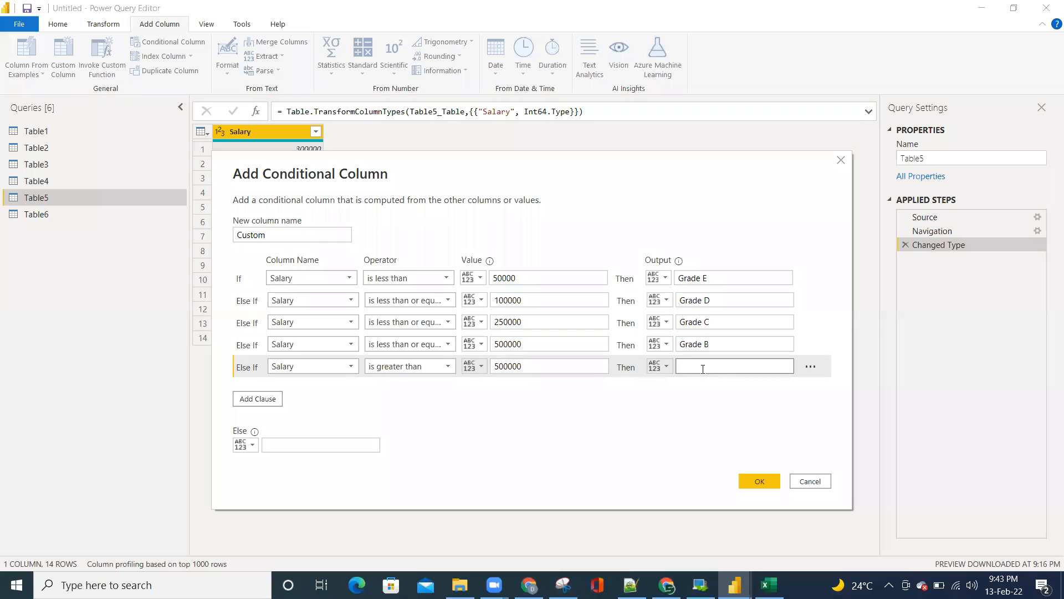
{"action": "type", "text": "Grade A"}
{"action": "left_click", "coordinate": [765, 480]}
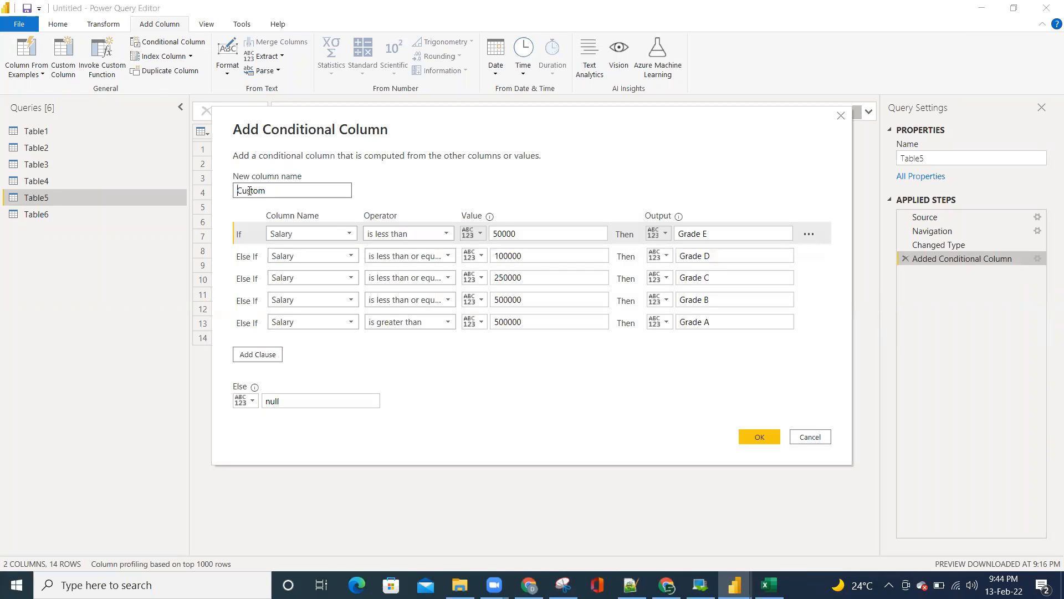
Rename the conditional grade column as Method1 in its column definition
{"action": "double_click", "coordinate": [249, 191]}
{"action": "type", "text": "Method1"}
{"action": "left_click", "coordinate": [761, 438]}
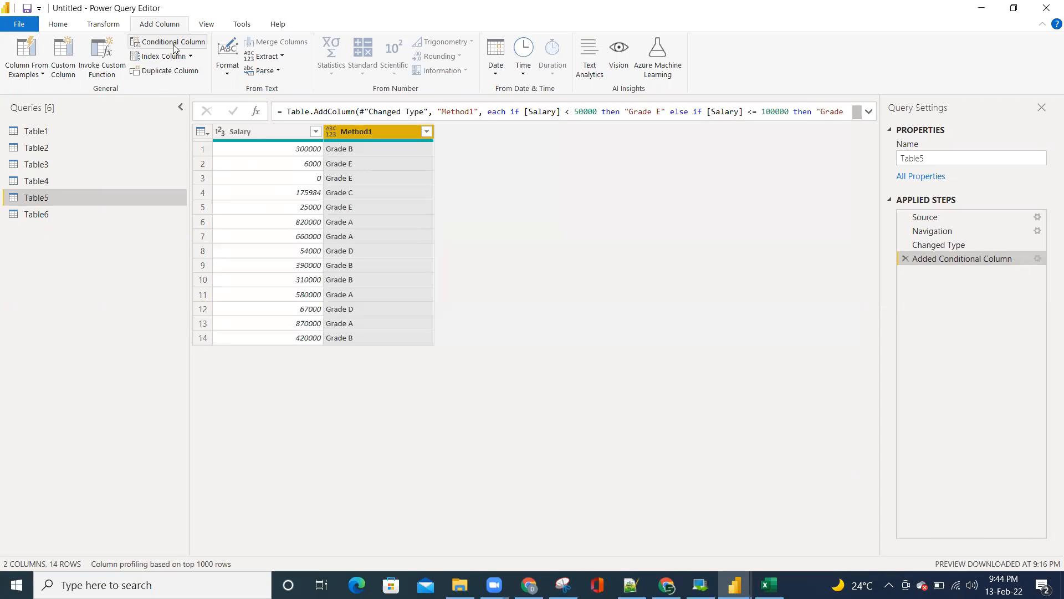
Start a custom column named Method2 for Table5 and begin its formula with if
{"action": "left_click", "coordinate": [63, 55]}
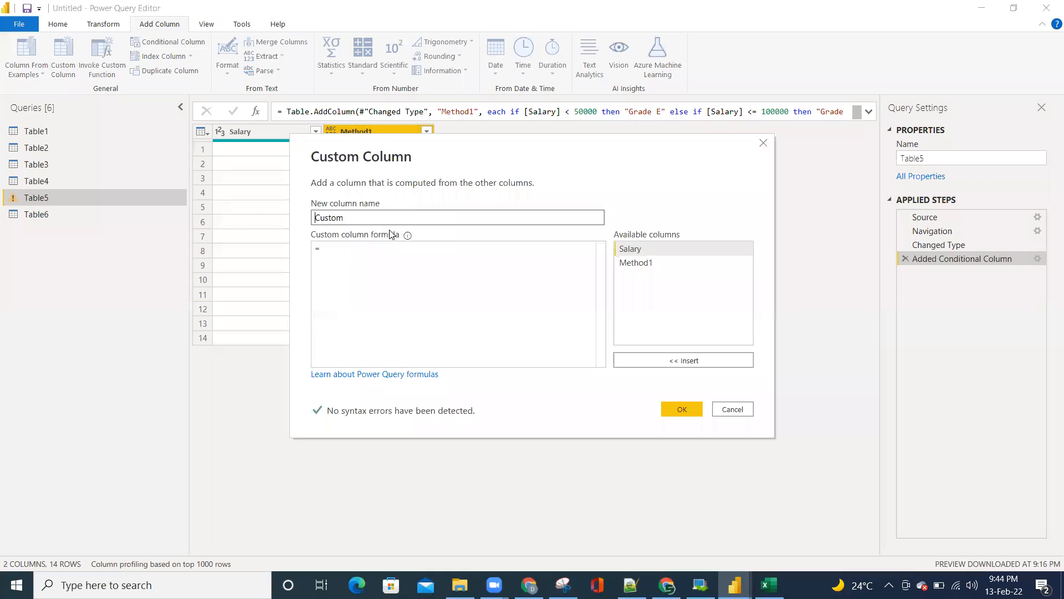
{"action": "type", "text": "Method2"}
{"action": "key", "text": "Tab"}
{"action": "left_click", "coordinate": [328, 327]}
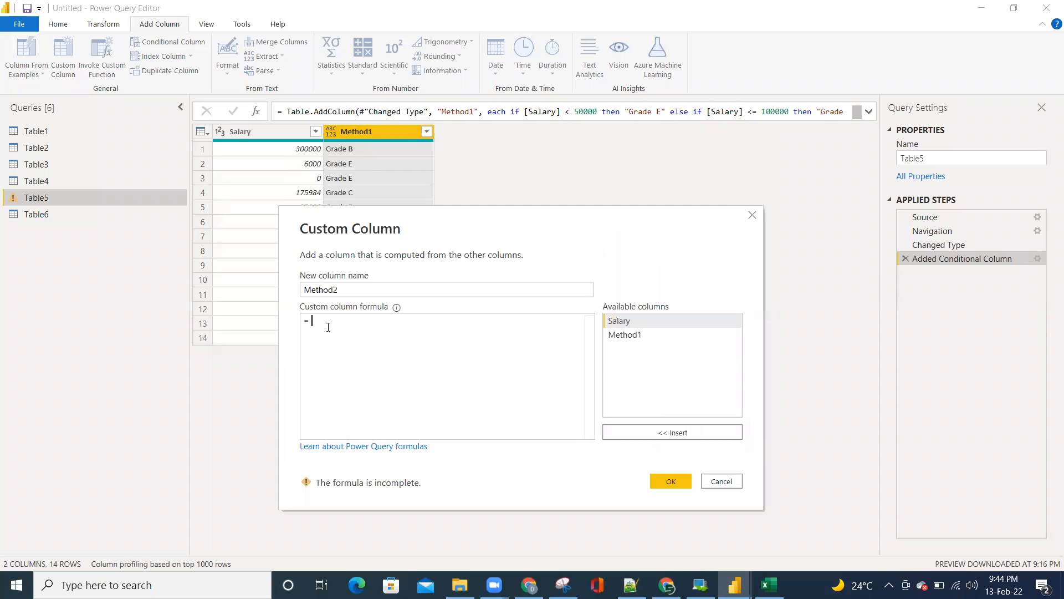
{"action": "type", "text": "if"}
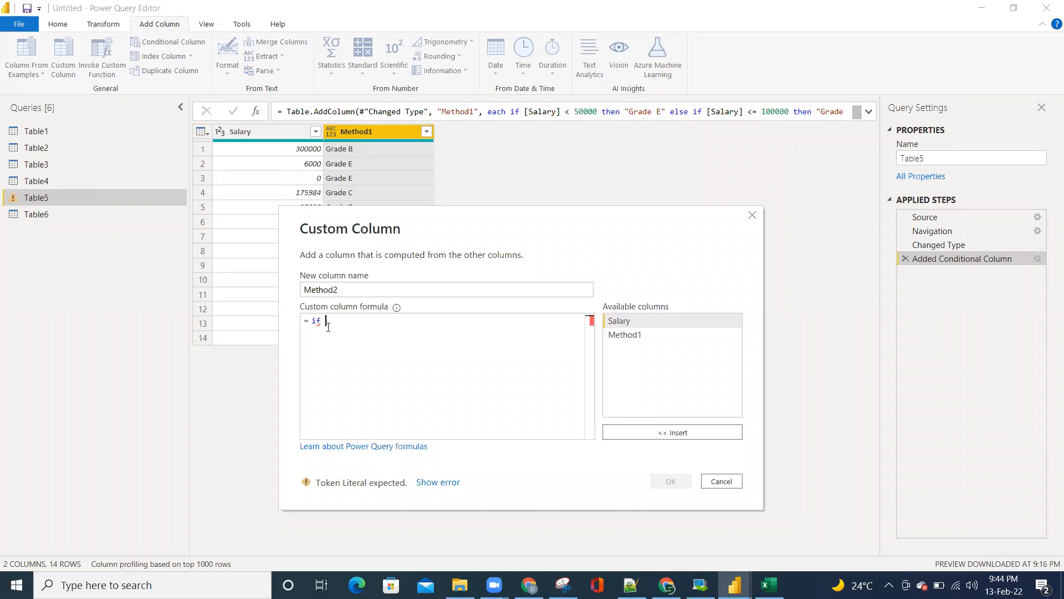
Switch to the Excel workbook and review the salary ranges, grades and order numbers in the conditions table
{"action": "key", "text": "alt+Tab"}
{"action": "key", "text": "Tab"}
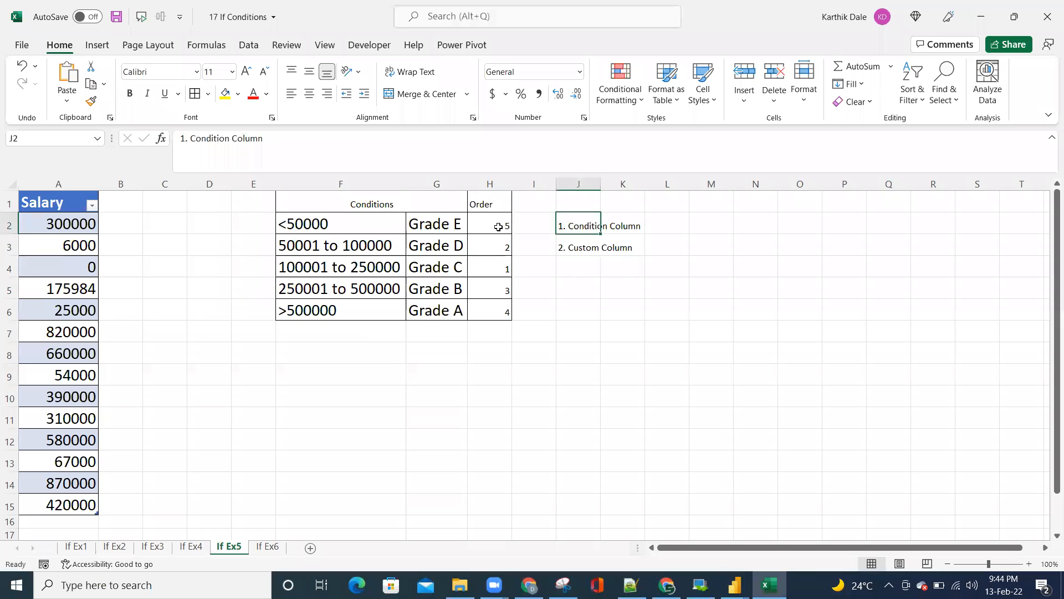
{"action": "left_click", "coordinate": [493, 264]}
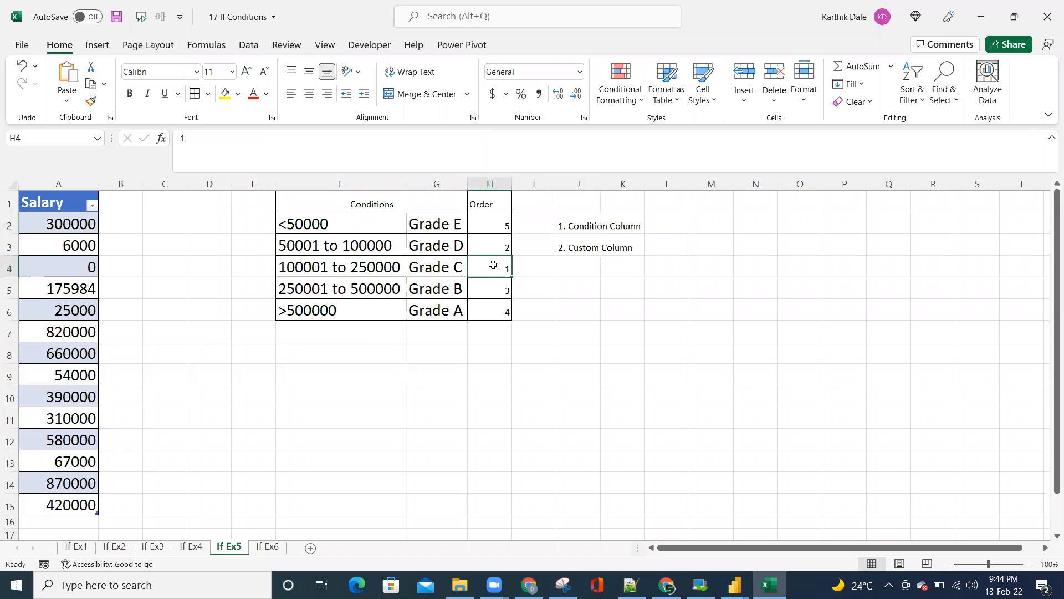
{"action": "left_click_drag", "start_coordinate": [345, 267], "coordinate": [500, 269]}
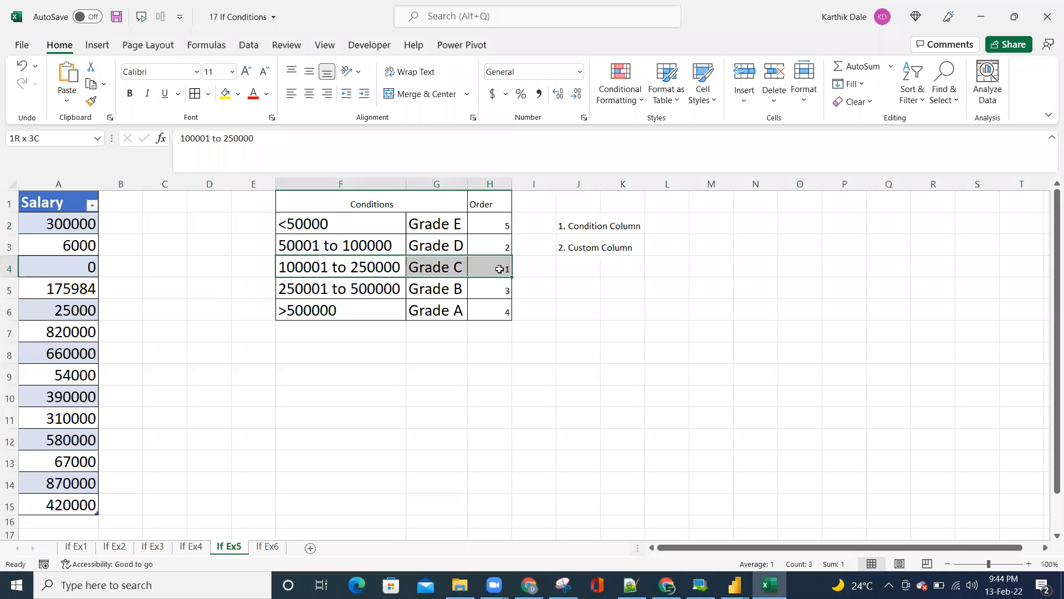
{"action": "left_click", "coordinate": [500, 246]}
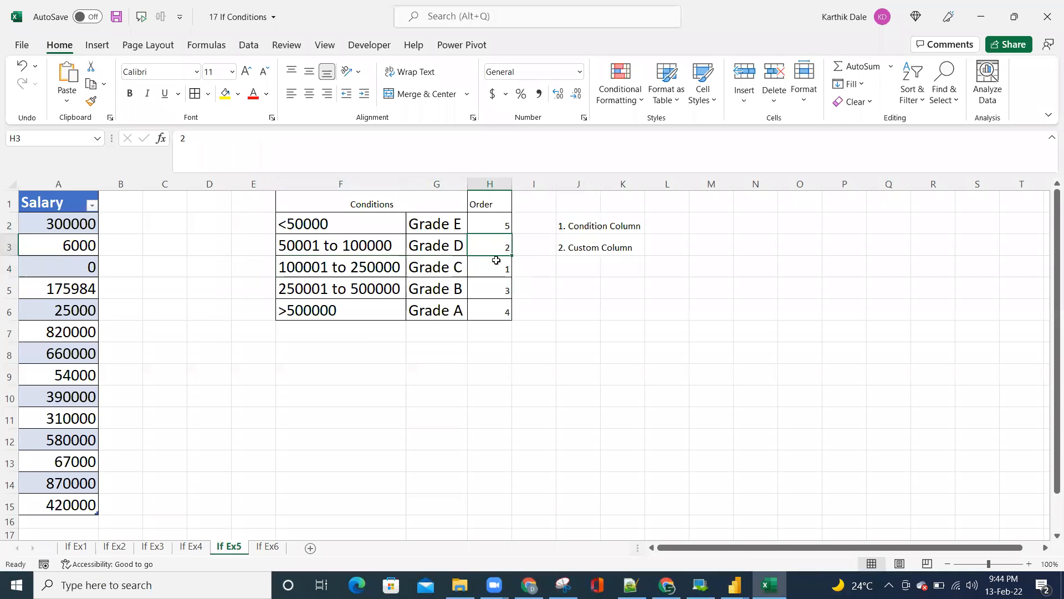
{"action": "left_click", "coordinate": [501, 287]}
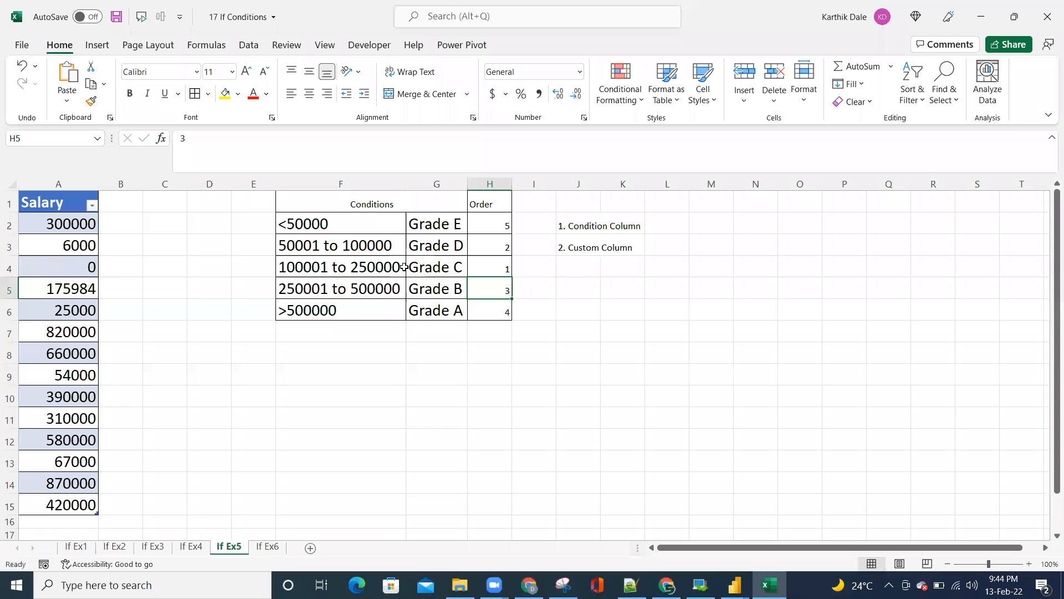
{"action": "left_click_drag", "start_coordinate": [319, 224], "coordinate": [318, 308]}
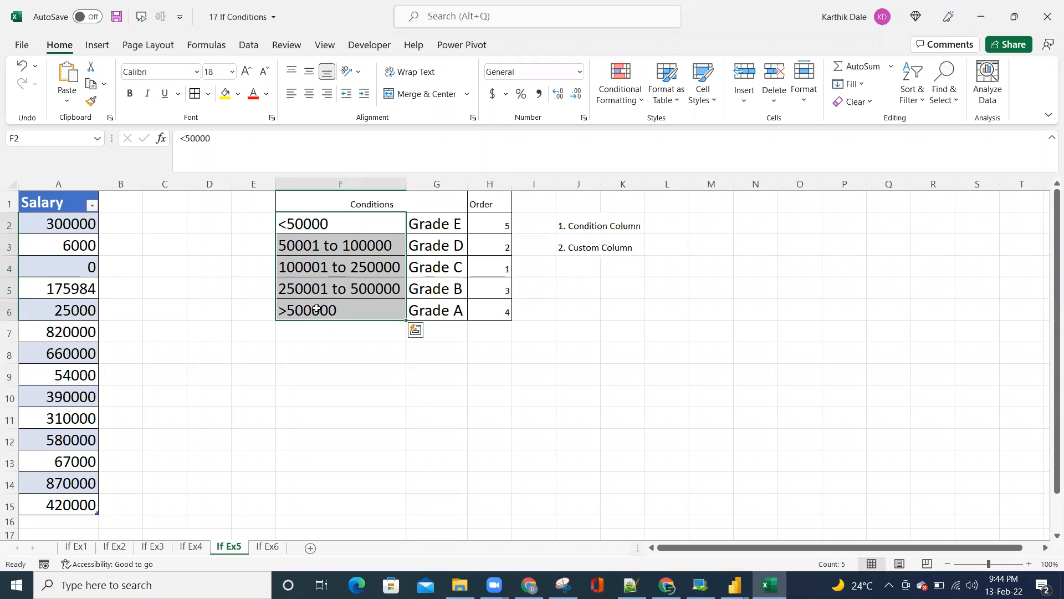
{"action": "left_click", "coordinate": [595, 246]}
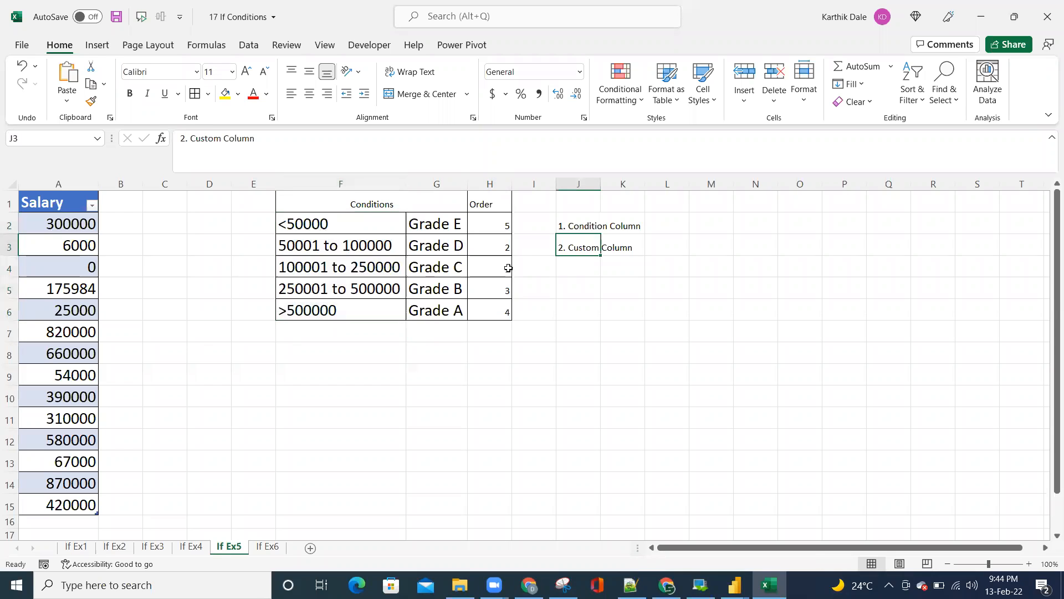
Highlight the Grade C row of the conditions table, F4:H4, with a yellow fill
{"action": "left_click", "coordinate": [322, 263]}
{"action": "left_click_drag", "start_coordinate": [357, 266], "coordinate": [494, 267]}
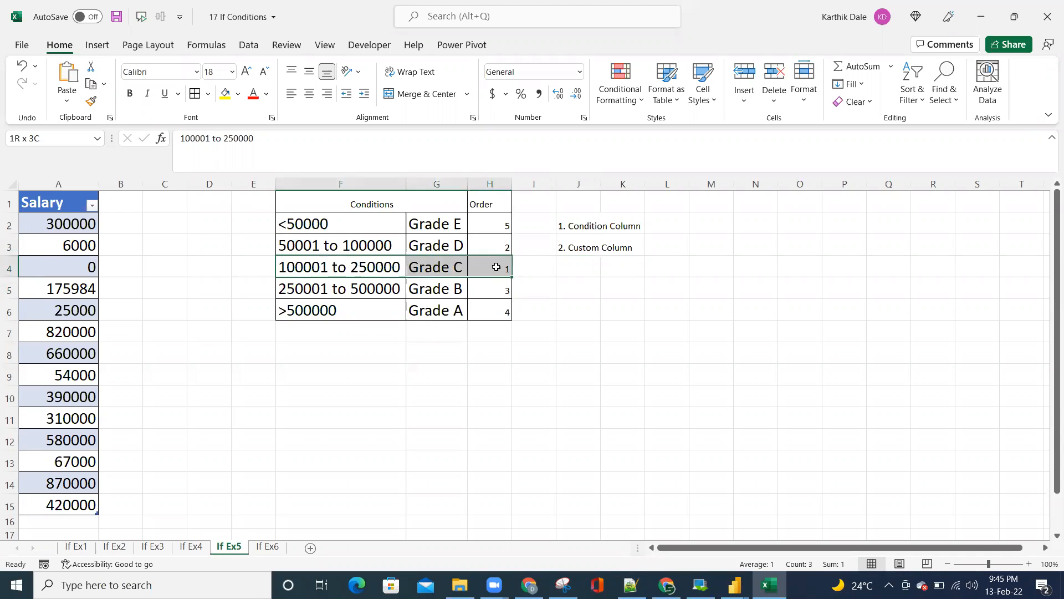
{"action": "left_click", "coordinate": [225, 98]}
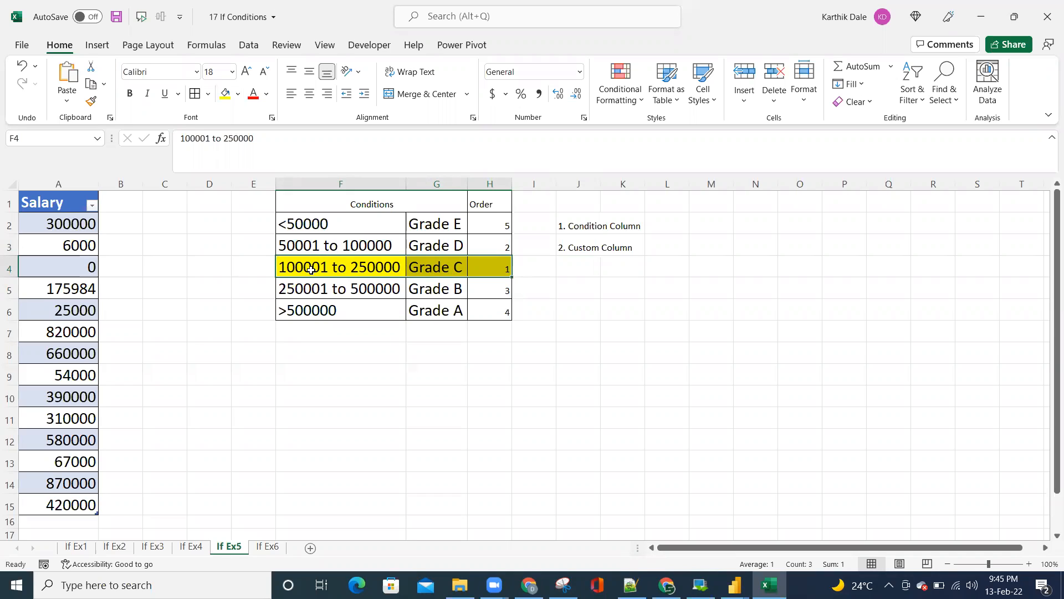
{"action": "left_click", "coordinate": [456, 256]}
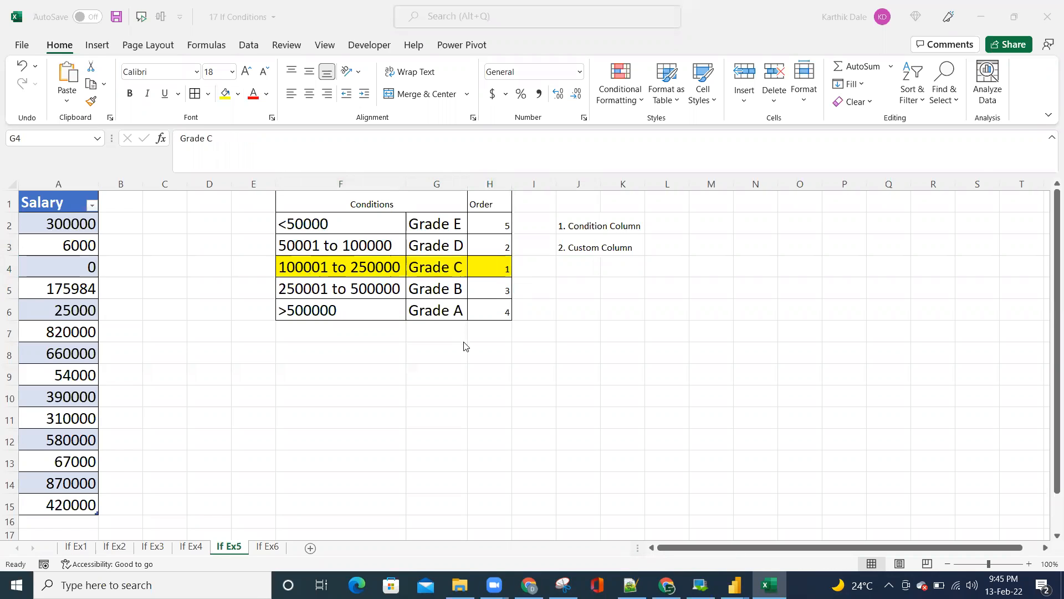
Switch back to Power Query Editor and extend the Method2 formula's if test with [Salary]>=100001 and [Salary]<=250000
{"action": "key", "text": "alt+Tab"}
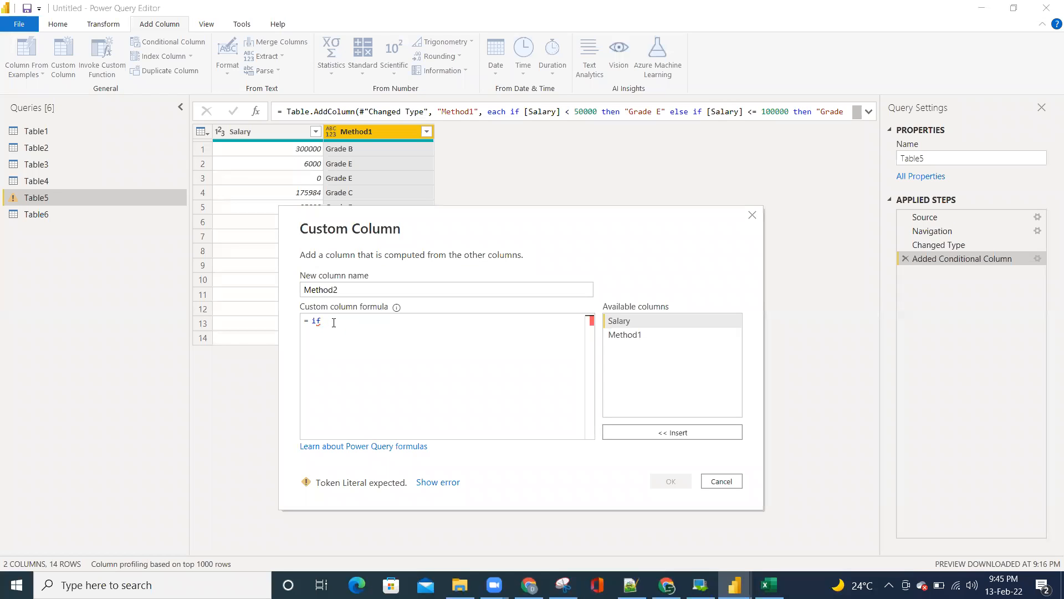
{"action": "double_click", "coordinate": [630, 322]}
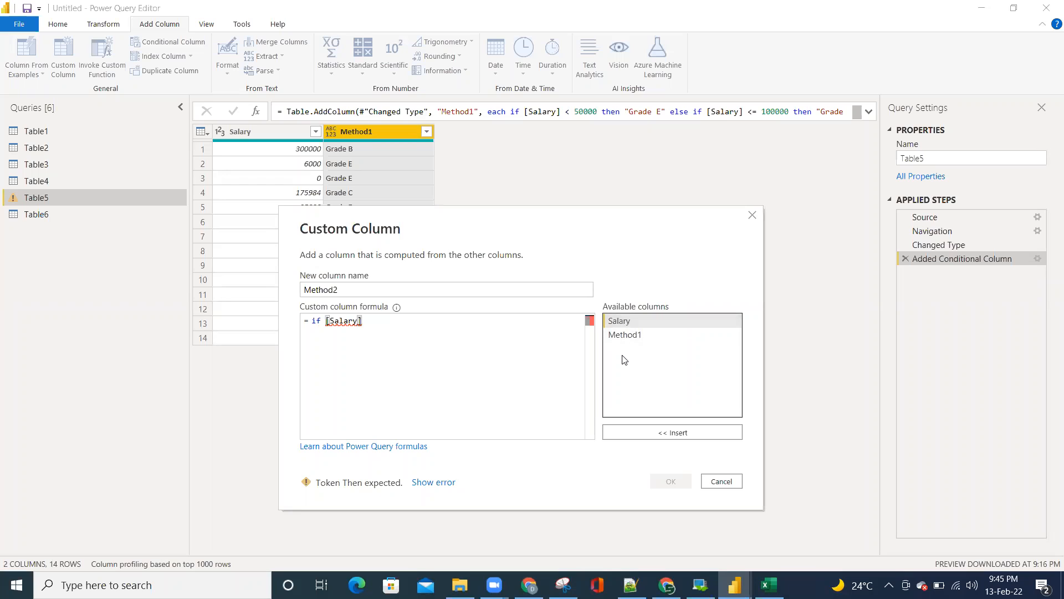
{"action": "type", "text": ">=100001 and"}
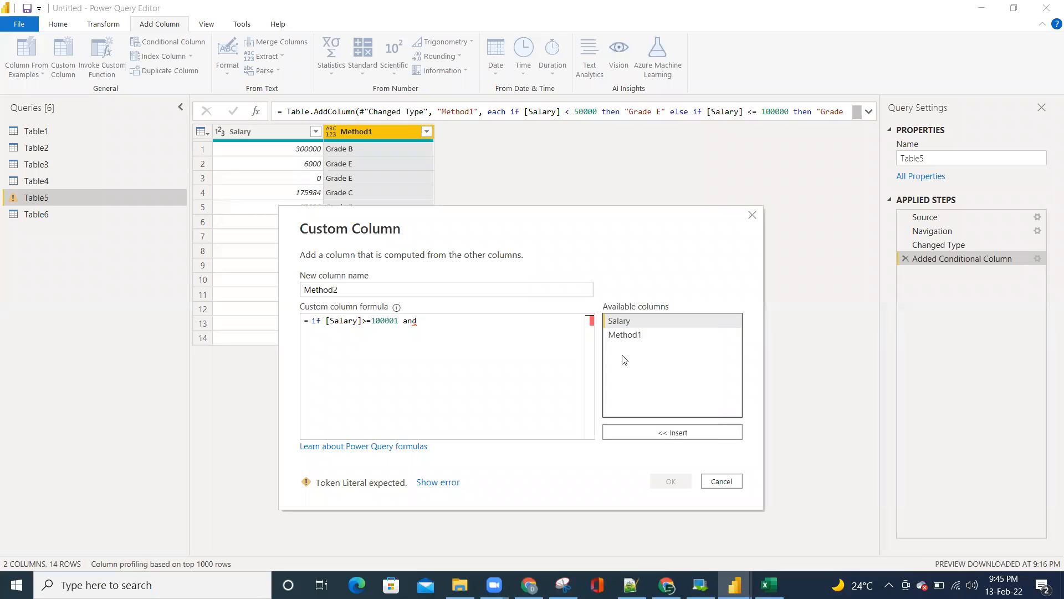
{"action": "double_click", "coordinate": [625, 321]}
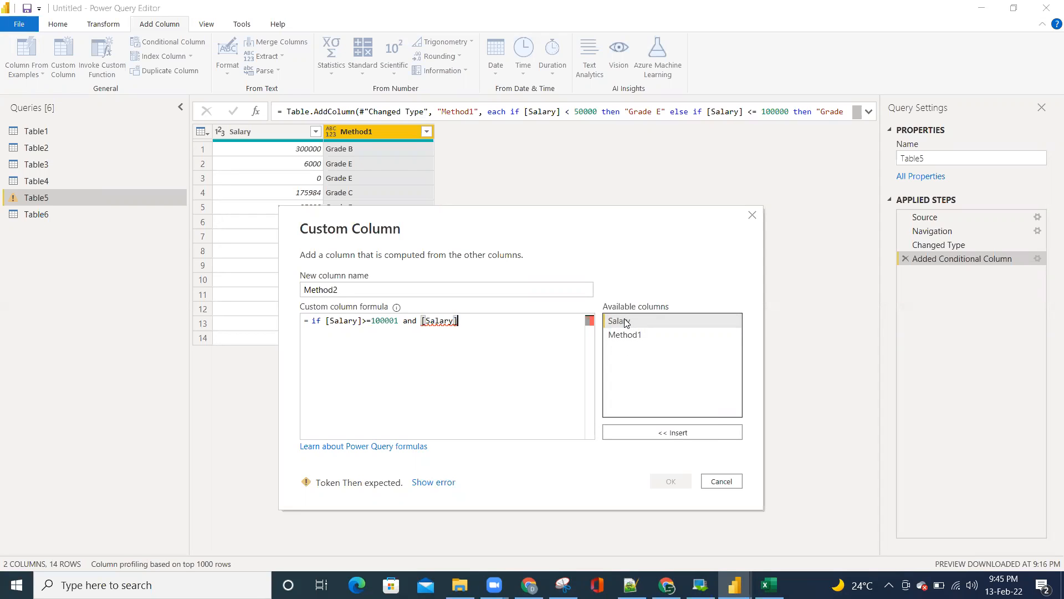
{"action": "type", "text": "<=2599"}
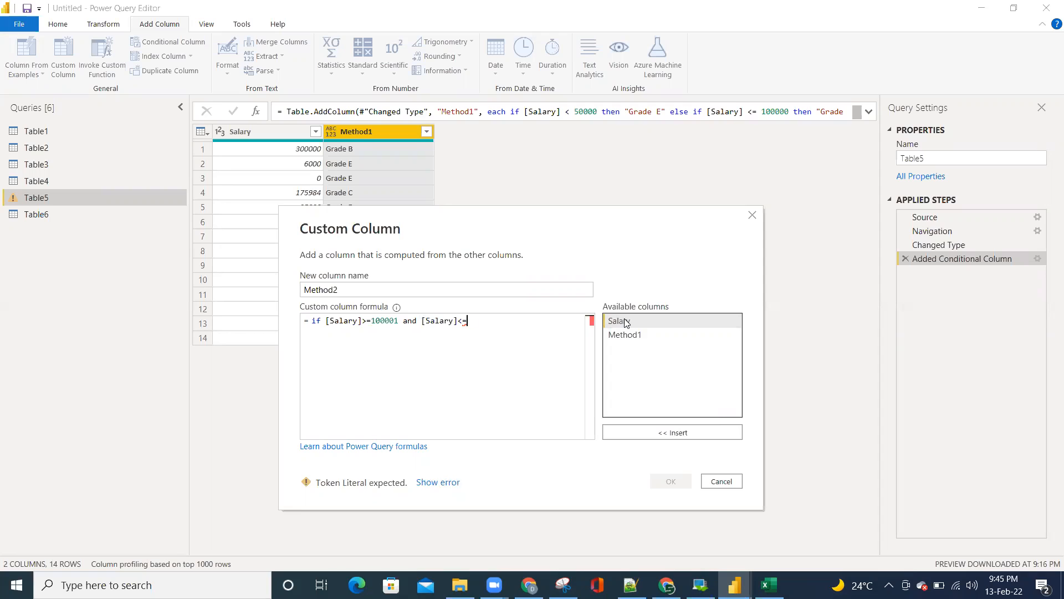
{"action": "key", "text": "BackSpace"}
{"action": "key", "text": "BackSpace"}
{"action": "type", "text": "0000 "}
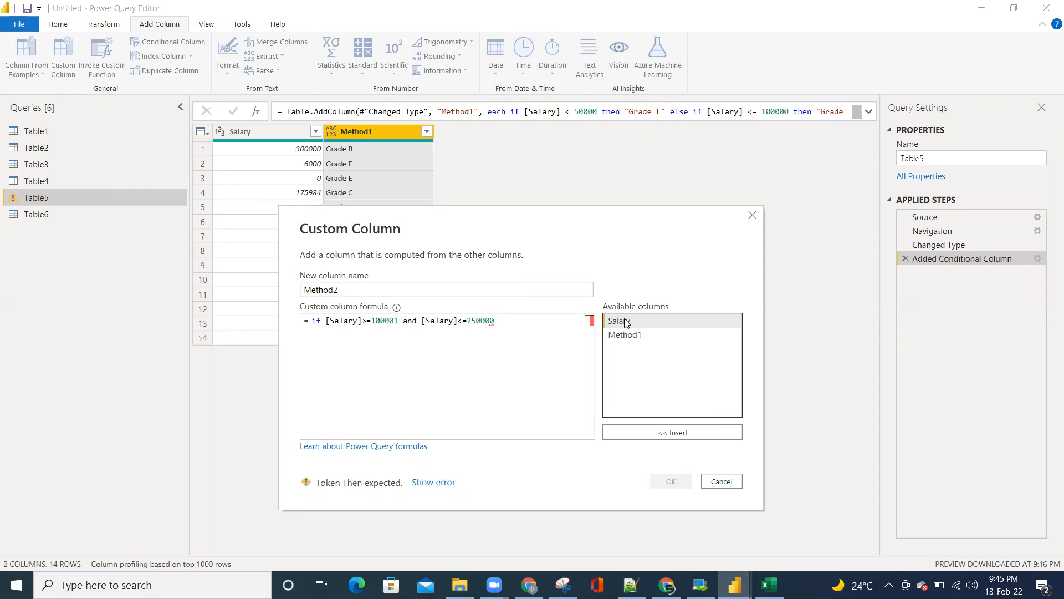
Complete the first condition of the custom column formula with then "Grade C"
{"action": "type", "text": "then"}
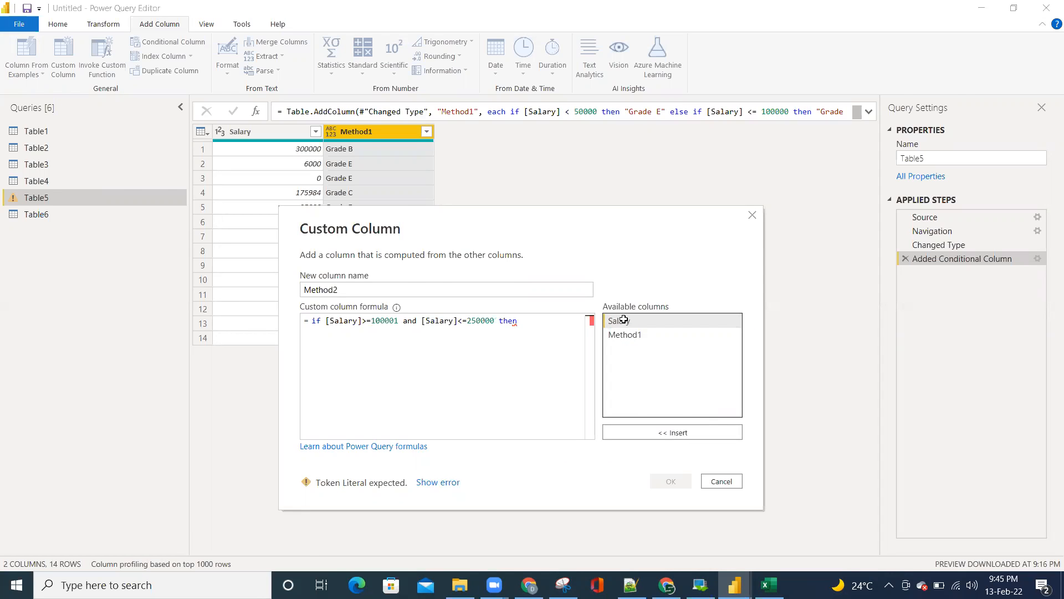
{"action": "key", "text": "alt+Tab"}
{"action": "key", "text": "alt+Tab"}
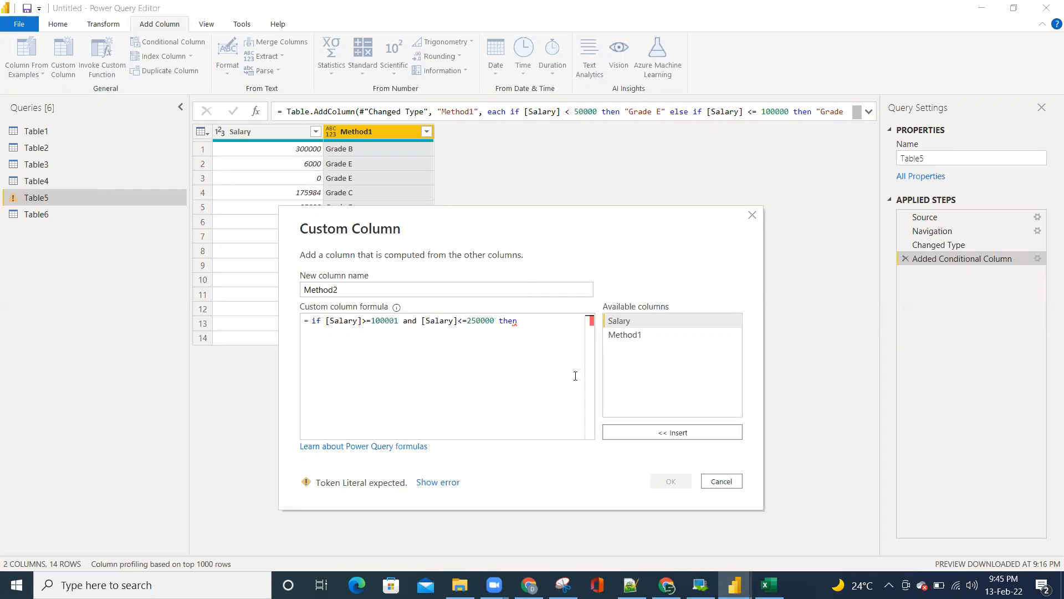
{"action": "type", "text": "\"Grade C"}
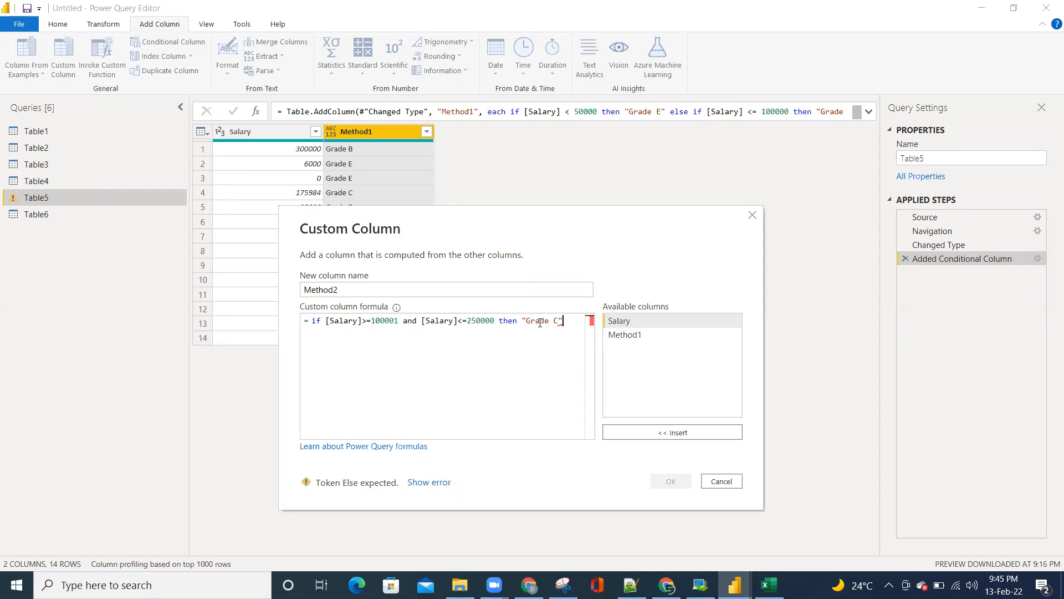
Start an else if branch on a new line of the custom column formula
{"action": "key", "text": "Return"}
{"action": "type", "text": "else"}
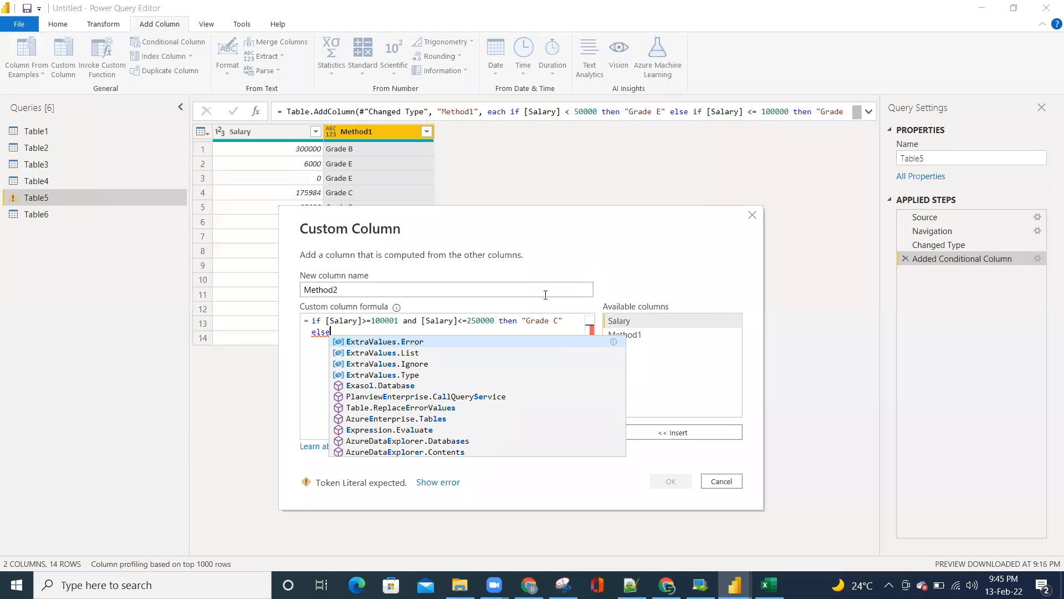
{"action": "left_click", "coordinate": [368, 322]}
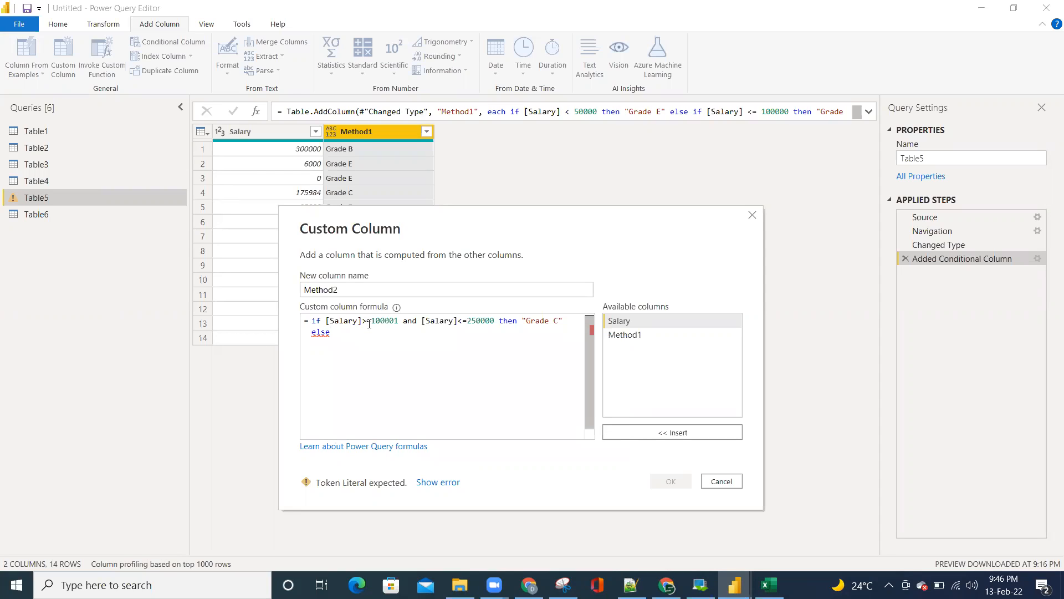
{"action": "left_click", "coordinate": [348, 335]}
{"action": "type", "text": "if"}
{"action": "key", "text": "Left"}
{"action": "key", "text": "BackSpace"}
Switch to the Excel workbook and fill the Grade D row, F3:H3, with yellow
{"action": "key", "text": "alt+Tab"}
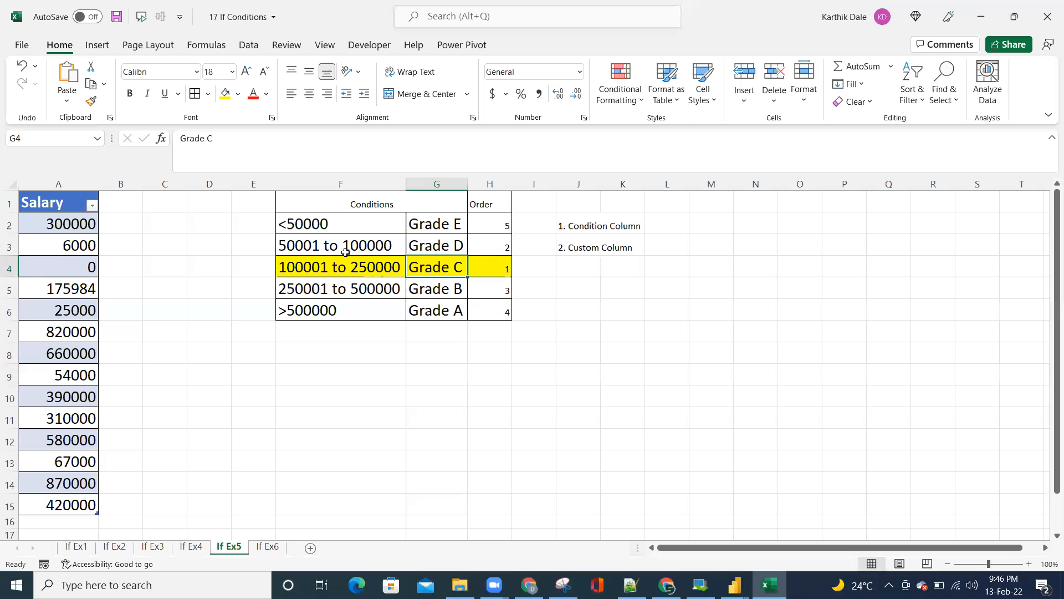
{"action": "left_click_drag", "start_coordinate": [345, 252], "coordinate": [496, 245]}
{"action": "left_click", "coordinate": [225, 93]}
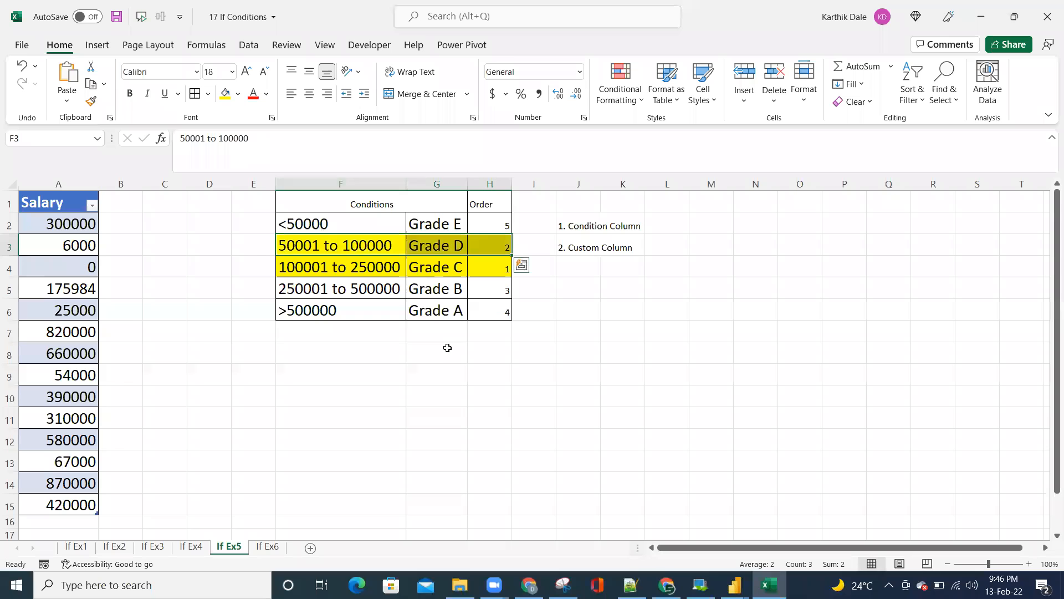
Switch back to Power Query Editor and append [Salary]>=50001 and [Salary]<=100000 then "Grade D" else if [Salary] to the formula
{"action": "key", "text": "alt+Tab"}
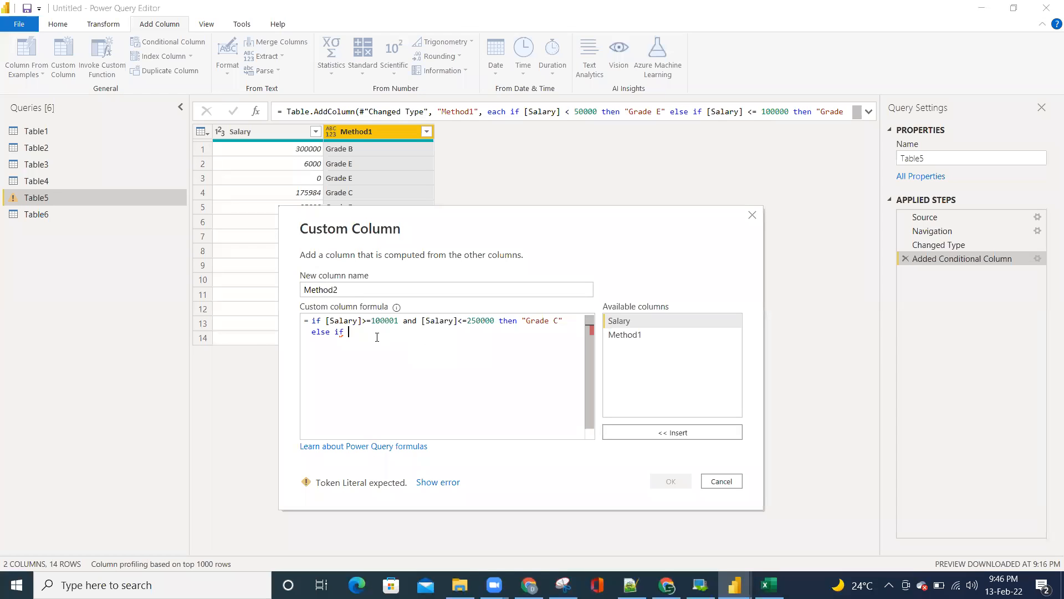
{"action": "double_click", "coordinate": [618, 321]}
{"action": "type", "text": ">=50001 and"}
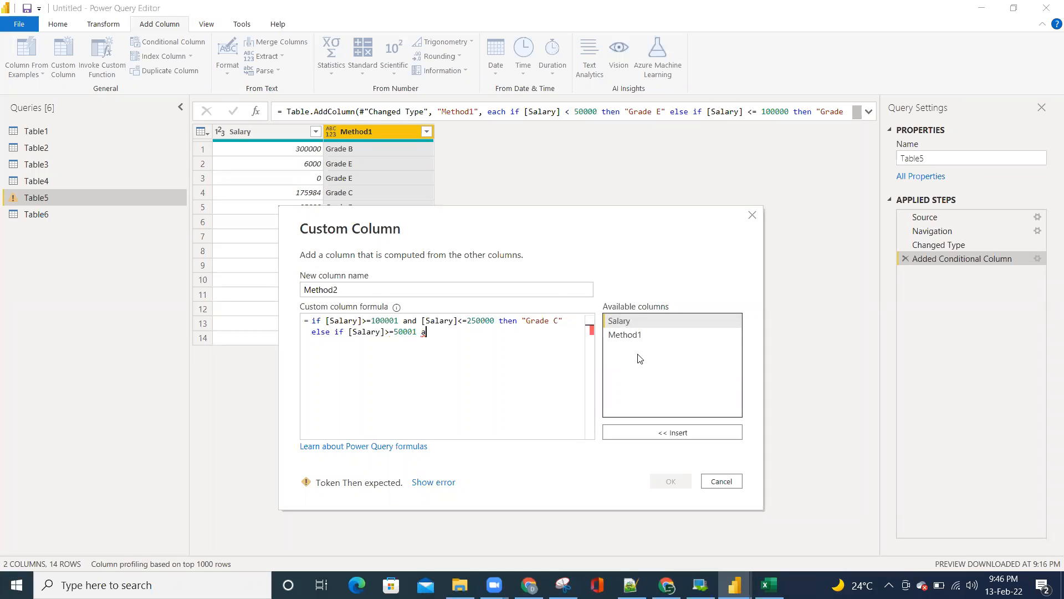
{"action": "double_click", "coordinate": [639, 320]}
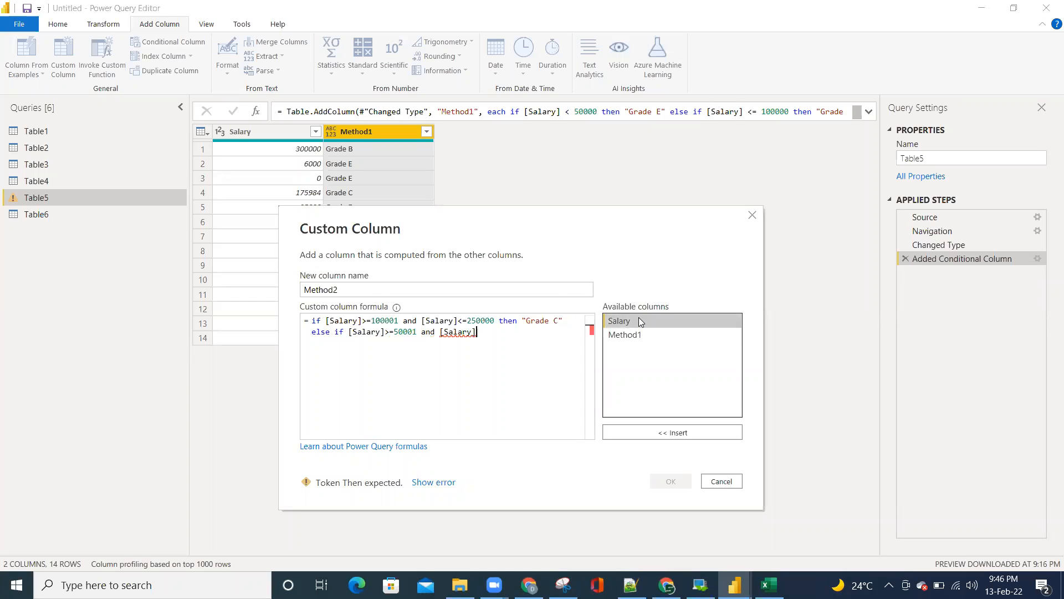
{"action": "type", "text": "<=100000 then \"Grade "}
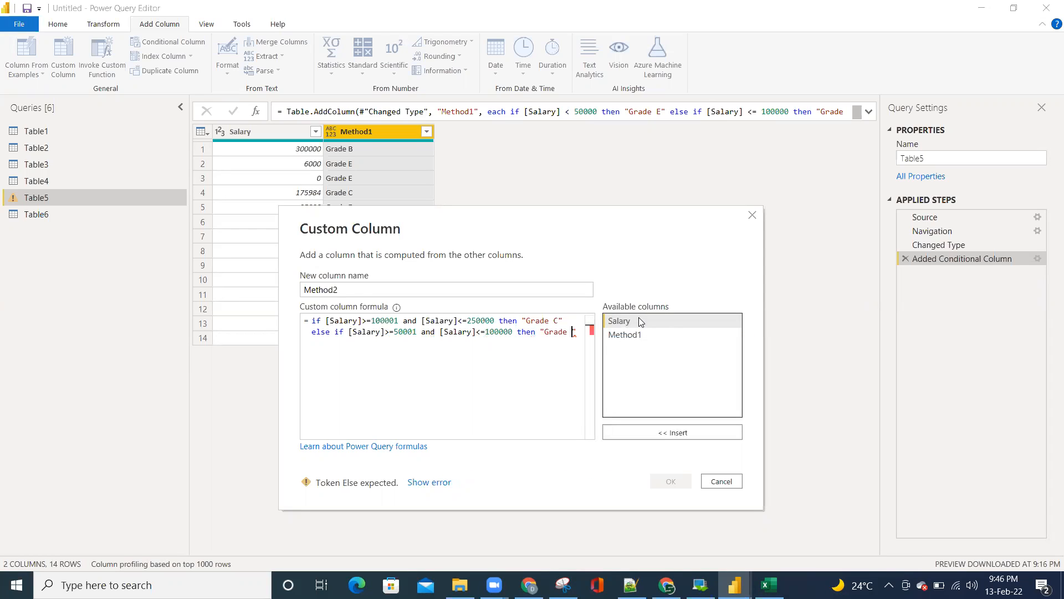
{"action": "type", "text": "D\"e"}
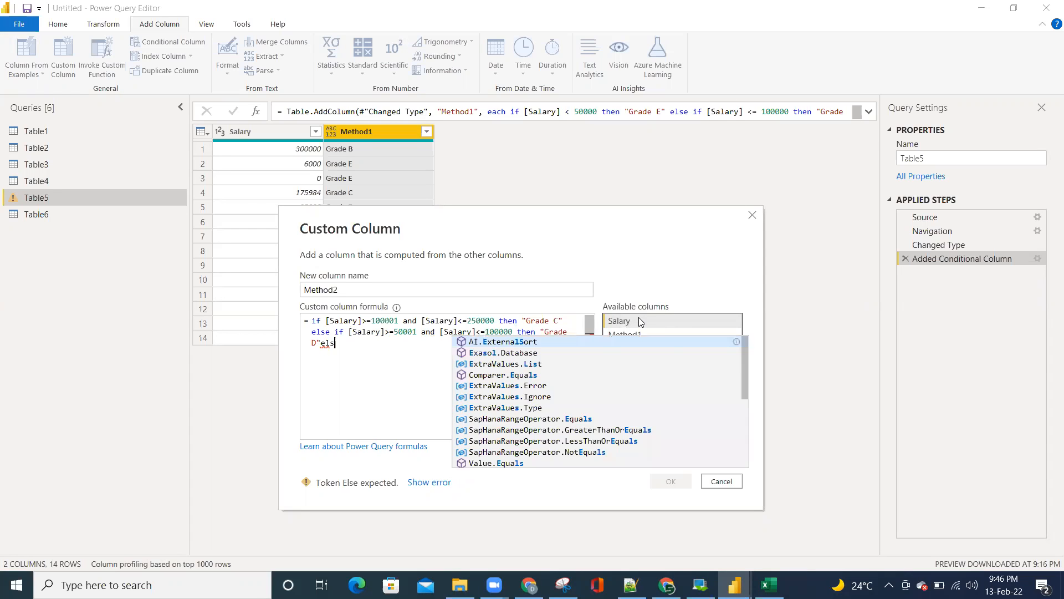
{"action": "key", "text": "BackSpace"}
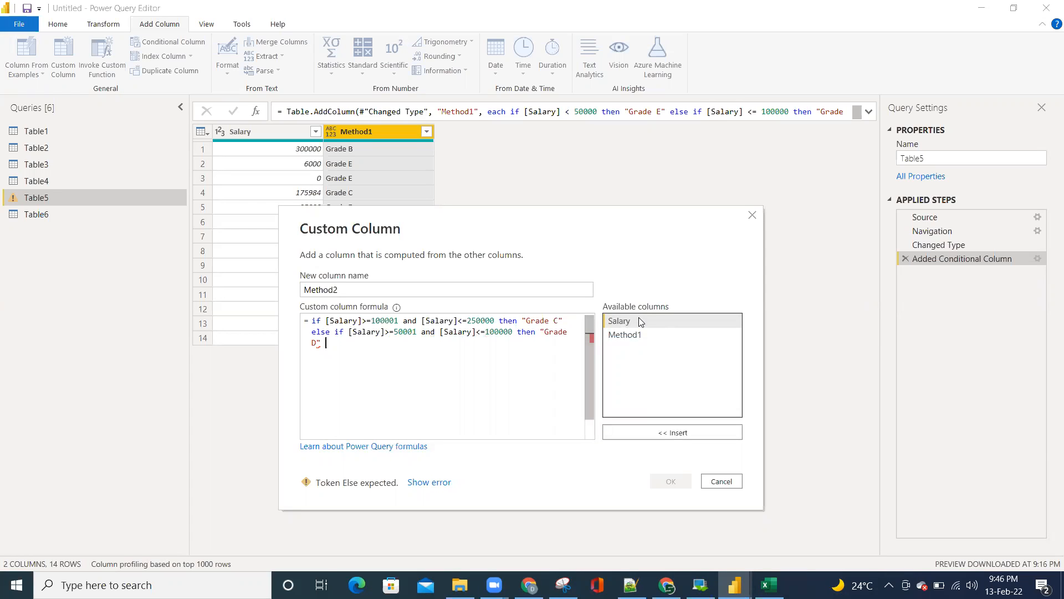
{"action": "type", "text": "else if"}
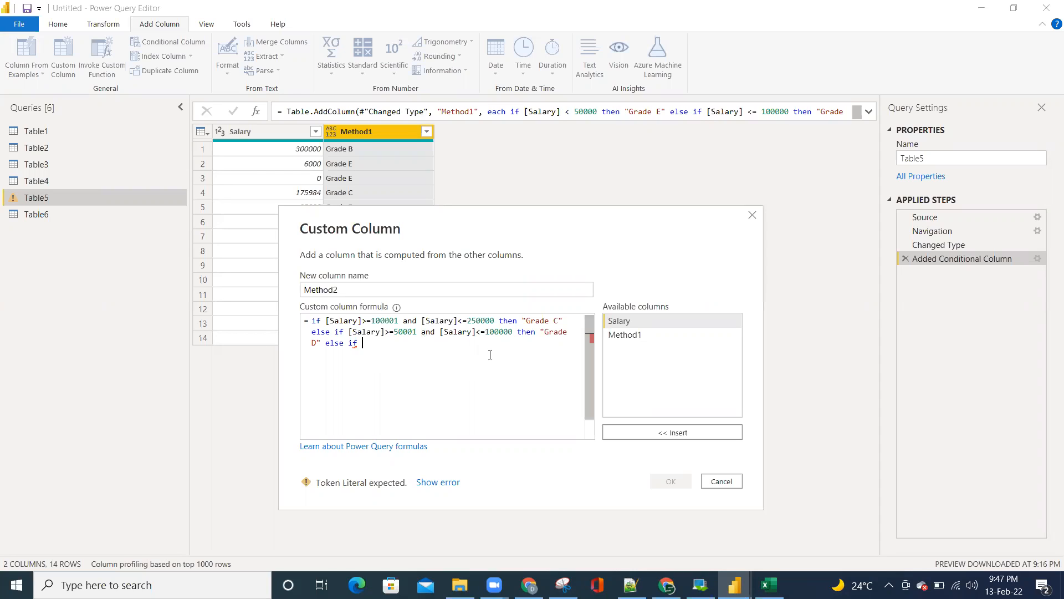
{"action": "double_click", "coordinate": [631, 318]}
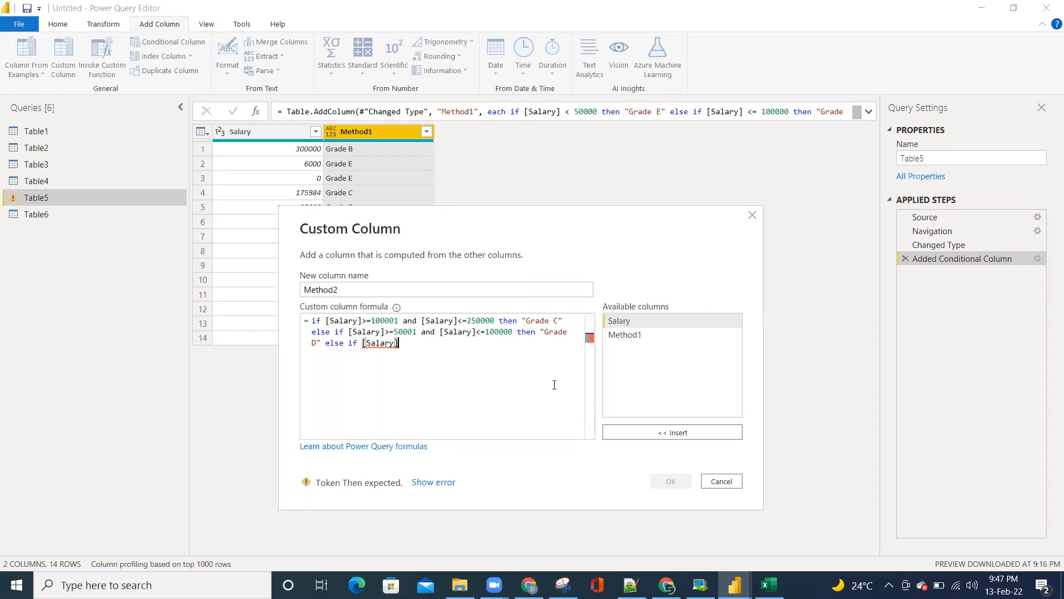
Switch to the Excel workbook and fill the Grade B row, F5:H5, with yellow
{"action": "key", "text": "alt+Tab"}
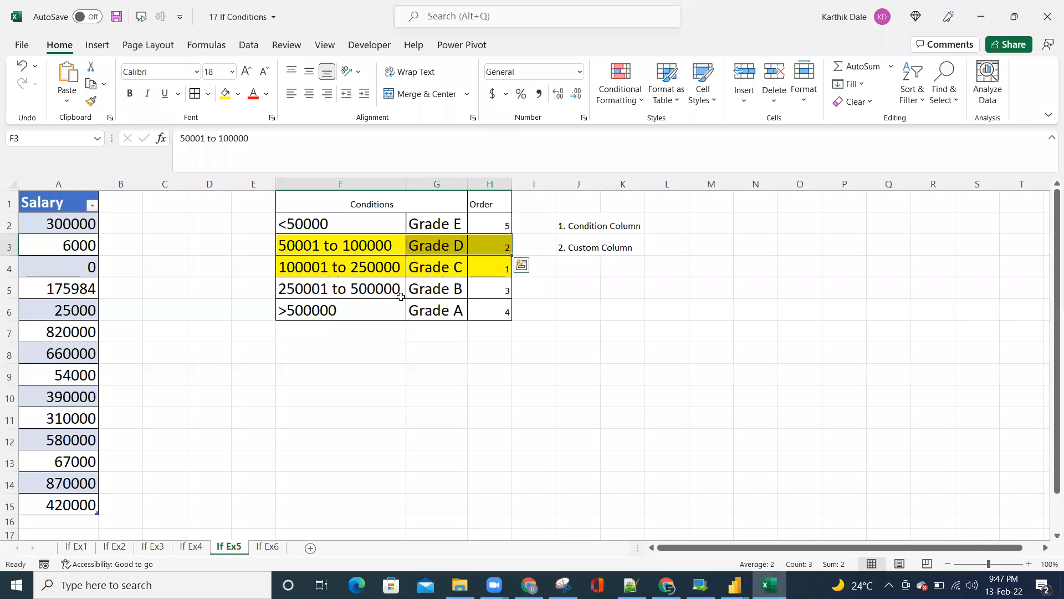
{"action": "left_click_drag", "start_coordinate": [350, 290], "coordinate": [485, 288]}
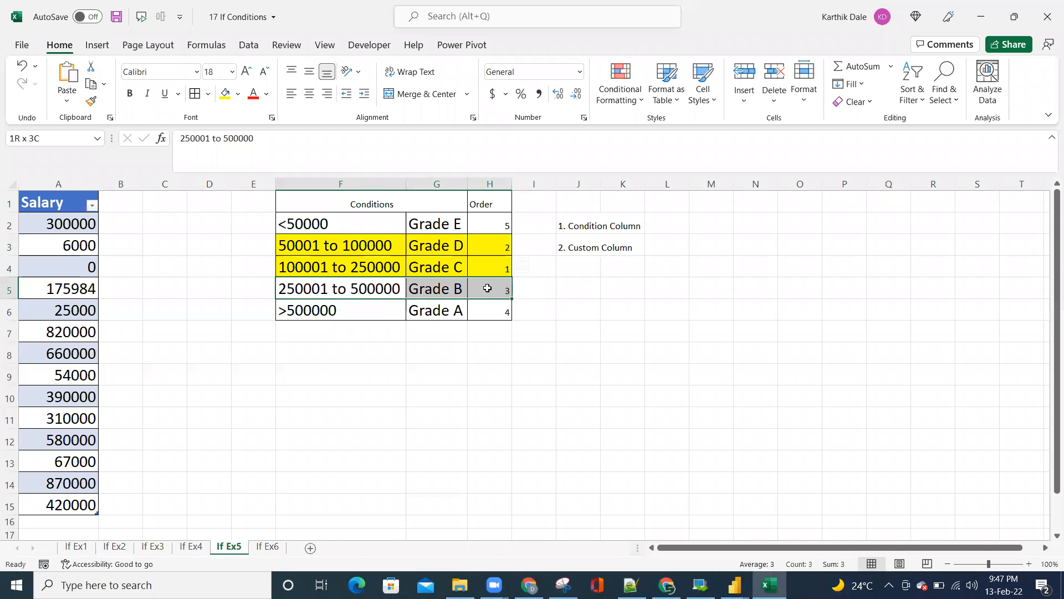
{"action": "left_click", "coordinate": [225, 93]}
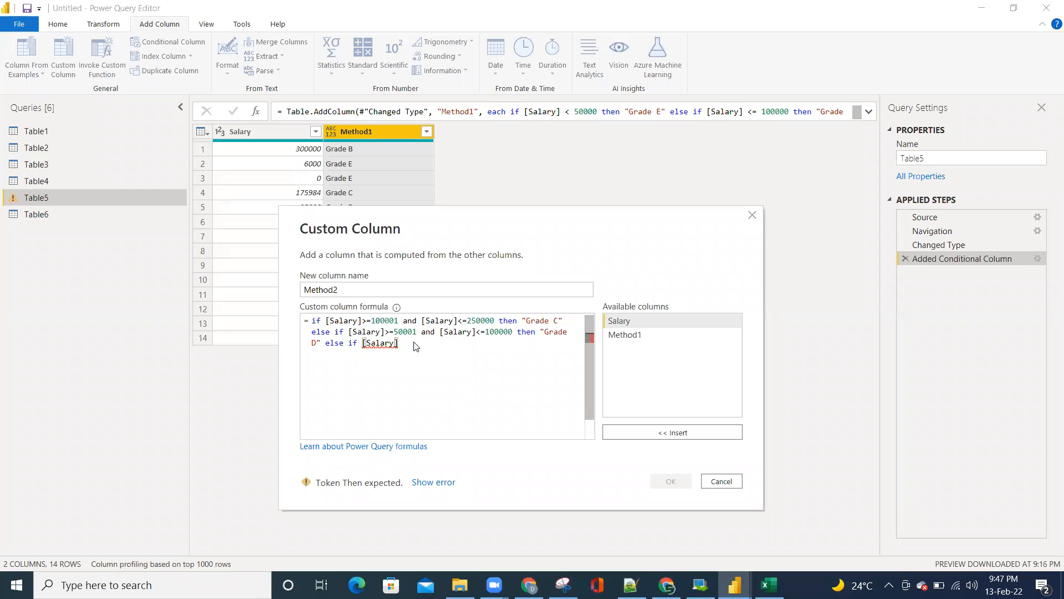
Complete the third branch as [Salary]>=250001 and [Salary]<=500000 then "Grade B", followed by another else if
{"action": "type", "text": ">=250001 to"}
{"action": "key", "text": "BackSpace"}
{"action": "key", "text": "BackSpace"}
{"action": "key", "text": "BackSpace"}
{"action": "type", "text": "and"}
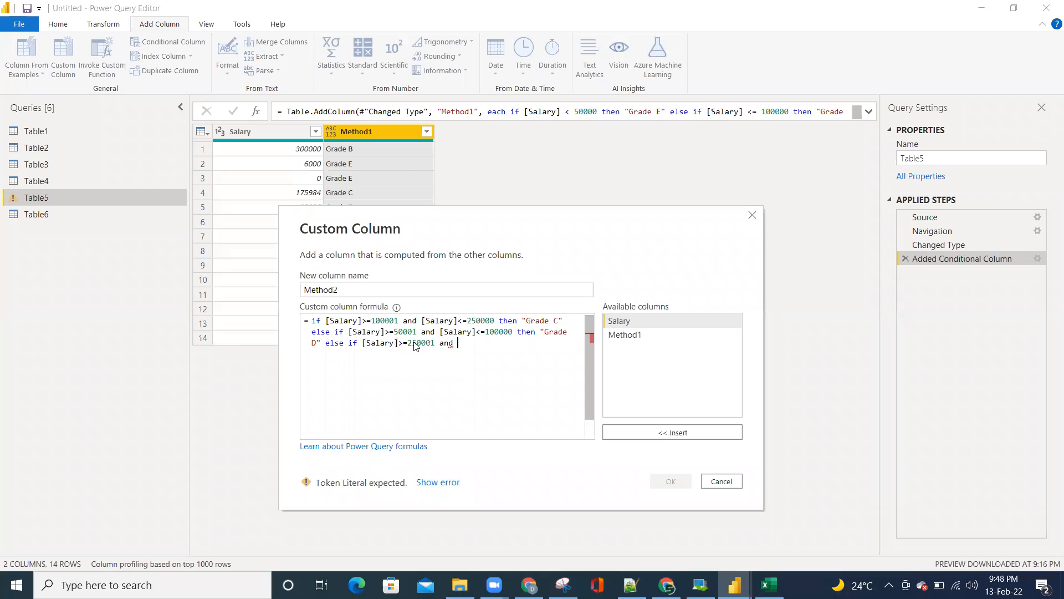
{"action": "double_click", "coordinate": [628, 323]}
{"action": "type", "text": "<=500000"}
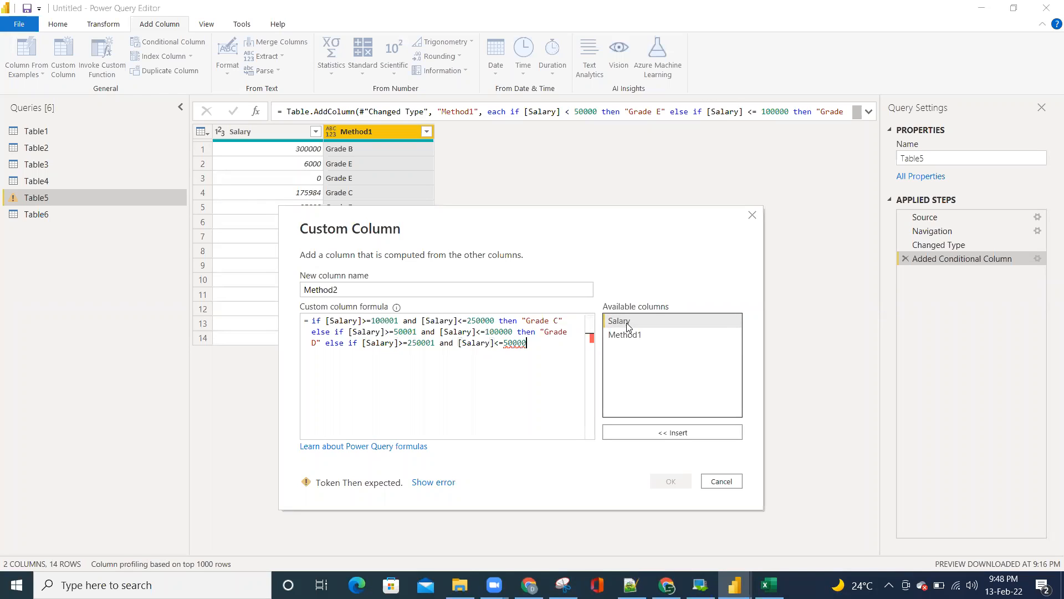
{"action": "type", "text": "0 then \"Grade \""}
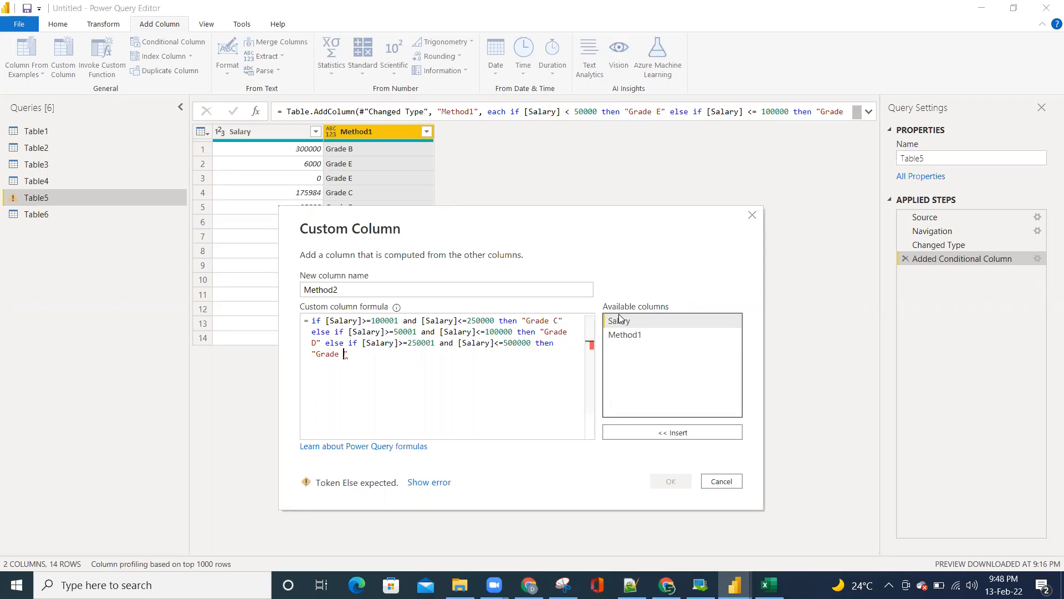
{"action": "type", "text": "B\" else if"}
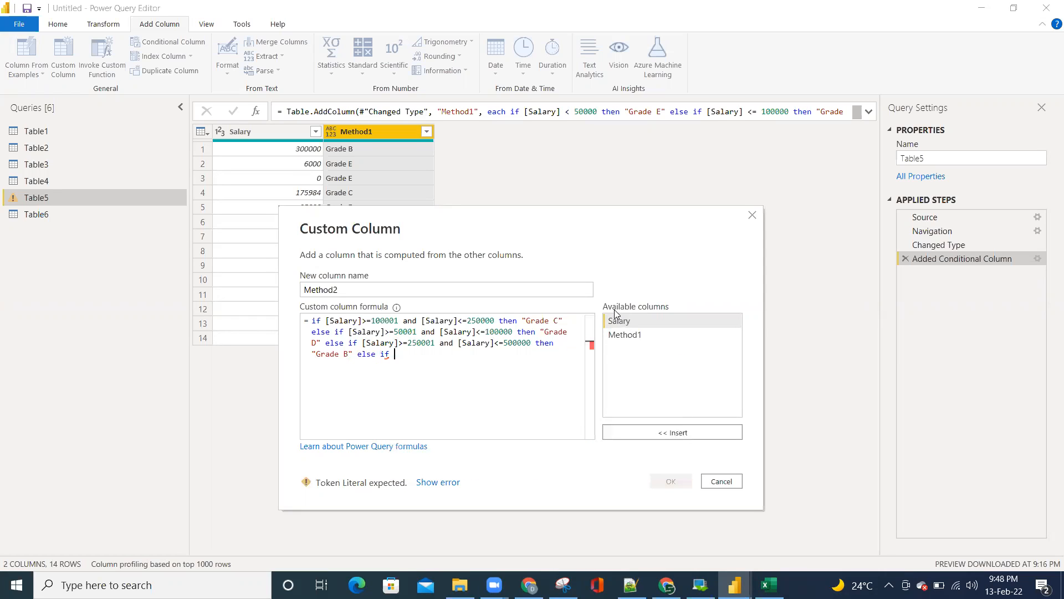
Copy the Grade B condition and its result, and paste them after the final else if
{"action": "mouse_move", "coordinate": [362, 343]}
{"action": "left_mouse_down"}
{"action": "mouse_move", "coordinate": [553, 345]}
{"action": "mouse_move", "coordinate": [359, 357]}
{"action": "left_mouse_up"}
{"action": "key", "text": "ctrl+c"}
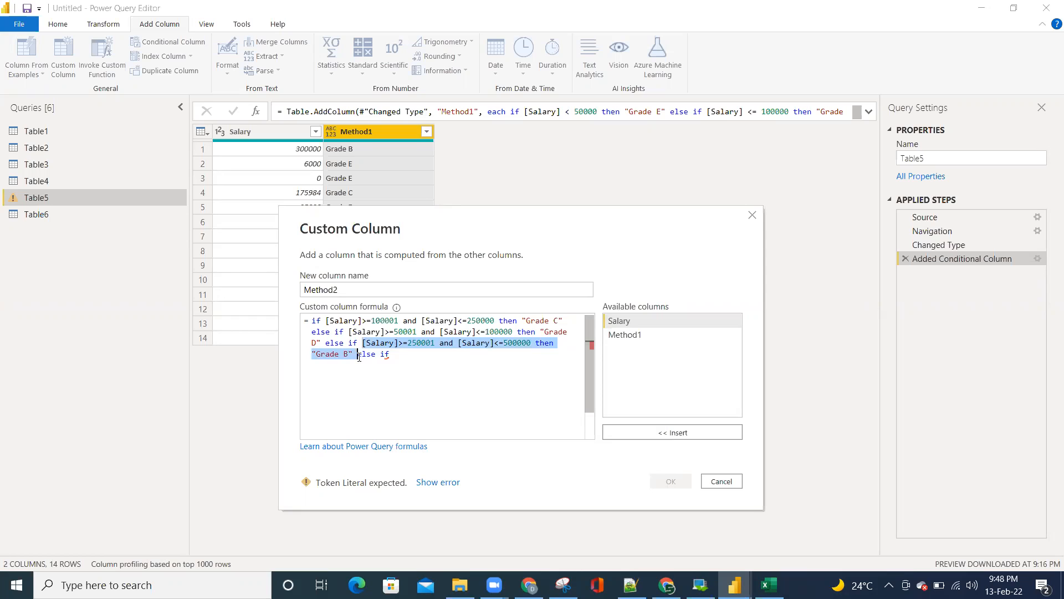
{"action": "left_click", "coordinate": [406, 356]}
{"action": "key", "text": "ctrl+v"}
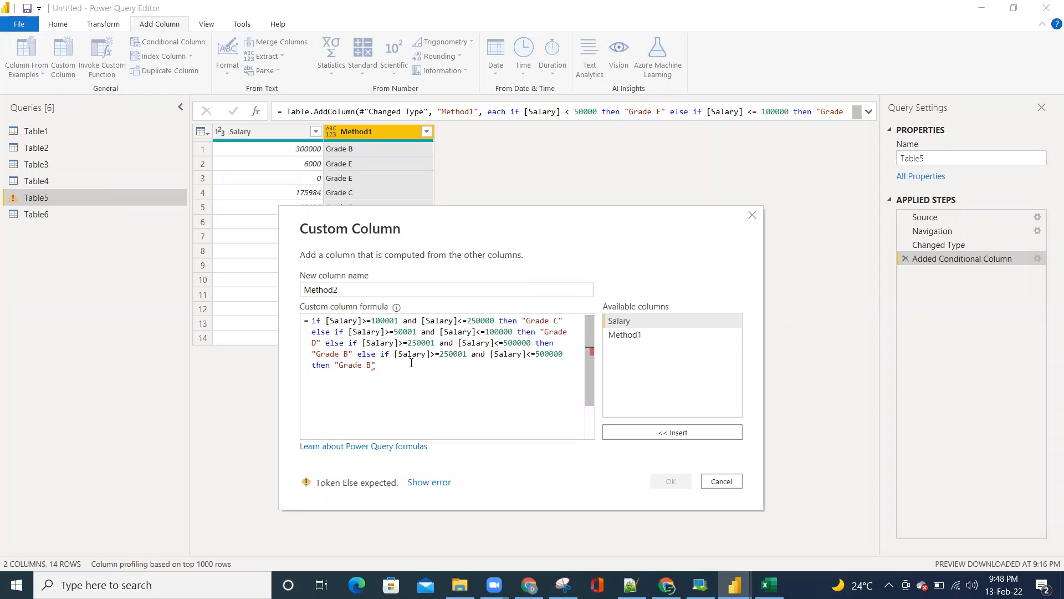
Switch to the Excel workbook and fill the Grade A row, F6:H6, with yellow
{"action": "key", "text": "alt+Tab"}
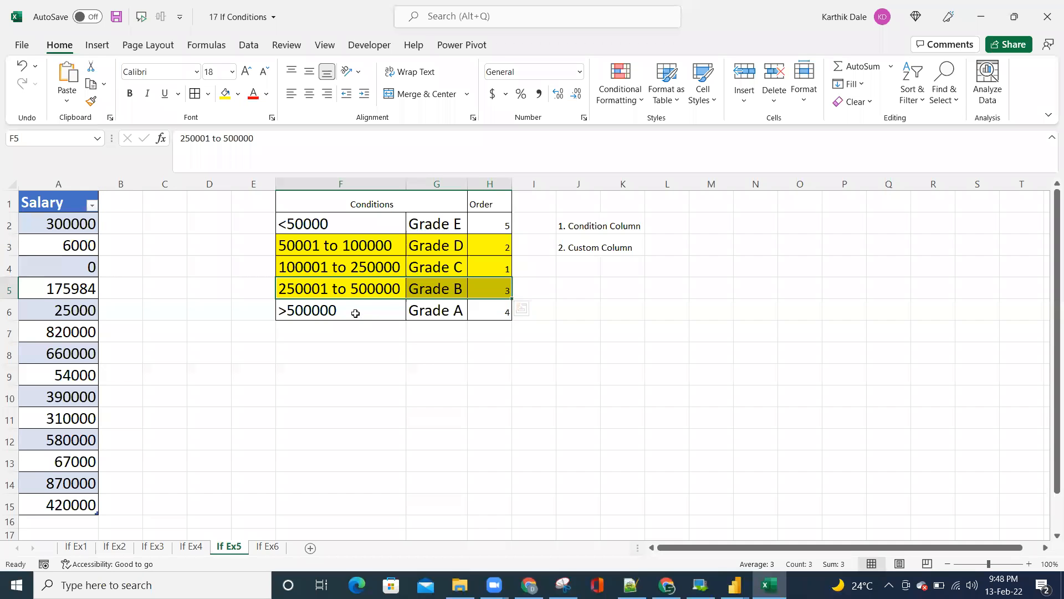
{"action": "left_click_drag", "start_coordinate": [353, 311], "coordinate": [475, 304]}
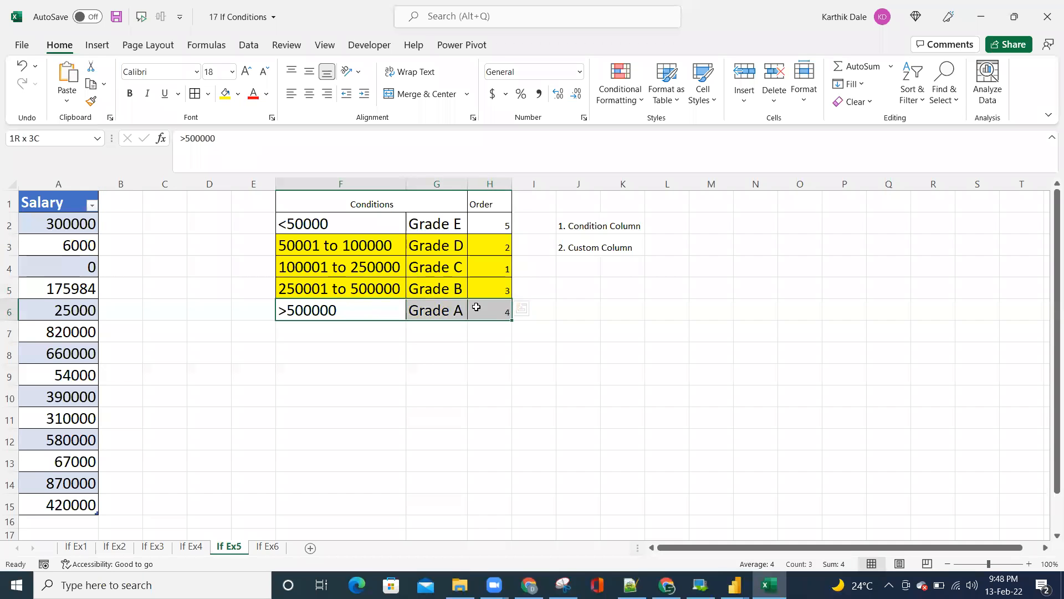
{"action": "left_click", "coordinate": [226, 93]}
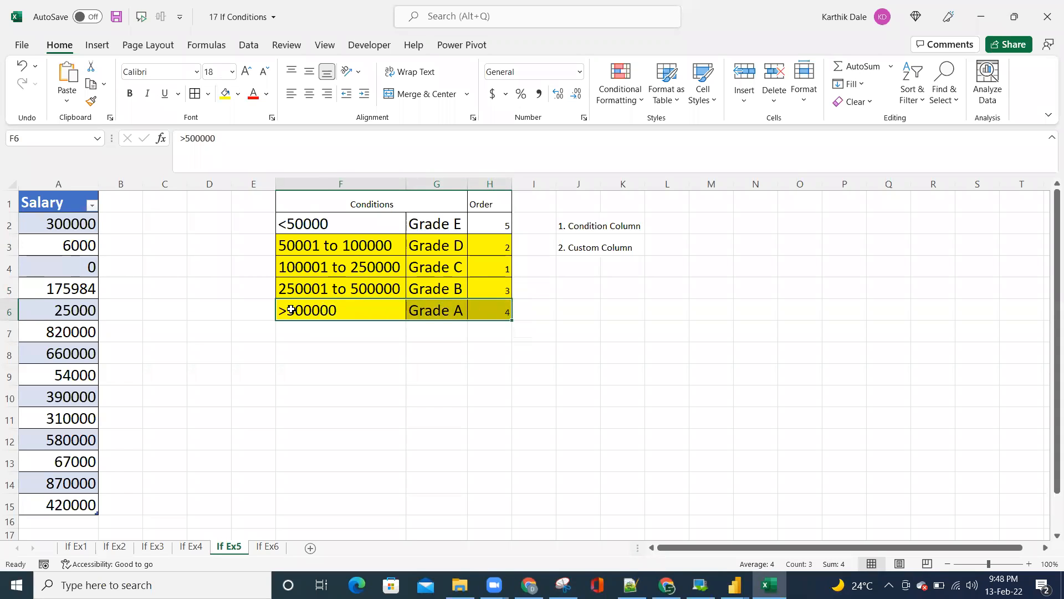
{"action": "left_click", "coordinate": [320, 311]}
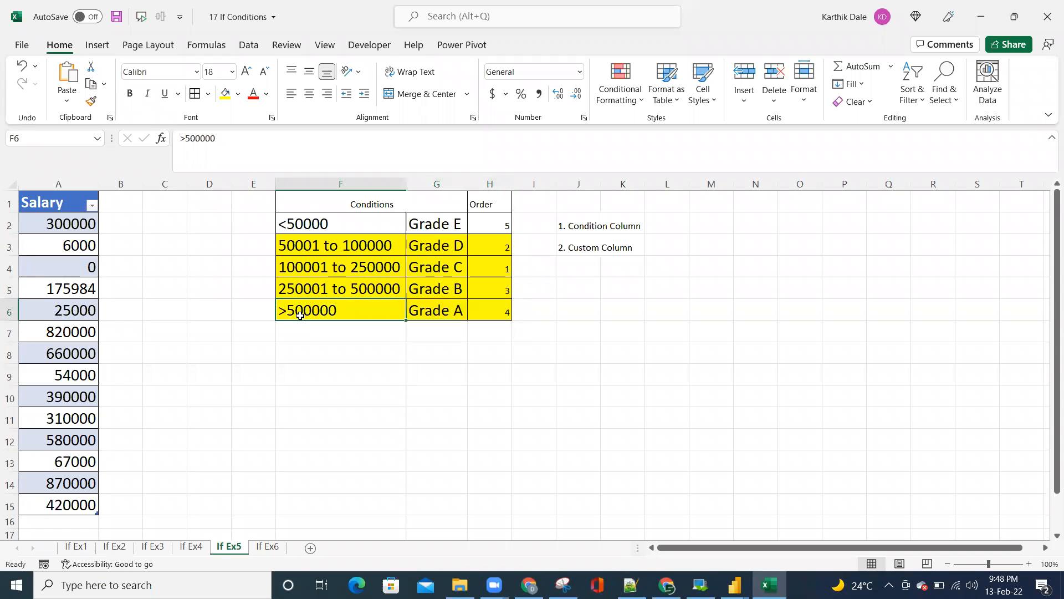
Switch back to Power Query Editor and set the pasted branch's lower limit to 500000
{"action": "key", "text": "alt+Tab"}
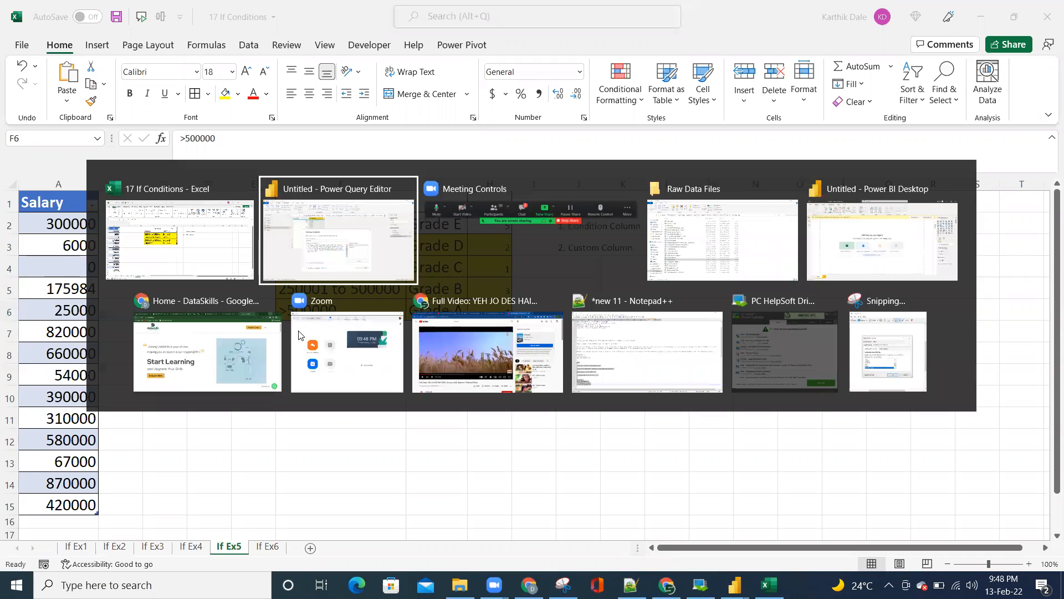
{"action": "left_click", "coordinate": [441, 354]}
{"action": "key", "text": "Delete"}
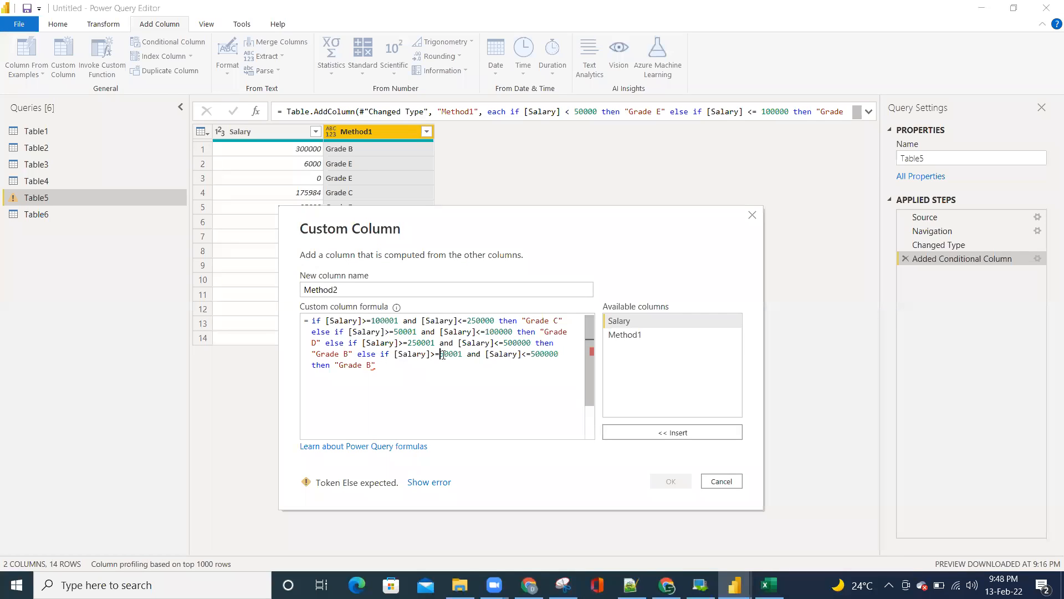
{"action": "key", "text": "Right"}
{"action": "key", "text": "Right"}
{"action": "key", "text": "Right"}
{"action": "key", "text": "Right"}
{"action": "key", "text": "Right"}
{"action": "key", "text": "BackSpace"}
{"action": "type", "text": "00"}
Remove and [Salary]<=500000 from the pasted branch and change its result to "Grade A"
{"action": "key", "text": "ctrl+shift+Right"}
{"action": "key", "text": "ctrl+shift+Right"}
{"action": "key", "text": "ctrl+shift+Right"}
{"action": "key", "text": "ctrl+shift+Right"}
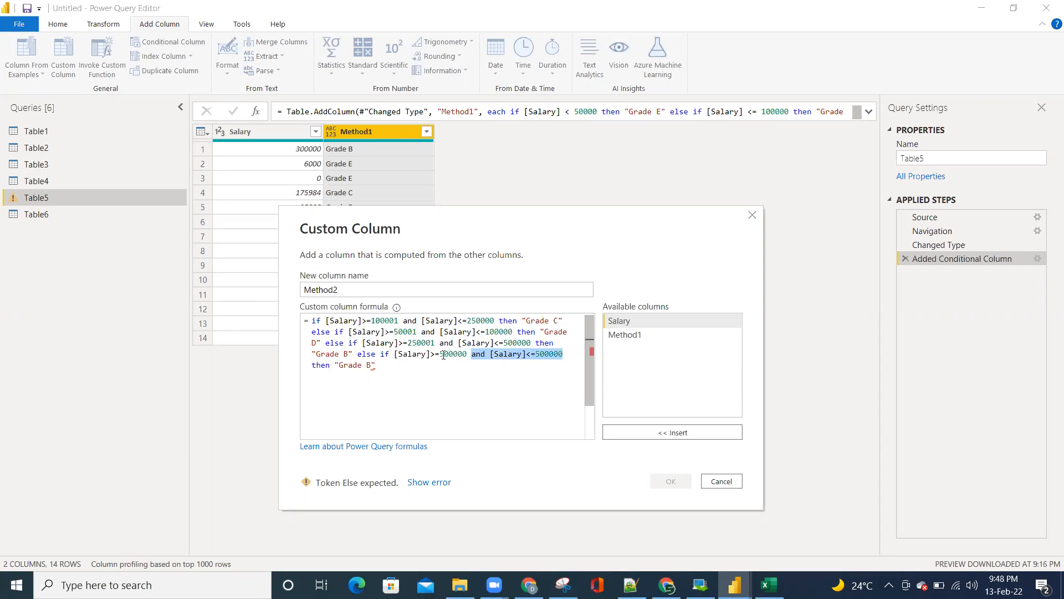
{"action": "key", "text": "Delete"}
{"action": "key", "text": "ctrl+Right"}
{"action": "key", "text": "ctrl+Right"}
{"action": "key", "text": "BackSpace"}
{"action": "type", "text": "A"}
{"action": "key", "text": "Right"}
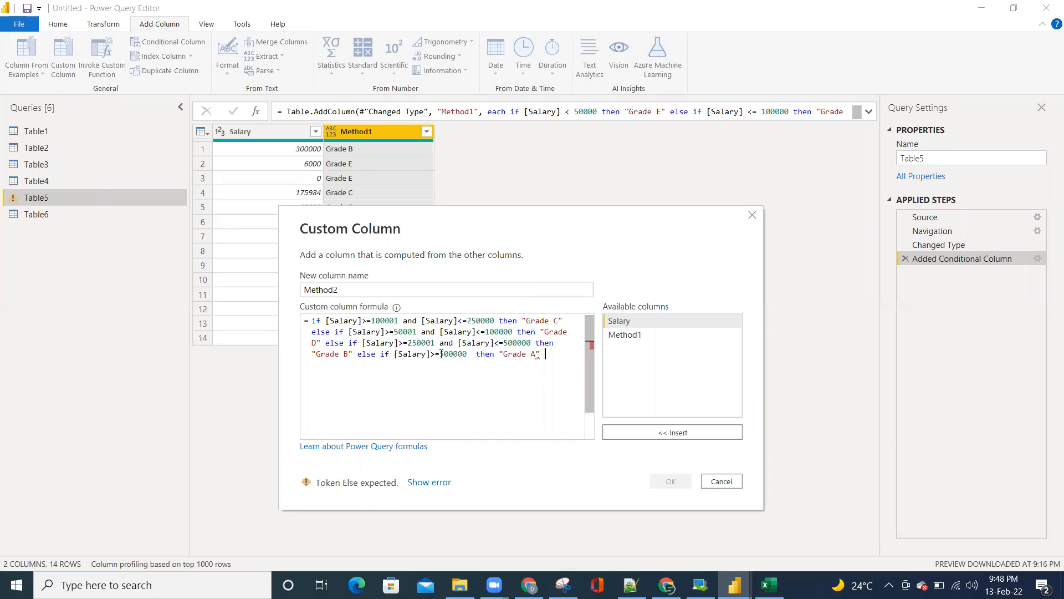
Add another else if after "Grade A" and paste the copied Grade B condition behind it
{"action": "type", "text": "el"}
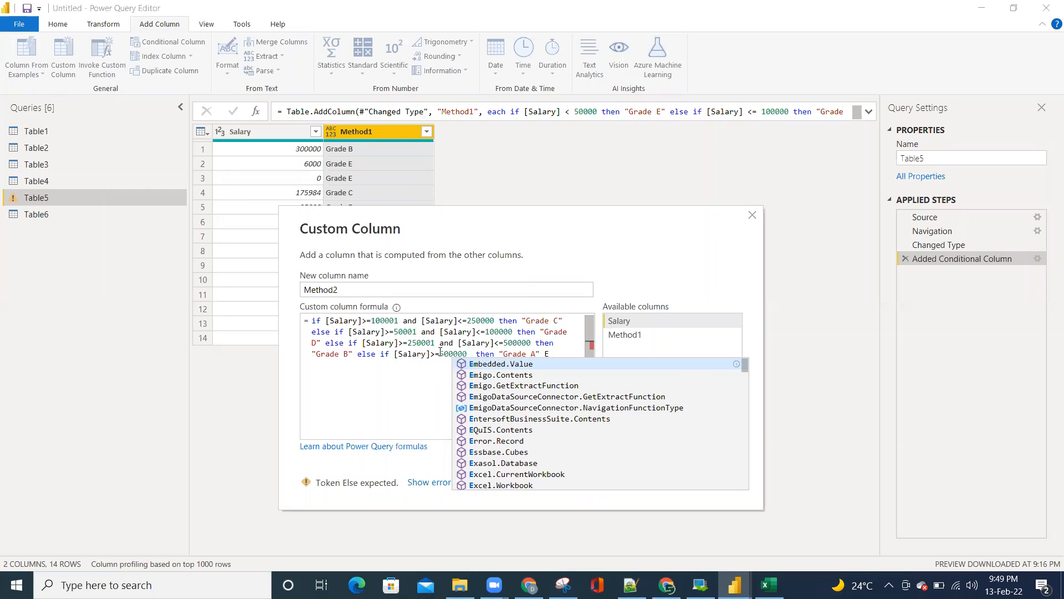
{"action": "type", "text": "se"}
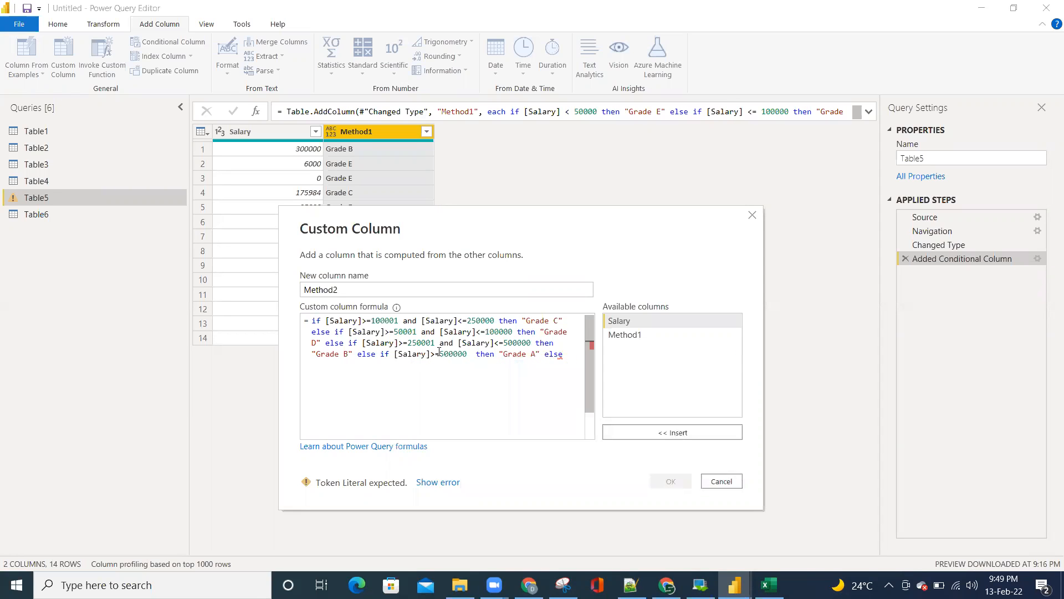
{"action": "left_click", "coordinate": [439, 353]}
{"action": "left_click", "coordinate": [571, 355]}
{"action": "type", "text": "if"}
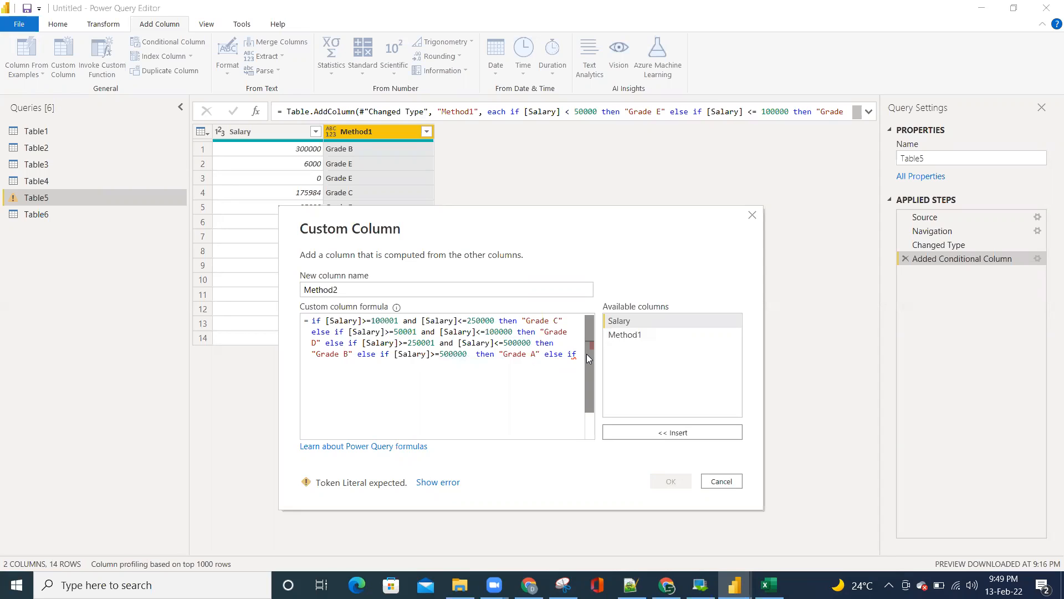
{"action": "key", "text": "ctrl+v"}
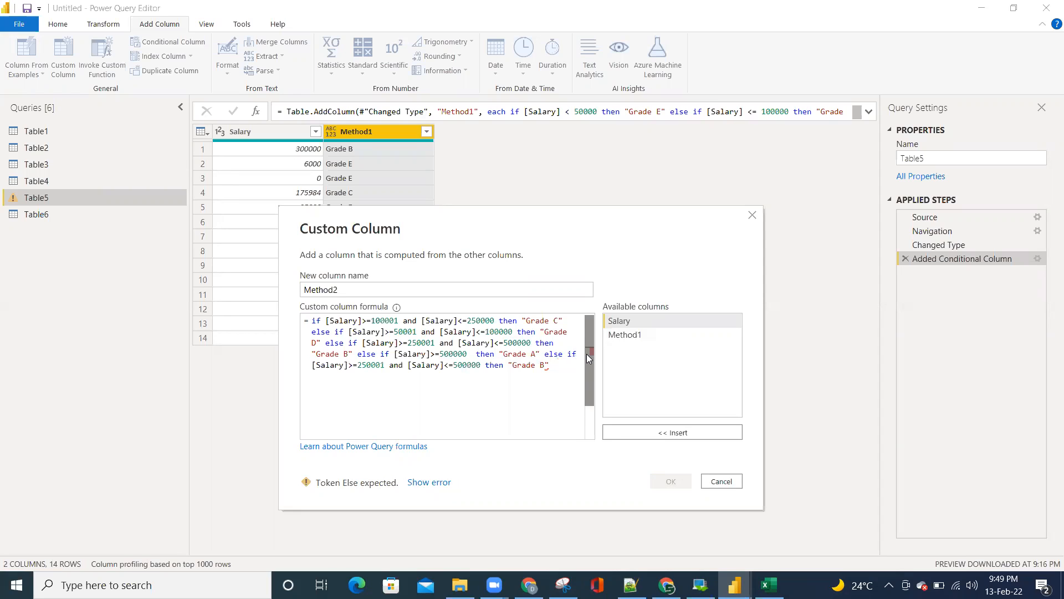
Switch to the Excel workbook and check the Grade E condition in cell F2
{"action": "key", "text": "alt+Tab"}
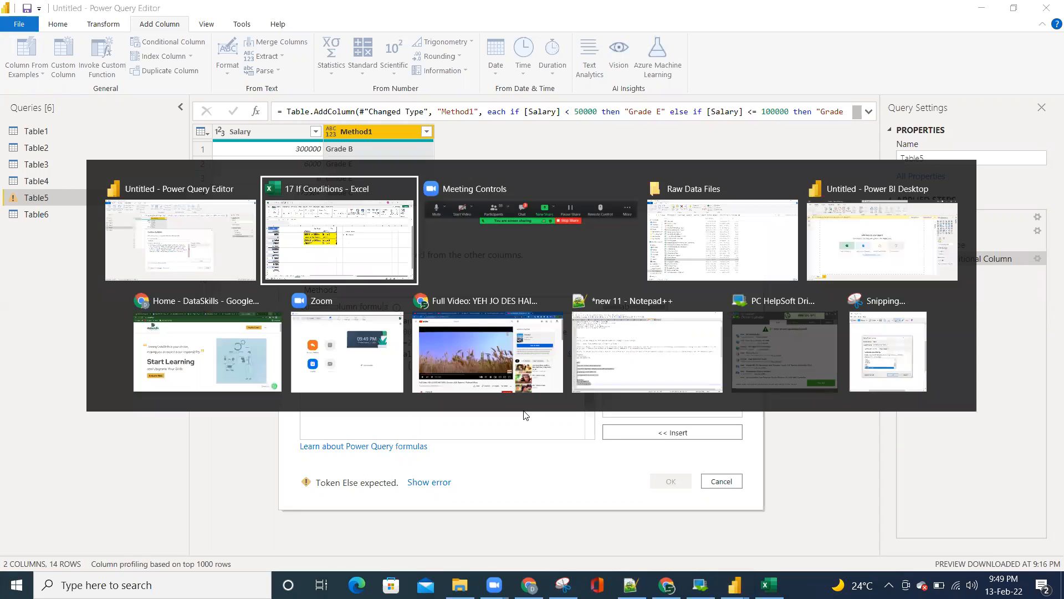
{"action": "left_click", "coordinate": [393, 270]}
{"action": "left_click", "coordinate": [332, 221]}
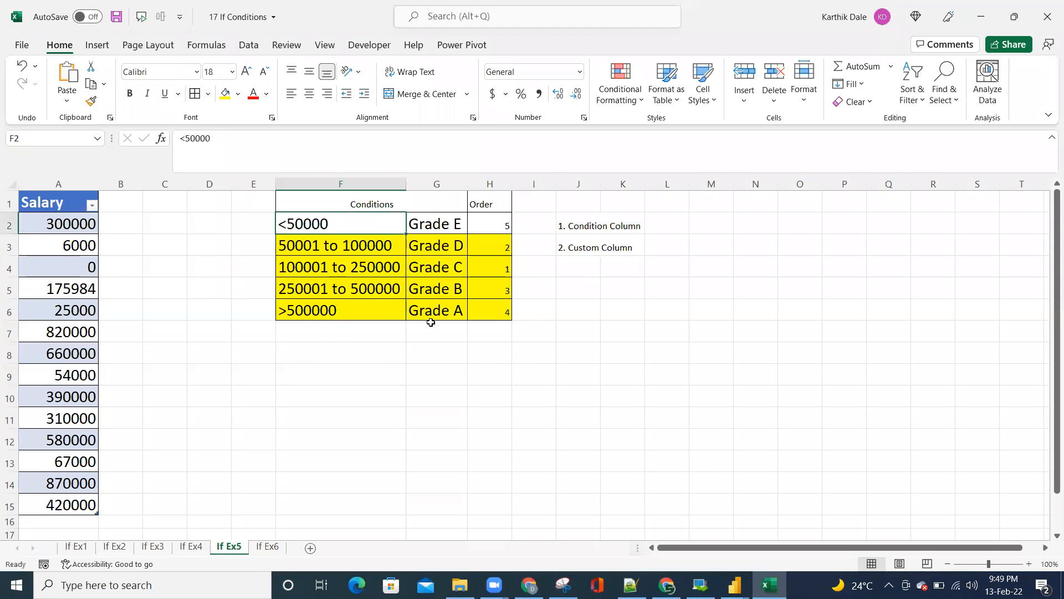
Switch back to Power Query Editor and change the last branch's first condition to [Salary]>=50000
{"action": "key", "text": "alt+Tab"}
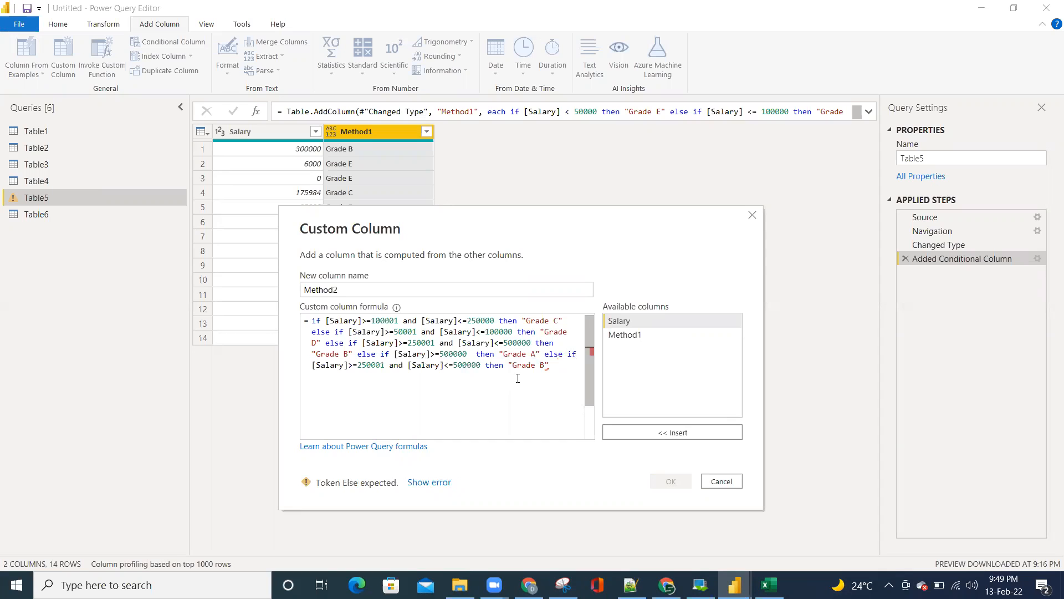
{"action": "left_click", "coordinate": [363, 365]}
{"action": "key", "text": "BackSpace"}
{"action": "key", "text": "Right"}
{"action": "key", "text": "Right"}
{"action": "key", "text": "Right"}
{"action": "key", "text": "Right"}
{"action": "key", "text": "BackSpace"}
{"action": "type", "text": "0"}
Remove and [Salary]<=500000 from the last branch and change its result to "Grade E"
{"action": "key", "text": "Right"}
{"action": "key", "text": "shift+Right"}
{"action": "key", "text": "shift+Right"}
{"action": "key", "text": "shift+Right"}
{"action": "key", "text": "shift+Right"}
{"action": "key", "text": "shift+Right"}
{"action": "key", "text": "shift+Right"}
{"action": "key", "text": "shift+Right"}
{"action": "key", "text": "shift+Right"}
{"action": "key", "text": "shift+Right"}
{"action": "key", "text": "shift+Right"}
{"action": "key", "text": "shift+Right"}
{"action": "key", "text": "shift+Right"}
{"action": "key", "text": "shift+Right"}
{"action": "key", "text": "shift+Right"}
{"action": "key", "text": "shift+Right"}
{"action": "key", "text": "shift+Right"}
{"action": "key", "text": "shift+Right"}
{"action": "key", "text": "shift+Right"}
{"action": "key", "text": "shift+Right"}
{"action": "key", "text": "shift+Right"}
{"action": "key", "text": "shift+Right"}
{"action": "key", "text": "BackSpace"}
{"action": "key", "text": "Right"}
{"action": "key", "text": "Right"}
{"action": "key", "text": "Right"}
{"action": "key", "text": "Right"}
{"action": "key", "text": "Right"}
{"action": "key", "text": "Right"}
{"action": "key", "text": "Right"}
{"action": "key", "text": "Right"}
{"action": "key", "text": "Right"}
{"action": "key", "text": "BackSpace"}
{"action": "type", "text": "E"}
End the formula with else "" and create the Method2 column
{"action": "key", "text": "End"}
{"action": "type", "text": "else \"\""}
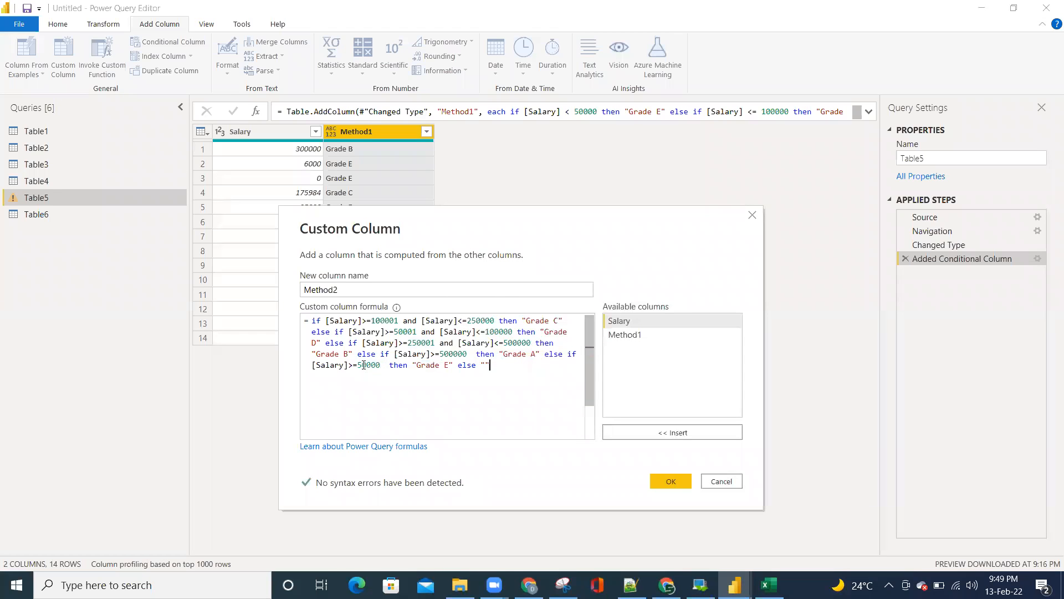
{"action": "left_click", "coordinate": [671, 481]}
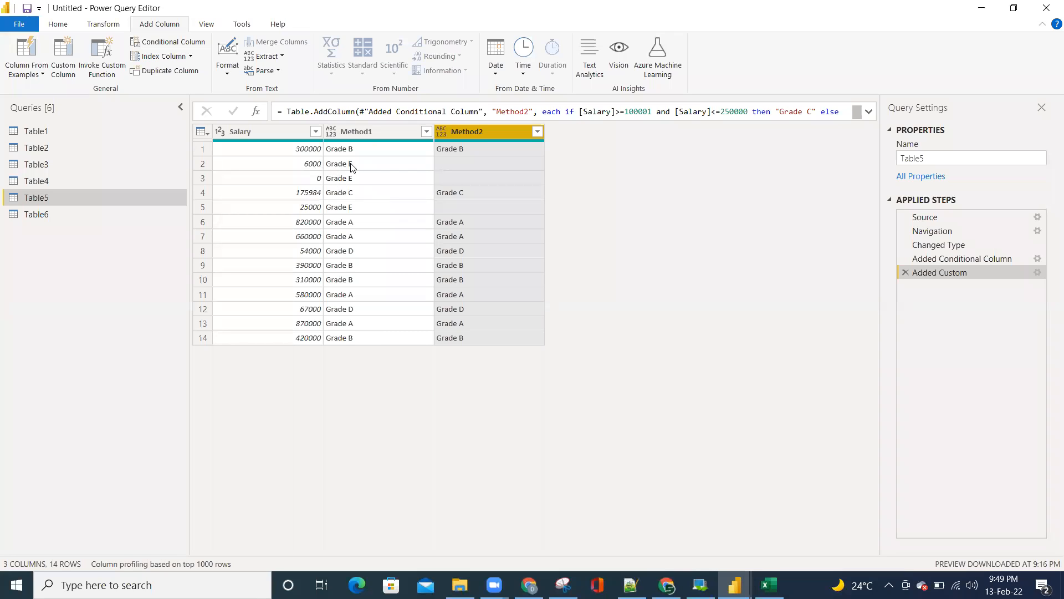
Reopen the Added Custom step's settings, change the Grade E condition to [Salary]<=50000, and apply the formula
{"action": "left_click", "coordinate": [1038, 273]}
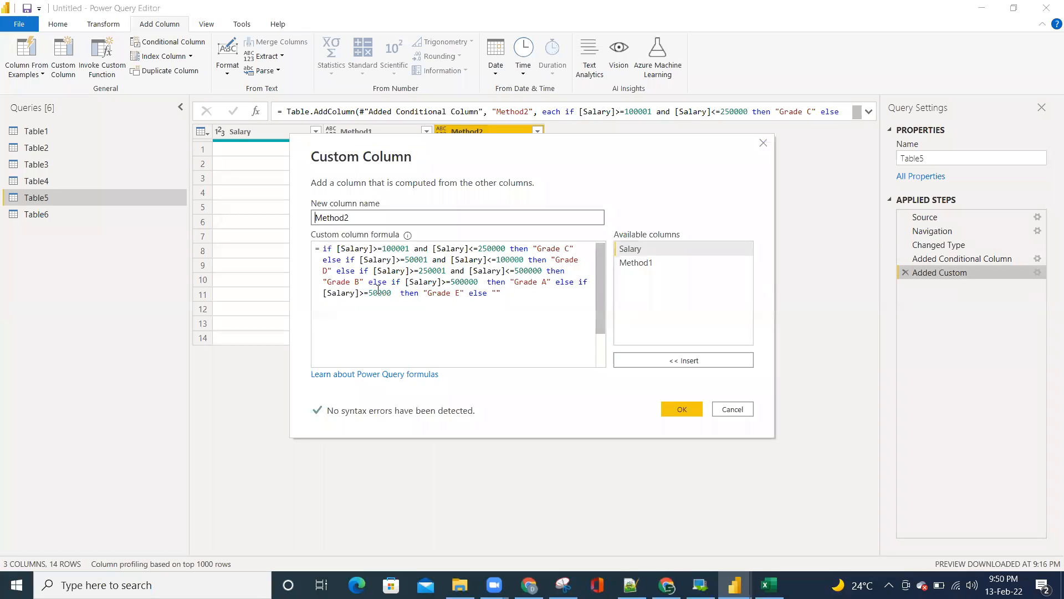
{"action": "left_click", "coordinate": [365, 292]}
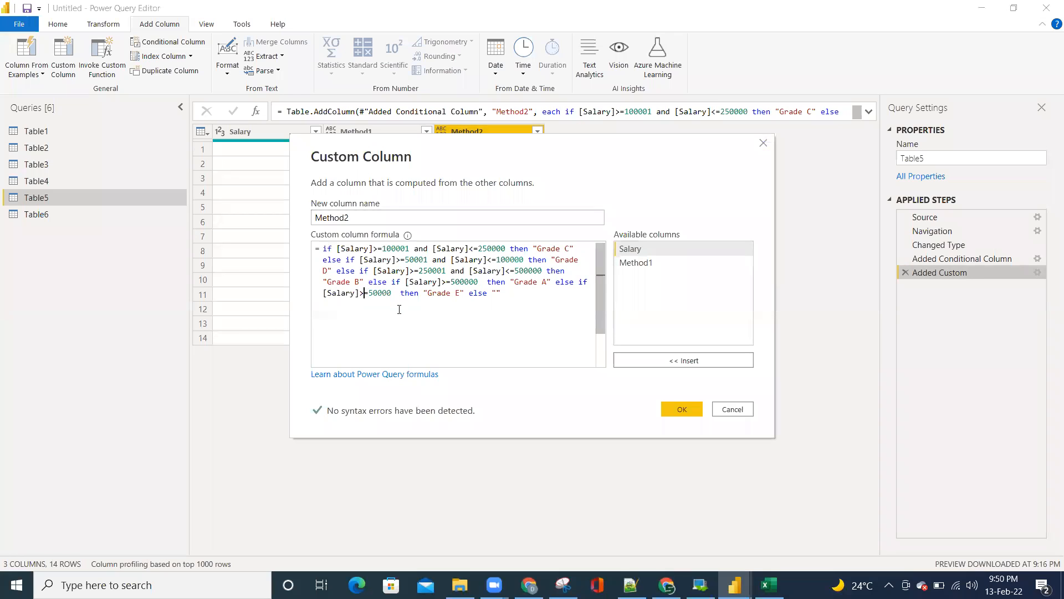
{"action": "key", "text": "BackSpace"}
{"action": "key", "text": "BackSpace"}
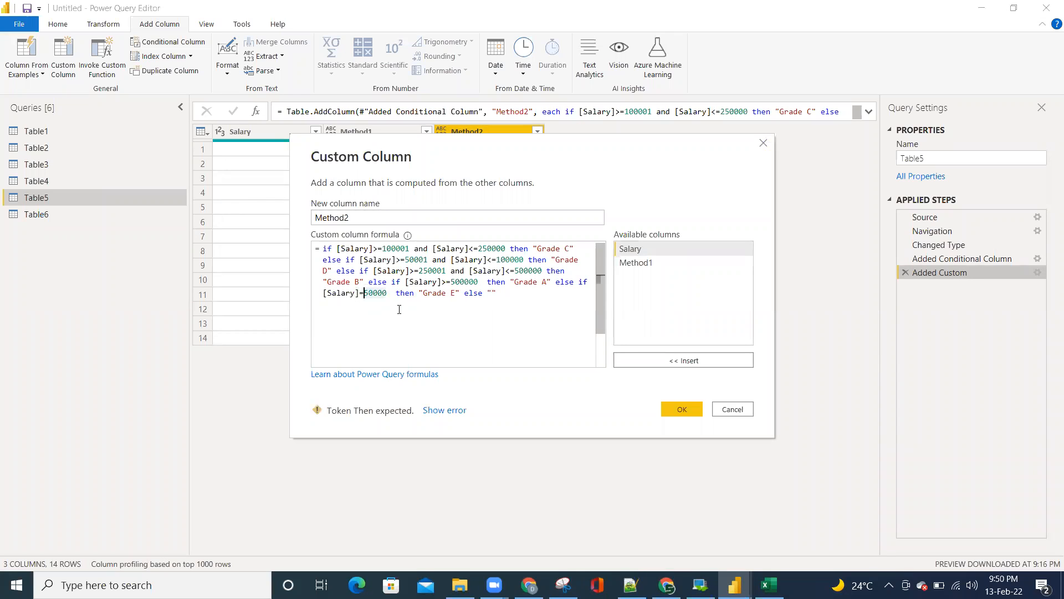
{"action": "type", "text": "<"}
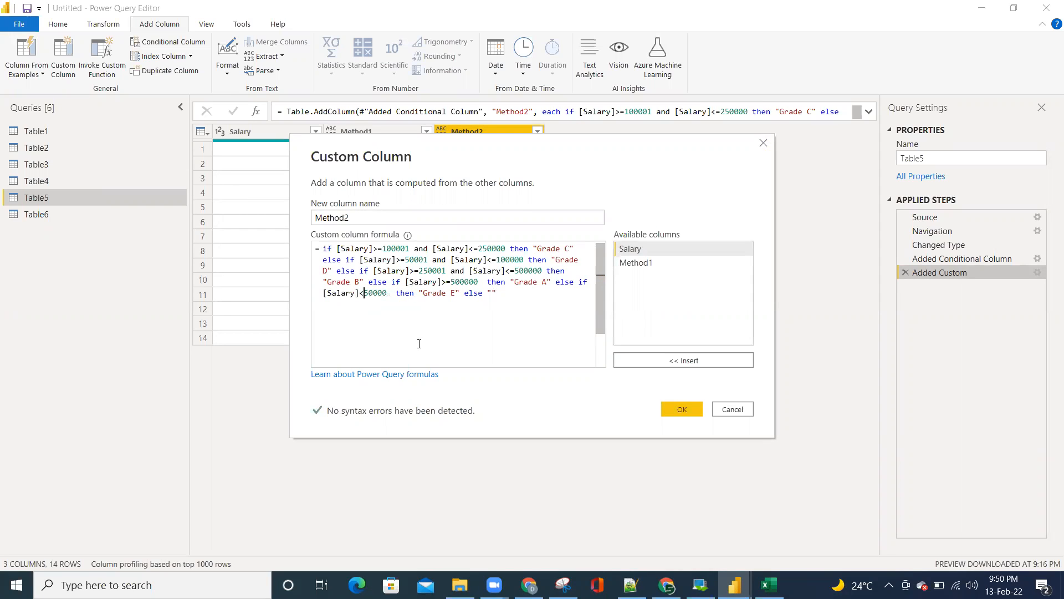
{"action": "type", "text": "="}
{"action": "left_click", "coordinate": [682, 408]}
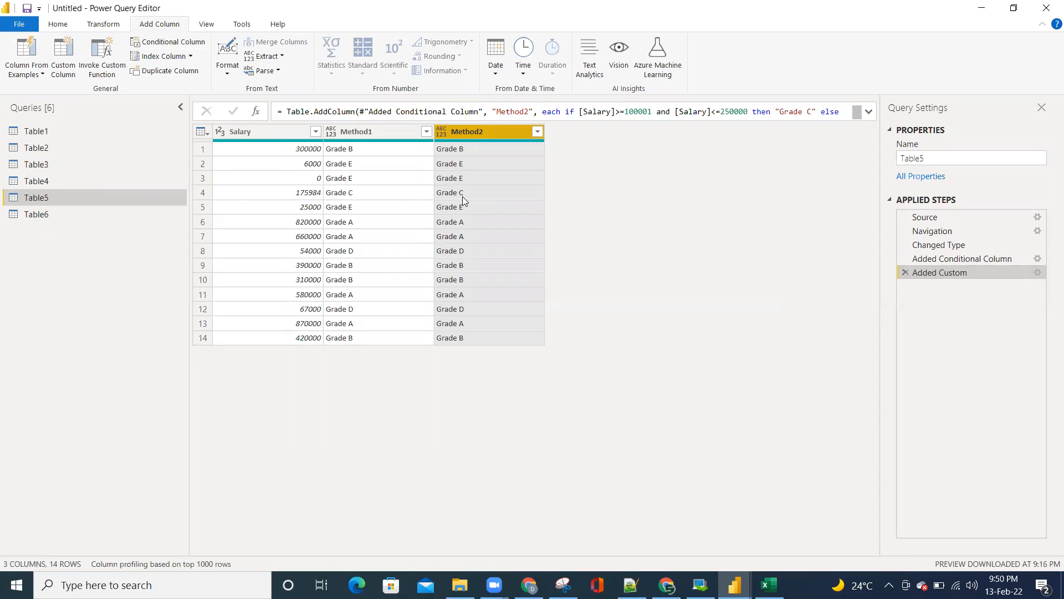
{"action": "left_click", "coordinate": [516, 70]}
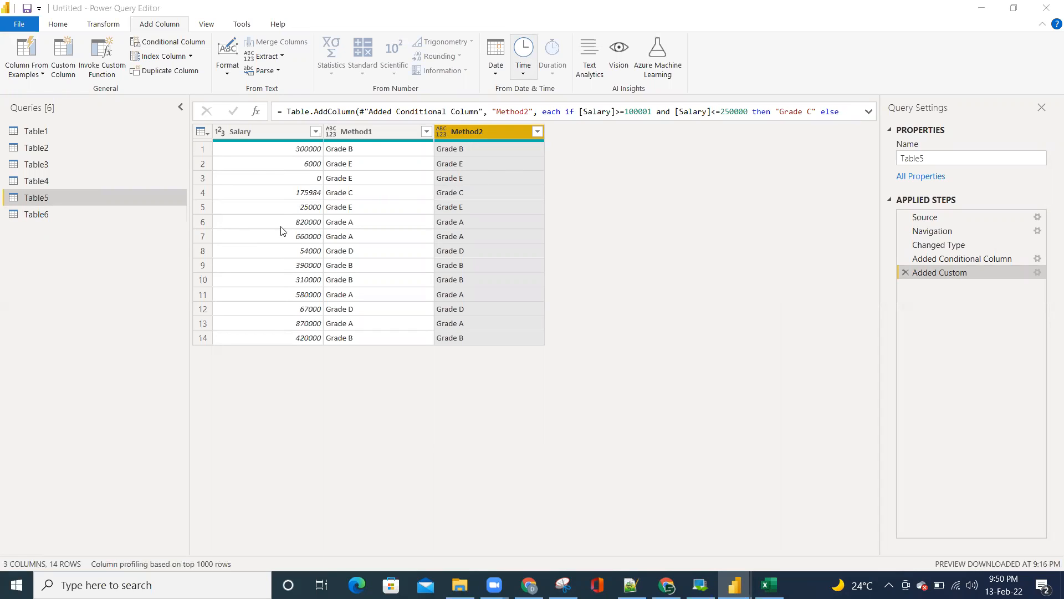
Open the Table6 query and examine Student2's English, Maths and Science marks
{"action": "left_click", "coordinate": [48, 215]}
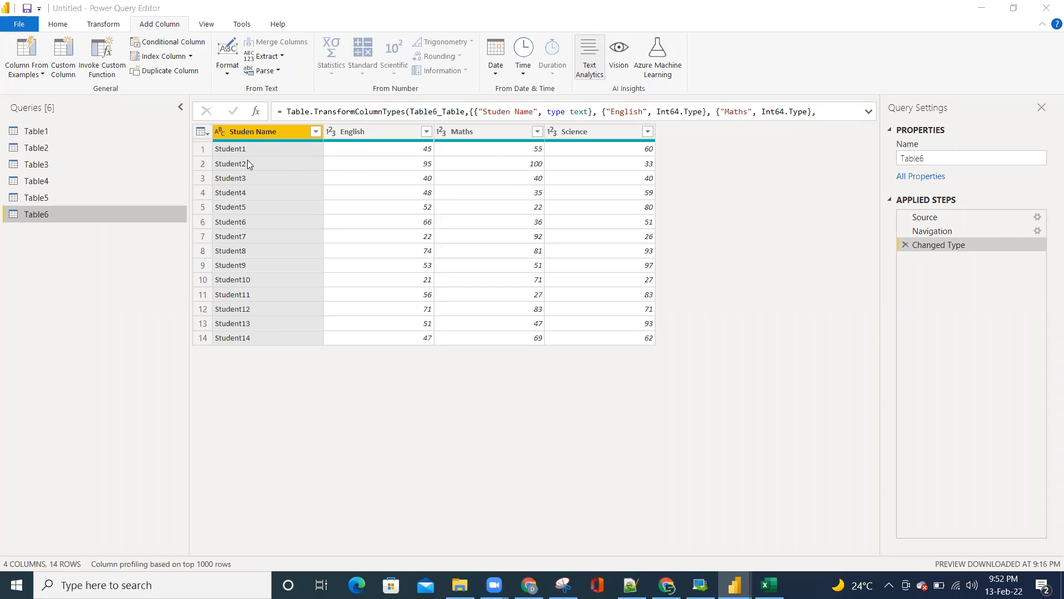
{"action": "left_click", "coordinate": [393, 169]}
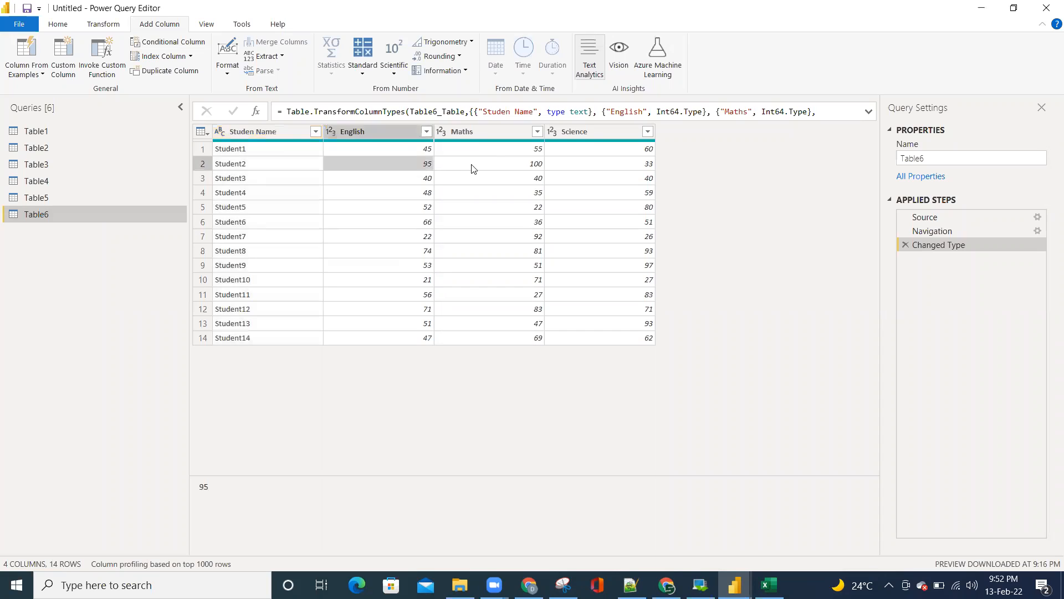
{"action": "left_click", "coordinate": [477, 169]}
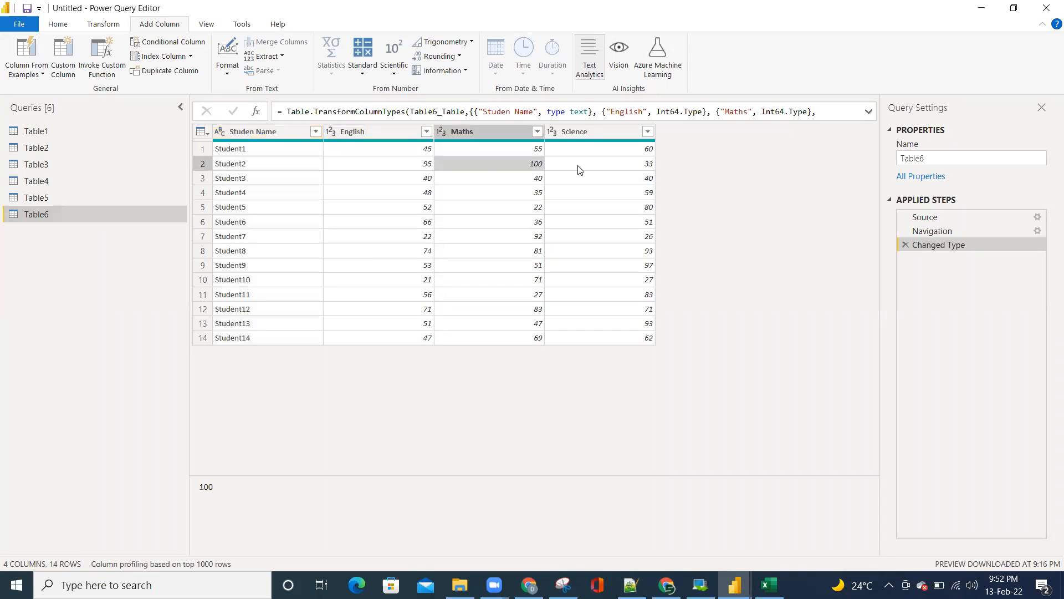
{"action": "left_click", "coordinate": [580, 166]}
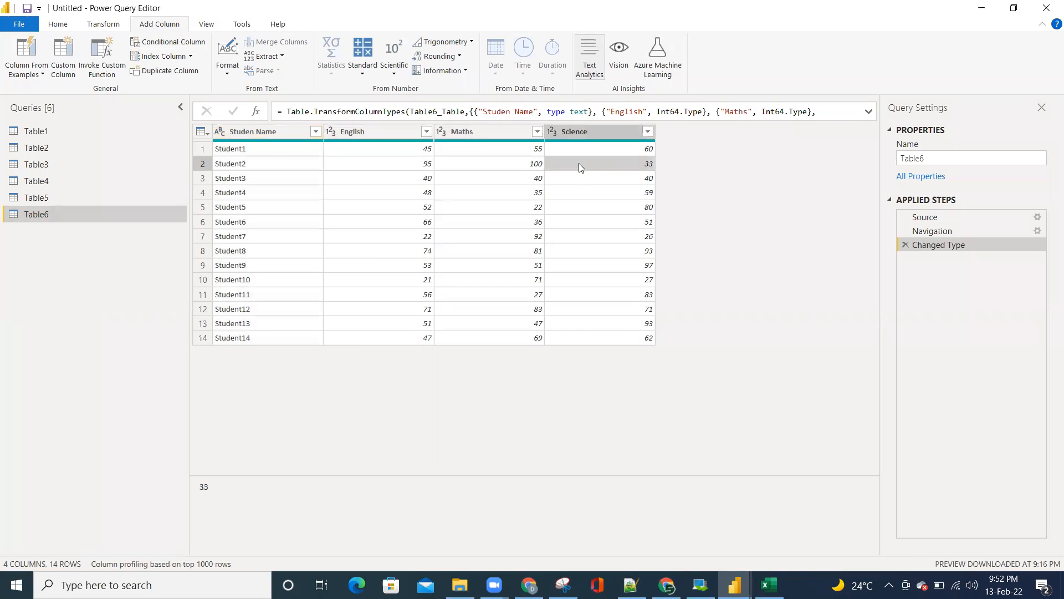
{"action": "left_click", "coordinate": [484, 163]}
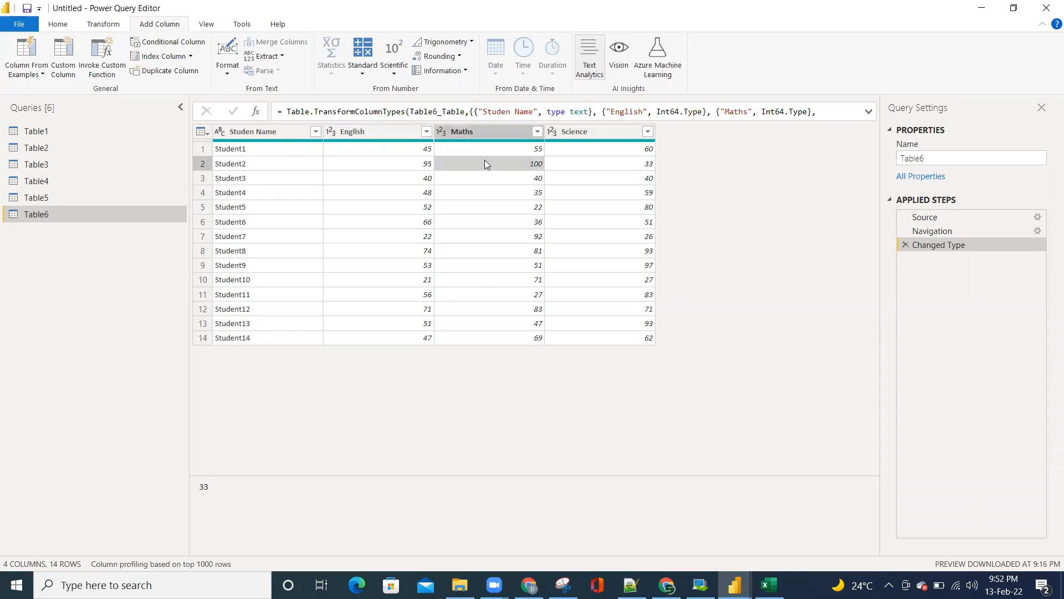
{"action": "left_click", "coordinate": [599, 166]}
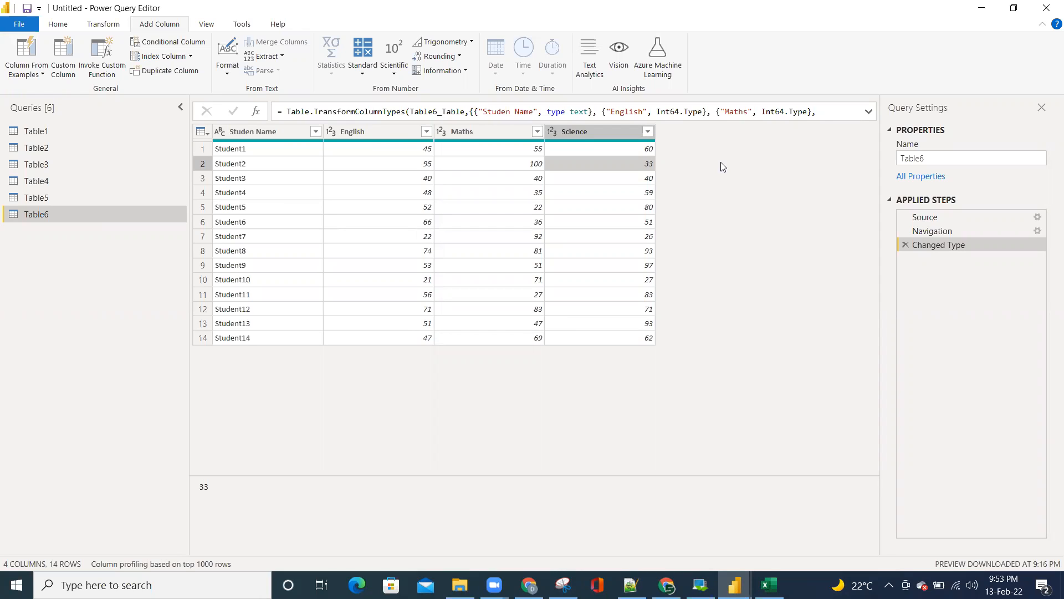
Switch to File Explorer, open the 17 If Conditions workbook in Excel, and read the homework condition on the If Ex6 sheet
{"action": "left_click", "coordinate": [619, 55]}
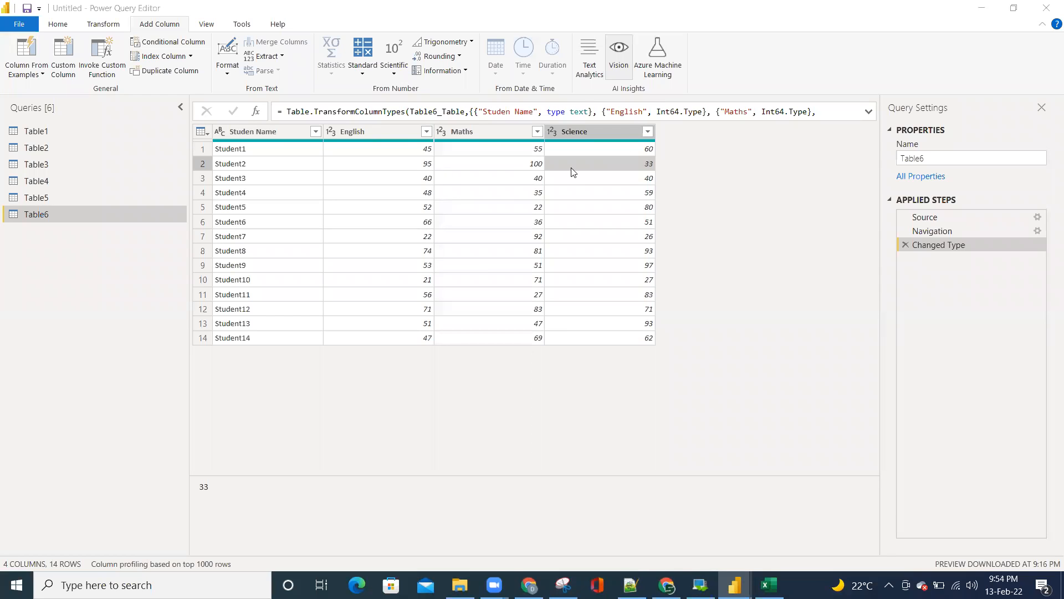
{"action": "left_click", "coordinate": [57, 26]}
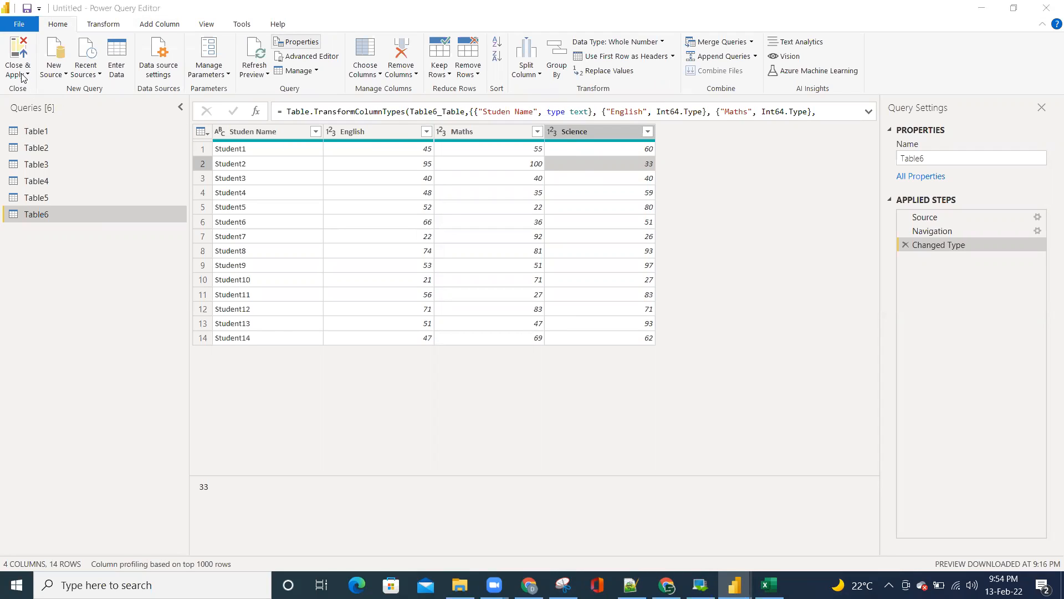
{"action": "left_click", "coordinate": [465, 583]}
{"action": "left_click", "coordinate": [201, 438]}
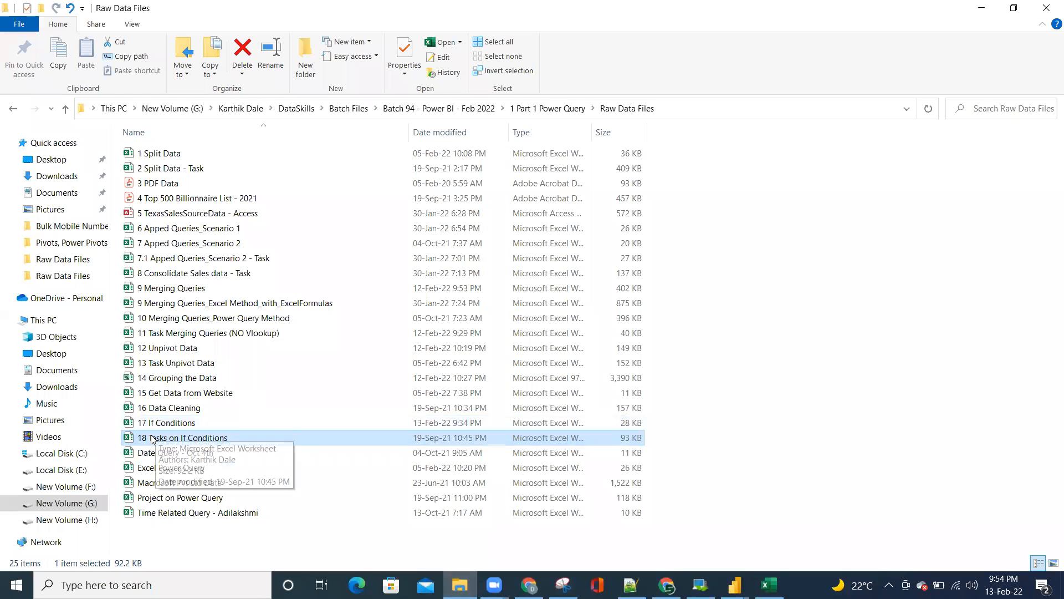
{"action": "left_click", "coordinate": [205, 424]}
{"action": "double_click", "coordinate": [188, 423]}
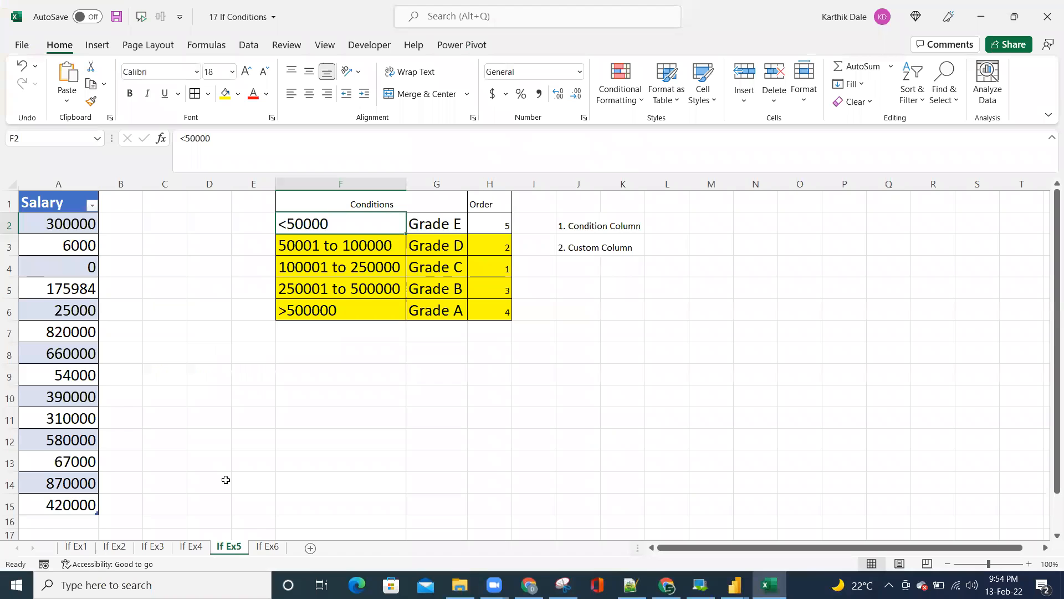
{"action": "left_click", "coordinate": [268, 547]}
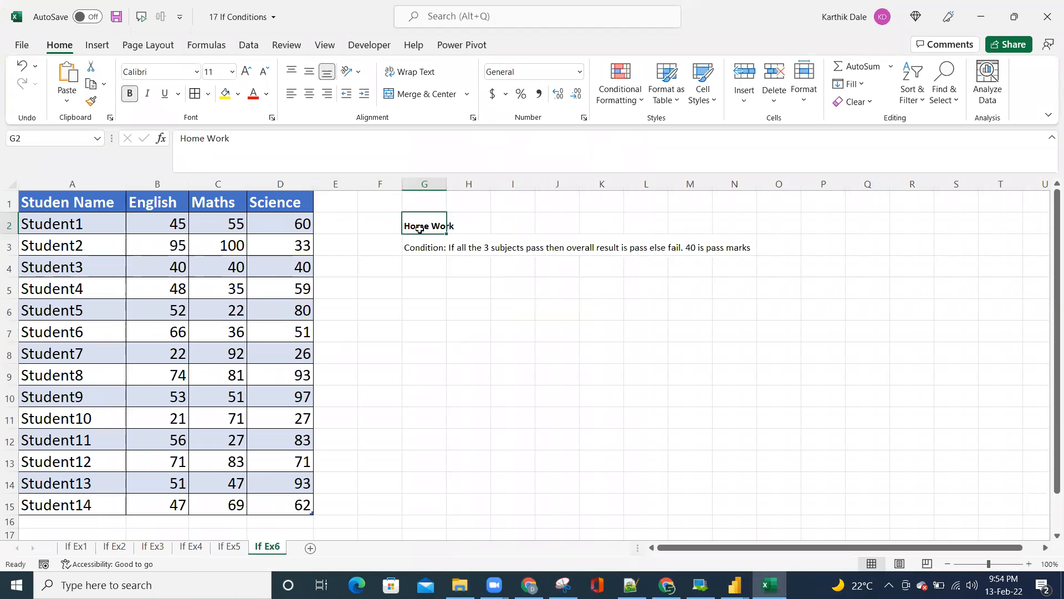
{"action": "left_click", "coordinate": [423, 244]}
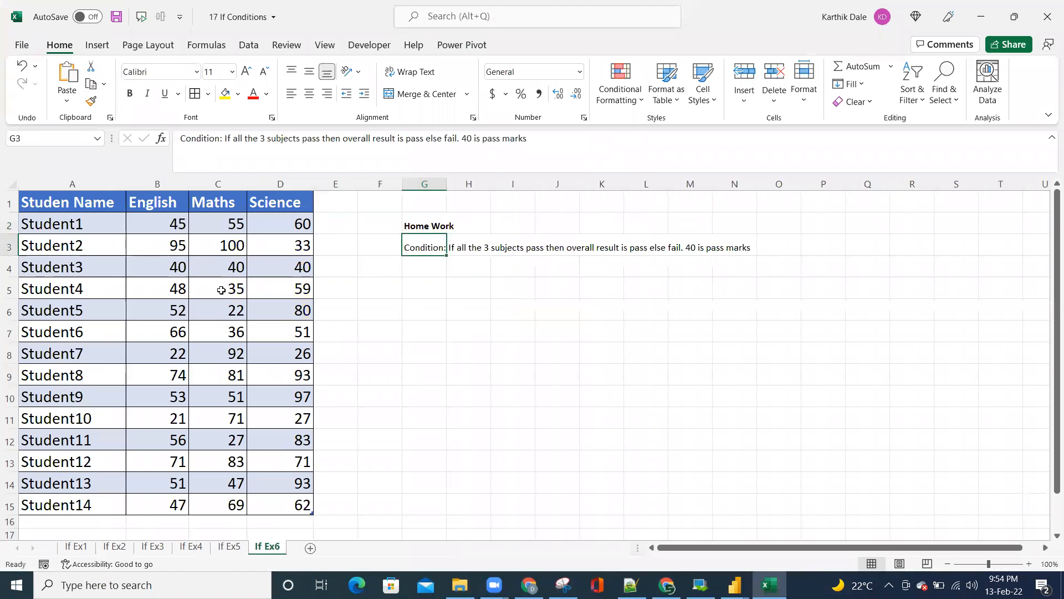
Close the 17 If Conditions workbook and open 18 Tasks on If Conditions from the Raw Data Files folder
{"action": "left_click", "coordinate": [1048, 17]}
{"action": "left_click", "coordinate": [479, 320]}
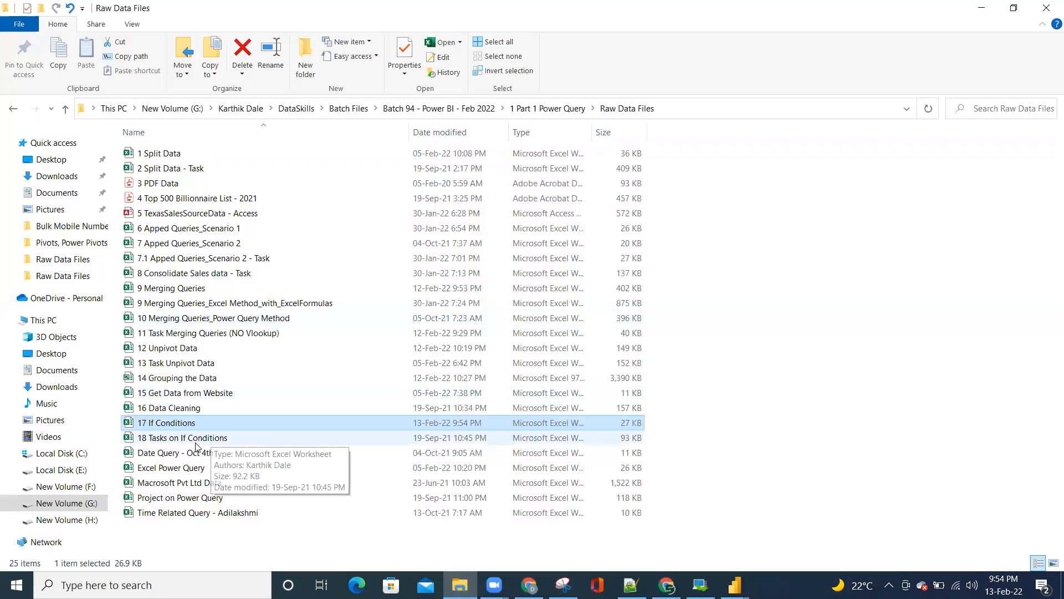
{"action": "left_click", "coordinate": [198, 441]}
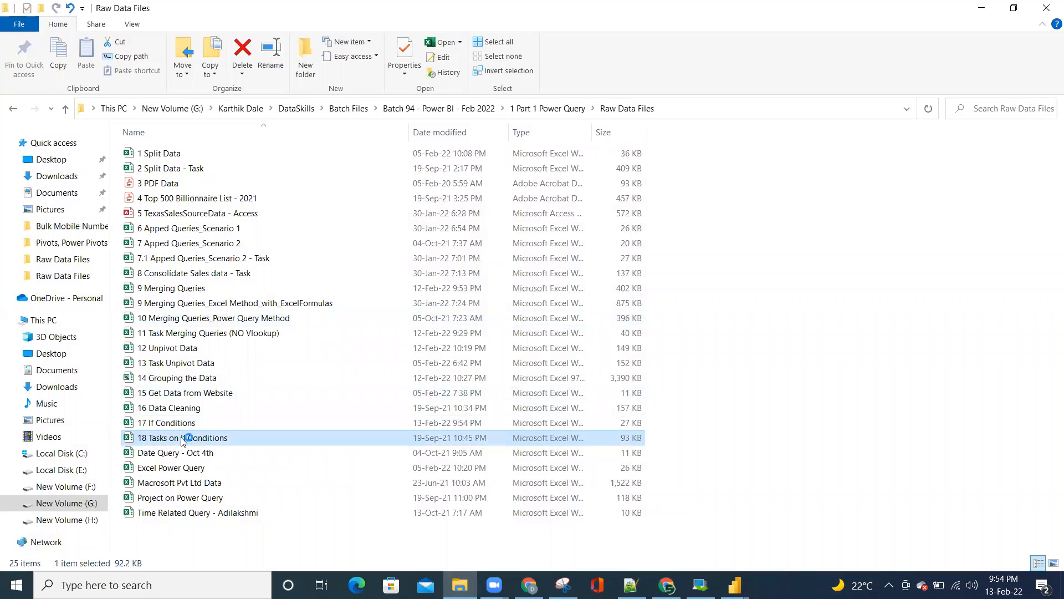
{"action": "double_click", "coordinate": [188, 439]}
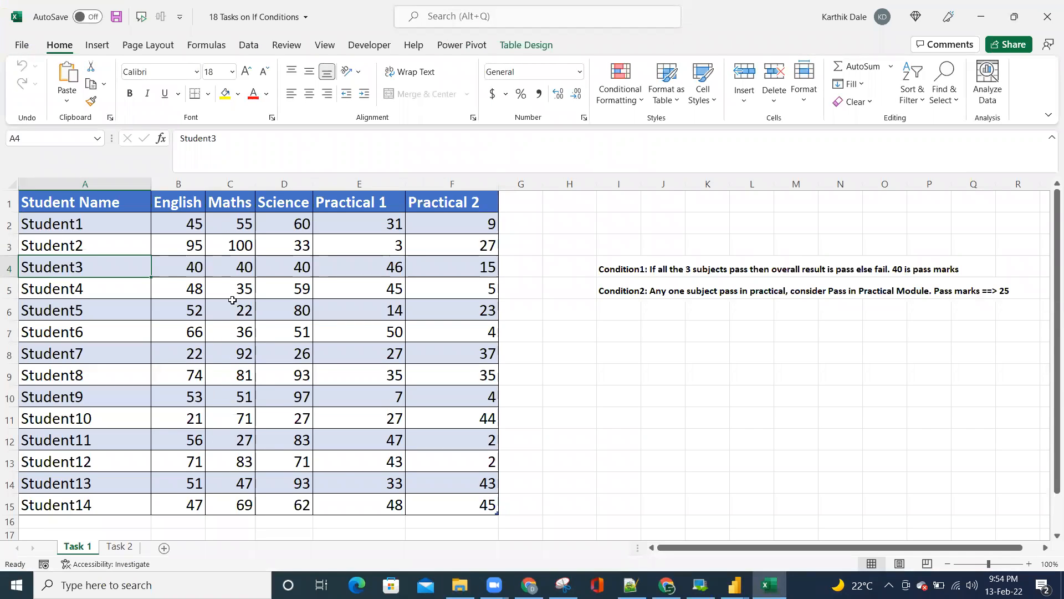
Format the English, Maths and Science header cells with a yellow fill and red font
{"action": "left_click_drag", "start_coordinate": [180, 206], "coordinate": [458, 504]}
{"action": "left_click_drag", "start_coordinate": [196, 205], "coordinate": [280, 203]}
{"action": "left_click", "coordinate": [225, 93]}
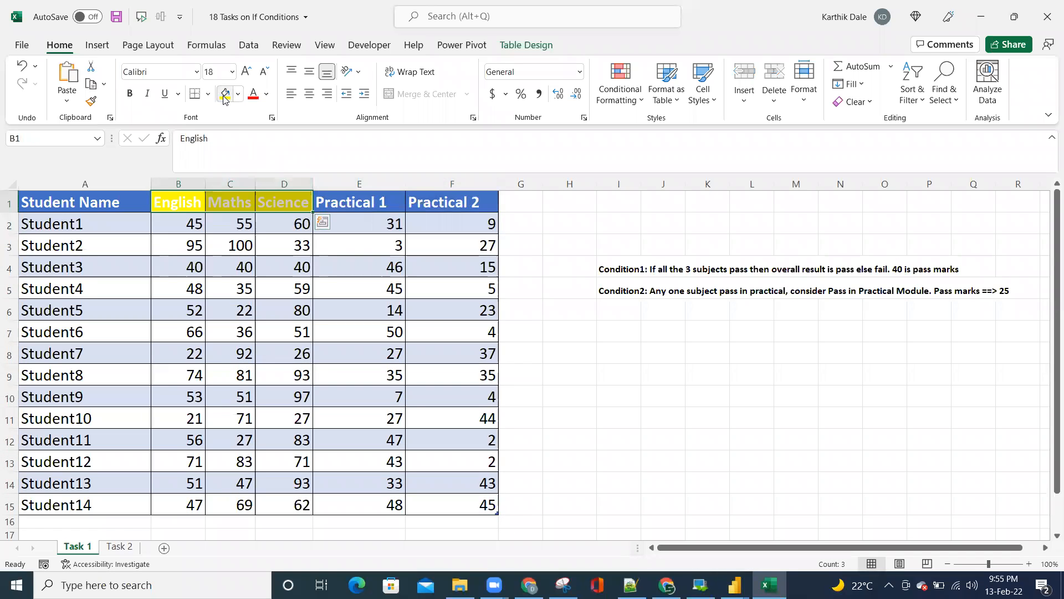
{"action": "left_click", "coordinate": [253, 93]}
Fill the Practical 1 and Practical 2 header cells with green
{"action": "left_click_drag", "start_coordinate": [332, 202], "coordinate": [455, 202]}
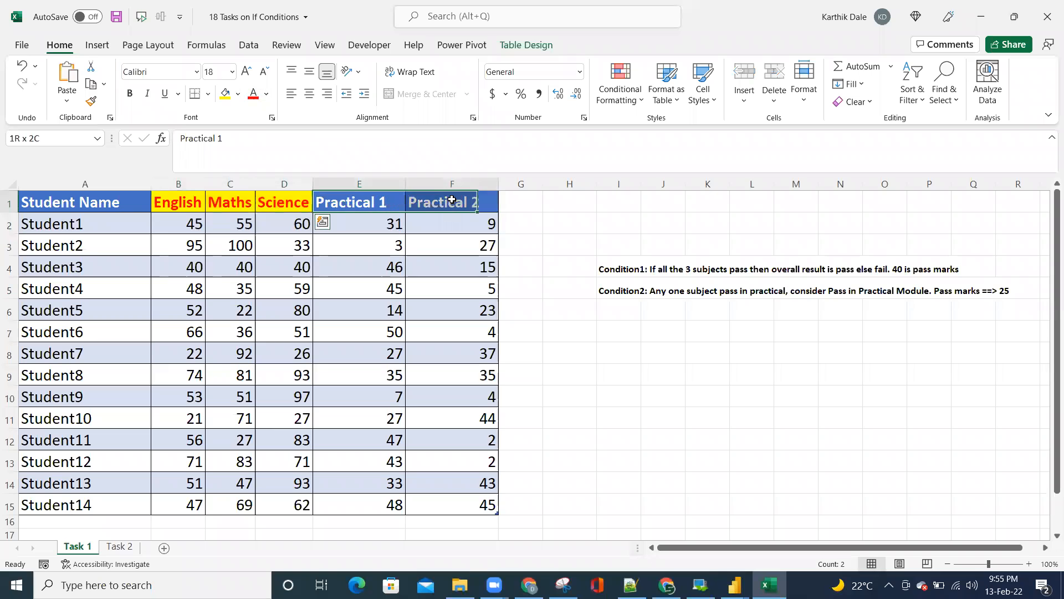
{"action": "left_click", "coordinate": [238, 93]}
{"action": "left_click", "coordinate": [268, 224]}
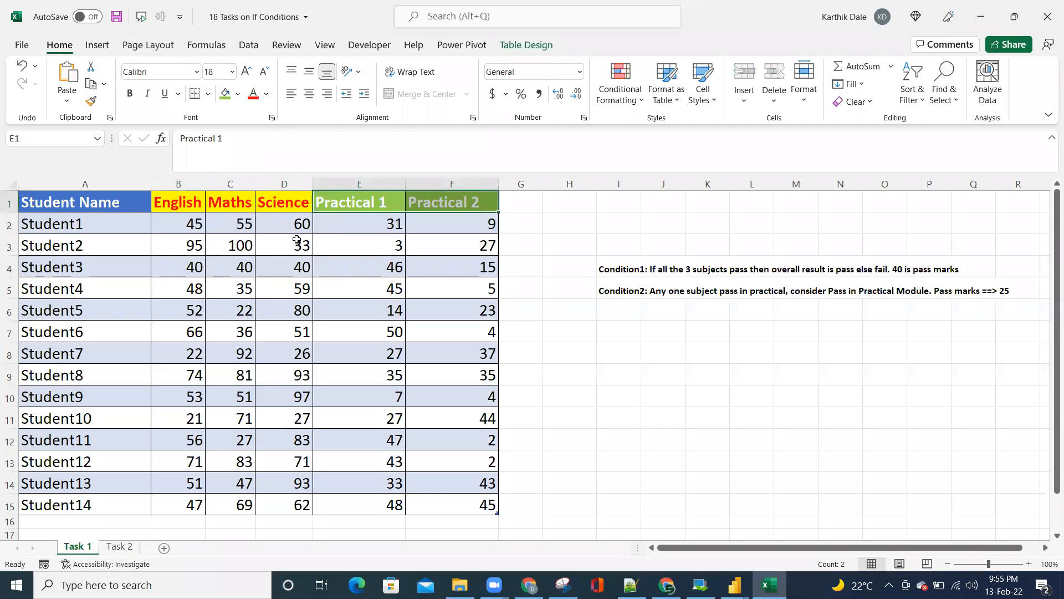
{"action": "left_click", "coordinate": [327, 262]}
Examine Student1's subject and practical marks against Condition1 and Condition2 on the Task 1 sheet
{"action": "left_click_drag", "start_coordinate": [180, 206], "coordinate": [306, 203]}
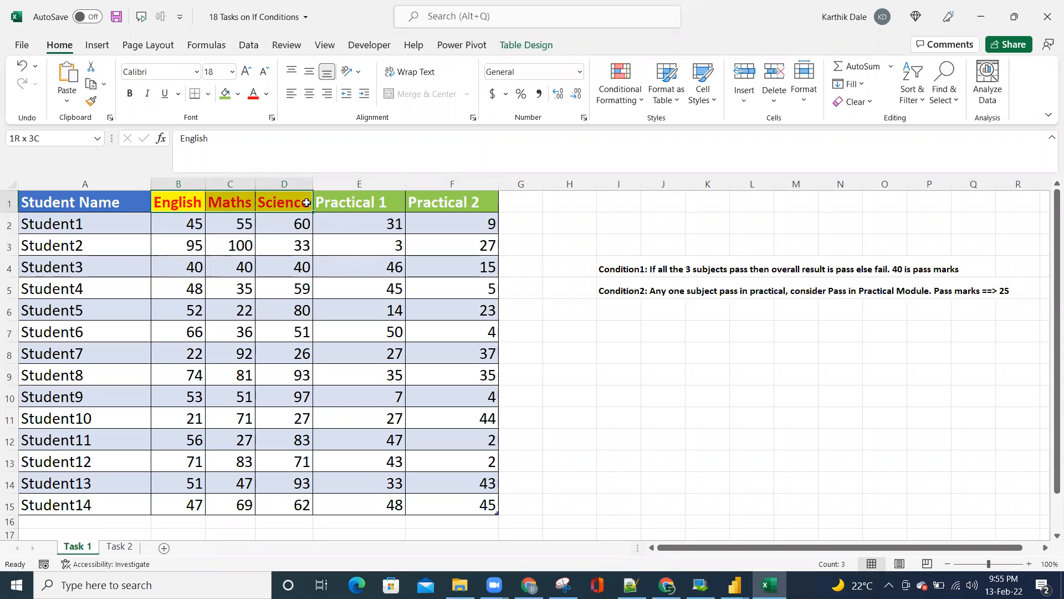
{"action": "left_click_drag", "start_coordinate": [306, 202], "coordinate": [307, 202]}
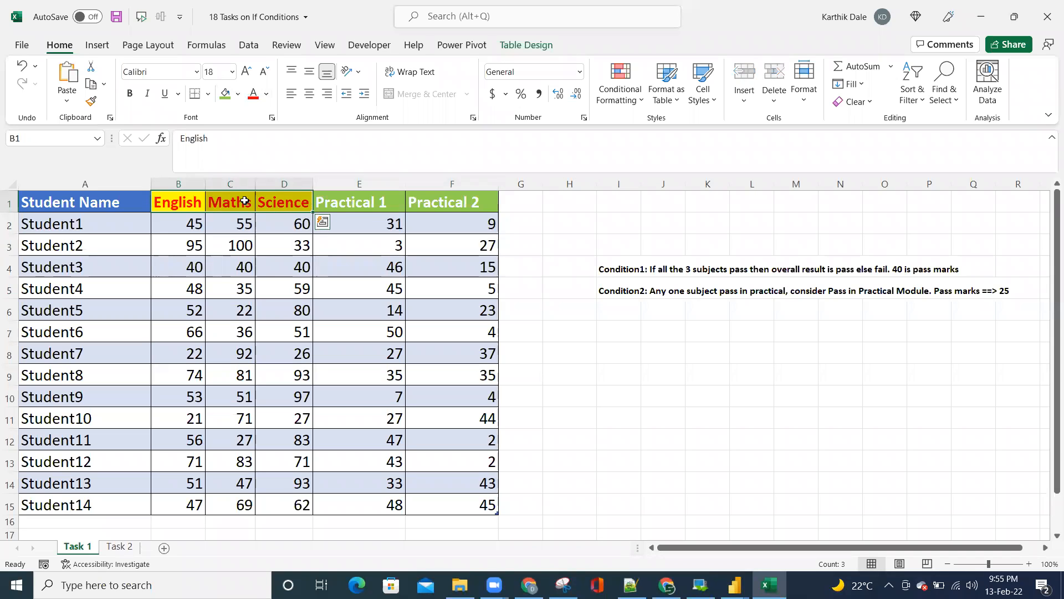
{"action": "left_click_drag", "start_coordinate": [362, 205], "coordinate": [444, 203]}
{"action": "left_click_drag", "start_coordinate": [188, 202], "coordinate": [265, 202]}
{"action": "left_click_drag", "start_coordinate": [183, 226], "coordinate": [275, 225]}
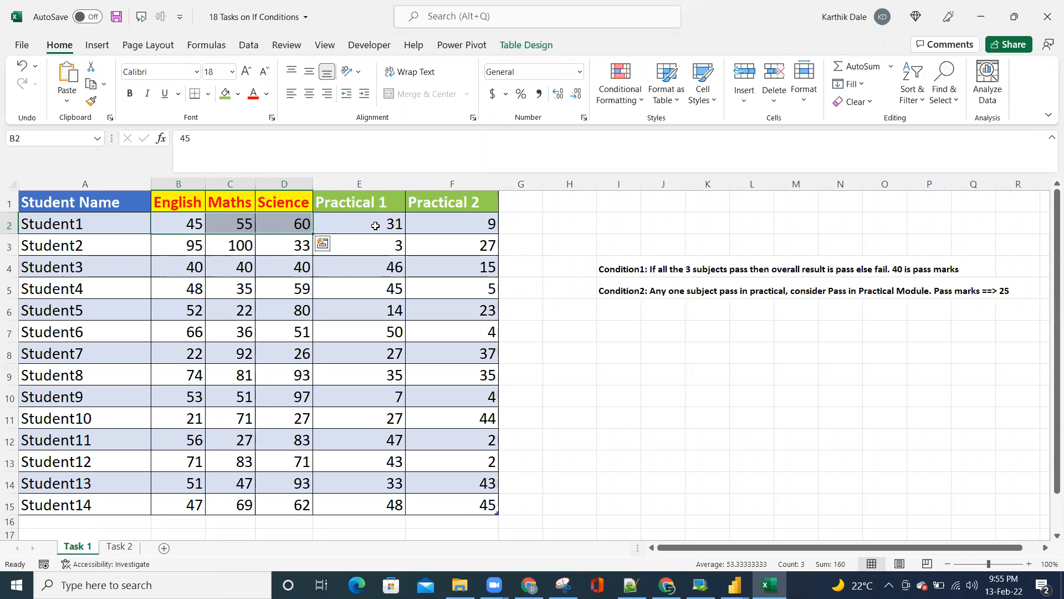
{"action": "left_click_drag", "start_coordinate": [375, 225], "coordinate": [438, 224]}
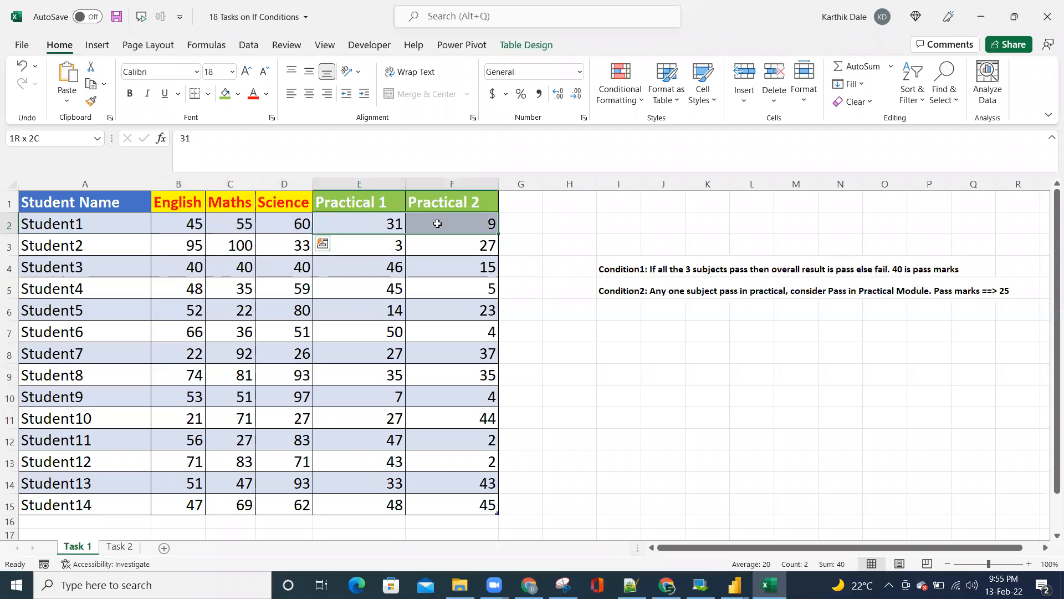
{"action": "left_click_drag", "start_coordinate": [437, 224], "coordinate": [437, 223]}
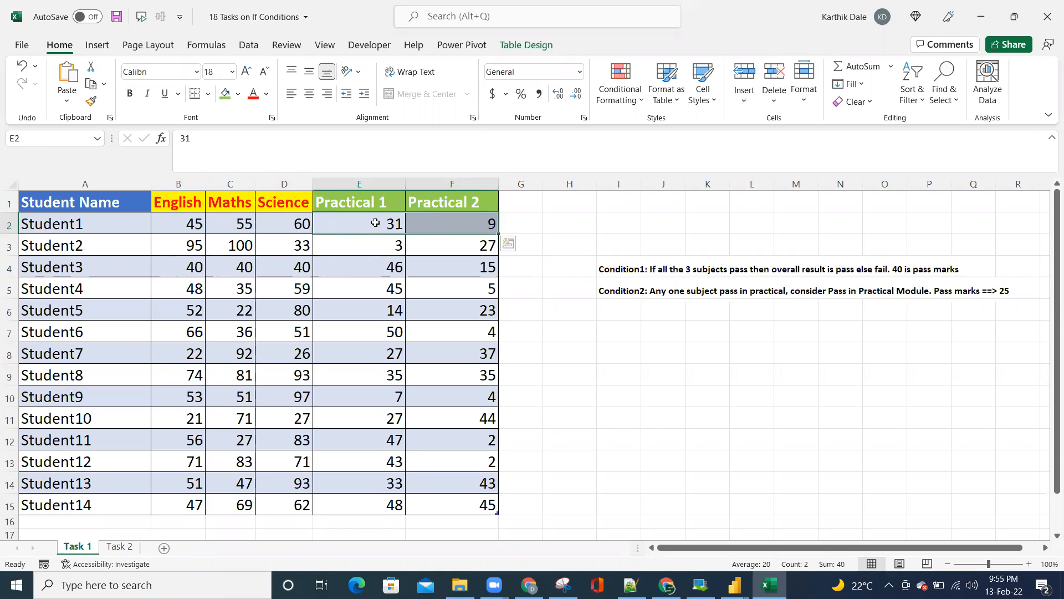
{"action": "left_click_drag", "start_coordinate": [619, 270], "coordinate": [621, 281]}
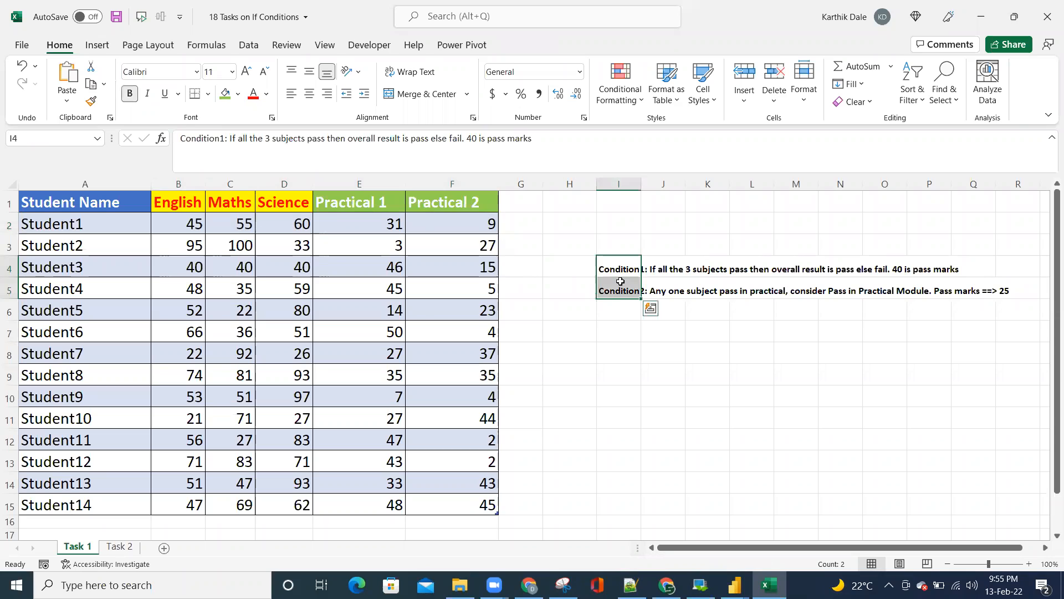
{"action": "left_click", "coordinate": [76, 227]}
{"action": "left_click", "coordinate": [187, 224]}
{"action": "left_click_drag", "start_coordinate": [187, 224], "coordinate": [453, 226]}
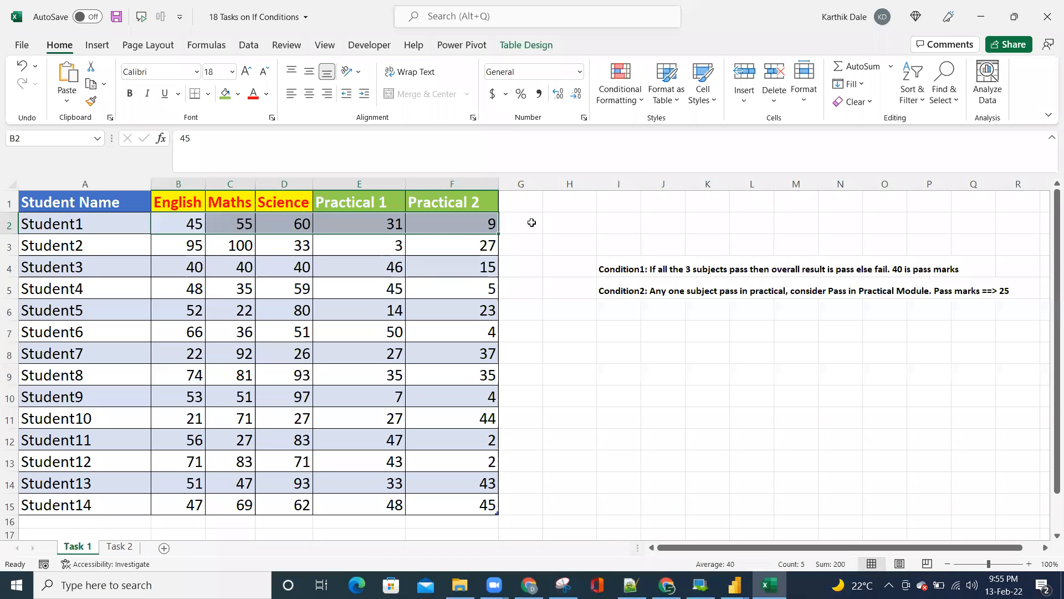
Add a Result column to the table with its header in G1 and widen column G
{"action": "left_click", "coordinate": [523, 203]}
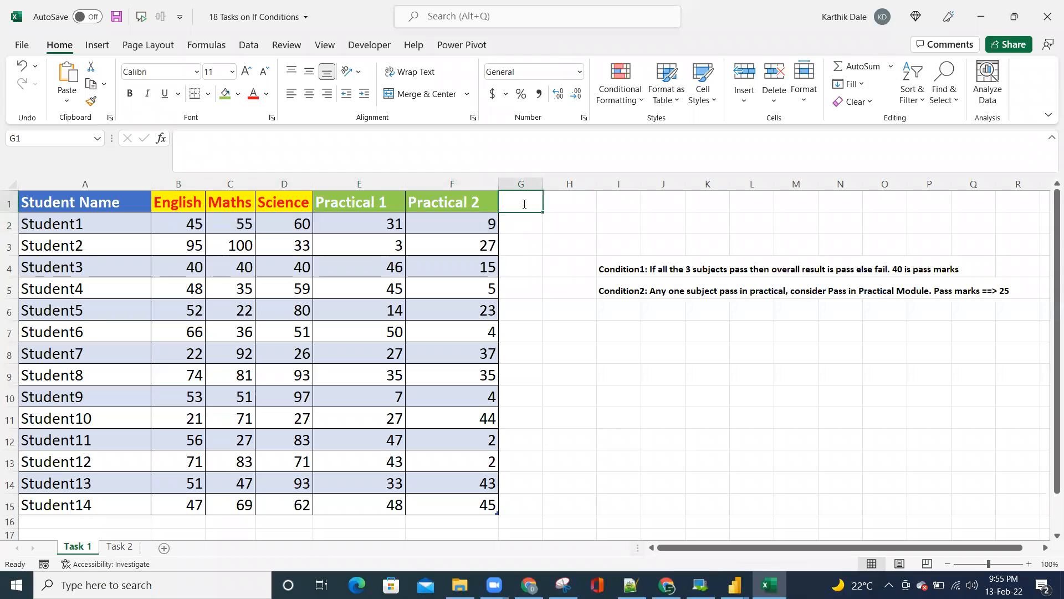
{"action": "type", "text": "Result"}
{"action": "key", "text": "Return"}
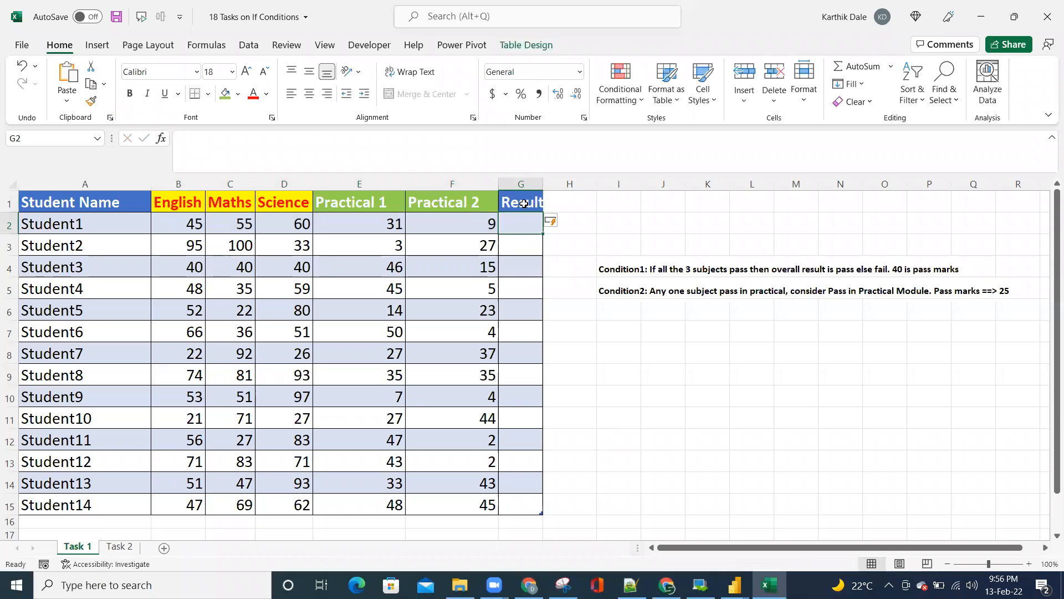
{"action": "left_click_drag", "start_coordinate": [543, 183], "coordinate": [593, 183]}
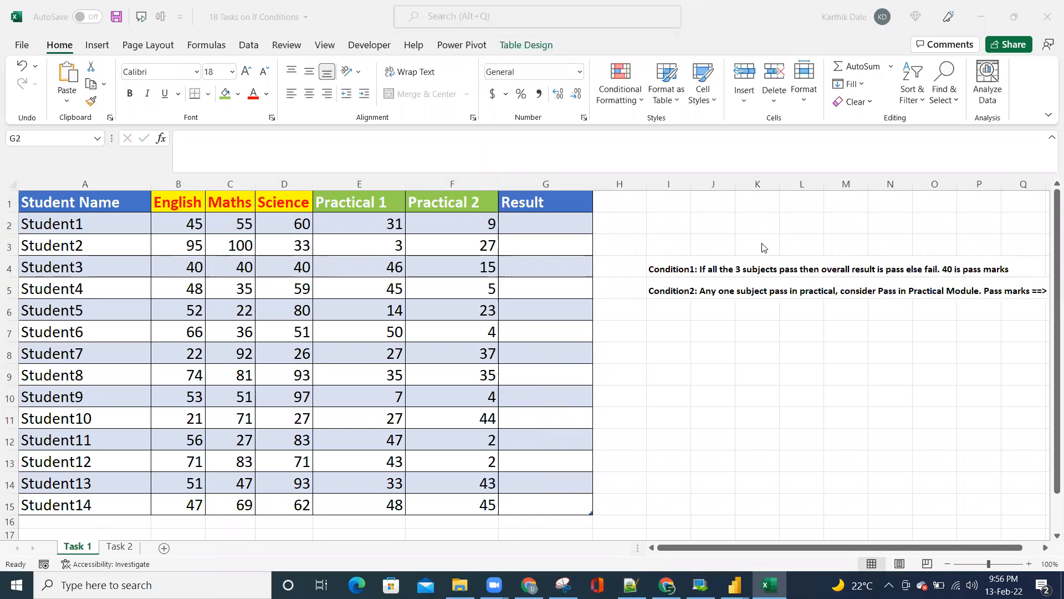
Enter Pass as Student1's result in G2
{"action": "left_click", "coordinate": [546, 222]}
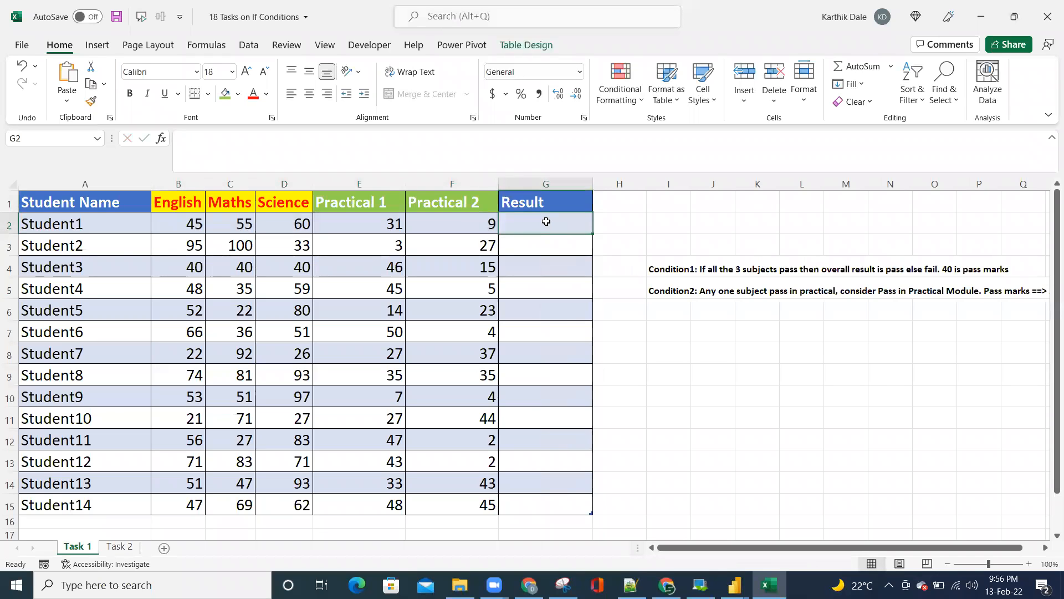
{"action": "type", "text": "Pass"}
{"action": "key", "text": "Return"}
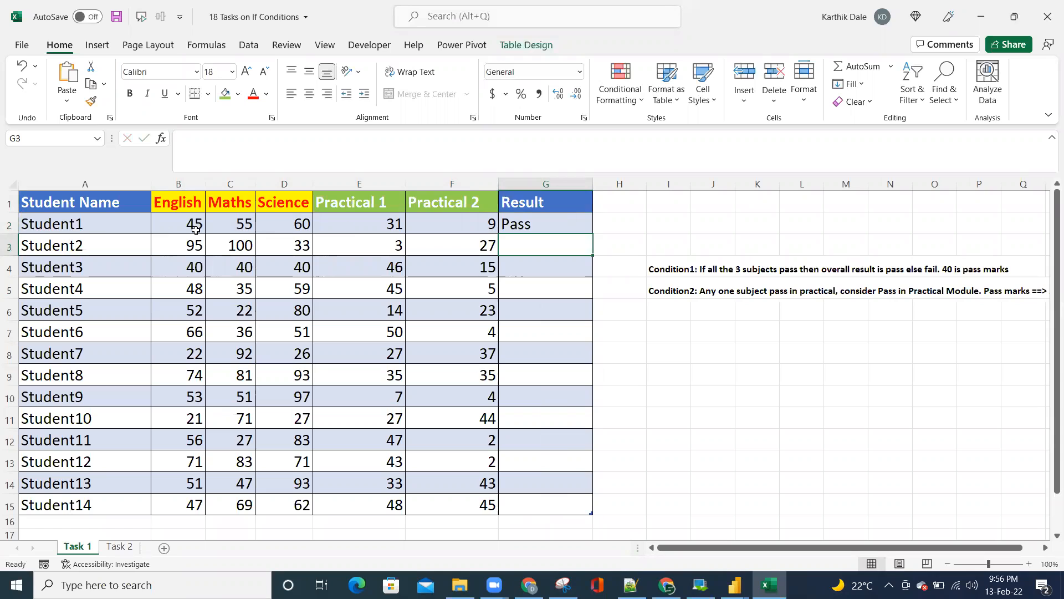
Examine Student2's English, Maths, Science, Practical 1 and Practical 2 marks against the two pass conditions
{"action": "left_click_drag", "start_coordinate": [64, 245], "coordinate": [435, 244]}
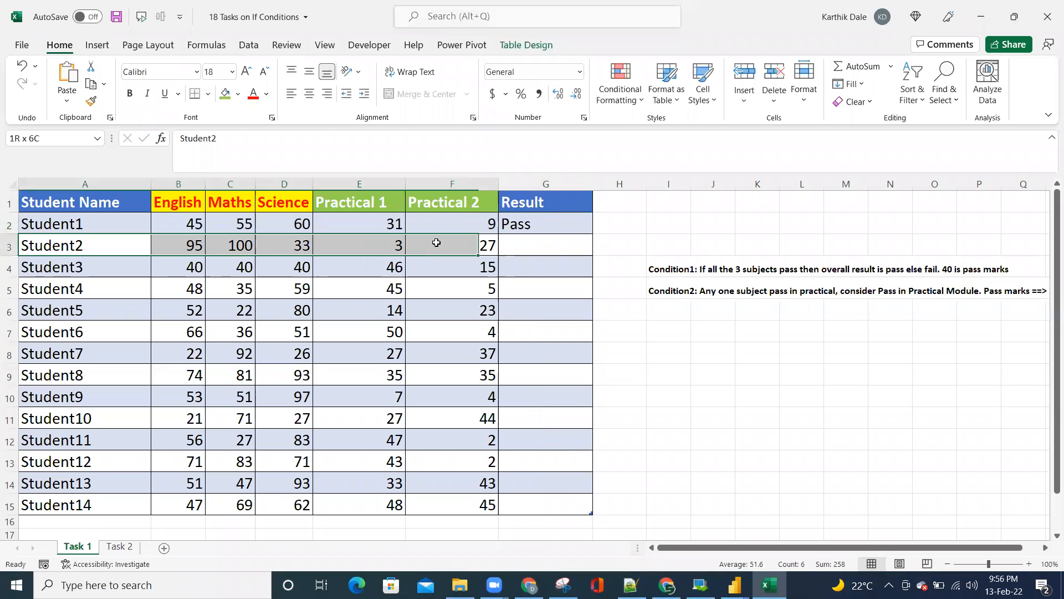
{"action": "left_click", "coordinate": [532, 160]}
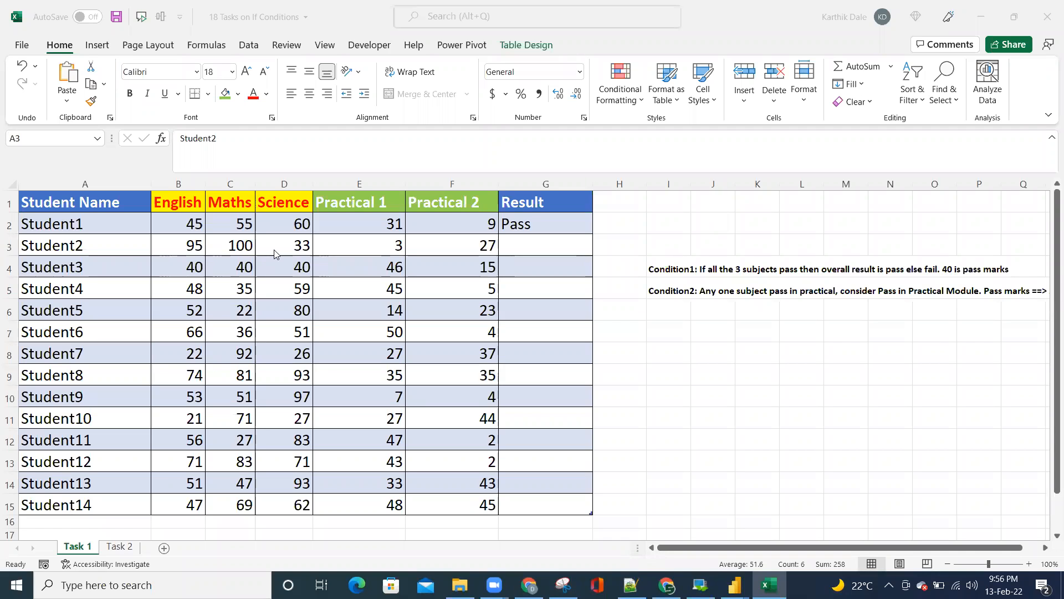
{"action": "left_click", "coordinate": [197, 248]}
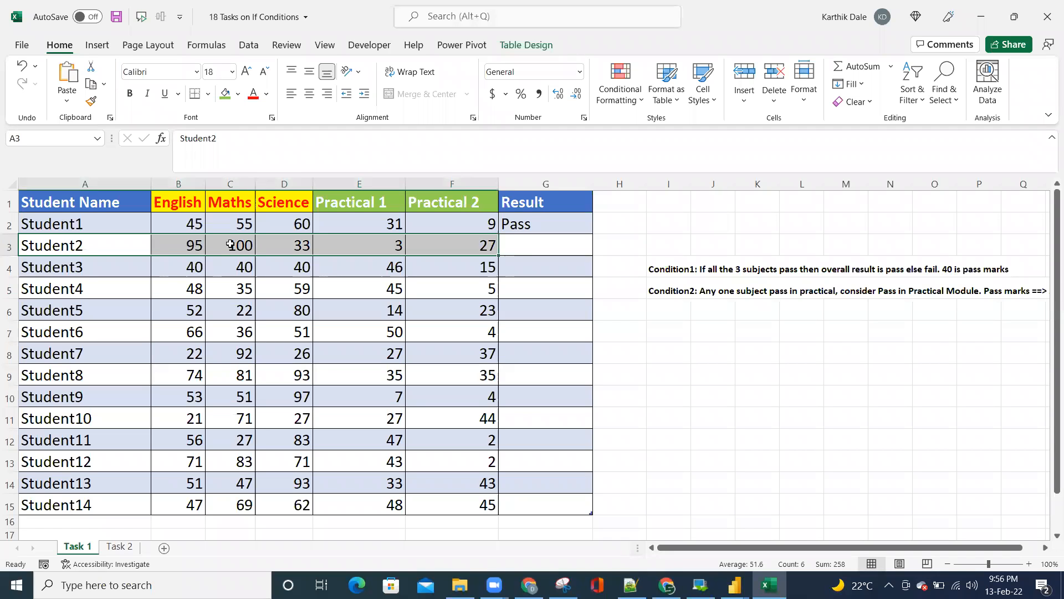
{"action": "left_click", "coordinate": [211, 247]}
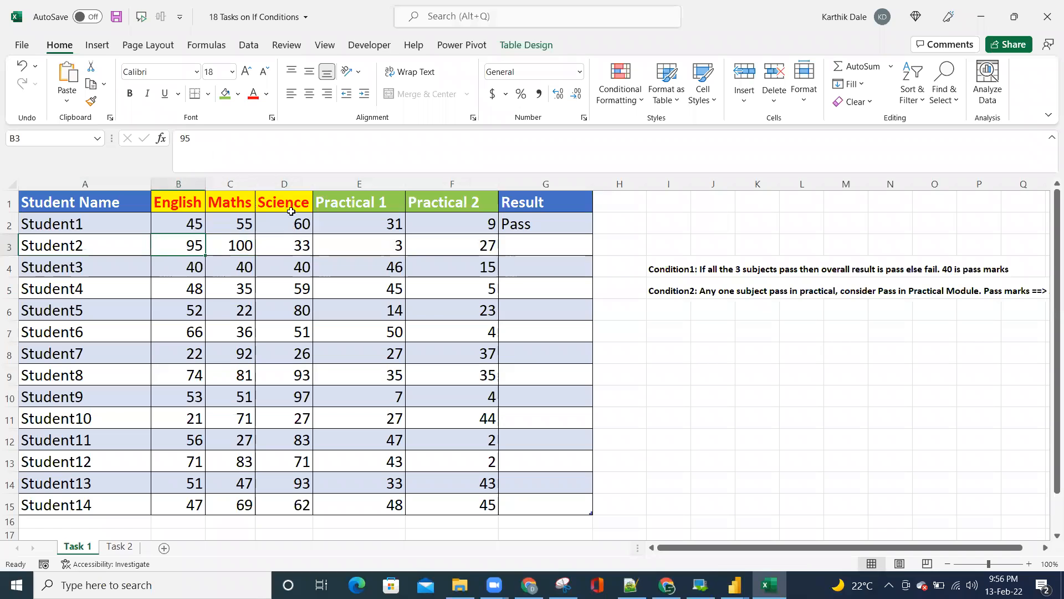
{"action": "left_click", "coordinate": [294, 244]}
{"action": "left_click_drag", "start_coordinate": [188, 249], "coordinate": [282, 246]}
{"action": "left_click_drag", "start_coordinate": [361, 245], "coordinate": [466, 244]}
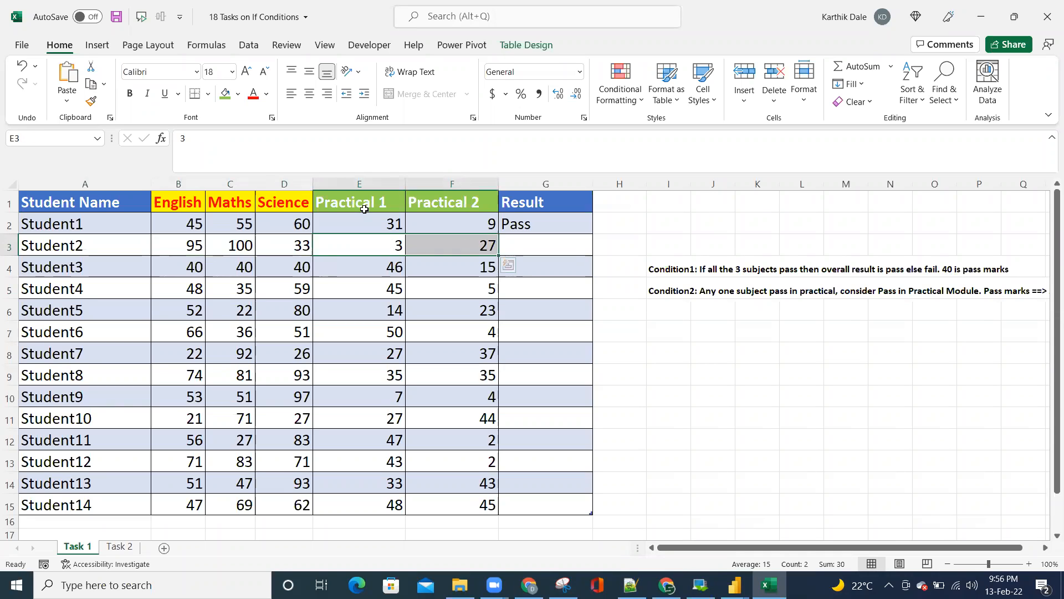
{"action": "left_click", "coordinate": [366, 250]}
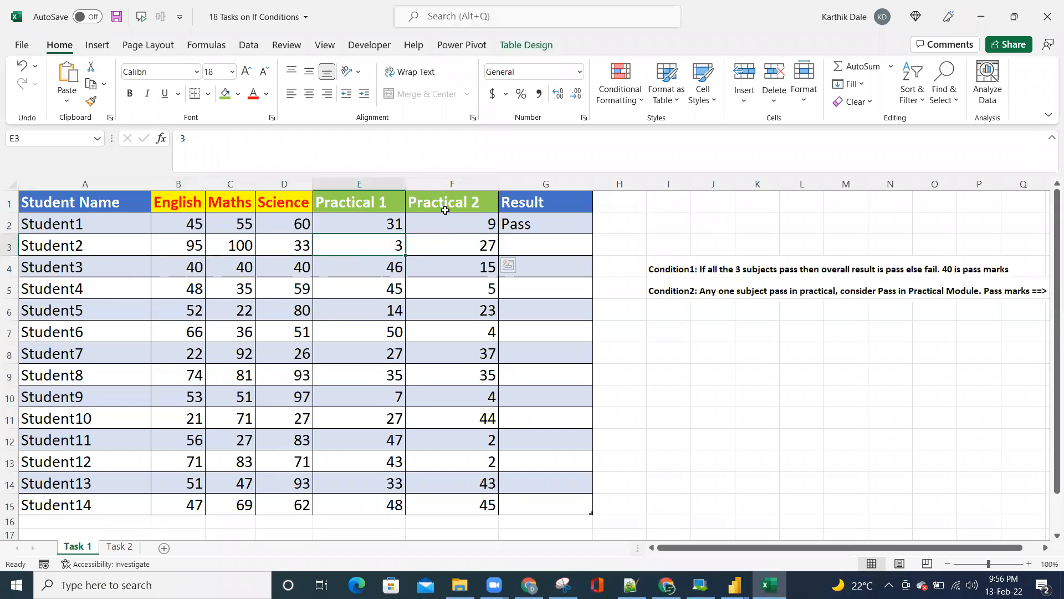
{"action": "left_click", "coordinate": [428, 243]}
{"action": "left_click_drag", "start_coordinate": [377, 245], "coordinate": [435, 243]}
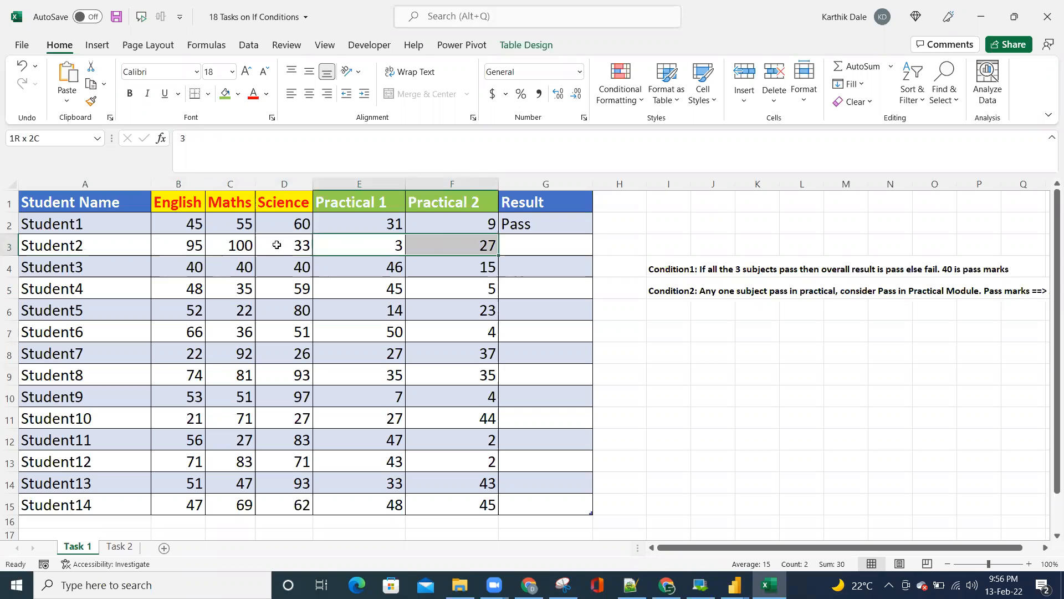
{"action": "left_click_drag", "start_coordinate": [178, 245], "coordinate": [273, 245]}
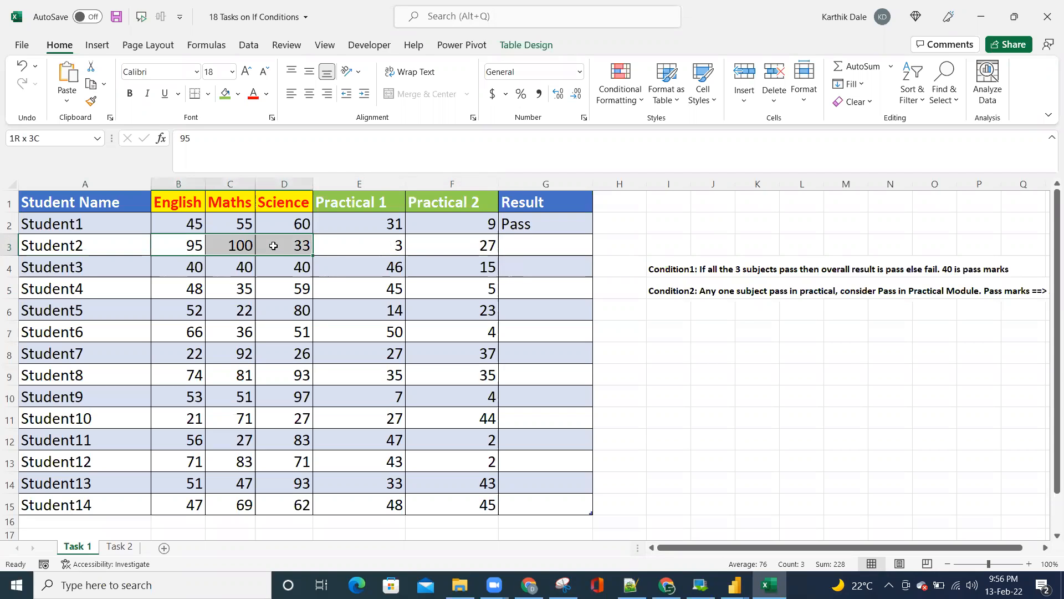
Enter Fail as Student2's result in G3
{"action": "left_click", "coordinate": [515, 248]}
{"action": "type", "text": "Fail"}
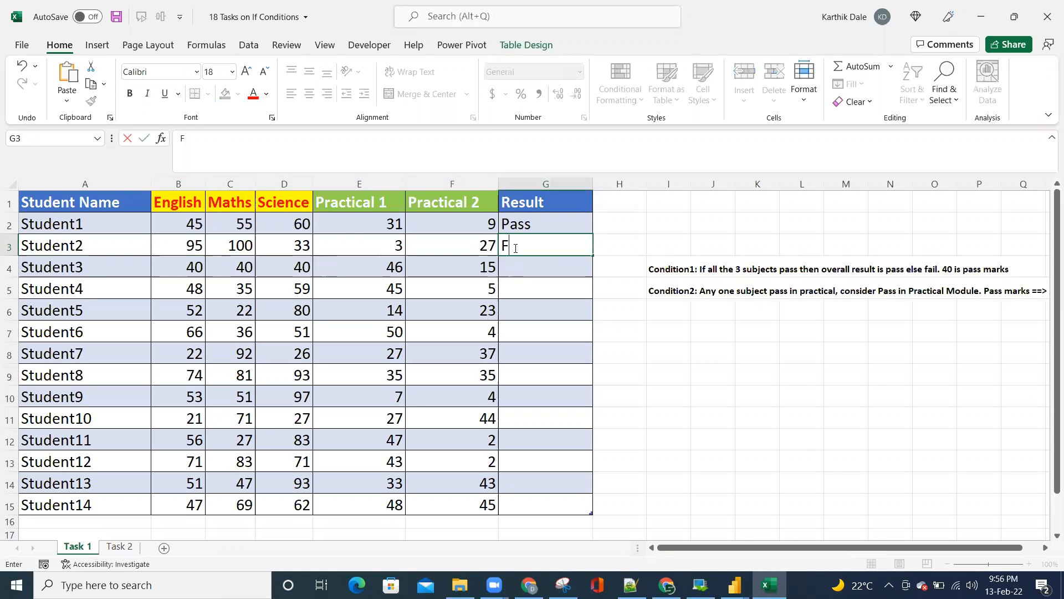
{"action": "key", "text": "Return"}
{"action": "left_click_drag", "start_coordinate": [194, 245], "coordinate": [423, 503]}
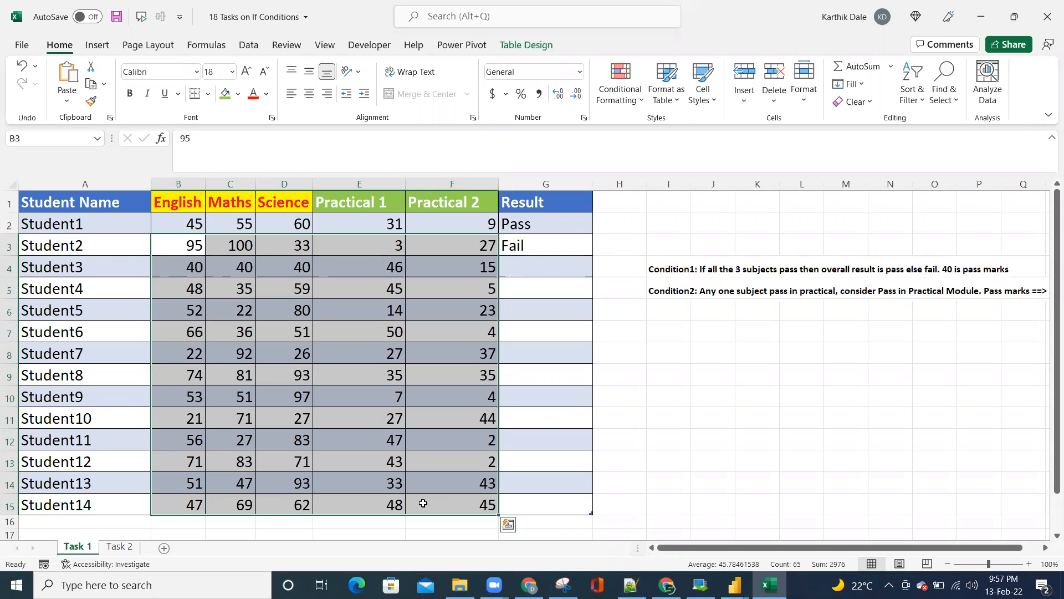
{"action": "left_click", "coordinate": [176, 244]}
{"action": "left_click_drag", "start_coordinate": [513, 225], "coordinate": [527, 439]}
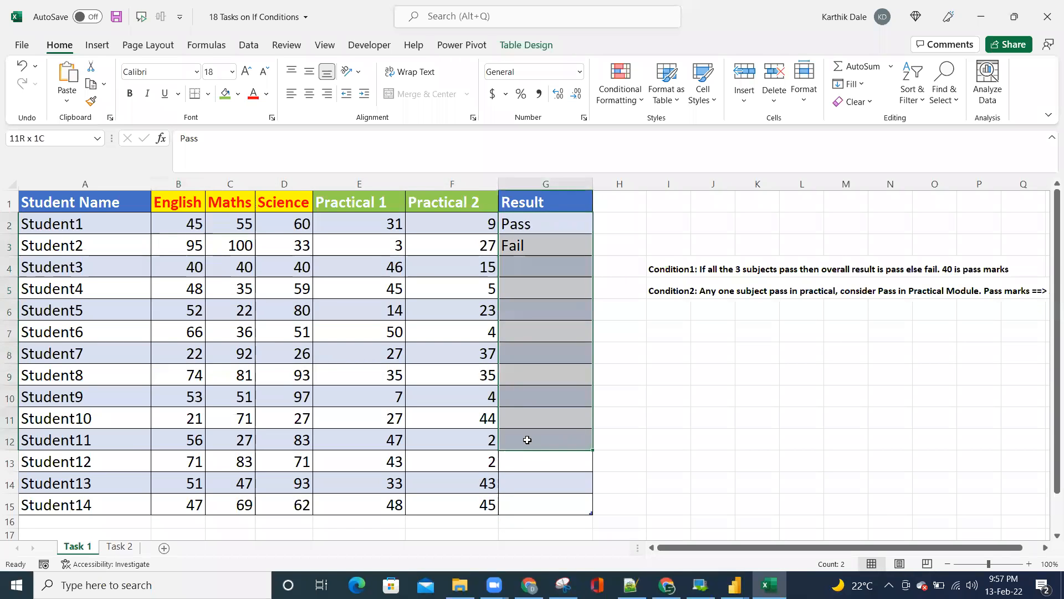
Delete the Result column from the student table and save the workbook
{"action": "left_click", "coordinate": [529, 227]}
{"action": "right_click", "coordinate": [532, 227]}
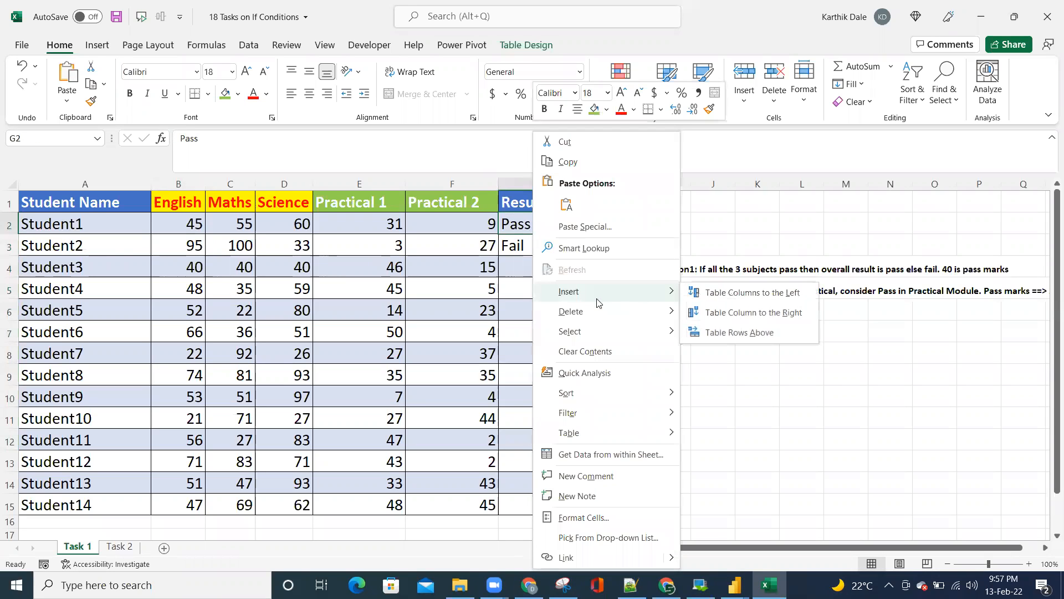
{"action": "mouse_move", "coordinate": [597, 311]}
{"action": "left_click", "coordinate": [707, 312]}
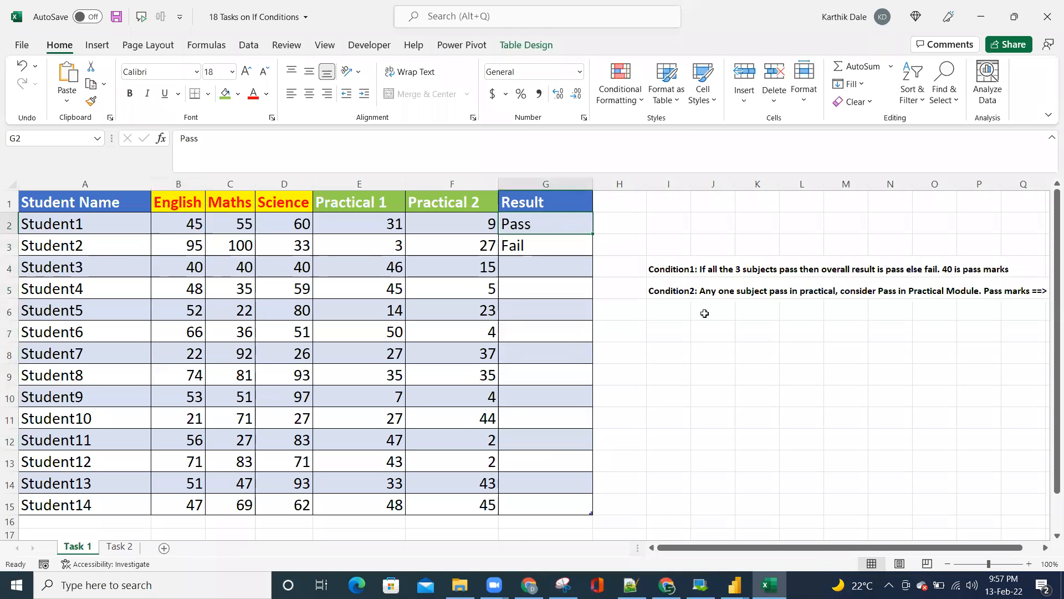
{"action": "left_click", "coordinate": [316, 280]}
{"action": "left_click", "coordinate": [117, 17]}
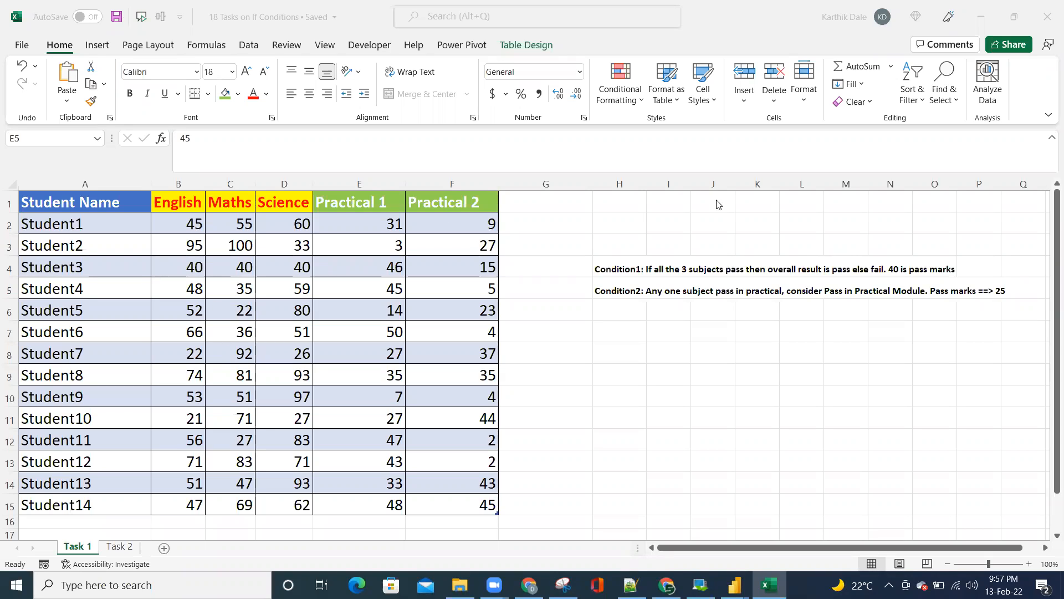
Examine the age brackets and their new definitions on the Task 2 sheet
{"action": "left_click", "coordinate": [310, 238]}
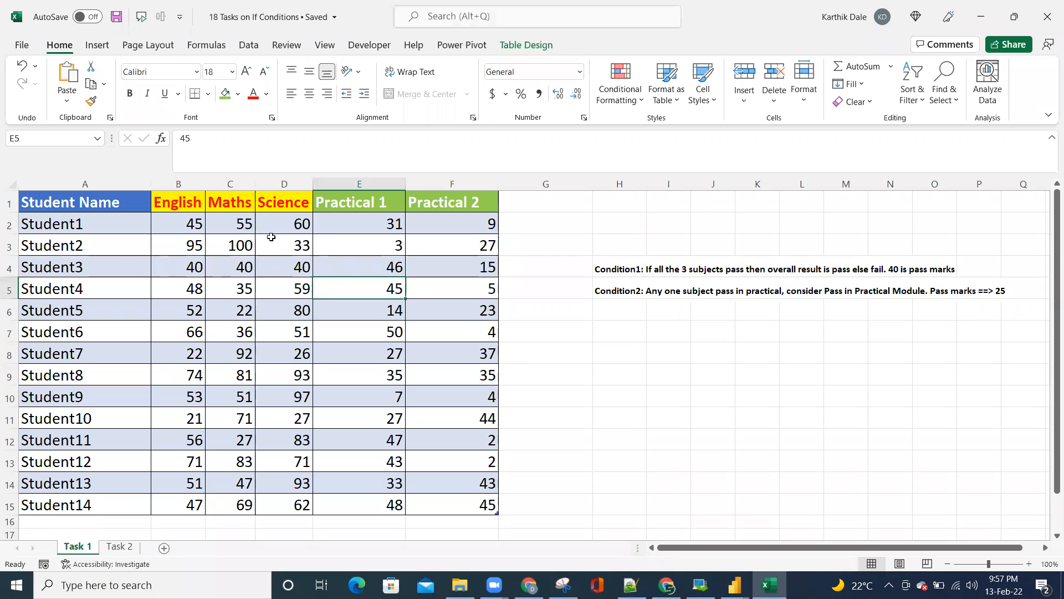
{"action": "left_click", "coordinate": [127, 542]}
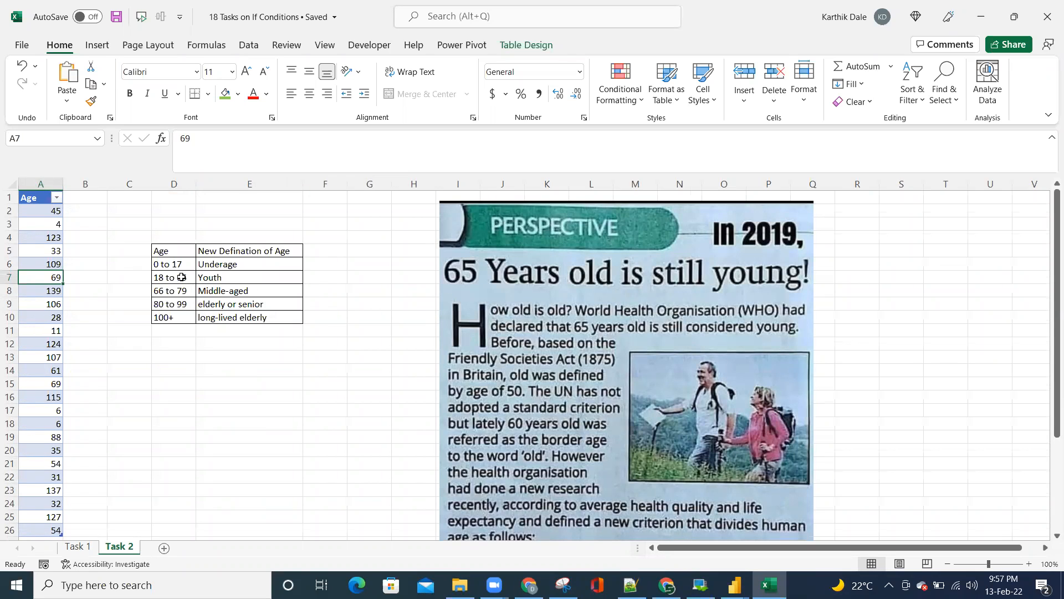
{"action": "left_click", "coordinate": [223, 277]}
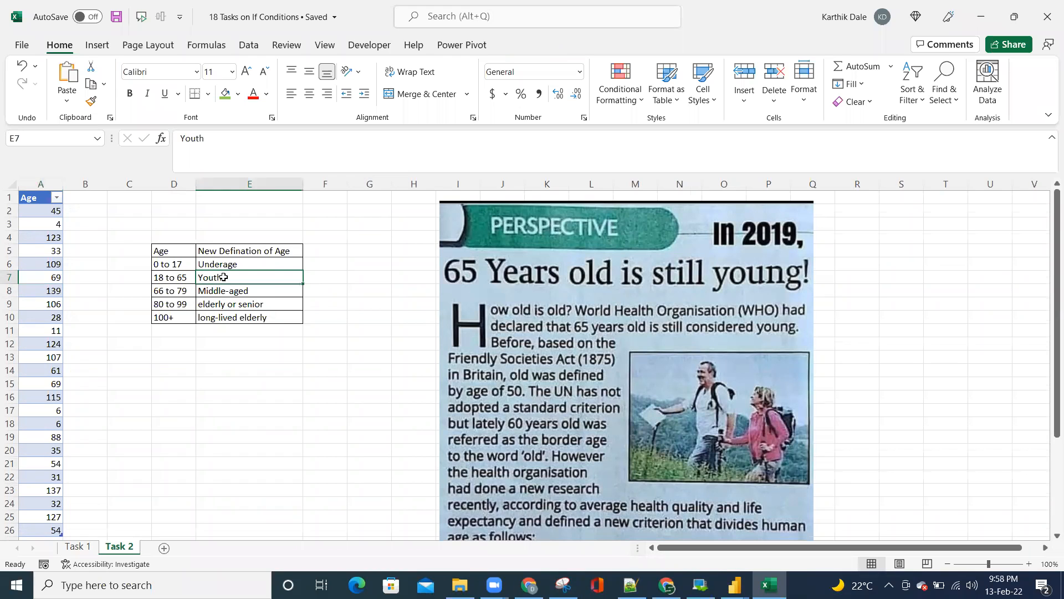
{"action": "left_click", "coordinate": [176, 265]}
{"action": "left_click", "coordinate": [222, 266]}
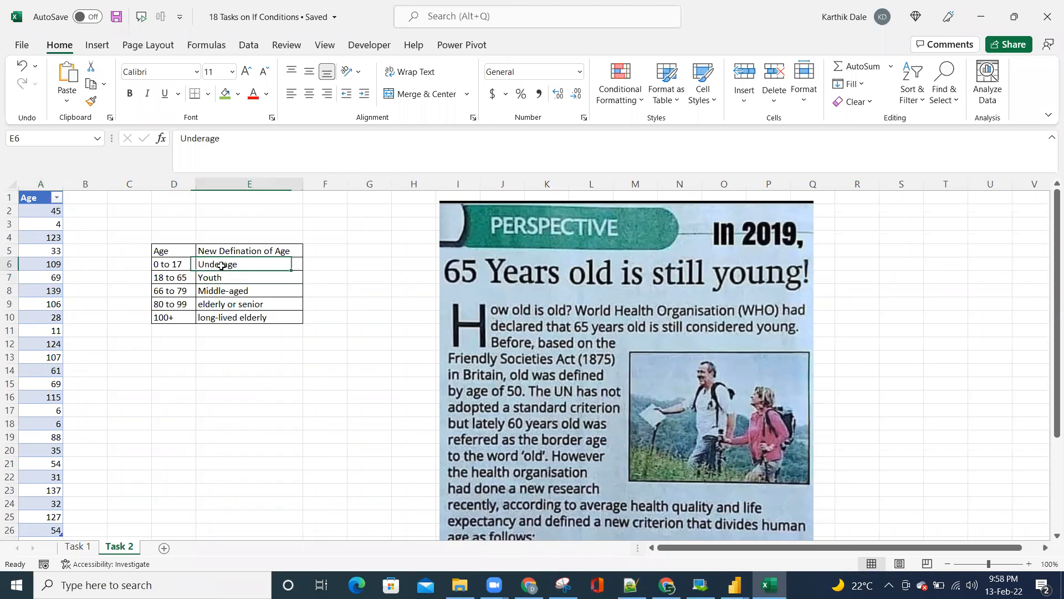
{"action": "left_click", "coordinate": [176, 304]}
{"action": "left_click", "coordinate": [244, 303]}
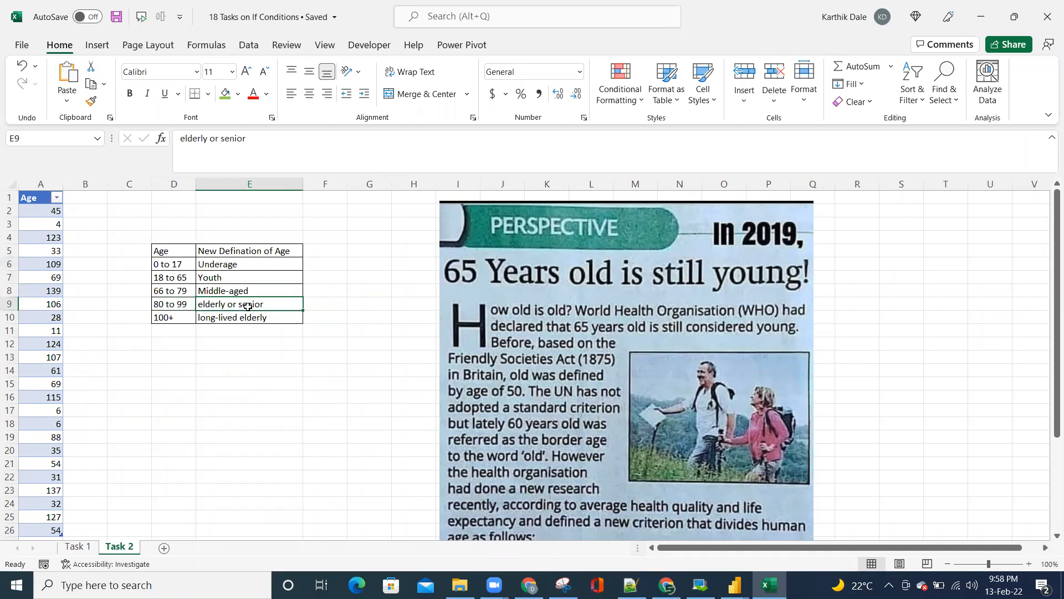
{"action": "left_click", "coordinate": [549, 77]}
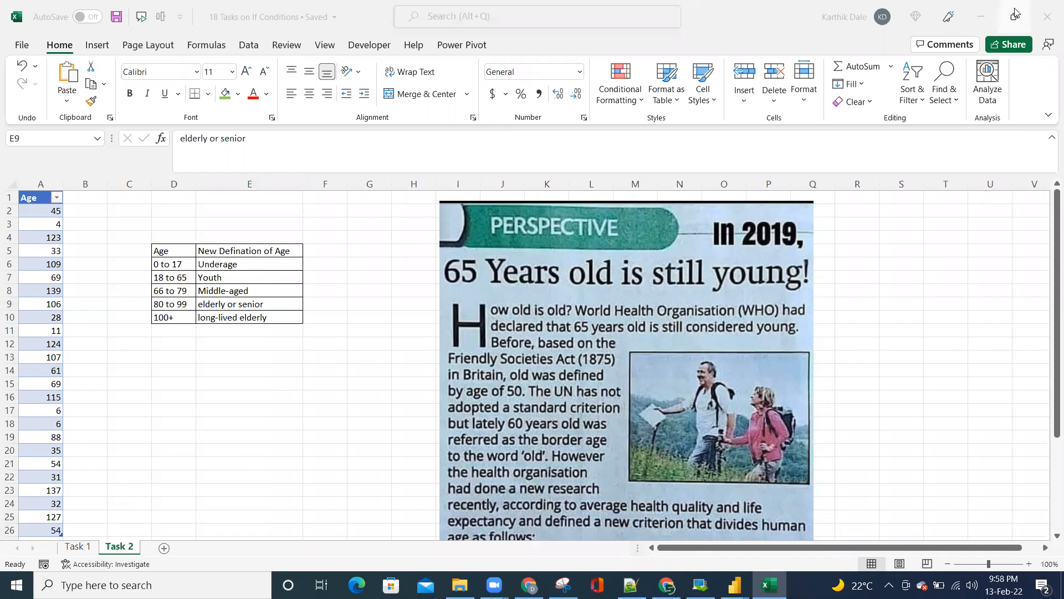
Close the tasks workbook and switch to the Power Query Editor
{"action": "left_click", "coordinate": [1047, 17]}
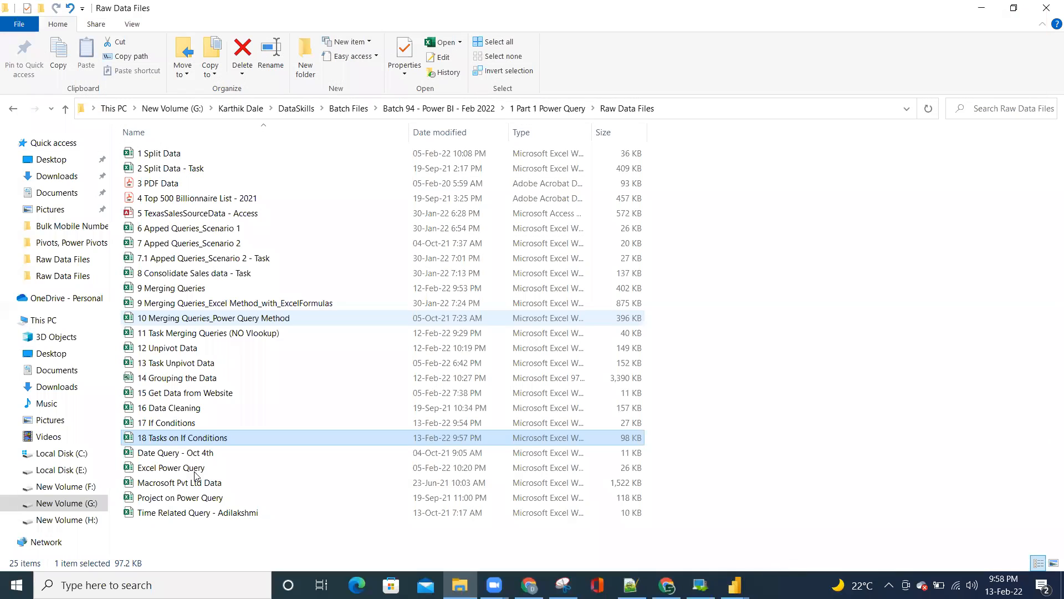
{"action": "mouse_move", "coordinate": [735, 585]}
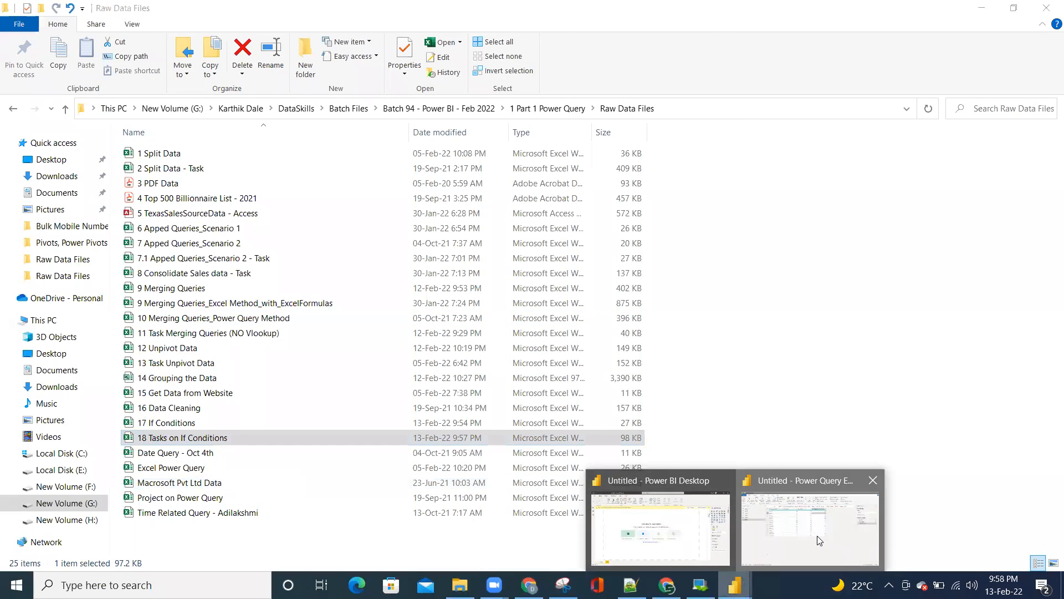
{"action": "left_click", "coordinate": [820, 540]}
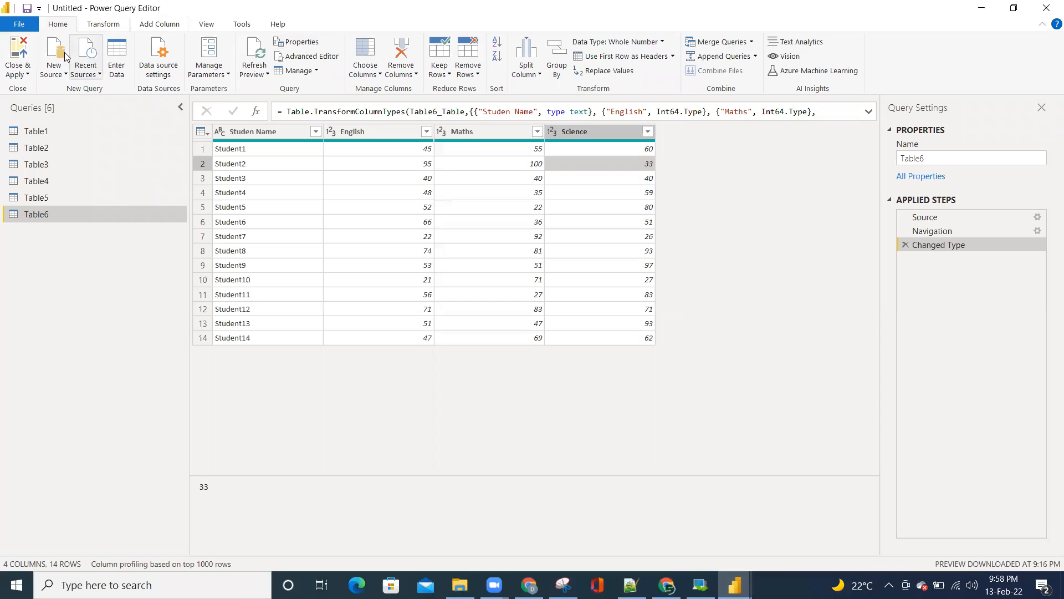
Load the Student_Result_TB3 table from the workbook 18 Tasks on If Conditions as a new query
{"action": "left_click", "coordinate": [56, 73]}
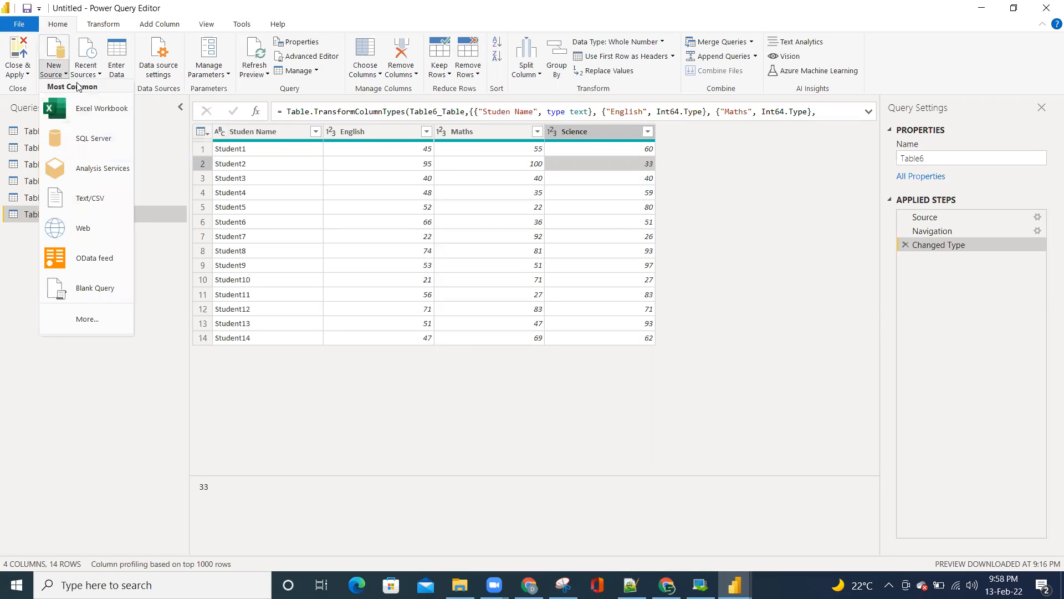
{"action": "left_click", "coordinate": [88, 107]}
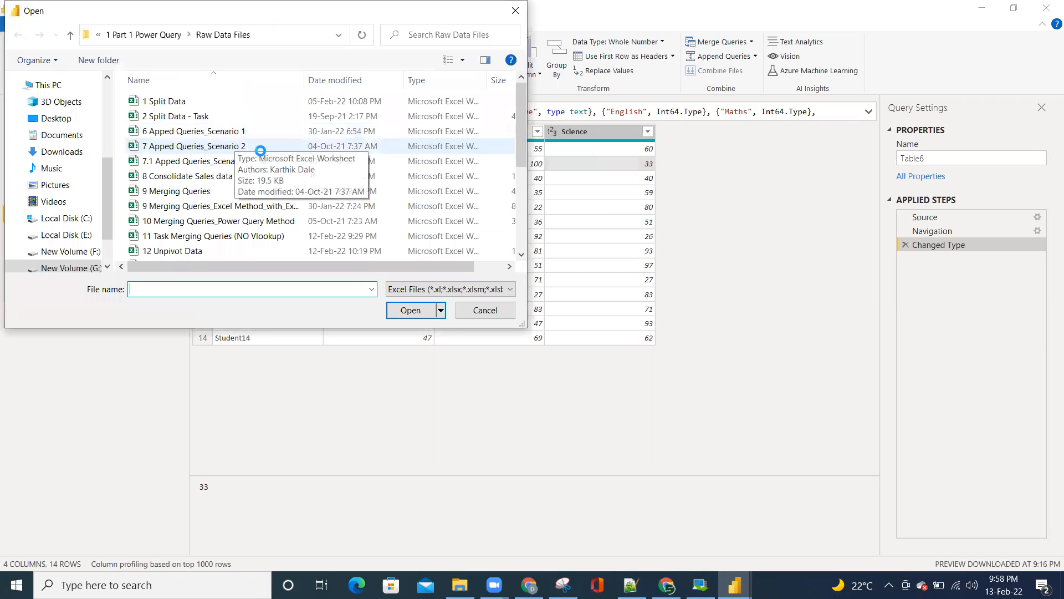
{"action": "scroll", "coordinate": [183, 171], "scroll_direction": "down", "scroll_amount": 5}
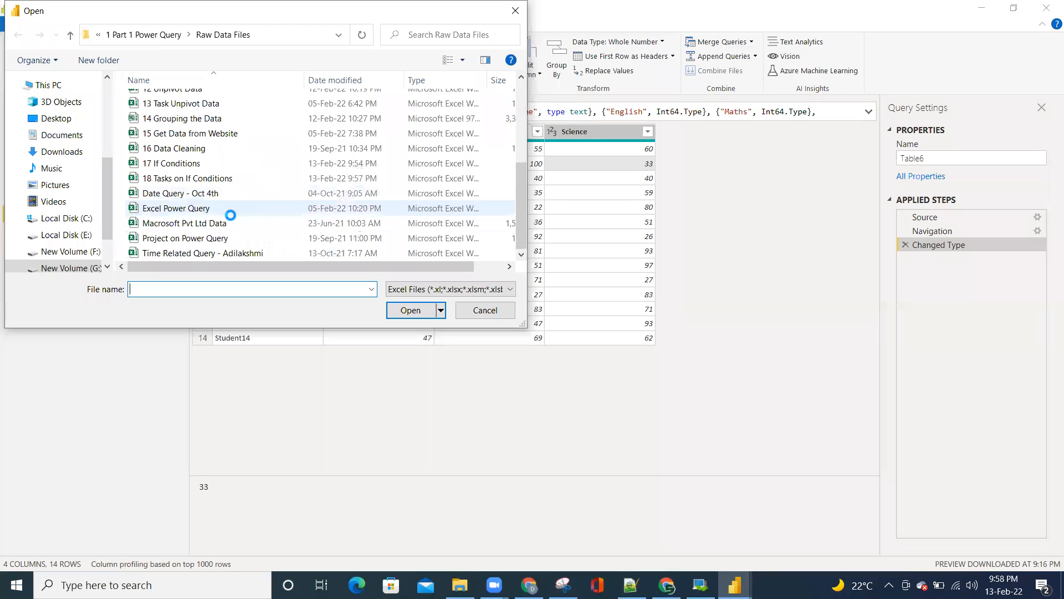
{"action": "left_click", "coordinate": [177, 178]}
{"action": "left_click", "coordinate": [410, 309]}
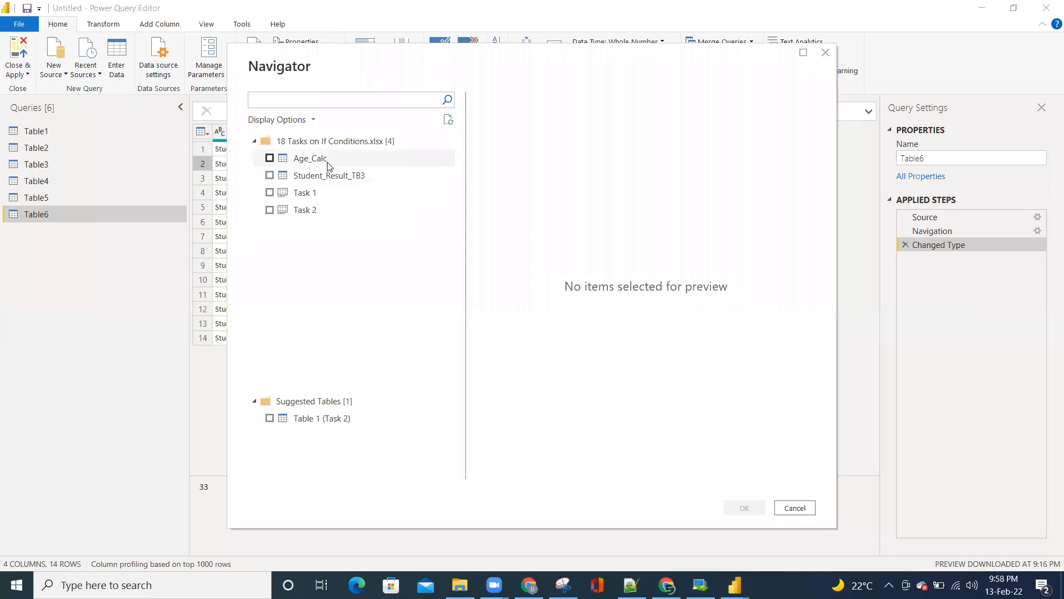
{"action": "left_click", "coordinate": [351, 180]}
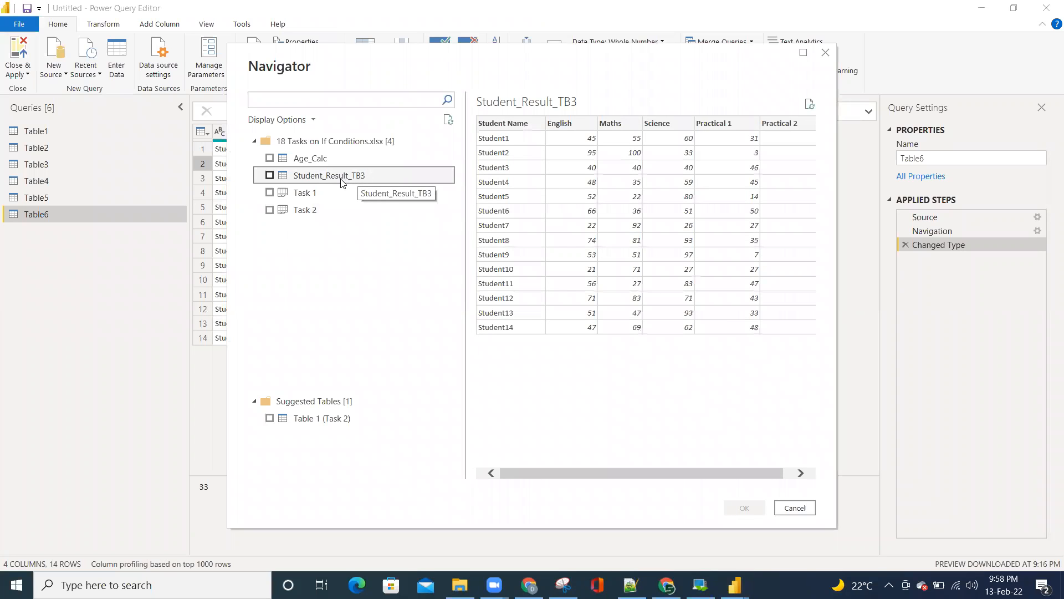
{"action": "left_click", "coordinate": [270, 176]}
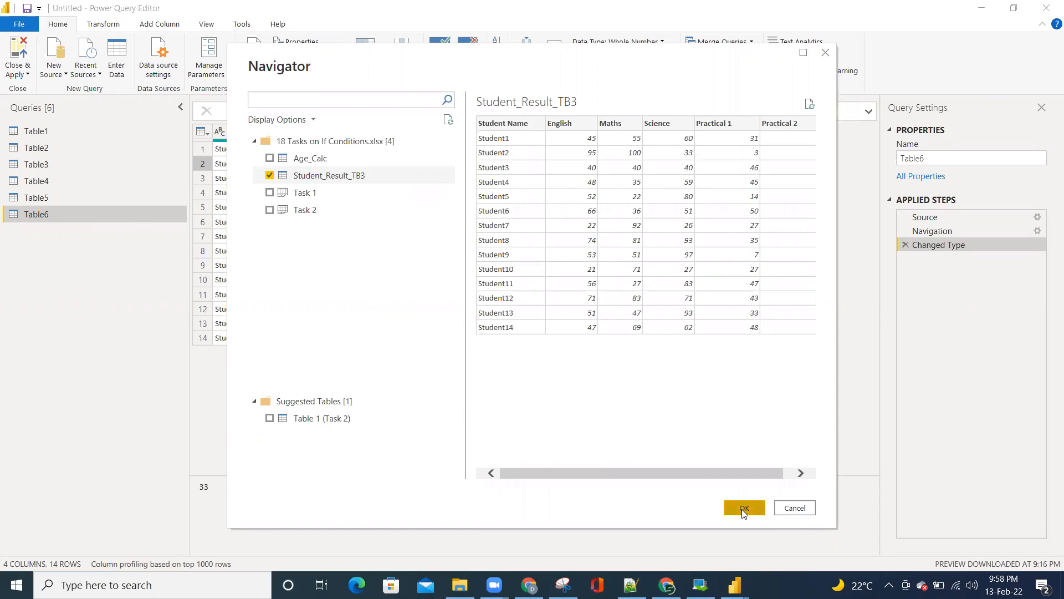
{"action": "left_click", "coordinate": [742, 509]}
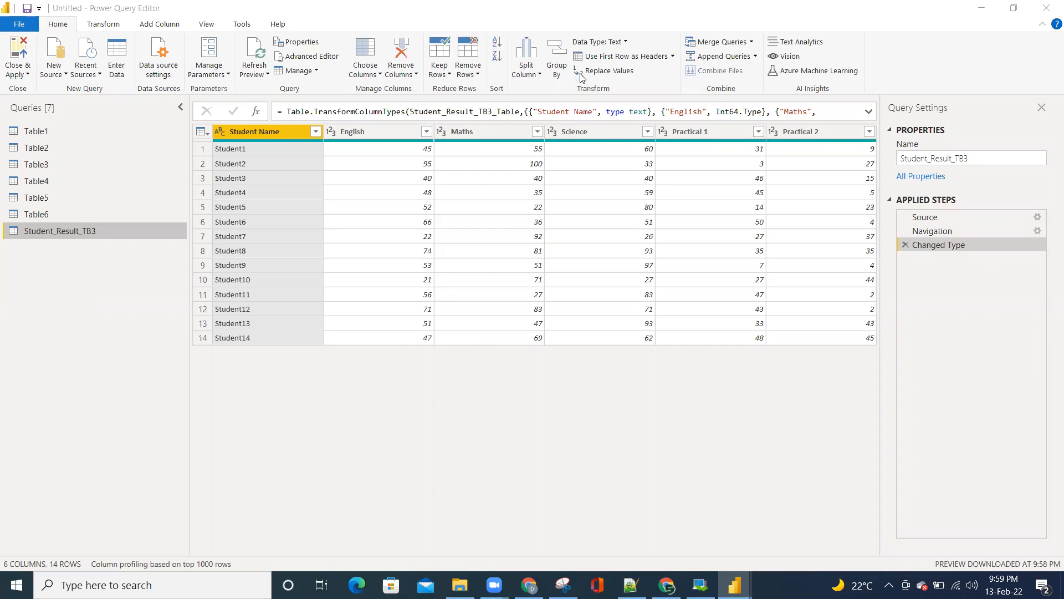
Start a custom column in the Student_Result_TB3 query and name it Theory Result
{"action": "left_click", "coordinate": [161, 26]}
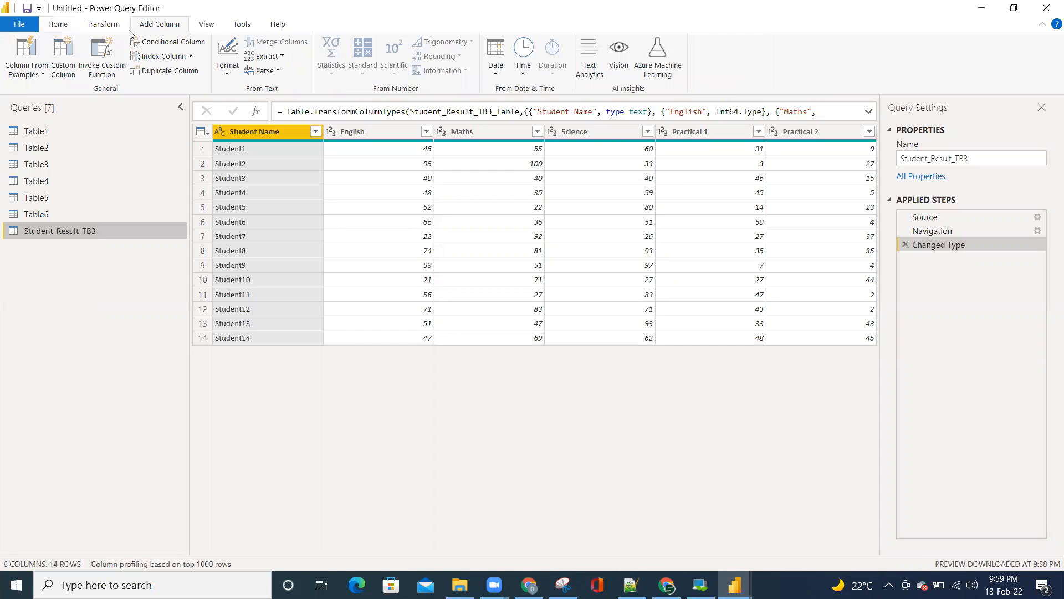
{"action": "left_click", "coordinate": [63, 55]}
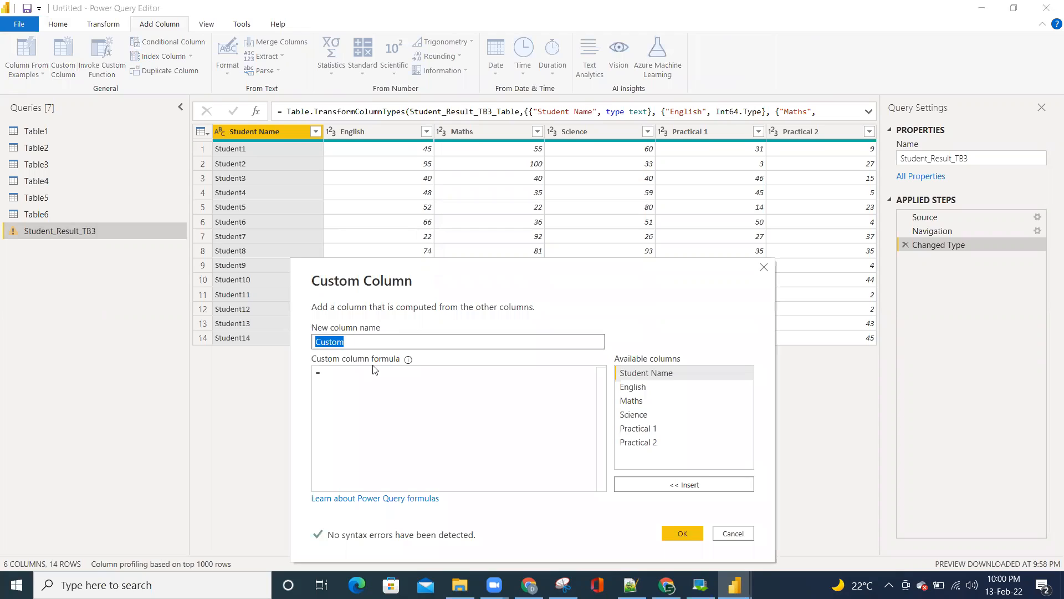
{"action": "left_click", "coordinate": [328, 343]}
{"action": "double_click", "coordinate": [328, 343]}
{"action": "left_click", "coordinate": [328, 342]}
{"action": "double_click", "coordinate": [329, 342]}
{"action": "type", "text": "Tho"}
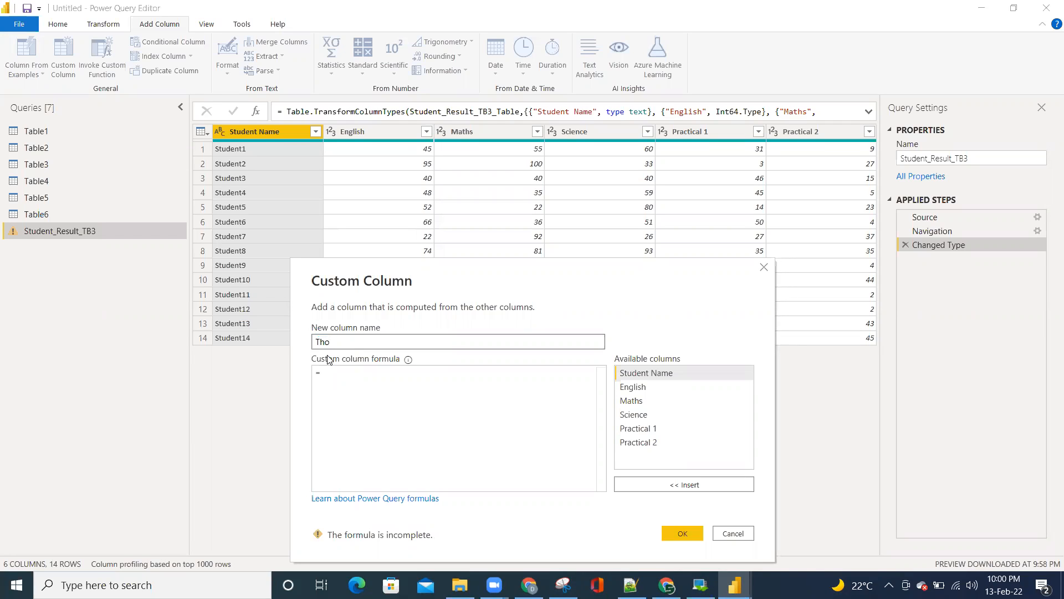
{"action": "key", "text": "BackSpace"}
{"action": "type", "text": "eory Result"}
{"action": "left_click", "coordinate": [343, 368]}
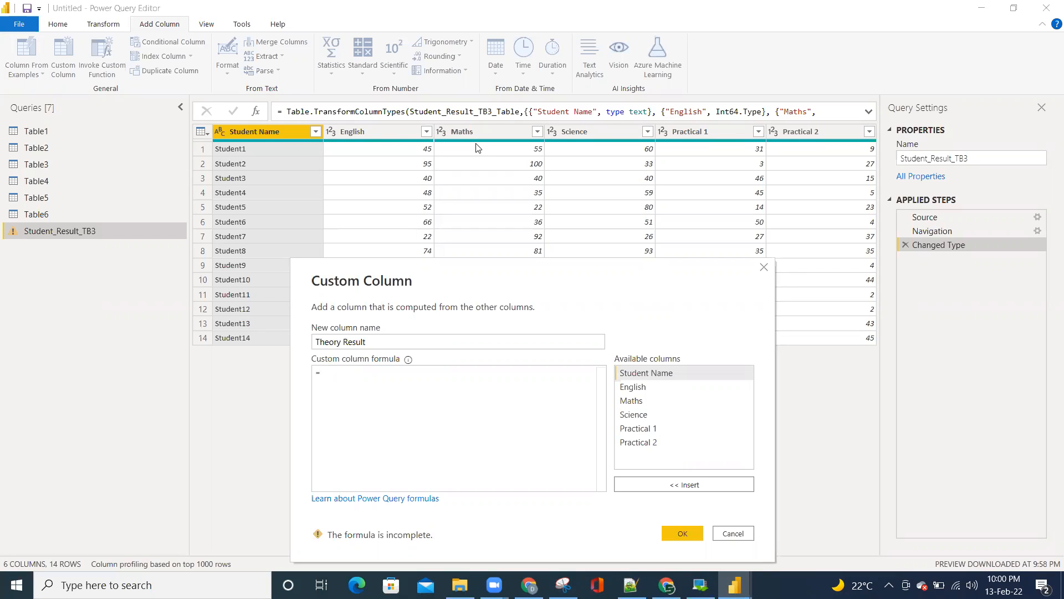
Create the Theory Result column with the formula [English]>=40 and [Maths]>=40 and [Science]>=40
{"action": "double_click", "coordinate": [632, 386]}
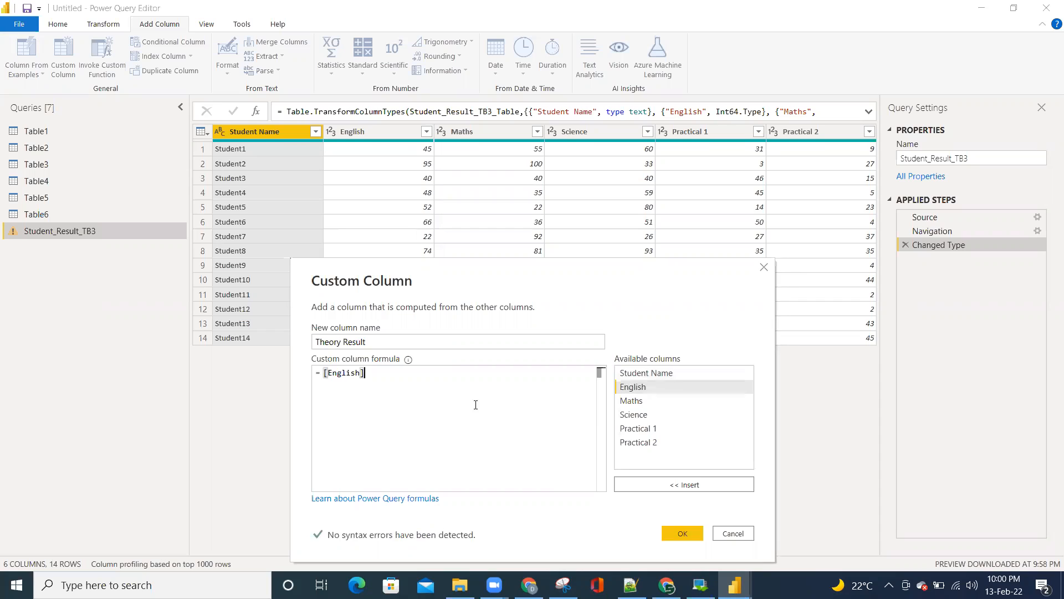
{"action": "type", "text": ">=40"}
{"action": "left_click", "coordinate": [411, 372]}
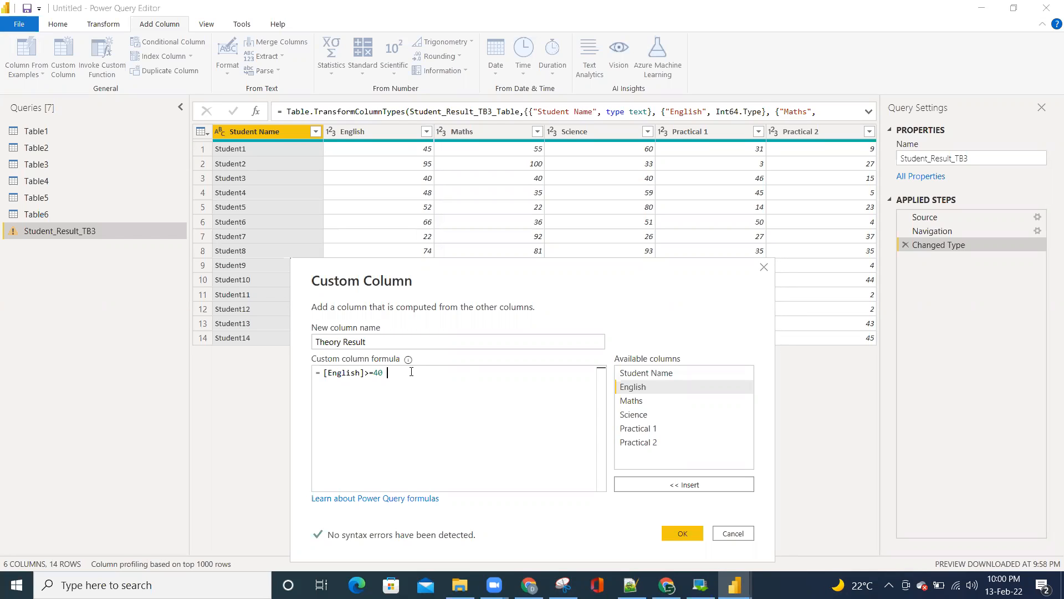
{"action": "type", "text": "and"}
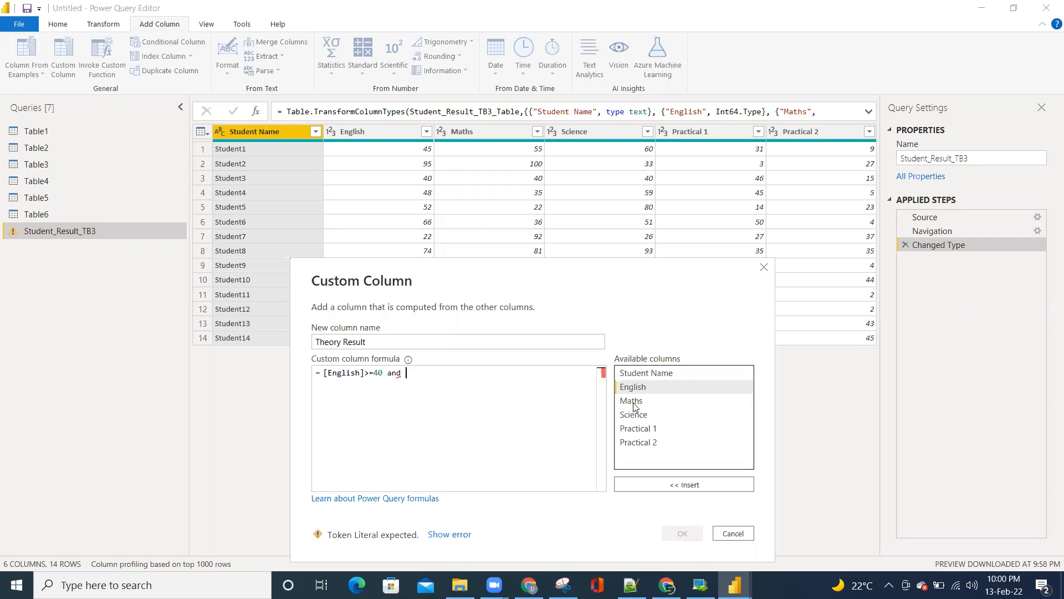
{"action": "double_click", "coordinate": [633, 406]}
{"action": "type", "text": ">=40 and"}
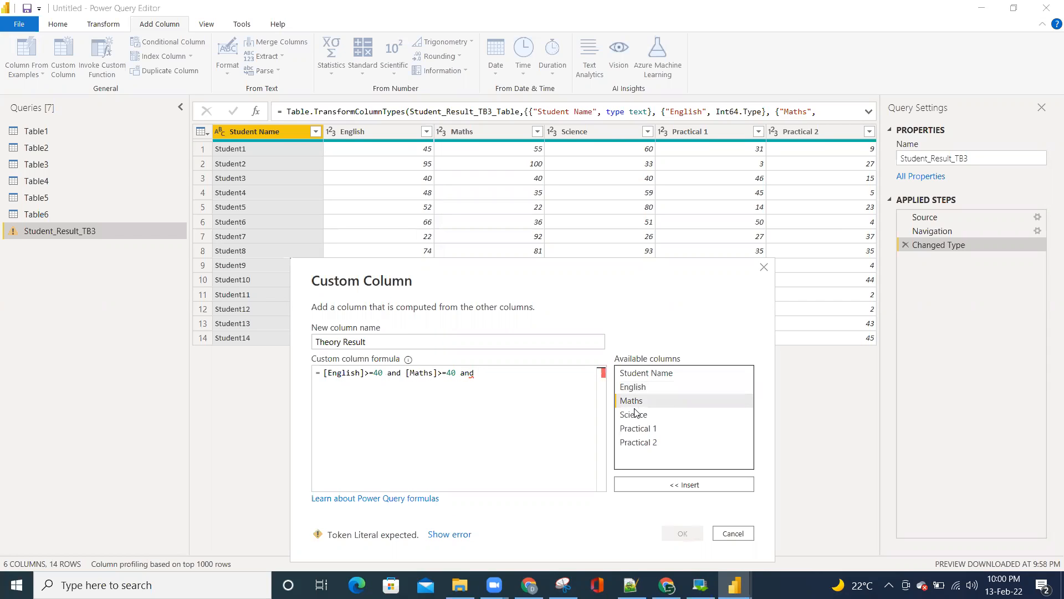
{"action": "double_click", "coordinate": [632, 414]}
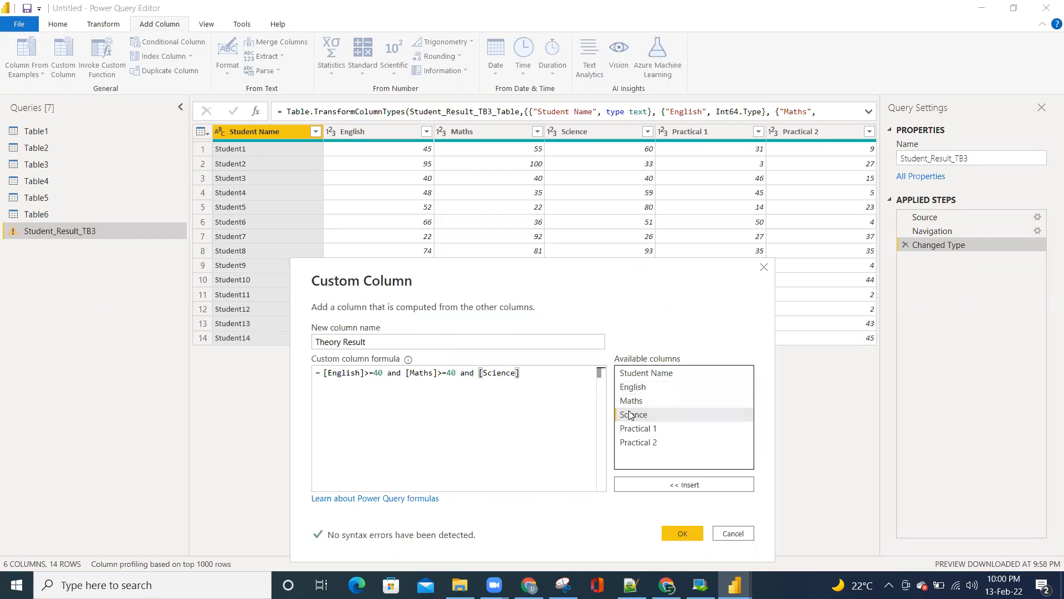
{"action": "type", "text": ">=40"}
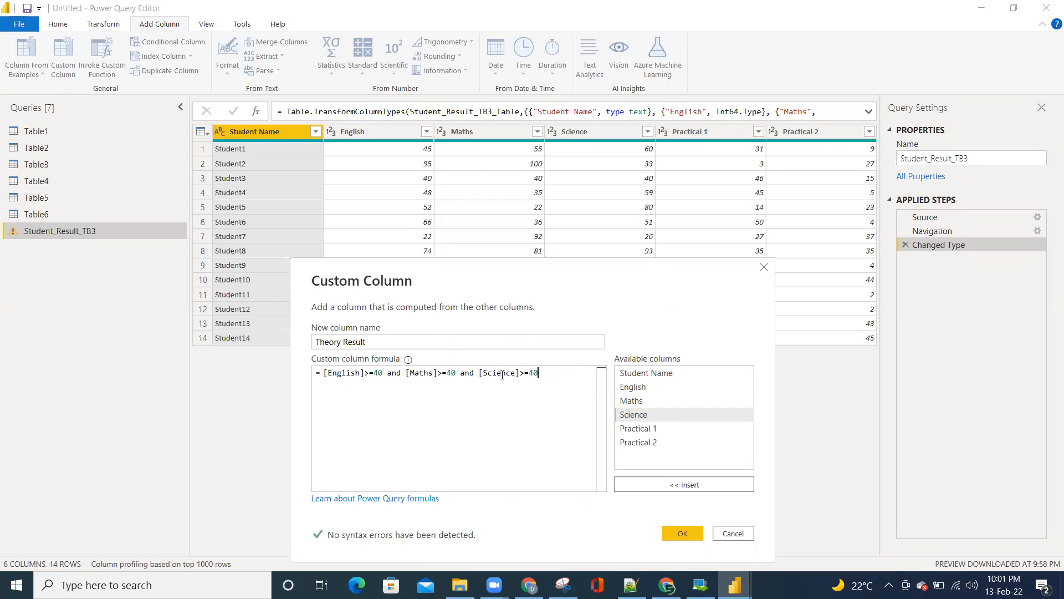
{"action": "left_click_drag", "start_coordinate": [331, 374], "coordinate": [537, 373]}
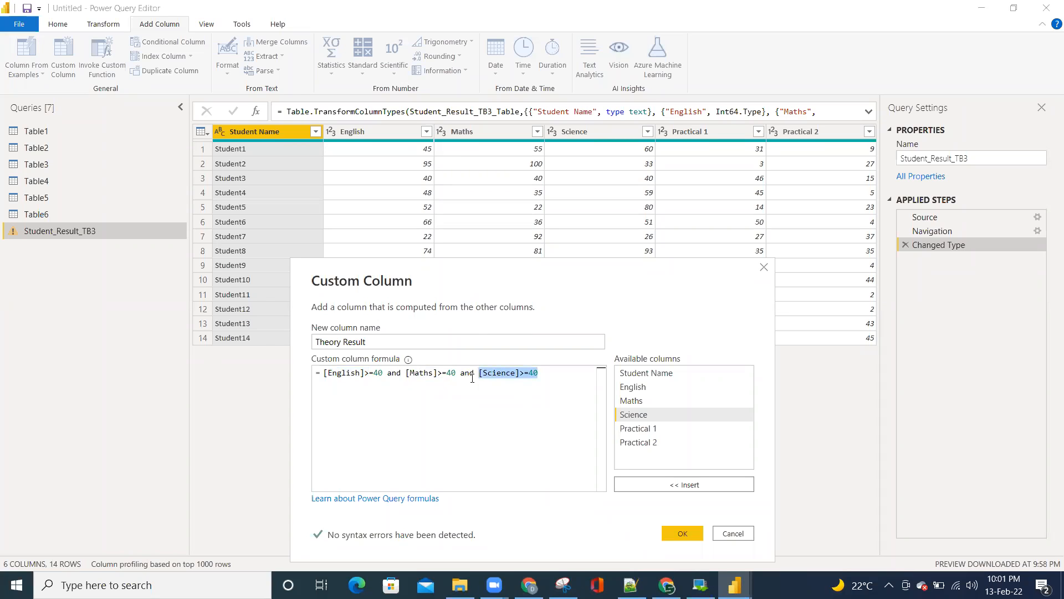
{"action": "left_click", "coordinate": [683, 532]}
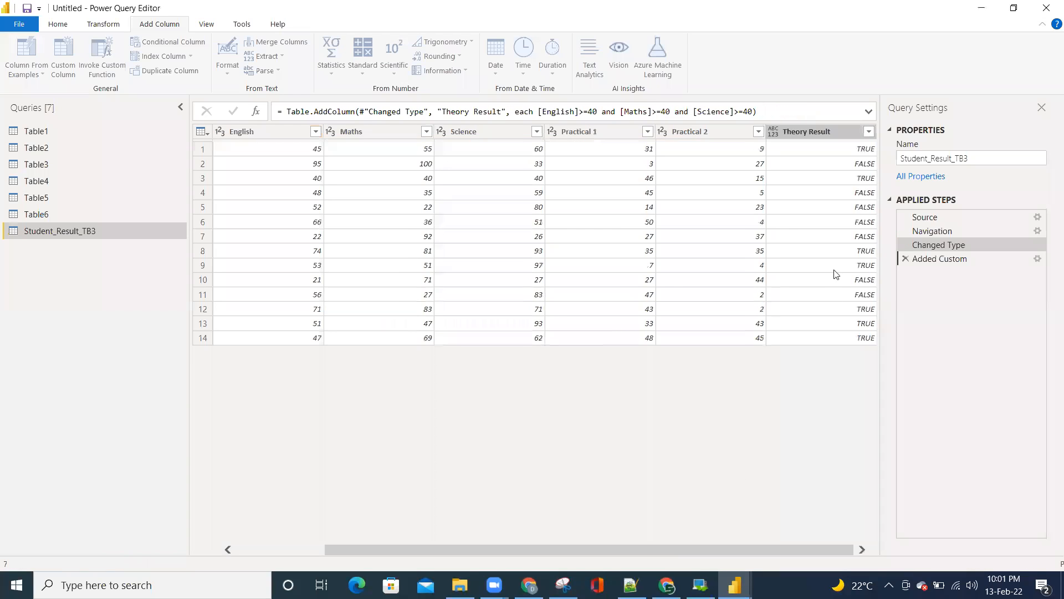
Check the Theory Result values of the first two rows against their English, Maths and Science marks
{"action": "left_click", "coordinate": [844, 149]}
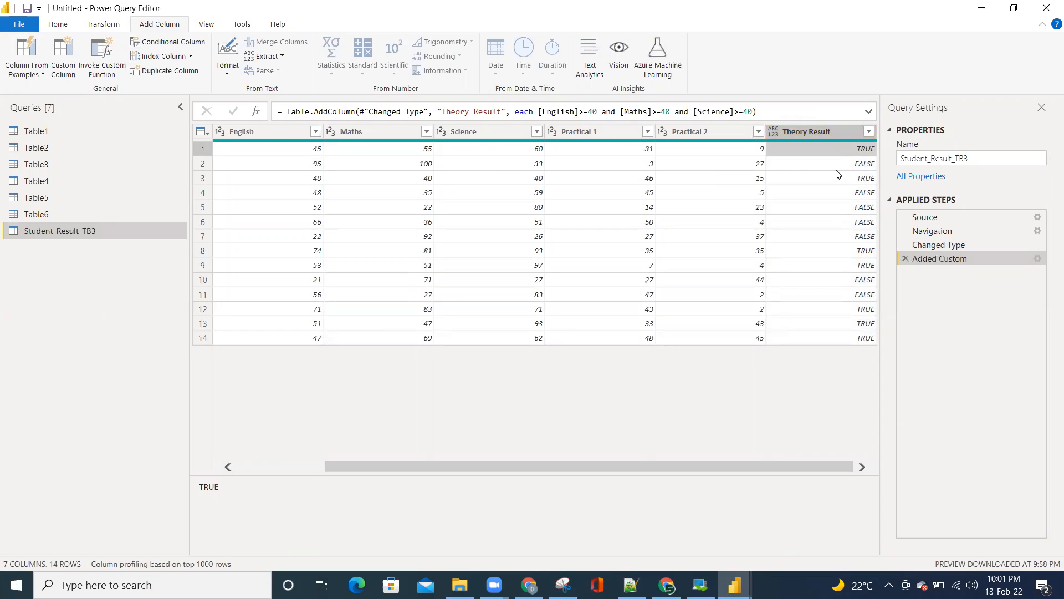
{"action": "left_click", "coordinate": [299, 165]}
{"action": "left_click", "coordinate": [435, 166]}
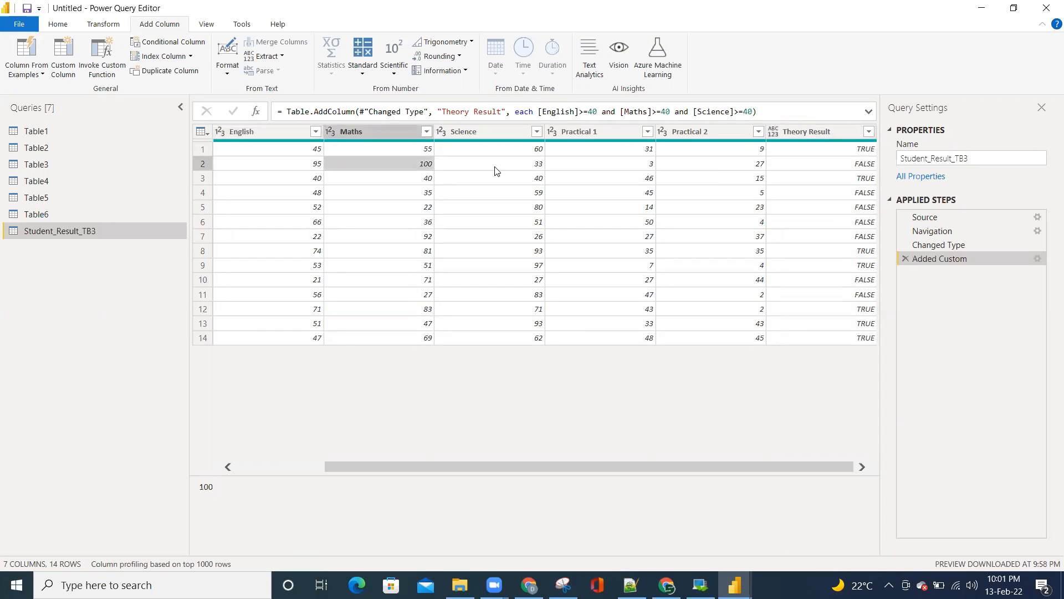
{"action": "left_click", "coordinate": [494, 168]}
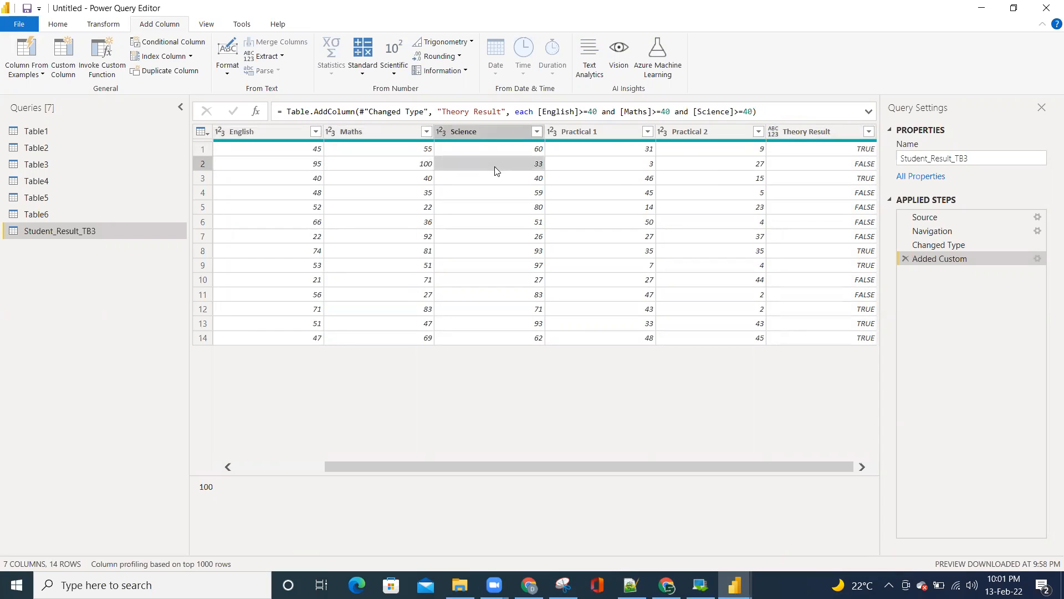
{"action": "left_click", "coordinate": [844, 167]}
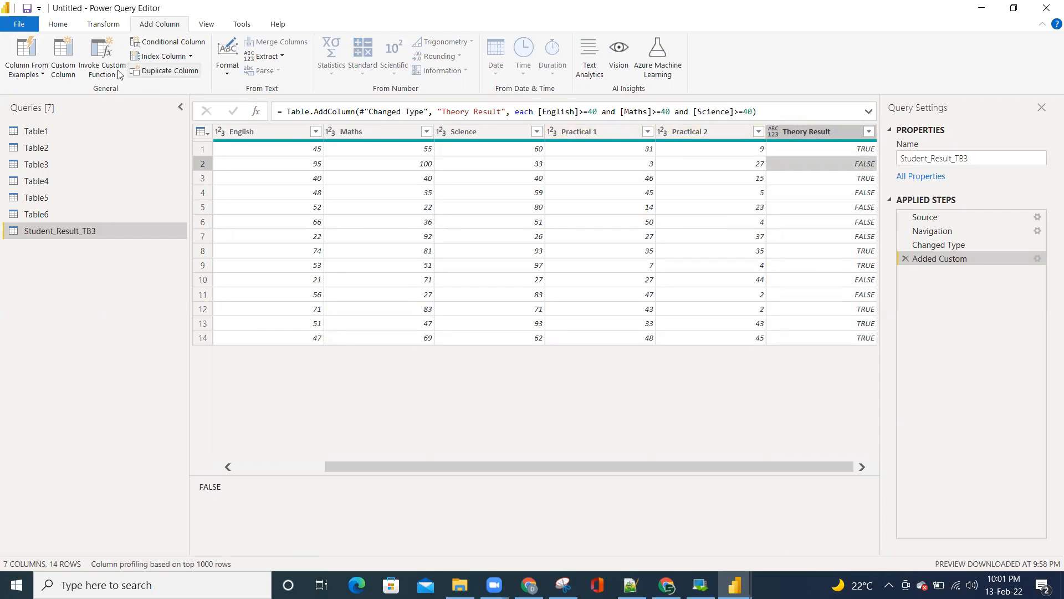
Add a custom column named Practical Result with the formula [Practical 1]>=25 or [Practical 2]>=25
{"action": "left_click", "coordinate": [65, 64]}
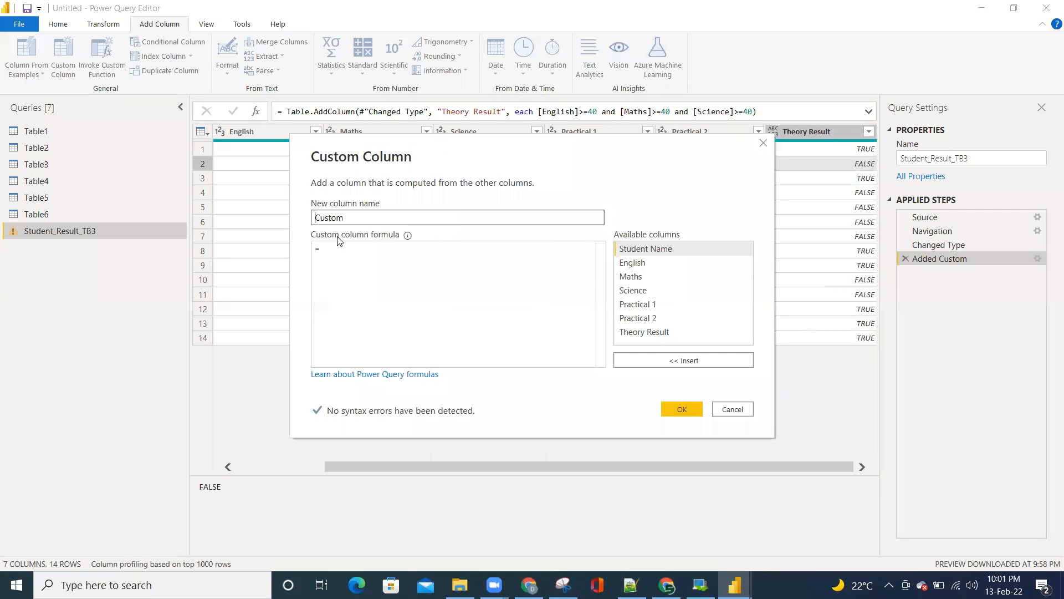
{"action": "double_click", "coordinate": [333, 218]}
{"action": "type", "text": "Practical Result"}
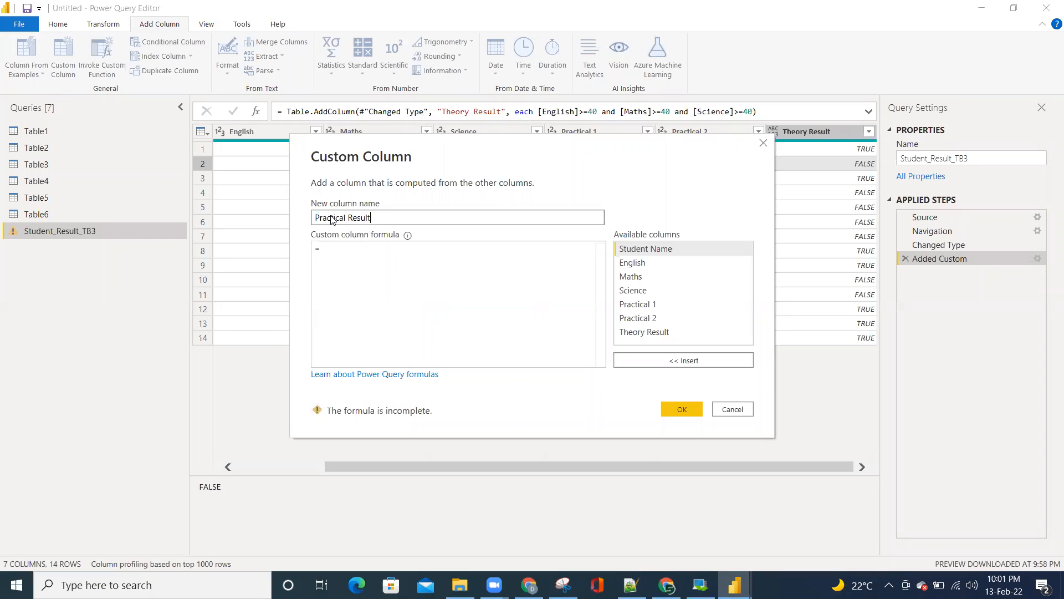
{"action": "double_click", "coordinate": [642, 308]}
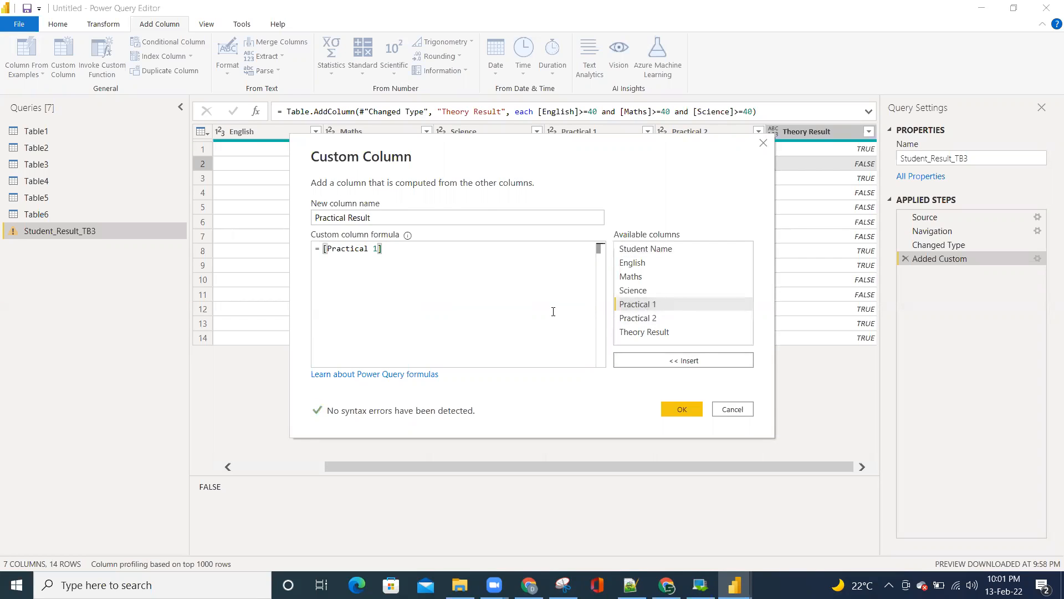
{"action": "type", "text": ">="}
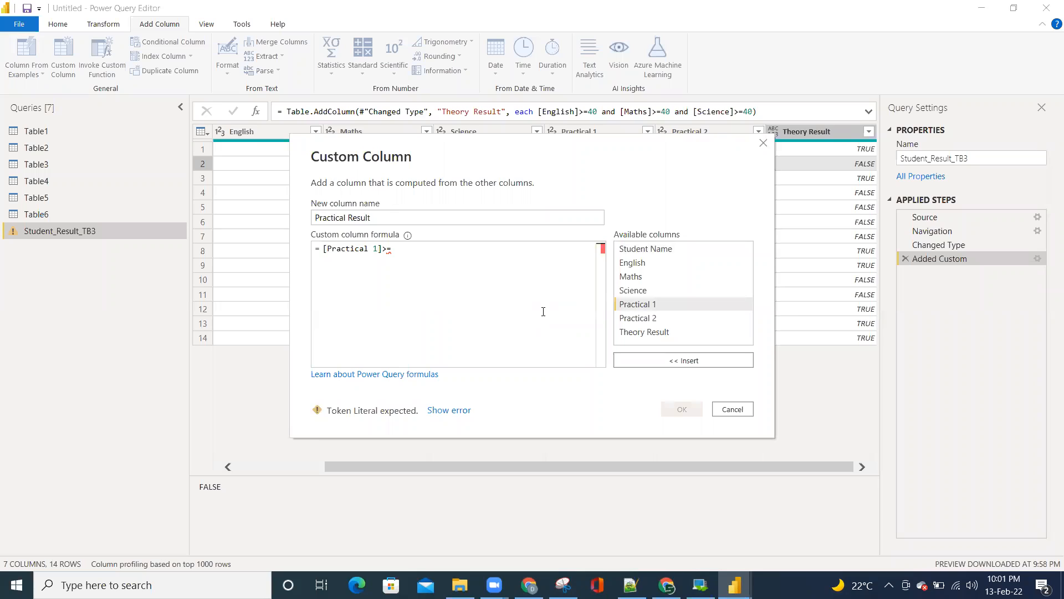
{"action": "type", "text": "25 or"}
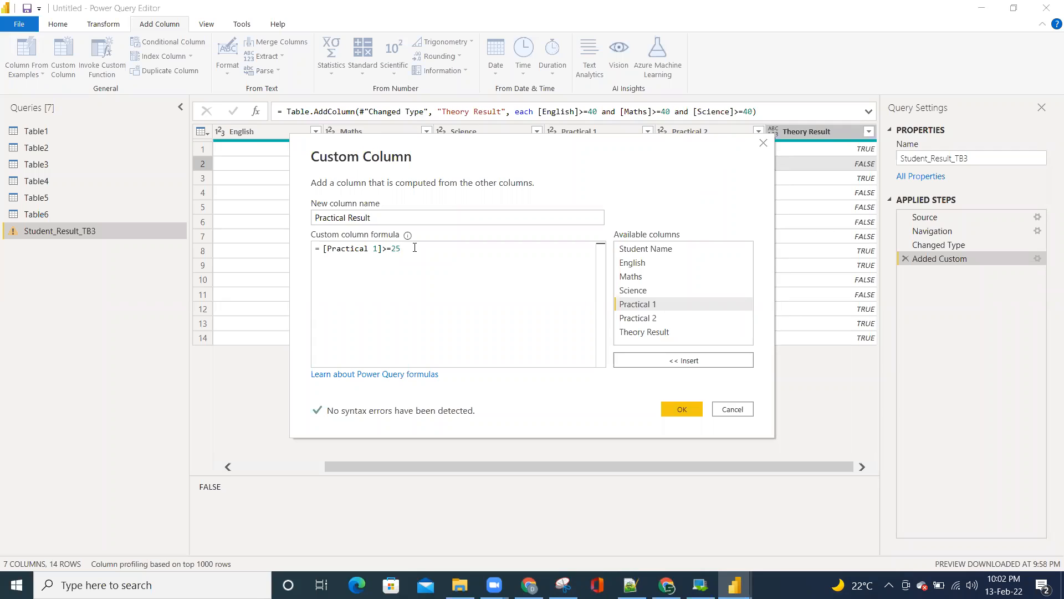
{"action": "type", "text": "or"}
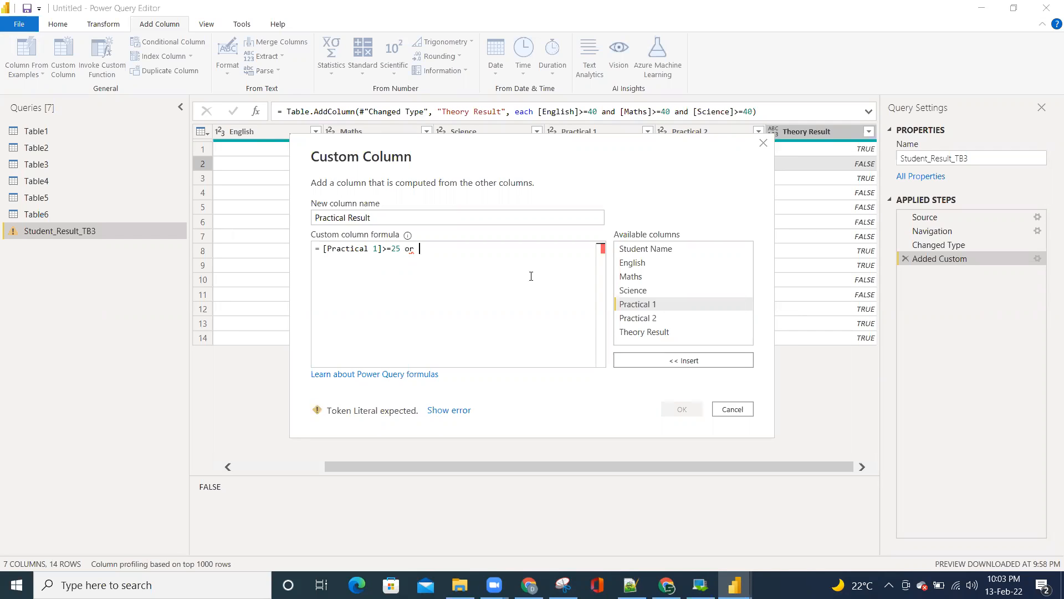
{"action": "double_click", "coordinate": [649, 321]}
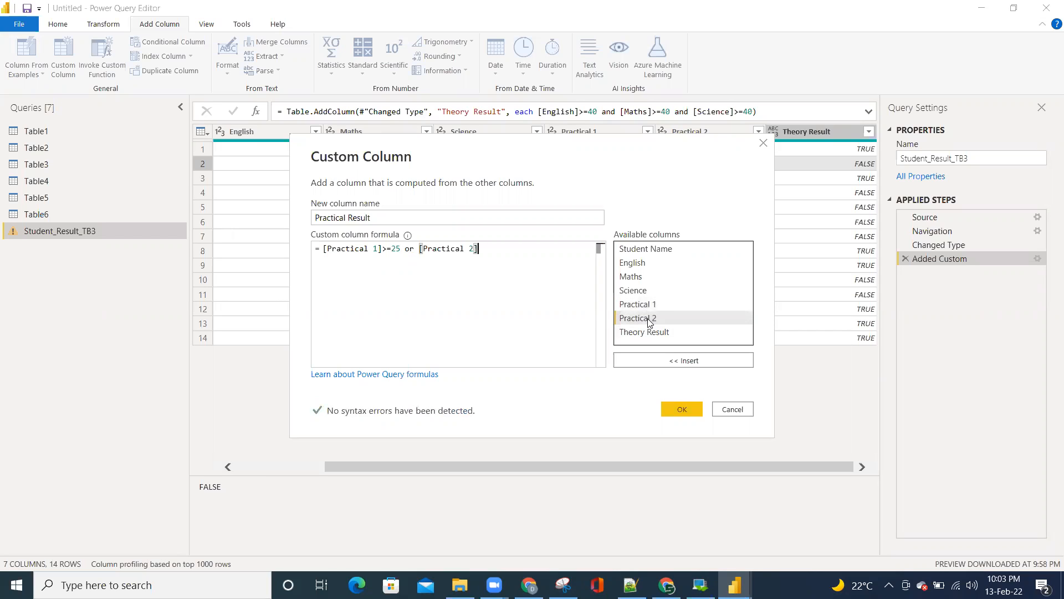
{"action": "type", "text": ">=25"}
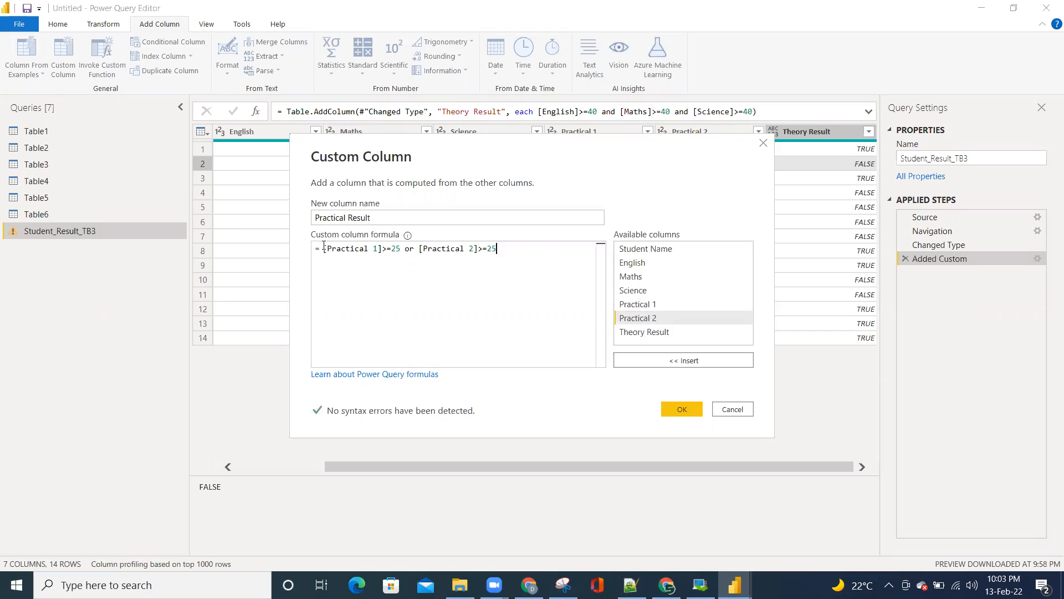
{"action": "left_click", "coordinate": [682, 409]}
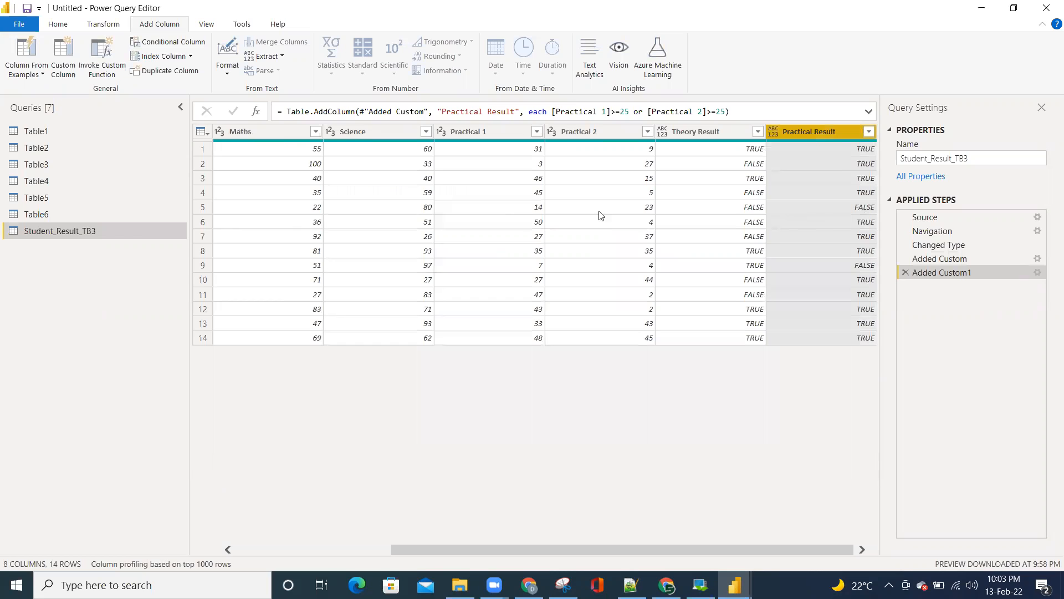
Check the Practical Result values of rows 5 and 1 against their Practical 1 and Practical 2 marks
{"action": "left_click", "coordinate": [543, 211]}
{"action": "left_click", "coordinate": [637, 213]}
{"action": "left_click", "coordinate": [822, 212]}
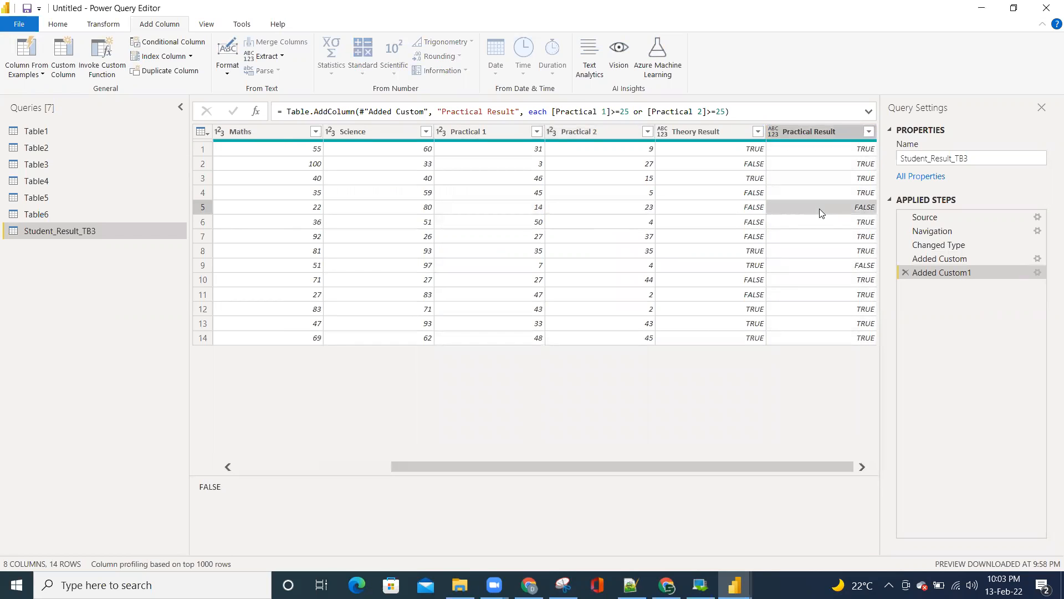
{"action": "left_click", "coordinate": [511, 152]}
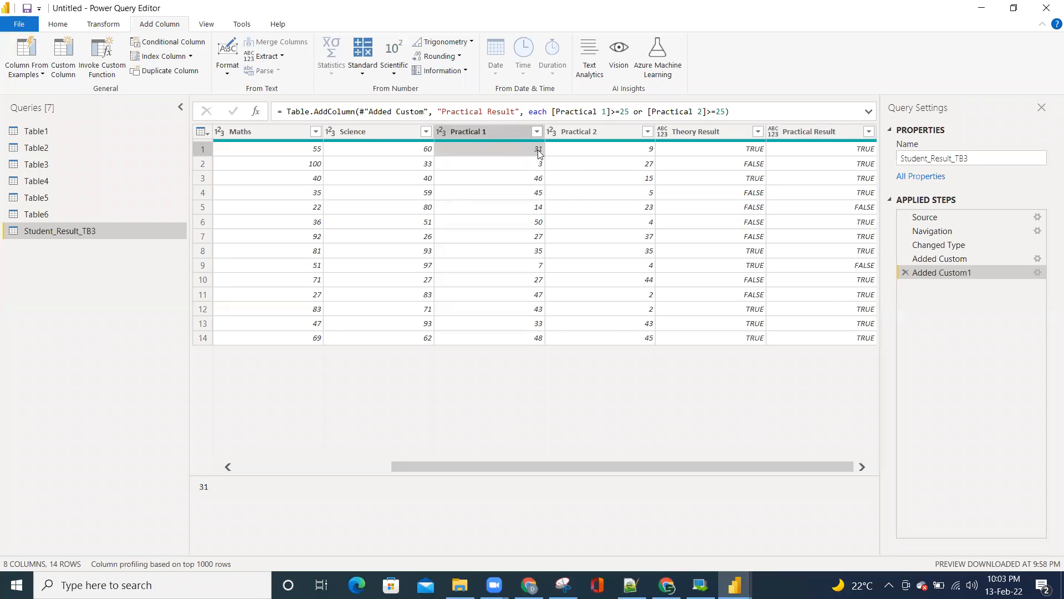
{"action": "left_click", "coordinate": [597, 150]}
{"action": "left_click", "coordinate": [807, 149]}
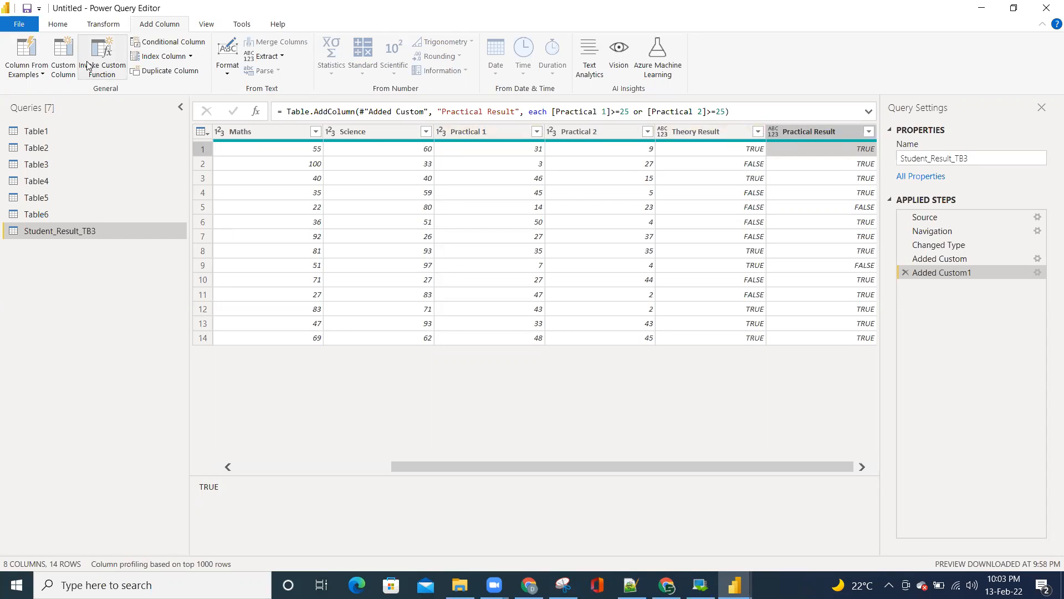
Start another custom column in the Student_Result_TB3 query and name it Overall Result
{"action": "left_click", "coordinate": [64, 61]}
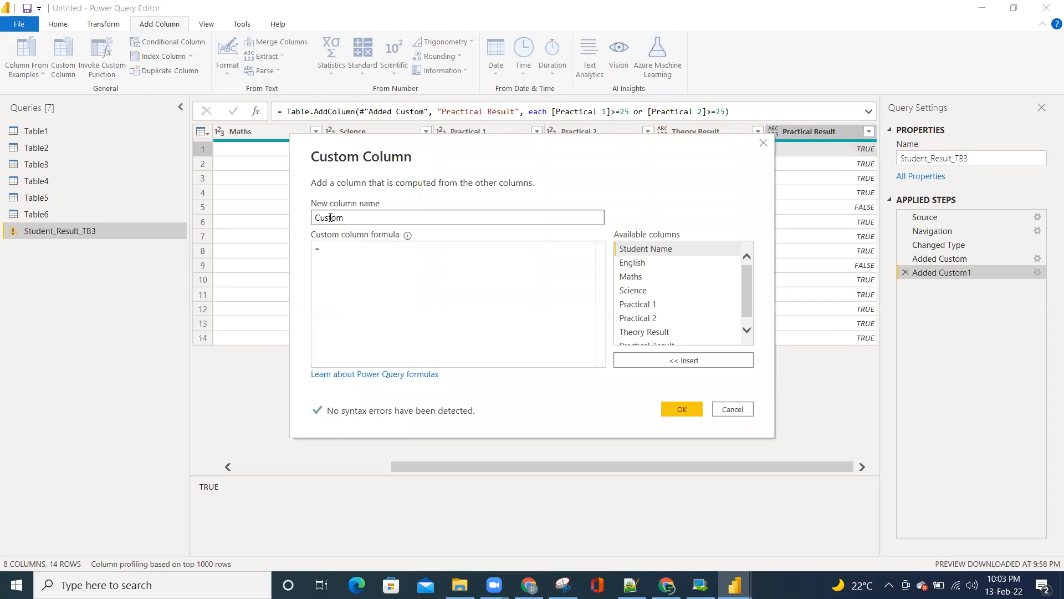
{"action": "type", "text": "Ove"}
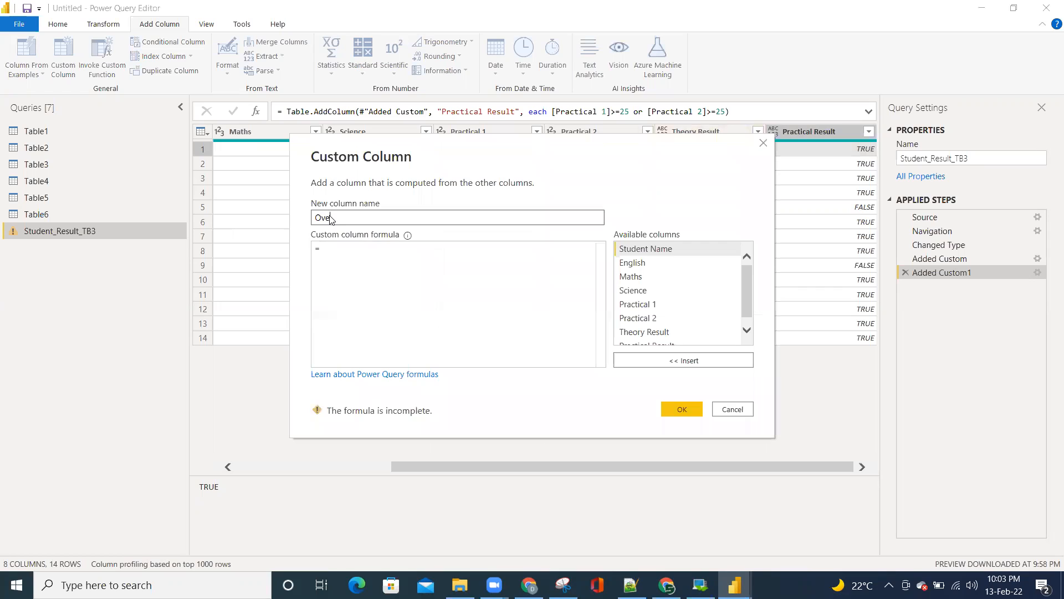
{"action": "type", "text": "rall Result"}
{"action": "key", "text": "Tab"}
Create the Overall Result column with the formula if [Theory Result] = true and [Practical Result]=true then "Pass" else "Fail"
{"action": "type", "text": "if"}
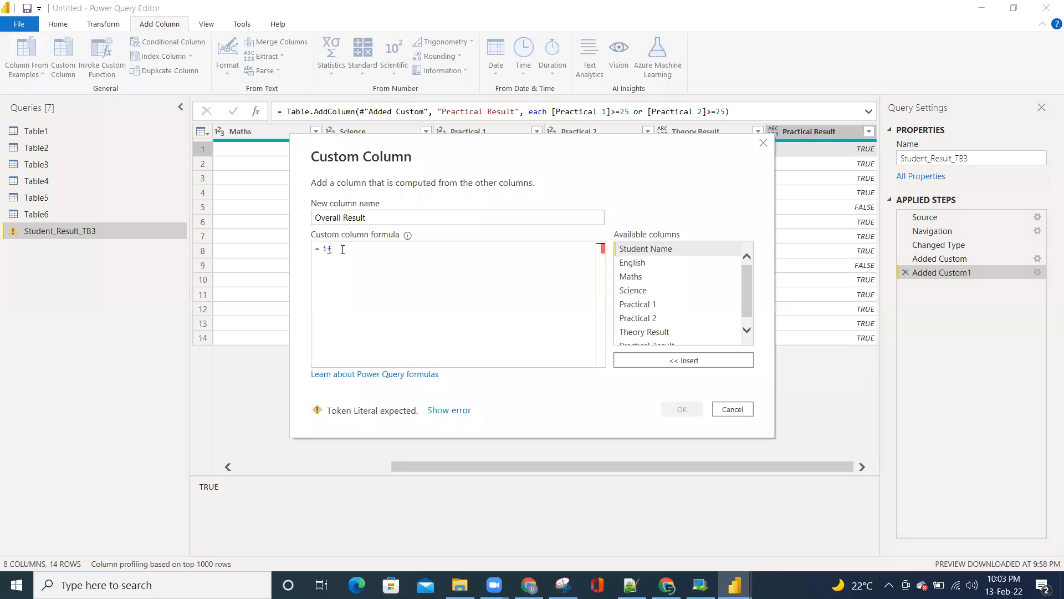
{"action": "left_click_drag", "start_coordinate": [527, 155], "coordinate": [478, 223]}
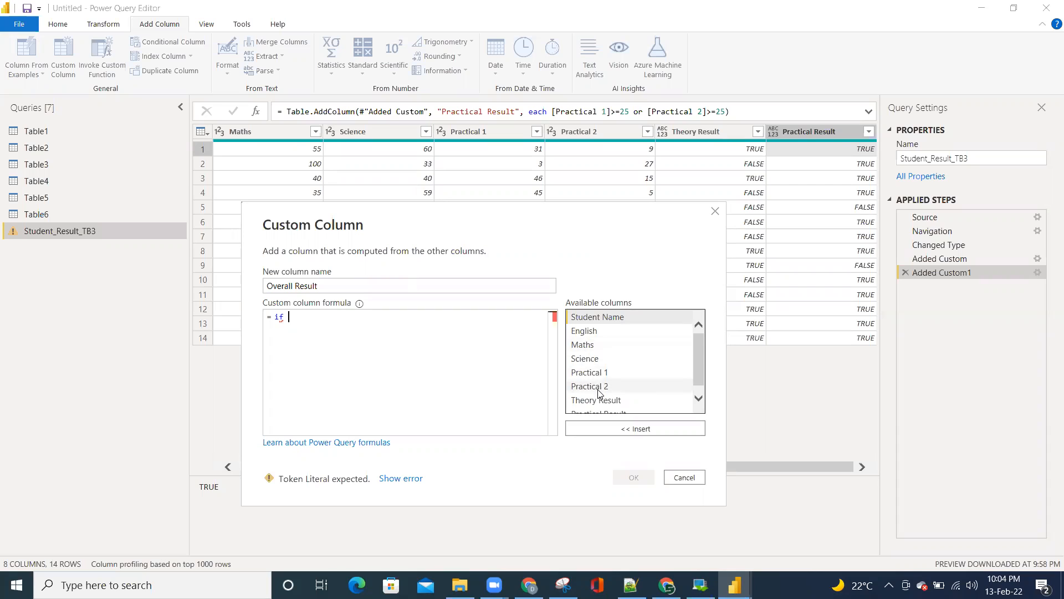
{"action": "scroll", "coordinate": [596, 391], "scroll_direction": "down", "scroll_amount": 1}
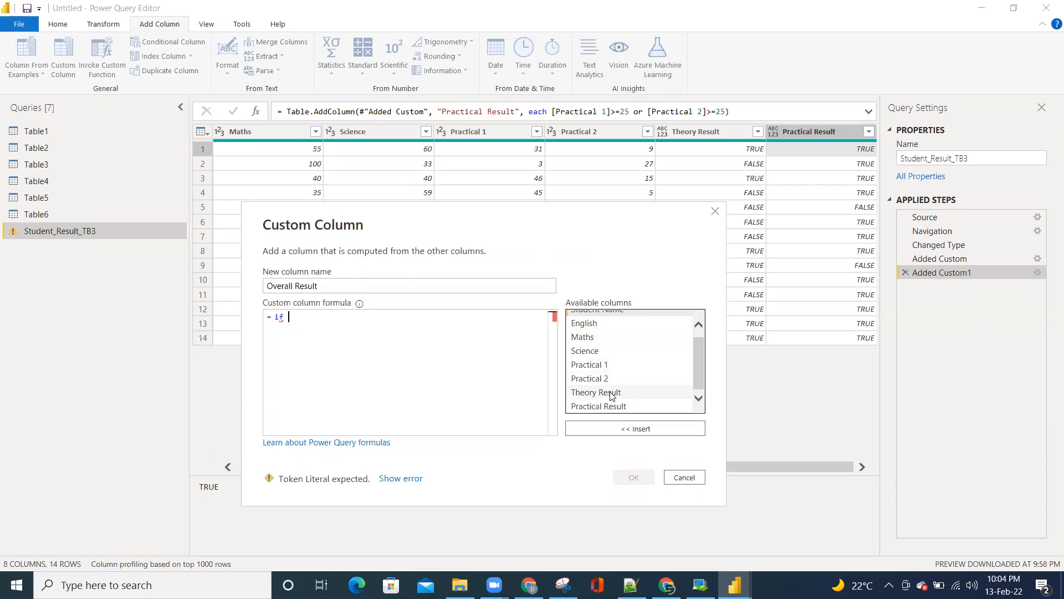
{"action": "left_click", "coordinate": [604, 397]}
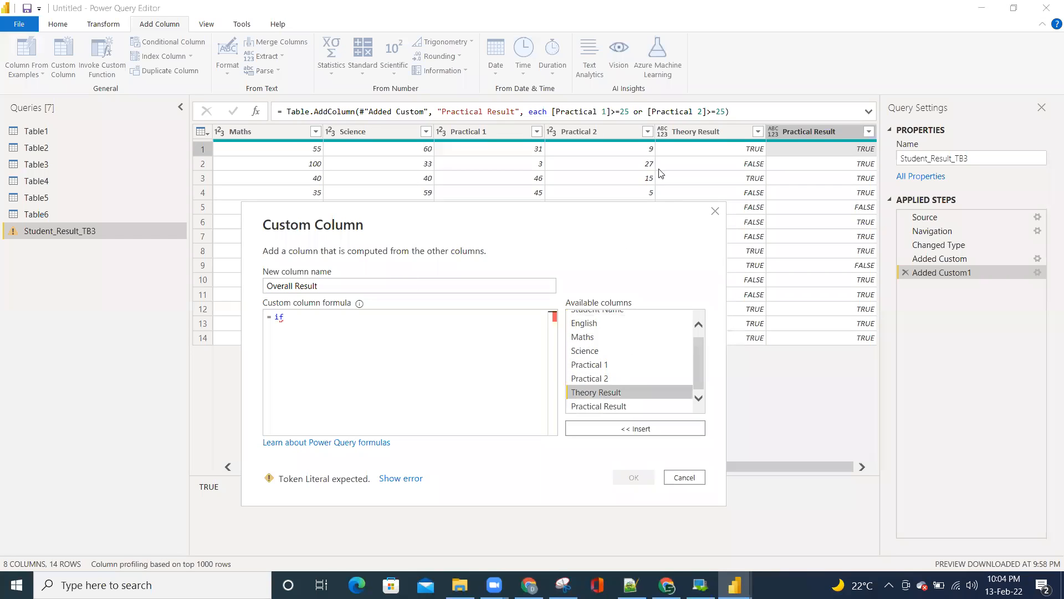
{"action": "double_click", "coordinate": [598, 398]}
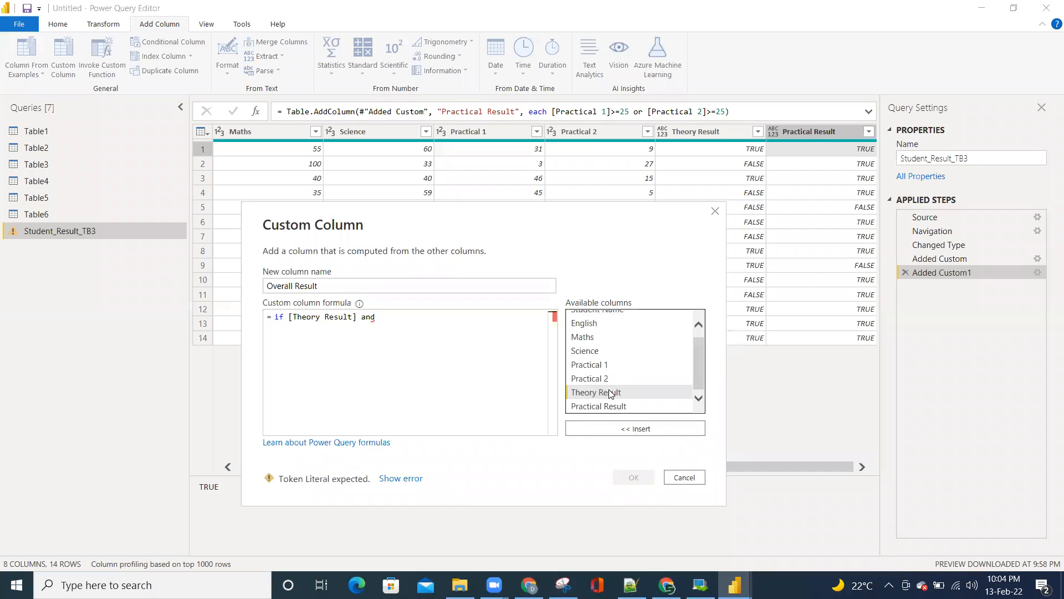
{"action": "type", "text": "= true"}
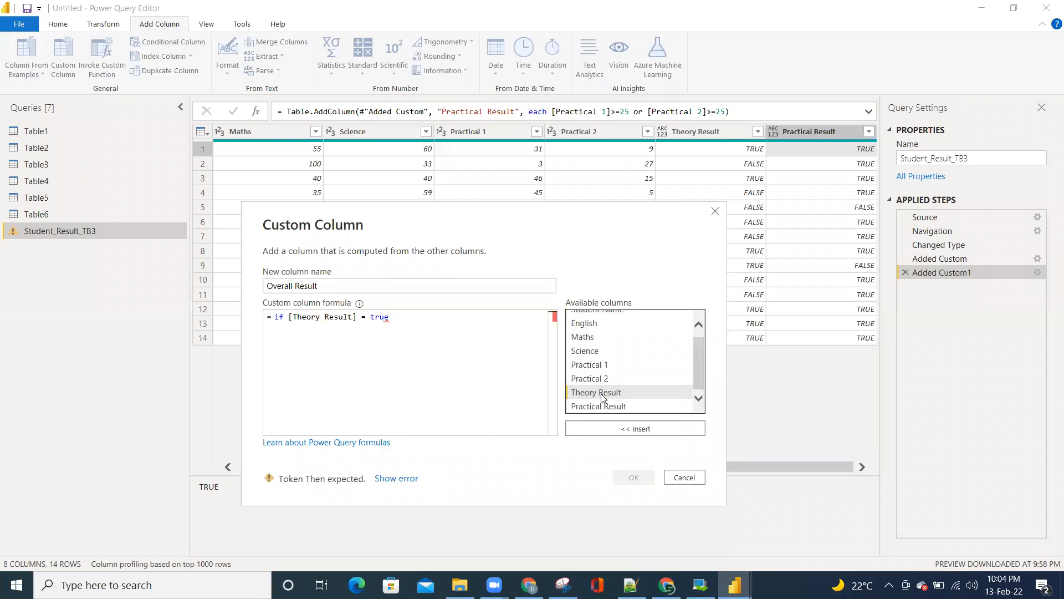
{"action": "type", "text": " and"}
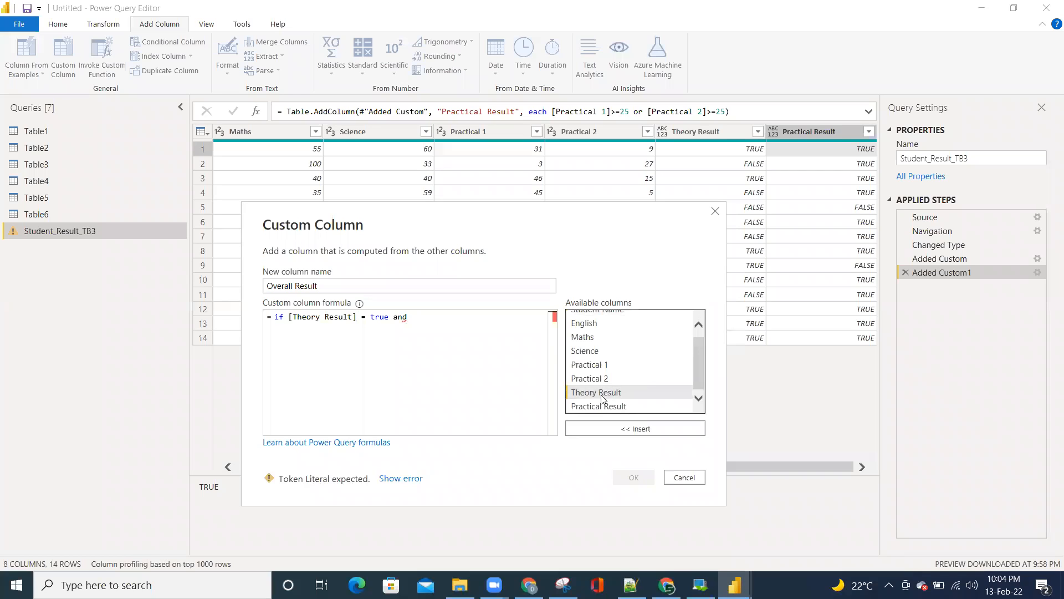
{"action": "double_click", "coordinate": [604, 406]}
{"action": "type", "text": "="}
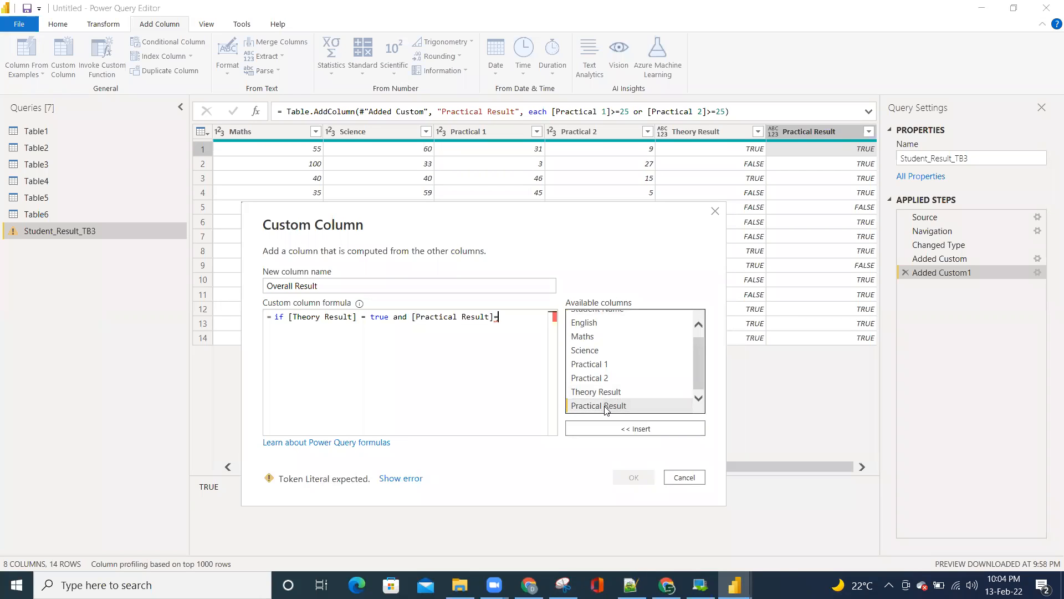
{"action": "type", "text": "true t"}
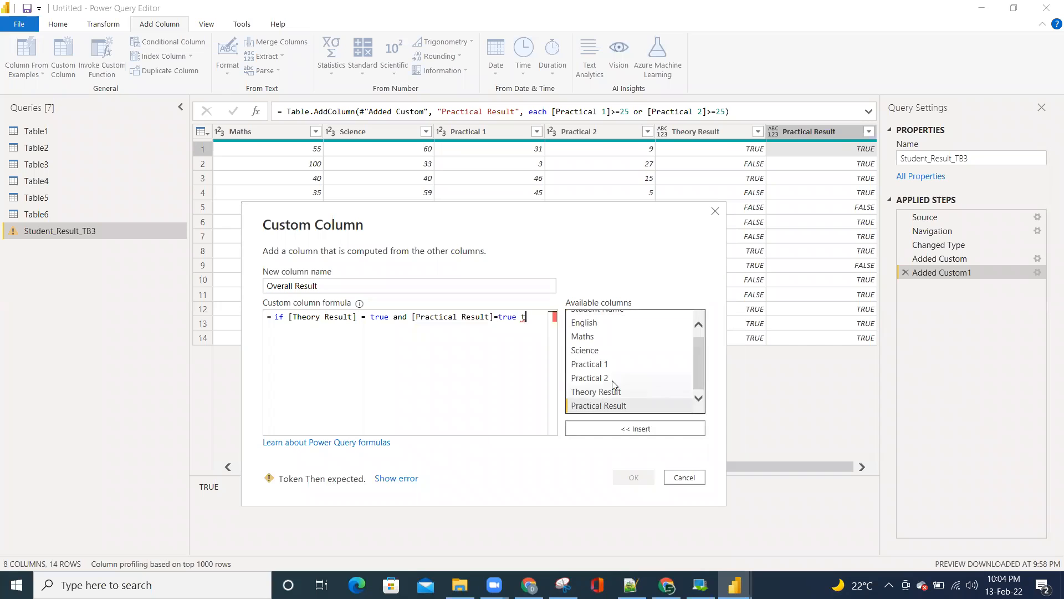
{"action": "type", "text": "hen \"Pass\" else "}
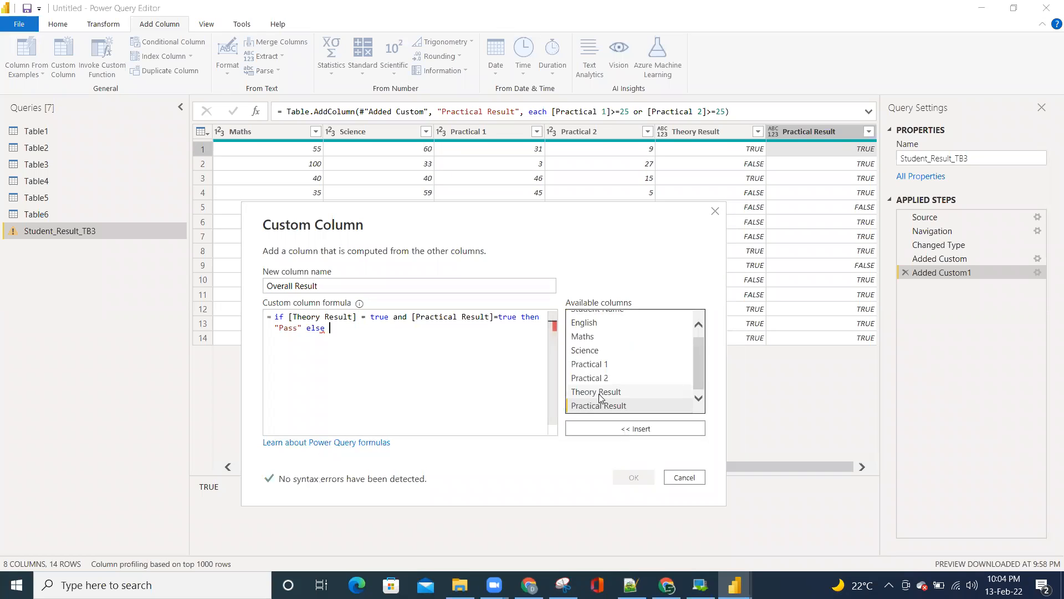
{"action": "type", "text": "\"Fail"}
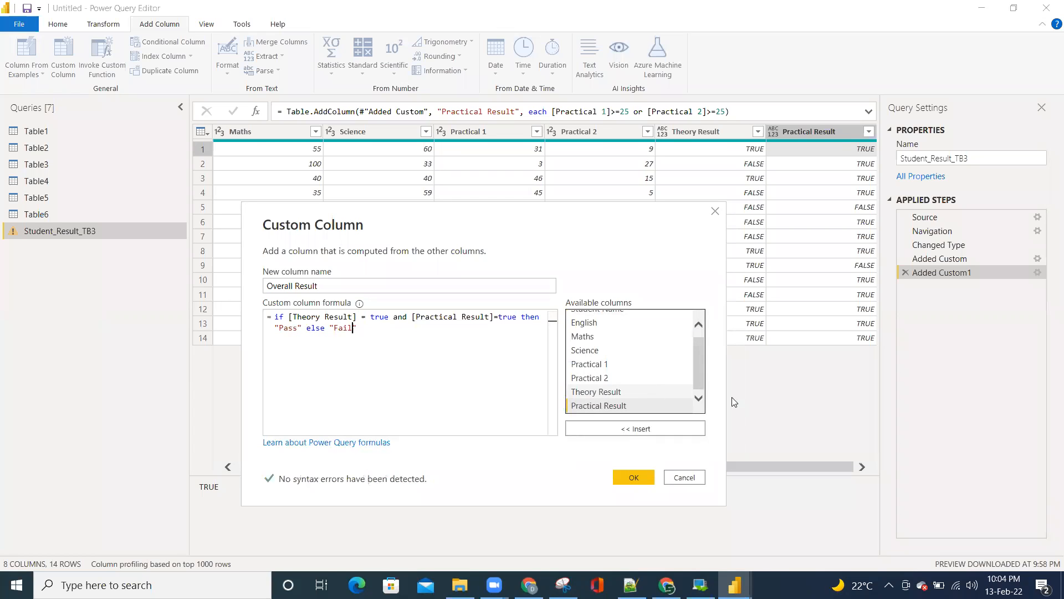
{"action": "left_click", "coordinate": [634, 477]}
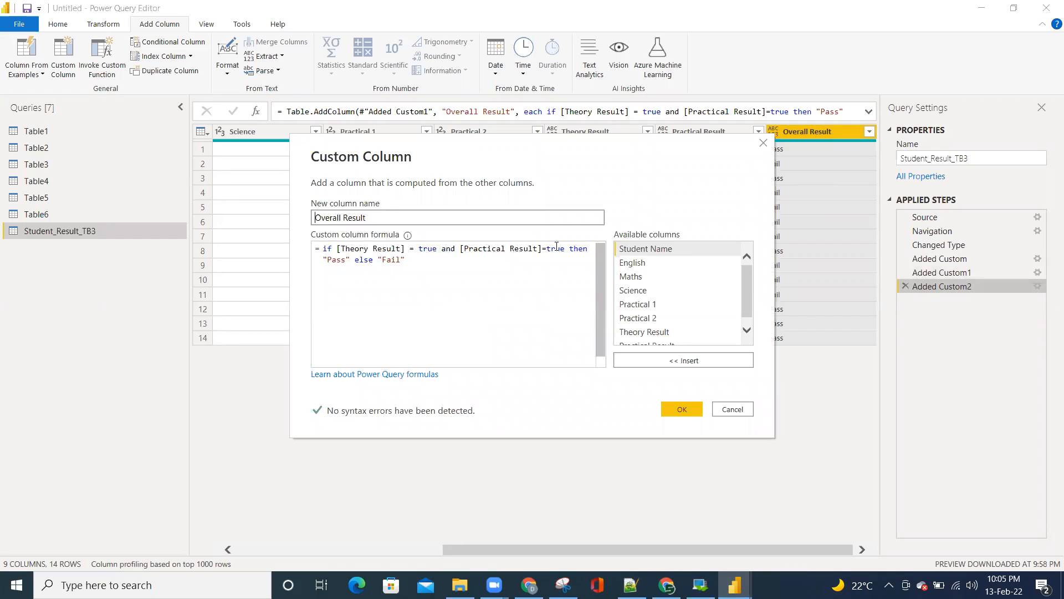
Close the Overall Result formula dialog and compare the Theory Result, Practical Result and Overall Result columns
{"action": "left_click", "coordinate": [763, 143]}
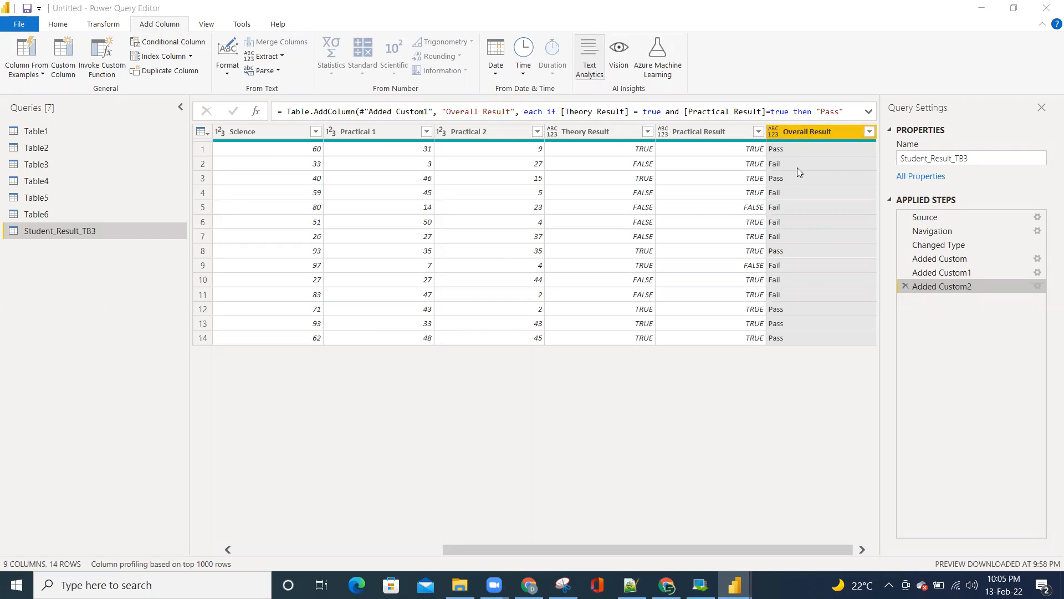
{"action": "left_click", "coordinate": [593, 132]}
{"action": "left_click", "coordinate": [695, 132]}
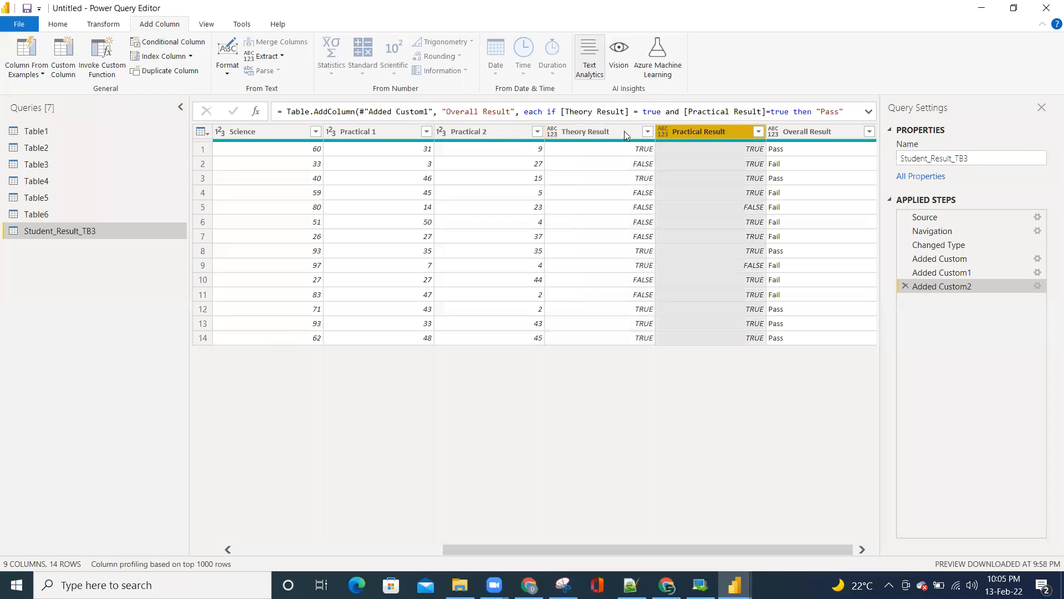
{"action": "left_click", "coordinate": [805, 133]}
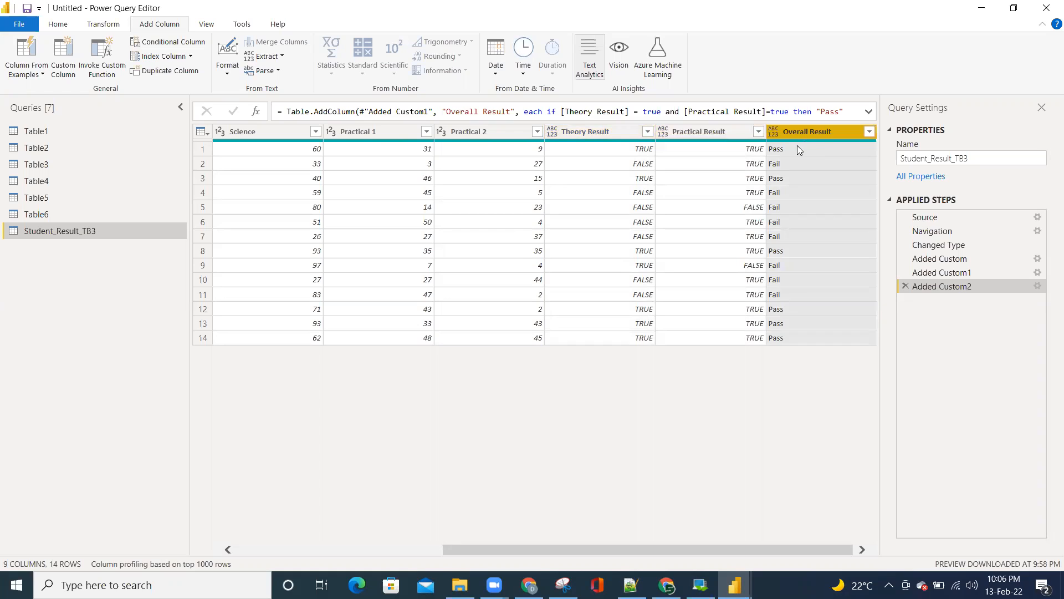
{"action": "left_click", "coordinate": [797, 147]}
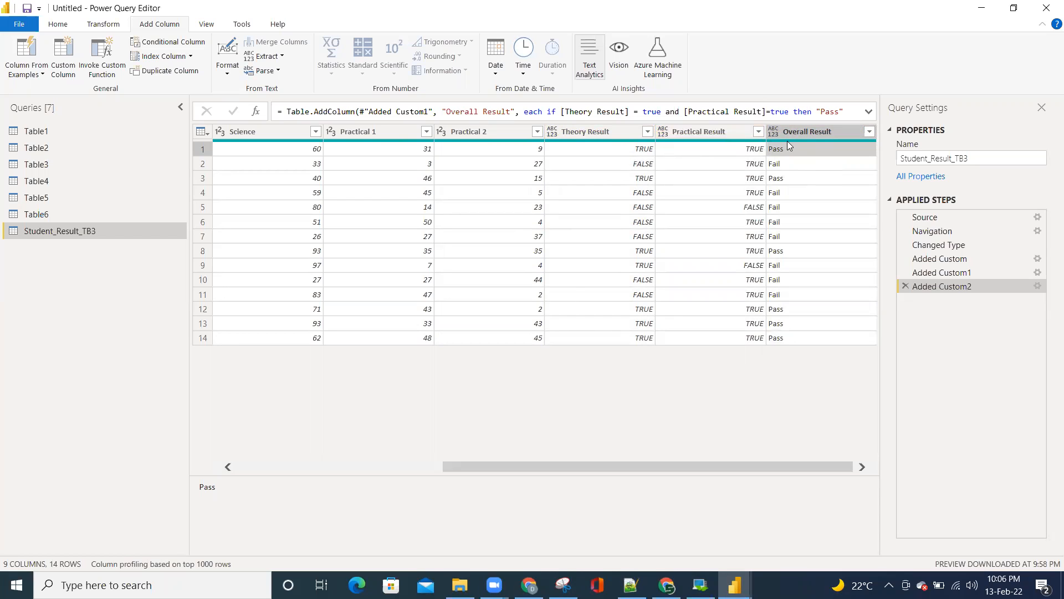
{"action": "mouse_move", "coordinate": [788, 141]}
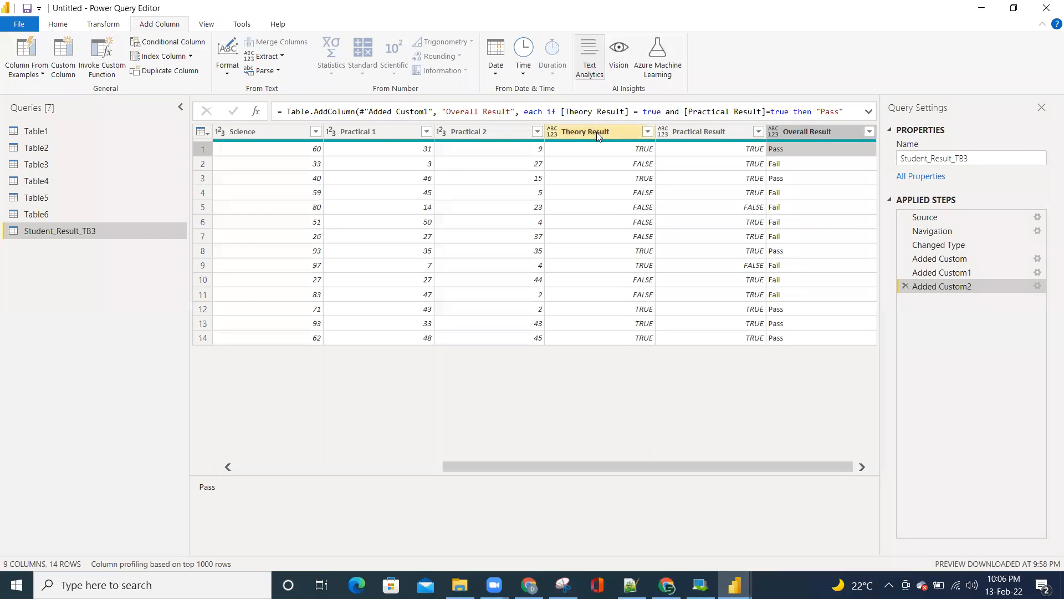
Compare the Theory Result, Practical Result and Overall Result values in row 1 of the Student_Result_TB3 query
{"action": "mouse_move", "coordinate": [687, 143]}
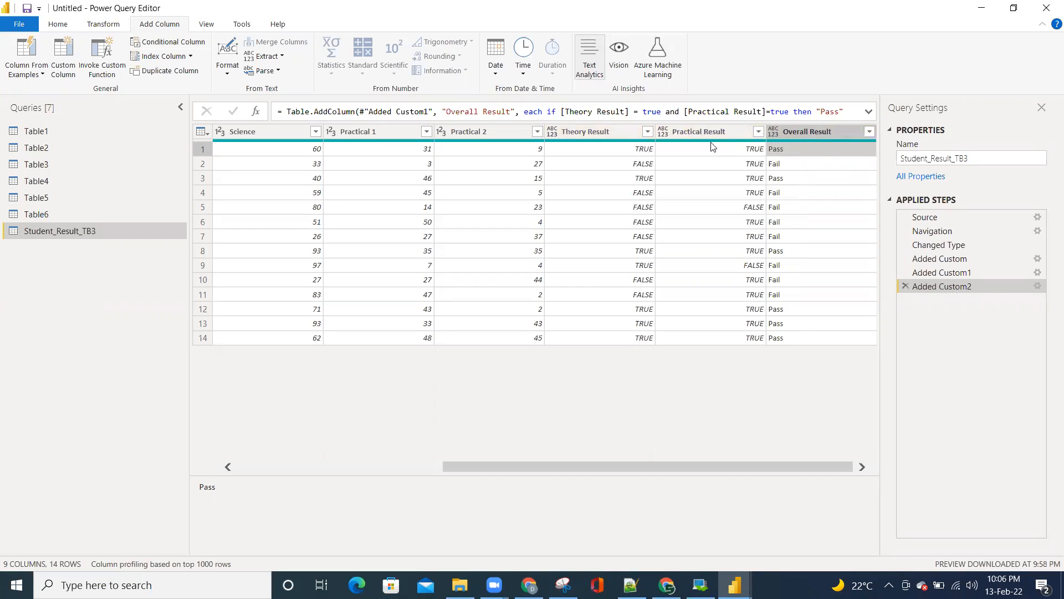
{"action": "left_click", "coordinate": [598, 149]}
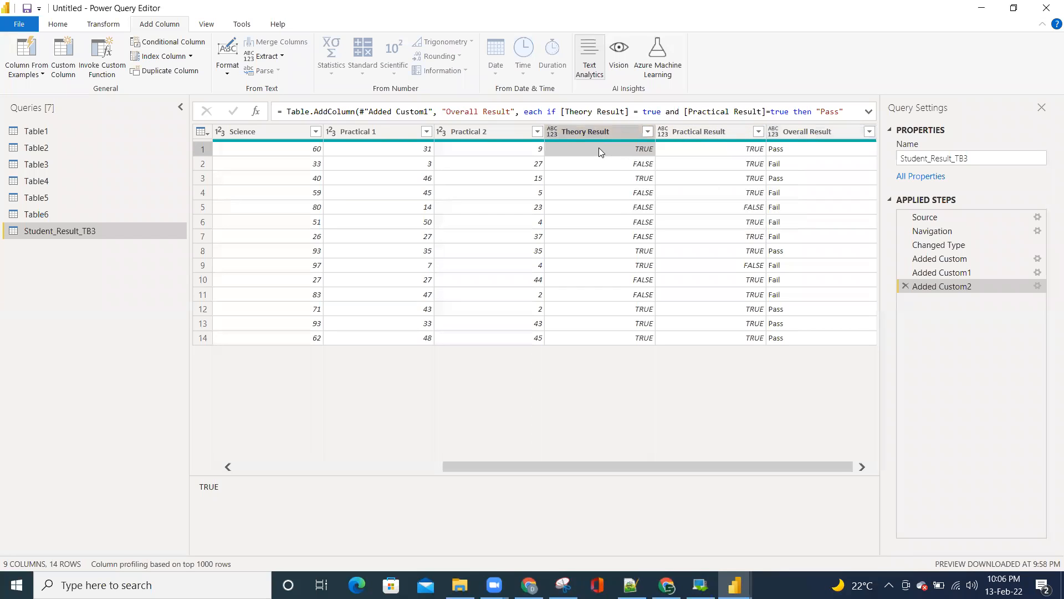
{"action": "left_click", "coordinate": [687, 149]}
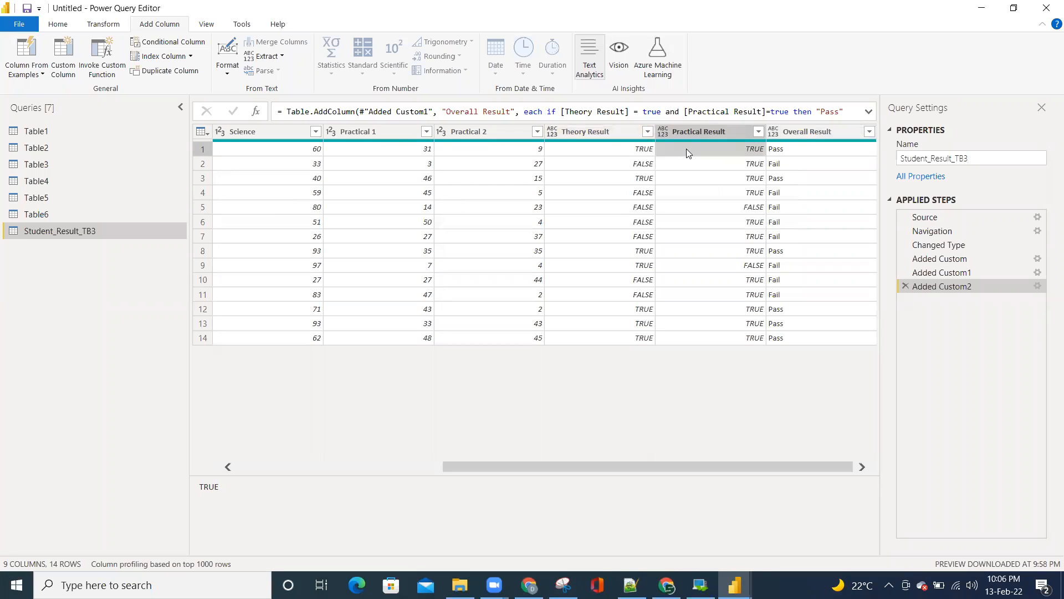
{"action": "left_click", "coordinate": [543, 74]}
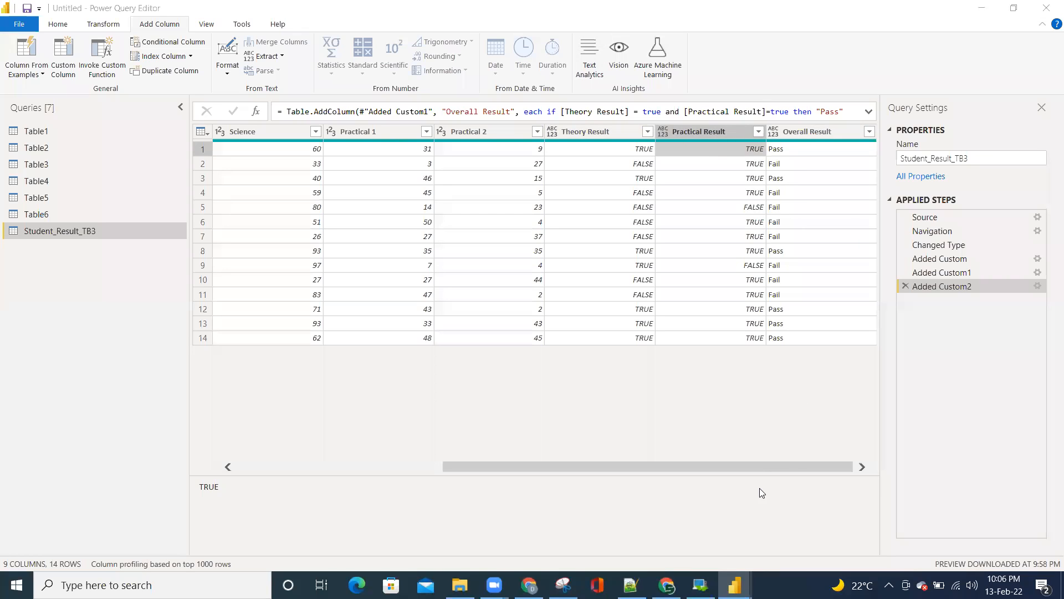
{"action": "left_click_drag", "start_coordinate": [761, 466], "coordinate": [821, 467]}
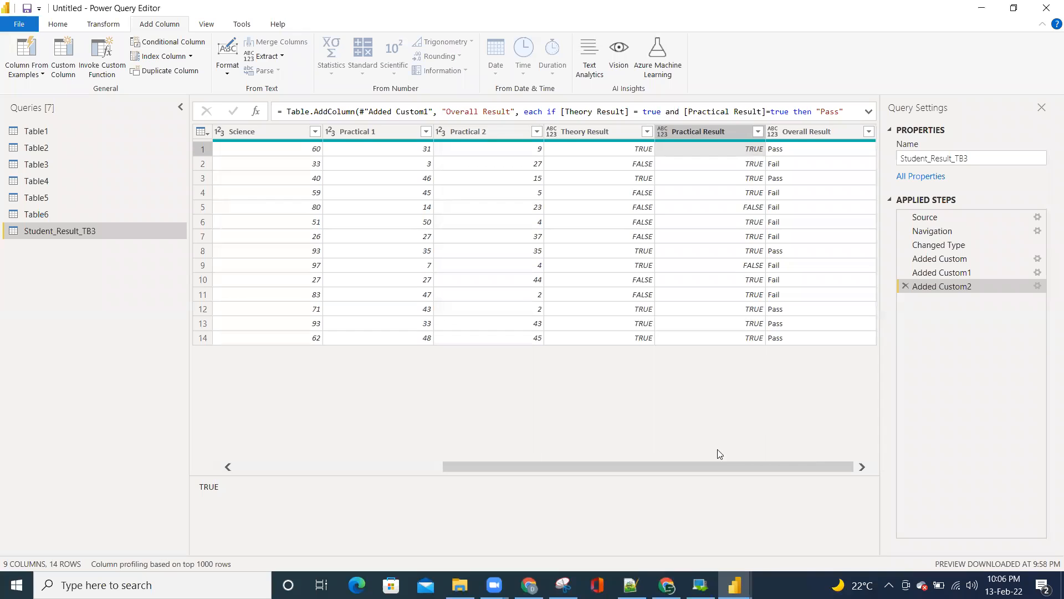
{"action": "left_click_drag", "start_coordinate": [717, 462], "coordinate": [762, 461]}
{"action": "left_click", "coordinate": [797, 151]}
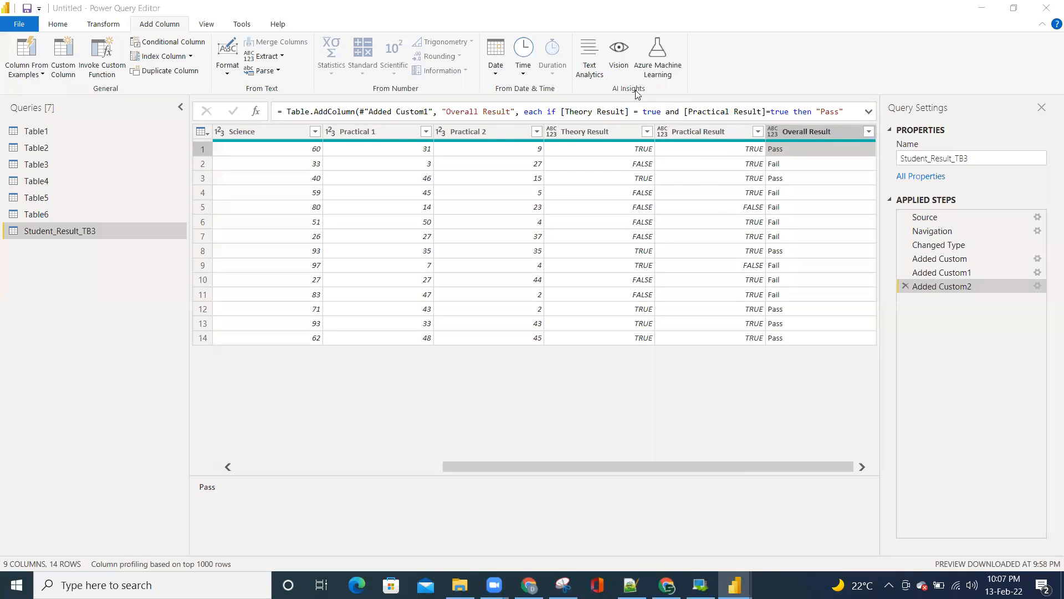
Close and apply the query changes to the report, and reopen the Student_Result_TB3 query for editing
{"action": "left_click", "coordinate": [58, 25]}
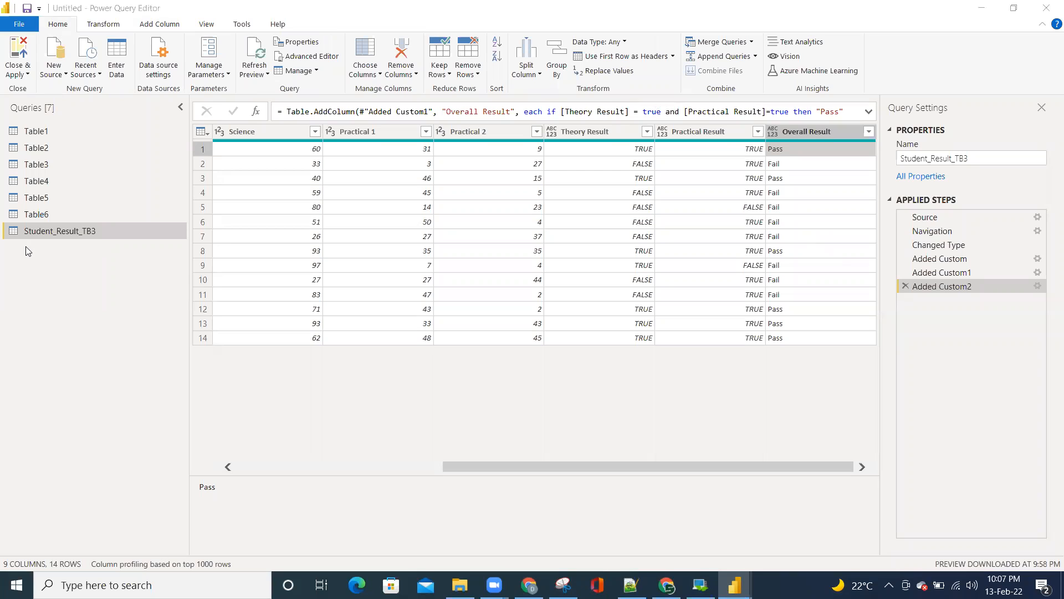
{"action": "left_click", "coordinate": [27, 54]}
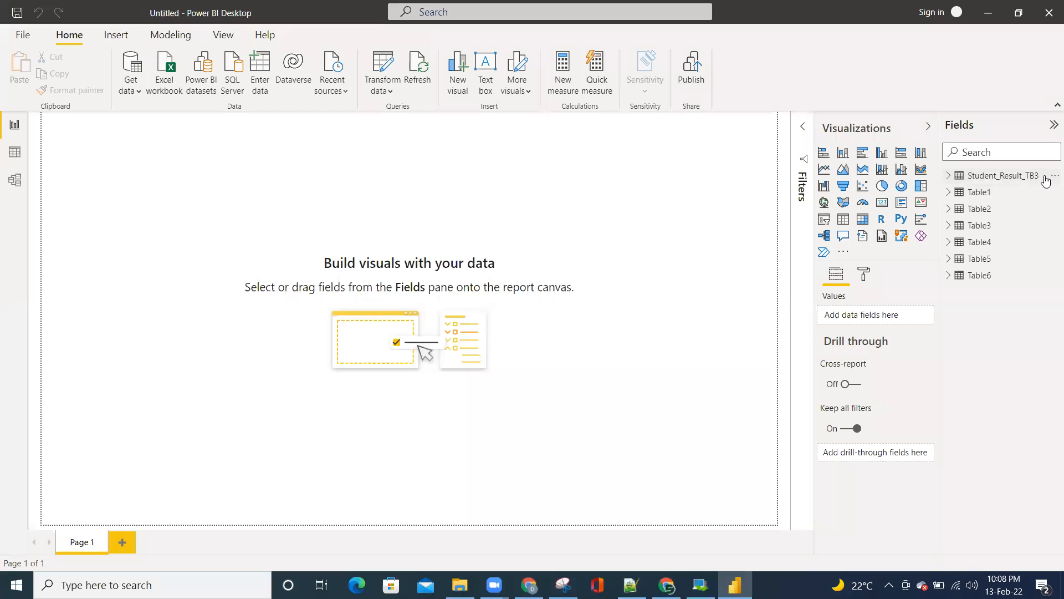
{"action": "left_click", "coordinate": [1052, 176]}
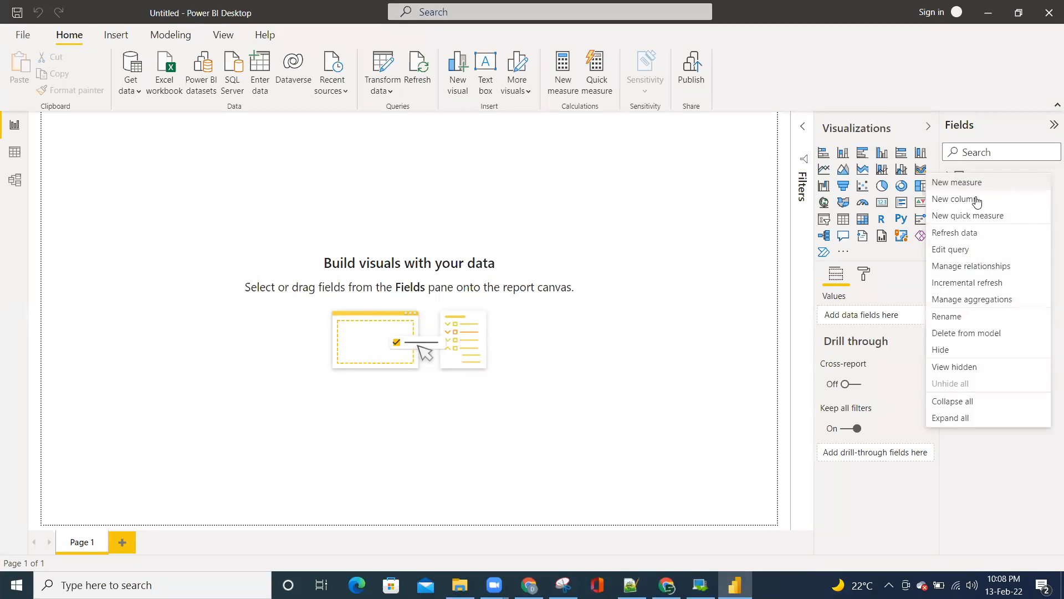
{"action": "left_click", "coordinate": [967, 248]}
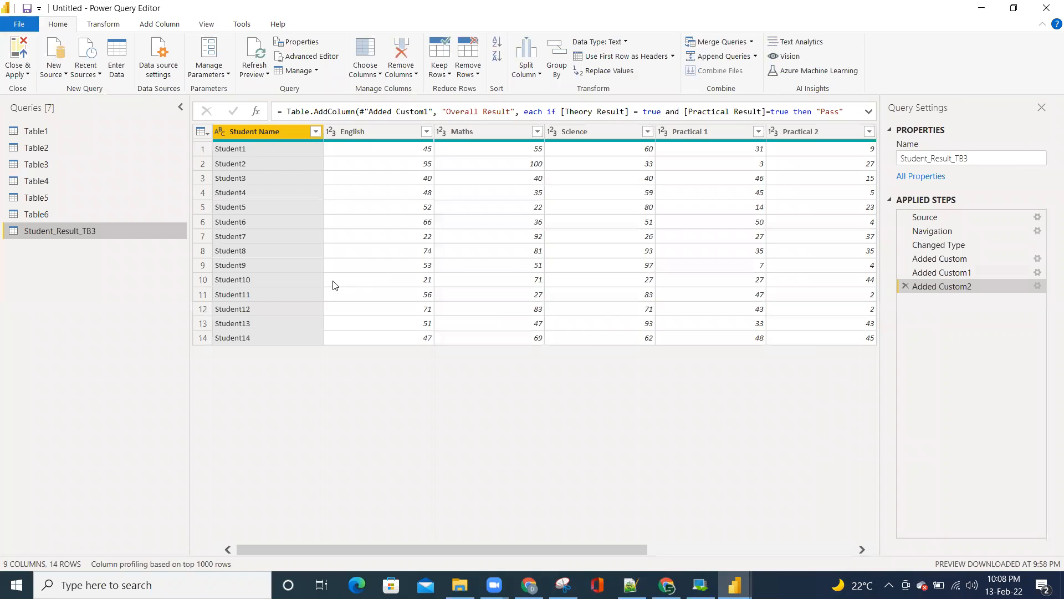
Reopen the Theory Result custom column formula and wrap its existing English, Maths and Science condition in if ... then
{"action": "left_click", "coordinate": [690, 149]}
{"action": "left_click", "coordinate": [670, 463]}
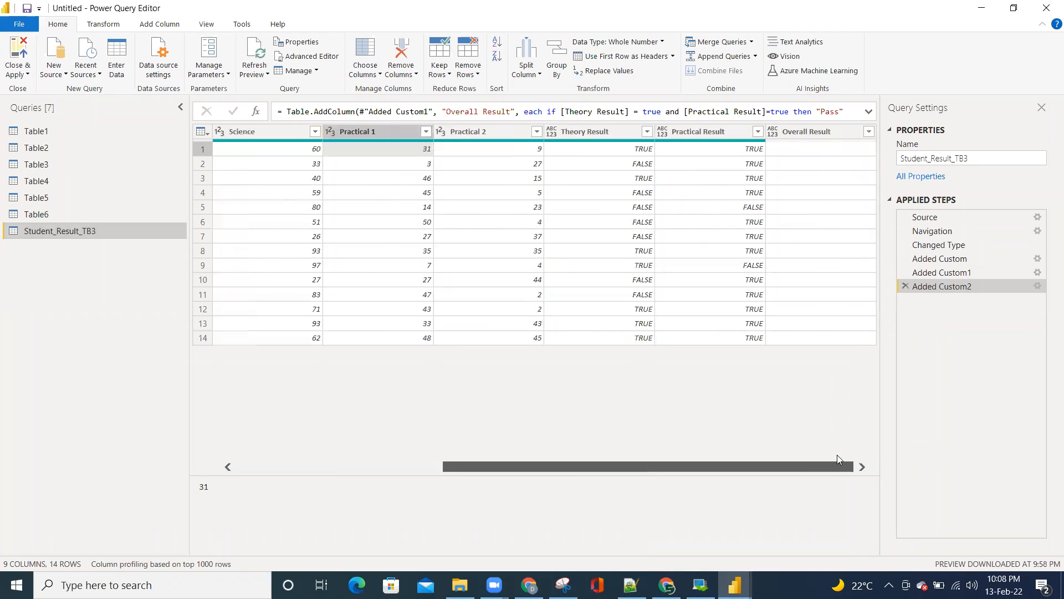
{"action": "left_click", "coordinate": [606, 151]}
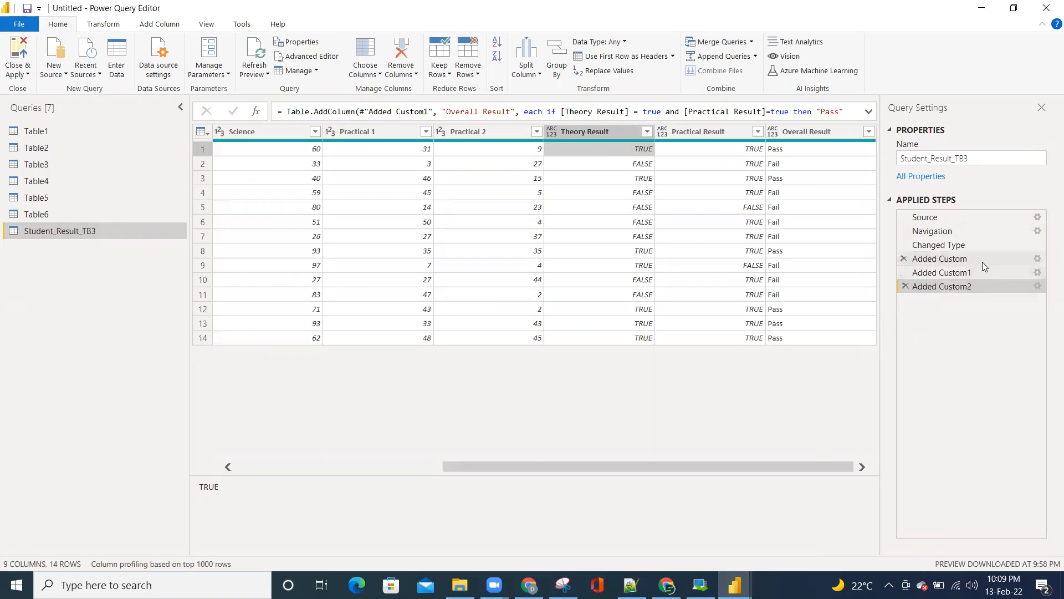
{"action": "left_click", "coordinate": [942, 258]}
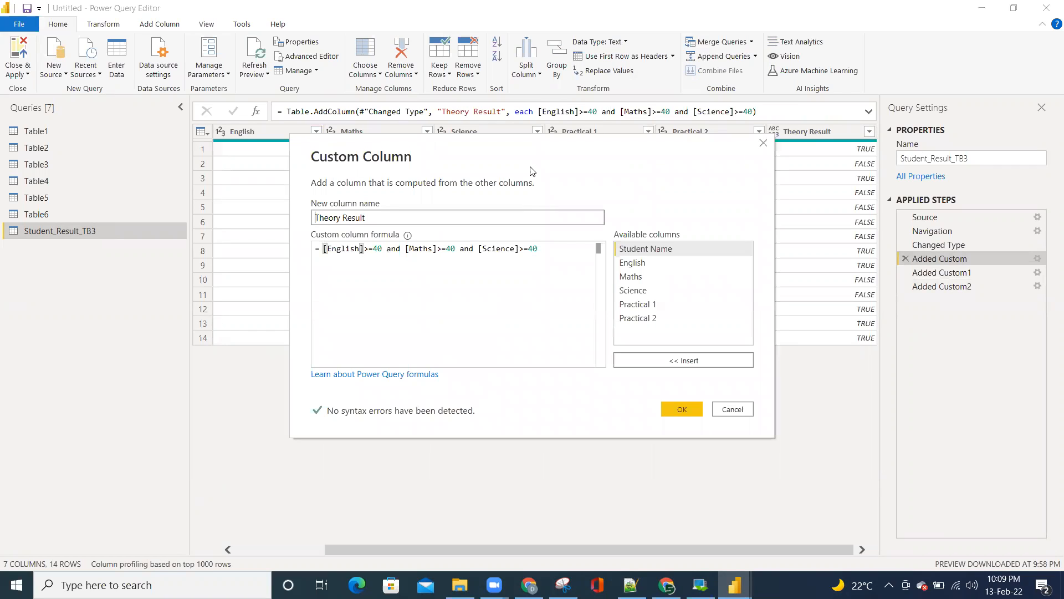
{"action": "left_click_drag", "start_coordinate": [530, 148], "coordinate": [413, 371]}
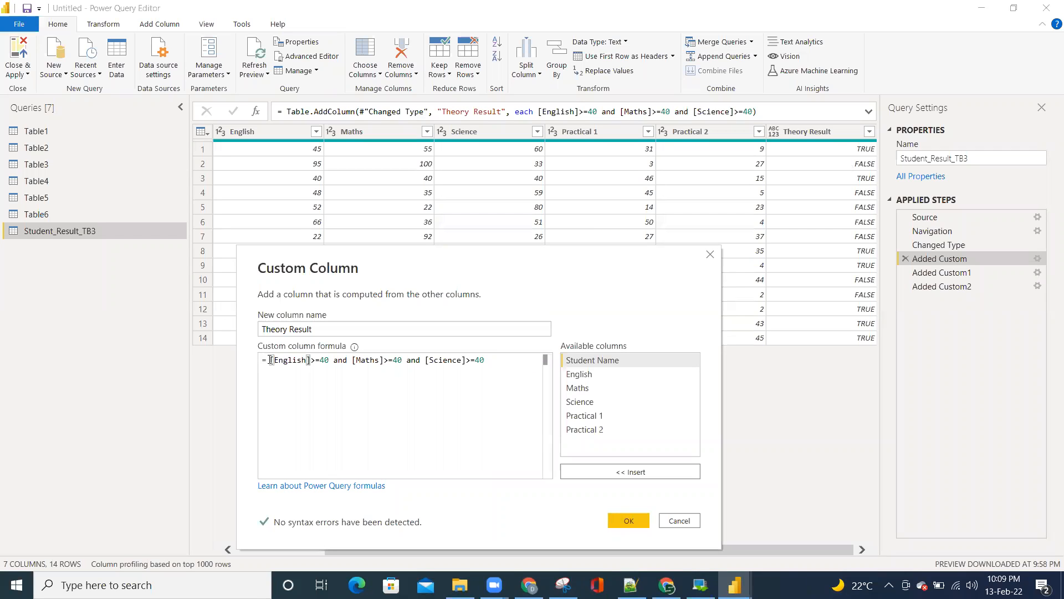
{"action": "type", "text": "if"}
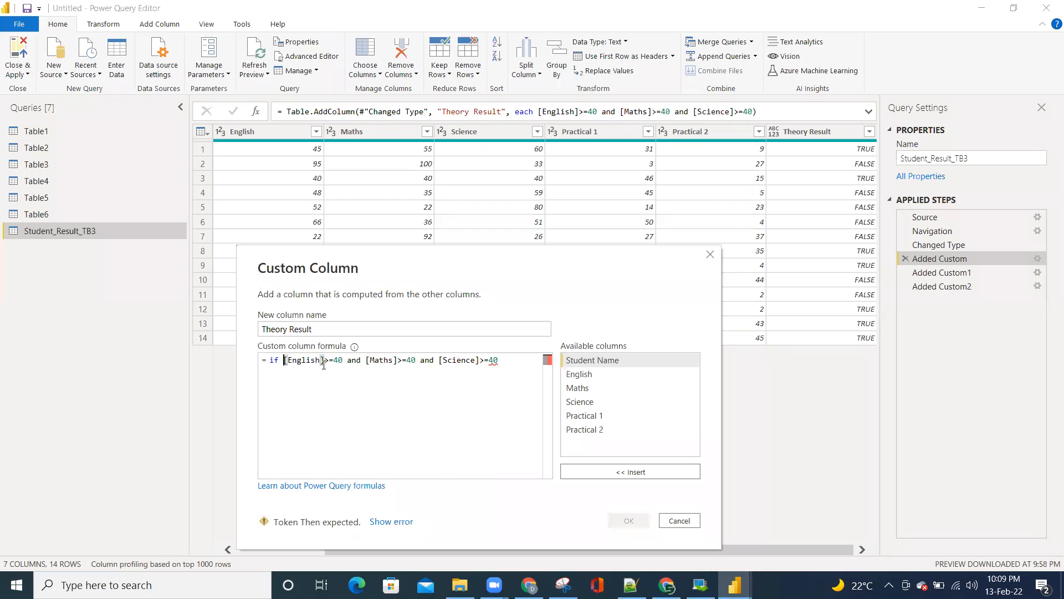
{"action": "left_click", "coordinate": [506, 362]}
{"action": "type", "text": "then"}
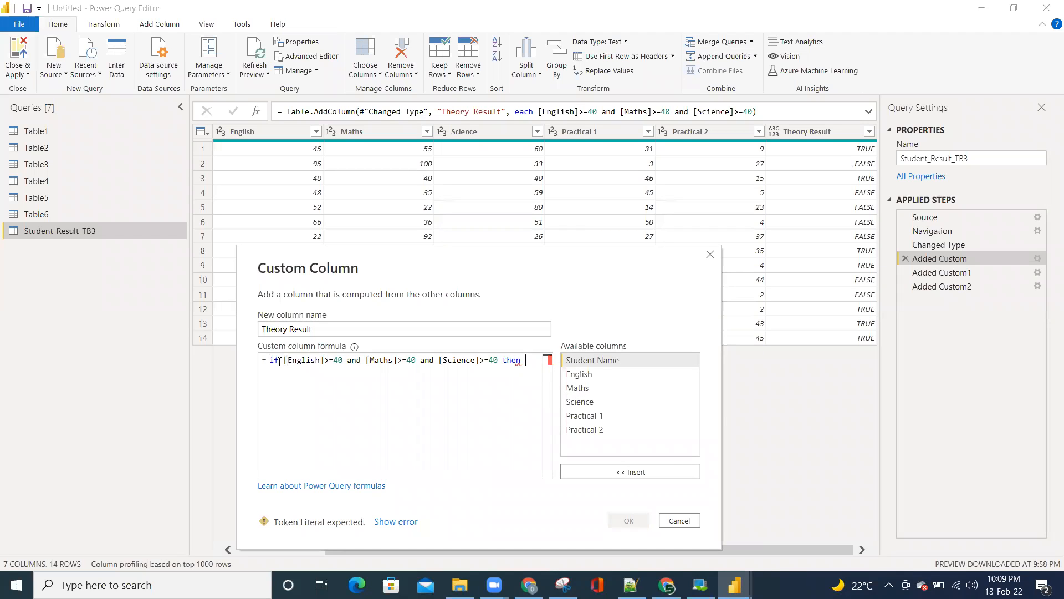
Complete the Theory Result formula with "Pass" else "Fail" after then, and apply it
{"action": "left_click_drag", "start_coordinate": [283, 360], "coordinate": [500, 360]}
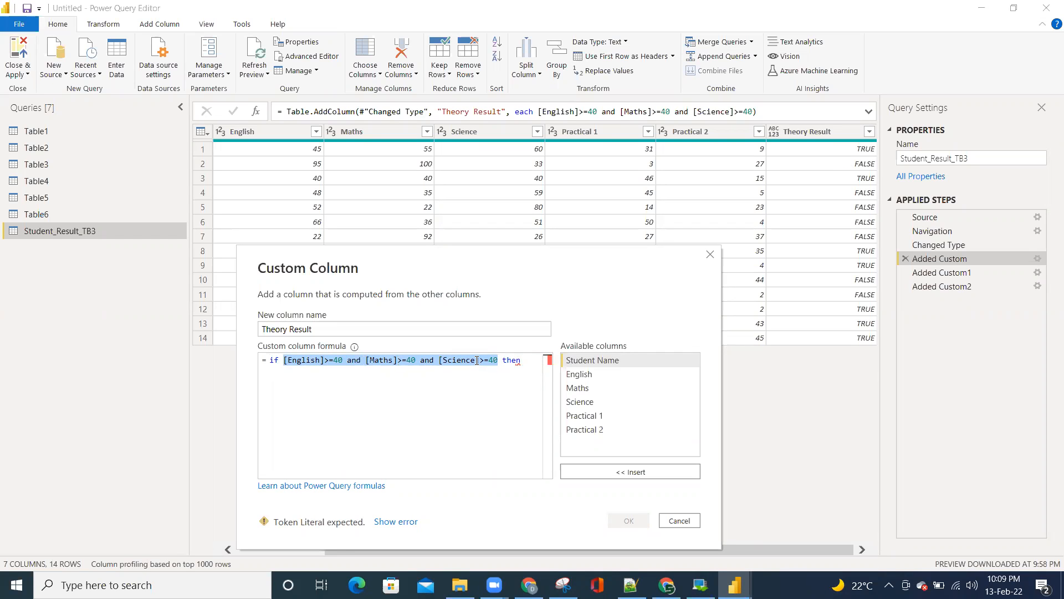
{"action": "left_click", "coordinate": [528, 360]}
{"action": "type", "text": "\"Pass\""}
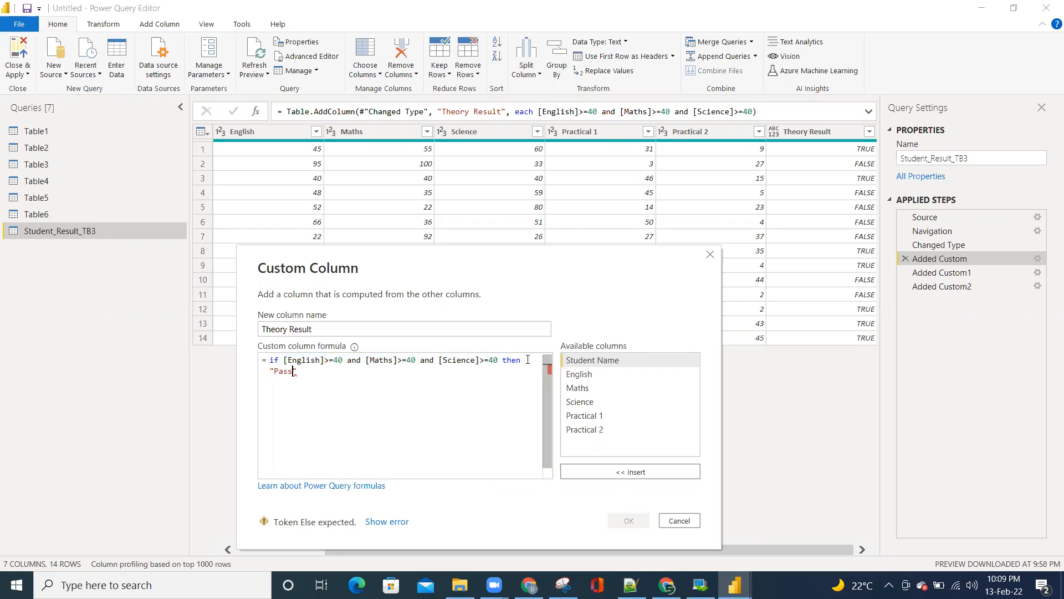
{"action": "type", "text": " els"}
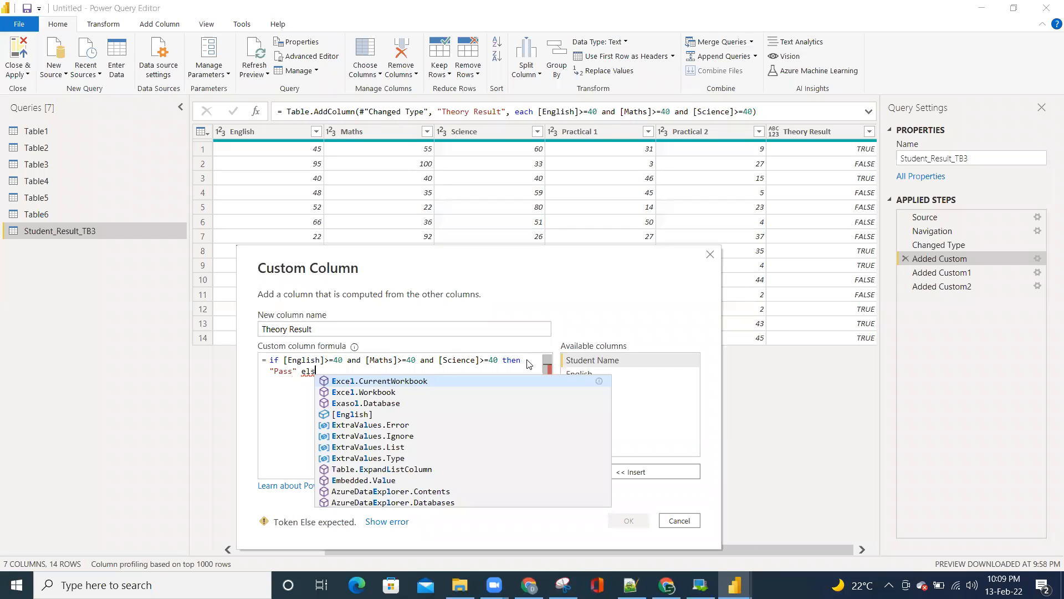
{"action": "type", "text": "e \"Fail"}
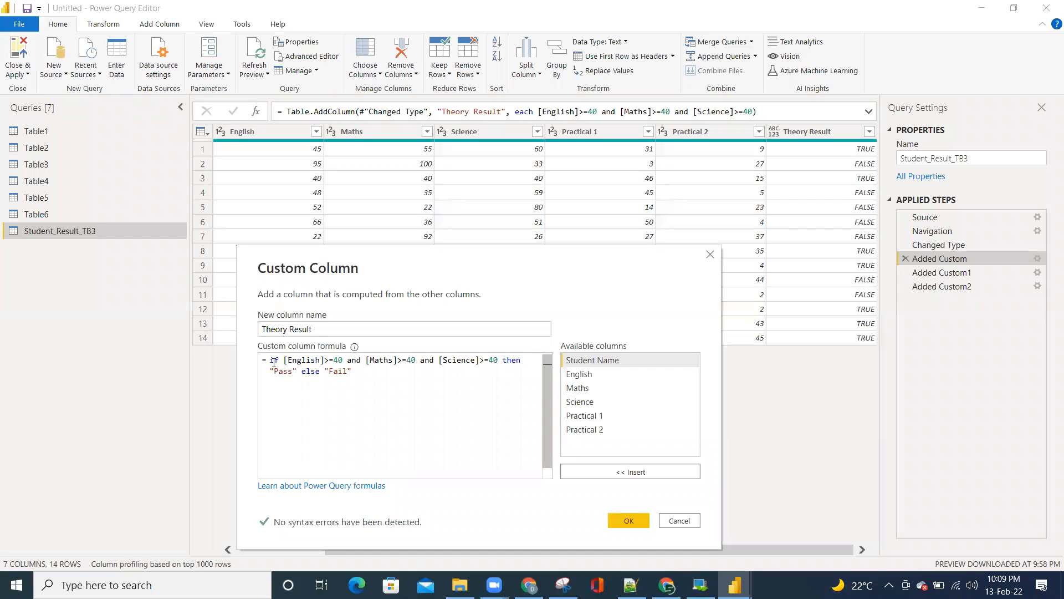
{"action": "left_click_drag", "start_coordinate": [283, 360], "coordinate": [499, 360]}
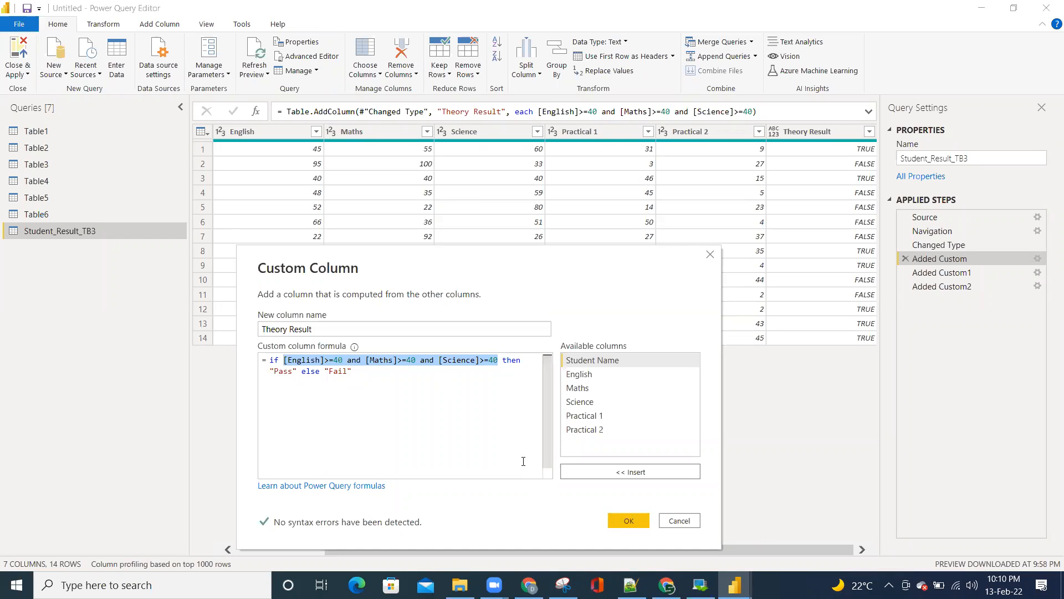
{"action": "left_click", "coordinate": [638, 518]}
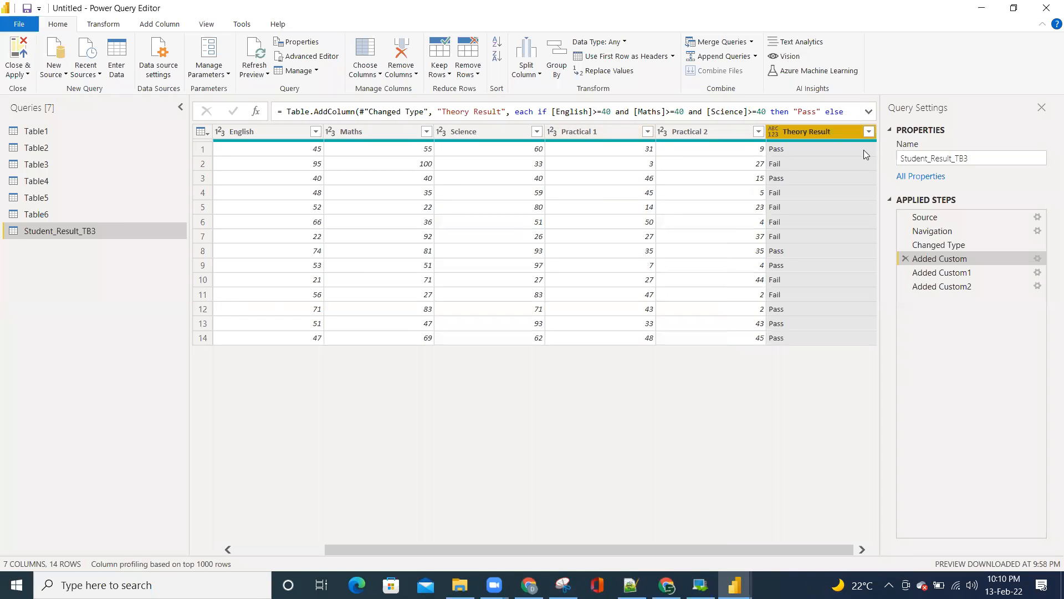
Change the Practical Result column's formula to if [Practical 1]>=25 or [Practical 2]>=25 then "Pass" else "Fail"
{"action": "left_click", "coordinate": [942, 272]}
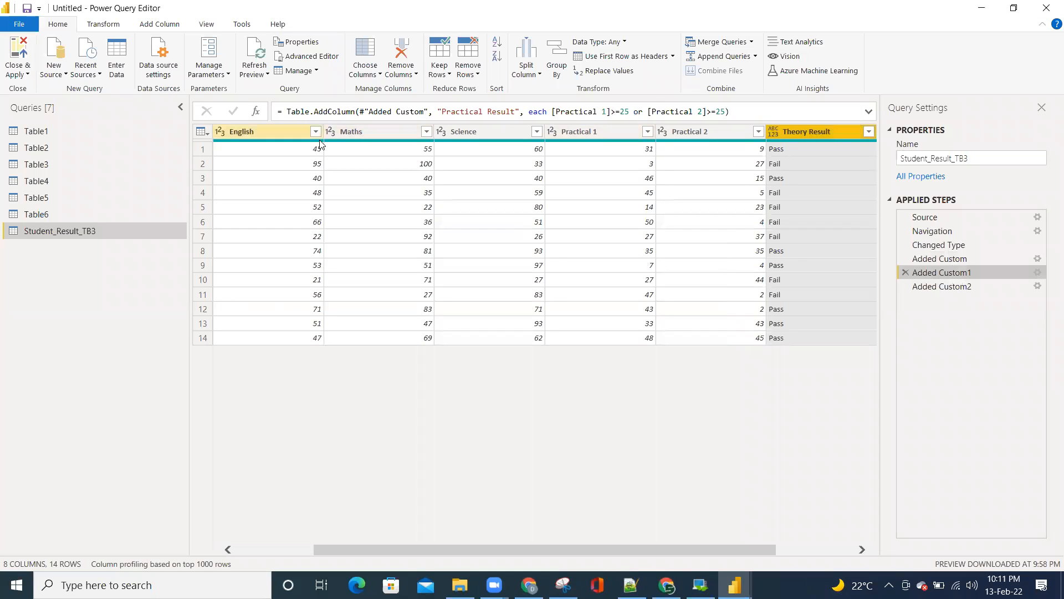
{"action": "key", "text": "alt"}
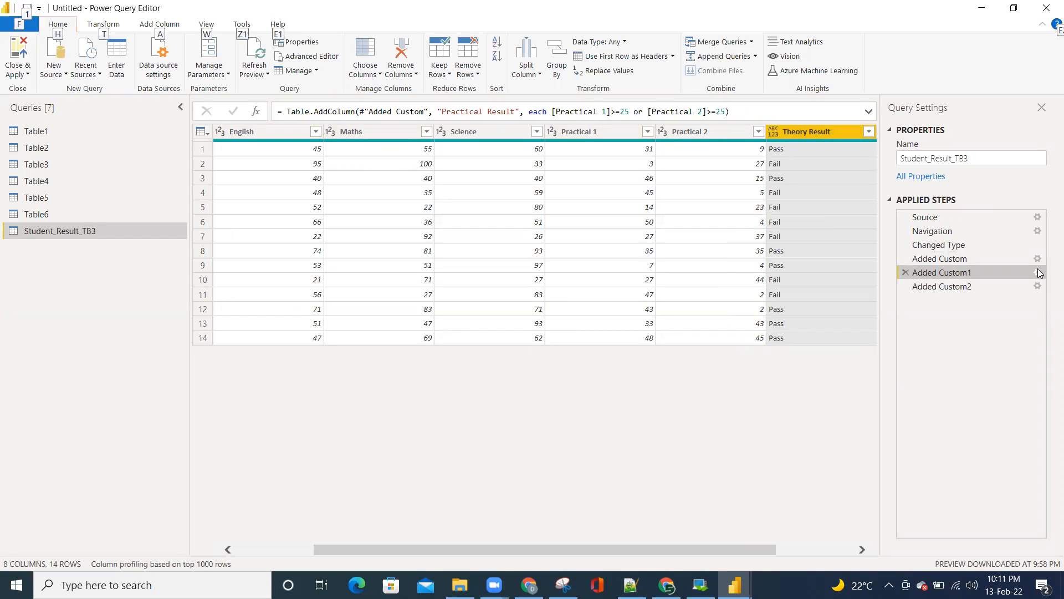
{"action": "left_click", "coordinate": [1038, 272]}
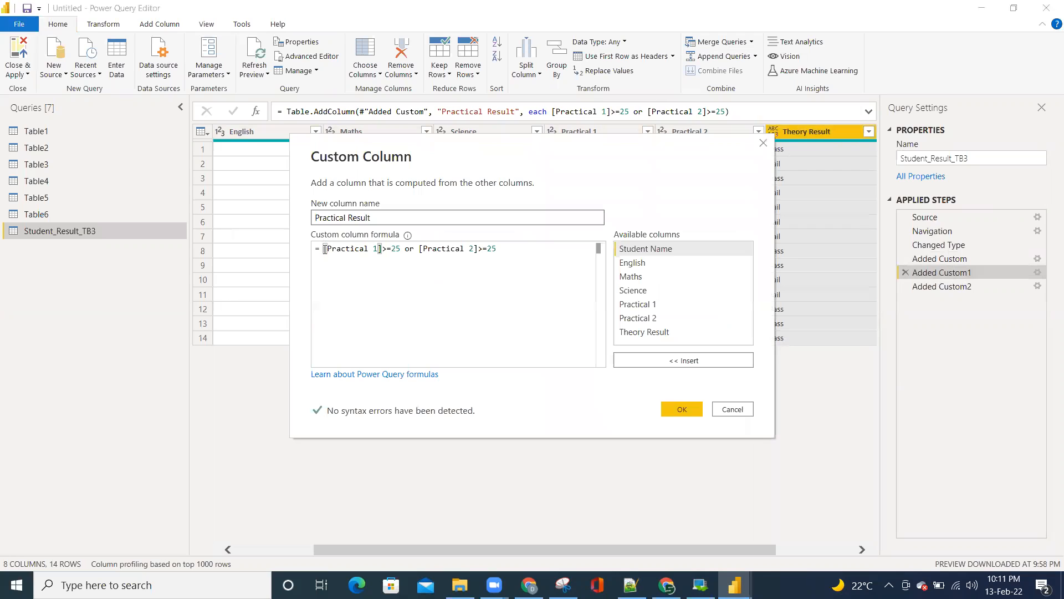
{"action": "type", "text": "if "}
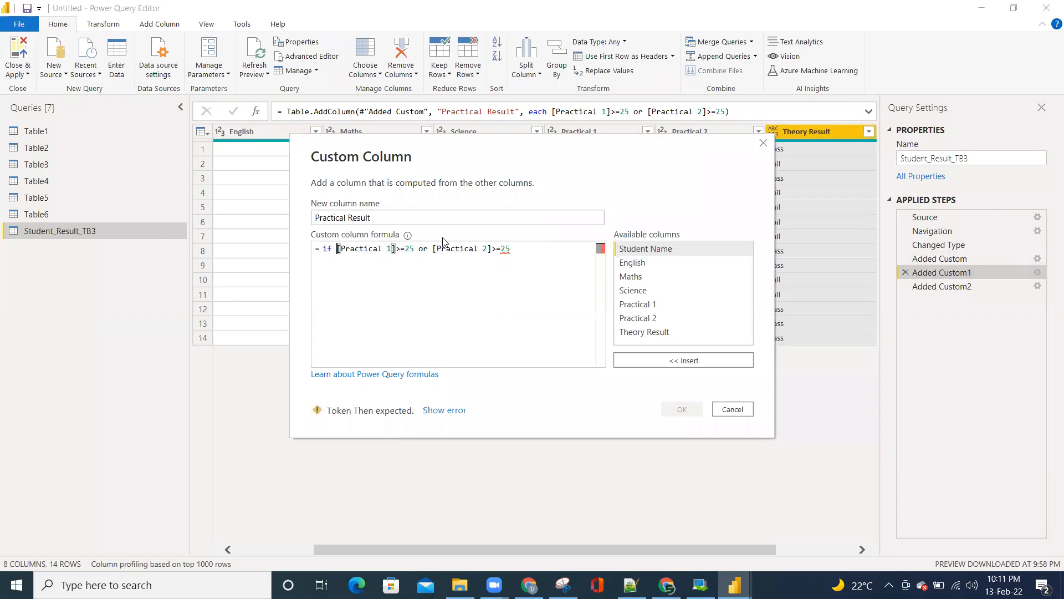
{"action": "type", "text": " then \"Pass\" else "}
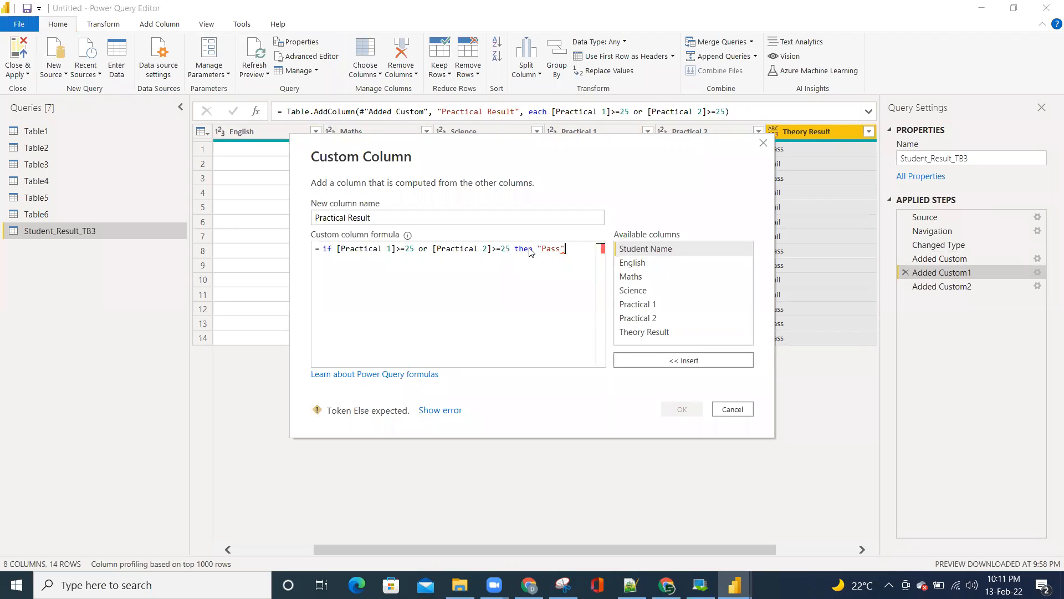
{"action": "type", "text": "\"F"}
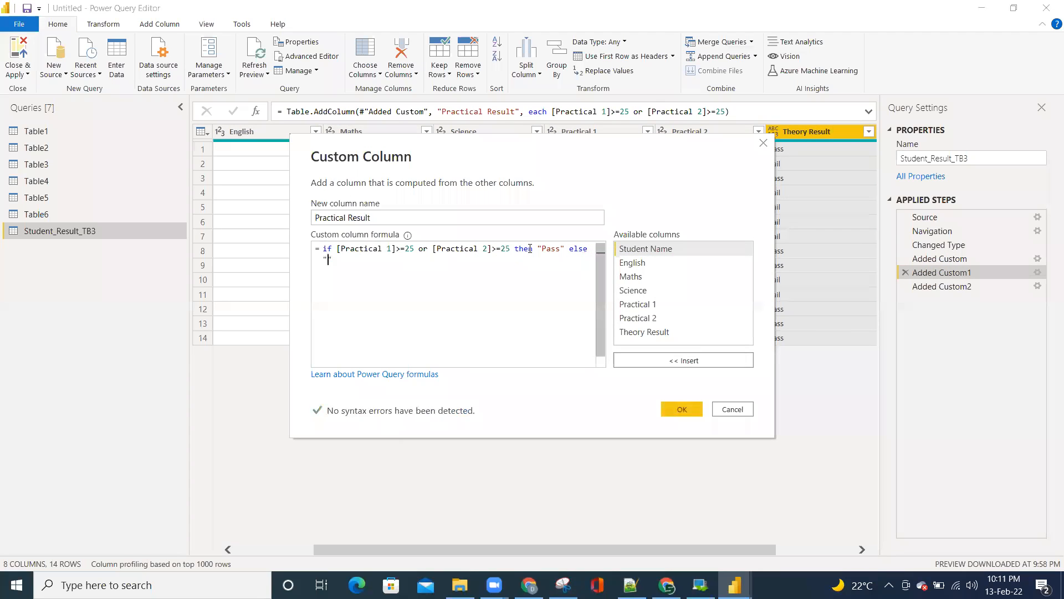
{"action": "type", "text": "ail"}
{"action": "left_click", "coordinate": [694, 409]}
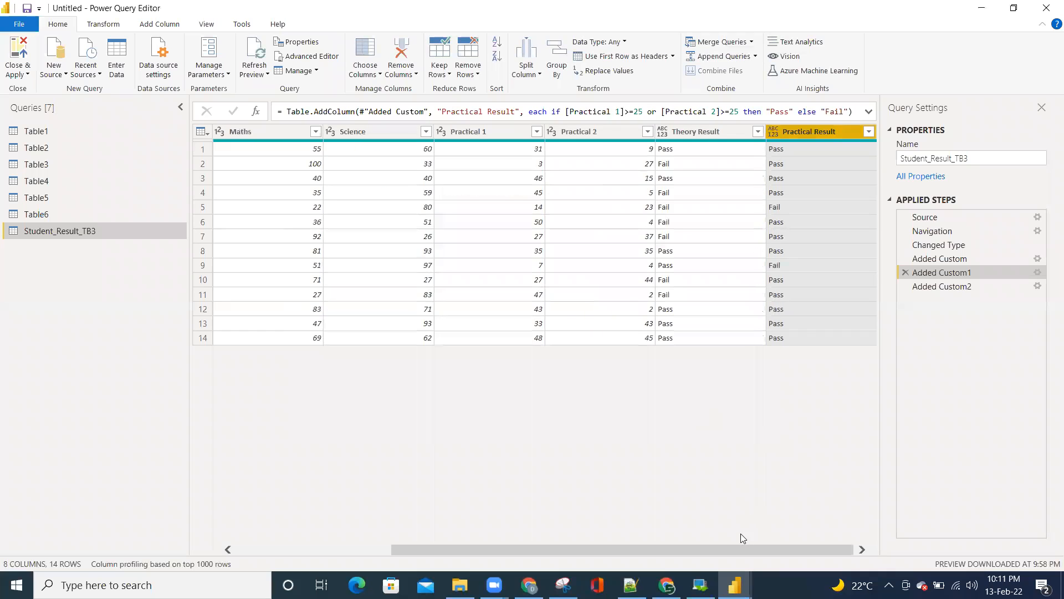
Change the Overall Result column's formula to if [Theory Result] = "Pass" and [Practical Result]="Pass" then "Pass" else "Fail"
{"action": "left_click", "coordinate": [951, 287]}
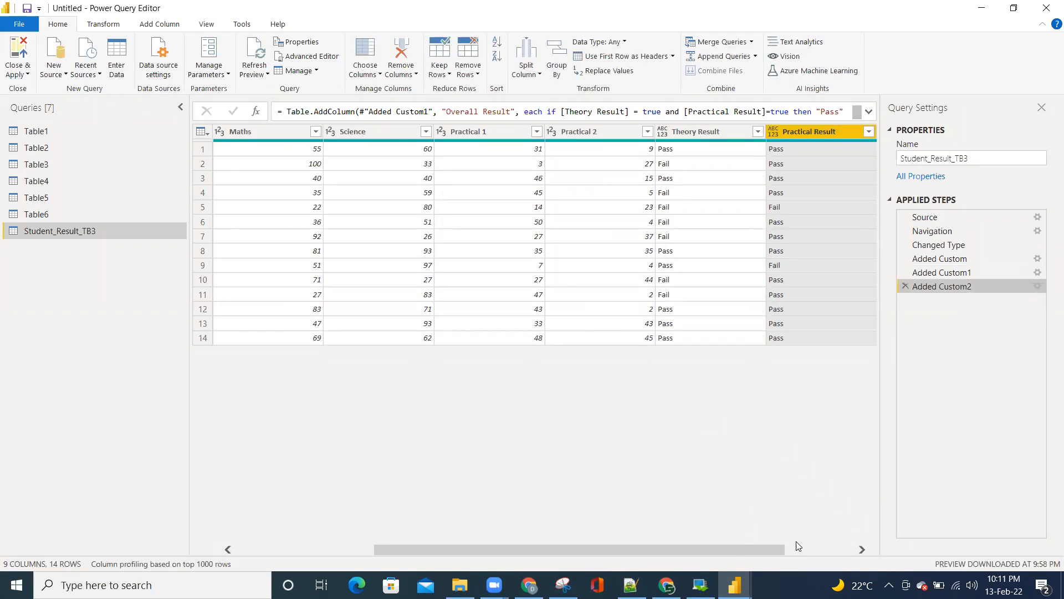
{"action": "left_click_drag", "start_coordinate": [826, 548], "coordinate": [898, 547]}
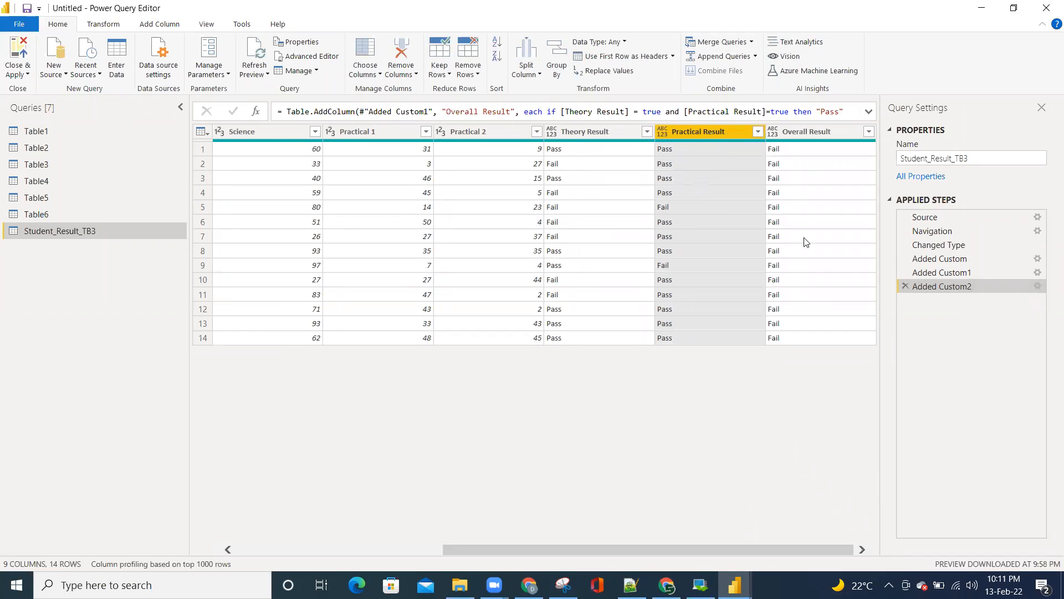
{"action": "left_click", "coordinate": [801, 150]}
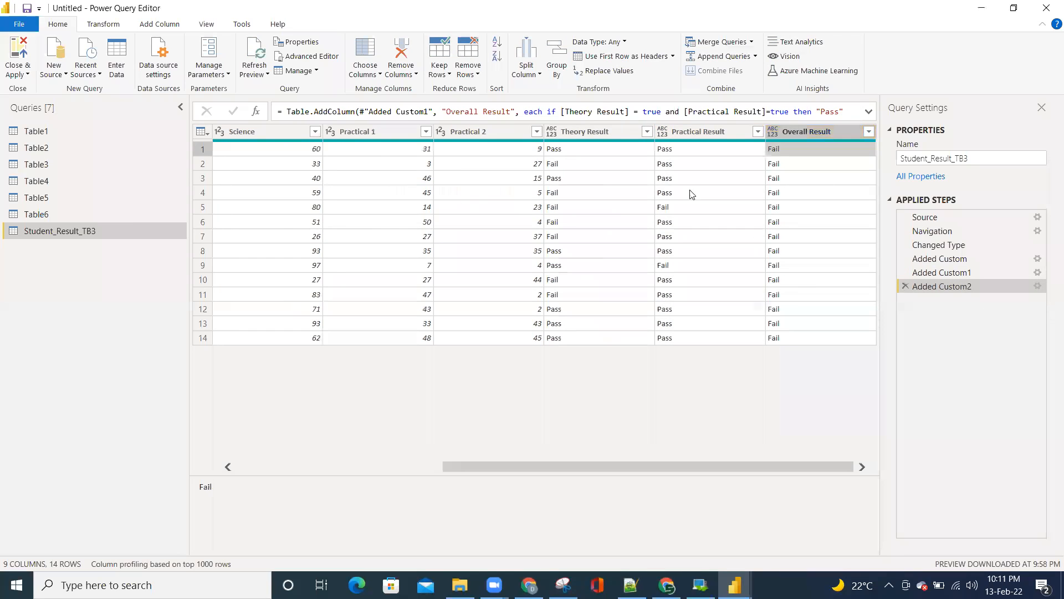
{"action": "left_click", "coordinate": [1037, 286]}
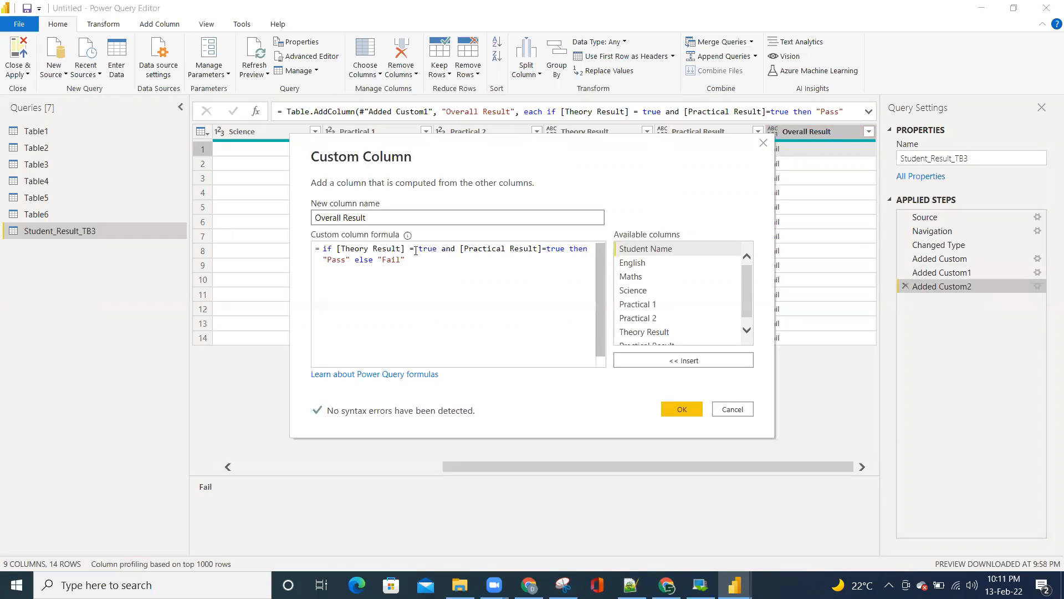
{"action": "double_click", "coordinate": [426, 250]}
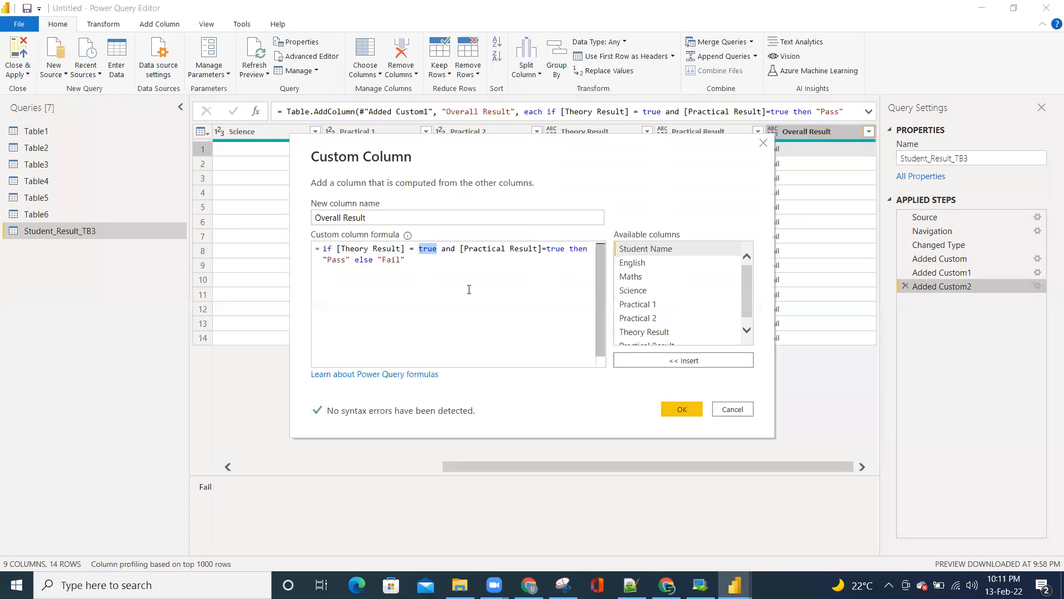
{"action": "type", "text": "\""}
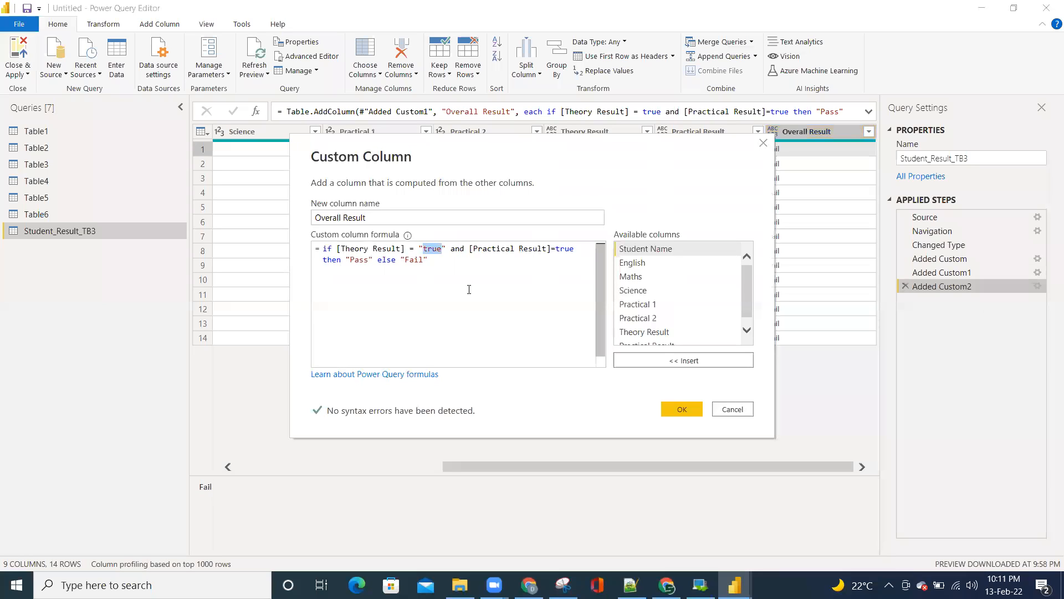
{"action": "type", "text": "Pass"}
{"action": "double_click", "coordinate": [564, 250]}
{"action": "type", "text": "\"Pass"}
{"action": "left_click", "coordinate": [682, 409]}
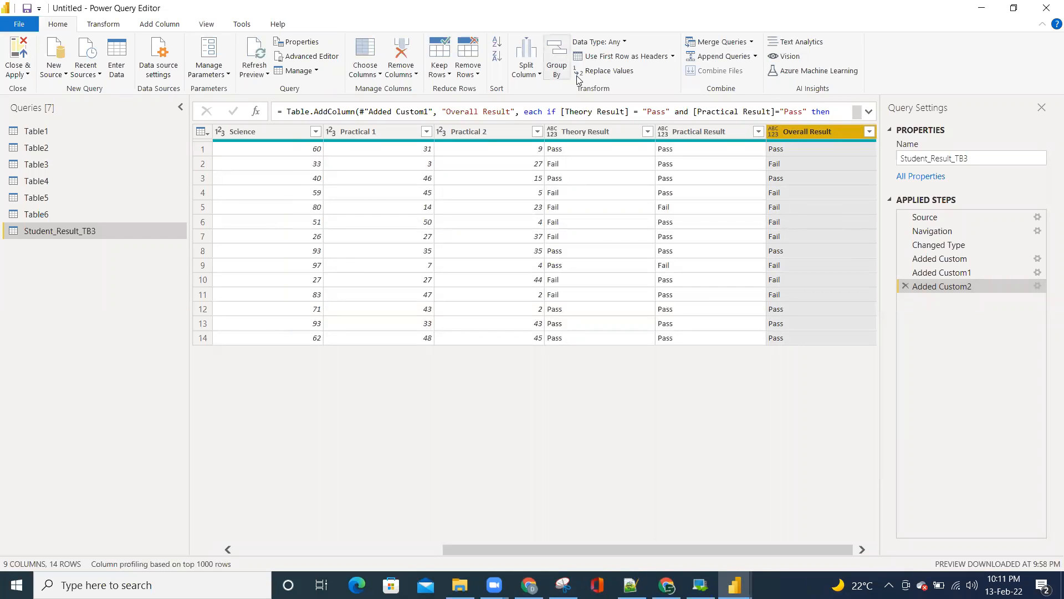
Close the query editor and apply the Student_Result_TB3 changes to the report
{"action": "left_click", "coordinate": [556, 61]}
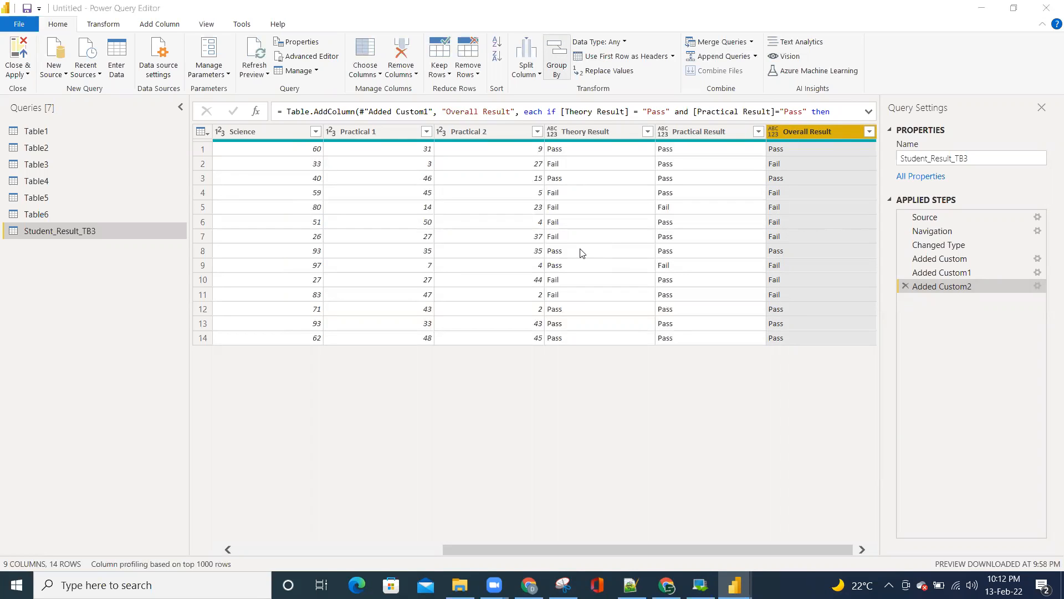
{"action": "left_click", "coordinate": [19, 55]}
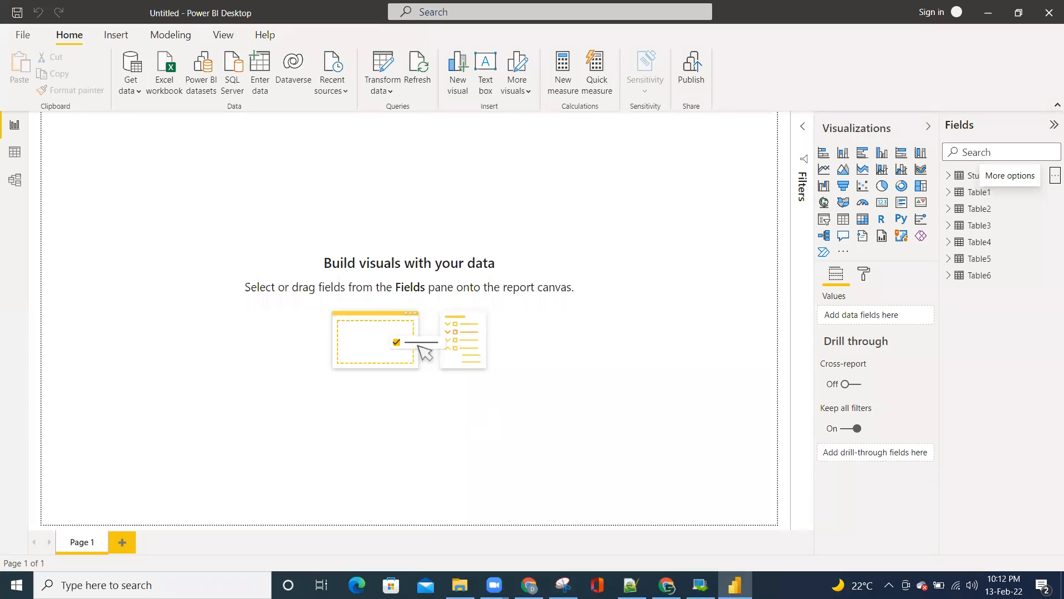
Switch to File Explorer, open the Project on Power Query workbook from Raw Data Files in Excel, and enable editing
{"action": "left_click", "coordinate": [460, 585]}
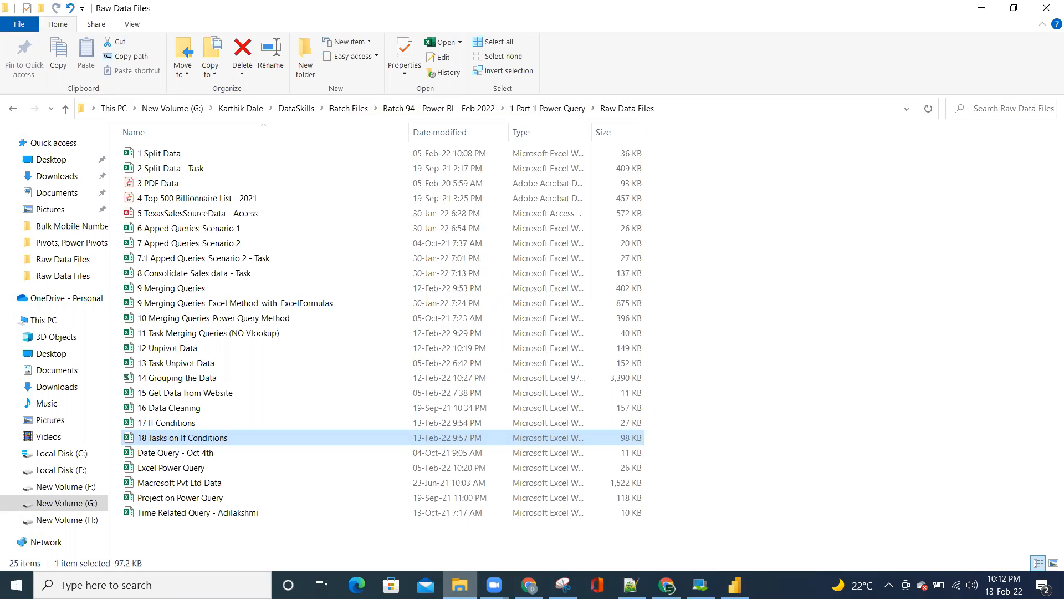
{"action": "left_click", "coordinate": [193, 498]}
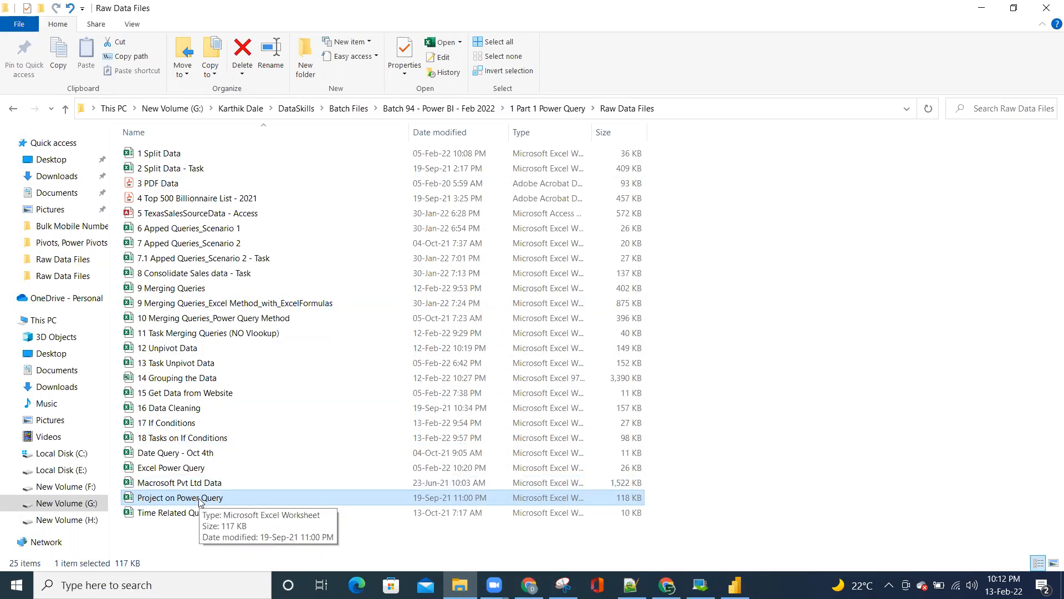
{"action": "double_click", "coordinate": [200, 498]}
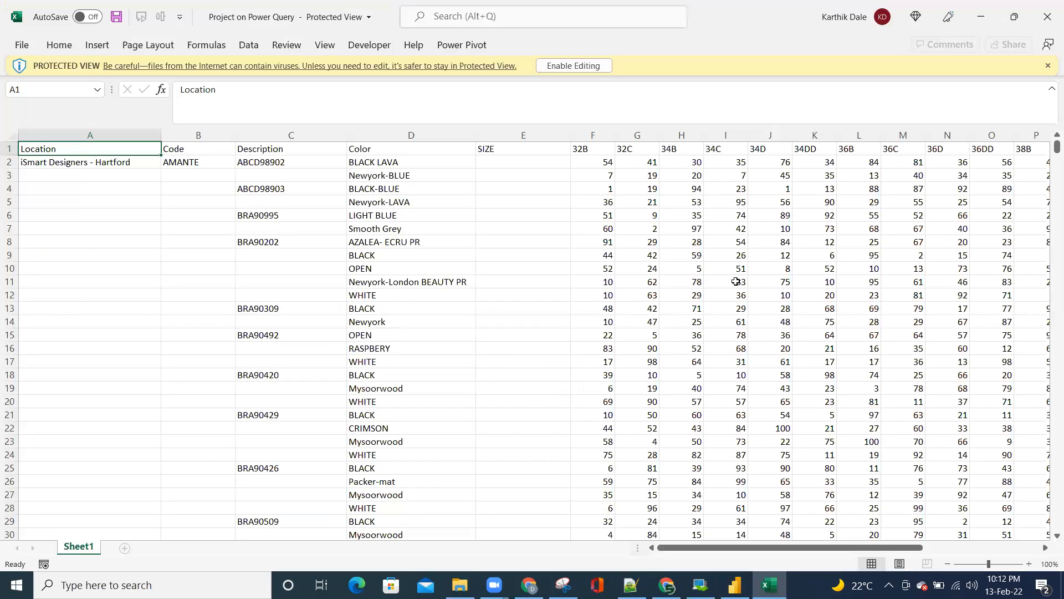
{"action": "left_click", "coordinate": [572, 69]}
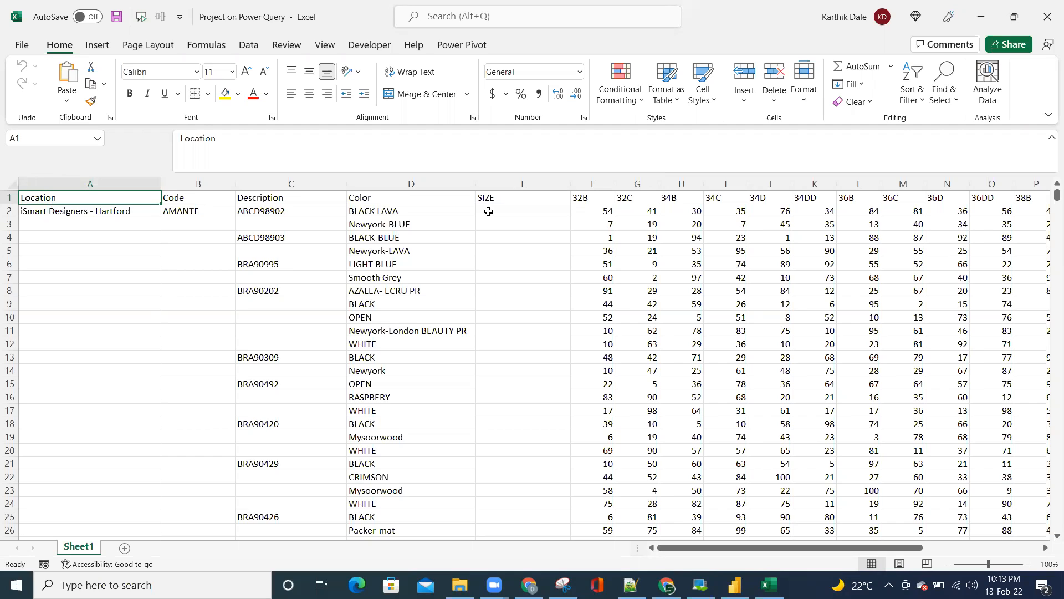
Examine the Location column of Sheet1 by jumping through its successive filled cells and returning to the first location
{"action": "key", "text": "Right"}
{"action": "key", "text": "Left"}
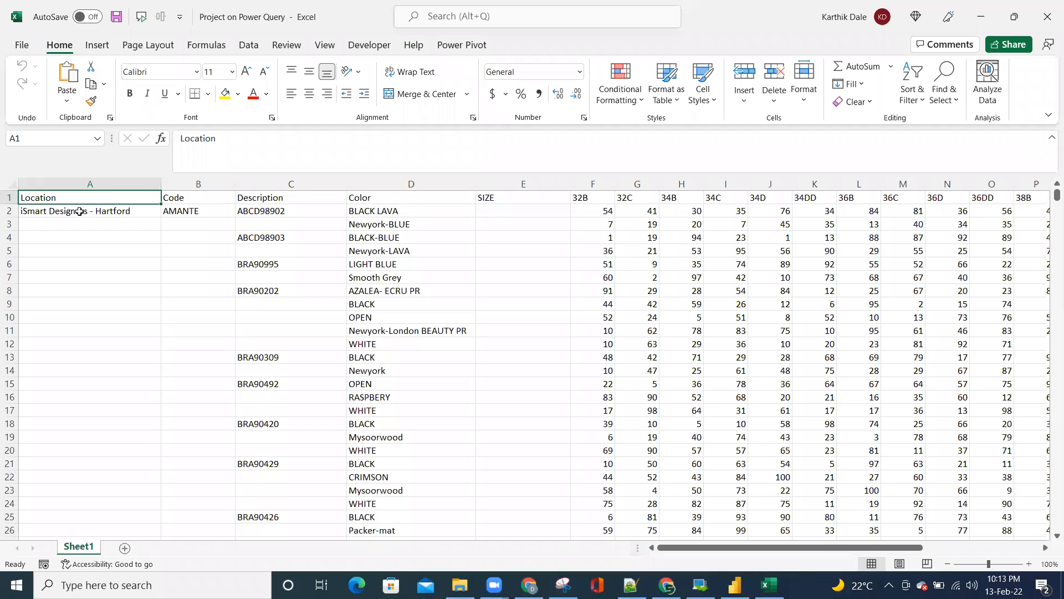
{"action": "left_click", "coordinate": [80, 211]}
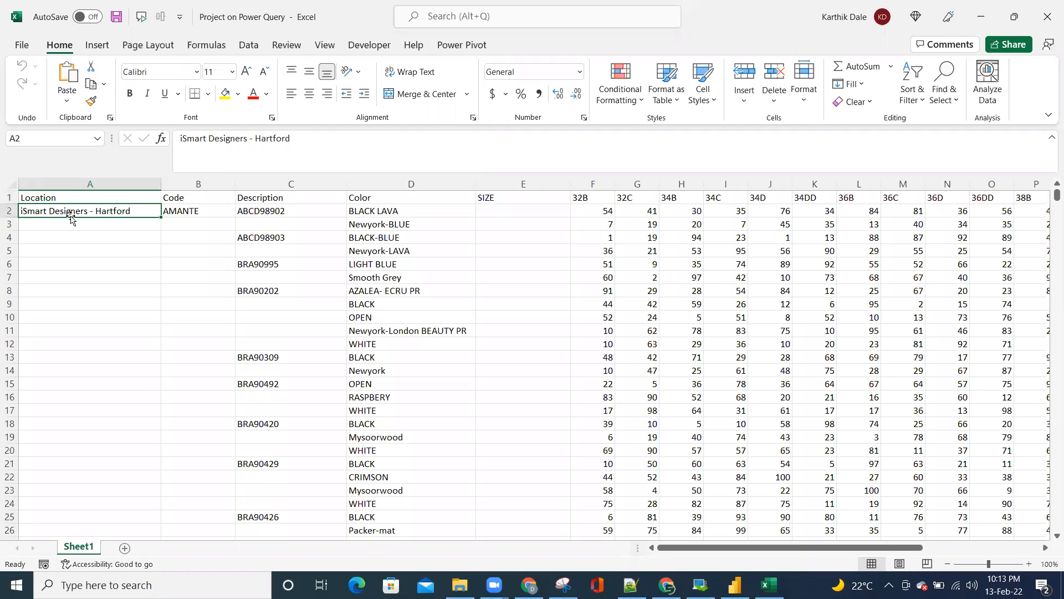
{"action": "double_click", "coordinate": [71, 217]}
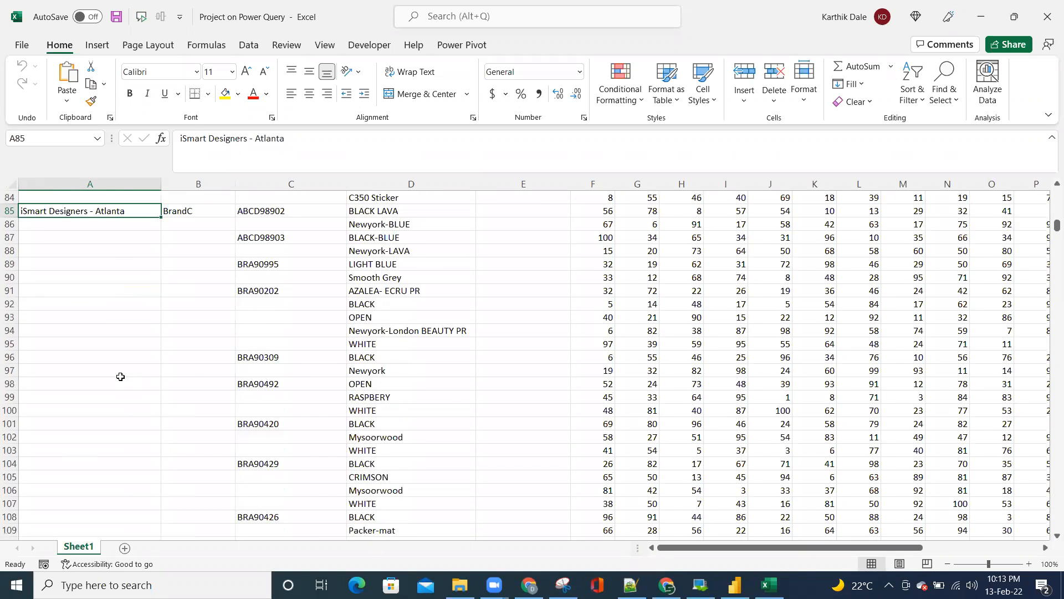
{"action": "key", "text": "ctrl+Down"}
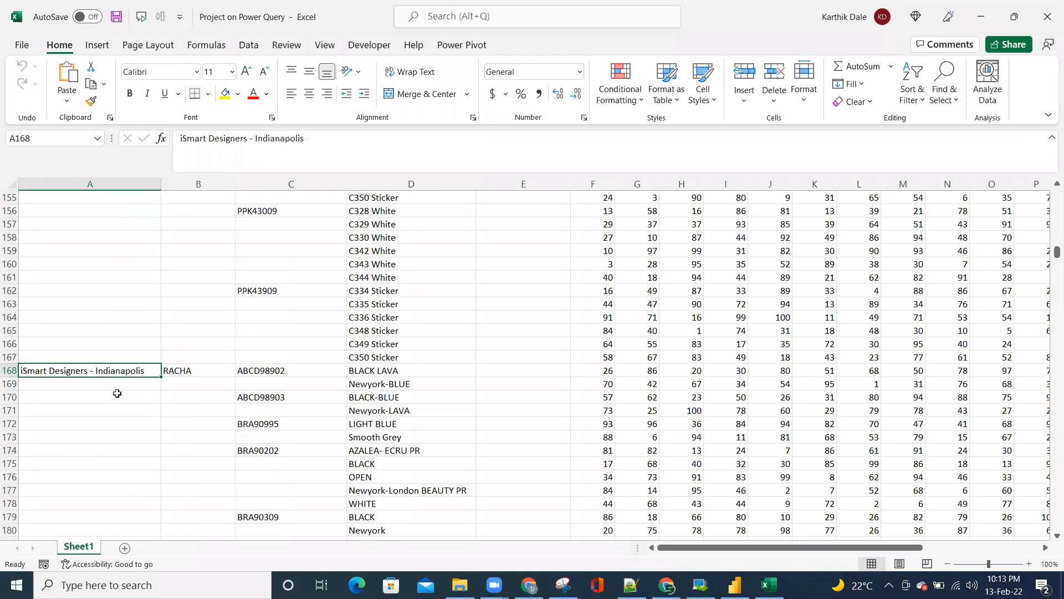
{"action": "key", "text": "ctrl+Down"}
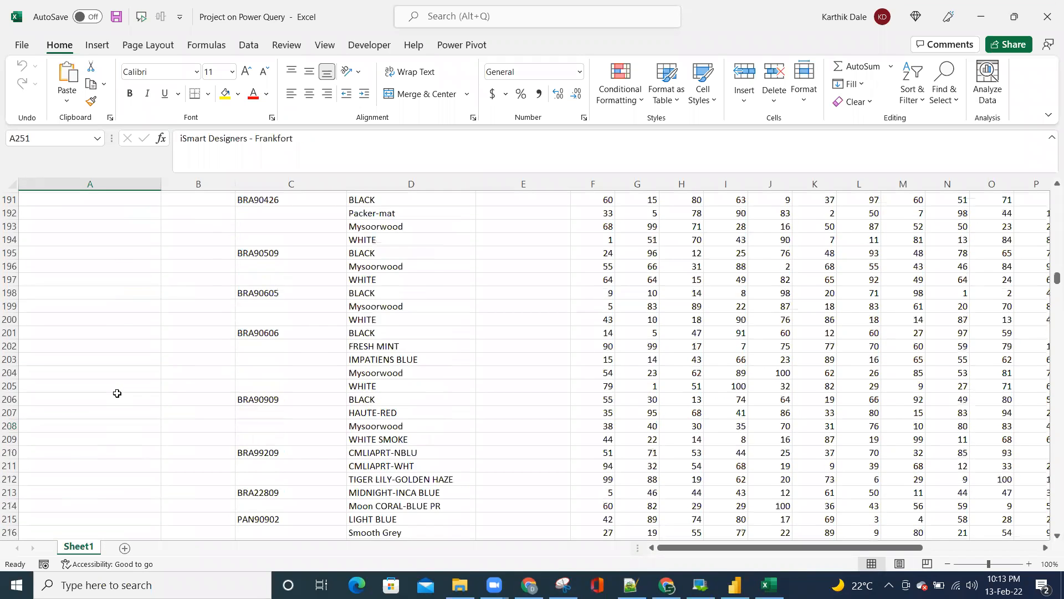
{"action": "key", "text": "ctrl+Home"}
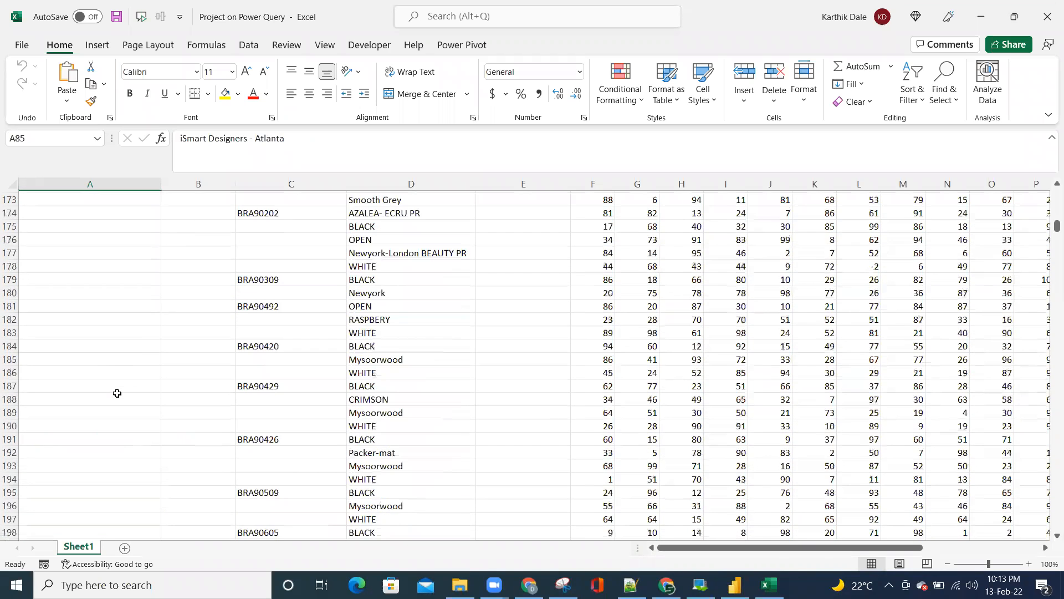
{"action": "key", "text": "Down"}
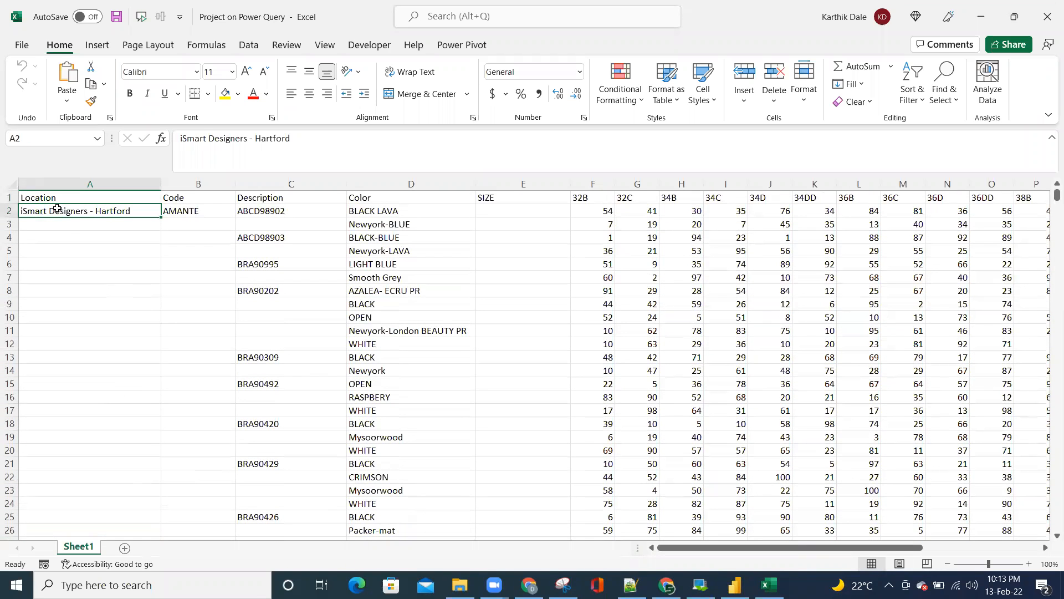
Examine how the Code, Description and Color values relate to each other in the first data rows of Sheet1
{"action": "left_click", "coordinate": [182, 212]}
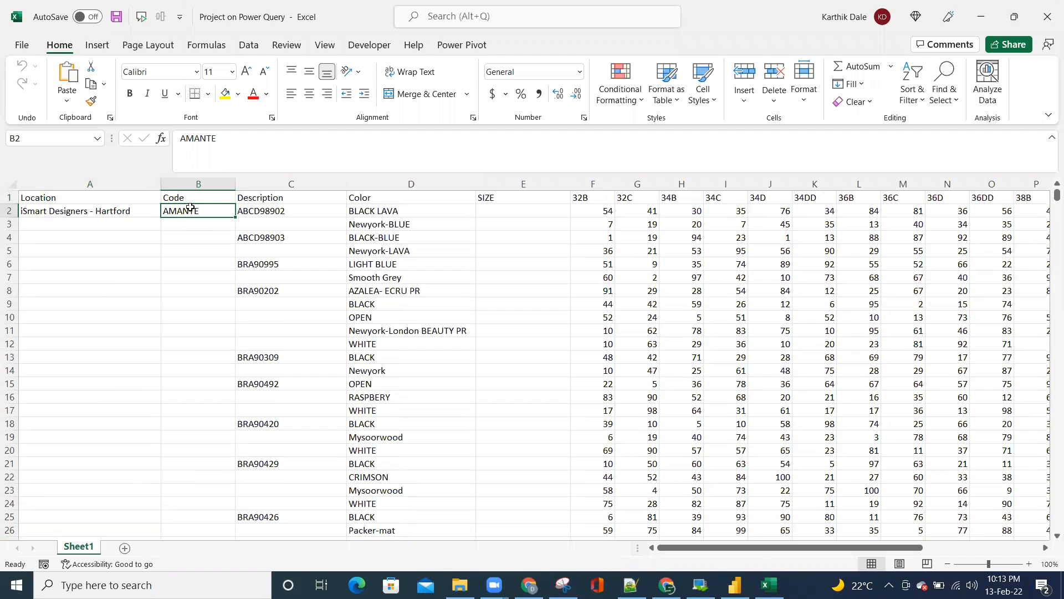
{"action": "left_click", "coordinate": [271, 198]}
{"action": "left_click", "coordinate": [270, 210]}
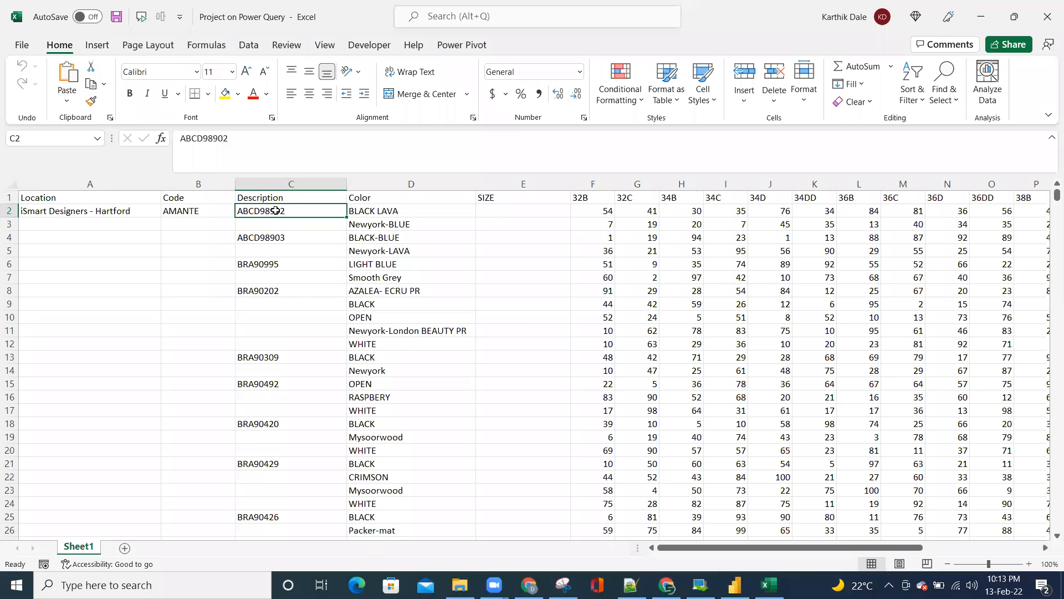
{"action": "left_click", "coordinate": [374, 212]}
{"action": "left_click", "coordinate": [271, 210]}
{"action": "left_click", "coordinate": [370, 213]}
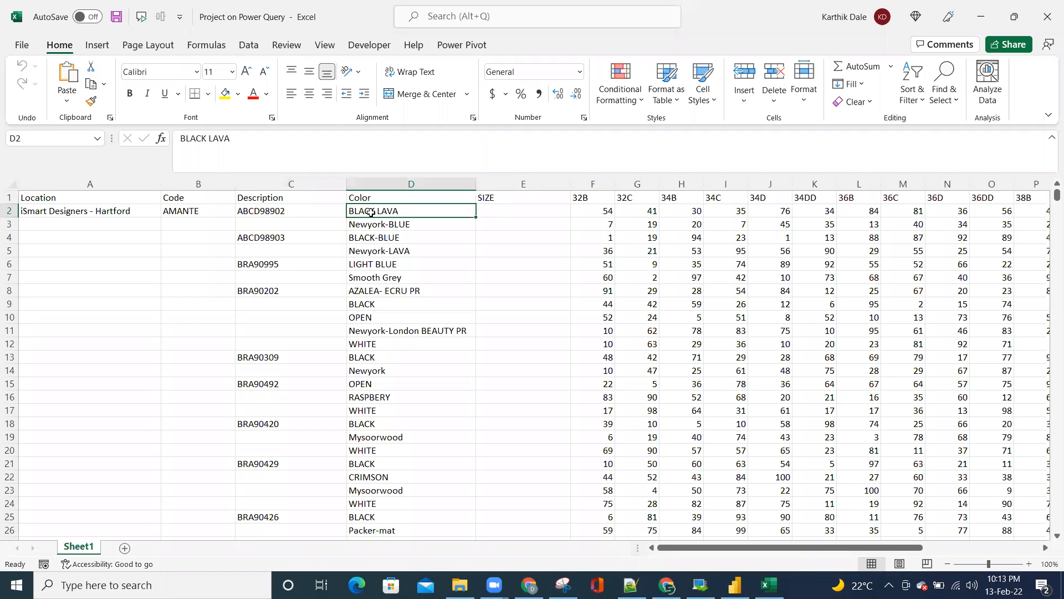
{"action": "left_click", "coordinate": [300, 210]}
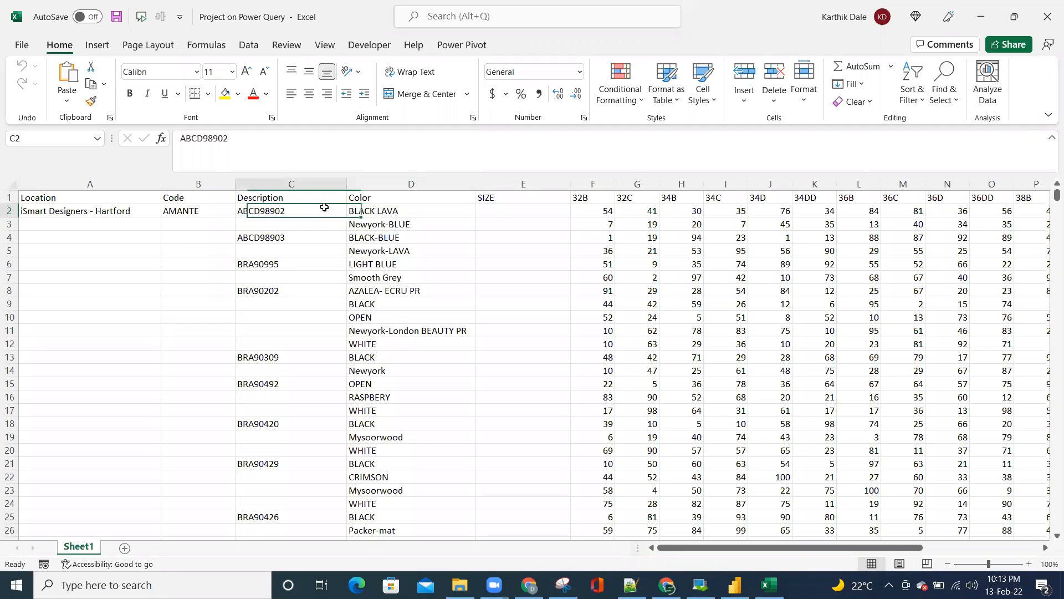
{"action": "left_click", "coordinate": [387, 223]}
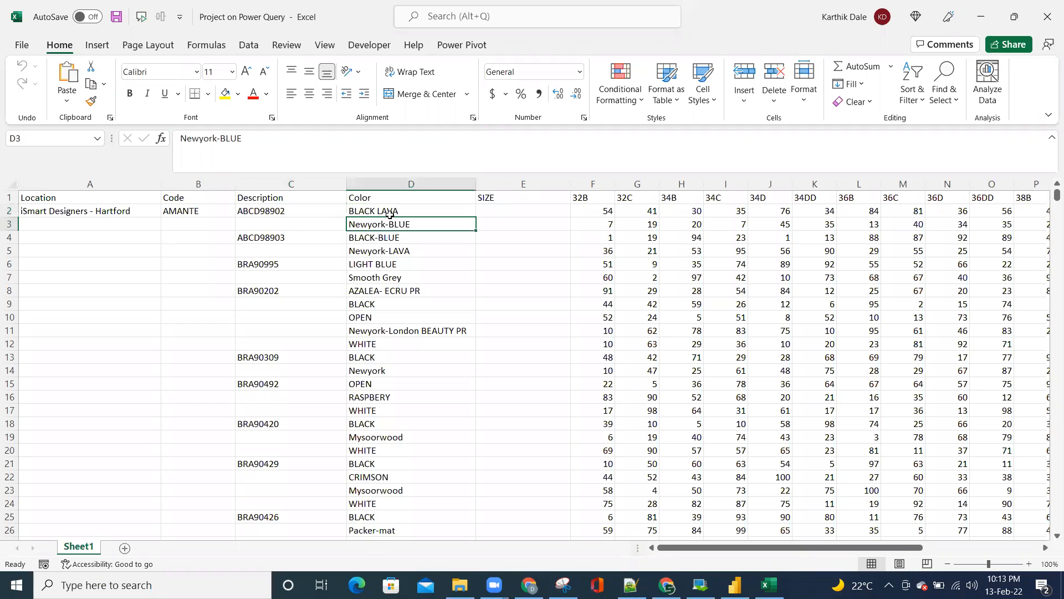
{"action": "left_click", "coordinate": [387, 211]}
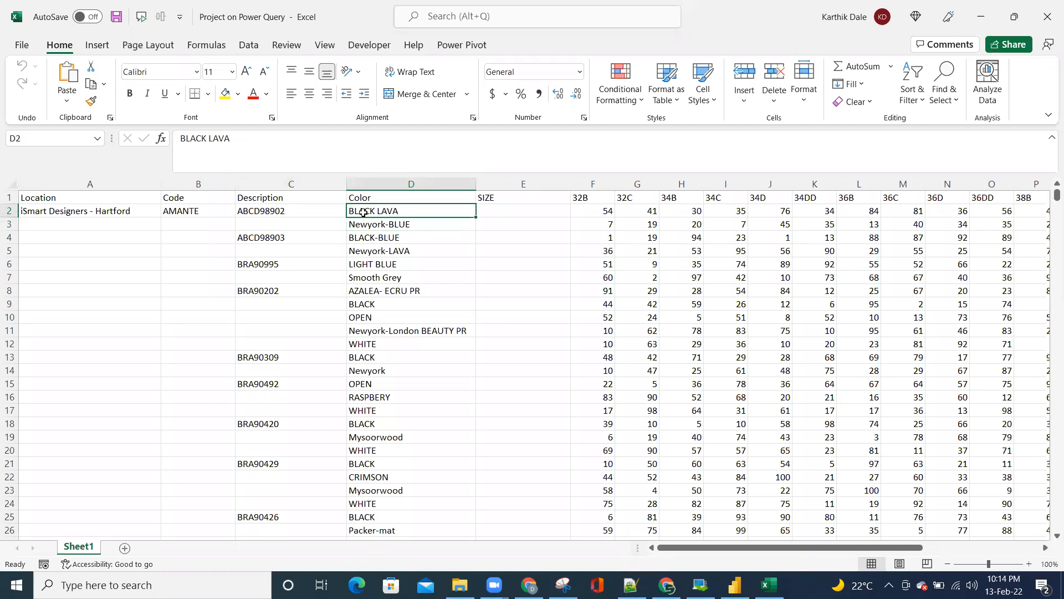
{"action": "left_click", "coordinate": [319, 210]}
{"action": "left_click", "coordinate": [372, 211]}
Examine the quantities under the size headers from 32B onward for the BLACK LAVA and Newyork-BLUE rows
{"action": "left_click_drag", "start_coordinate": [589, 209], "coordinate": [690, 211]}
{"action": "left_click_drag", "start_coordinate": [981, 211], "coordinate": [1040, 211]}
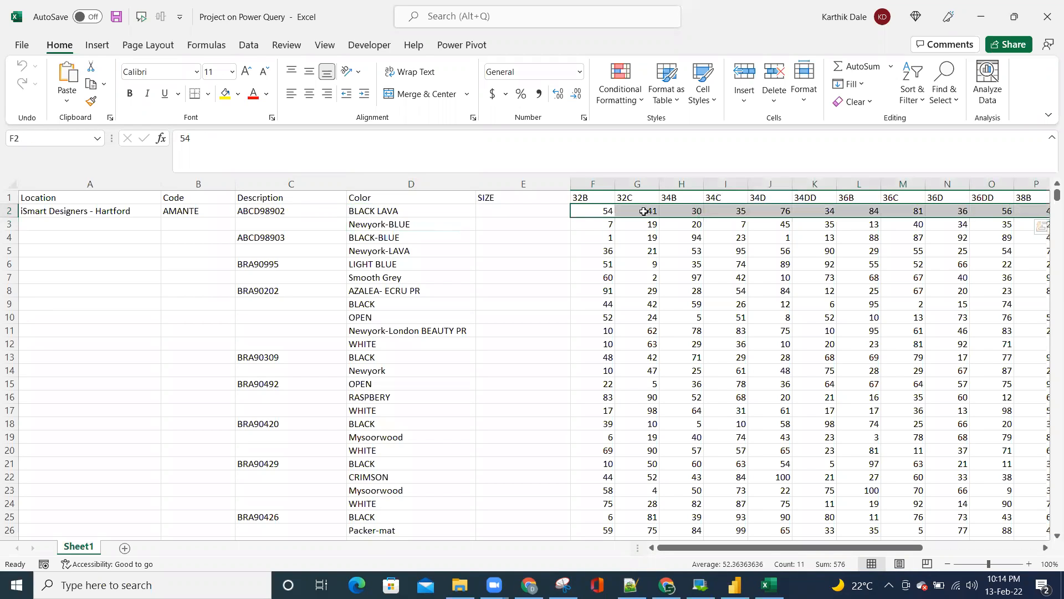
{"action": "left_click", "coordinate": [379, 222]}
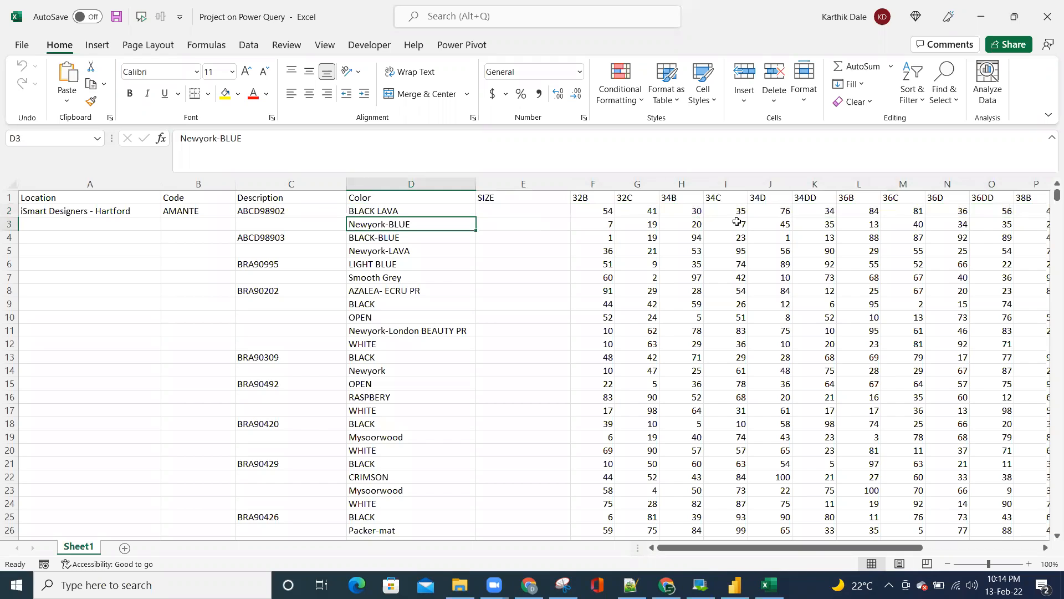
{"action": "left_click_drag", "start_coordinate": [589, 222], "coordinate": [1036, 224]}
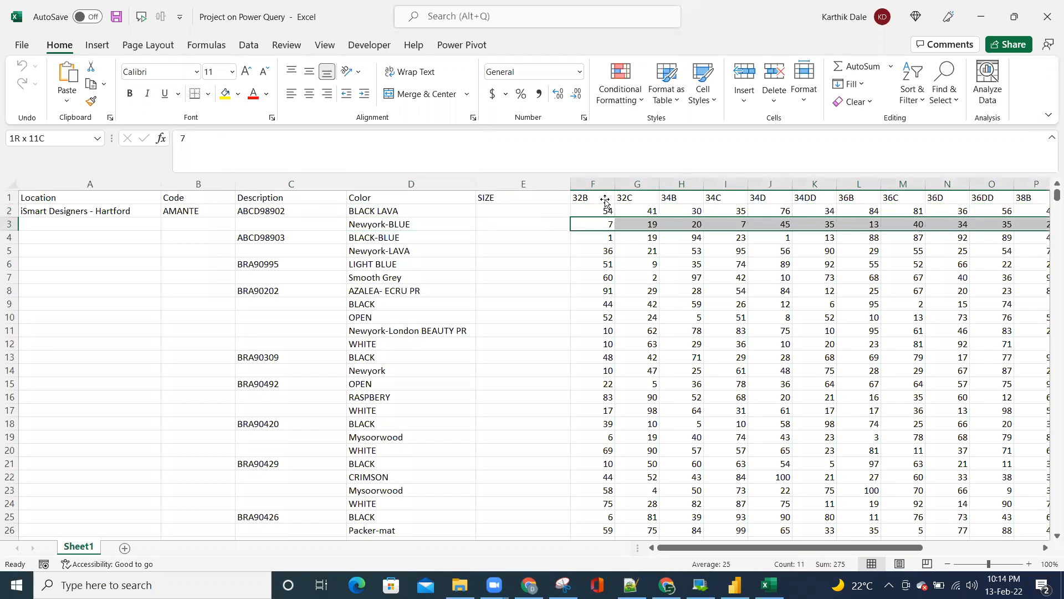
{"action": "left_click_drag", "start_coordinate": [591, 199], "coordinate": [949, 199]}
{"action": "left_click_drag", "start_coordinate": [606, 226], "coordinate": [1009, 233]}
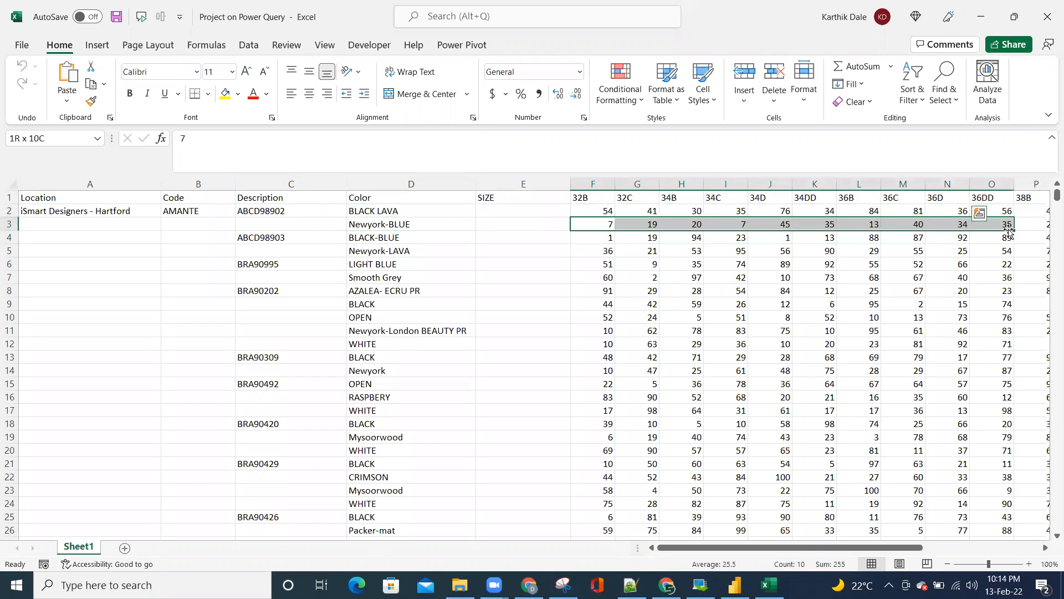
{"action": "left_click_drag", "start_coordinate": [1008, 233], "coordinate": [1009, 233]}
Add a new worksheet after Sheet1 and name it Output
{"action": "left_click", "coordinate": [126, 549]}
{"action": "double_click", "coordinate": [136, 549]}
{"action": "type", "text": "Output"}
{"action": "key", "text": "Return"}
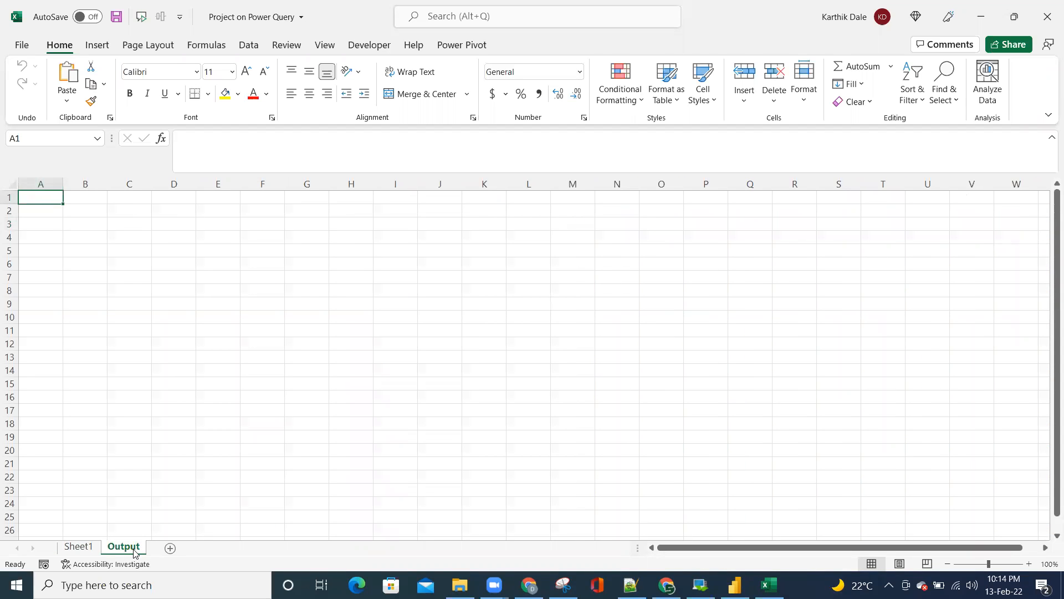
Copy the Location, Code, Description, Color and SIZE headers from Sheet1 into row 1 of the Output sheet
{"action": "left_click", "coordinate": [70, 548]}
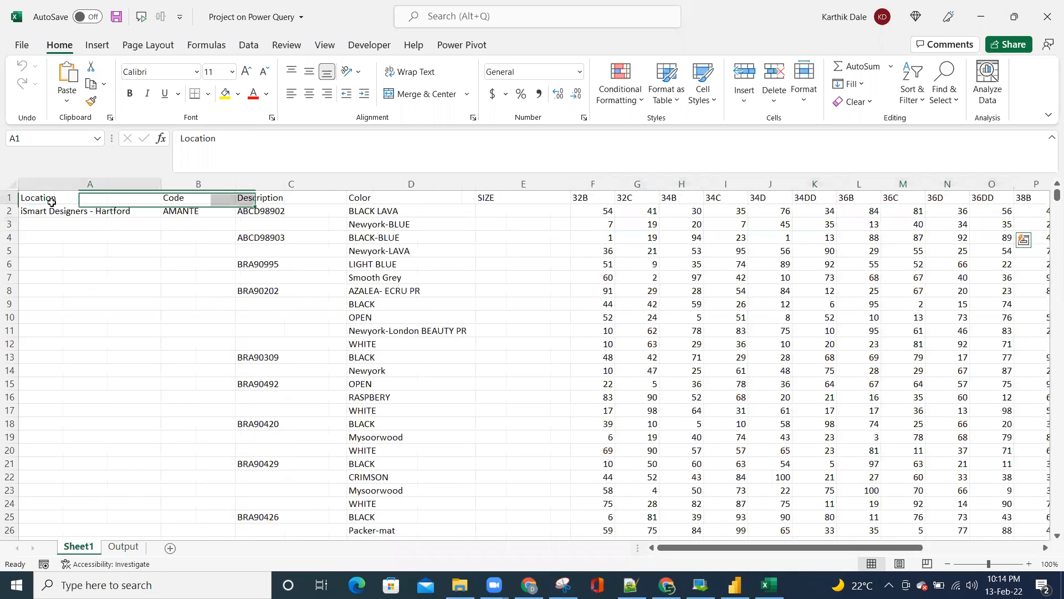
{"action": "left_click_drag", "start_coordinate": [52, 201], "coordinate": [494, 199]}
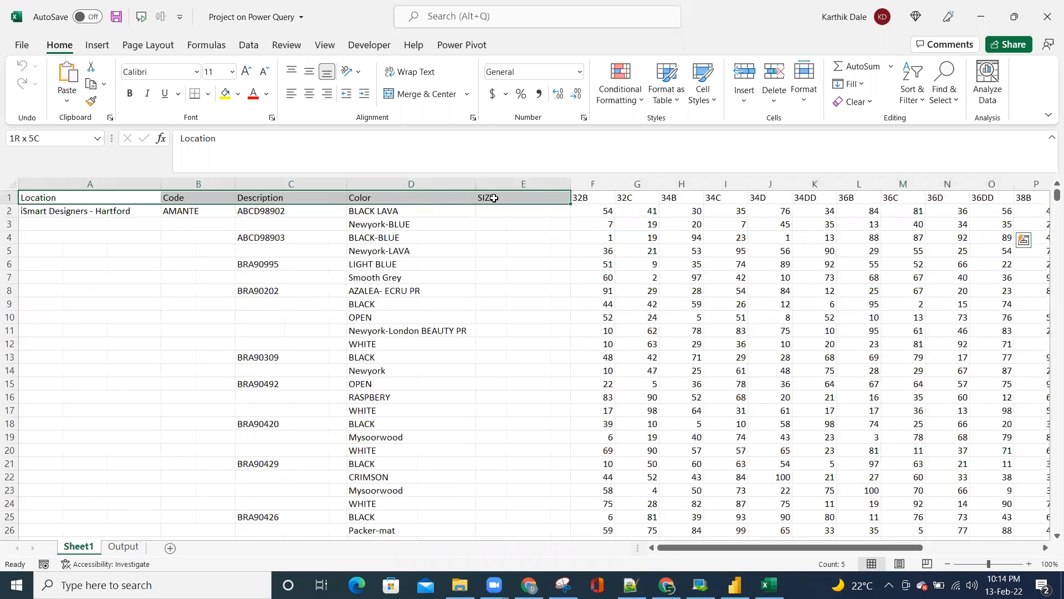
{"action": "key", "text": "ctrl+c"}
{"action": "left_click", "coordinate": [123, 547]}
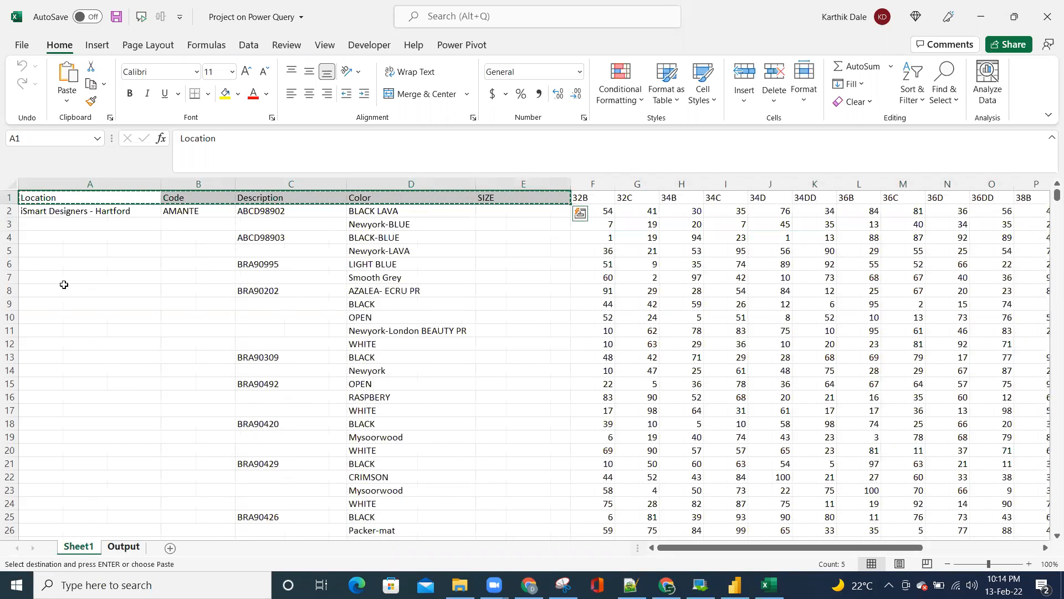
{"action": "key", "text": "ctrl+v"}
{"action": "left_click", "coordinate": [50, 210]}
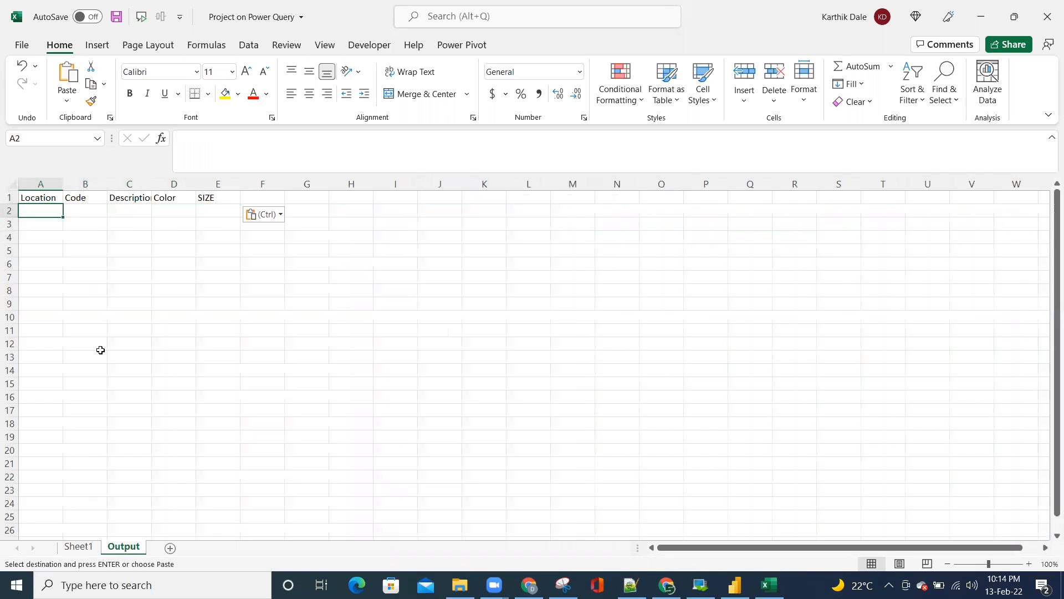
Copy the Location, Code, Description and Color values of Sheet1's first data row into row 2 of the Output sheet
{"action": "left_click", "coordinate": [78, 546]}
{"action": "left_click_drag", "start_coordinate": [81, 214], "coordinate": [408, 213]}
{"action": "key", "text": "ctrl+c"}
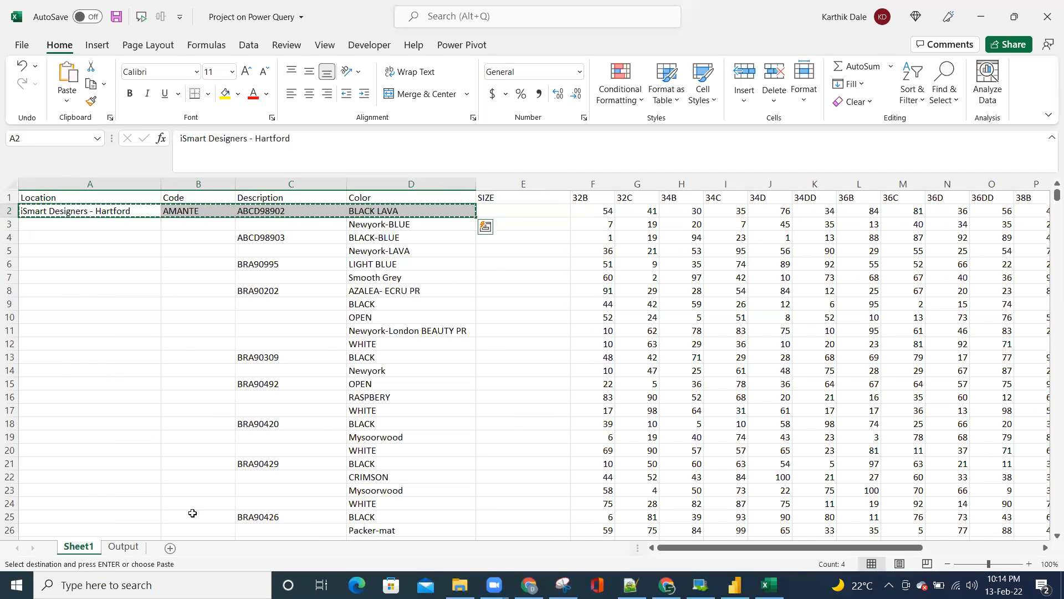
{"action": "key", "text": "ctrl+Page_Down"}
{"action": "key", "text": "ctrl+v"}
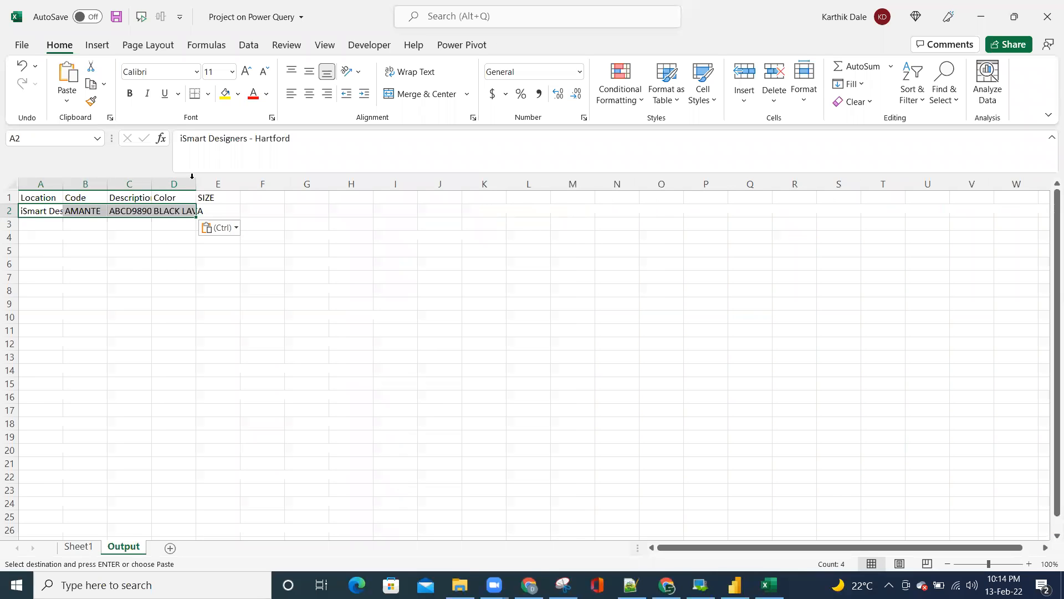
Autofit the Location through SIZE columns on the Output sheet and widen the SIZE column slightly
{"action": "left_click_drag", "start_coordinate": [62, 182], "coordinate": [233, 183]}
{"action": "double_click", "coordinate": [240, 184]}
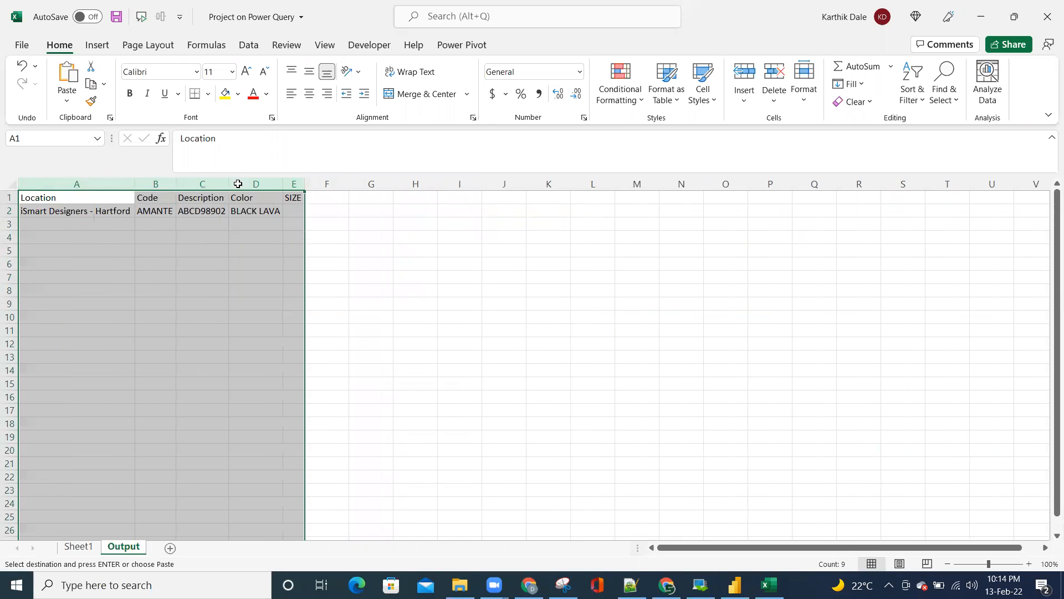
{"action": "left_click", "coordinate": [217, 258]}
{"action": "left_click", "coordinate": [292, 211]}
{"action": "left_click_drag", "start_coordinate": [304, 183], "coordinate": [317, 200]}
Copy the size headers 32B through XL from row 1 of Sheet1, leaving out Total
{"action": "left_click", "coordinate": [78, 547]}
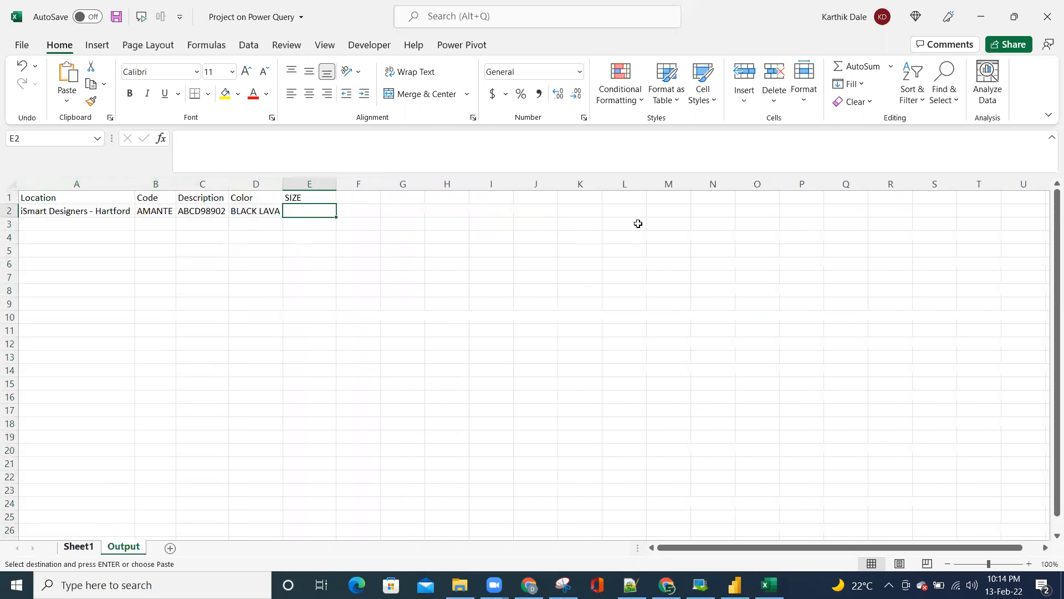
{"action": "left_click", "coordinate": [521, 220]}
{"action": "key", "text": "Escape"}
{"action": "left_click_drag", "start_coordinate": [520, 213], "coordinate": [507, 480]}
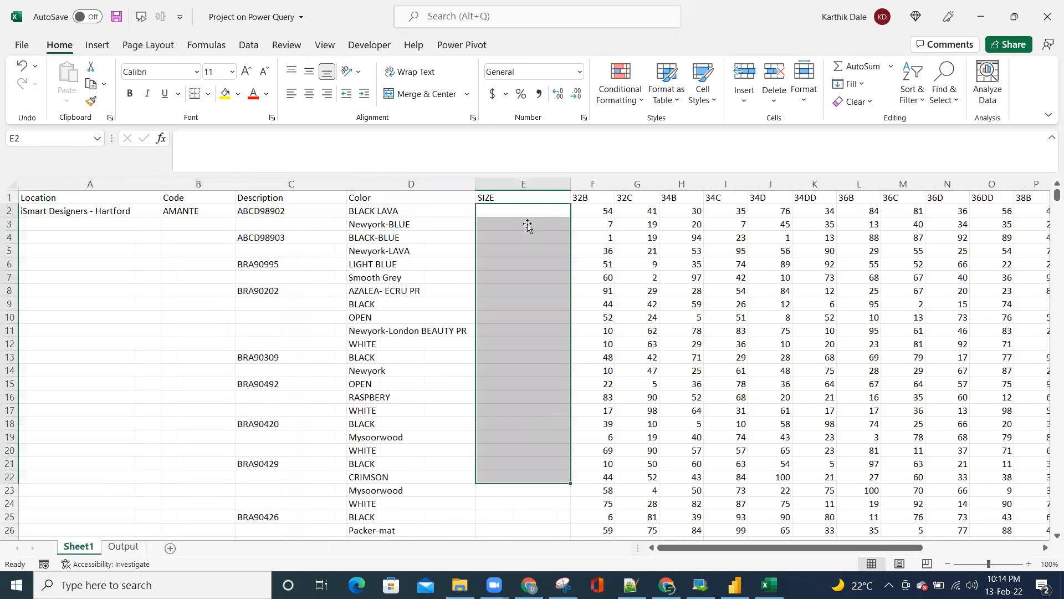
{"action": "left_click_drag", "start_coordinate": [582, 198], "coordinate": [807, 200]}
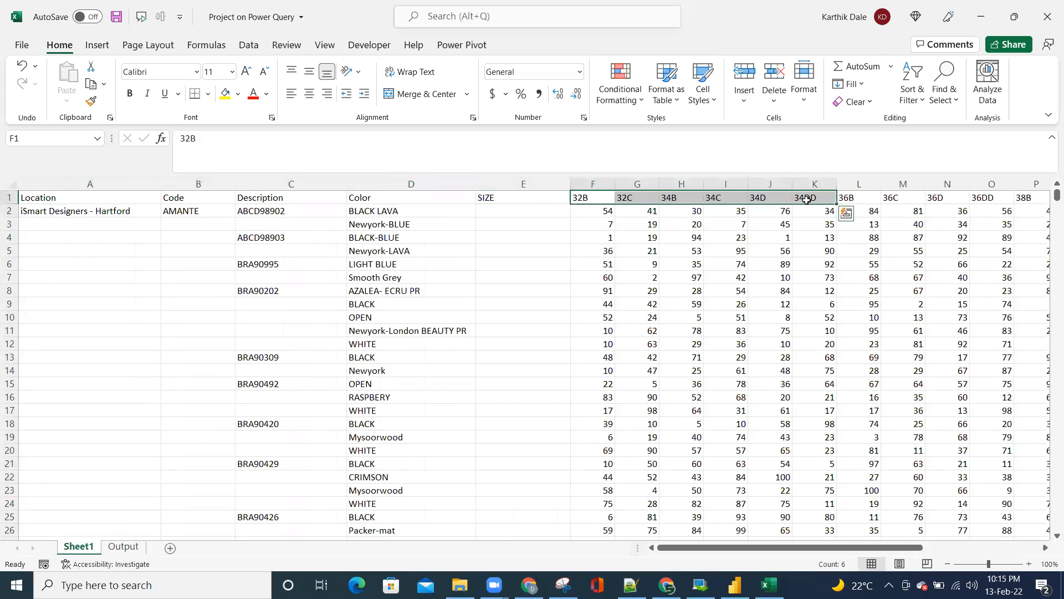
{"action": "key", "text": "ctrl+shift+Right"}
{"action": "key", "text": "shift+Left"}
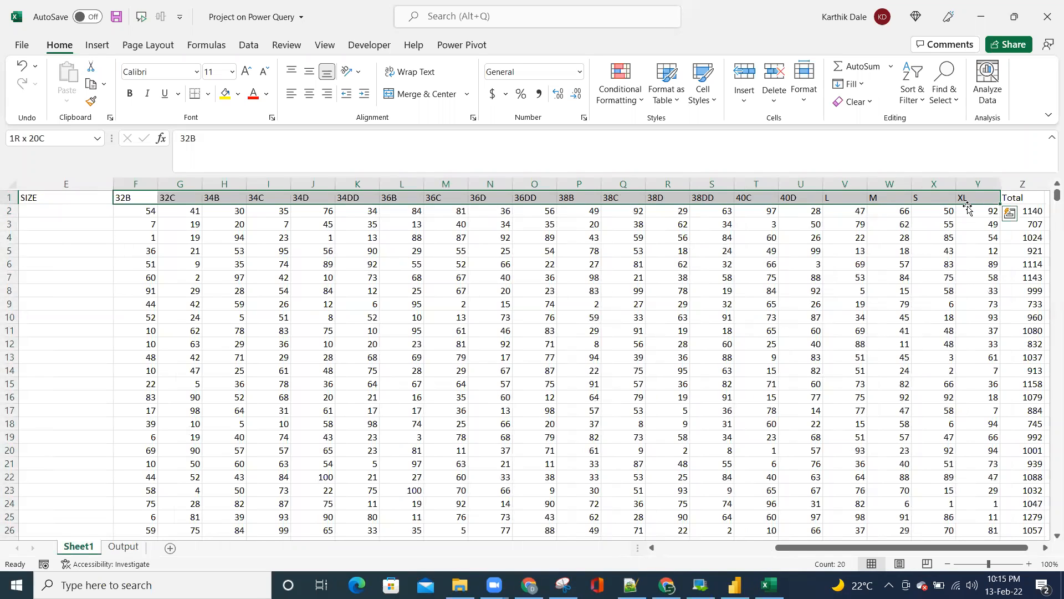
{"action": "key", "text": "ctrl+c"}
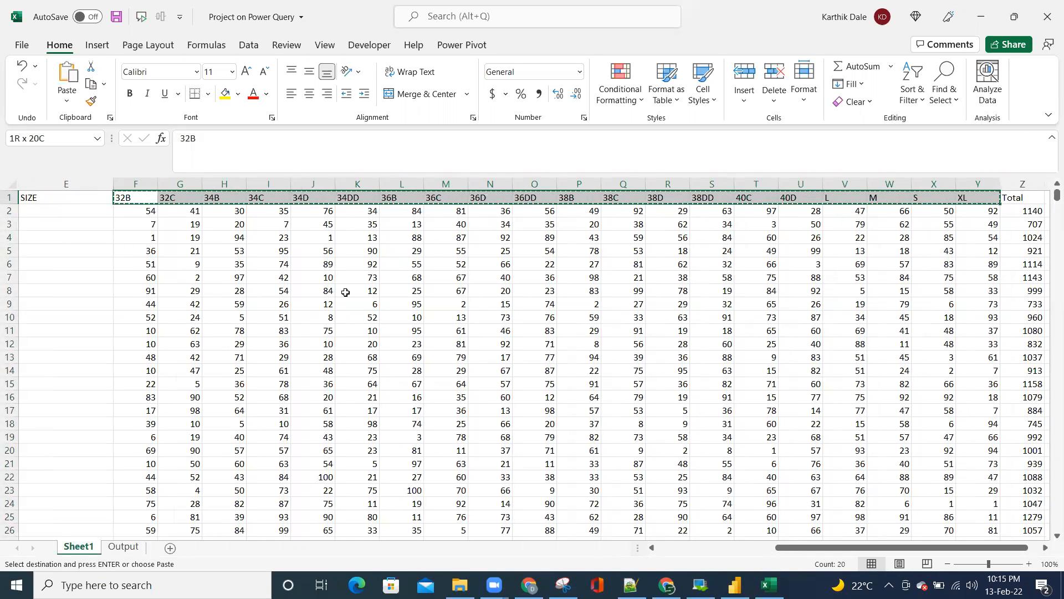
Paste the copied size headers transposed into the SIZE column of the Output sheet, starting at E2
{"action": "left_click", "coordinate": [123, 547]}
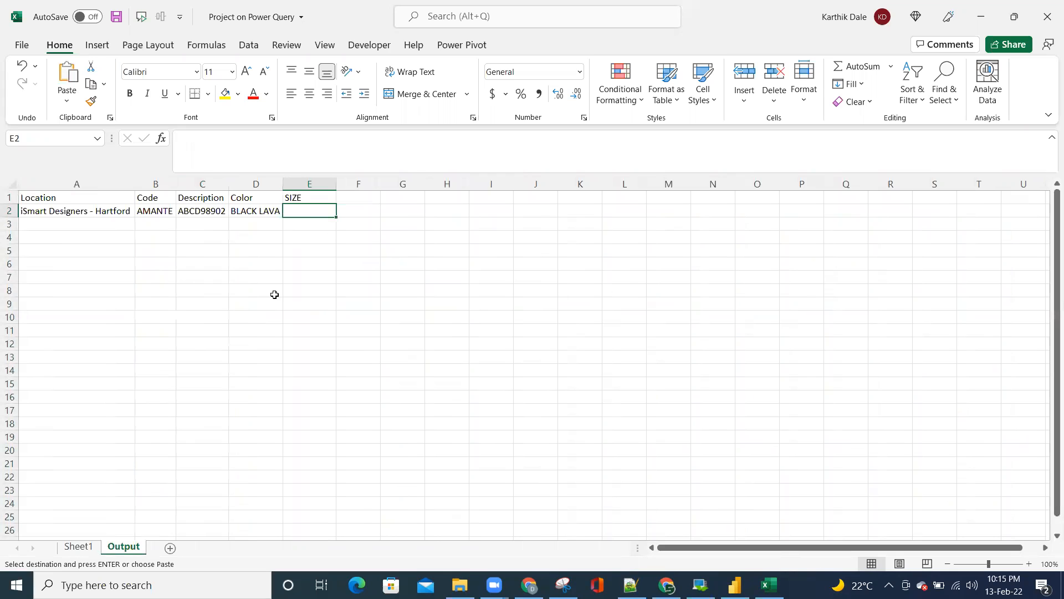
{"action": "right_click", "coordinate": [305, 211]}
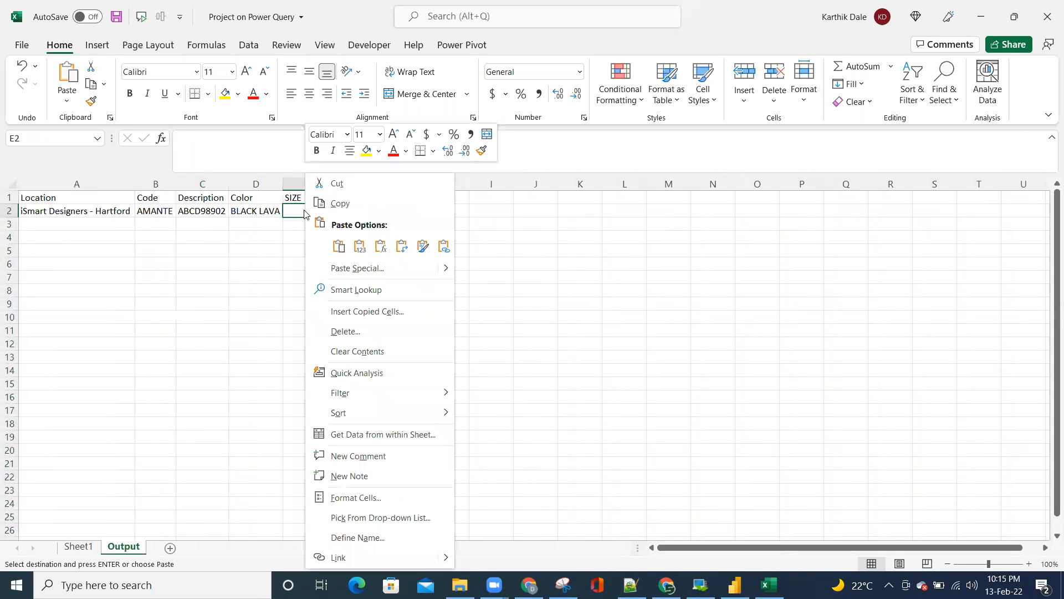
{"action": "left_click", "coordinate": [348, 267]}
{"action": "left_click", "coordinate": [369, 335]}
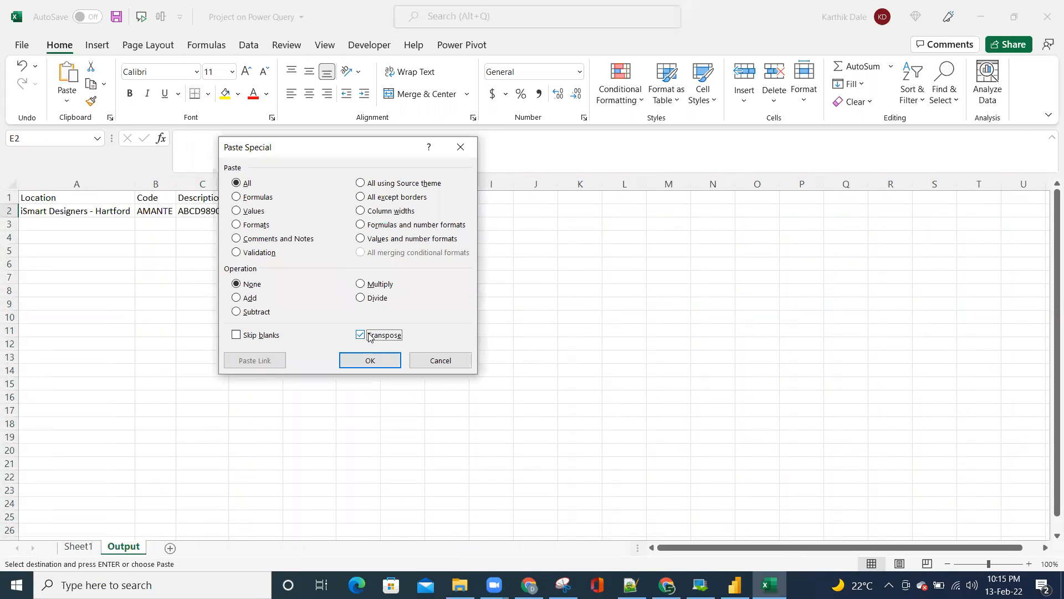
{"action": "left_click", "coordinate": [376, 361]}
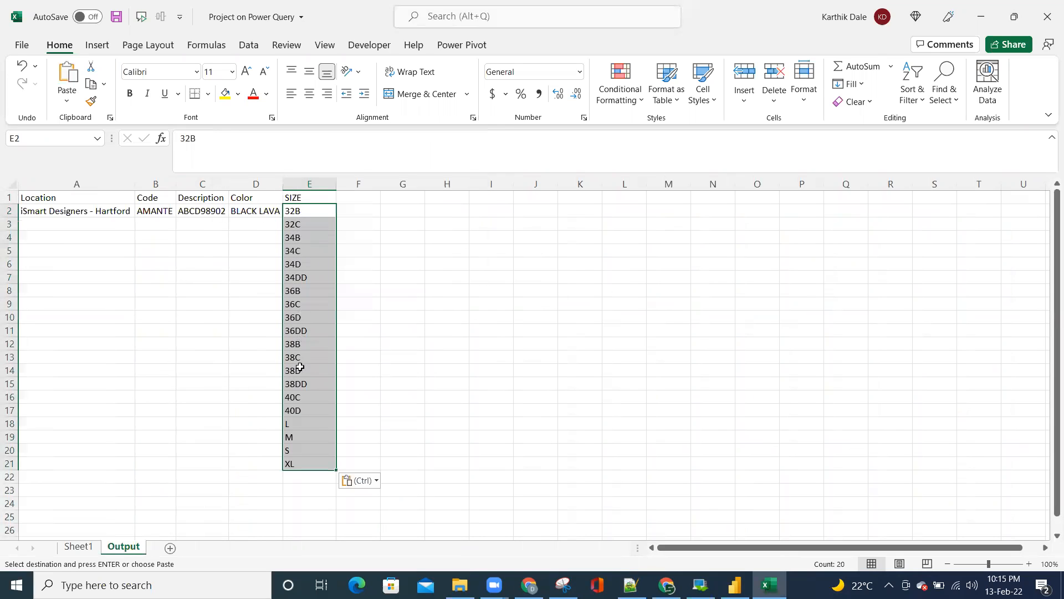
Add the header Qty in cell F1 of the Output sheet
{"action": "left_click_drag", "start_coordinate": [201, 317], "coordinate": [356, 194]}
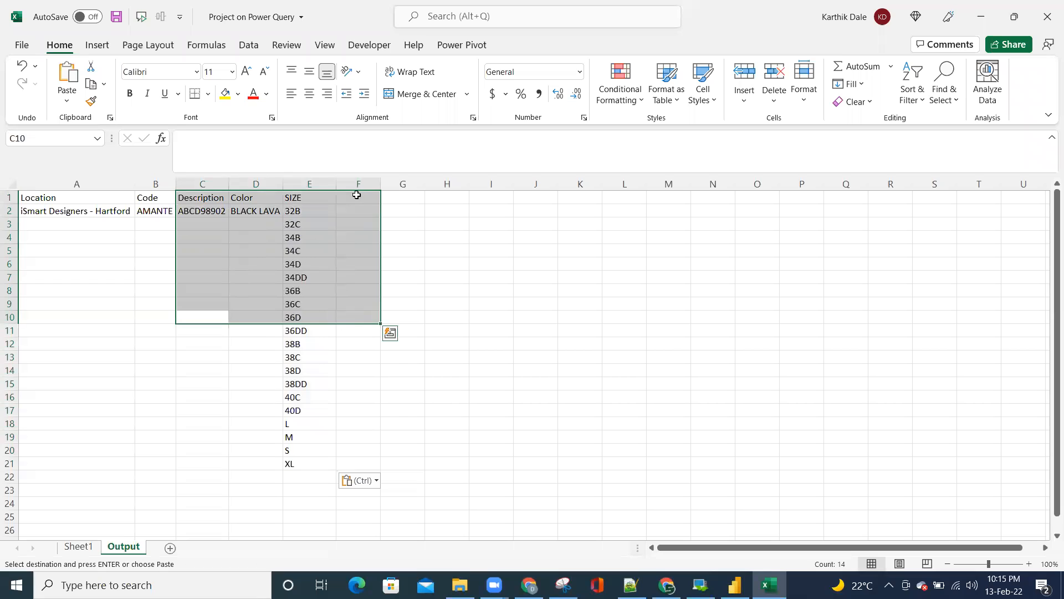
{"action": "left_click", "coordinate": [357, 195]}
{"action": "left_click", "coordinate": [296, 211]}
{"action": "left_click", "coordinate": [357, 198]}
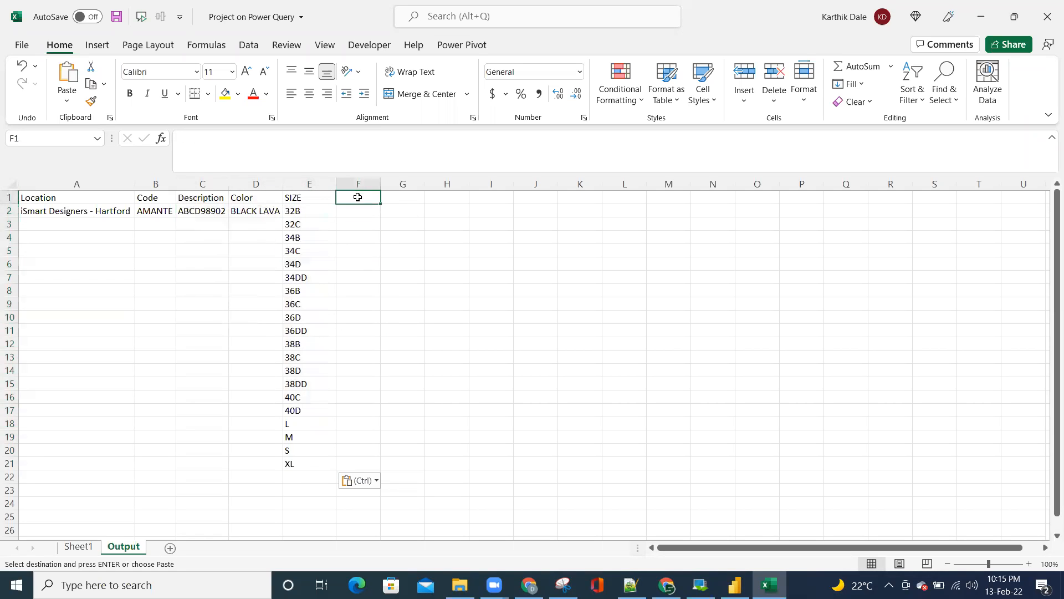
{"action": "type", "text": "Q"}
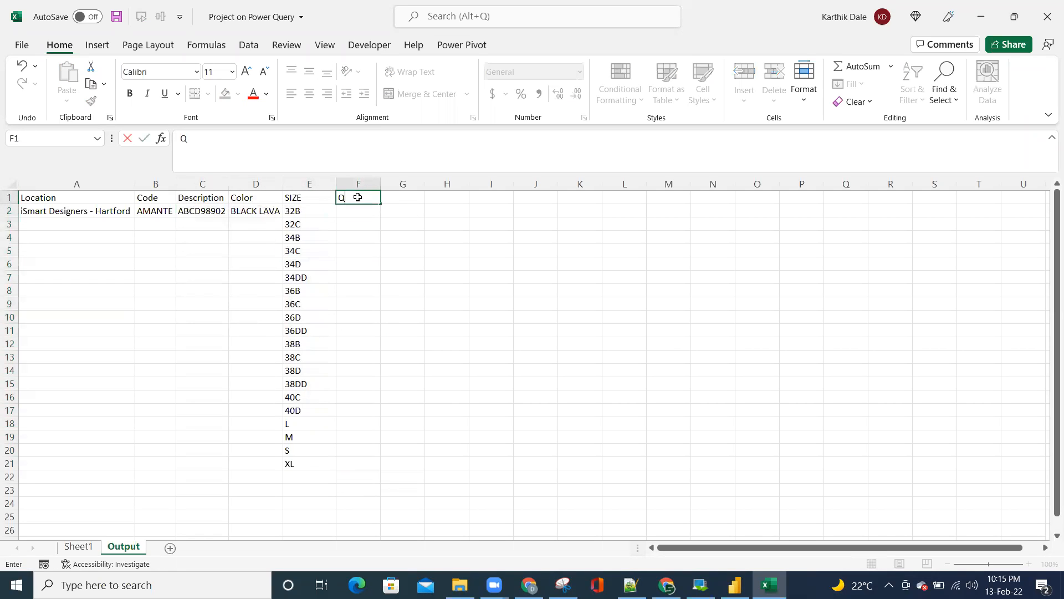
{"action": "type", "text": "ty"}
{"action": "key", "text": "Return"}
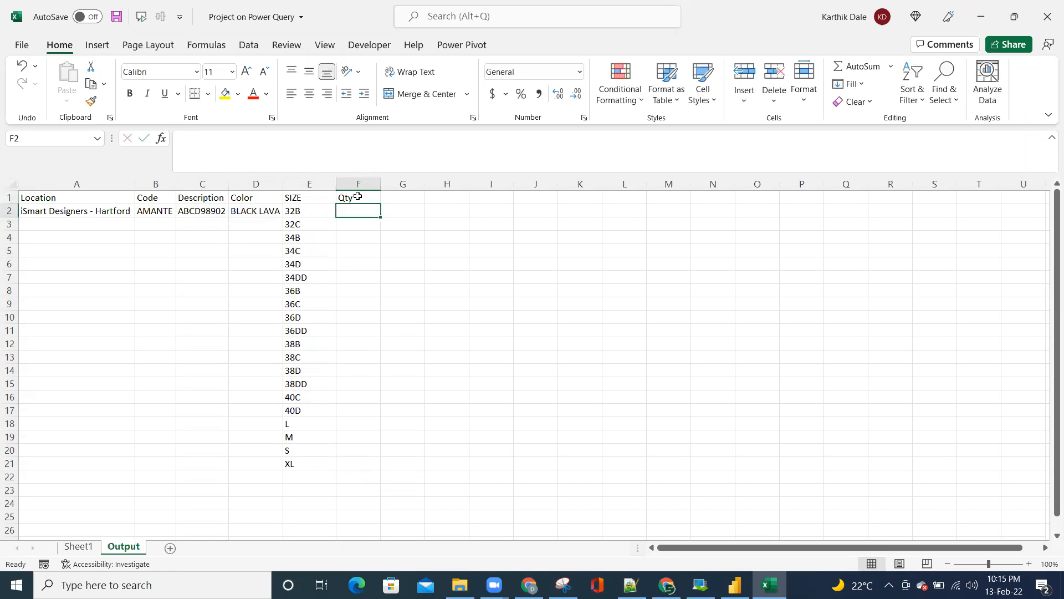
Copy the first data row's 32B to XL quantities from Sheet1 and paste them as transposed values under Qty, starting at F2 on Output
{"action": "left_click", "coordinate": [83, 547]}
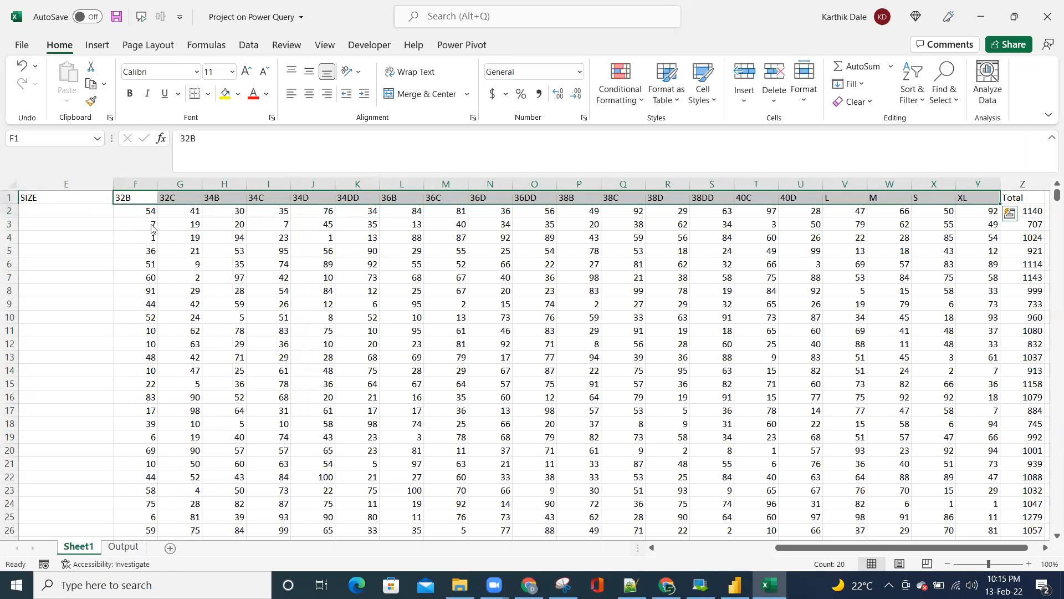
{"action": "left_click_drag", "start_coordinate": [148, 212], "coordinate": [1007, 215]}
{"action": "key", "text": "ctrl+c"}
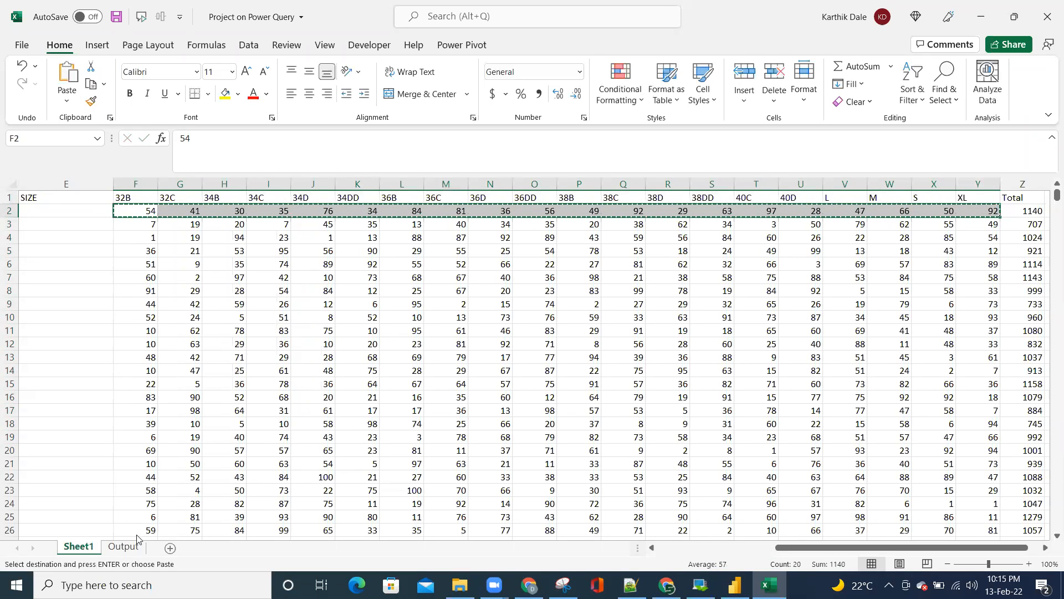
{"action": "left_click", "coordinate": [123, 547]}
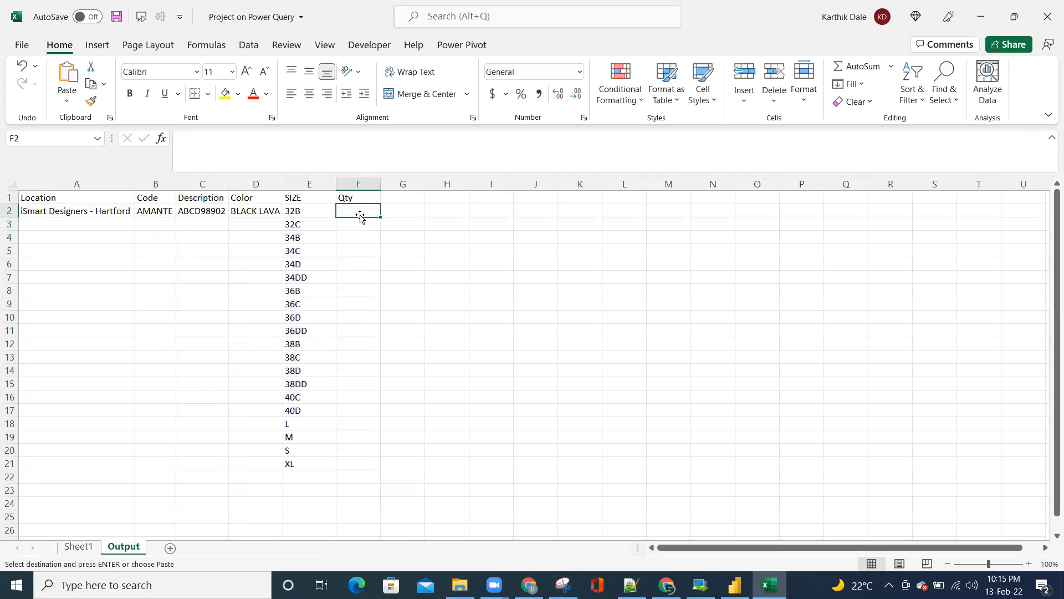
{"action": "key", "text": "ctrl+alt+v"}
{"action": "key", "text": "v"}
{"action": "key", "text": "e"}
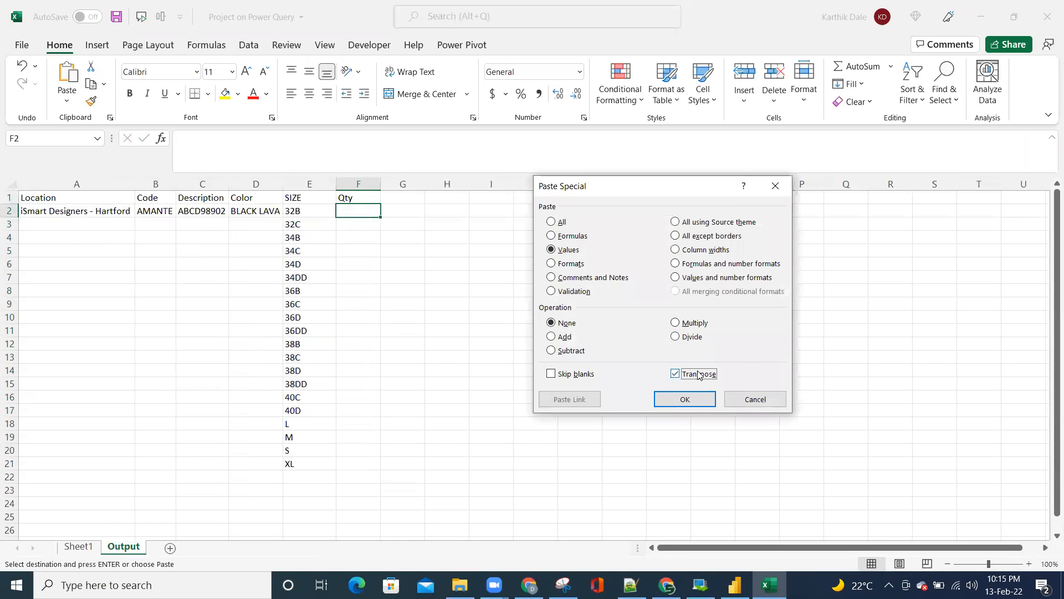
{"action": "left_click", "coordinate": [688, 398]}
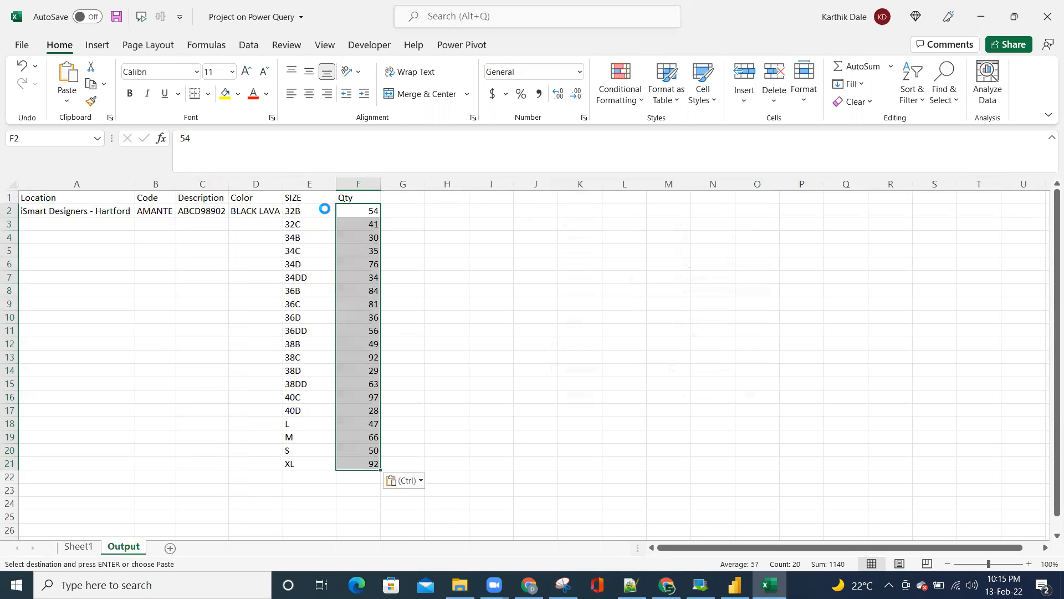
Fill the Location, Code, Description and Color values of row 2 down through row 21 on the Output sheet
{"action": "left_click_drag", "start_coordinate": [61, 217], "coordinate": [256, 464]}
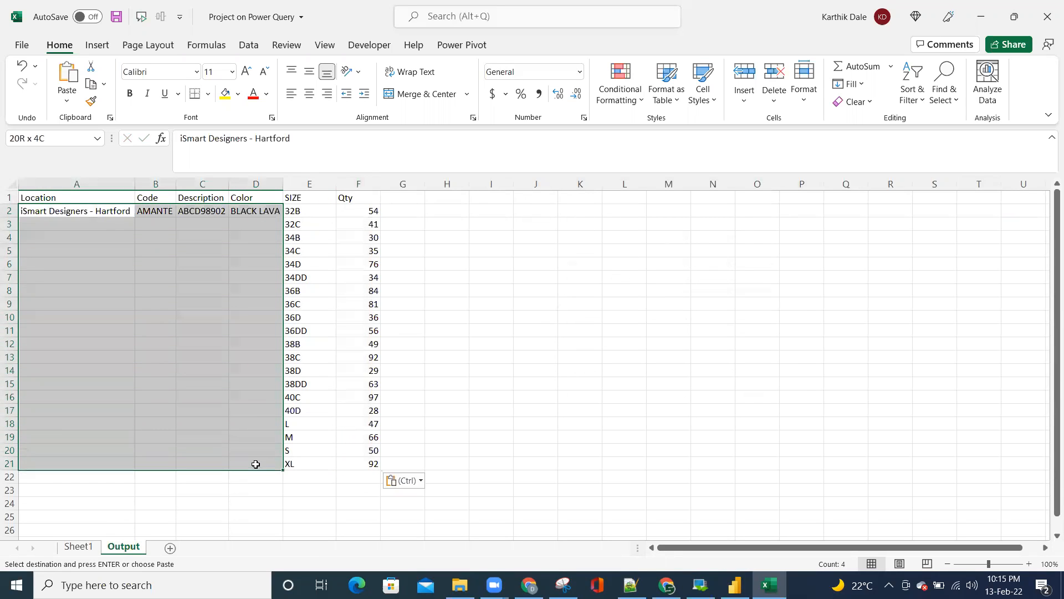
{"action": "key", "text": "ctrl+d"}
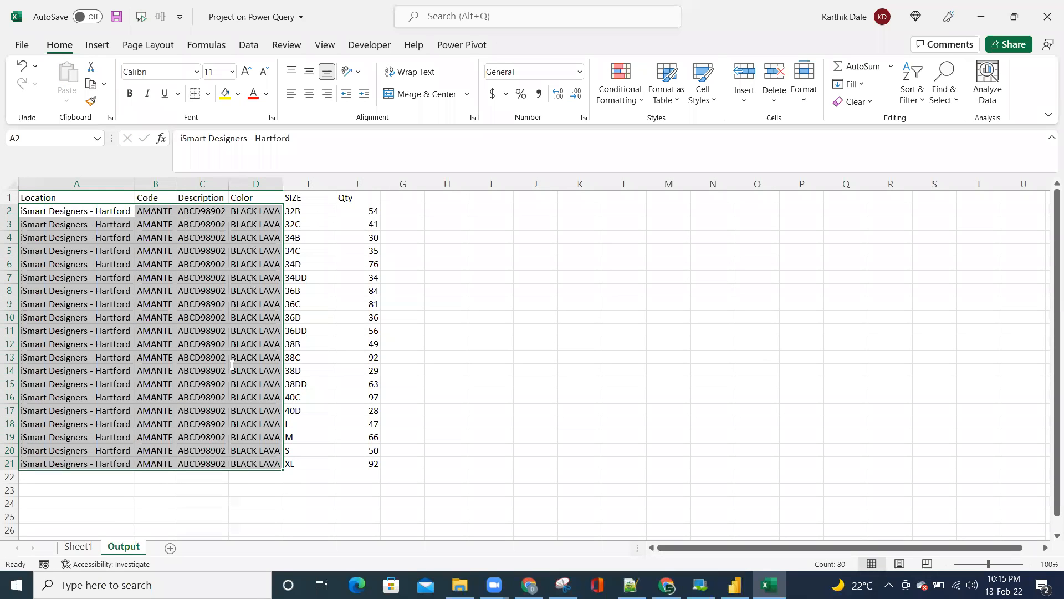
On Sheet1, fill iSmart Designers - Hartford down the Location column through row 84, just above the Atlanta entry
{"action": "left_click", "coordinate": [77, 547]}
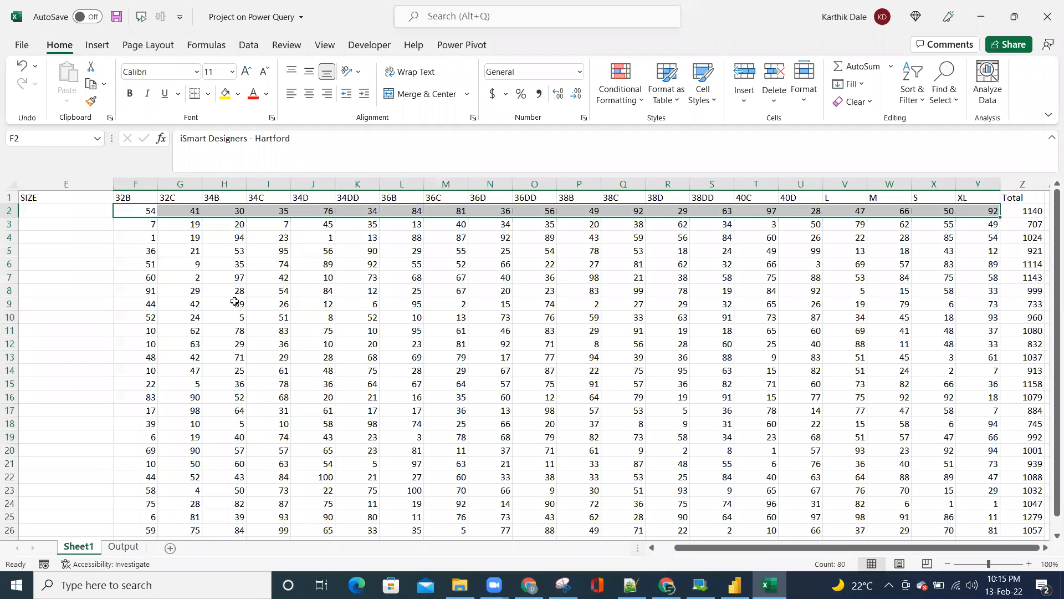
{"action": "left_click_drag", "start_coordinate": [779, 552], "coordinate": [659, 553]}
{"action": "left_click_drag", "start_coordinate": [102, 220], "coordinate": [310, 223]}
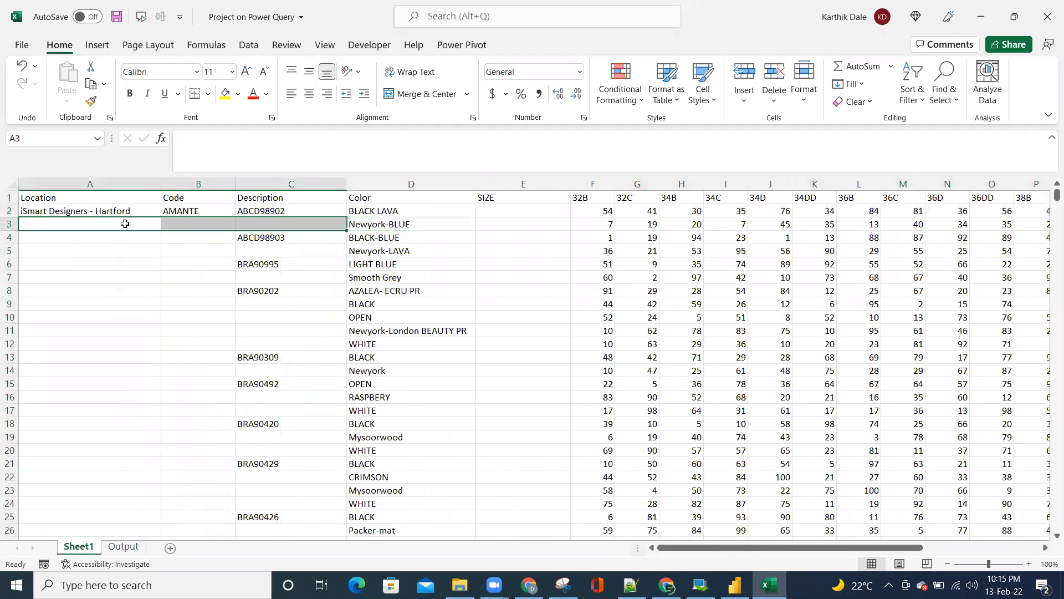
{"action": "left_click", "coordinate": [124, 223]}
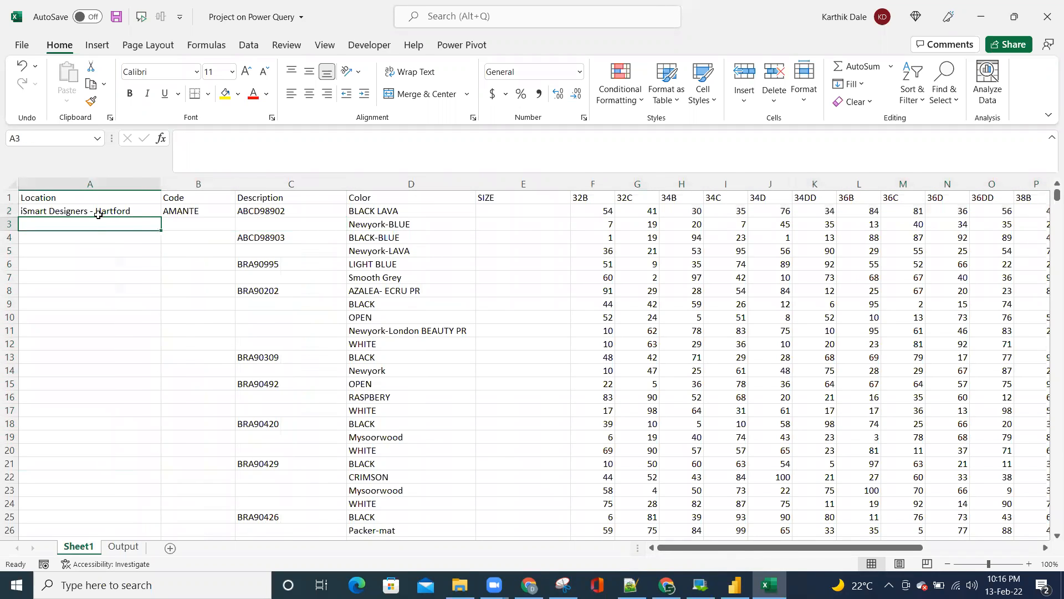
{"action": "left_click_drag", "start_coordinate": [95, 214], "coordinate": [78, 468]}
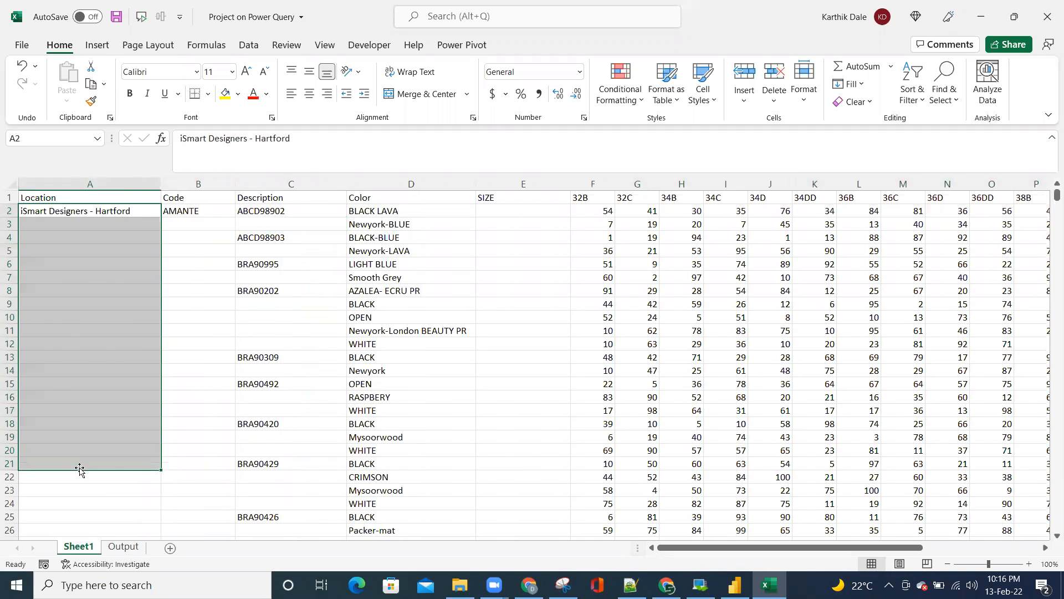
{"action": "key", "text": "ctrl+d"}
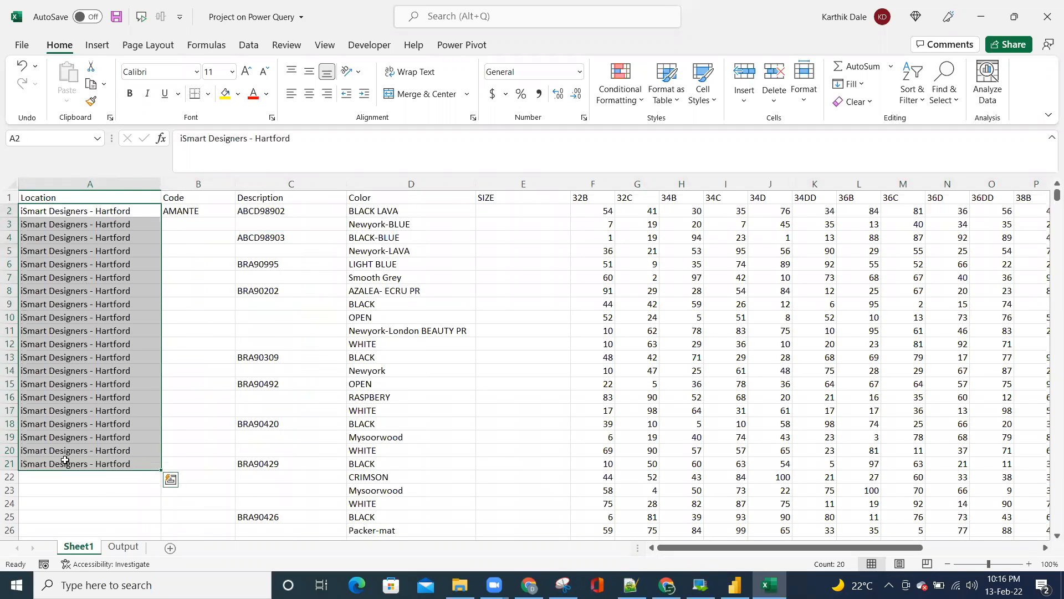
{"action": "left_click", "coordinate": [64, 463]}
{"action": "key", "text": "ctrl+shift+Down"}
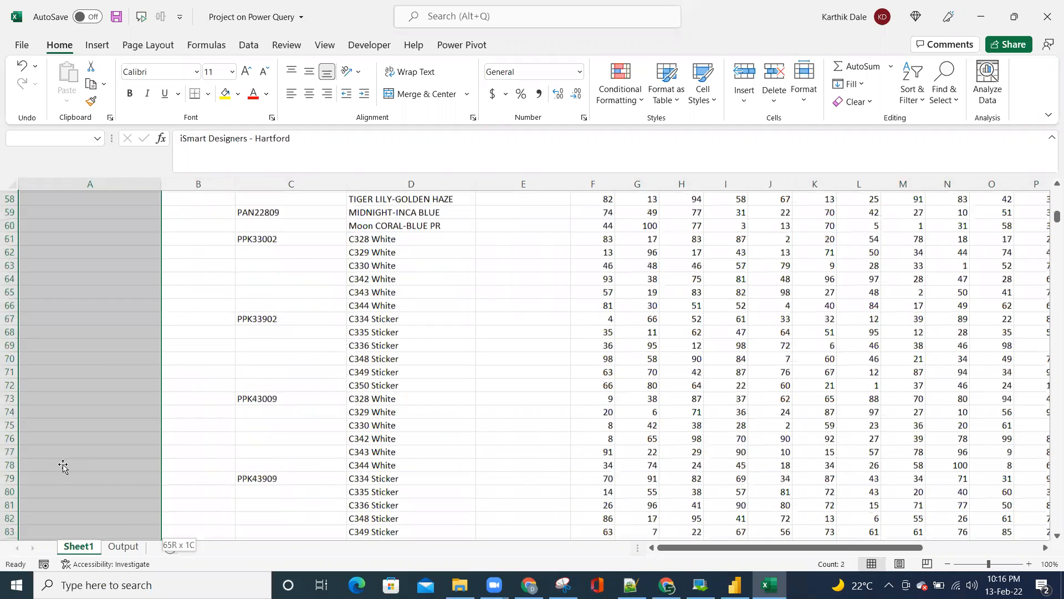
{"action": "key", "text": "shift+Up"}
{"action": "key", "text": "ctrl+d"}
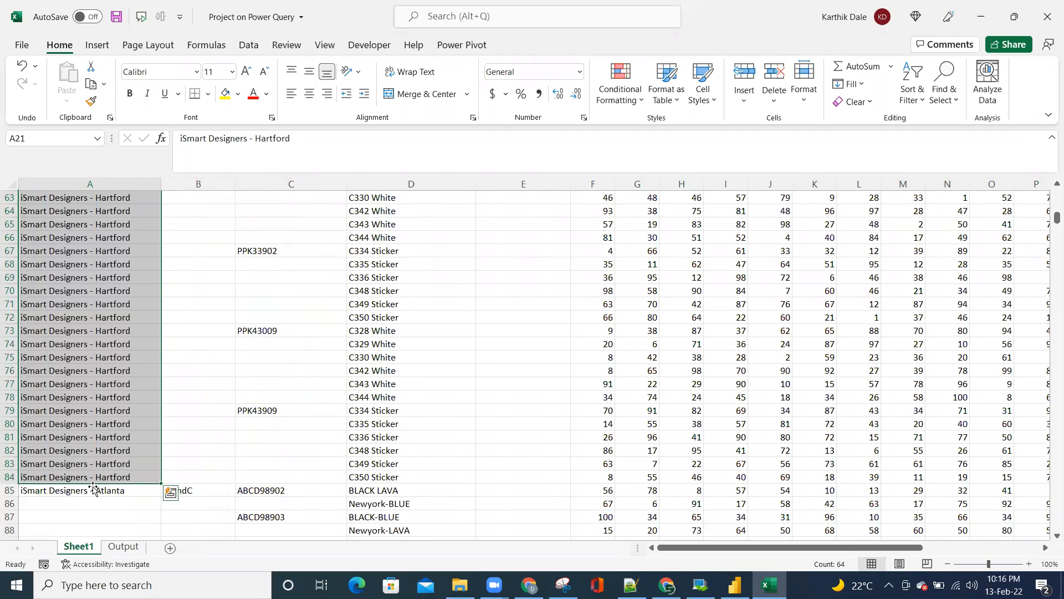
Fill the code AMANTE down the blank Code cells of the Hartford block on Sheet1
{"action": "left_click", "coordinate": [194, 464]}
{"action": "key", "text": "ctrl+Up"}
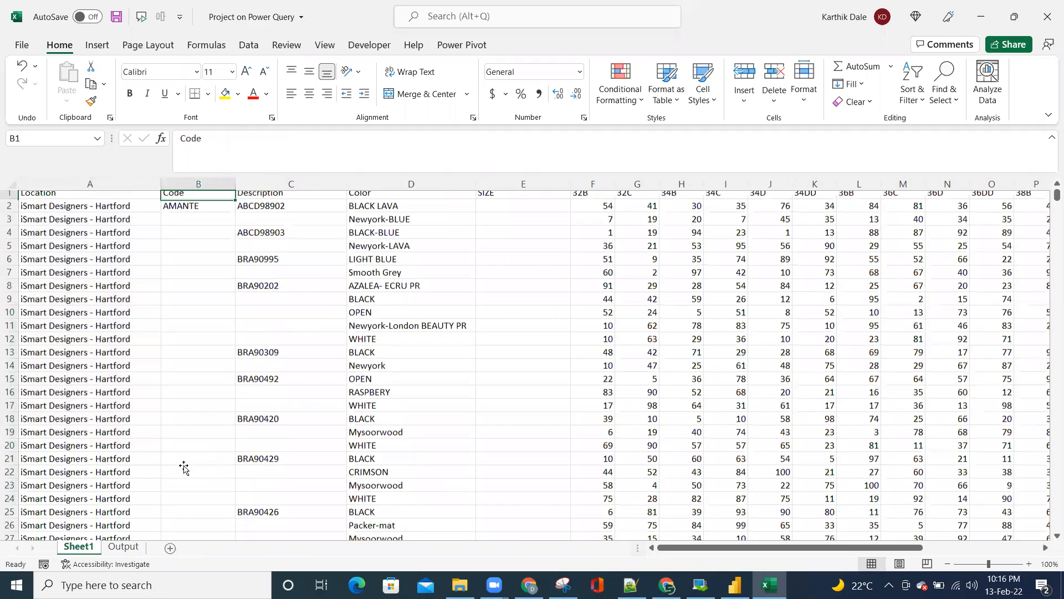
{"action": "key", "text": "ctrl+shift+Down"}
{"action": "key", "text": "shift+Up"}
{"action": "key", "text": "ctrl+d"}
{"action": "key", "text": "ctrl+Up"}
{"action": "key", "text": "Down"}
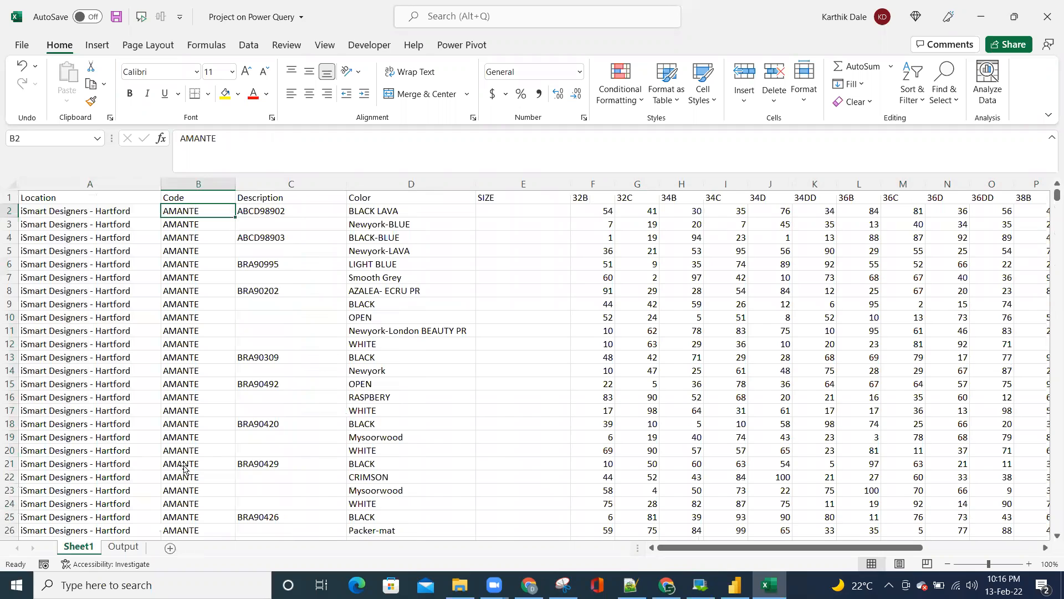
Fill the description ABCD98902 down into cell C3 for the Newyork-BLUE row
{"action": "key", "text": "Right"}
{"action": "key", "text": "Down"}
{"action": "key", "text": "Up"}
{"action": "key", "text": "Down"}
{"action": "key", "text": "ctrl+d"}
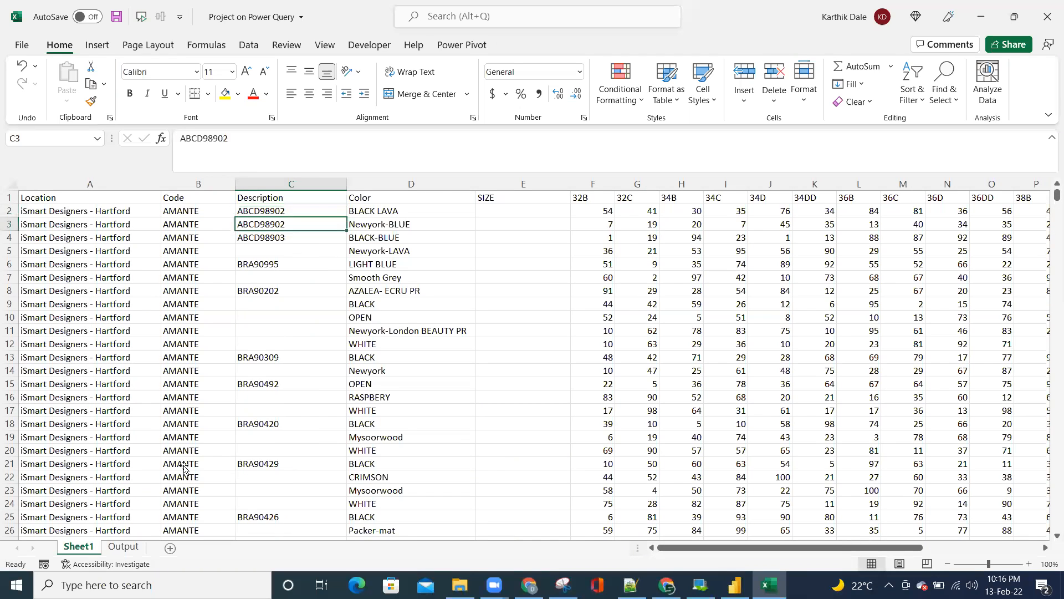
Copy the Location, Code, Description and Color values of the Newyork-BLUE row on Sheet1 into row 22 of the Output sheet
{"action": "key", "text": "Home"}
{"action": "key", "text": "ctrl+shift+Right"}
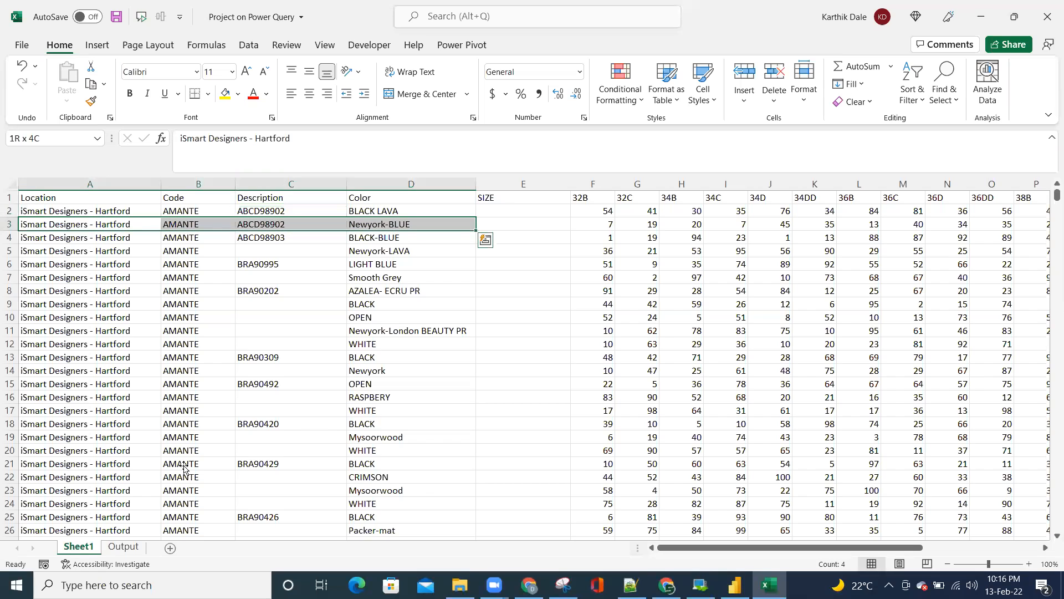
{"action": "key", "text": "ctrl+c"}
{"action": "key", "text": "ctrl+Page_Down"}
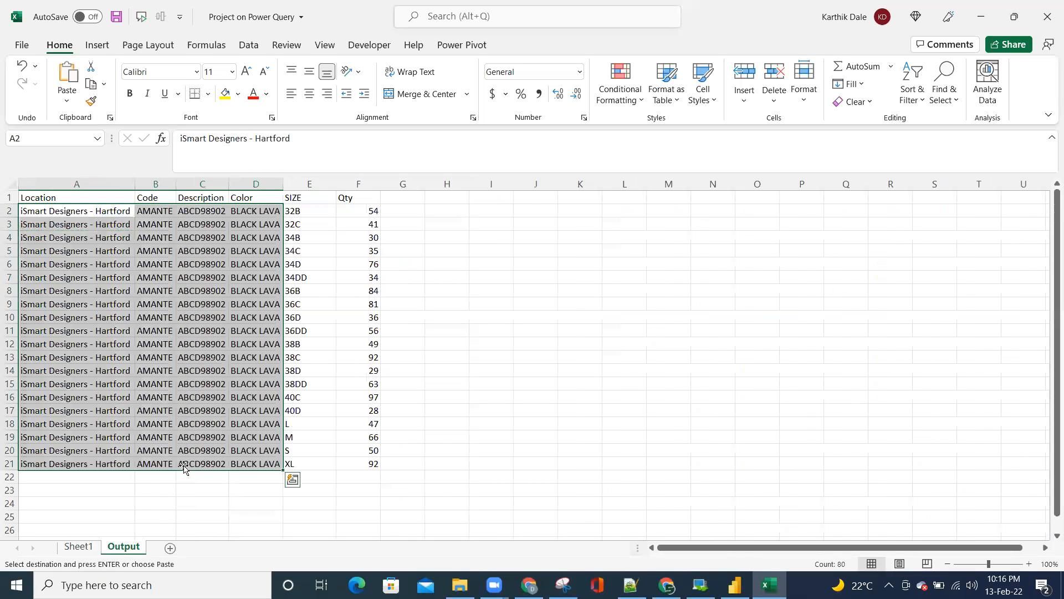
{"action": "key", "text": "Down"}
{"action": "key", "text": "ctrl+v"}
Copy the size list 32B to XL from E2:E21 and paste it directly below, starting at E22 on the Output sheet
{"action": "key", "text": "ctrl+Right"}
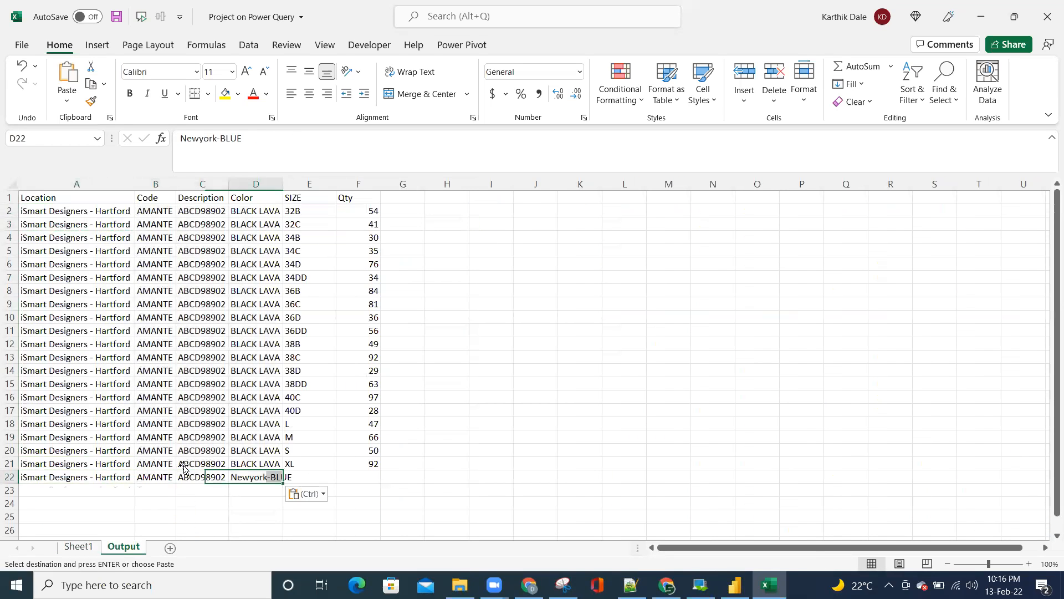
{"action": "key", "text": "Right"}
{"action": "key", "text": "Up"}
{"action": "key", "text": "ctrl+Up"}
{"action": "key", "text": "ctrl+shift+Down"}
{"action": "key", "text": "ctrl+c"}
{"action": "key", "text": "ctrl+Down"}
{"action": "key", "text": "Down"}
{"action": "key", "text": "ctrl+v"}
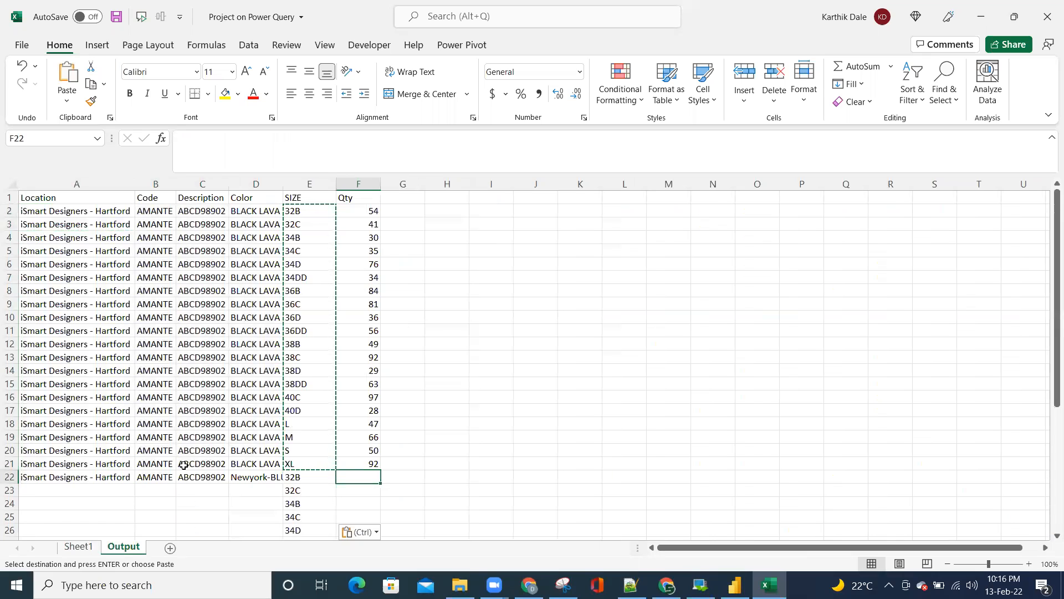
Copy the Newyork-BLUE quantities for sizes 32B to XL on Sheet1 and paste them transposed into the Qty column from F22 on Output
{"action": "key", "text": "ctrl+Page_Up"}
{"action": "key", "text": "ctrl+Right"}
{"action": "key", "text": "ctrl+Right"}
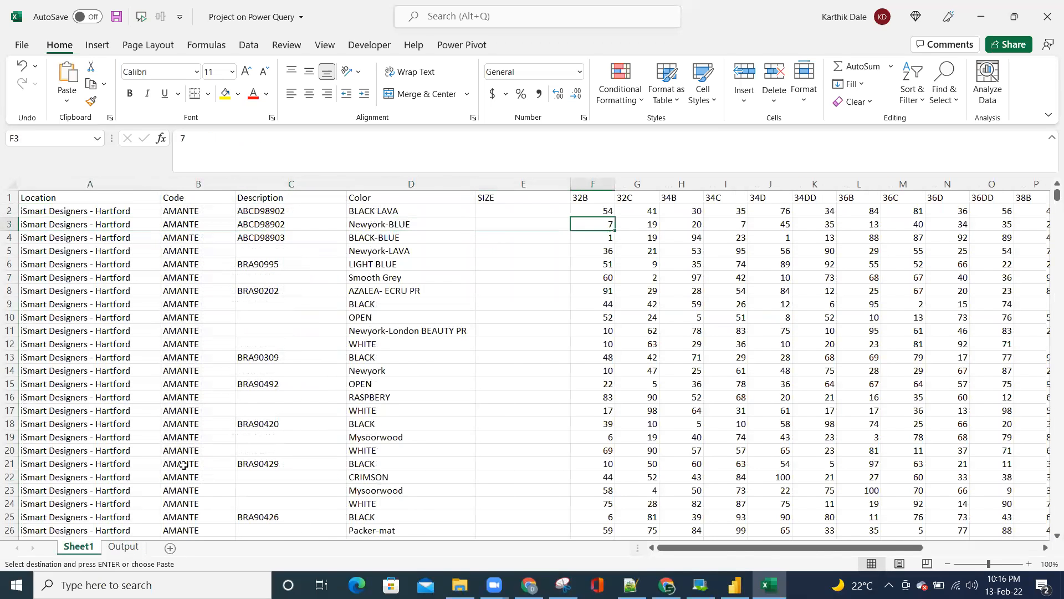
{"action": "key", "text": "ctrl+shift+Right"}
{"action": "key", "text": "shift+Left"}
{"action": "key", "text": "ctrl+c"}
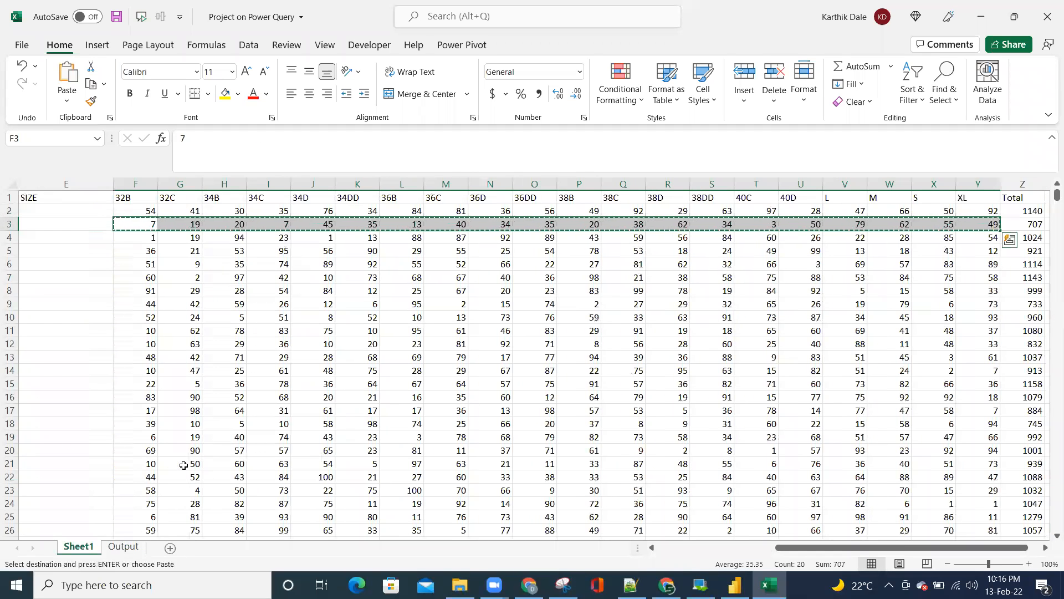
{"action": "key", "text": "ctrl+Page_Down"}
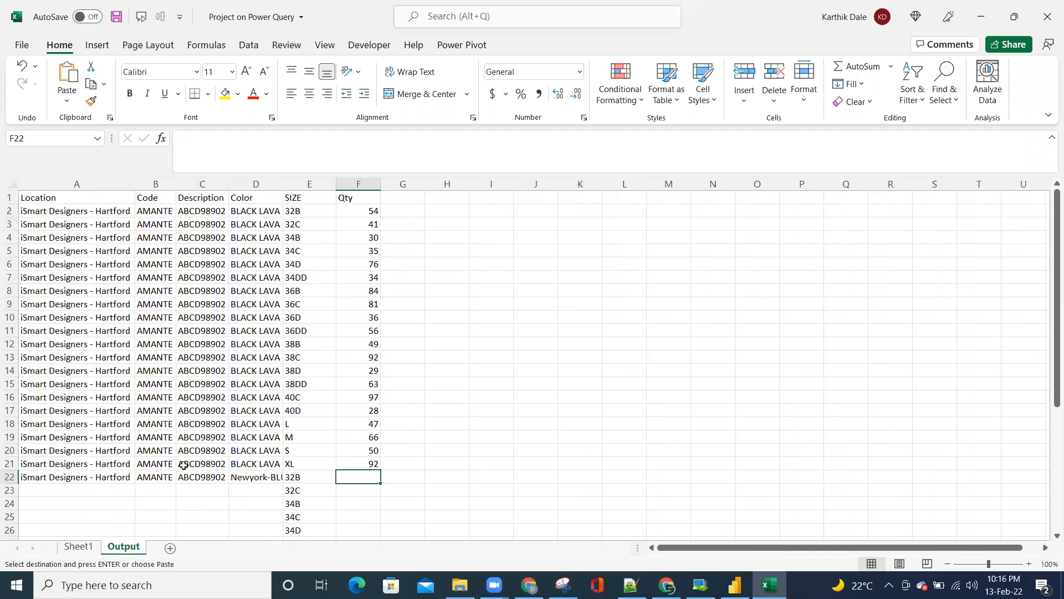
{"action": "key", "text": "ctrl+alt+v"}
{"action": "key", "text": "alt+e"}
{"action": "key", "text": "Return"}
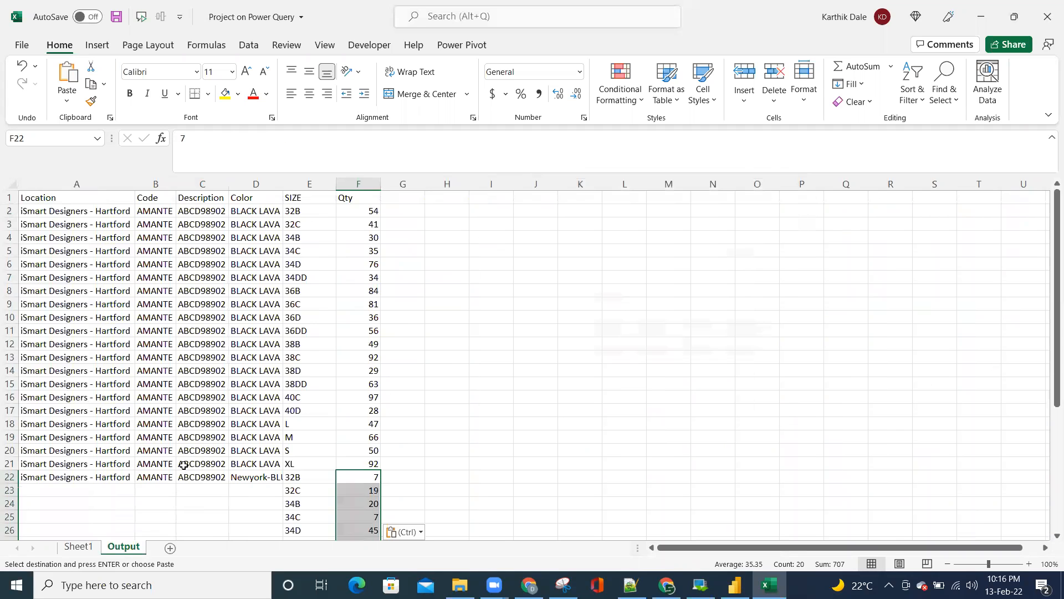
Fill the Location, Code, Description and Color values of row 22 down through row 41 on Output, and return to cell A1
{"action": "key", "text": "ctrl+Left"}
{"action": "key", "text": "Right"}
{"action": "key", "text": "Right"}
{"action": "key", "text": "Right"}
{"action": "key", "text": "Right"}
{"action": "key", "text": "ctrl+Down"}
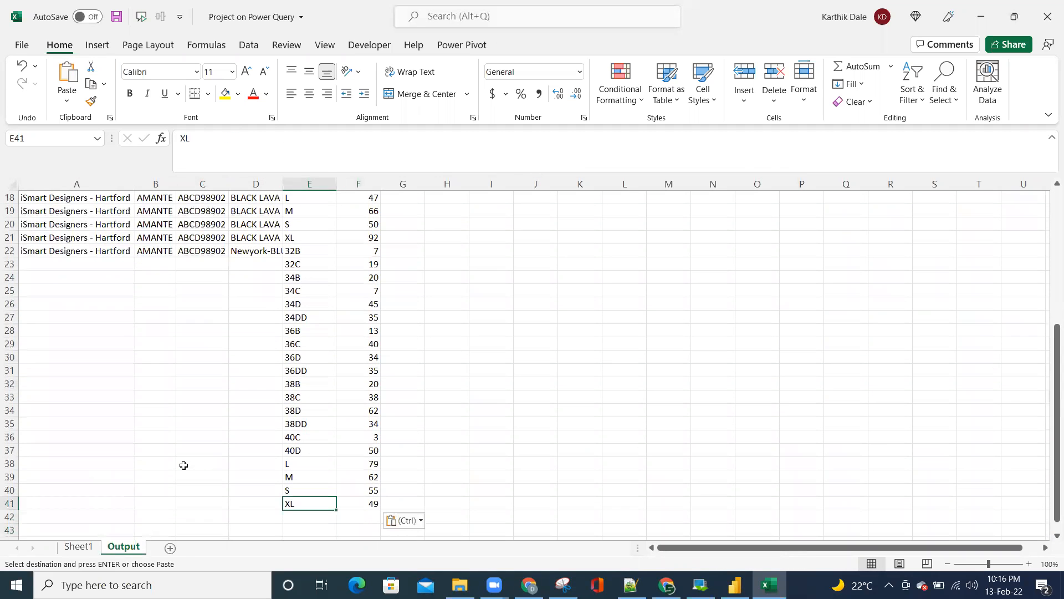
{"action": "key", "text": "Left"}
{"action": "key", "text": "ctrl+shift+Left"}
{"action": "key", "text": "shift+Up"}
{"action": "key", "text": "ctrl+shift+Up"}
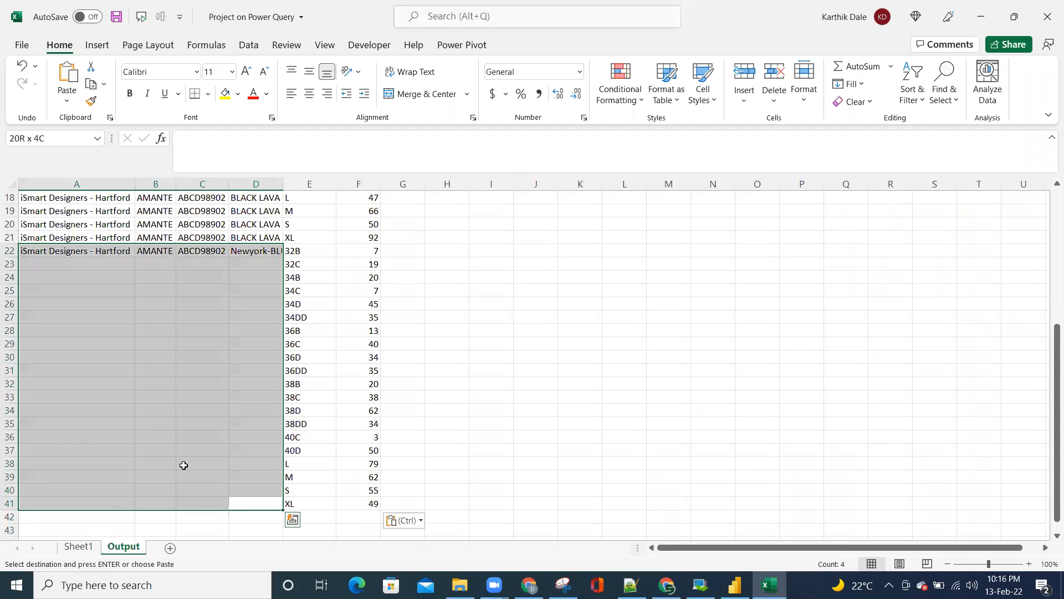
{"action": "key", "text": "ctrl+d"}
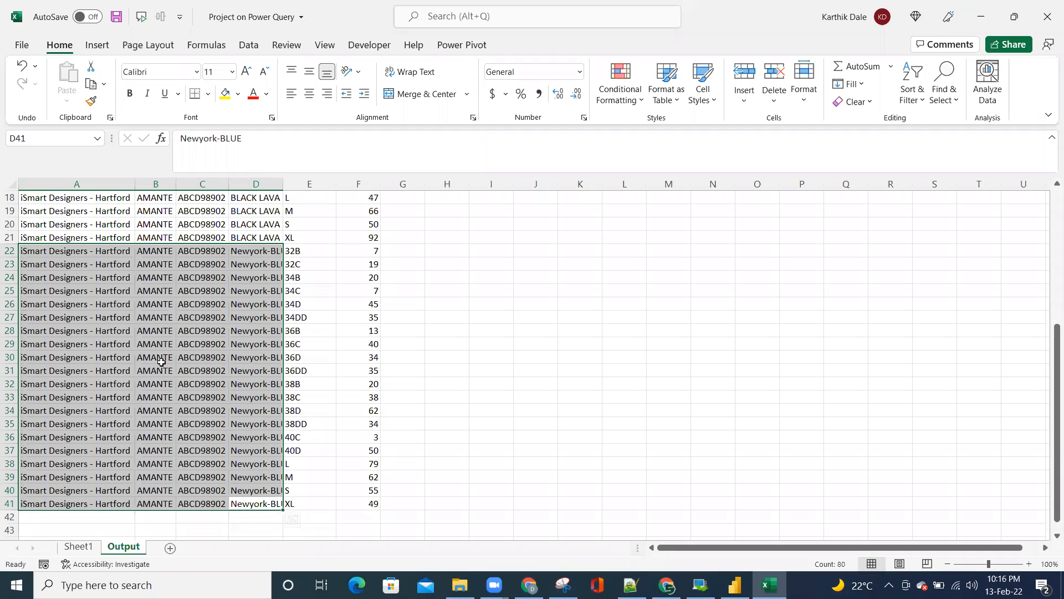
{"action": "left_click", "coordinate": [50, 251]}
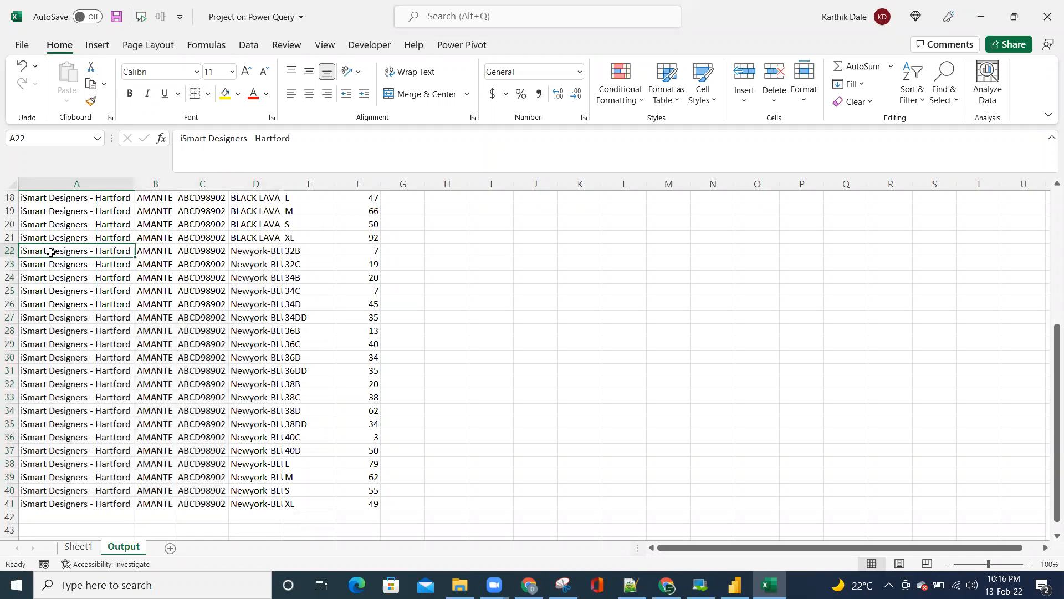
{"action": "key", "text": "ctrl+Home"}
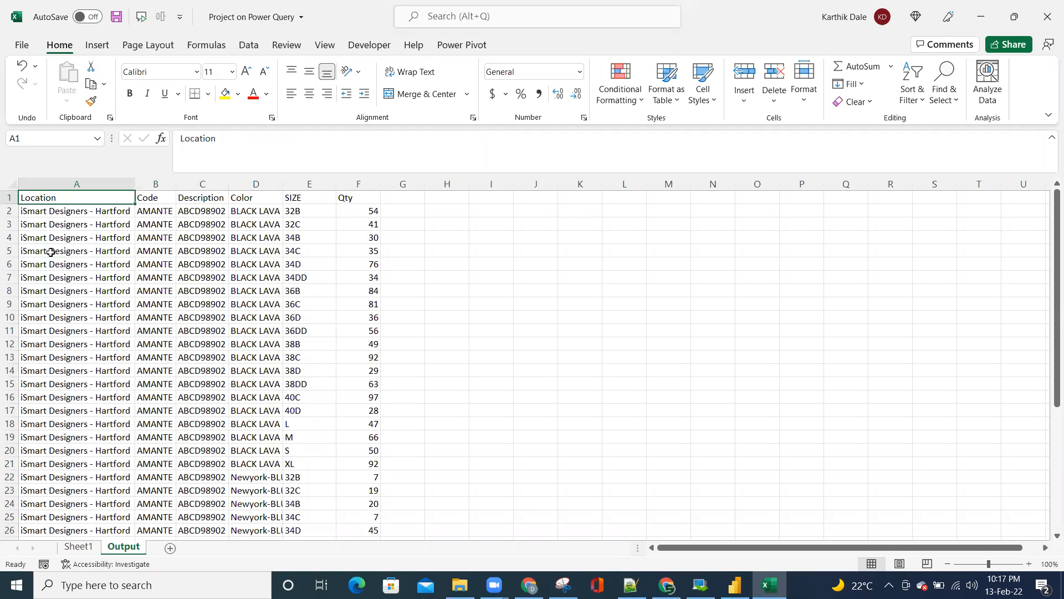
Examine the size columns of Sheet1 down to the totals row at the end of the data
{"action": "key", "text": "ctrl+Page_Up"}
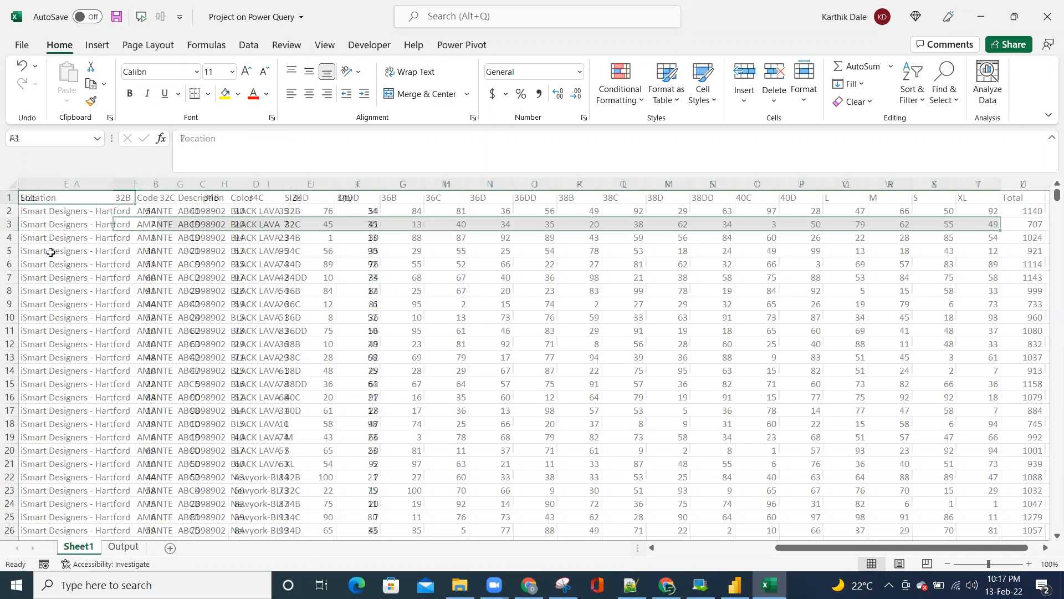
{"action": "key", "text": "ctrl+Down"}
{"action": "key", "text": "Down"}
{"action": "key", "text": "Down"}
{"action": "key", "text": "Down"}
{"action": "key", "text": "Down"}
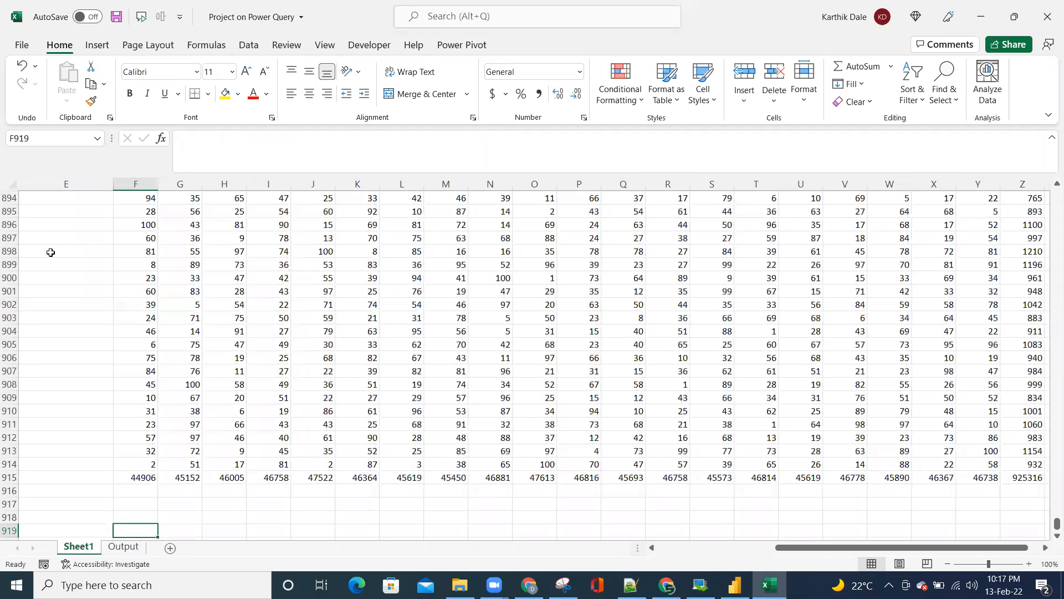
{"action": "key", "text": "Up"}
{"action": "key", "text": "Up"}
{"action": "key", "text": "Up"}
{"action": "key", "text": "Up"}
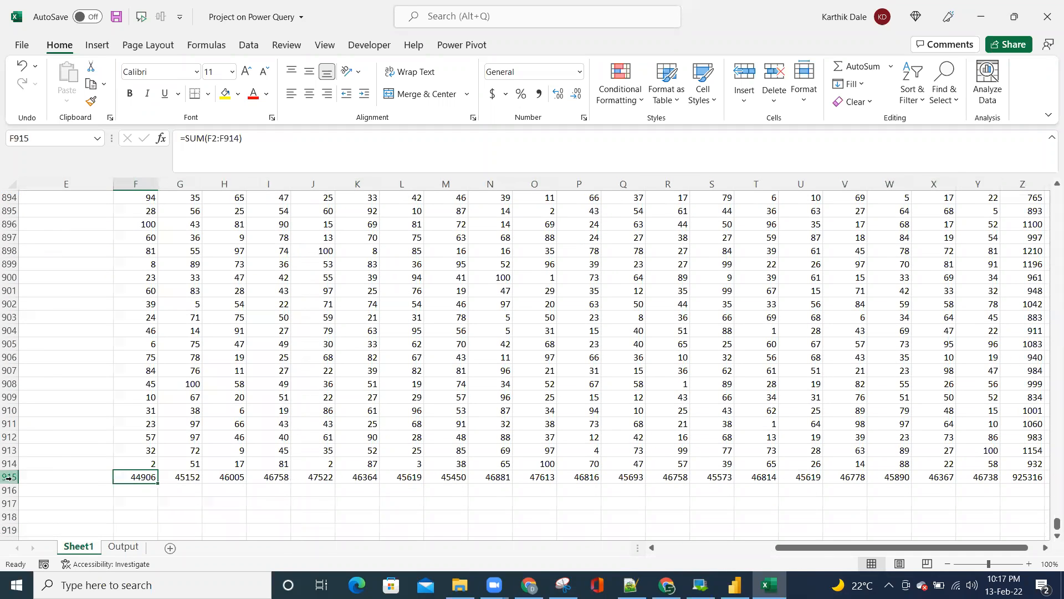
Review the target layout on the Output sheet, including the SIZE list for the first color in E2:E21
{"action": "left_click", "coordinate": [128, 548]}
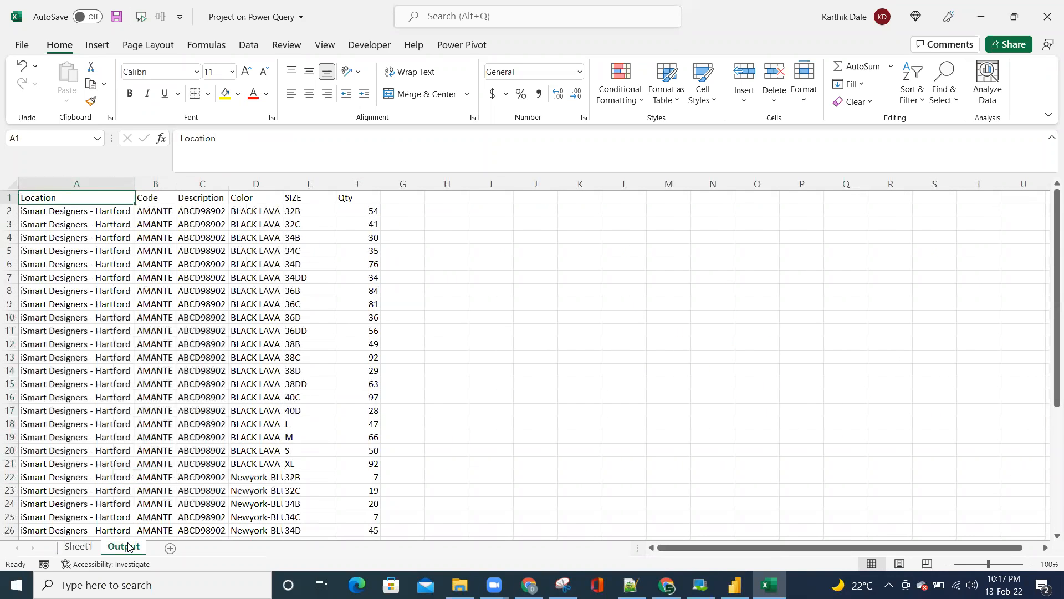
{"action": "left_click_drag", "start_coordinate": [77, 210], "coordinate": [305, 462]}
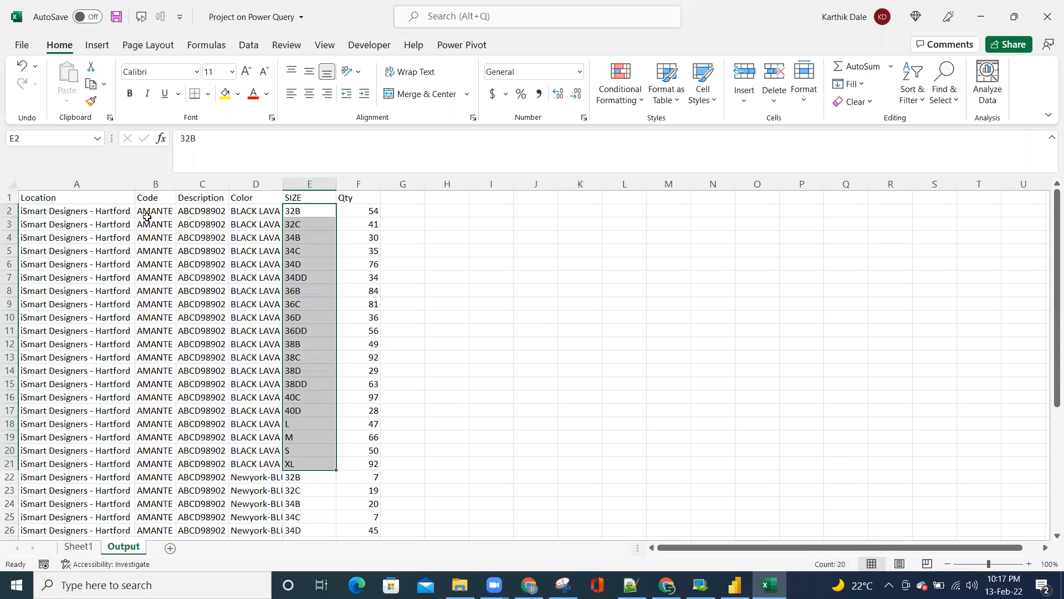
{"action": "left_click", "coordinate": [54, 196]}
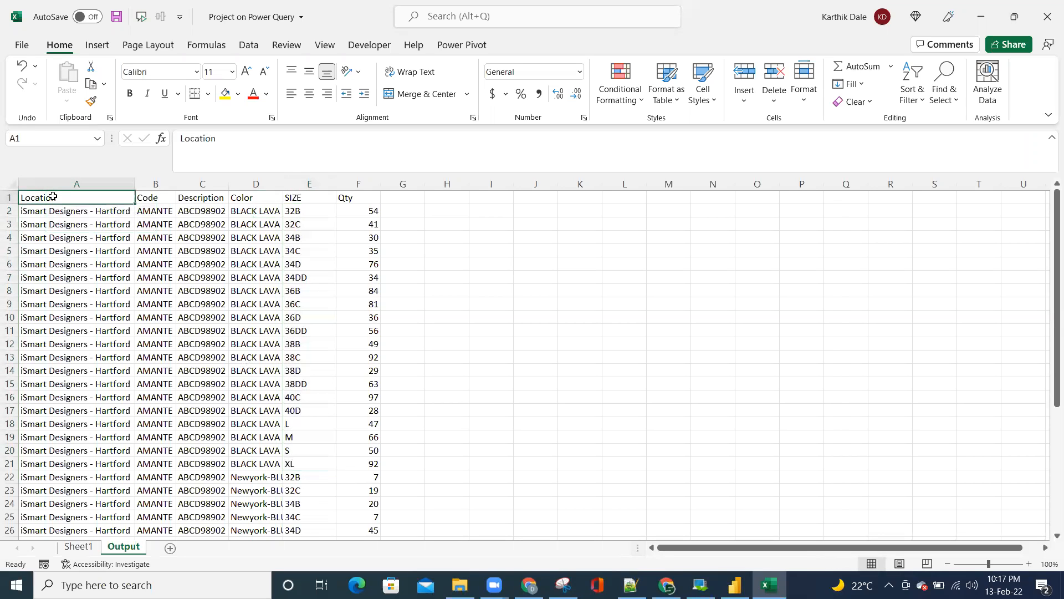
{"action": "right_click", "coordinate": [120, 548]}
{"action": "left_click", "coordinate": [178, 380]}
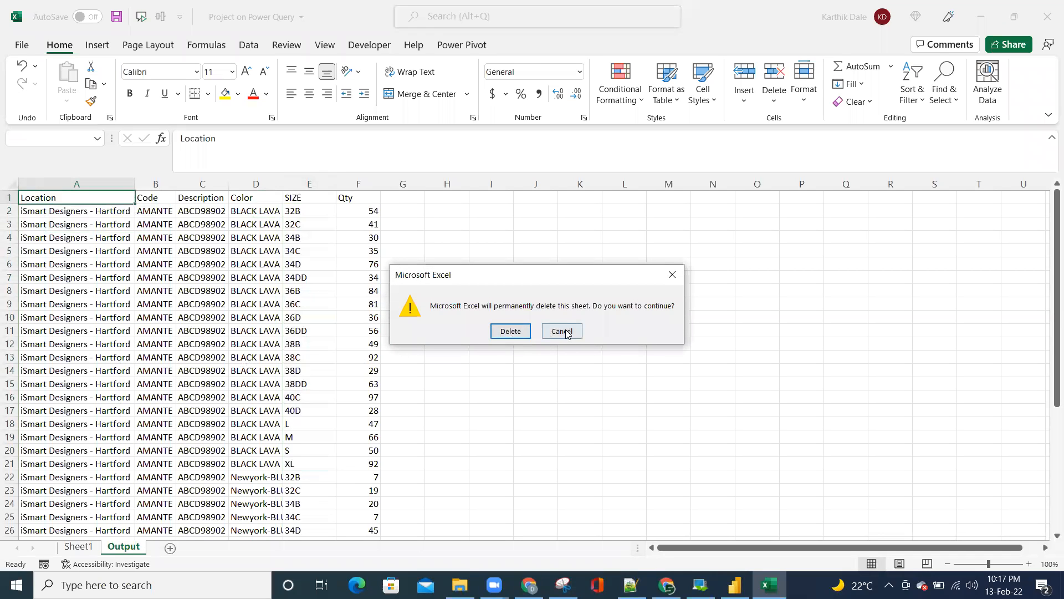
{"action": "left_click", "coordinate": [509, 332]}
Save the Project on Power Query workbook and close it with Sheet1 active at cell A1
{"action": "key", "text": "ctrl+s"}
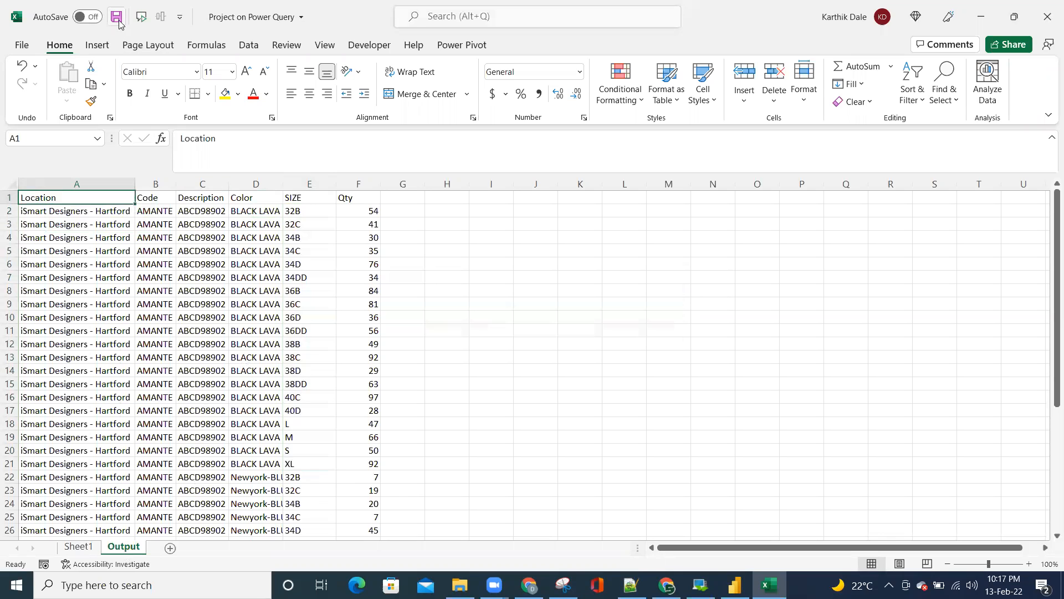
{"action": "left_click", "coordinate": [78, 547]}
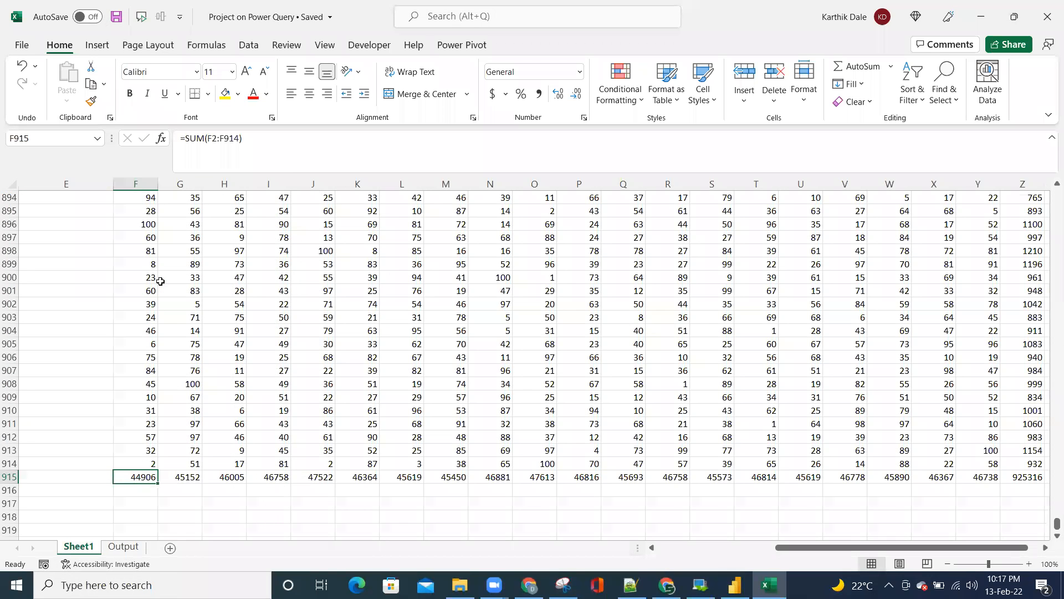
{"action": "key", "text": "ctrl+Home"}
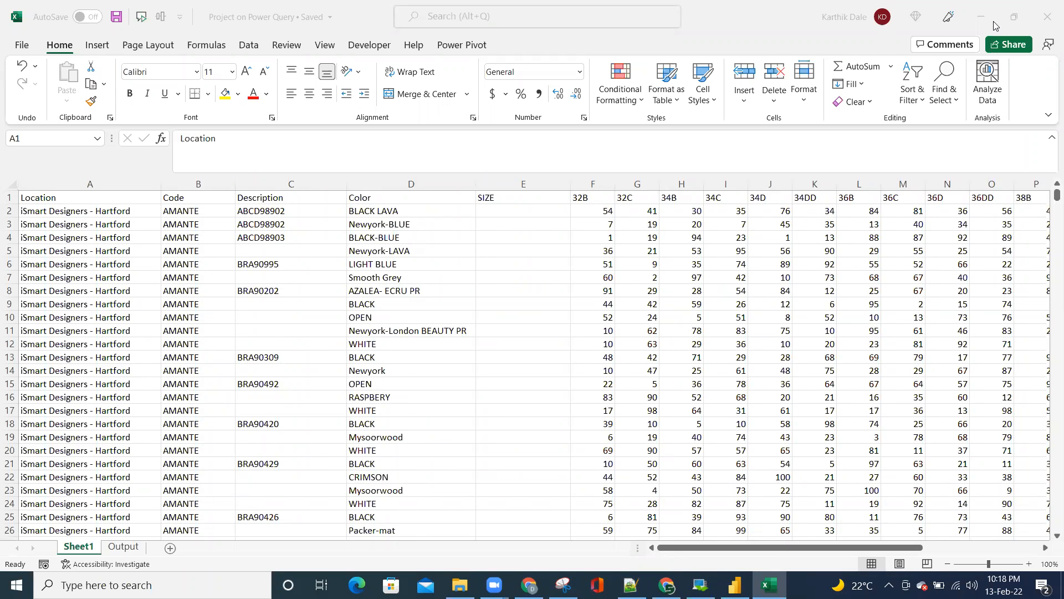
{"action": "left_click", "coordinate": [1047, 17]}
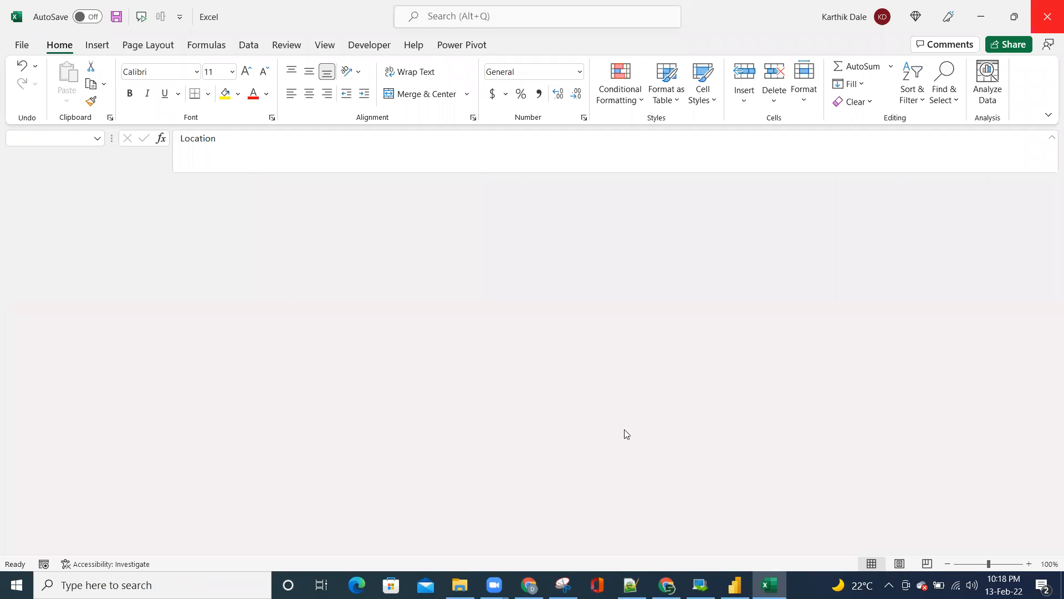
Switch to Power BI Desktop and connect to the Excel workbook Project on Power Query from the Raw Data Files folder
{"action": "left_click", "coordinate": [730, 582]}
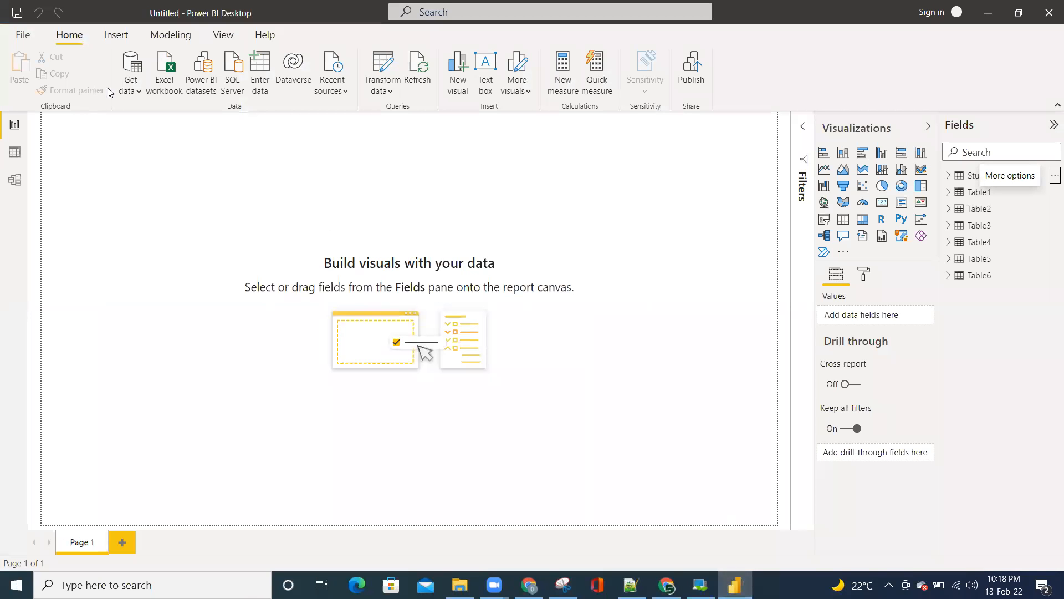
{"action": "left_click", "coordinate": [164, 72]}
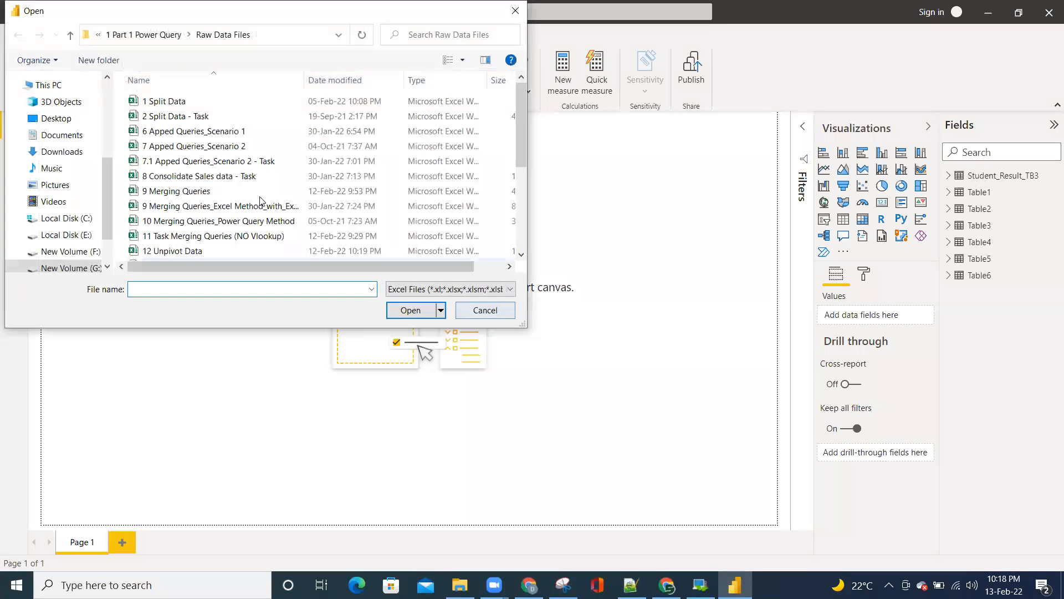
{"action": "scroll", "coordinate": [260, 201], "scroll_direction": "down", "scroll_amount": 4}
{"action": "left_click", "coordinate": [188, 243]}
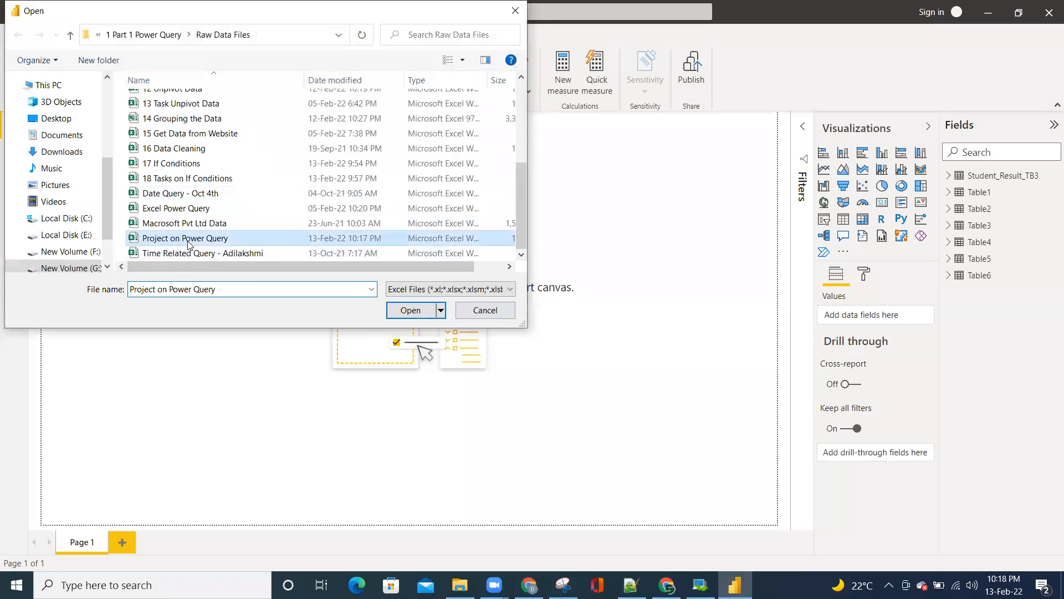
{"action": "left_click", "coordinate": [410, 309]}
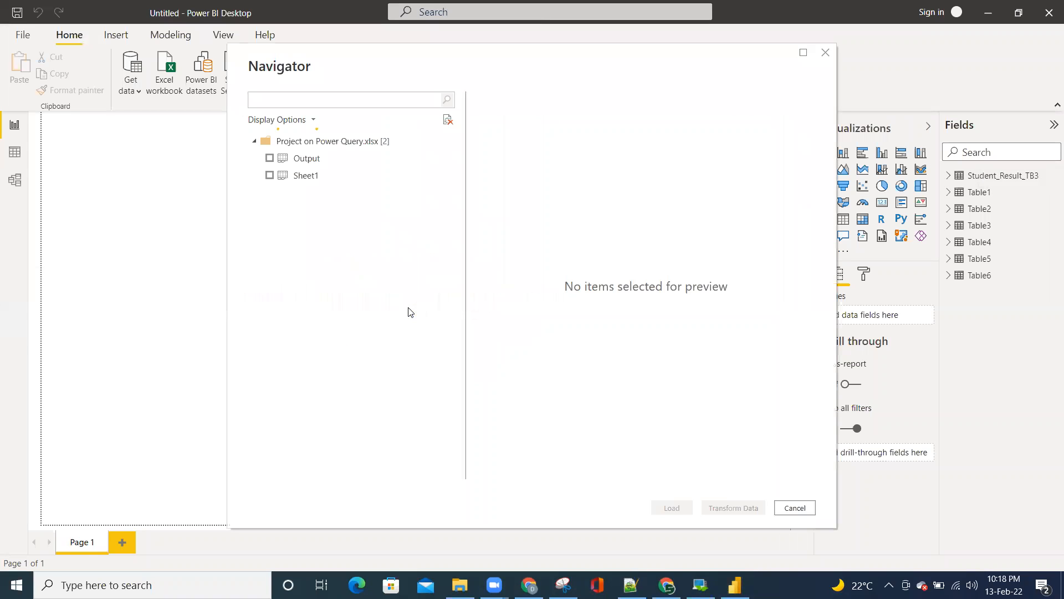
Select only Sheet1 from the workbook and open it for transformation in the Power Query Editor
{"action": "left_click", "coordinate": [309, 178]}
{"action": "left_click", "coordinate": [317, 159]}
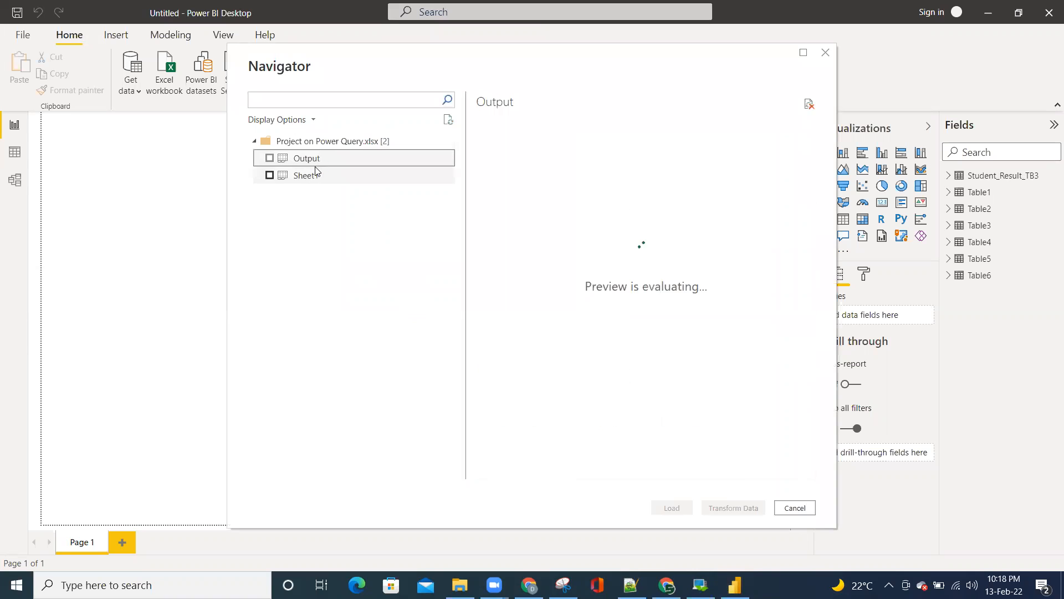
{"action": "left_click", "coordinate": [296, 176]}
{"action": "left_click", "coordinate": [270, 175]}
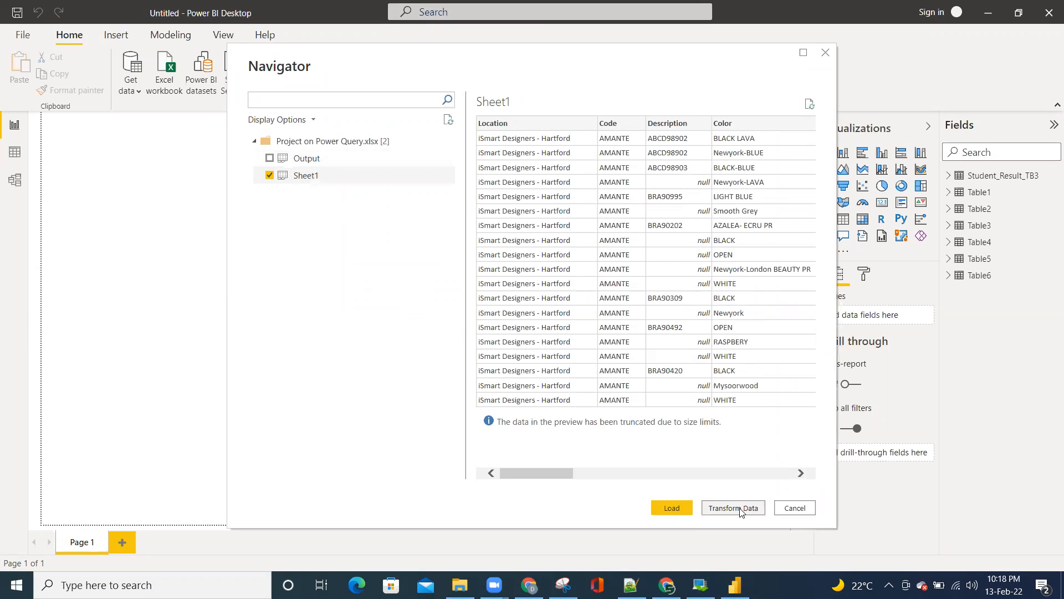
{"action": "left_click", "coordinate": [734, 508]}
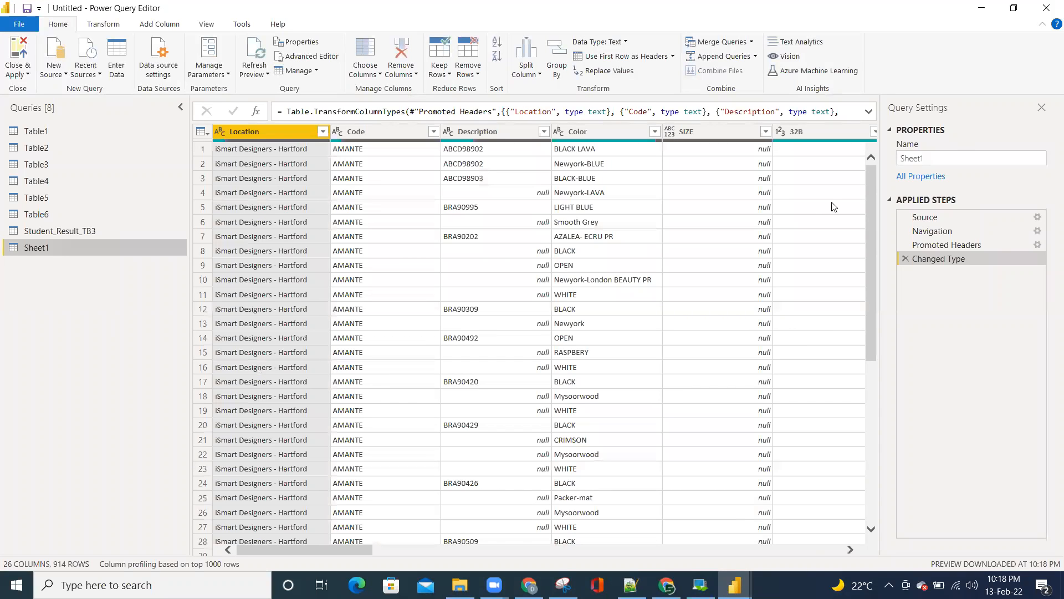
Rename the Sheet1 query as Qry_PowerQuery_Project
{"action": "double_click", "coordinate": [945, 161]}
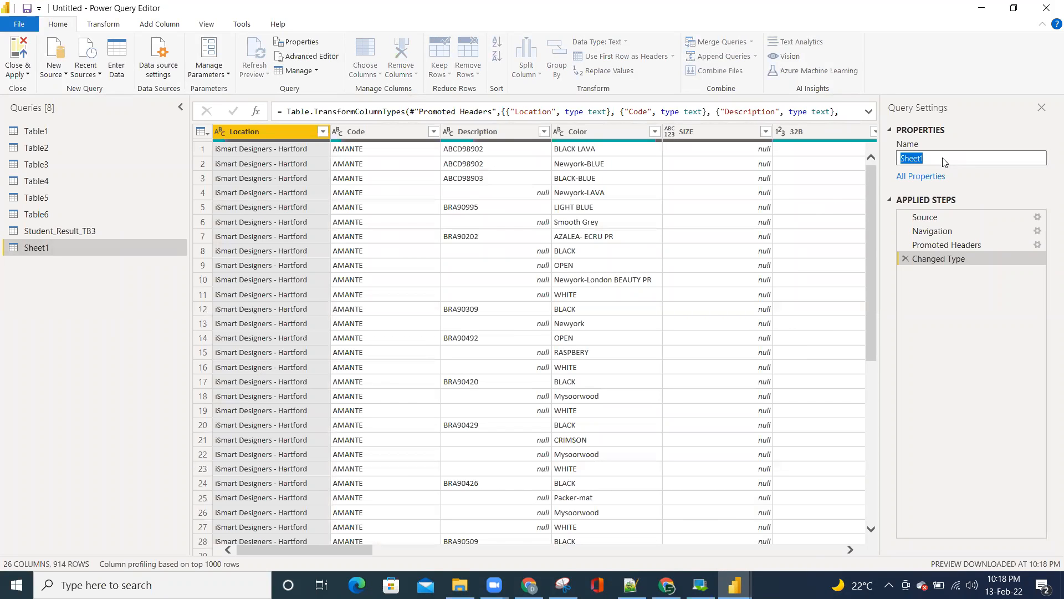
{"action": "type", "text": "Qry_PowerQuery_Project"}
{"action": "key", "text": "Return"}
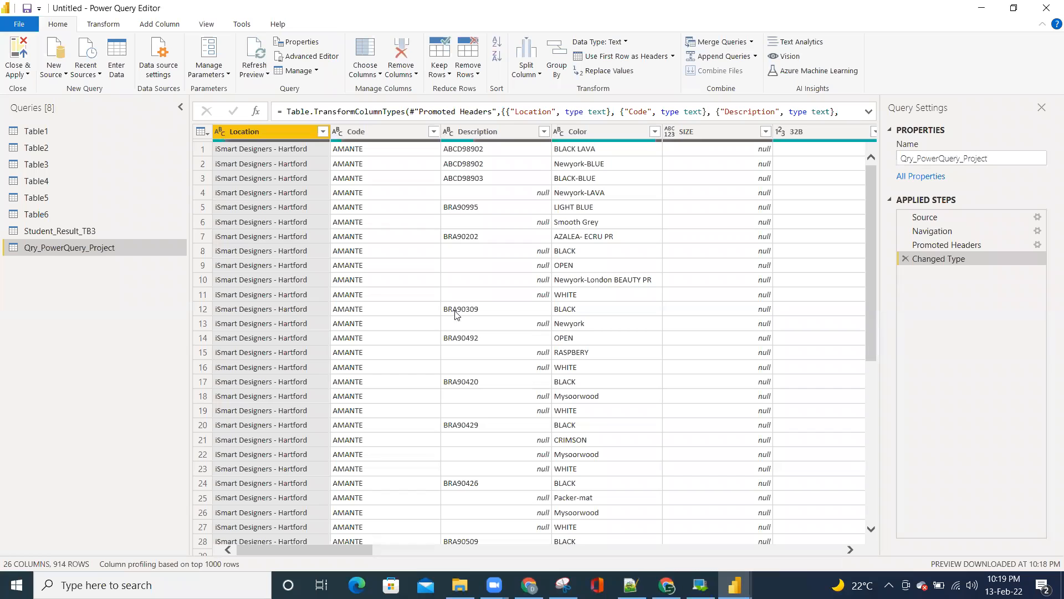
Reopen the Project on Power Query workbook in Excel and clear the repeated Hartford locations in A3:A84 of Sheet1
{"action": "key", "text": "alt+Tab"}
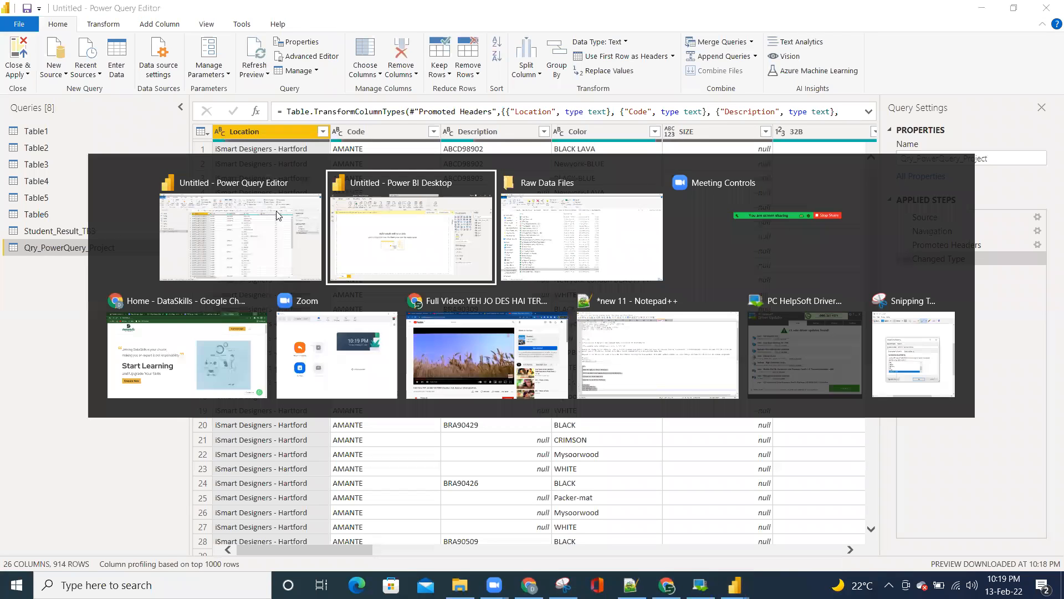
{"action": "key", "text": "alt+Tab"}
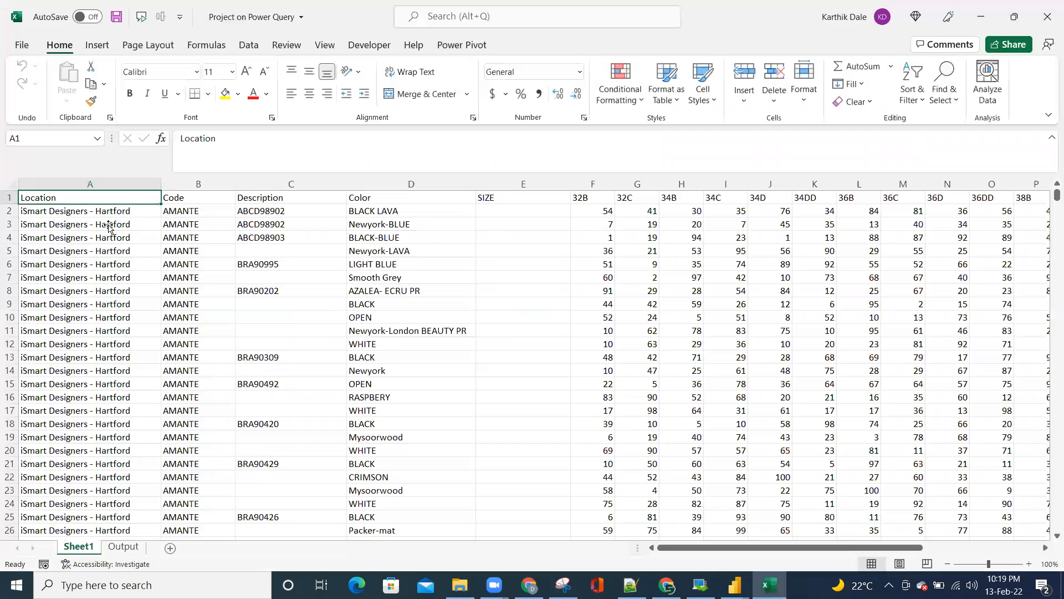
{"action": "left_click", "coordinate": [112, 226]}
{"action": "scroll", "coordinate": [117, 261], "scroll_direction": "down", "scroll_amount": 1}
{"action": "scroll", "coordinate": [117, 260], "scroll_direction": "down", "scroll_amount": 1}
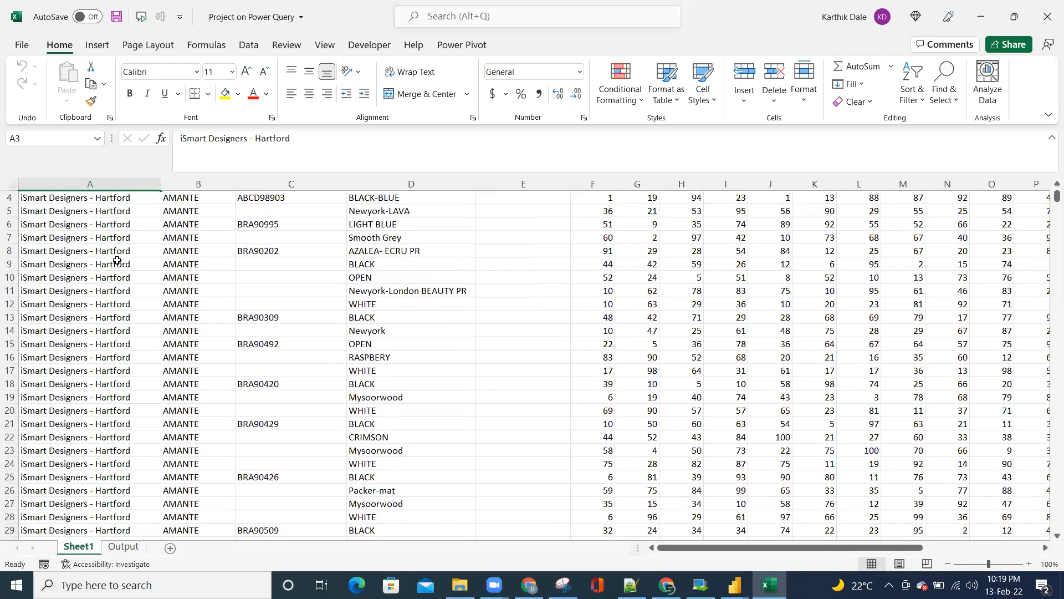
{"action": "key", "text": "ctrl+shift+Down"}
{"action": "key", "text": "shift+Up"}
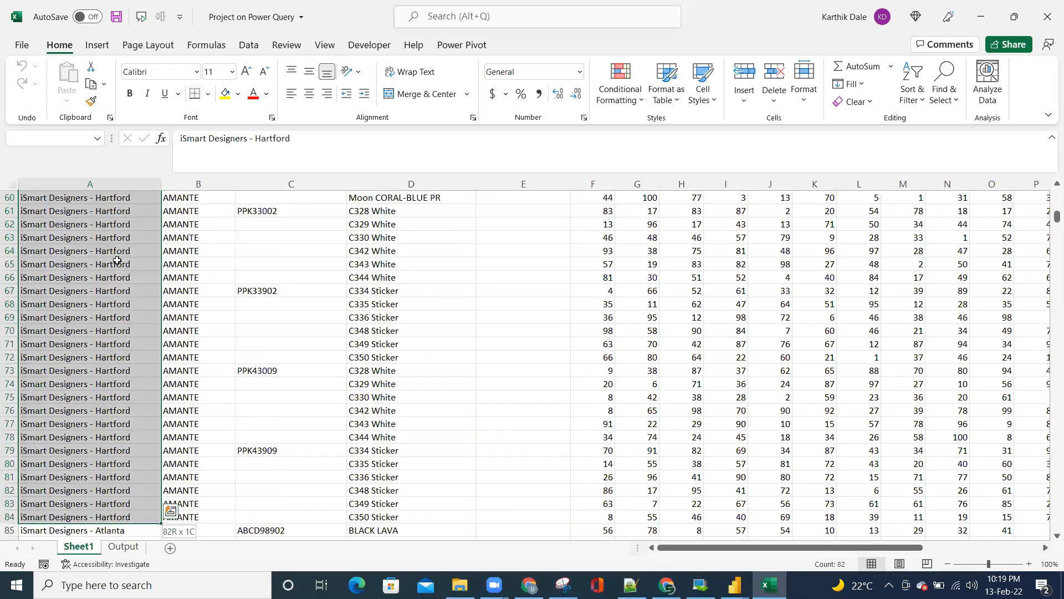
{"action": "key", "text": "Delete"}
{"action": "key", "text": "Right"}
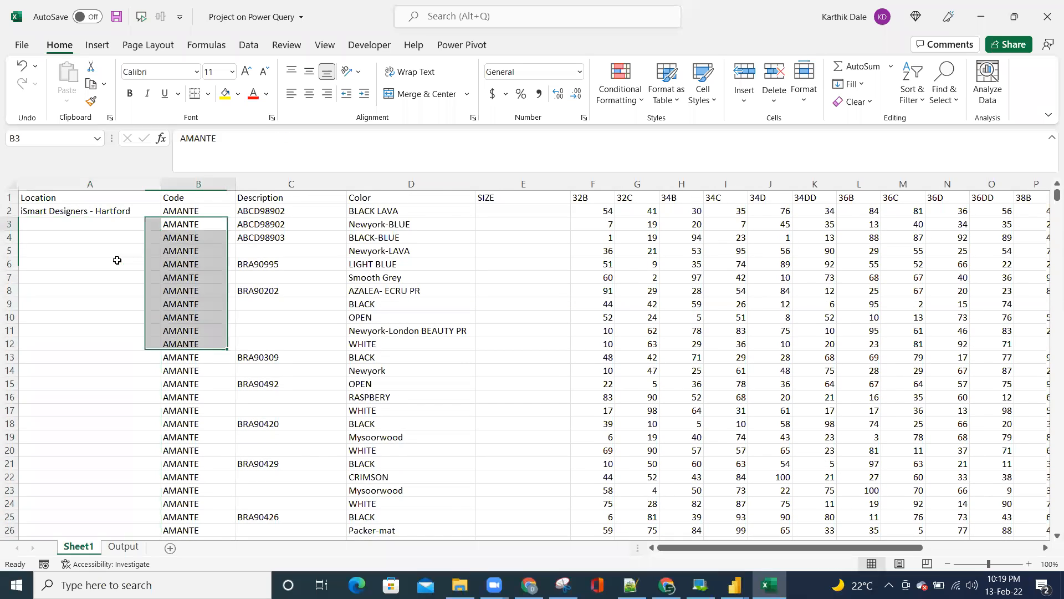
Clear the repeated AMANTE codes in B3:B84 of Sheet1 and return to cell A1
{"action": "key", "text": "Left"}
{"action": "key", "text": "ctrl+Down"}
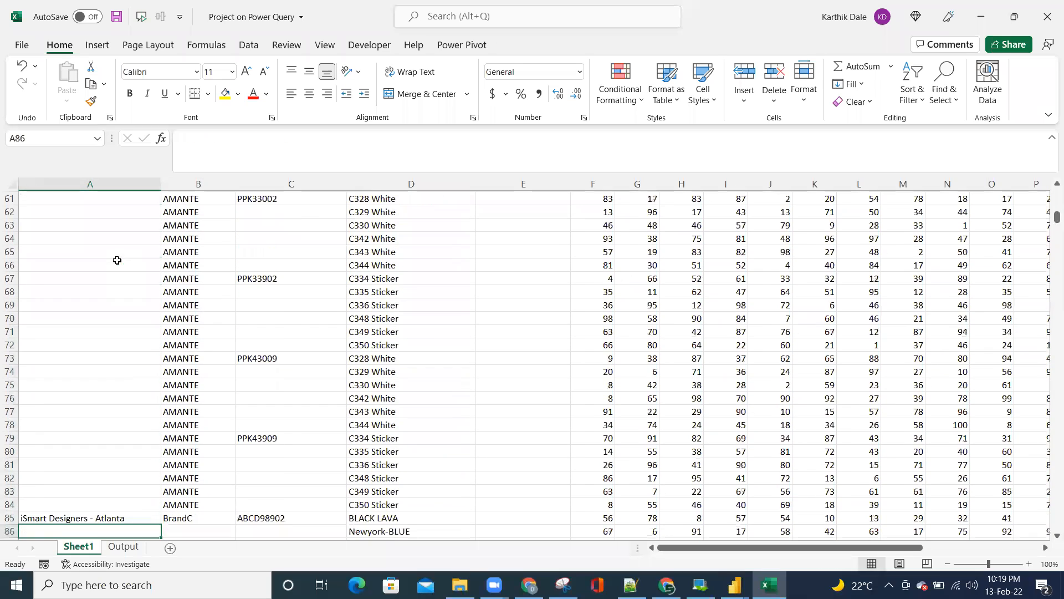
{"action": "key", "text": "Right"}
{"action": "key", "text": "Up"}
{"action": "key", "text": "ctrl+shift+Up"}
{"action": "key", "text": "shift+Down"}
{"action": "key", "text": "shift+Down"}
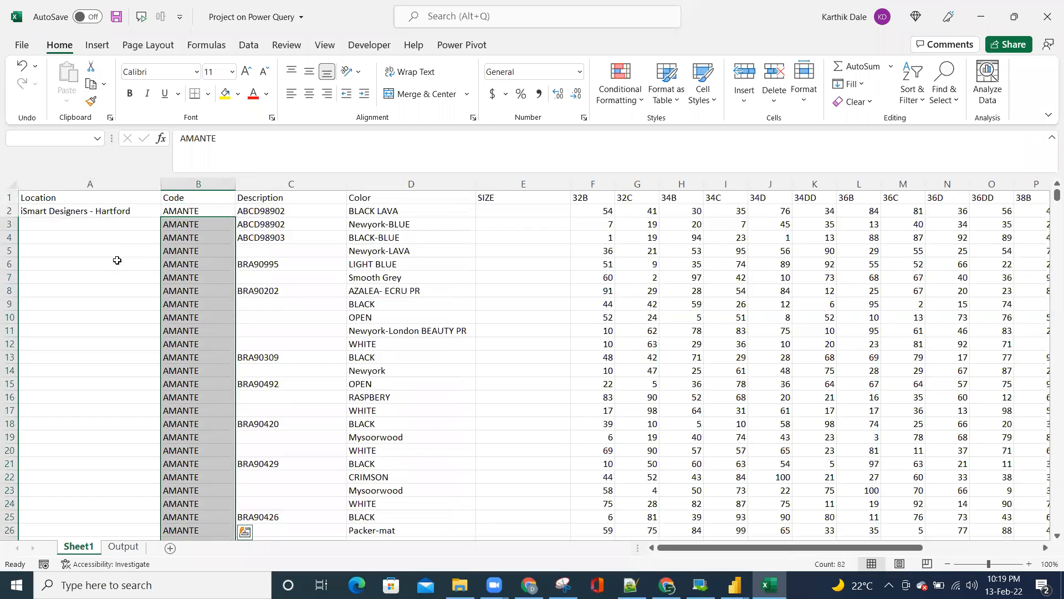
{"action": "key", "text": "Delete"}
{"action": "key", "text": "ctrl+Up"}
{"action": "key", "text": "ctrl+Up"}
{"action": "key", "text": "Left"}
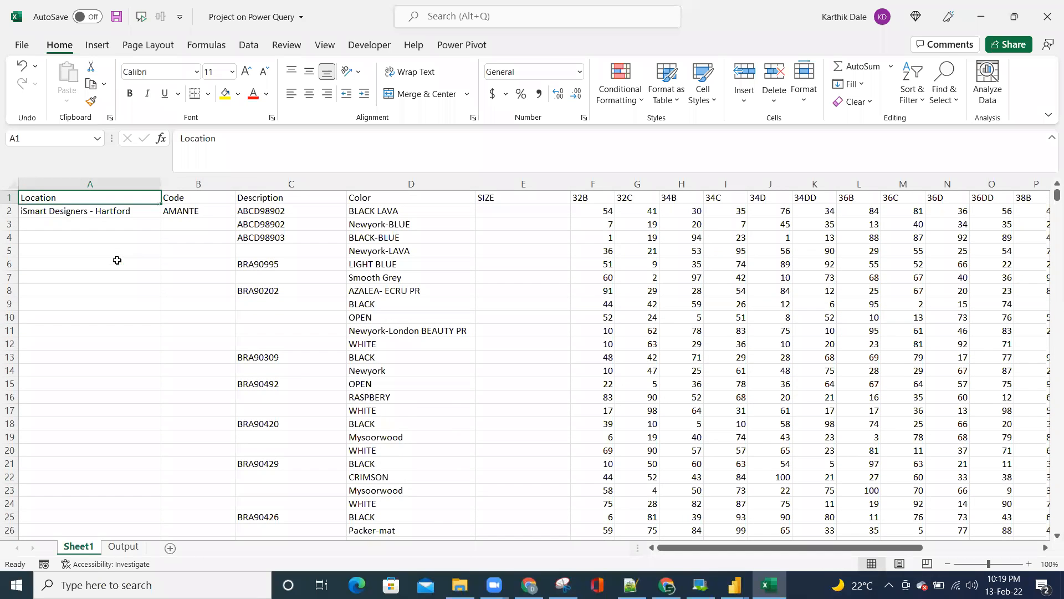
Save and close the workbook, and refresh the Qry_PowerQuery_Project preview in the Power Query Editor
{"action": "left_click", "coordinate": [1048, 17]}
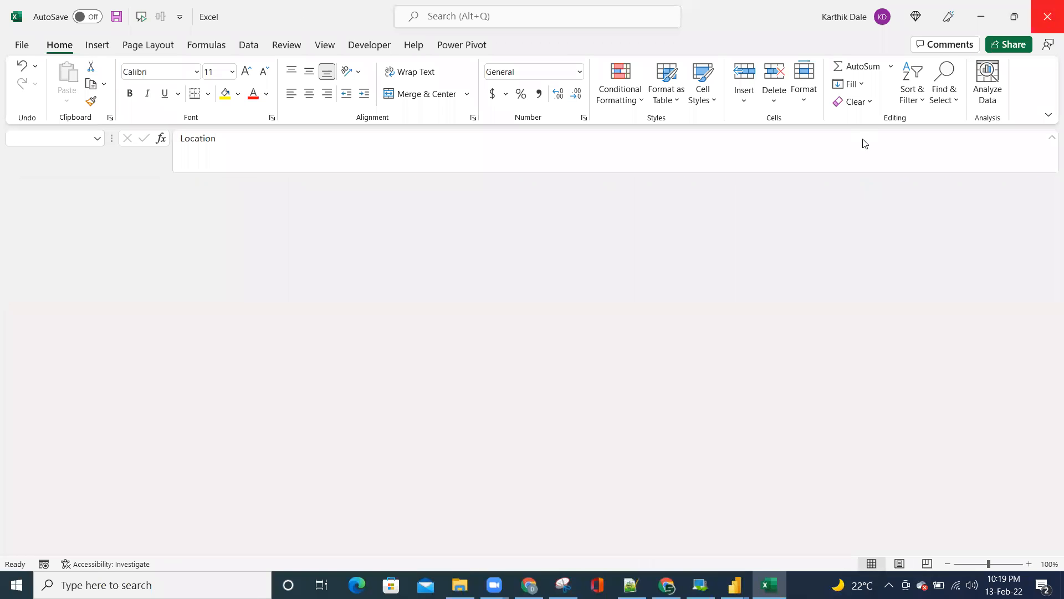
{"action": "left_click", "coordinate": [734, 585]}
{"action": "left_click", "coordinate": [810, 544]}
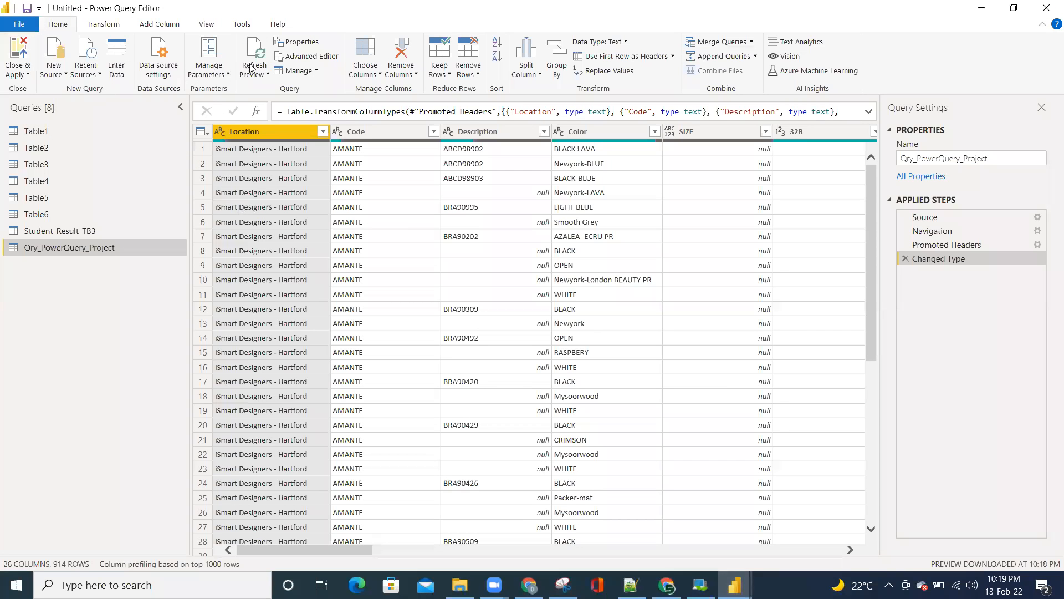
{"action": "left_click", "coordinate": [255, 54]}
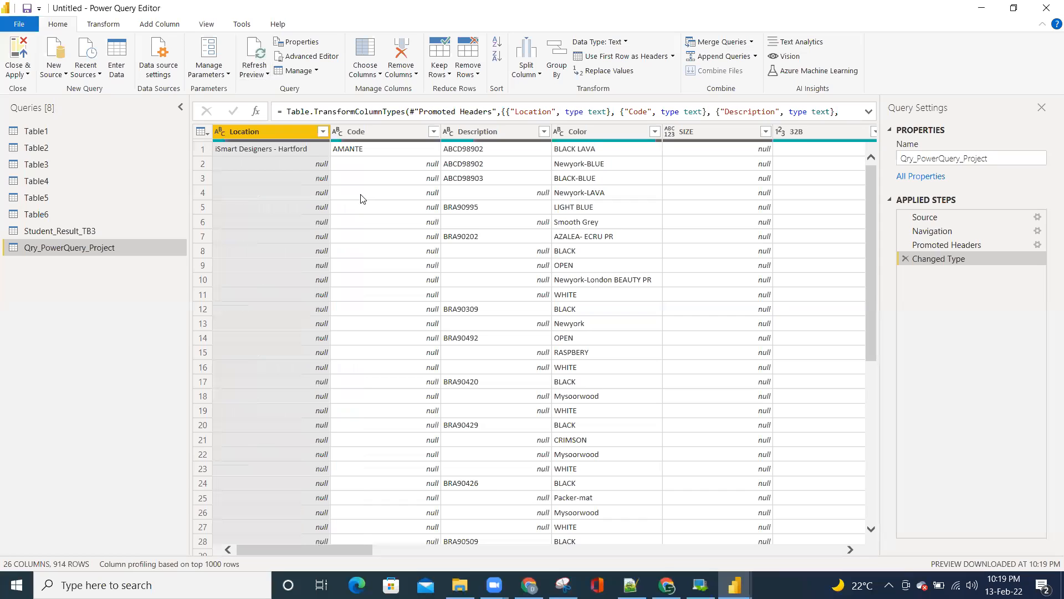
Examine the Location column's filled and null cells from row 1 down to the Atlanta entry in row 84
{"action": "left_click", "coordinate": [265, 179]}
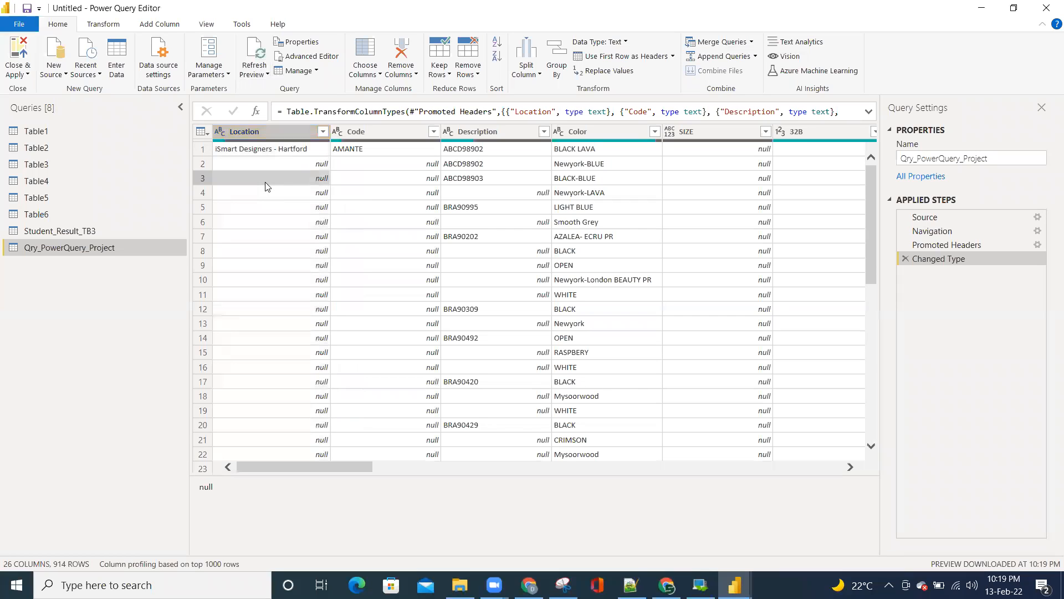
{"action": "left_click", "coordinate": [270, 150]}
{"action": "left_click", "coordinate": [281, 214]}
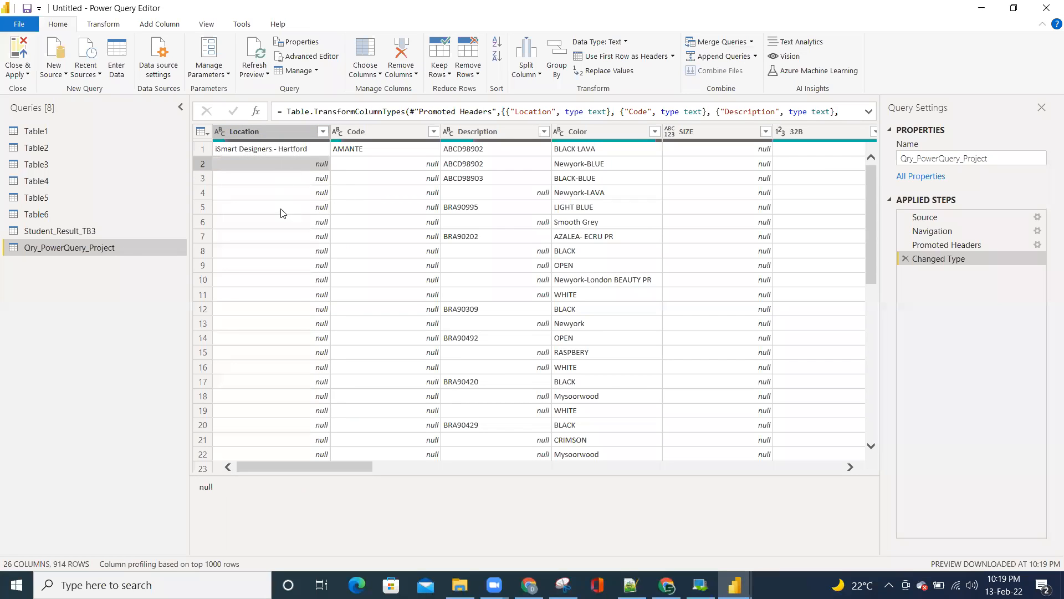
{"action": "scroll", "coordinate": [281, 214], "scroll_direction": "down", "scroll_amount": 10}
{"action": "scroll", "coordinate": [281, 213], "scroll_direction": "down", "scroll_amount": 9}
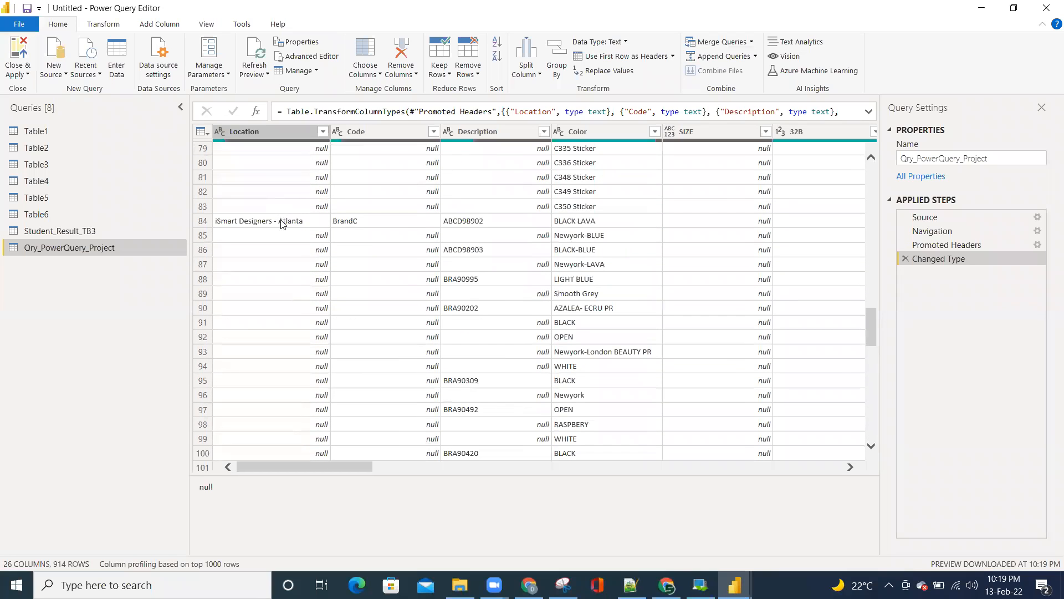
{"action": "left_click", "coordinate": [281, 226]}
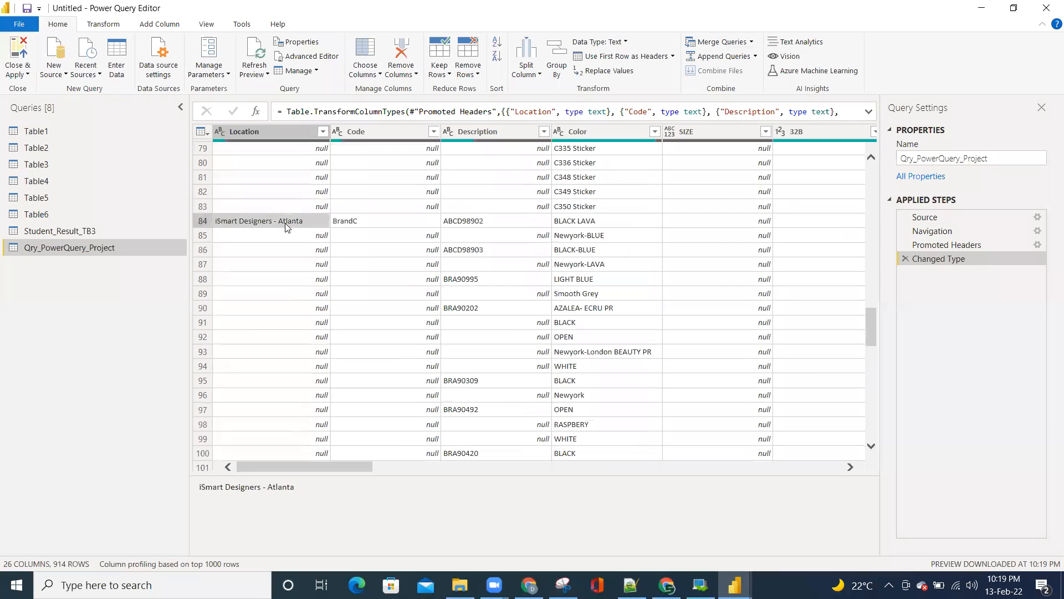
Fill the Location and Code columns down together over their null cells
{"action": "scroll", "coordinate": [290, 249], "scroll_direction": "down", "scroll_amount": 7}
{"action": "scroll", "coordinate": [289, 252], "scroll_direction": "down", "scroll_amount": 12}
{"action": "scroll", "coordinate": [286, 282], "scroll_direction": "down", "scroll_amount": 11}
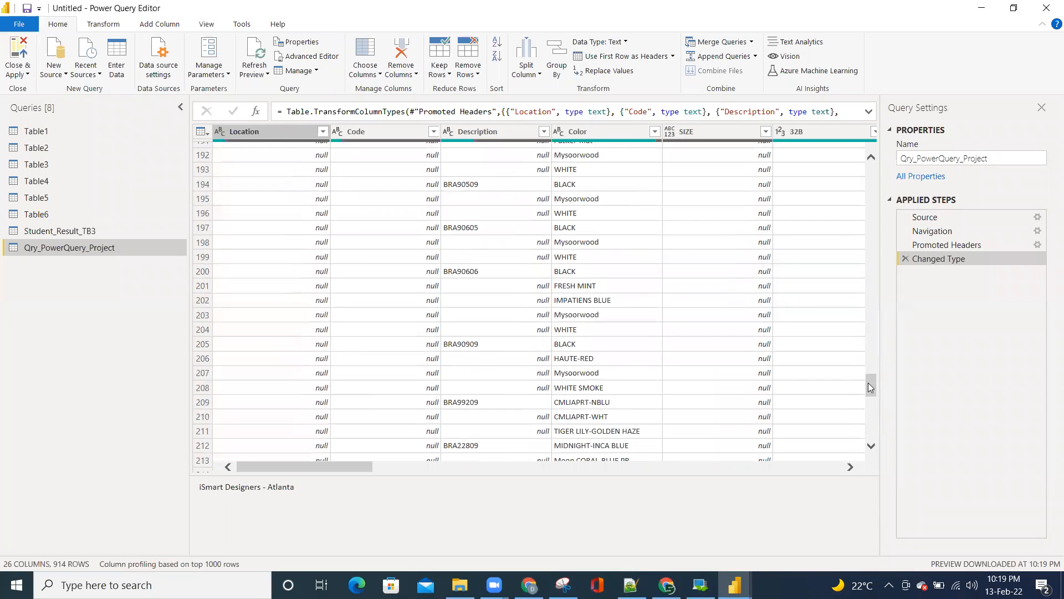
{"action": "left_click_drag", "start_coordinate": [870, 387], "coordinate": [870, 166]}
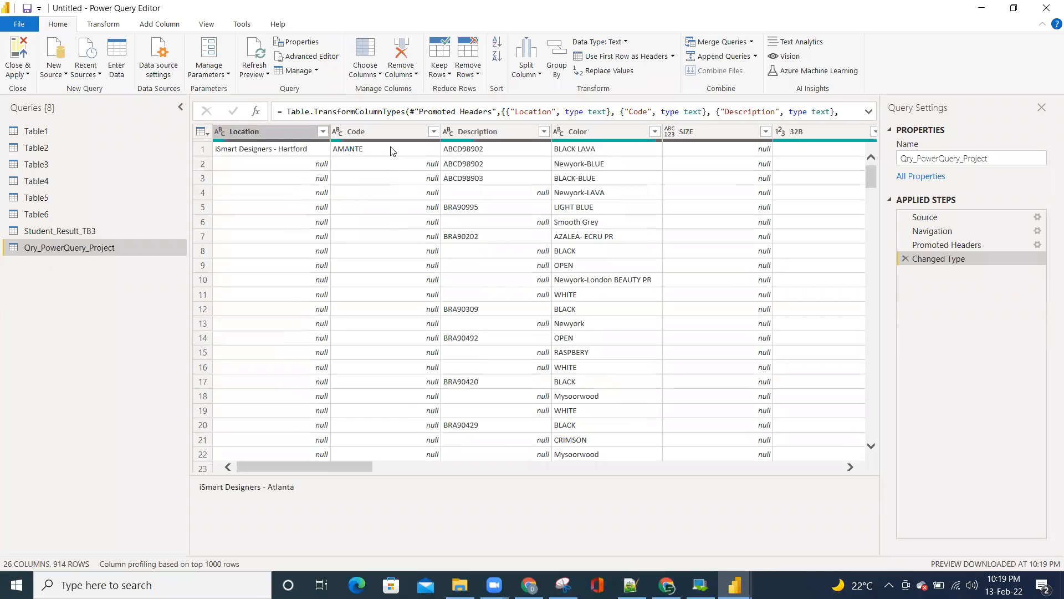
{"action": "left_click", "coordinate": [276, 130]}
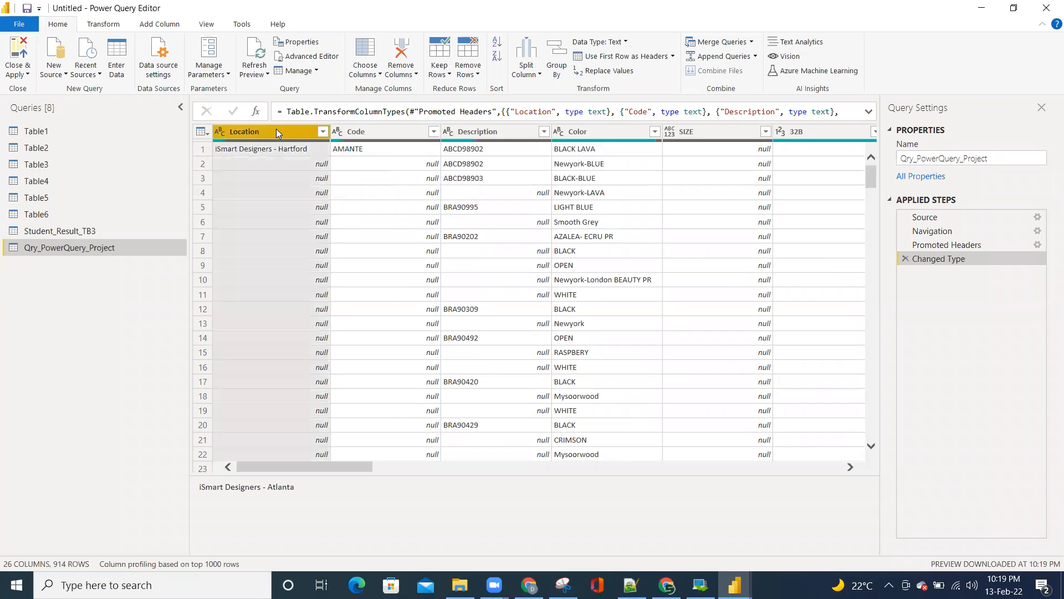
{"action": "left_click", "coordinate": [374, 135], "text": "ctrl"}
{"action": "right_click", "coordinate": [375, 134]}
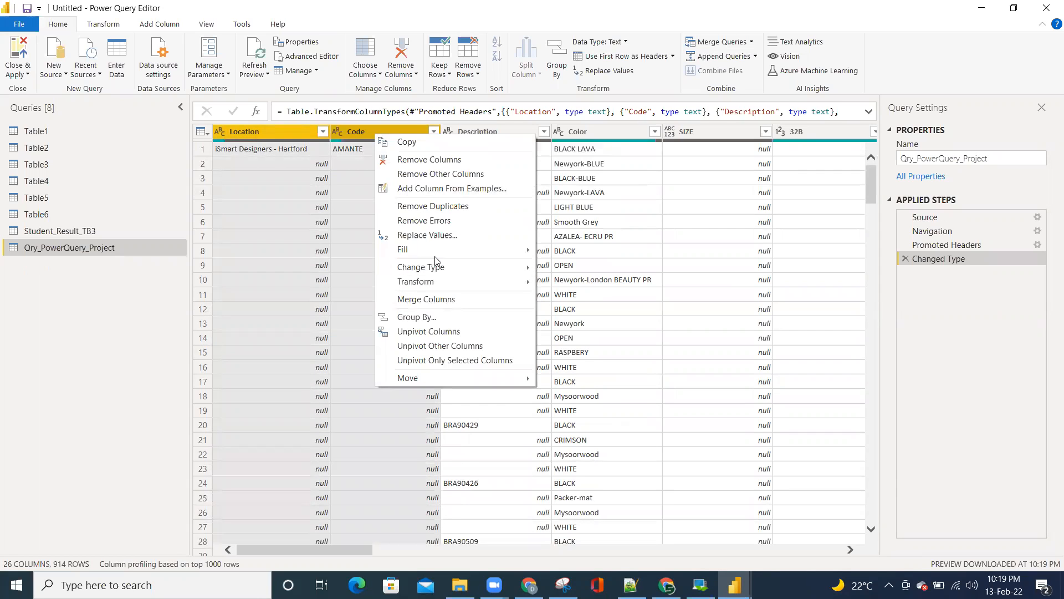
{"action": "mouse_move", "coordinate": [525, 254]}
{"action": "left_click", "coordinate": [412, 253]}
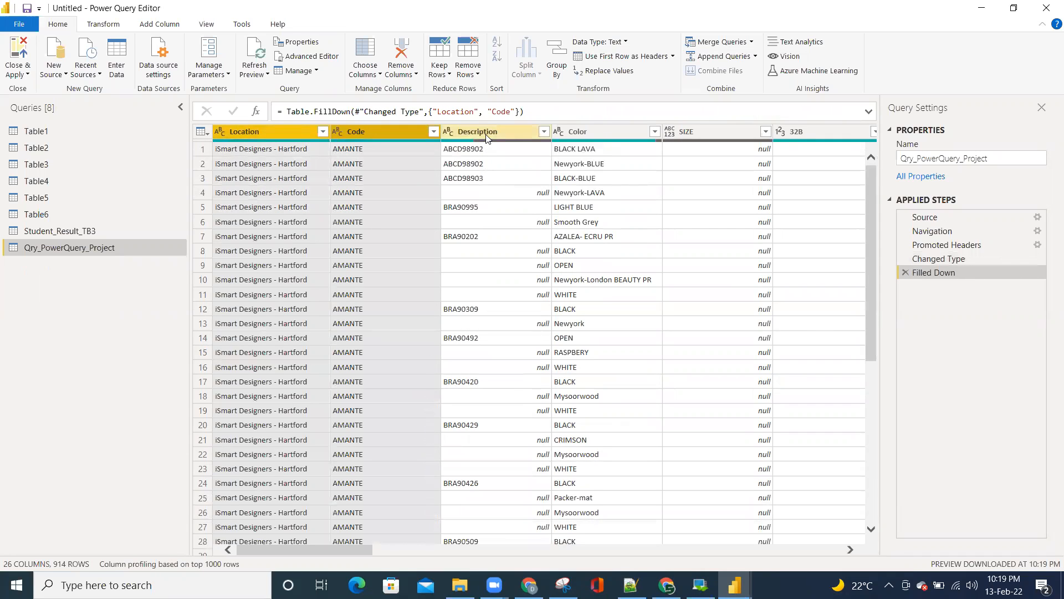
Examine the filled and null Description cells and the matching Color values in rows 3 to 10
{"action": "left_click", "coordinate": [494, 182]}
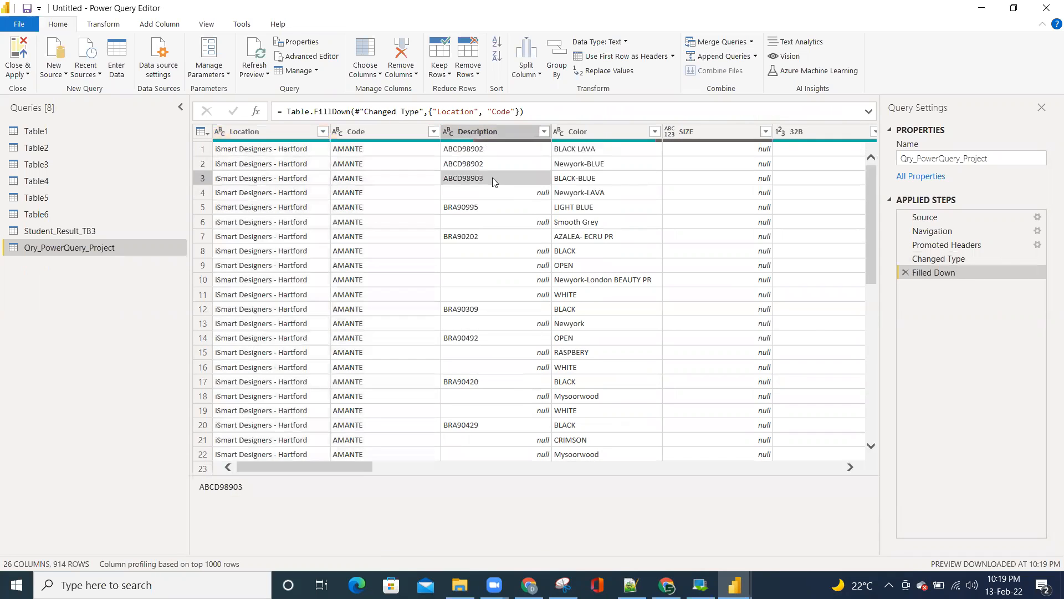
{"action": "left_click", "coordinate": [504, 194]}
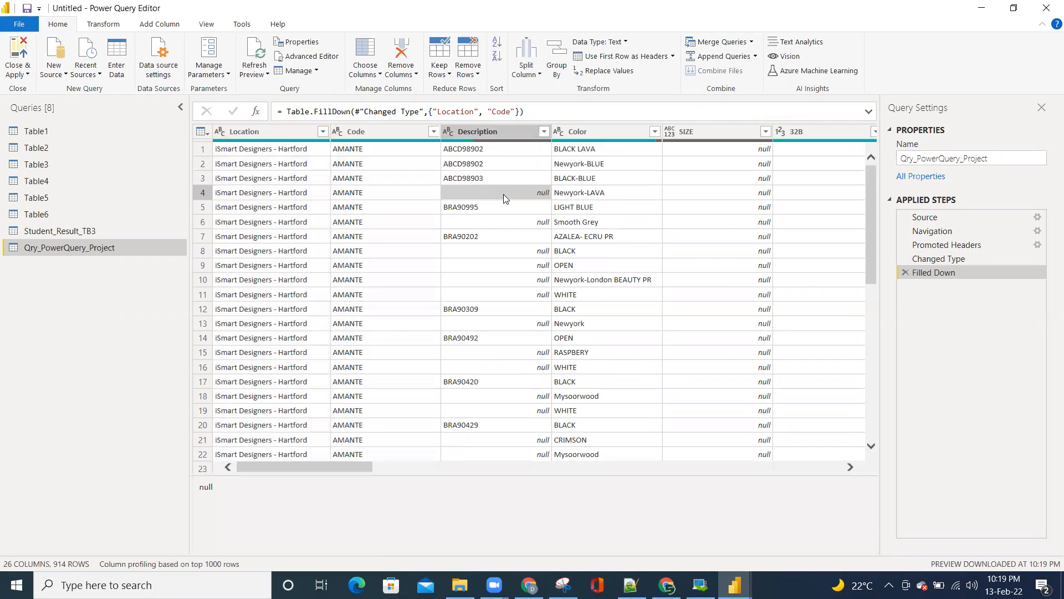
{"action": "left_click", "coordinate": [489, 206]}
{"action": "left_click", "coordinate": [483, 222]}
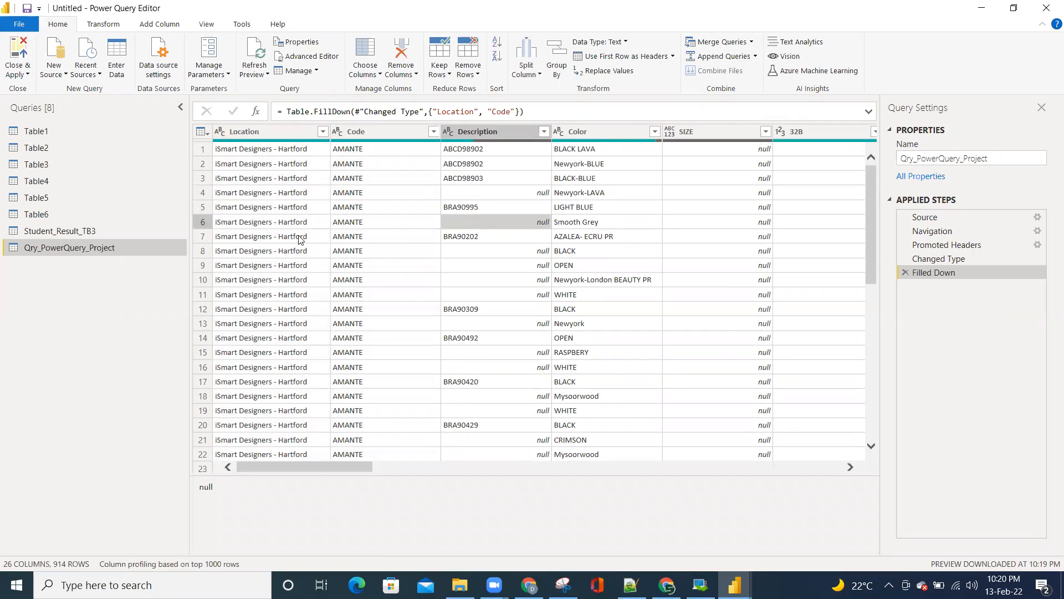
{"action": "left_click", "coordinate": [469, 238]}
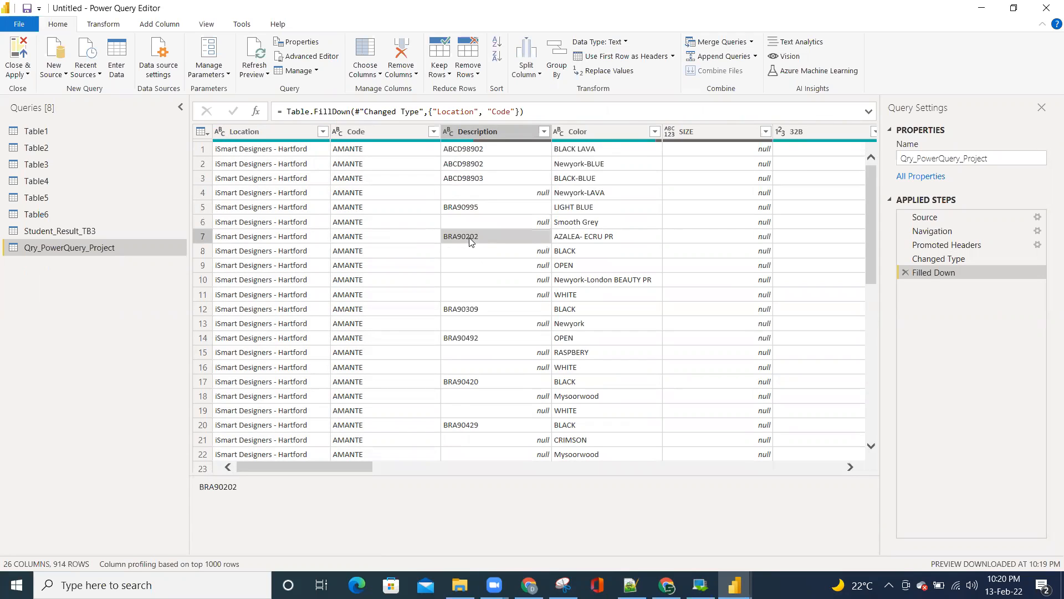
{"action": "left_click", "coordinate": [577, 241]}
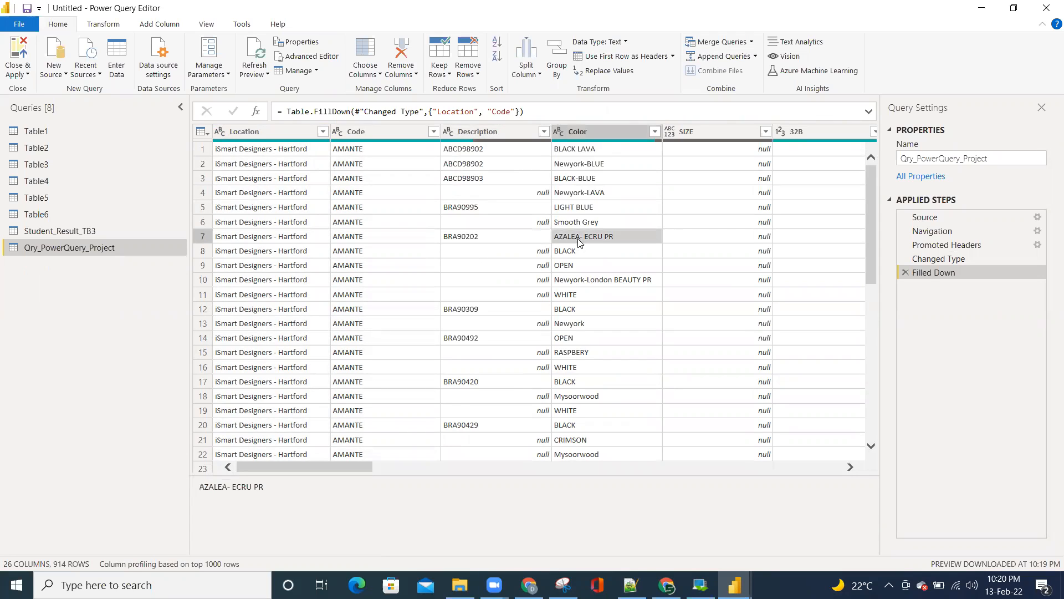
{"action": "left_click", "coordinate": [573, 251]}
{"action": "left_click", "coordinate": [581, 266]}
{"action": "left_click", "coordinate": [591, 276]}
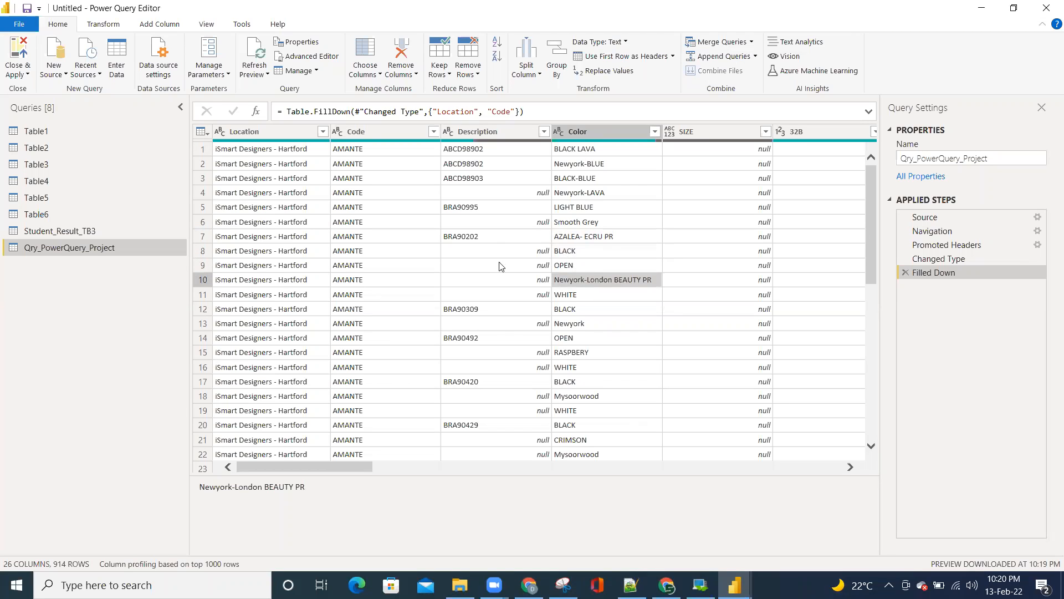
{"action": "left_click", "coordinate": [483, 237]}
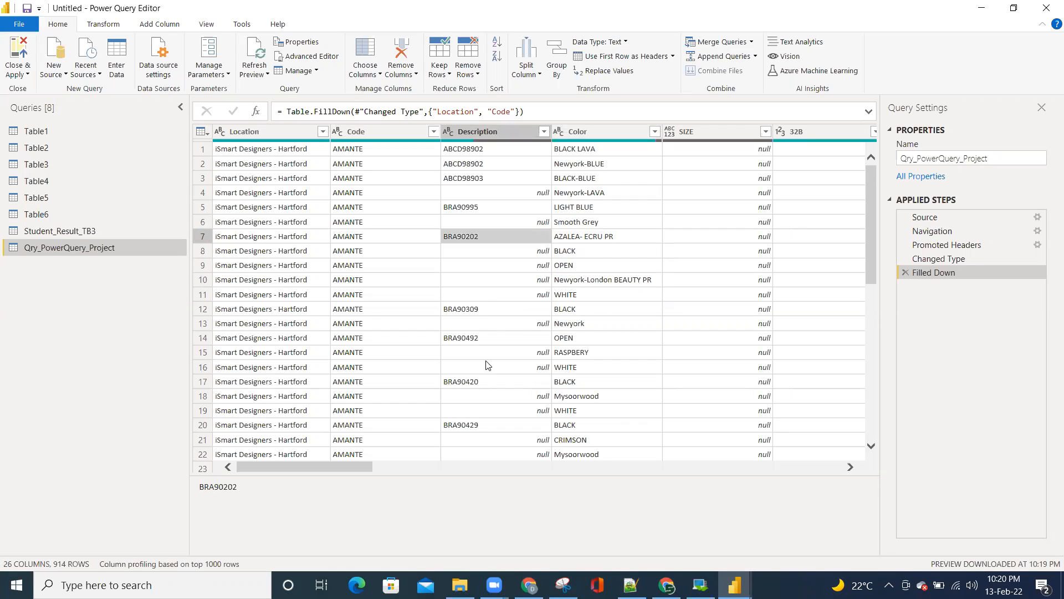
Fill the Description column down over its null cells
{"action": "left_click", "coordinate": [489, 131]}
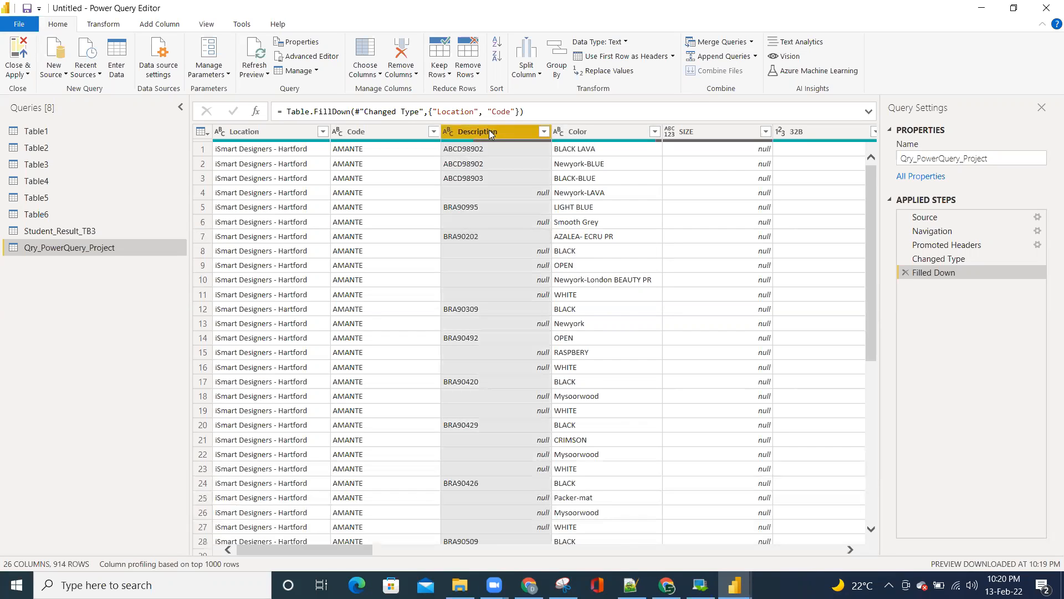
{"action": "right_click", "coordinate": [489, 132]}
{"action": "mouse_move", "coordinate": [546, 342]}
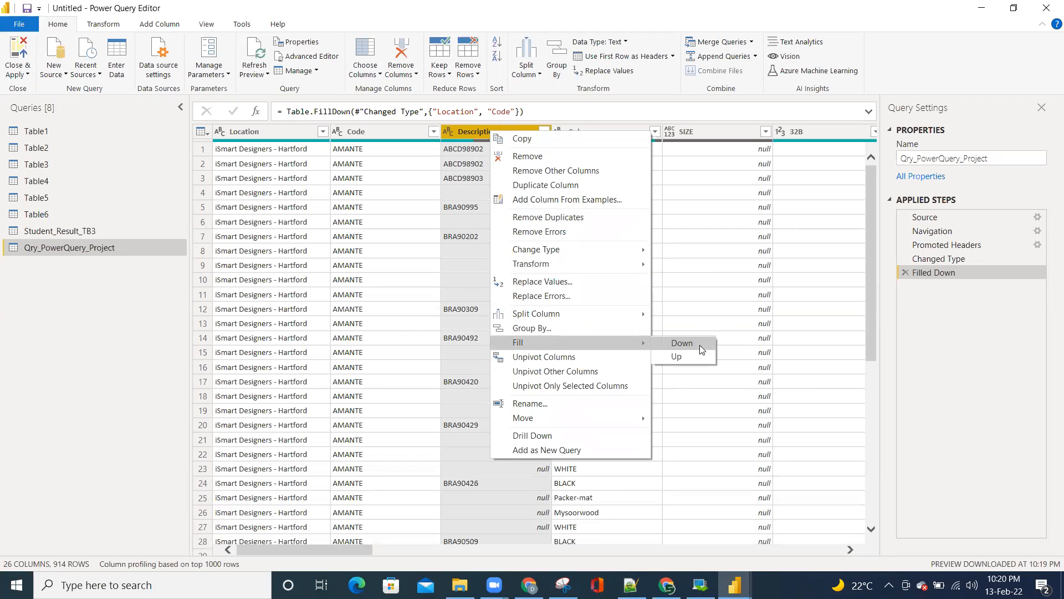
{"action": "left_click", "coordinate": [691, 345]}
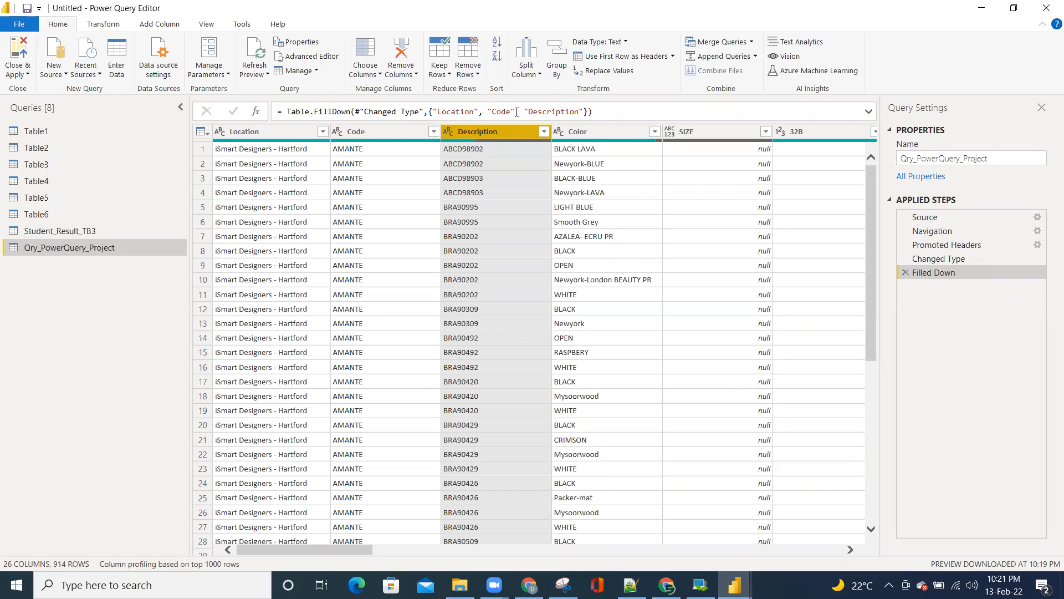
Remove "Description" from the column list in the Table.FillDown formula and apply the edit
{"action": "left_click_drag", "start_coordinate": [516, 111], "coordinate": [584, 113]}
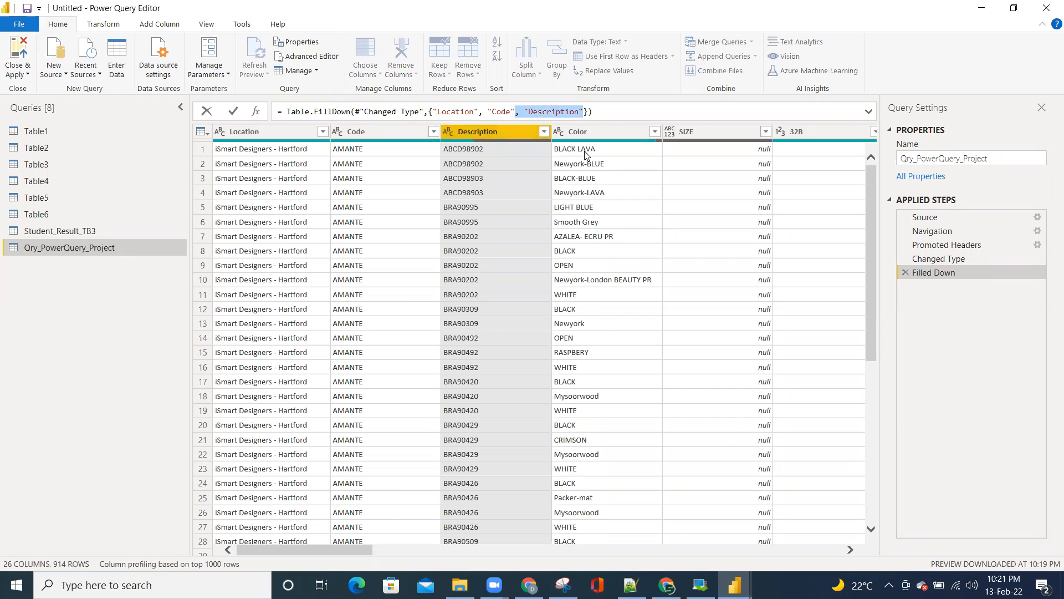
{"action": "key", "text": "Delete"}
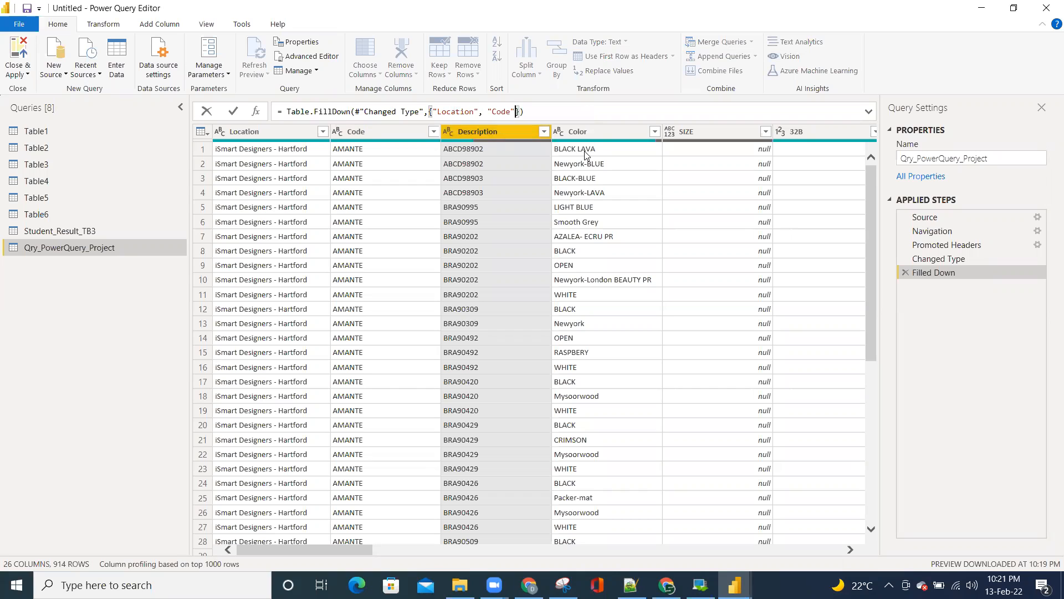
{"action": "left_click", "coordinate": [232, 112]}
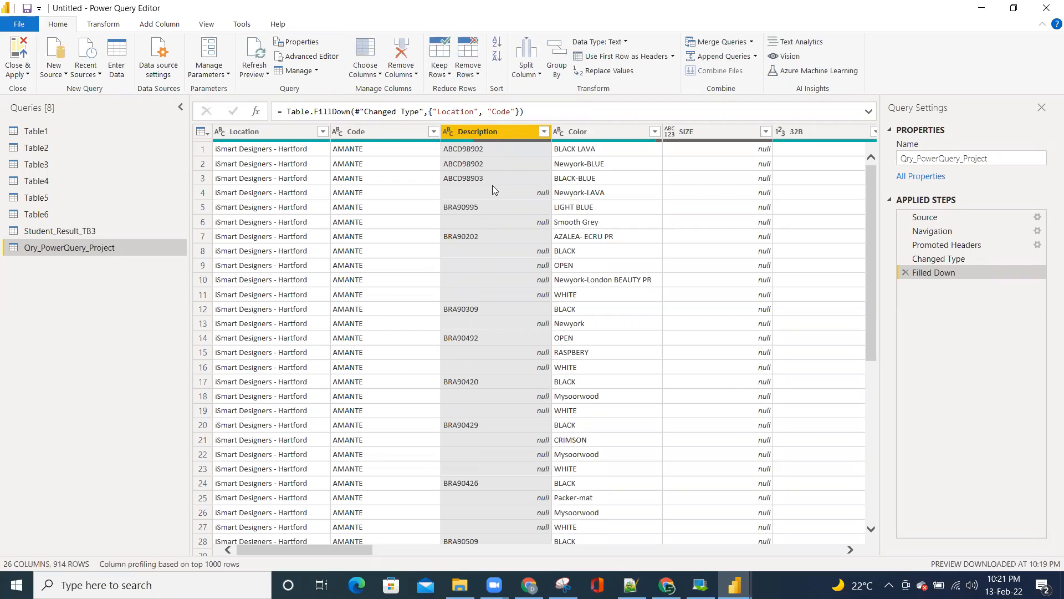
Add "Description" after "Code" in the Table.FillDown formula's column list and apply the edit
{"action": "left_click", "coordinate": [523, 112]}
{"action": "type", "text": ",\"D"}
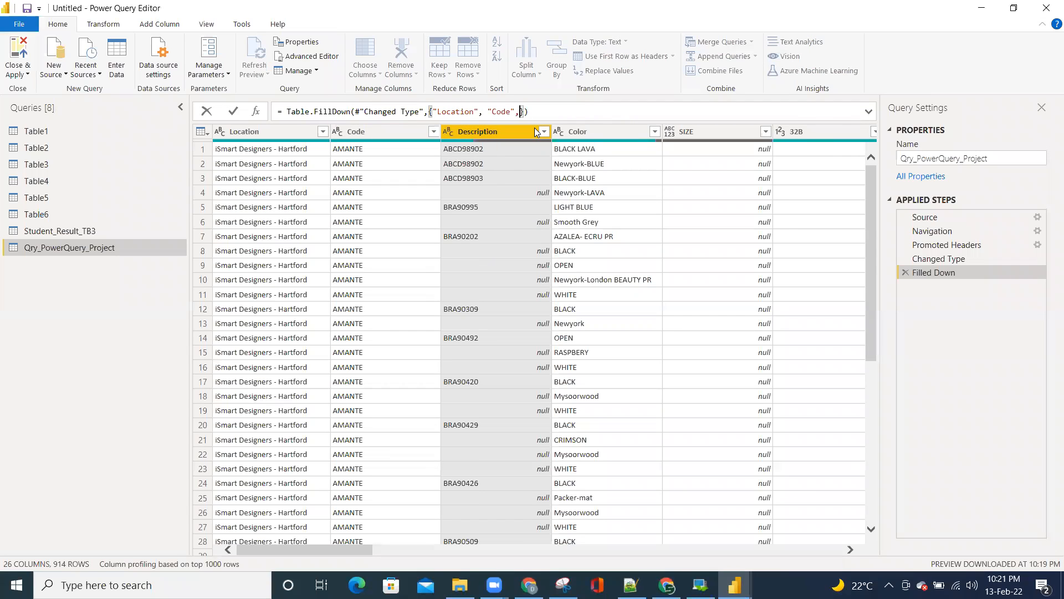
{"action": "type", "text": "escri"}
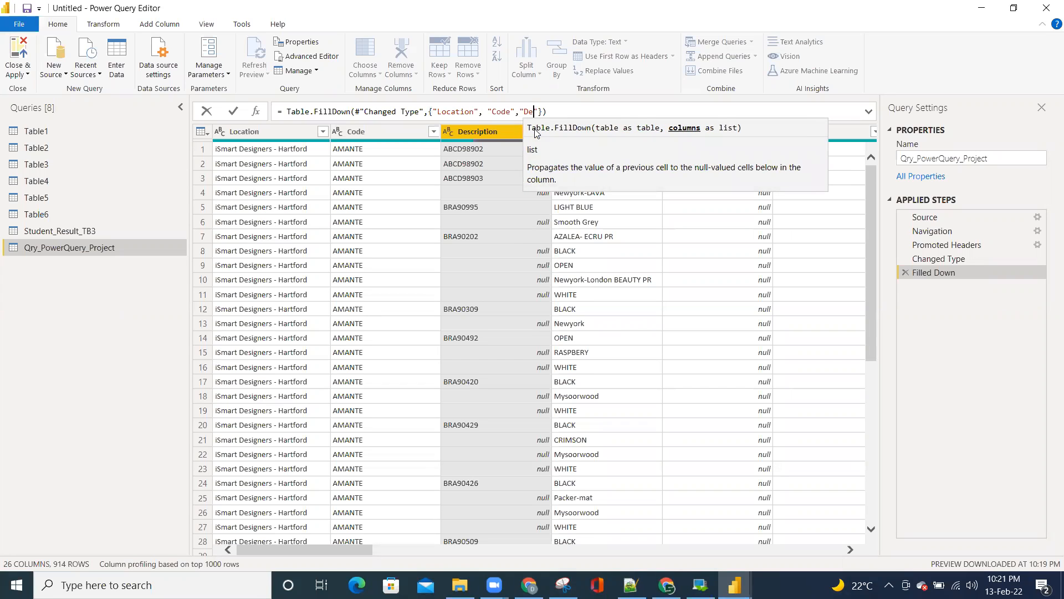
{"action": "type", "text": "ption"}
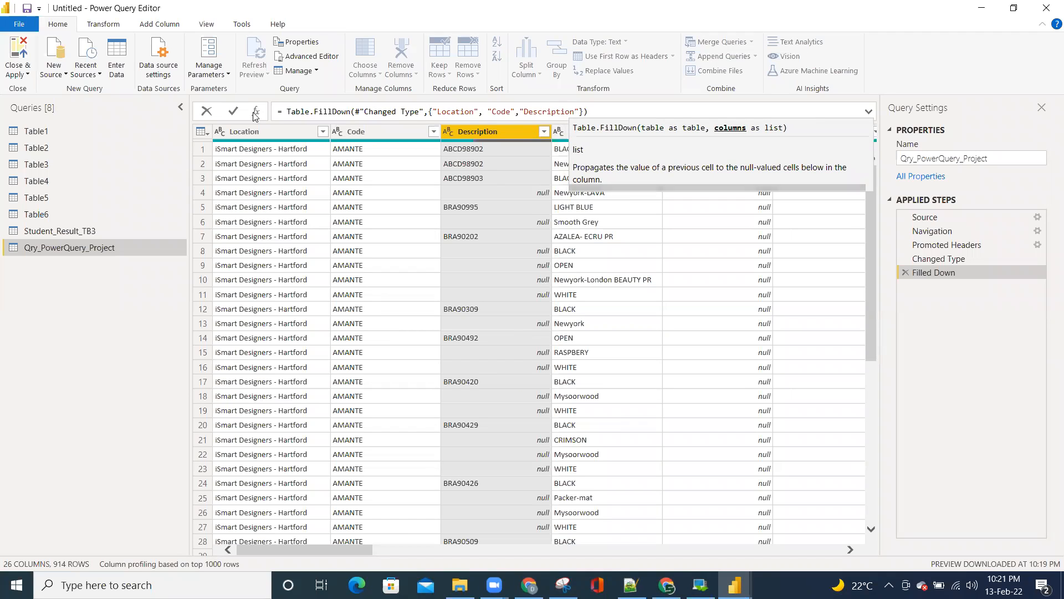
{"action": "left_click", "coordinate": [232, 111]}
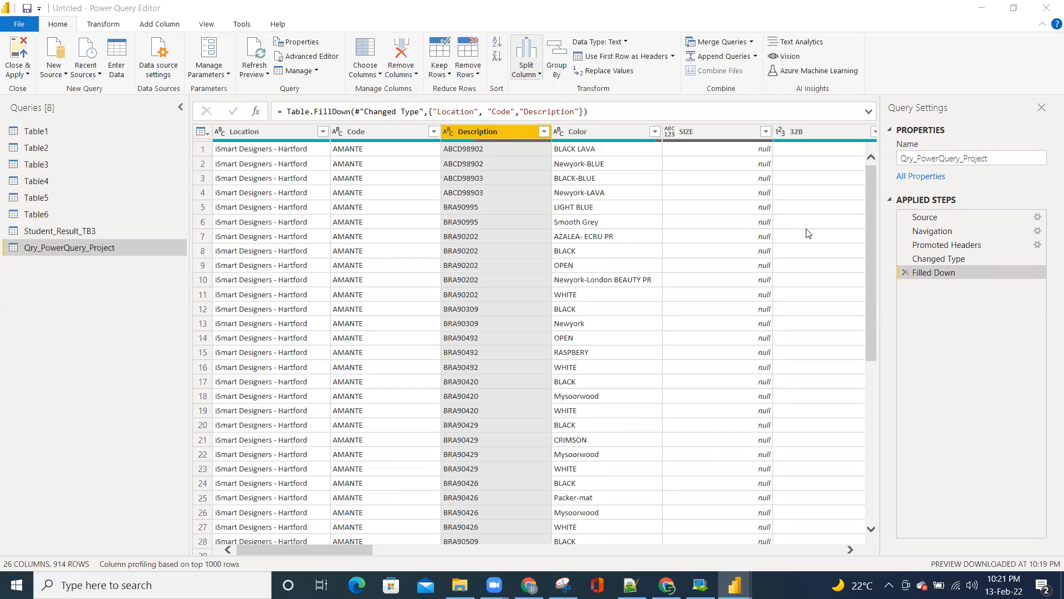
Delete the Filled Down step and fill the Location, Code and Description columns down together in one operation
{"action": "left_click_drag", "start_coordinate": [948, 259], "coordinate": [905, 276]}
{"action": "left_click", "coordinate": [906, 273]}
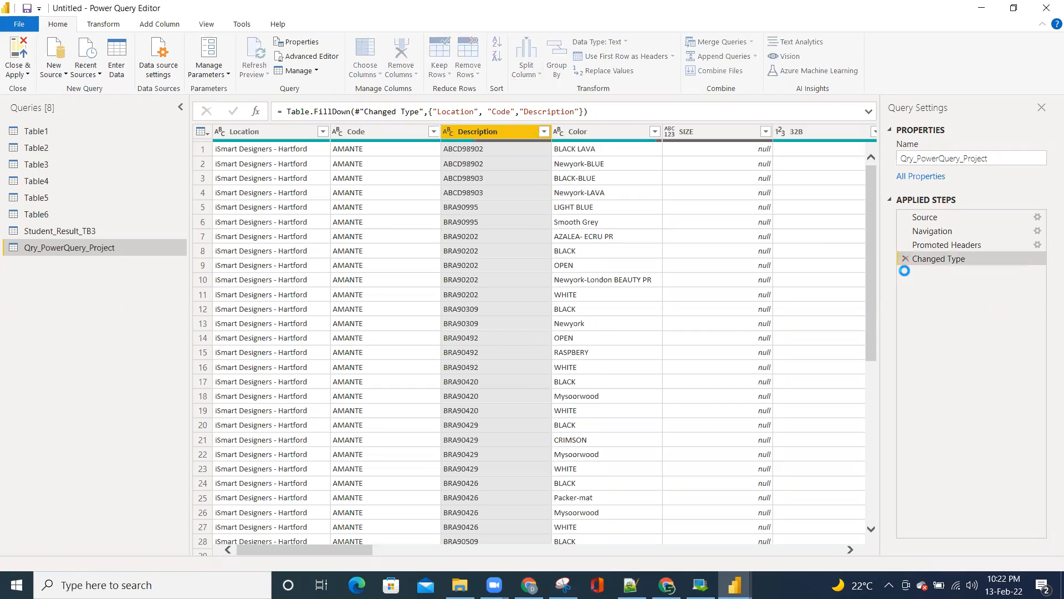
{"action": "left_click", "coordinate": [265, 133]}
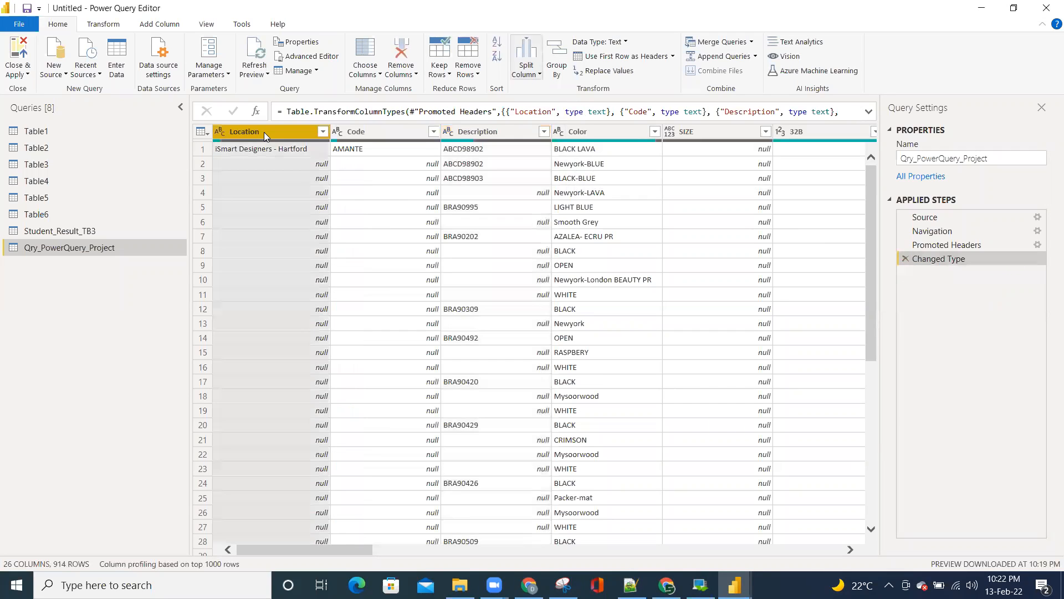
{"action": "left_click", "coordinate": [496, 131], "text": "shift"}
{"action": "right_click", "coordinate": [497, 131]}
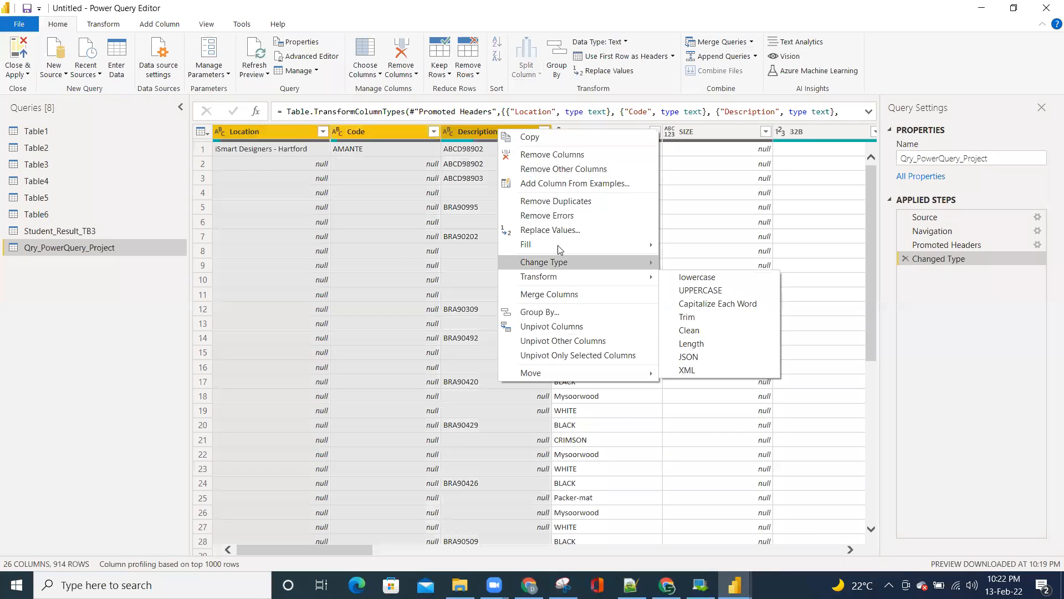
{"action": "mouse_move", "coordinate": [560, 244]}
{"action": "left_click", "coordinate": [675, 243]}
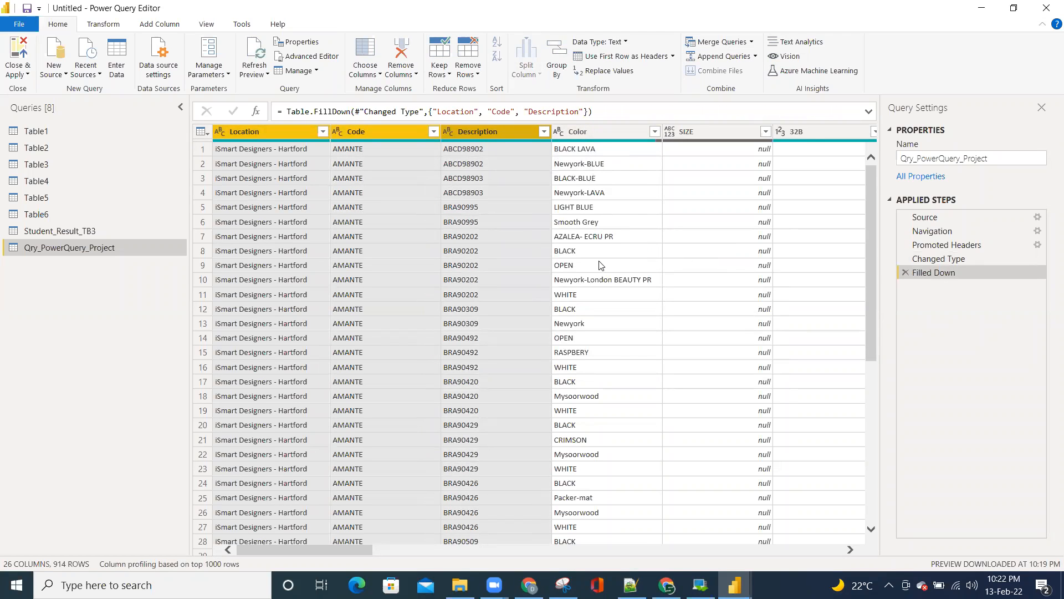
Check the SIZE column's filter values and remove the column from the query
{"action": "left_click_drag", "start_coordinate": [346, 552], "coordinate": [429, 545]}
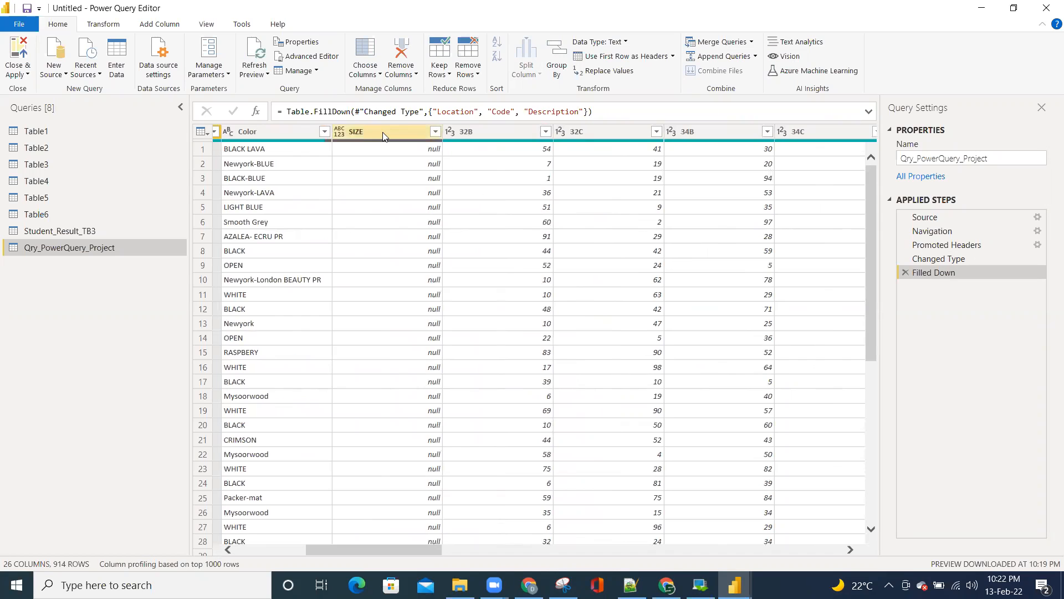
{"action": "left_click", "coordinate": [435, 131]}
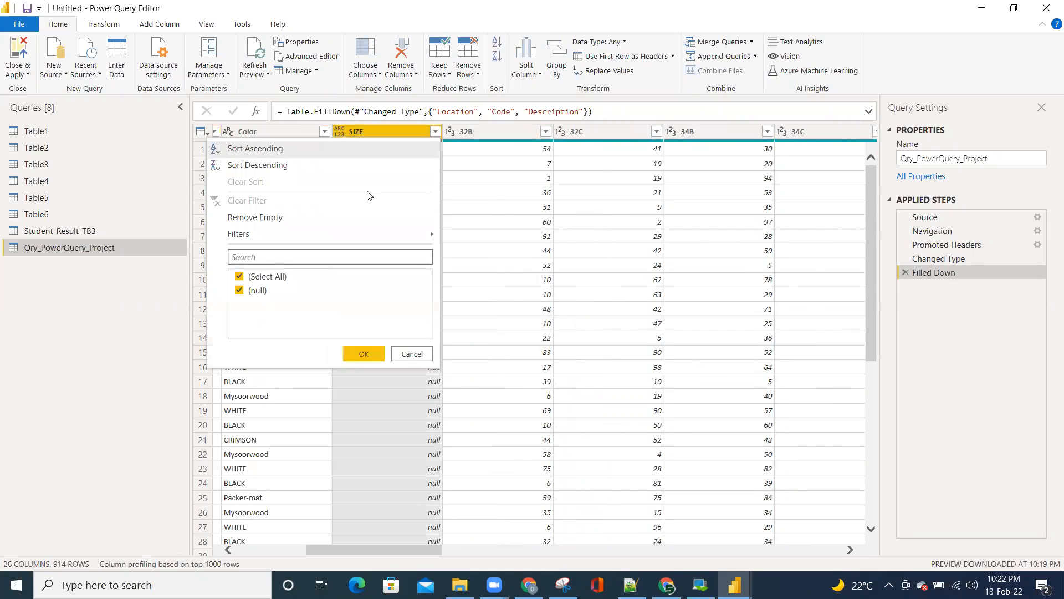
{"action": "left_click", "coordinate": [381, 134]}
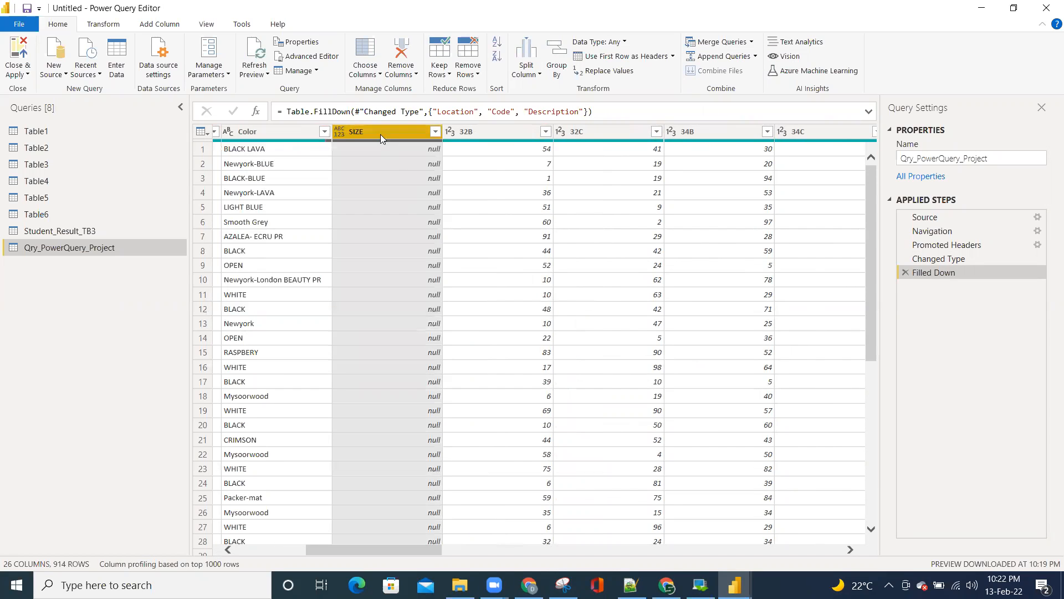
{"action": "right_click", "coordinate": [380, 134]}
{"action": "left_click", "coordinate": [412, 160]}
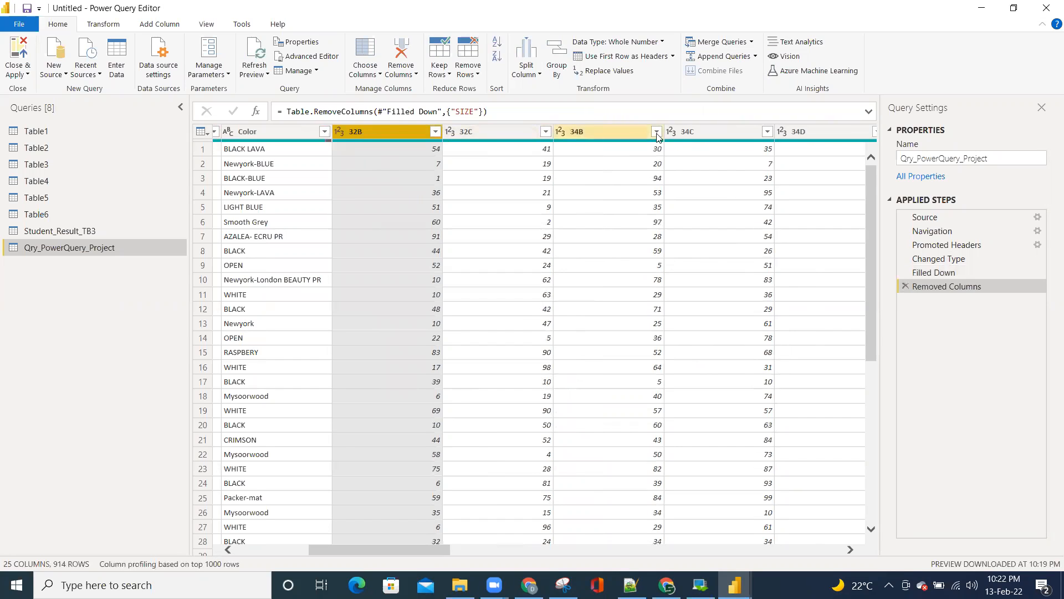
Remove the Total column at the end of the table
{"action": "left_click_drag", "start_coordinate": [362, 548], "coordinate": [796, 540]}
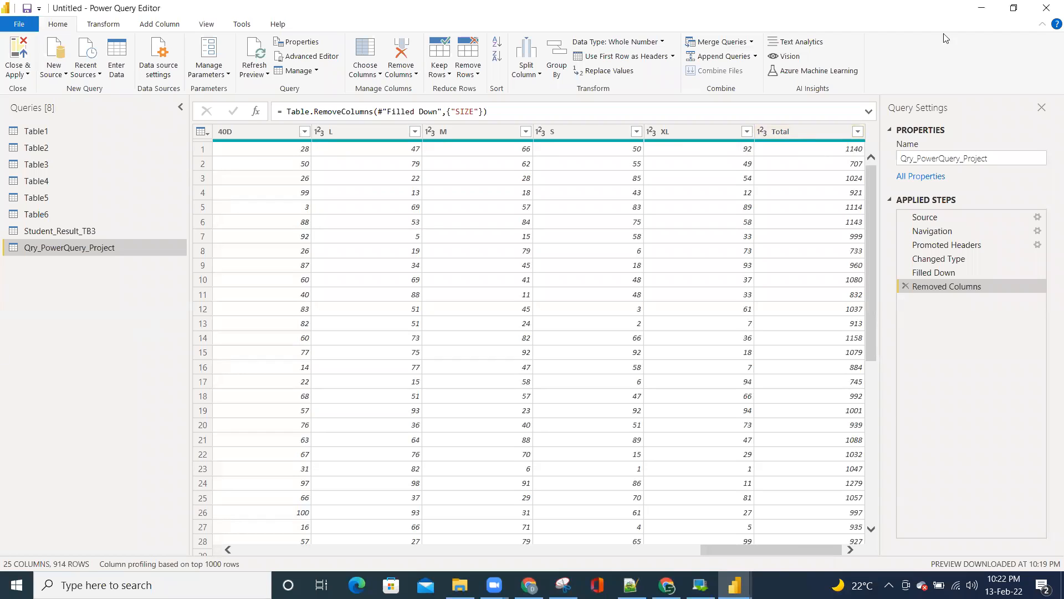
{"action": "left_click", "coordinate": [802, 131]}
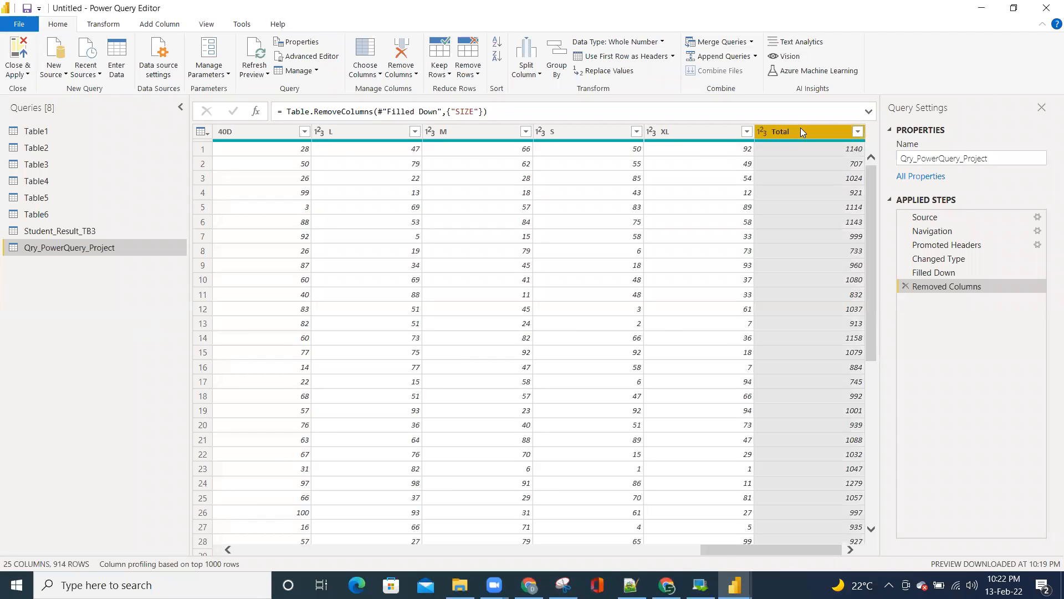
{"action": "right_click", "coordinate": [802, 132]}
{"action": "left_click", "coordinate": [832, 154]}
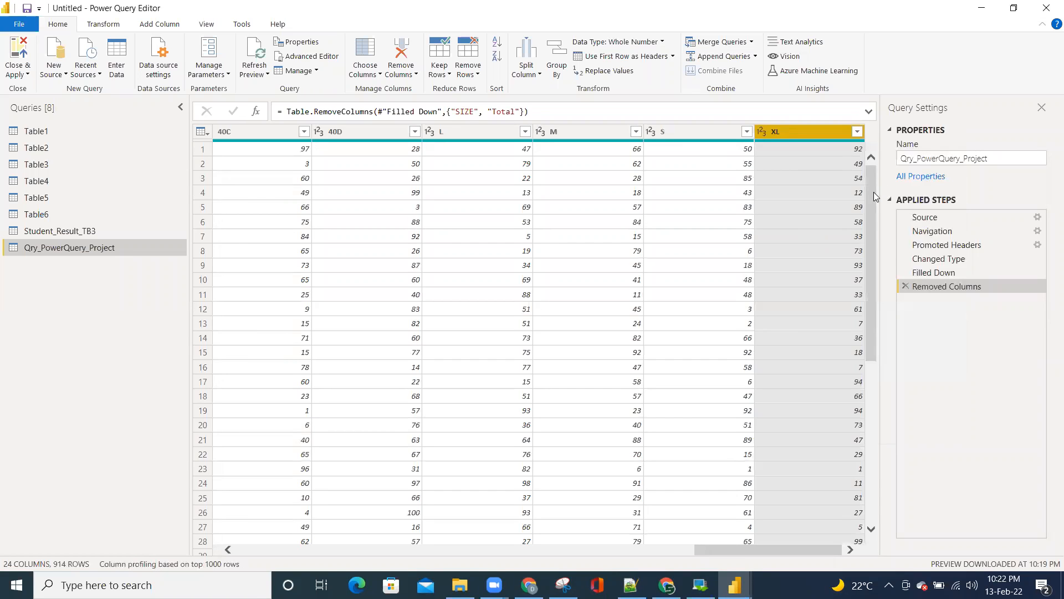
{"action": "left_click_drag", "start_coordinate": [876, 196], "coordinate": [871, 418]}
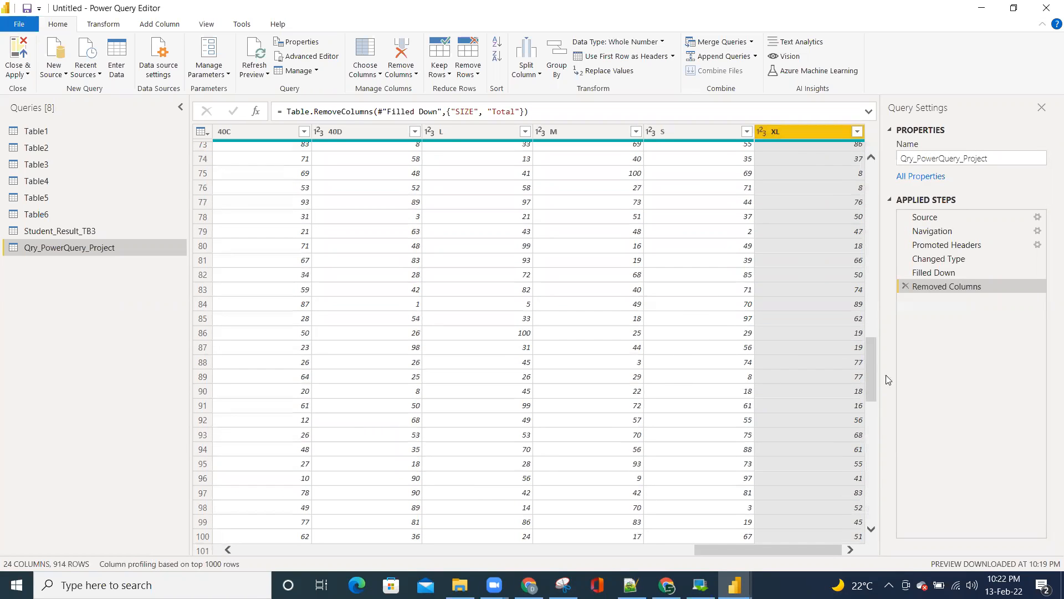
{"action": "left_click_drag", "start_coordinate": [873, 344], "coordinate": [870, 181]}
{"action": "left_click_drag", "start_coordinate": [771, 554], "coordinate": [311, 554]}
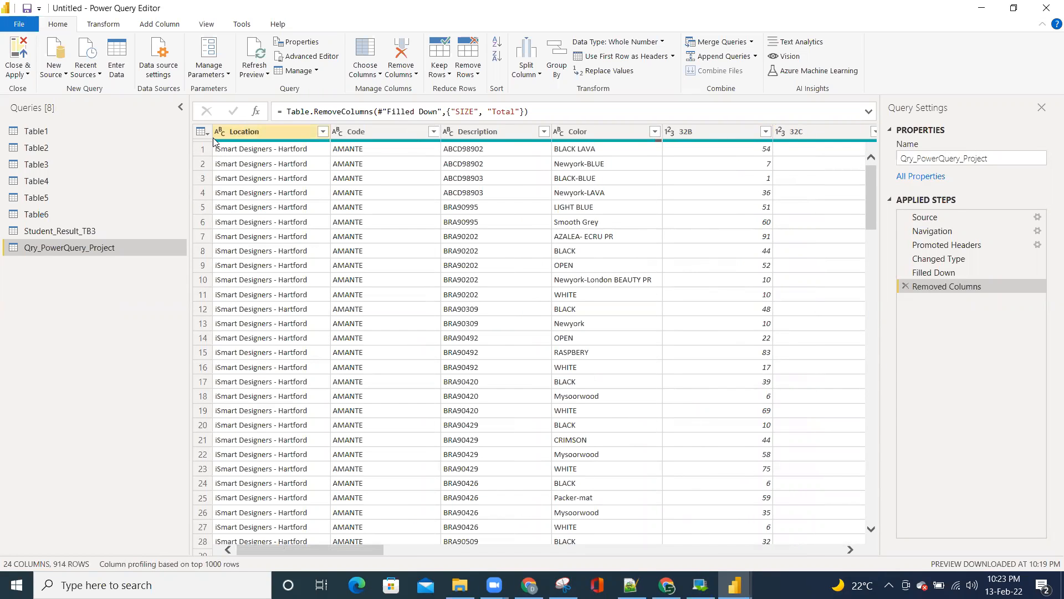
Reverse the row order to inspect the table's last row, and delete the Reversed Rows step
{"action": "left_click", "coordinate": [104, 24]}
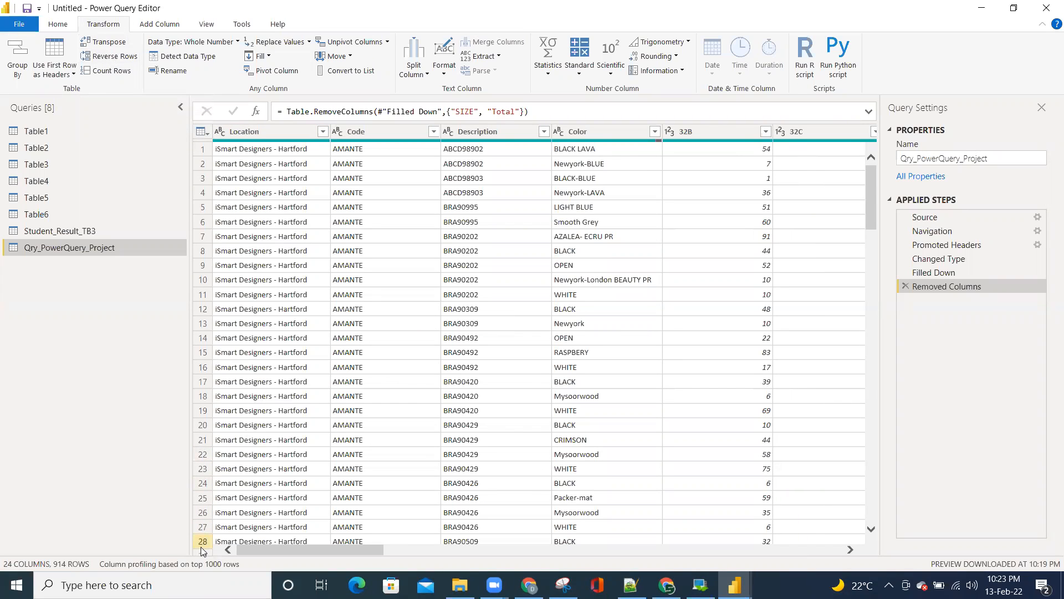
{"action": "left_click", "coordinate": [110, 56]}
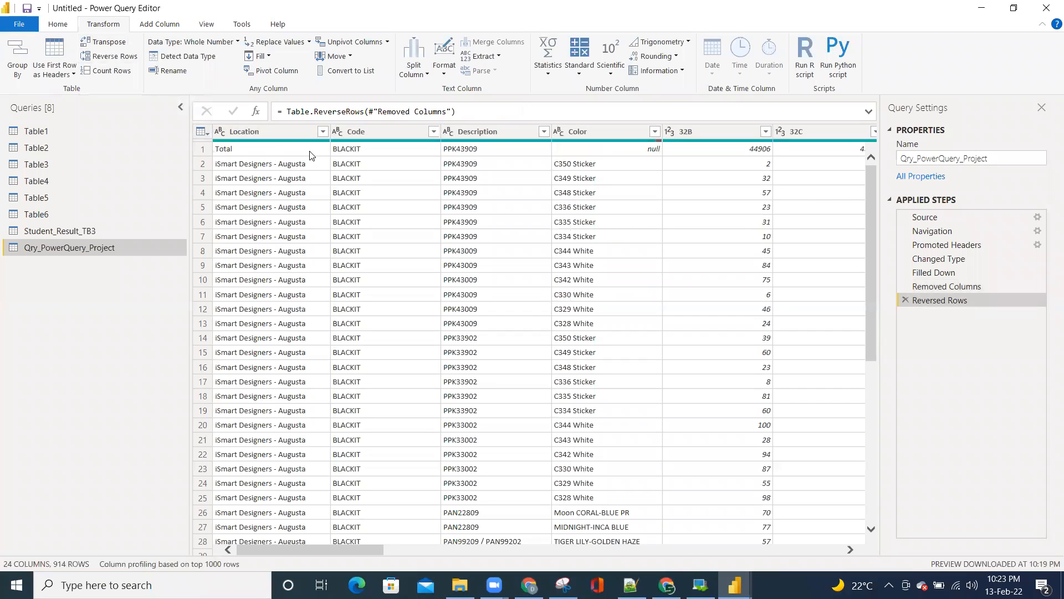
{"action": "left_click", "coordinate": [903, 301]}
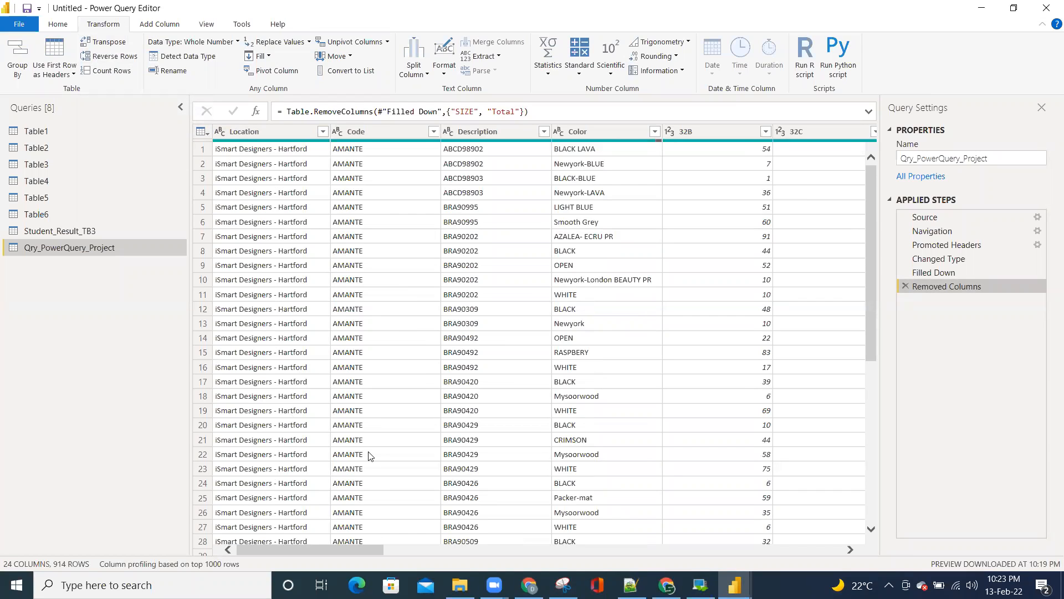
Remove 1 row from the bottom of the table to drop the total row
{"action": "left_click", "coordinate": [61, 28]}
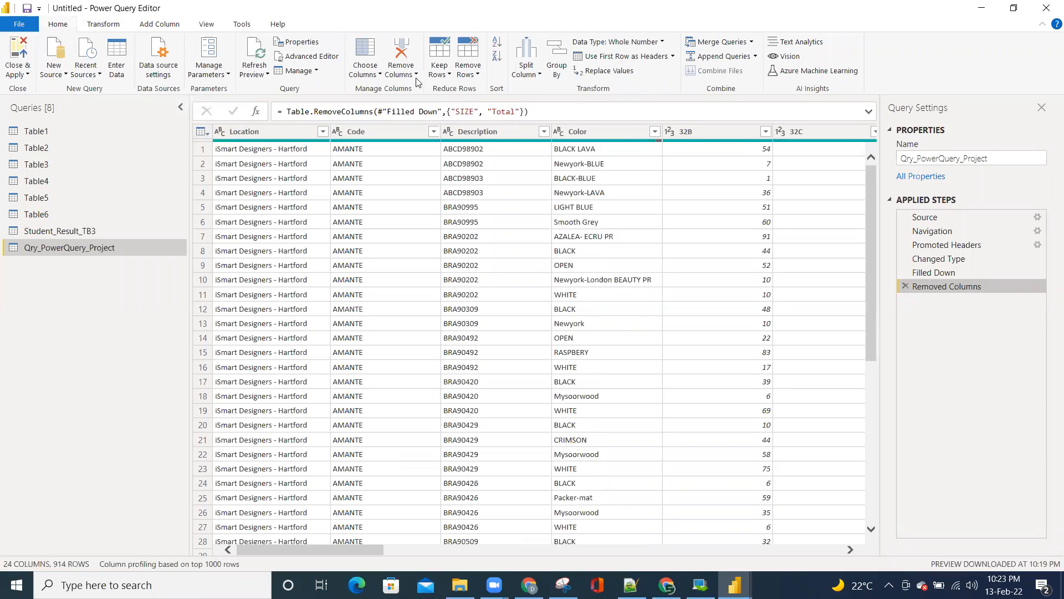
{"action": "left_click", "coordinate": [469, 75]}
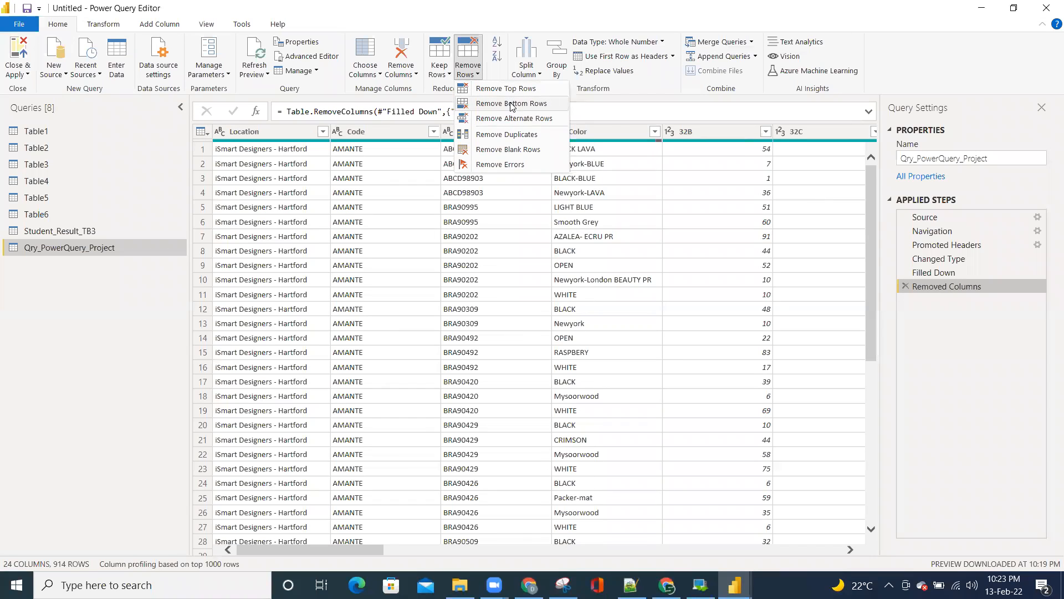
{"action": "left_click", "coordinate": [204, 135]}
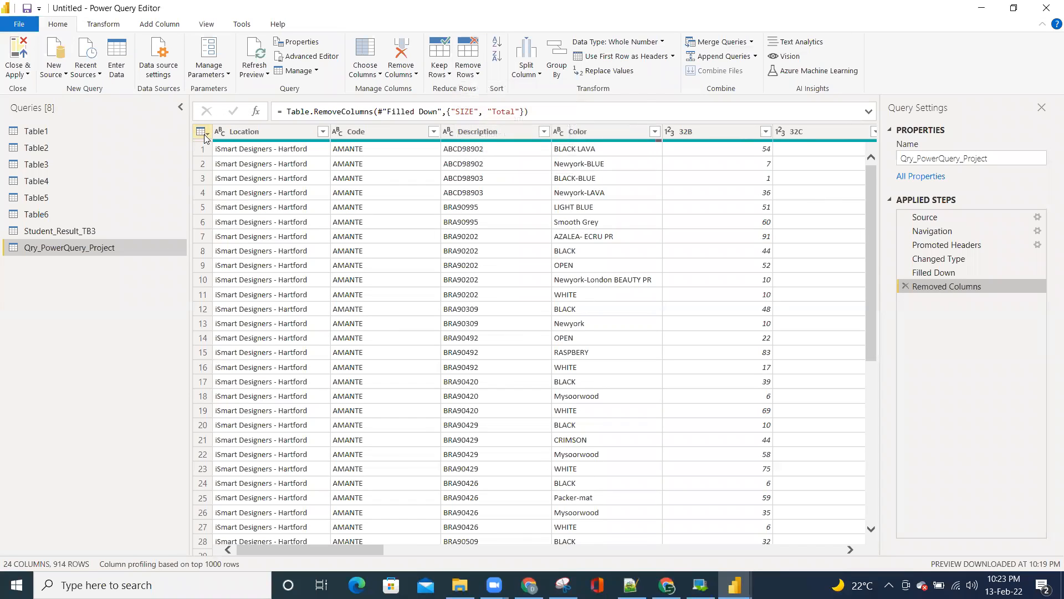
{"action": "left_click", "coordinate": [203, 134]}
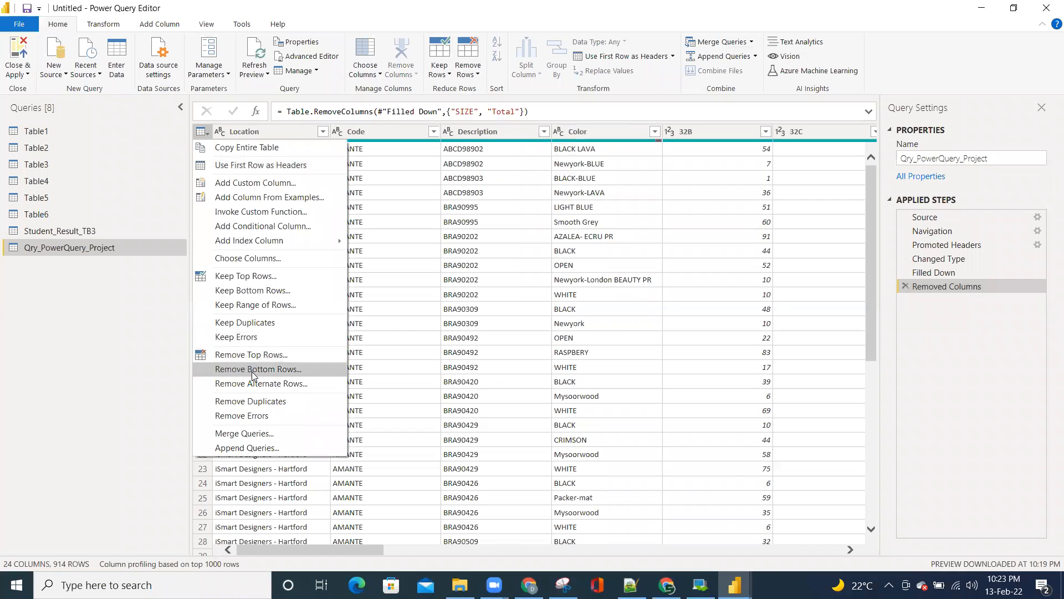
{"action": "left_click", "coordinate": [299, 369]}
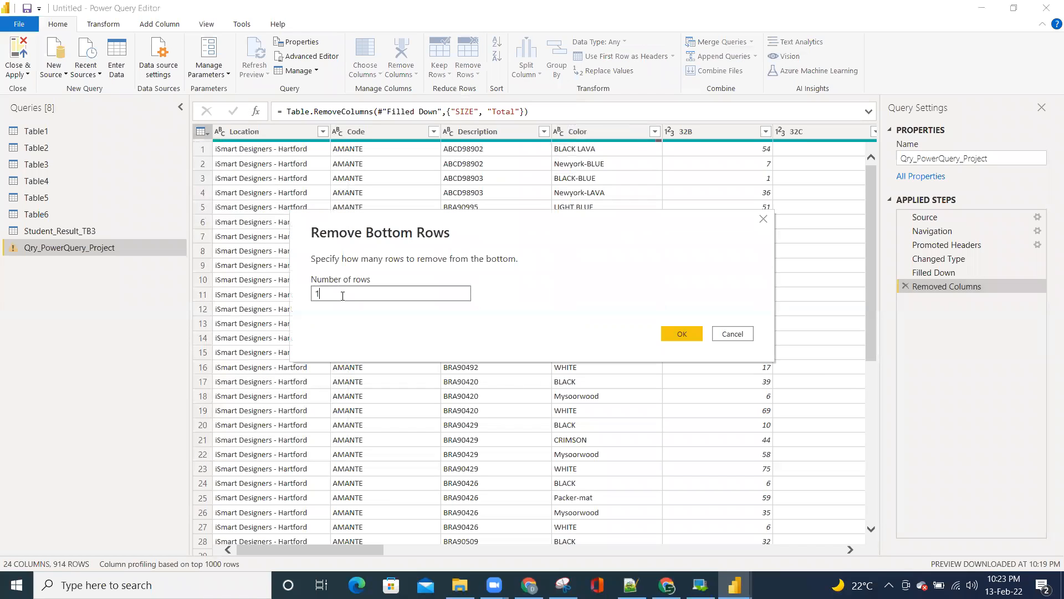
{"action": "left_click", "coordinate": [679, 334]}
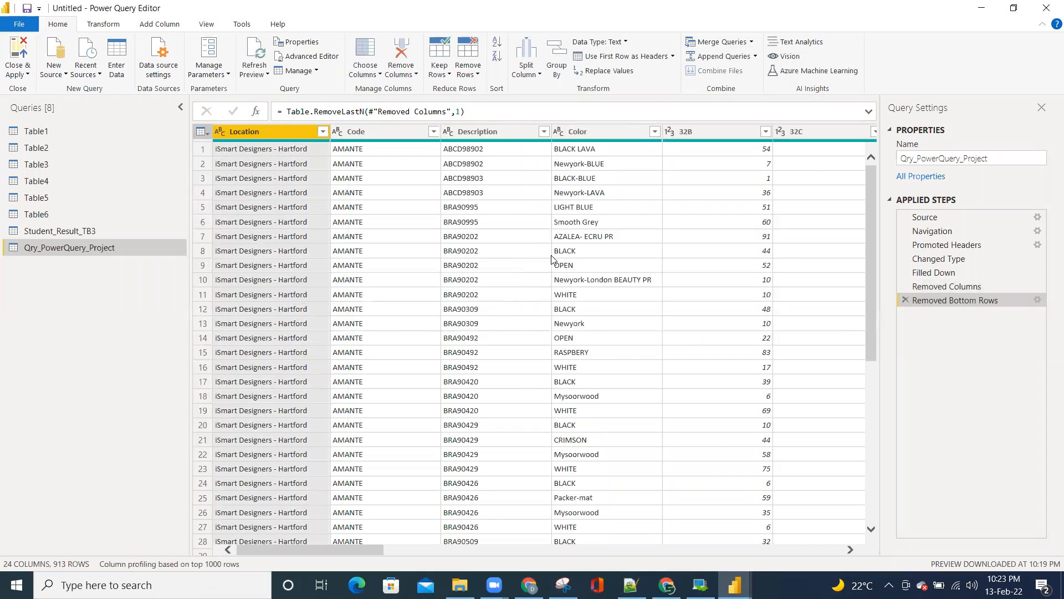
Unpivot all columns other than Location, Code, Description and Color
{"action": "left_click_drag", "start_coordinate": [345, 548], "coordinate": [420, 543]}
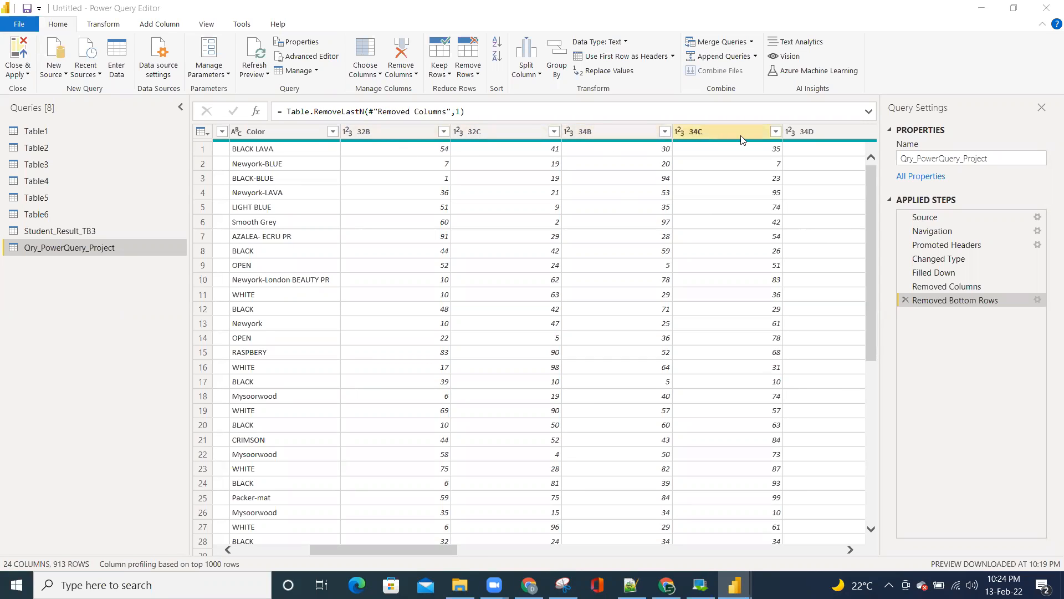
{"action": "left_click", "coordinate": [274, 132]}
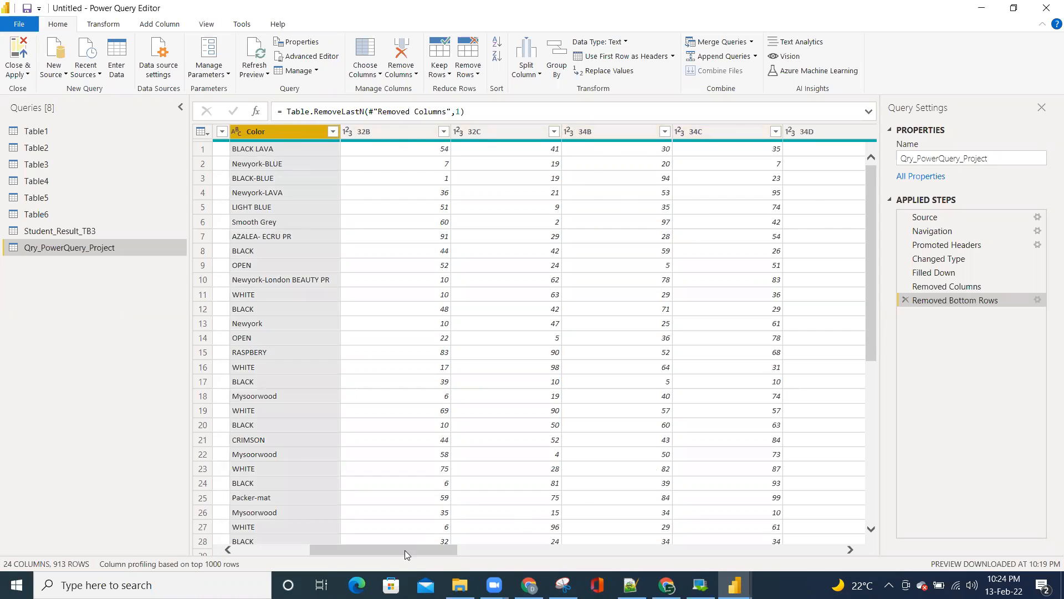
{"action": "left_click_drag", "start_coordinate": [405, 550], "coordinate": [319, 543]}
{"action": "left_click", "coordinate": [476, 133]}
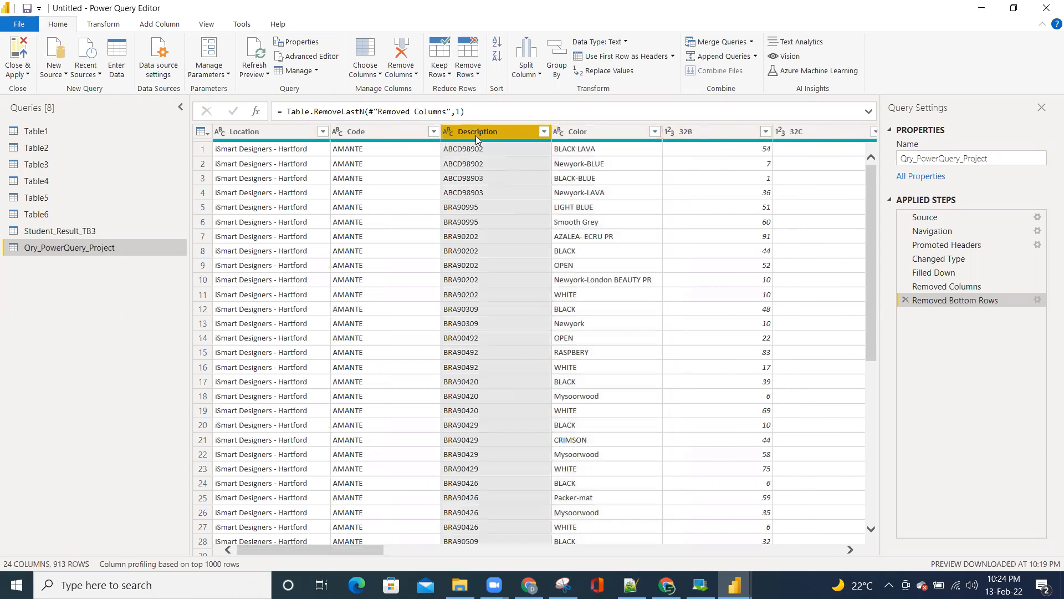
{"action": "left_click", "coordinate": [365, 133]}
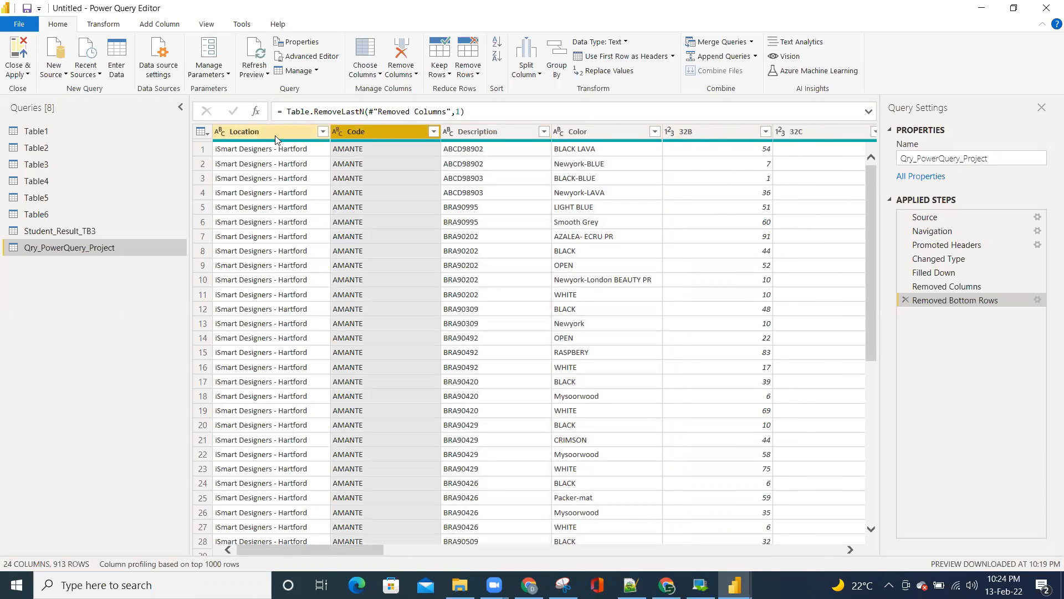
{"action": "left_click", "coordinate": [275, 135]}
{"action": "left_click_drag", "start_coordinate": [309, 542], "coordinate": [420, 544]}
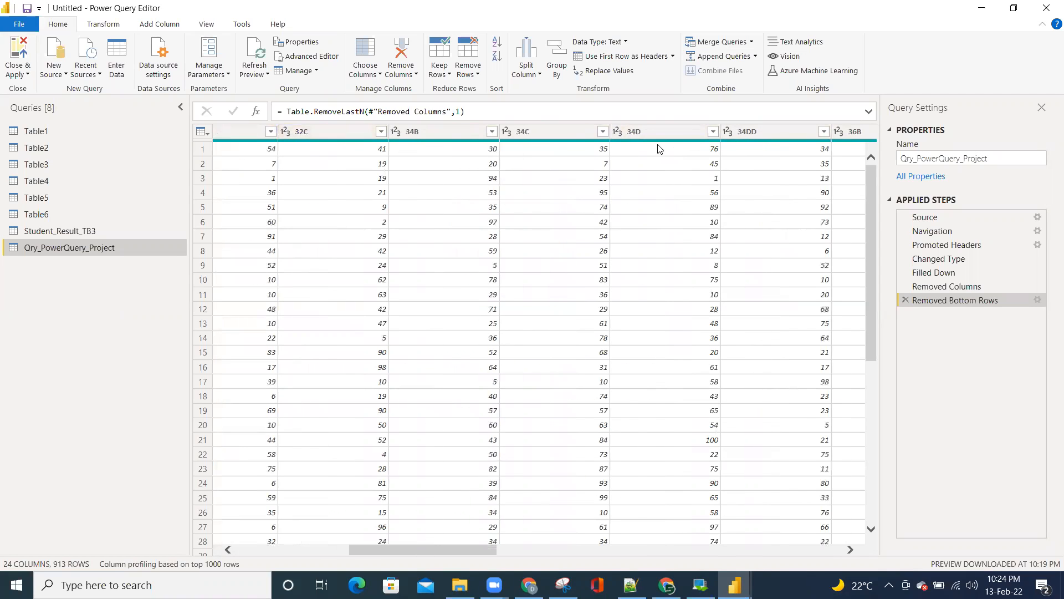
{"action": "left_click_drag", "start_coordinate": [444, 551], "coordinate": [257, 550]}
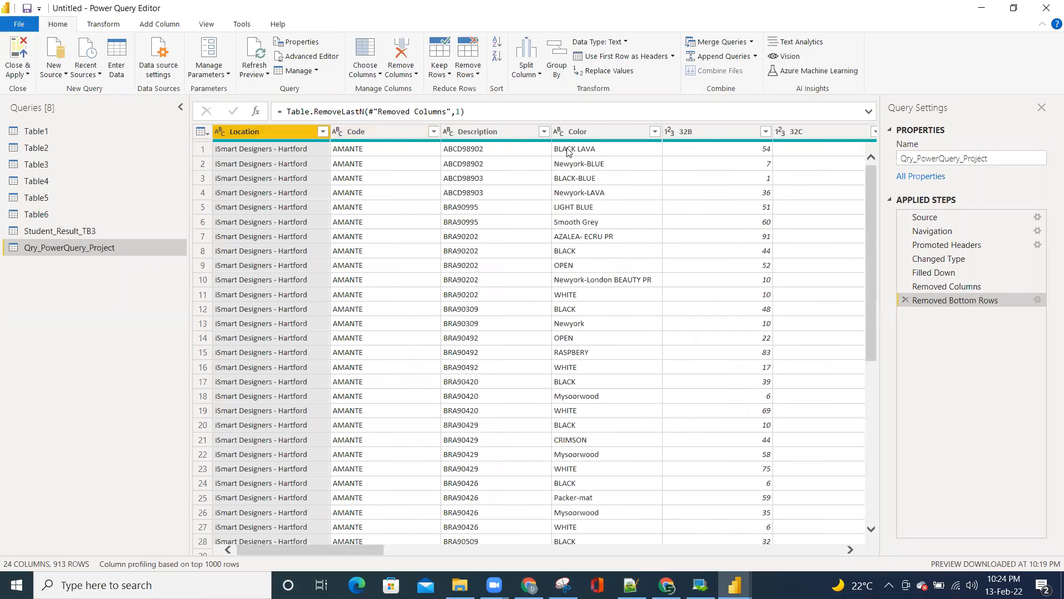
{"action": "left_click", "coordinate": [593, 133], "text": "shift"}
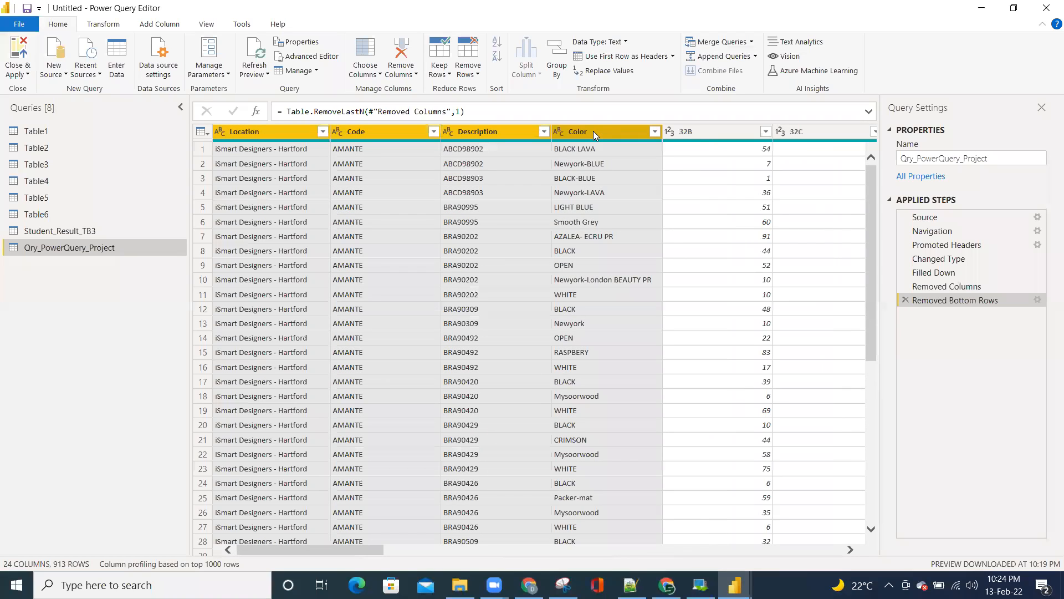
{"action": "right_click", "coordinate": [593, 131]}
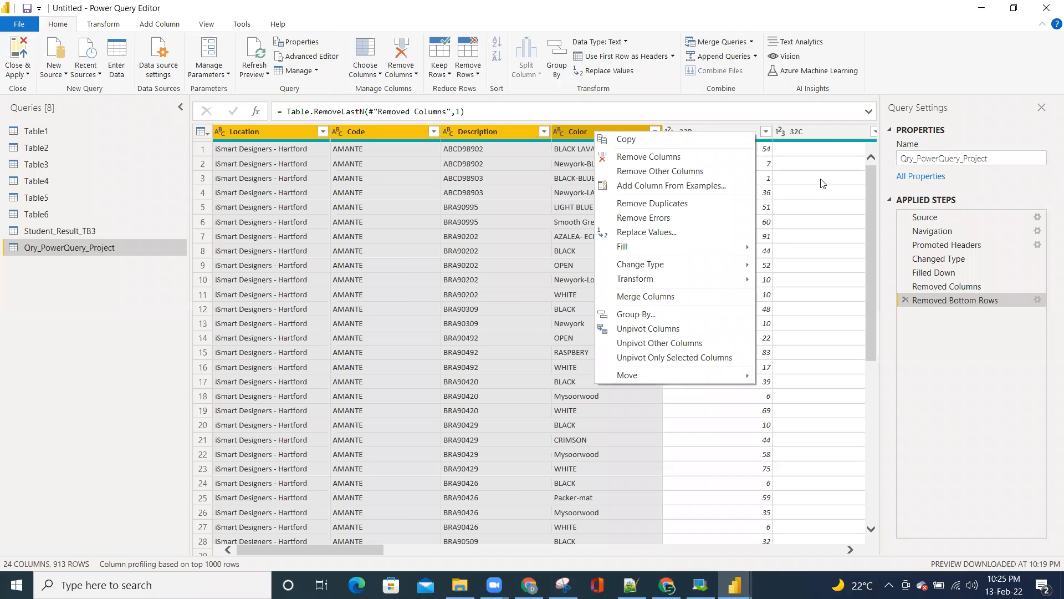
{"action": "left_click", "coordinate": [658, 344]}
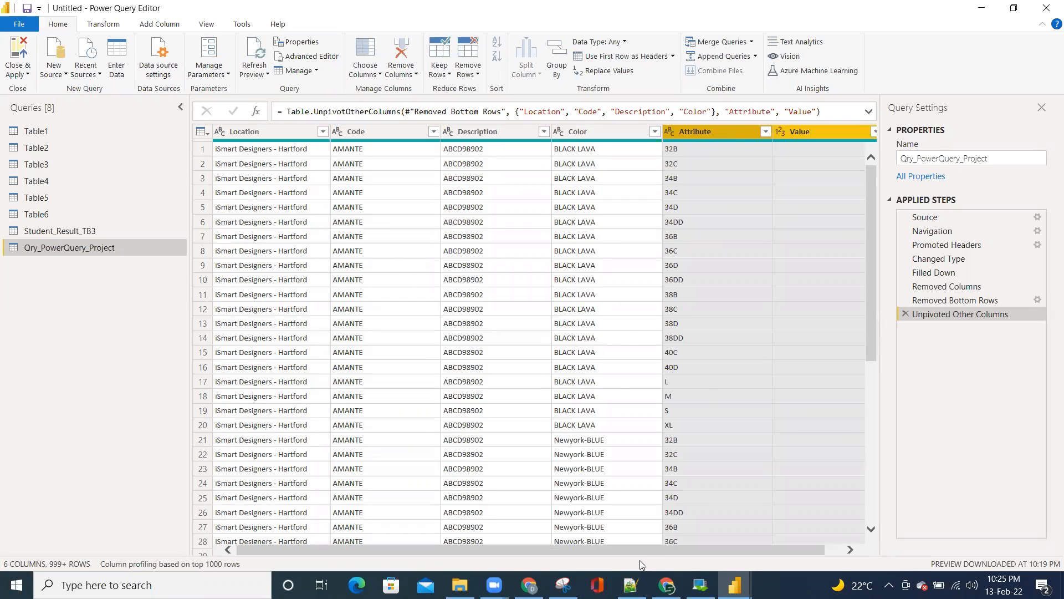
Check the unpivoted rows, and rename the Attribute column to Sizes and the Value column to Qty
{"action": "left_click_drag", "start_coordinate": [716, 551], "coordinate": [734, 551]}
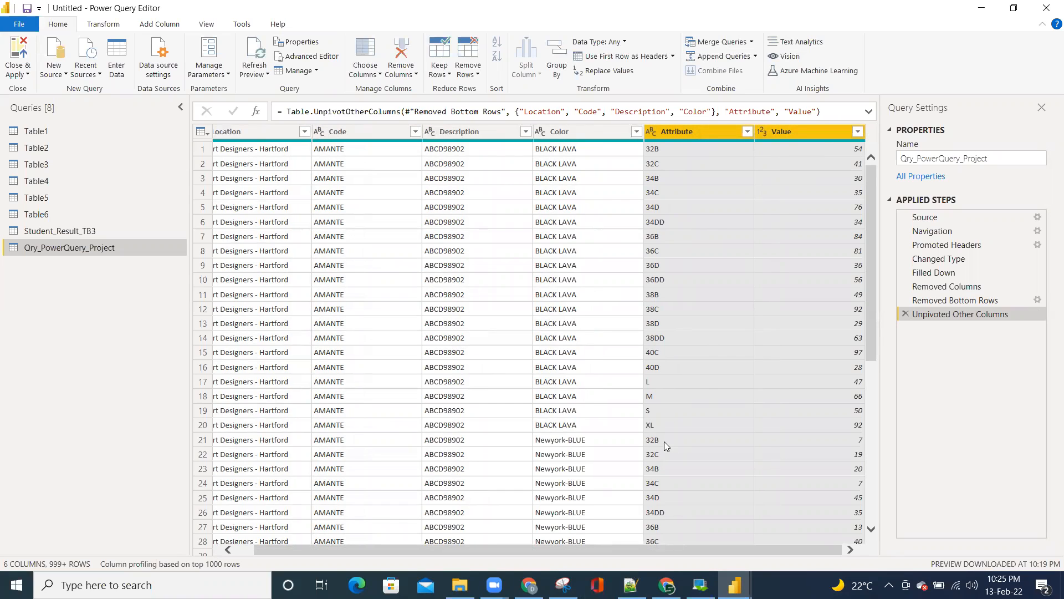
{"action": "scroll", "coordinate": [670, 449], "scroll_direction": "down", "scroll_amount": 4}
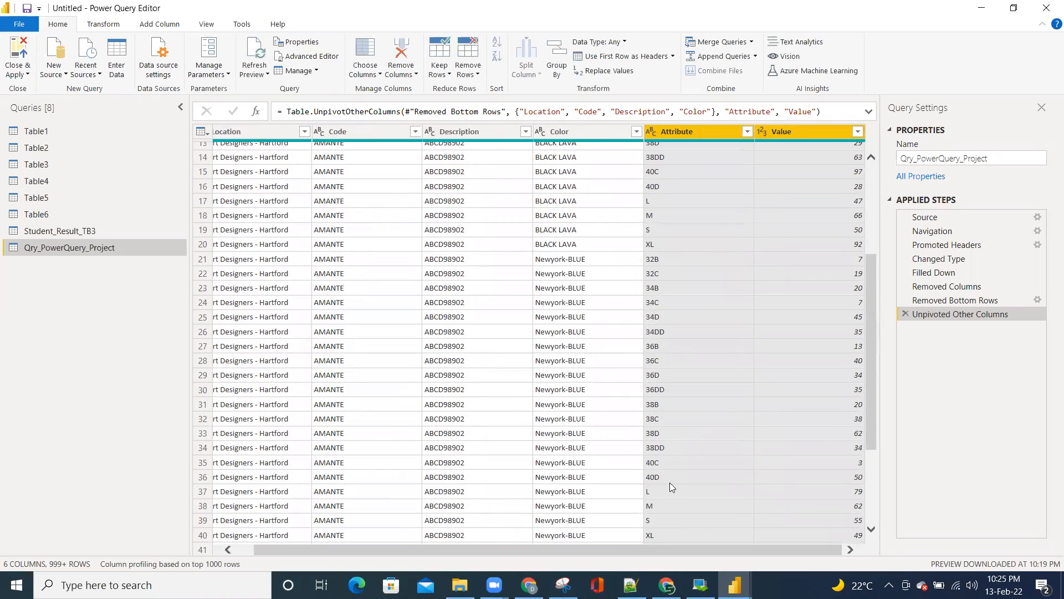
{"action": "scroll", "coordinate": [674, 354], "scroll_direction": "up", "scroll_amount": 4}
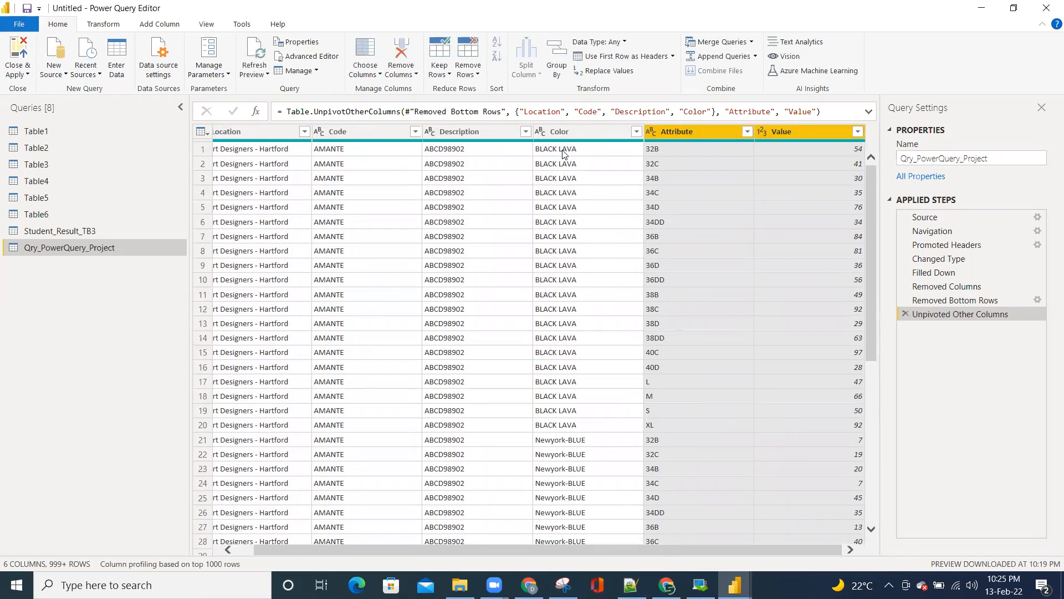
{"action": "scroll", "coordinate": [617, 374], "scroll_direction": "down", "scroll_amount": 3}
{"action": "scroll", "coordinate": [590, 388], "scroll_direction": "down", "scroll_amount": 7}
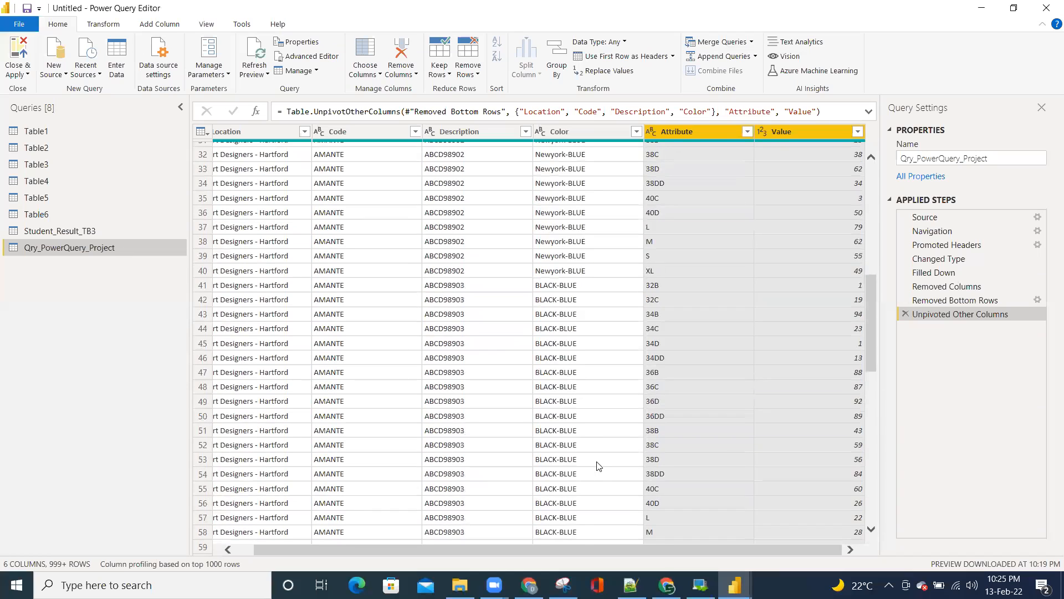
{"action": "scroll", "coordinate": [599, 466], "scroll_direction": "up", "scroll_amount": 10}
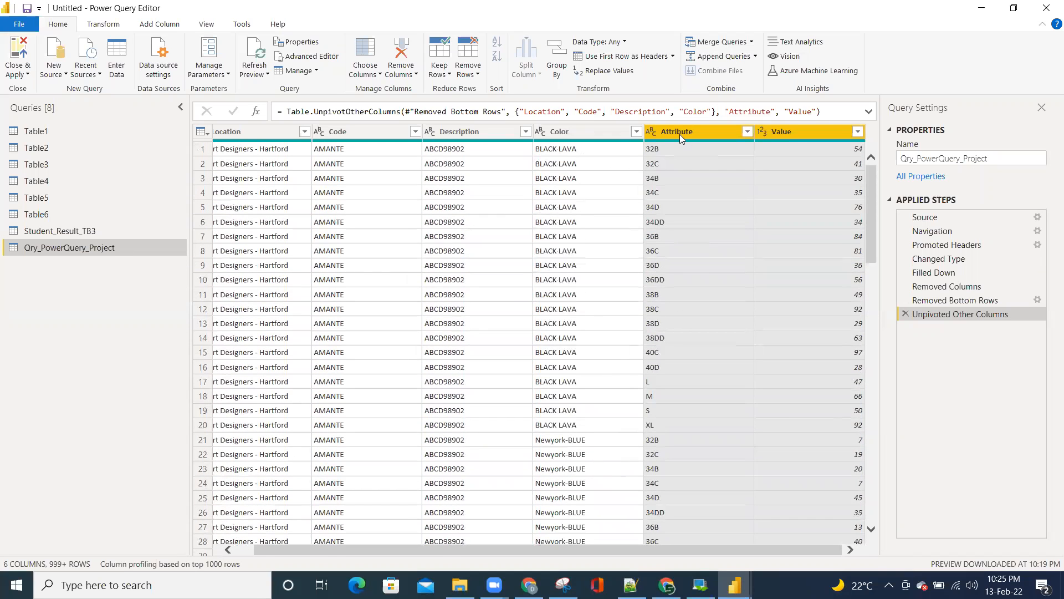
{"action": "left_click", "coordinate": [682, 134]}
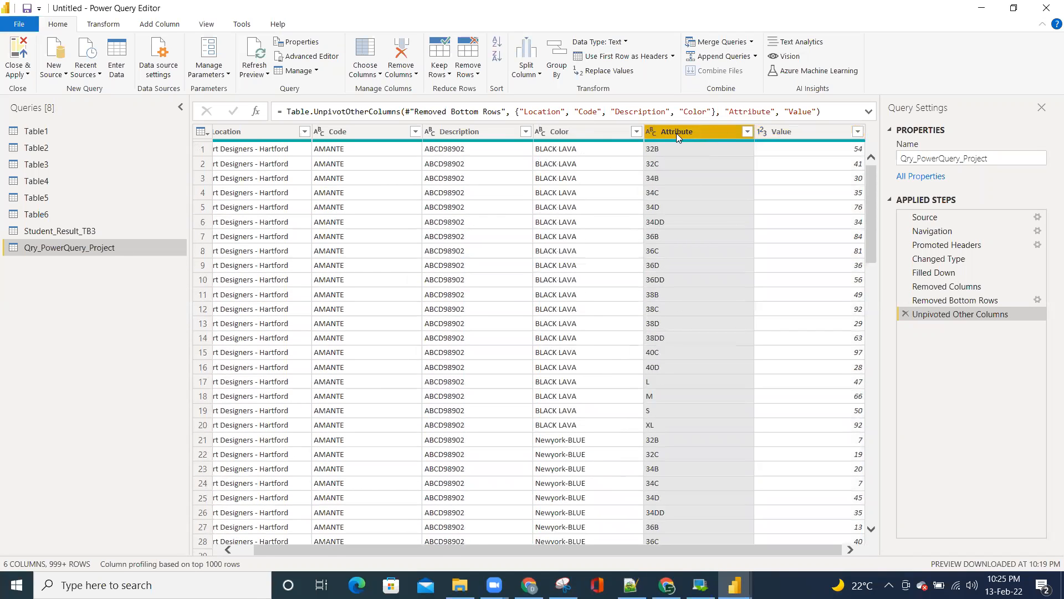
{"action": "double_click", "coordinate": [683, 131]}
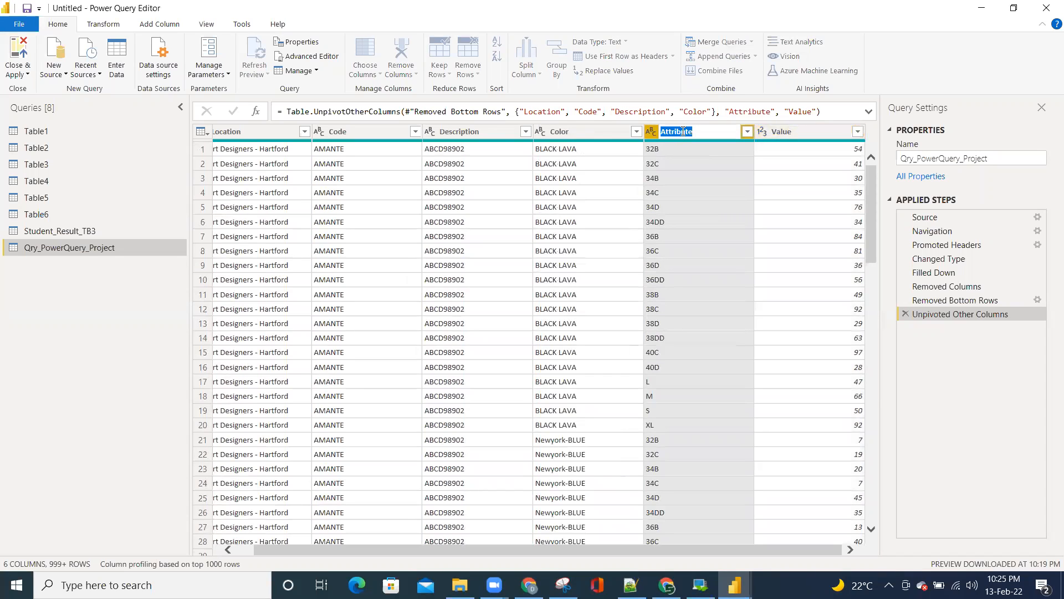
{"action": "type", "text": "Sizes"}
{"action": "key", "text": "Return"}
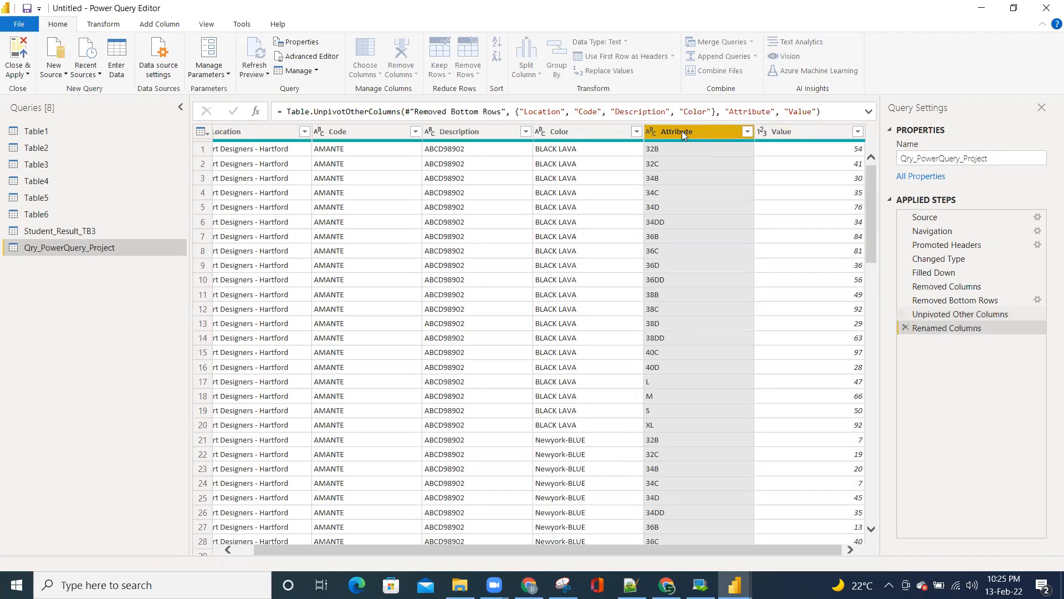
{"action": "double_click", "coordinate": [784, 132]}
{"action": "type", "text": "Qty"}
{"action": "key", "text": "Return"}
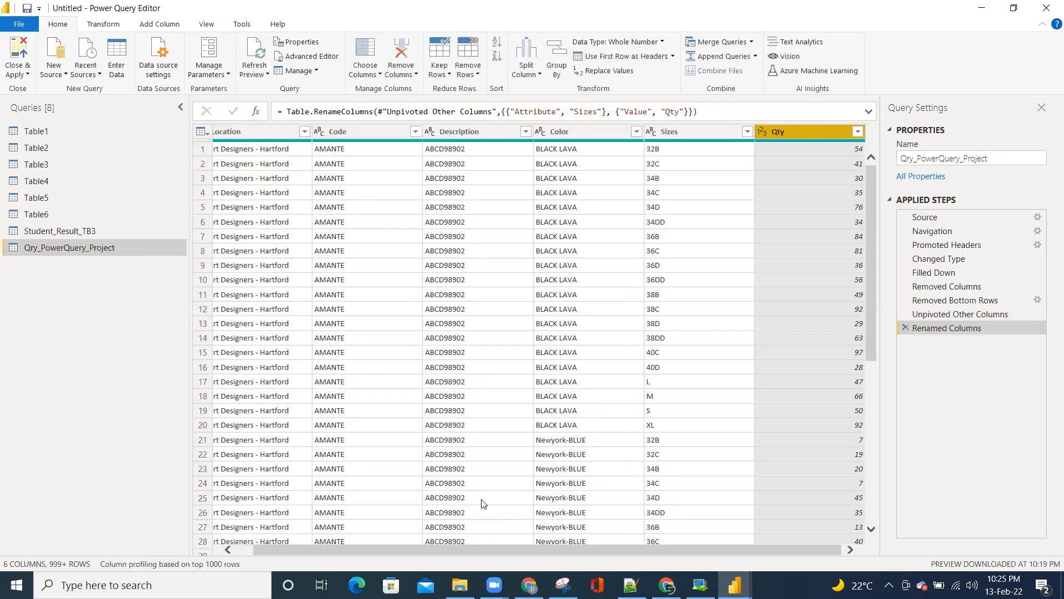
{"action": "left_click_drag", "start_coordinate": [487, 554], "coordinate": [469, 555]}
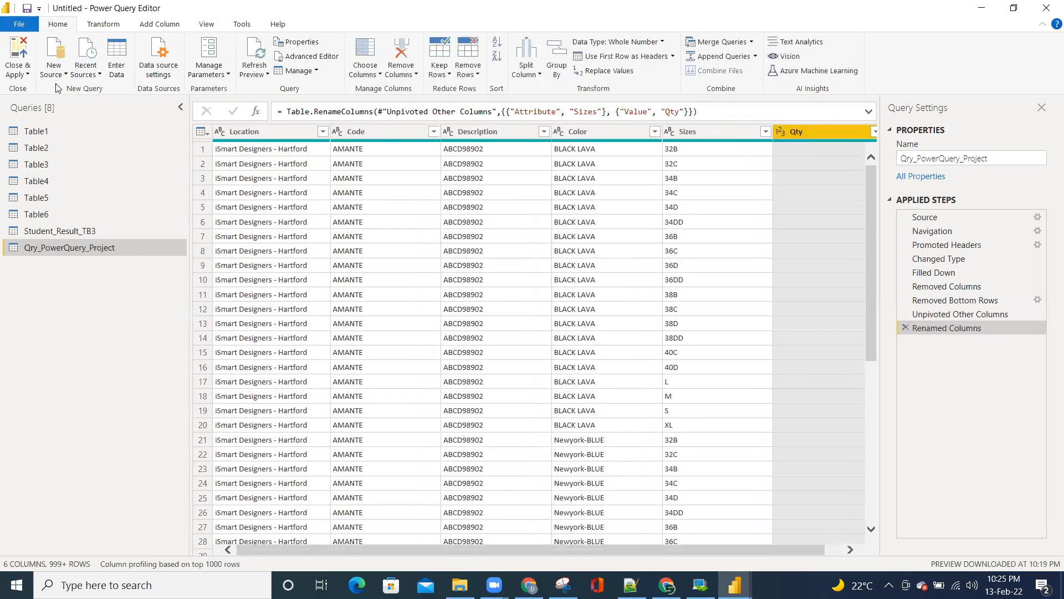
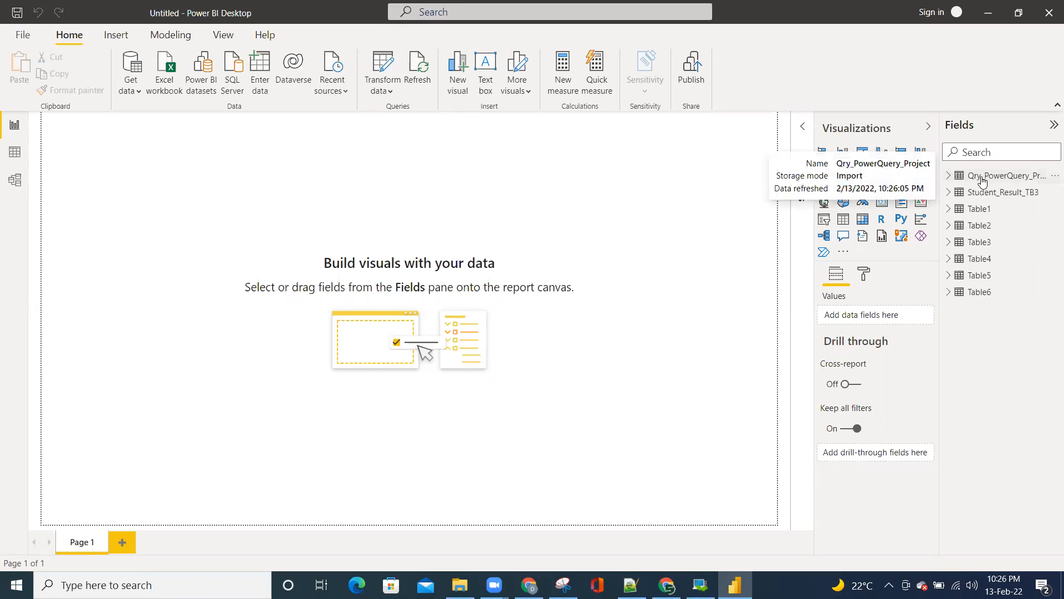
Build a table visual with Location and Qty from Qry_PowerQuery_Project, enlarge it and move it toward the middle of the page
{"action": "left_click", "coordinate": [949, 177]}
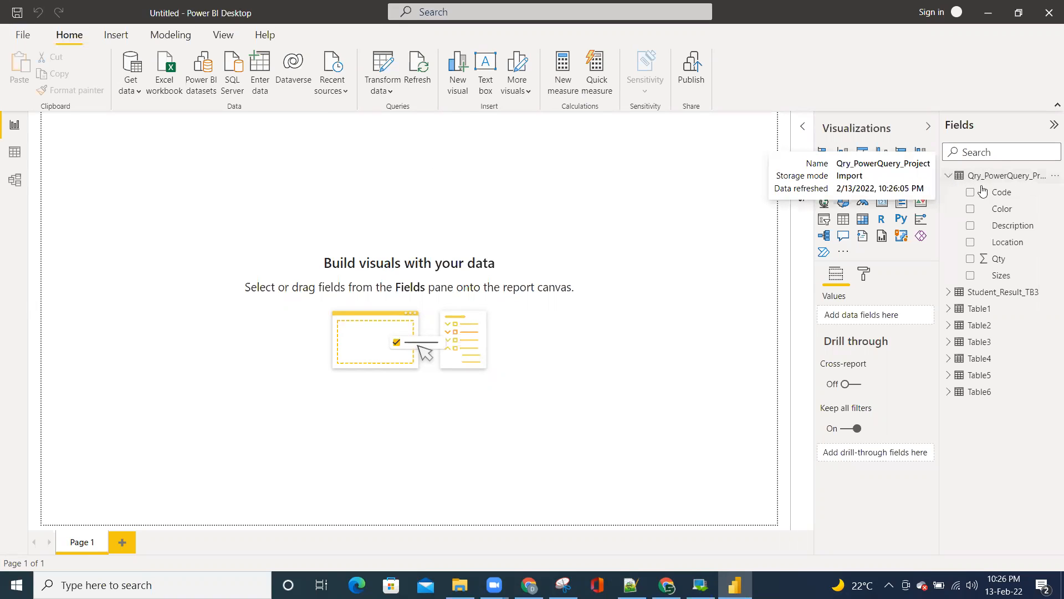
{"action": "left_click", "coordinate": [970, 243]}
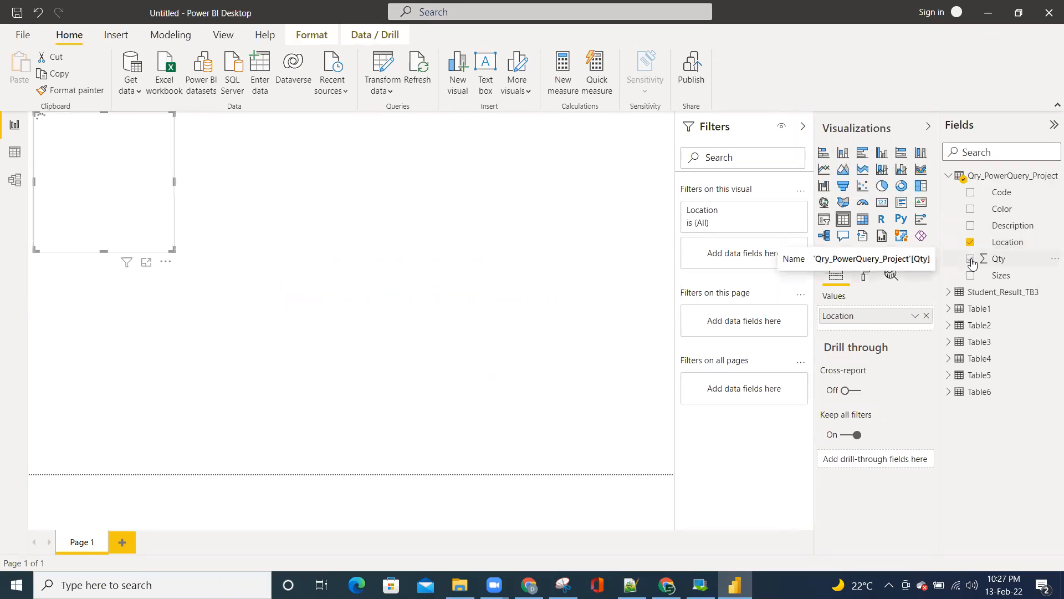
{"action": "left_click", "coordinate": [971, 259]}
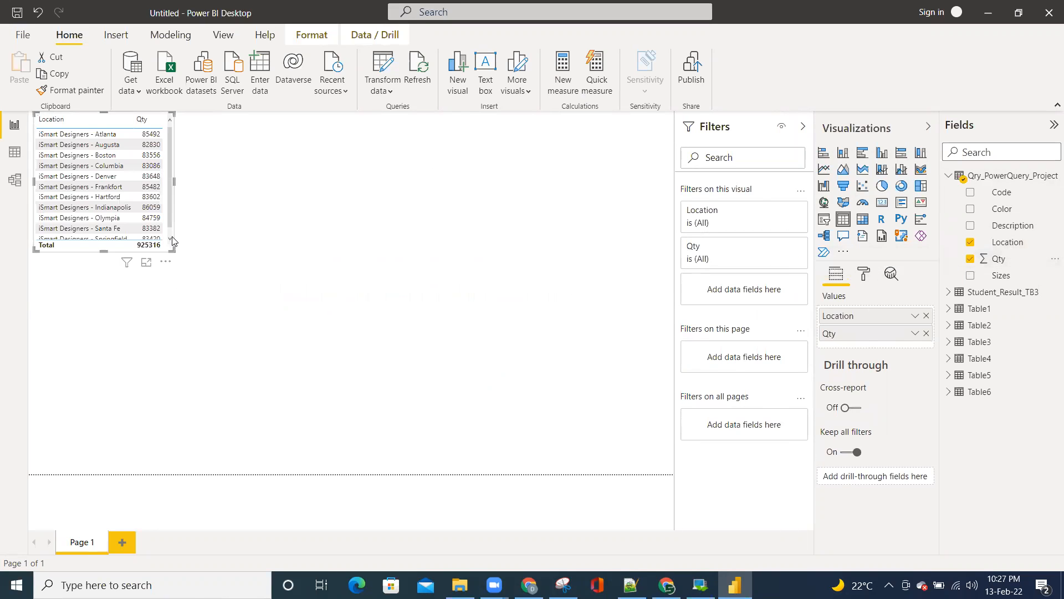
{"action": "left_click_drag", "start_coordinate": [171, 251], "coordinate": [229, 281]}
{"action": "left_click_drag", "start_coordinate": [132, 188], "coordinate": [313, 266]}
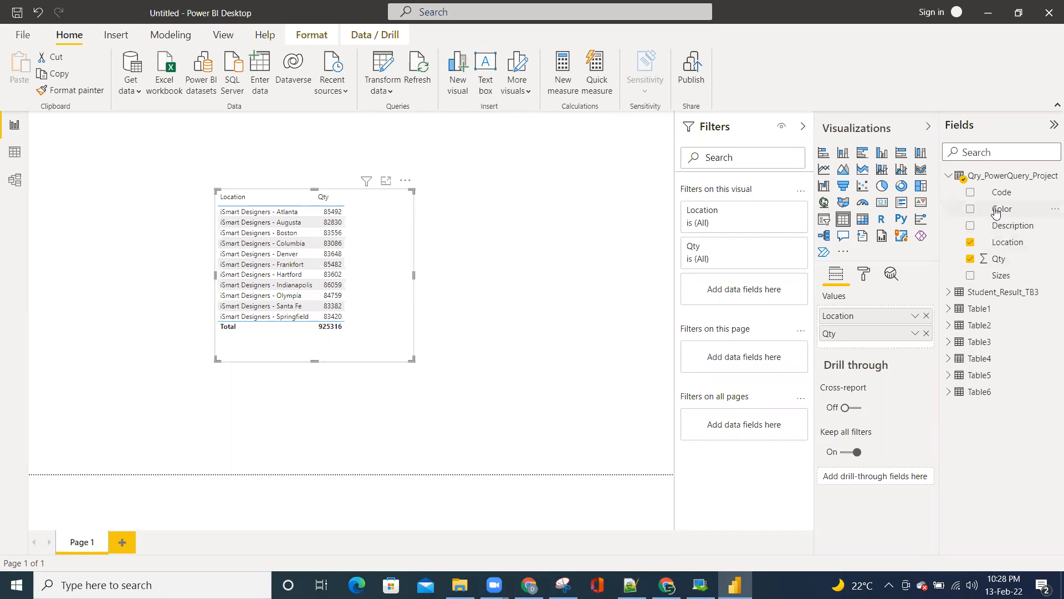
Add Color between Location and Qty in the table visual, and enlarge the visual to fit all its columns
{"action": "left_click", "coordinate": [970, 209]}
{"action": "left_click_drag", "start_coordinate": [873, 359], "coordinate": [875, 332]}
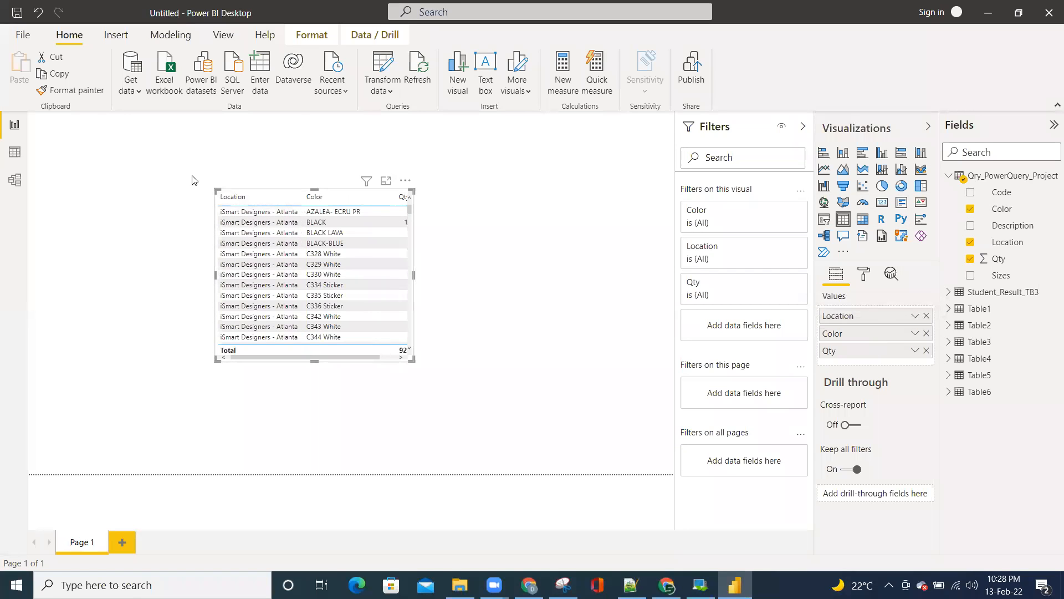
{"action": "left_click_drag", "start_coordinate": [216, 190], "coordinate": [62, 148]}
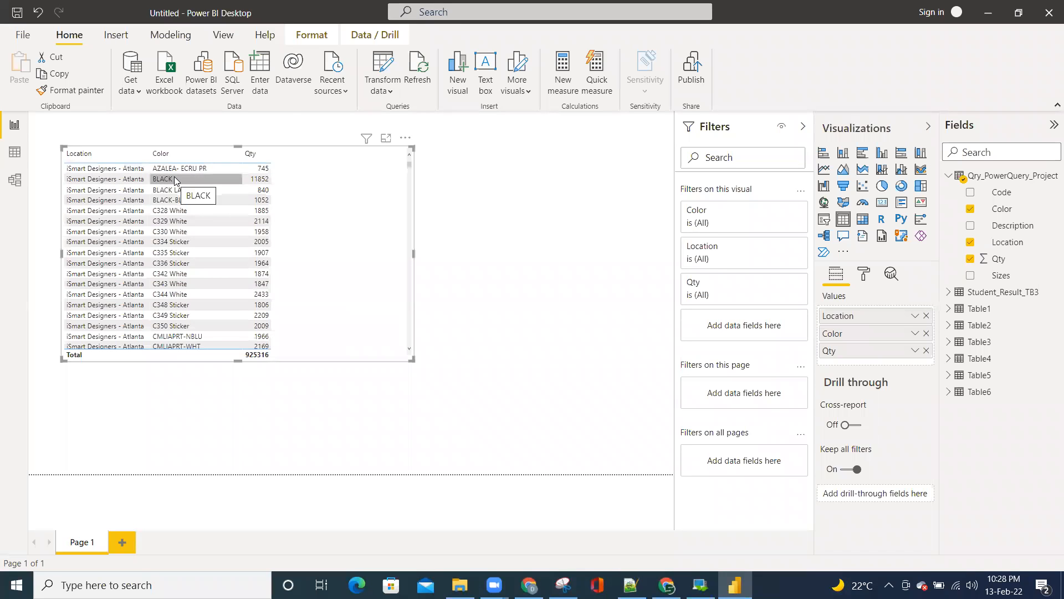
Review the colors and quantities in the table visual, and resize the visual narrower and slightly taller to fit its three columns
{"action": "scroll", "coordinate": [240, 246], "scroll_direction": "down", "scroll_amount": 5}
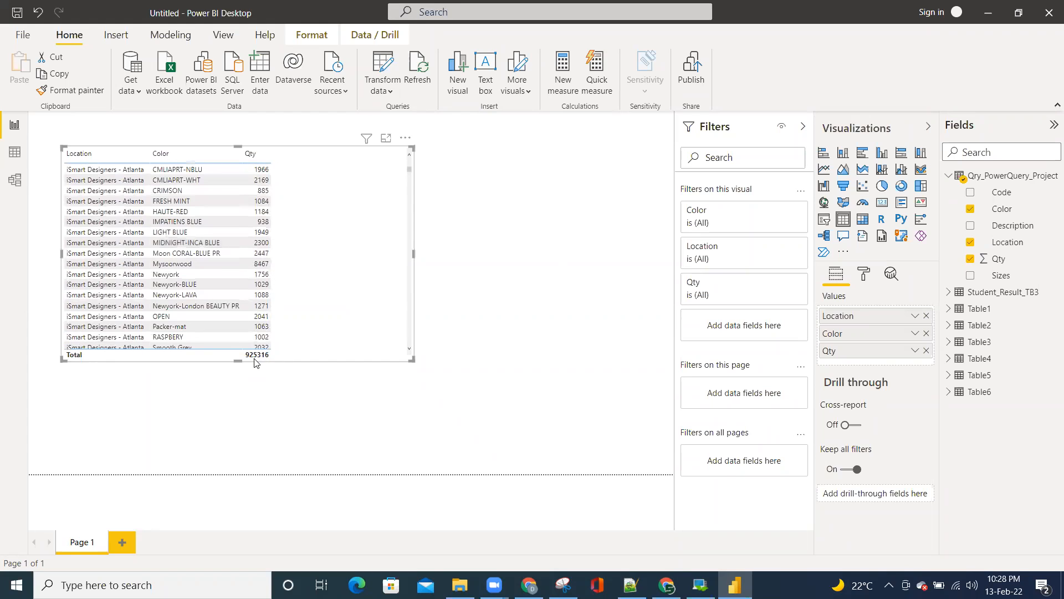
{"action": "scroll", "coordinate": [259, 314], "scroll_direction": "down", "scroll_amount": 7}
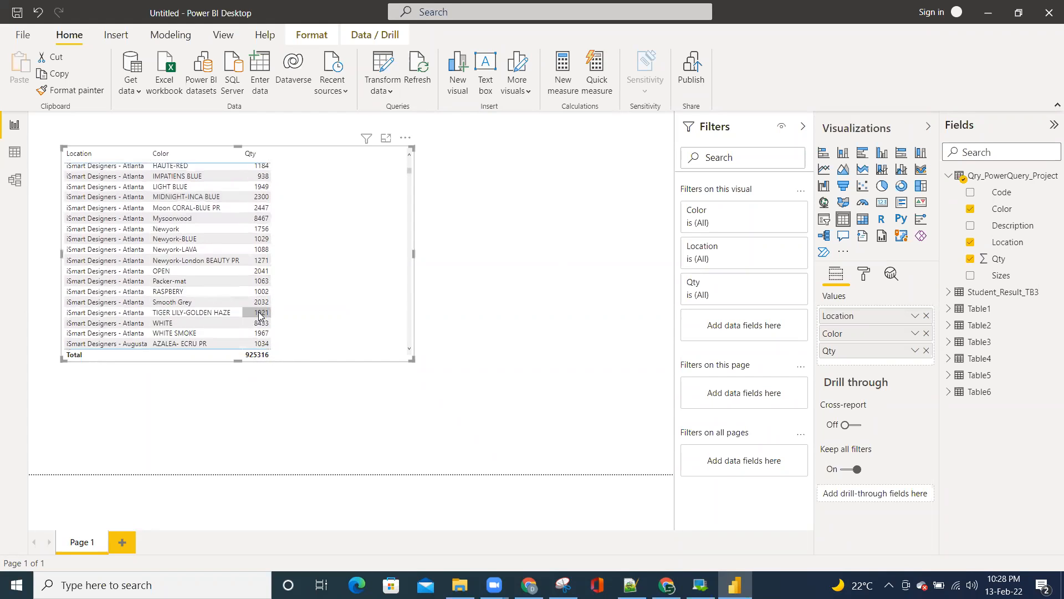
{"action": "scroll", "coordinate": [259, 315], "scroll_direction": "down", "scroll_amount": 3}
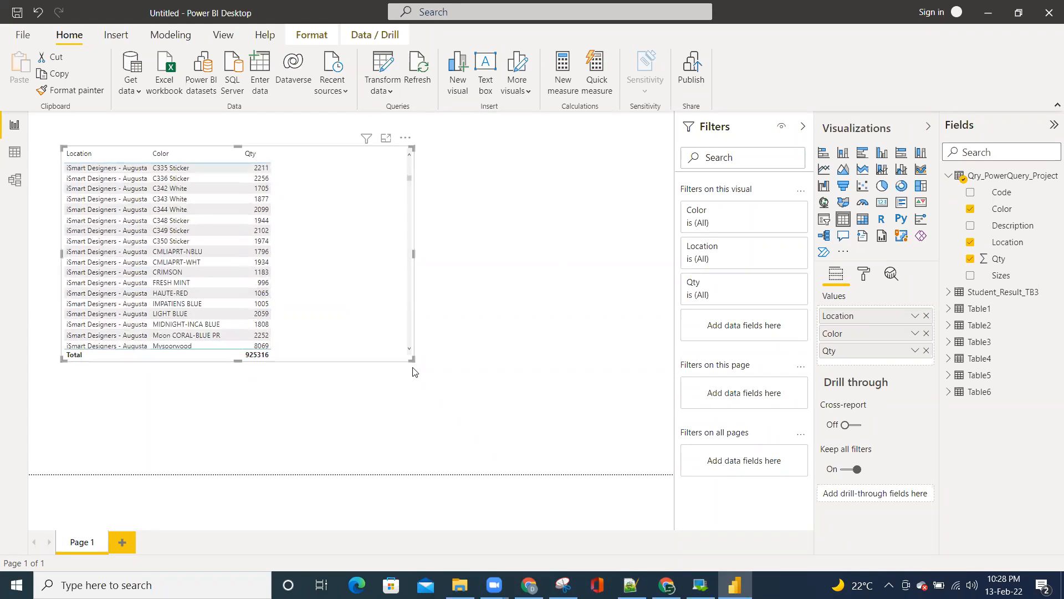
{"action": "left_click_drag", "start_coordinate": [335, 366], "coordinate": [300, 376]}
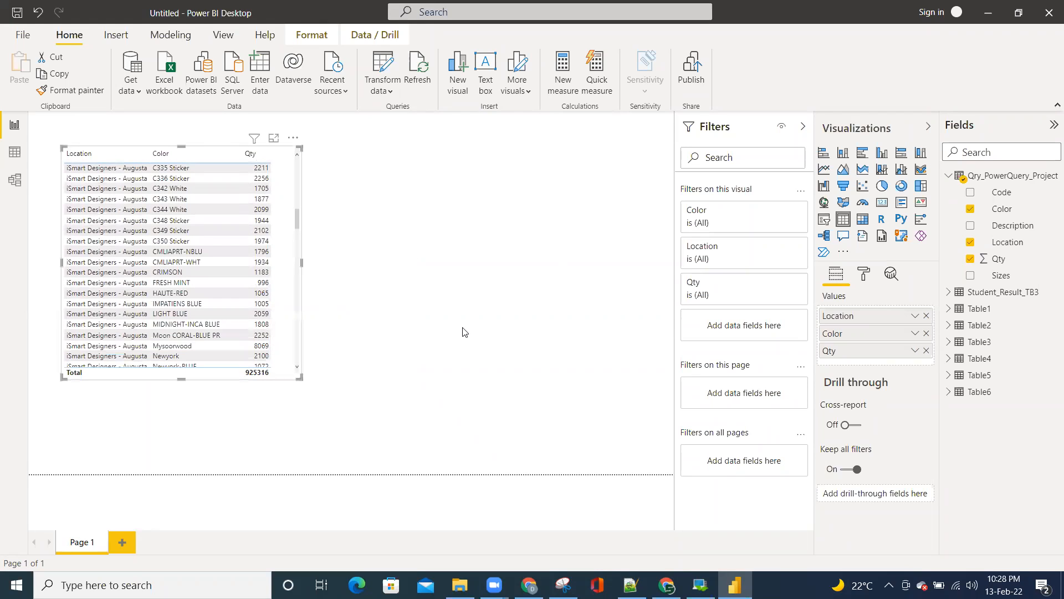
Open Qry_PowerQuery_Project for editing, add an index column starting from 1, and check its numbering down the rows
{"action": "left_click", "coordinate": [1051, 176]}
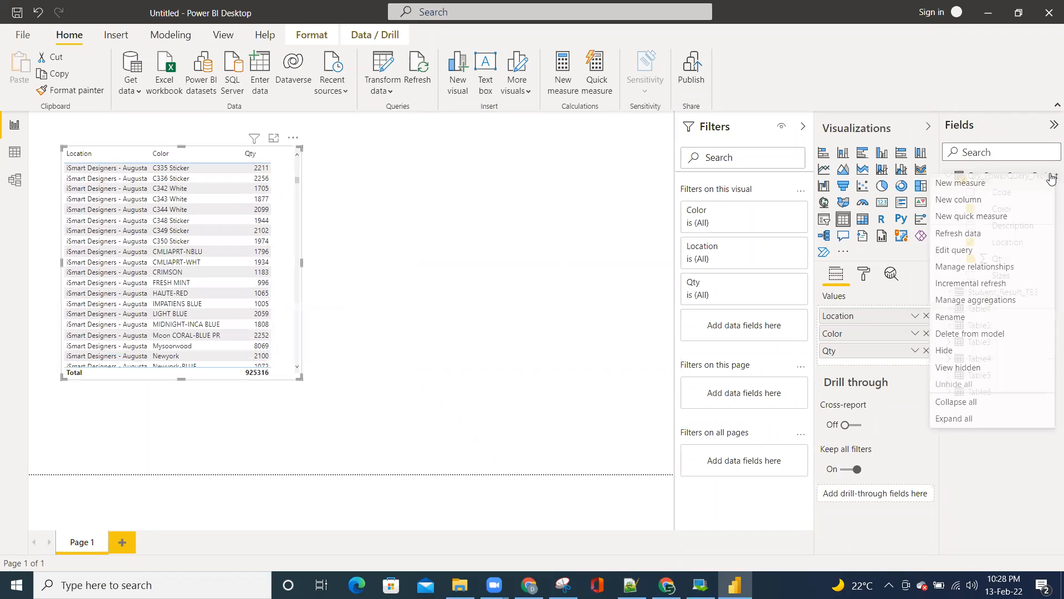
{"action": "left_click", "coordinate": [951, 252]}
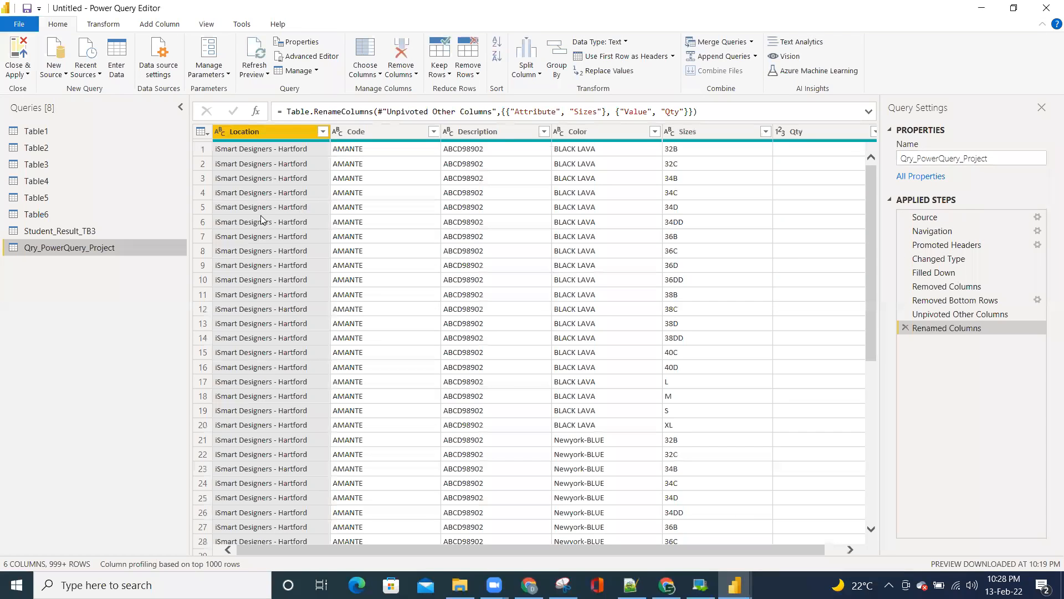
{"action": "left_click", "coordinate": [169, 27]}
{"action": "left_click", "coordinate": [191, 57]}
{"action": "left_click", "coordinate": [161, 88]}
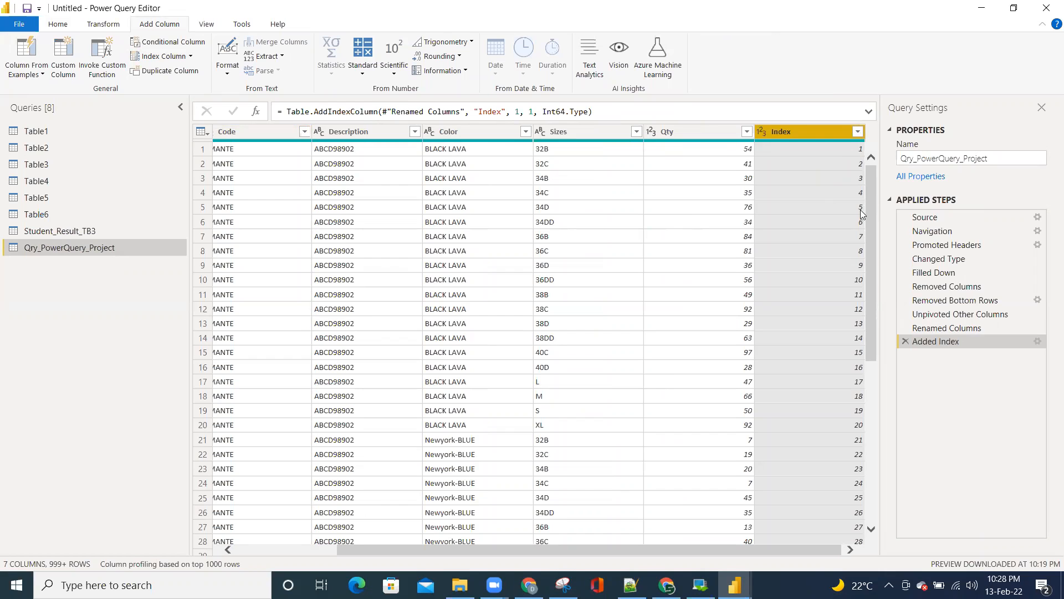
{"action": "scroll", "coordinate": [823, 239], "scroll_direction": "down", "scroll_amount": 20}
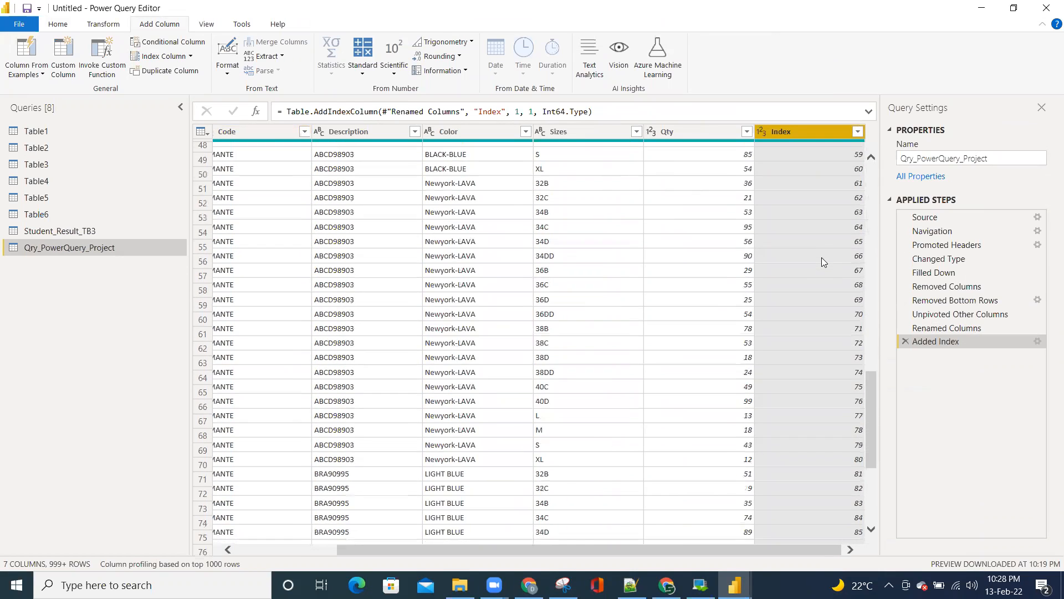
{"action": "scroll", "coordinate": [821, 258], "scroll_direction": "down", "scroll_amount": 20}
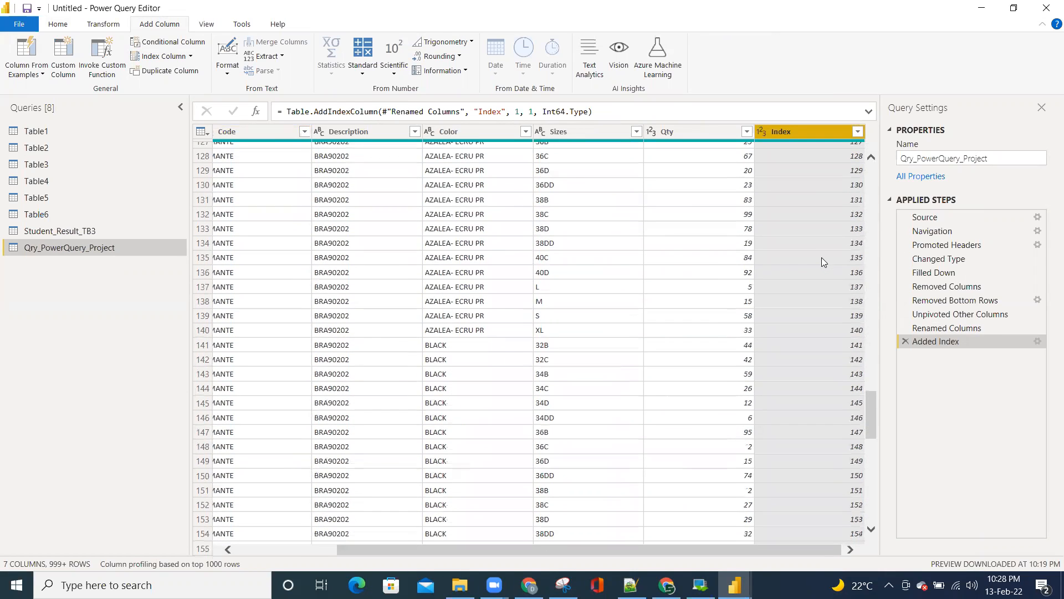
{"action": "left_click", "coordinate": [808, 225]}
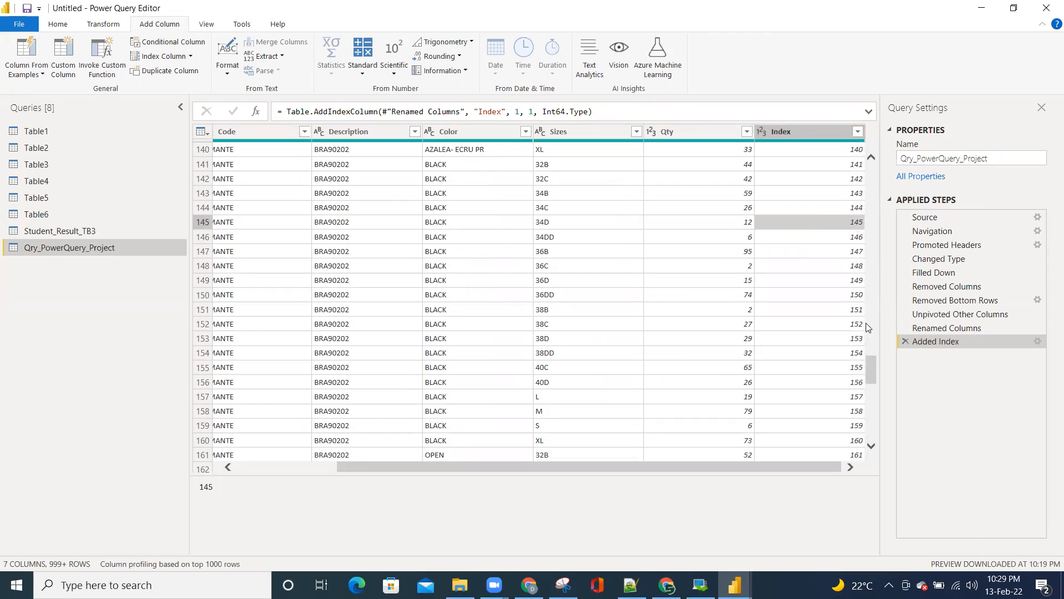
{"action": "left_click_drag", "start_coordinate": [869, 365], "coordinate": [873, 168]}
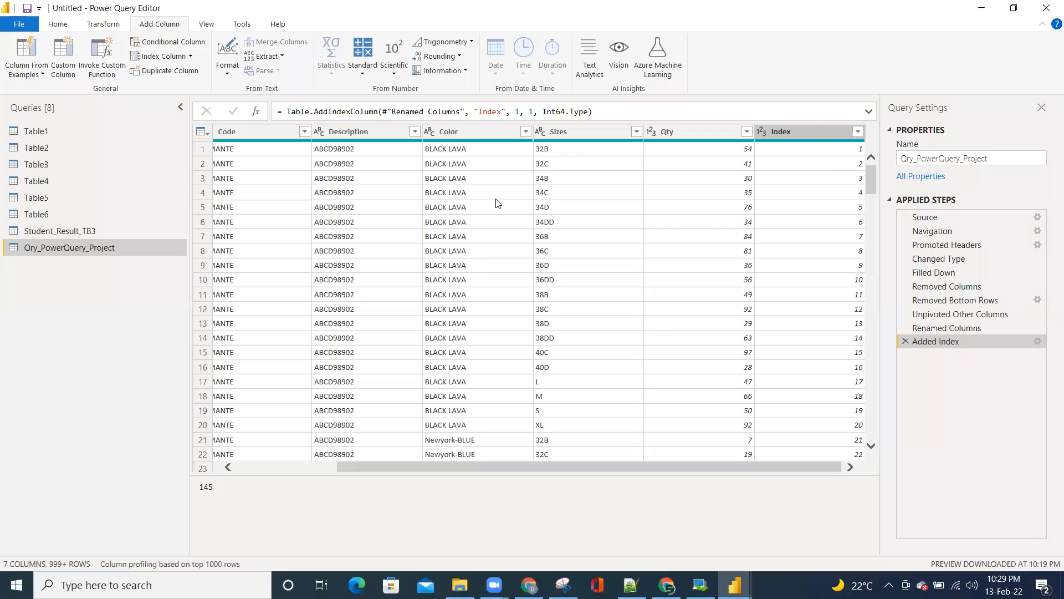
Reverse the row order of the query and examine the Index value of the first row
{"action": "left_click", "coordinate": [117, 29]}
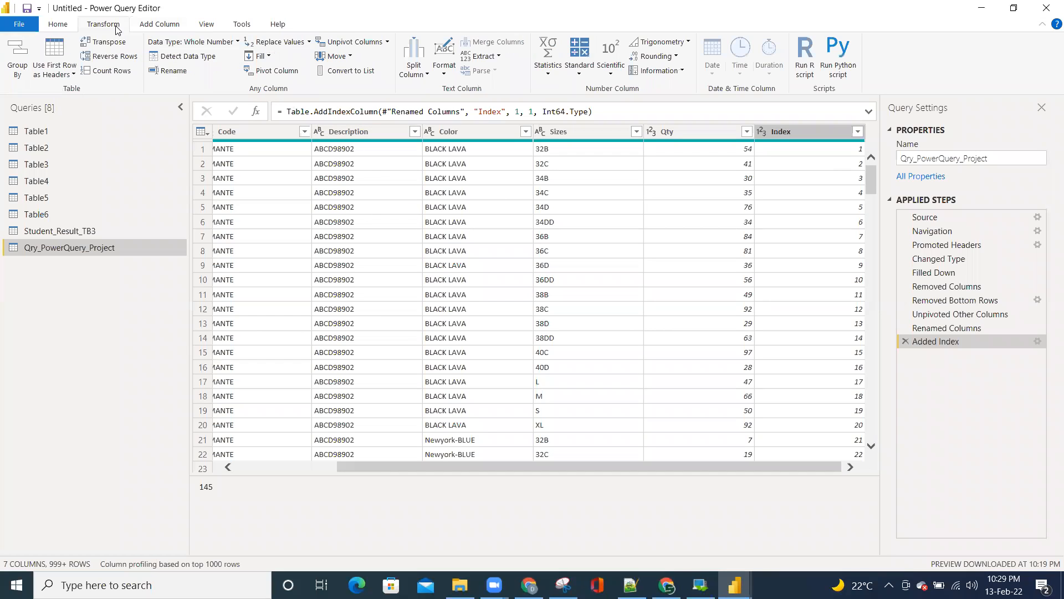
{"action": "left_click", "coordinate": [111, 60]}
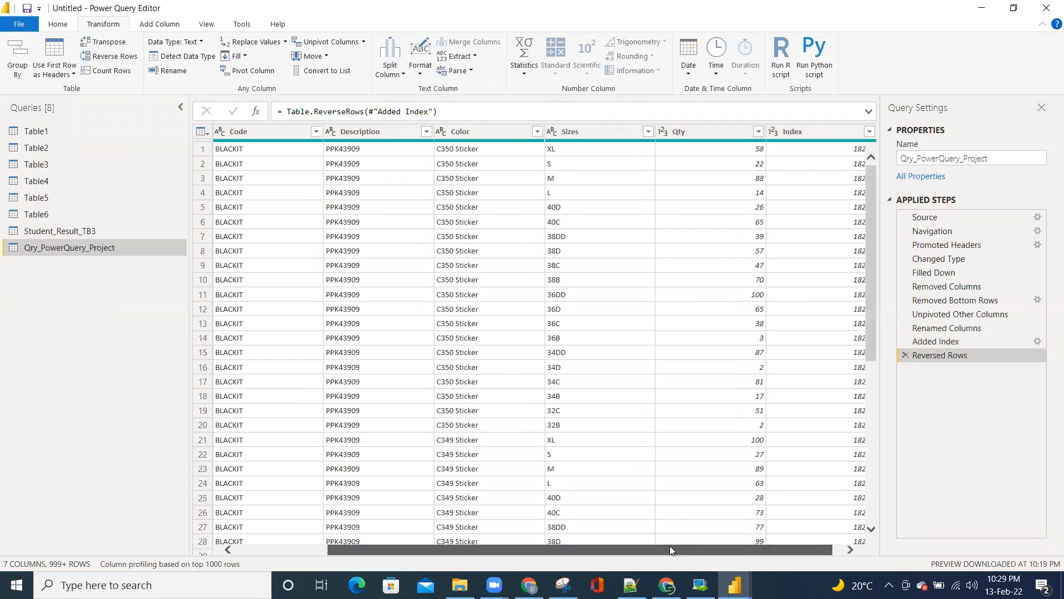
{"action": "left_click_drag", "start_coordinate": [670, 549], "coordinate": [791, 549]}
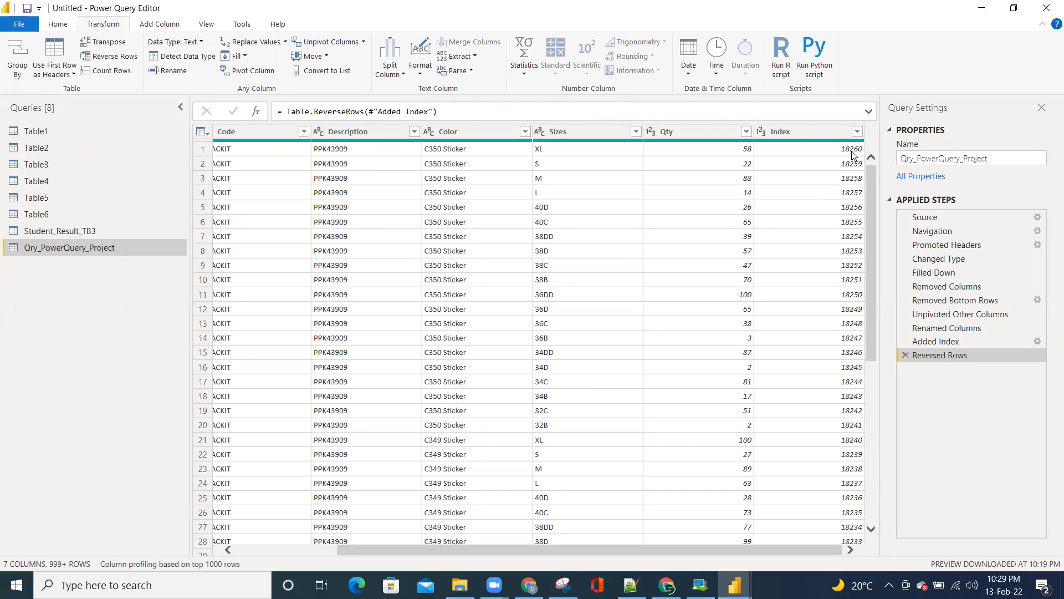
Switch to Calculator, divide 18260 by 20, and close it
{"action": "key", "text": "super"}
{"action": "type", "text": "calc"}
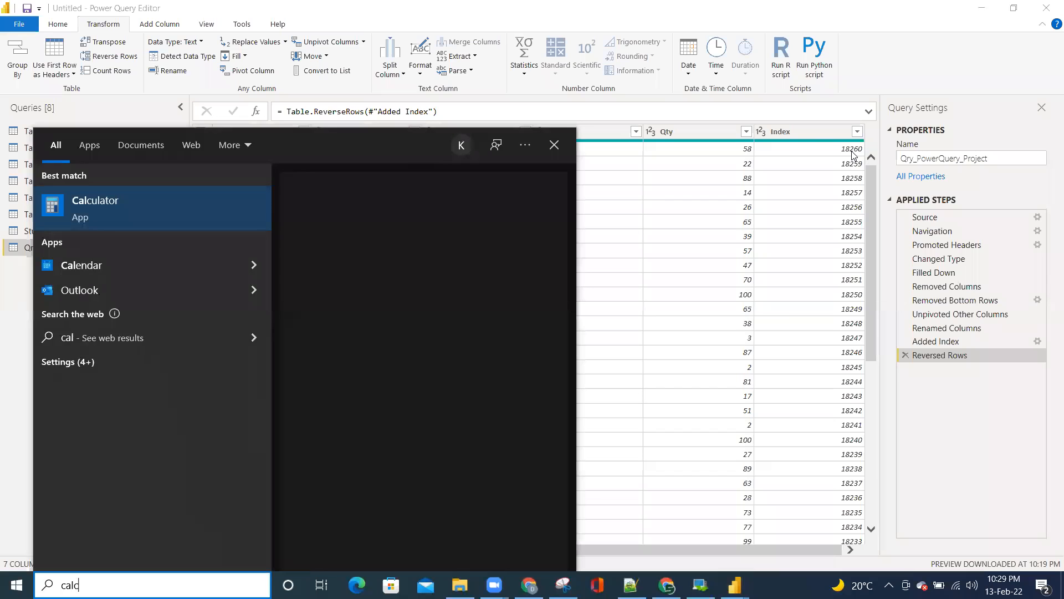
{"action": "key", "text": "Return"}
{"action": "type", "text": "18260"}
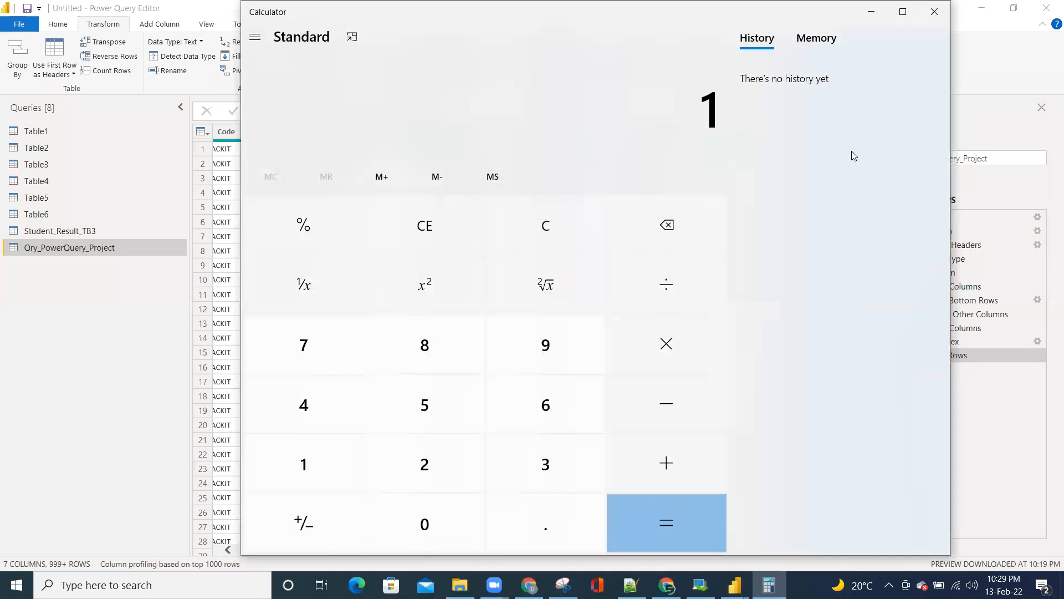
{"action": "key", "text": "slash"}
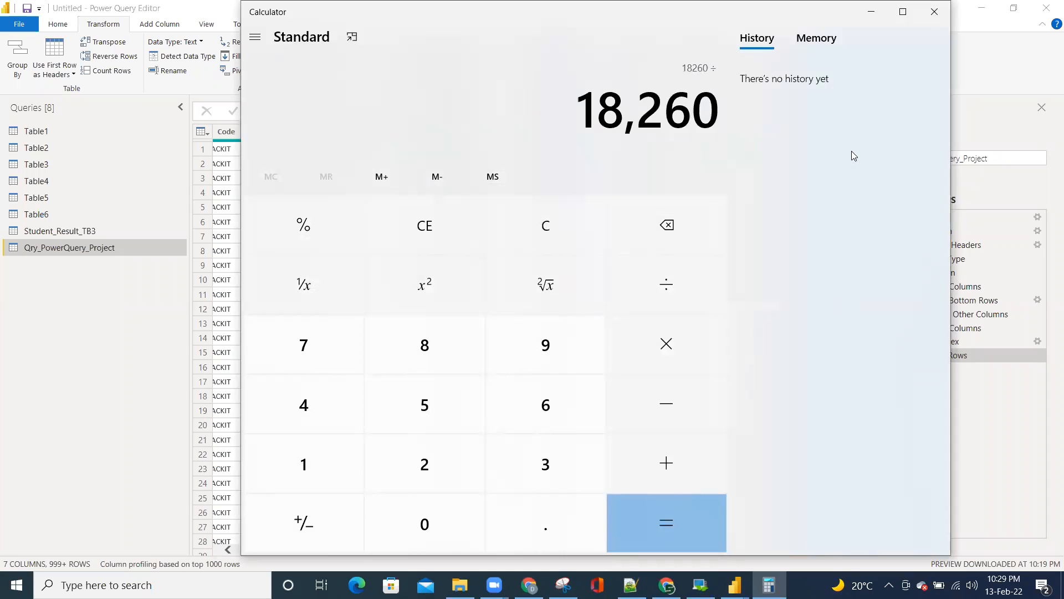
{"action": "type", "text": "20"}
{"action": "key", "text": "Return"}
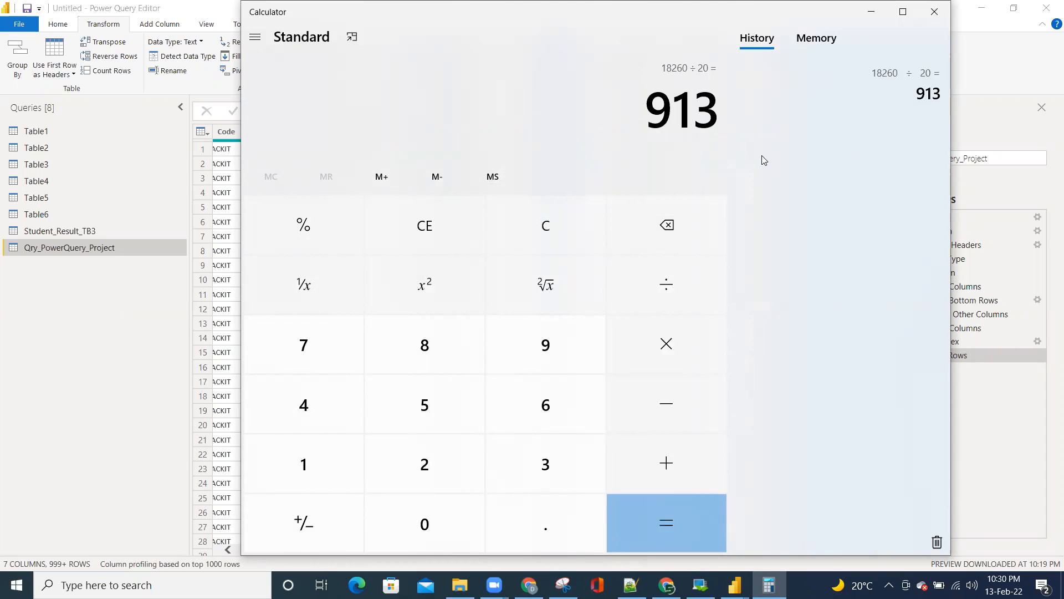
{"action": "left_click", "coordinate": [942, 16]}
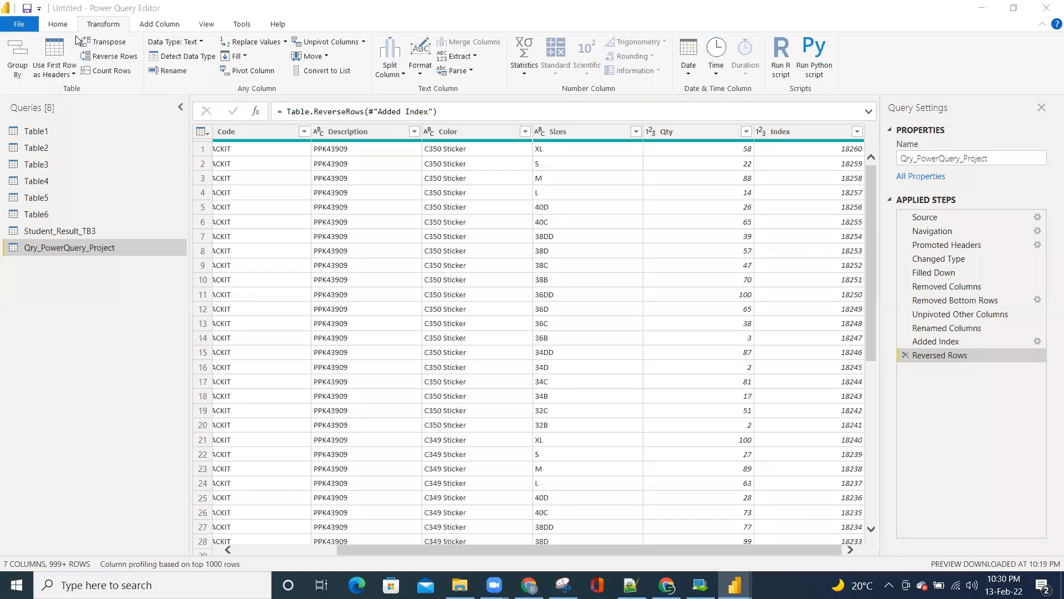
Group the rows by Location with an advanced Count Rows aggregation named Count, and delete the grouping step after reviewing it
{"action": "left_click", "coordinate": [21, 64]}
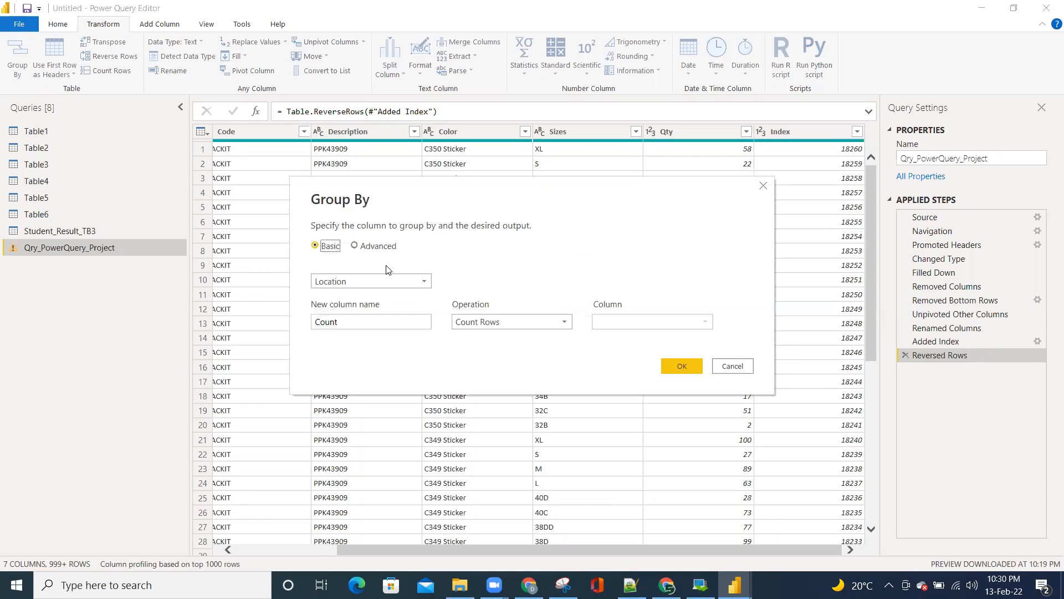
{"action": "left_click", "coordinate": [363, 248]}
{"action": "left_click", "coordinate": [361, 281]}
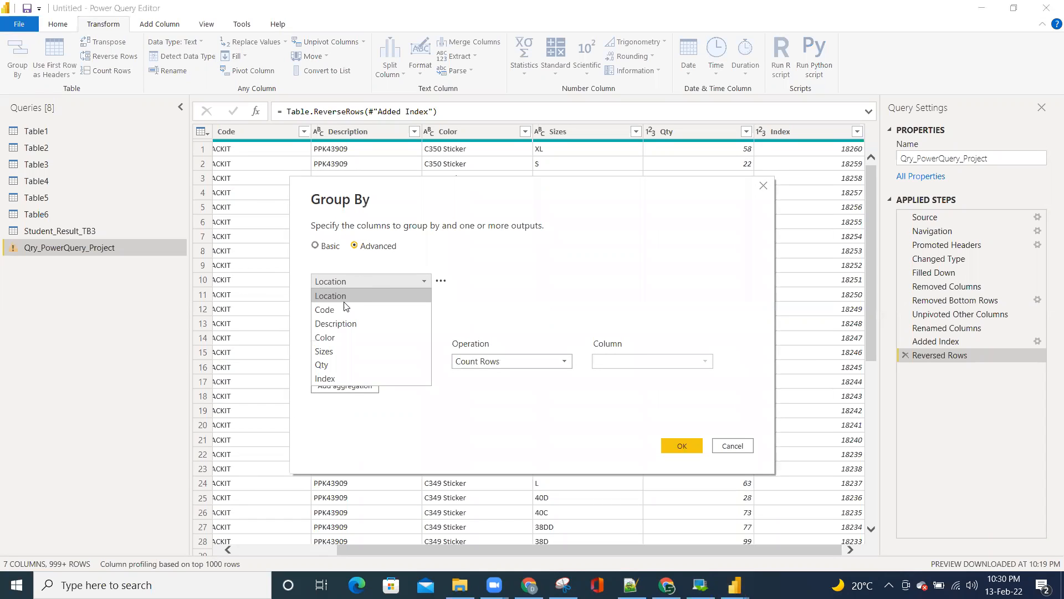
{"action": "left_click", "coordinate": [348, 297]}
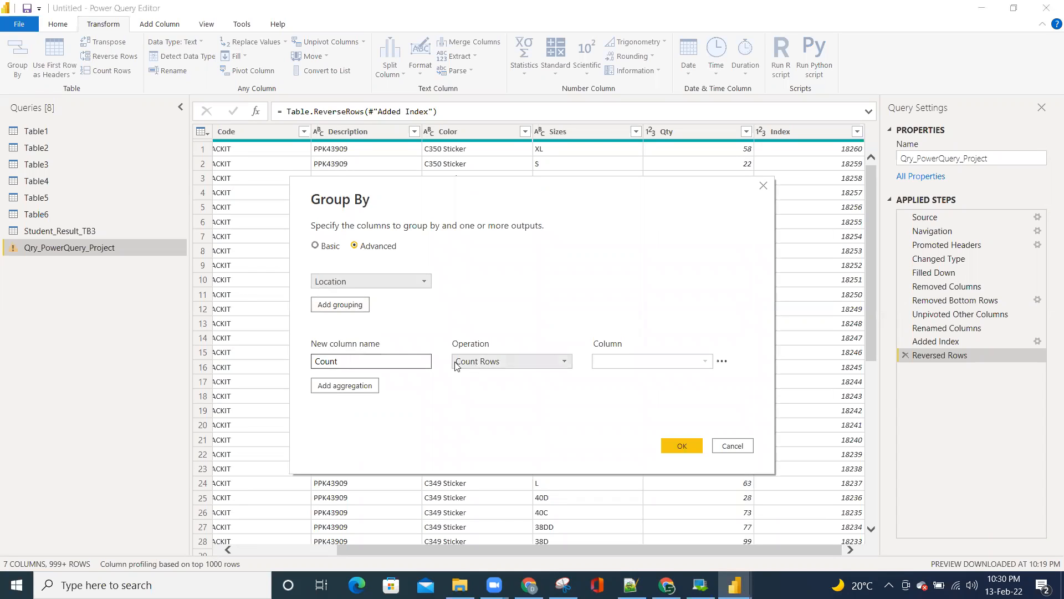
{"action": "left_click", "coordinate": [487, 367]}
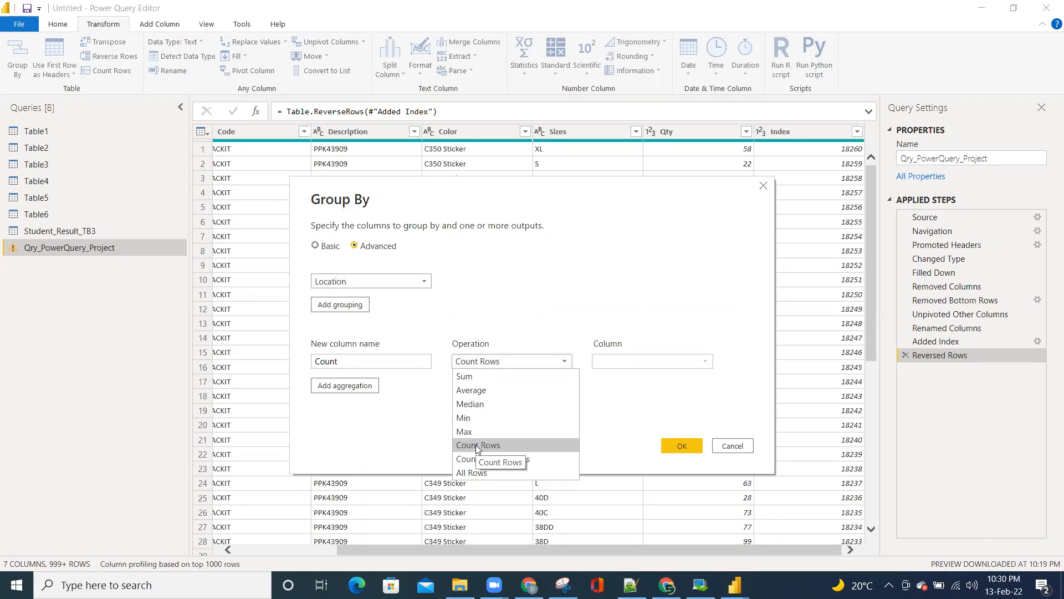
{"action": "left_click", "coordinate": [502, 445]}
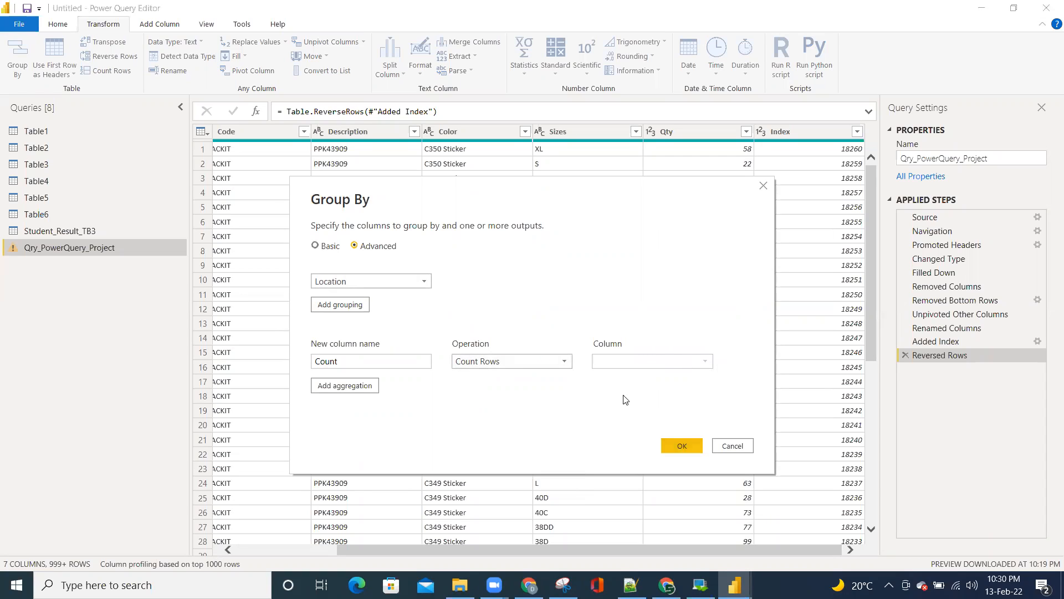
{"action": "left_click", "coordinate": [679, 444]}
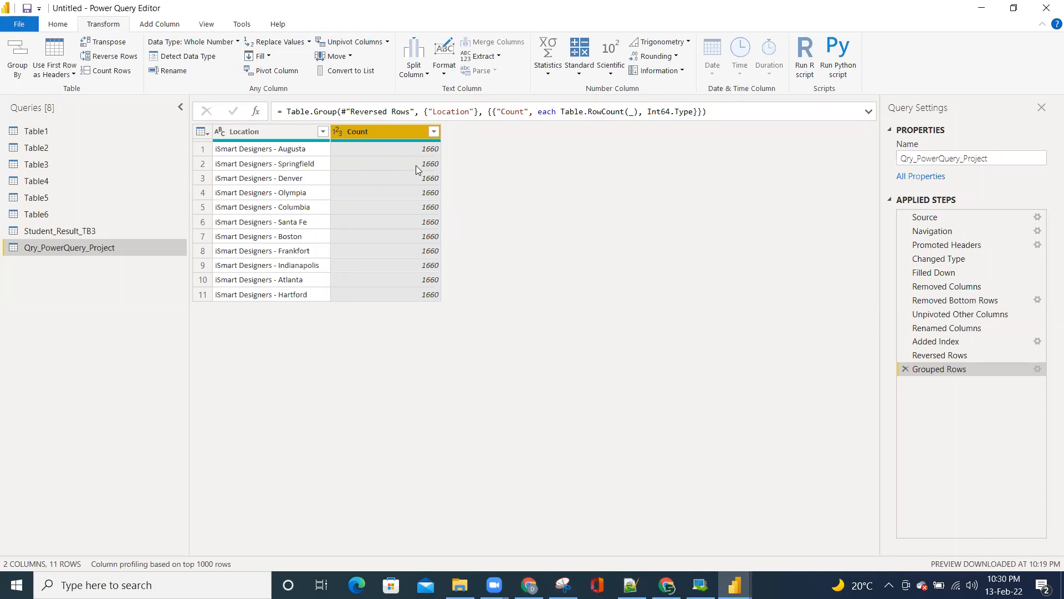
{"action": "left_click", "coordinate": [906, 368]}
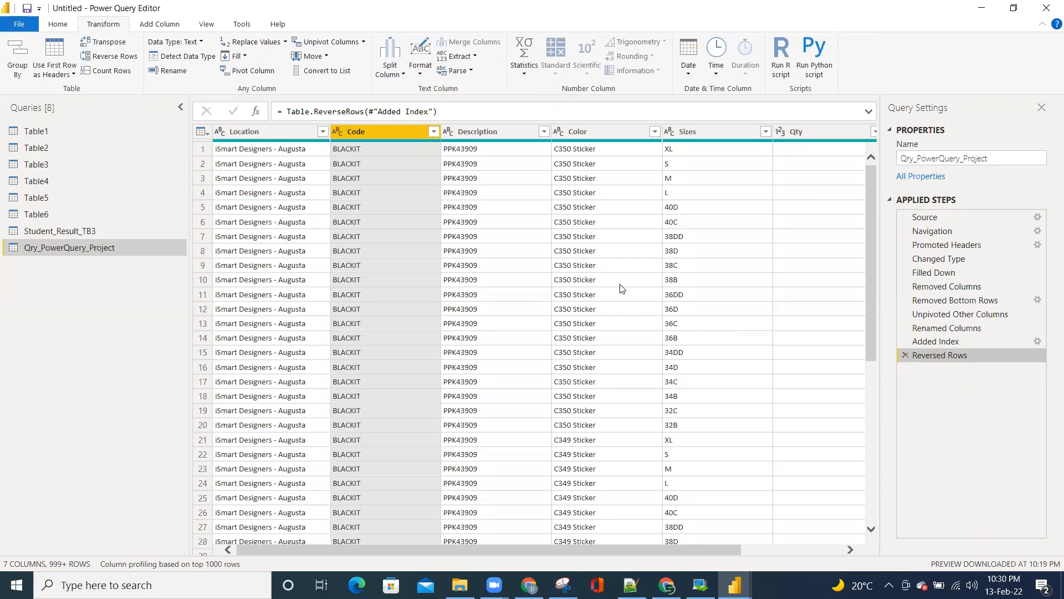
Close the query editor applying the changes, and check the summarization options for Qty in the table visual
{"action": "left_click", "coordinate": [58, 24]}
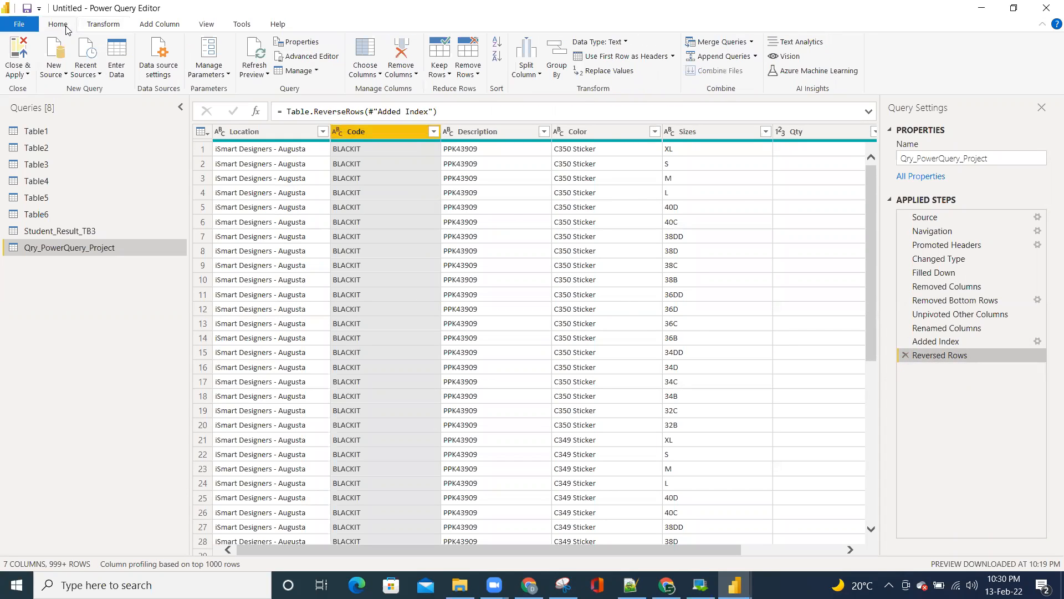
{"action": "left_click", "coordinate": [20, 49]}
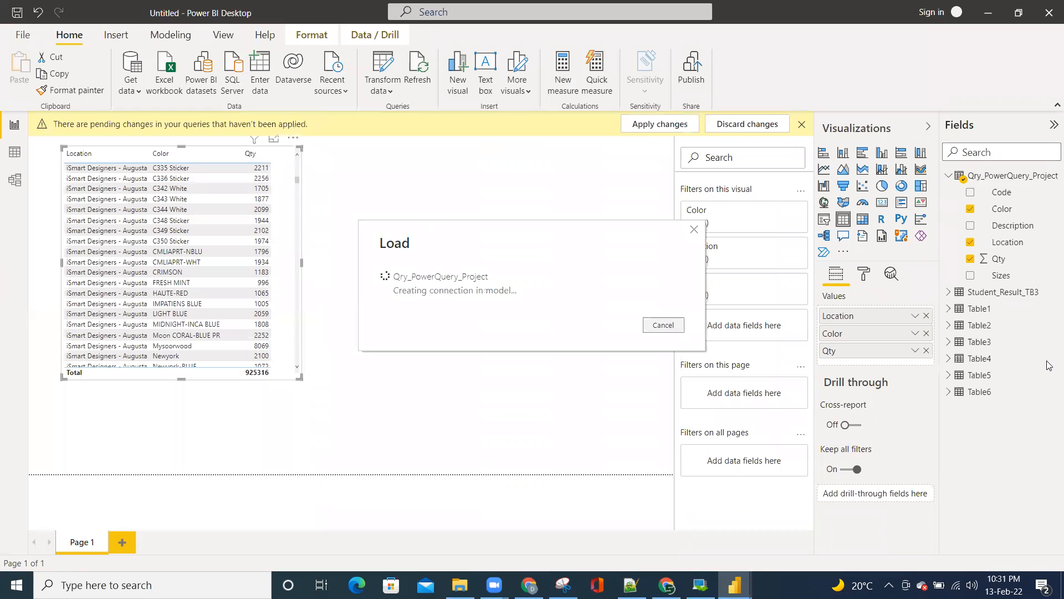
{"action": "left_click", "coordinate": [914, 350]}
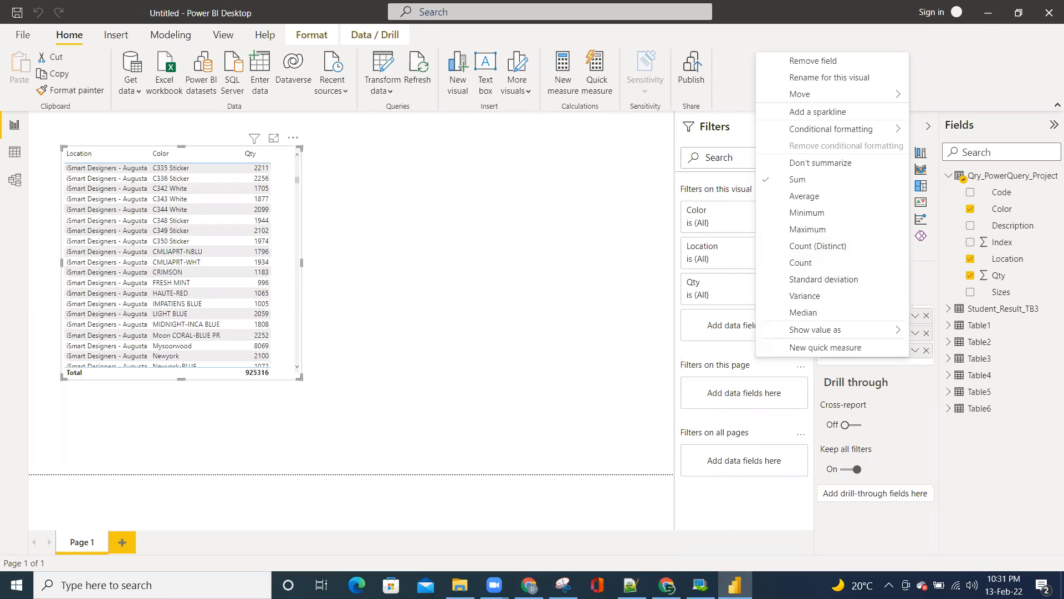
{"action": "left_click", "coordinate": [529, 222]}
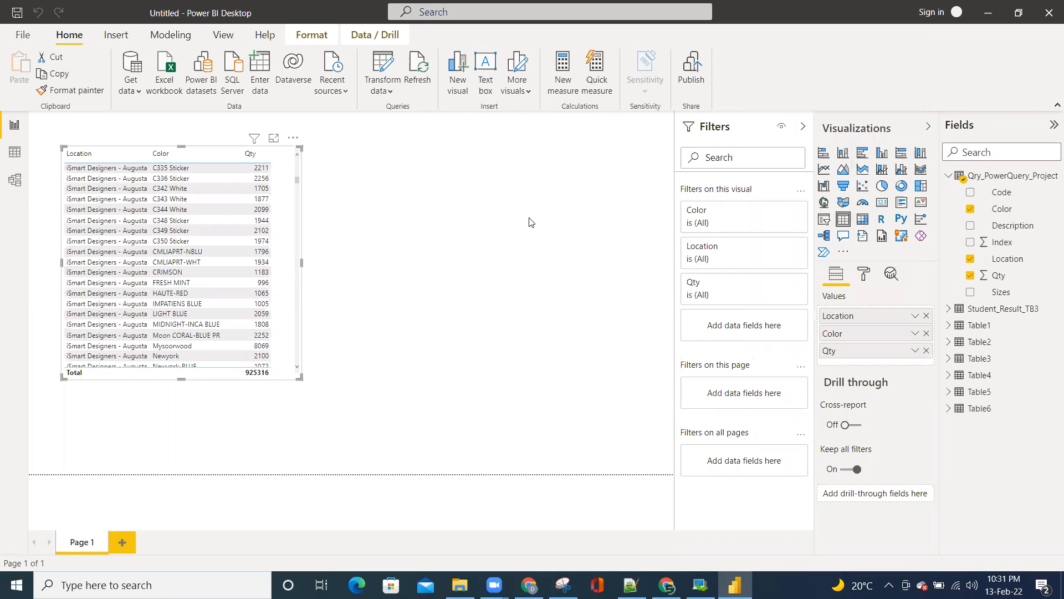
{"action": "left_click", "coordinate": [405, 219]}
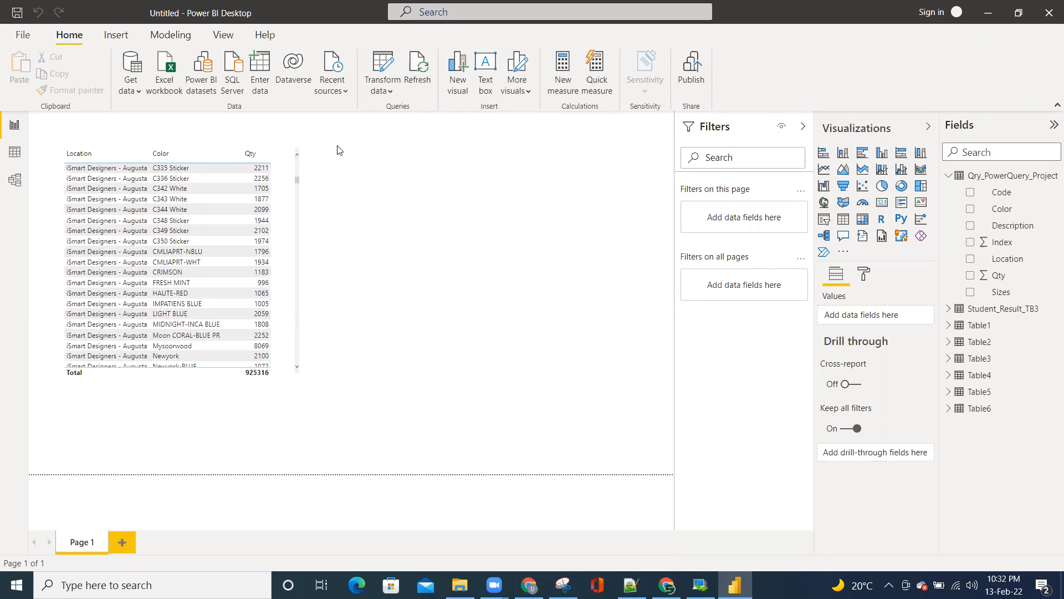
Start saving the report and browse to the Power BI Working Files folder inside Batch 94 - Power BI - Feb 2022
{"action": "left_click", "coordinate": [17, 13]}
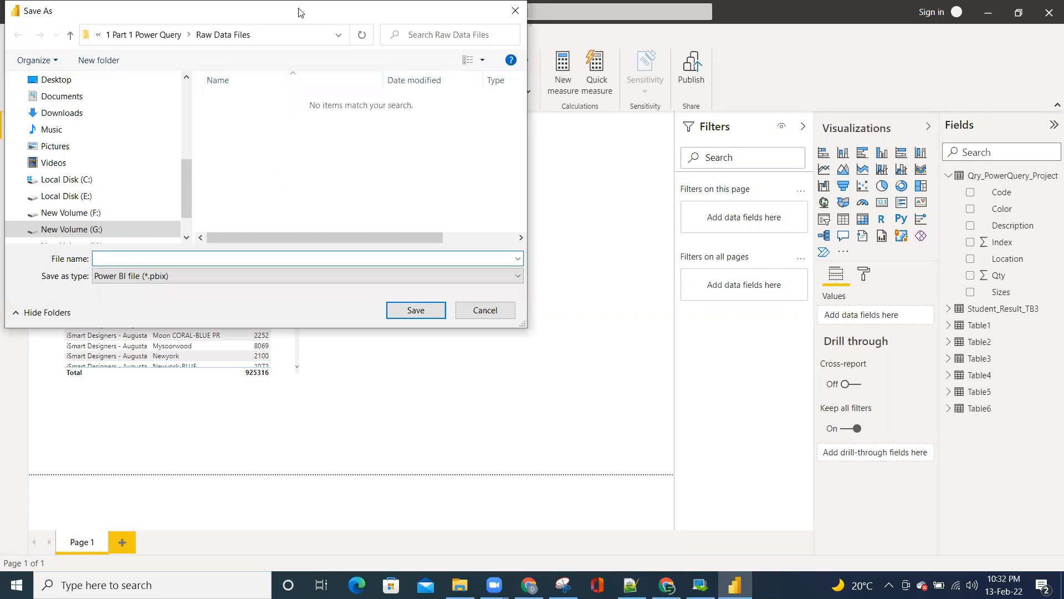
{"action": "left_click_drag", "start_coordinate": [298, 13], "coordinate": [587, 157]}
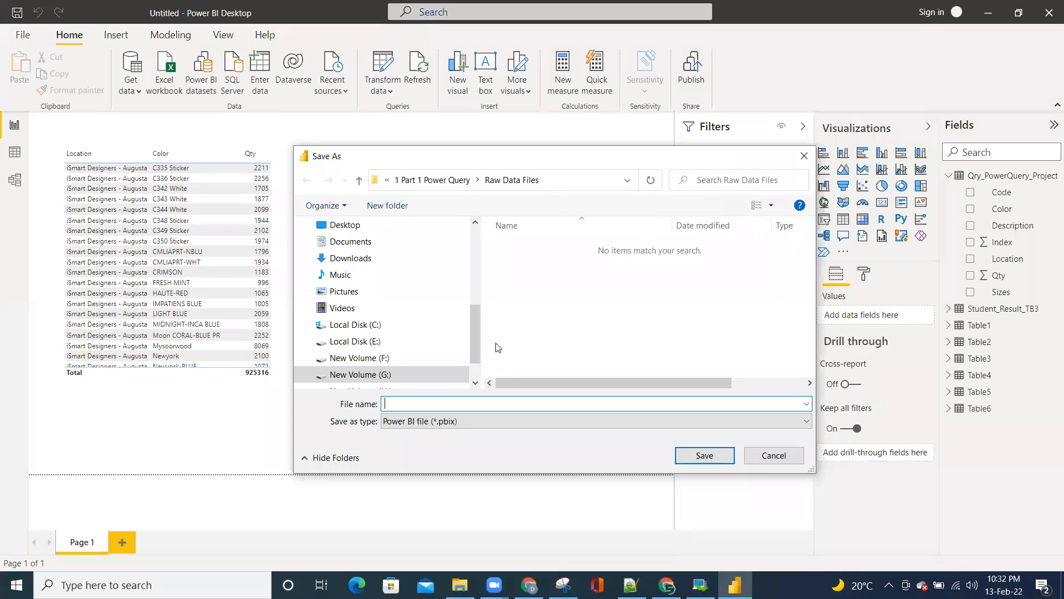
{"action": "left_click", "coordinate": [436, 180]}
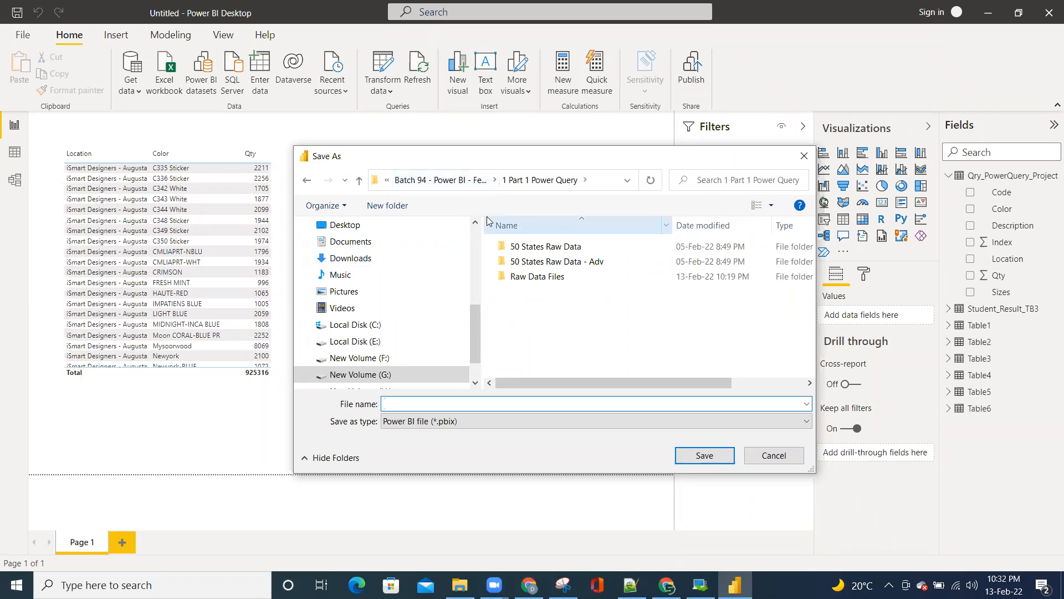
{"action": "left_click", "coordinate": [436, 182]}
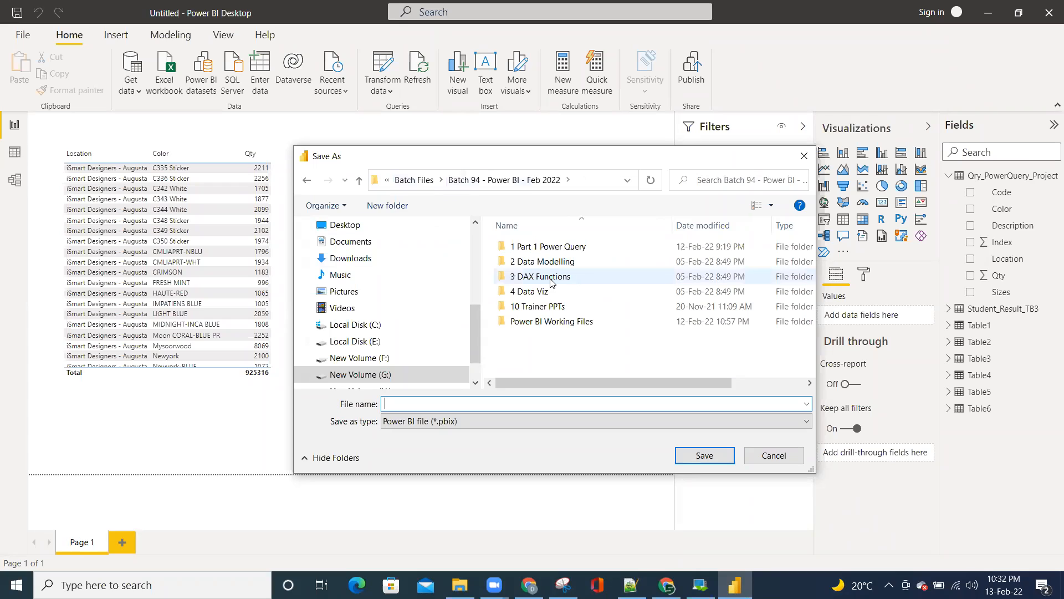
{"action": "double_click", "coordinate": [552, 321]}
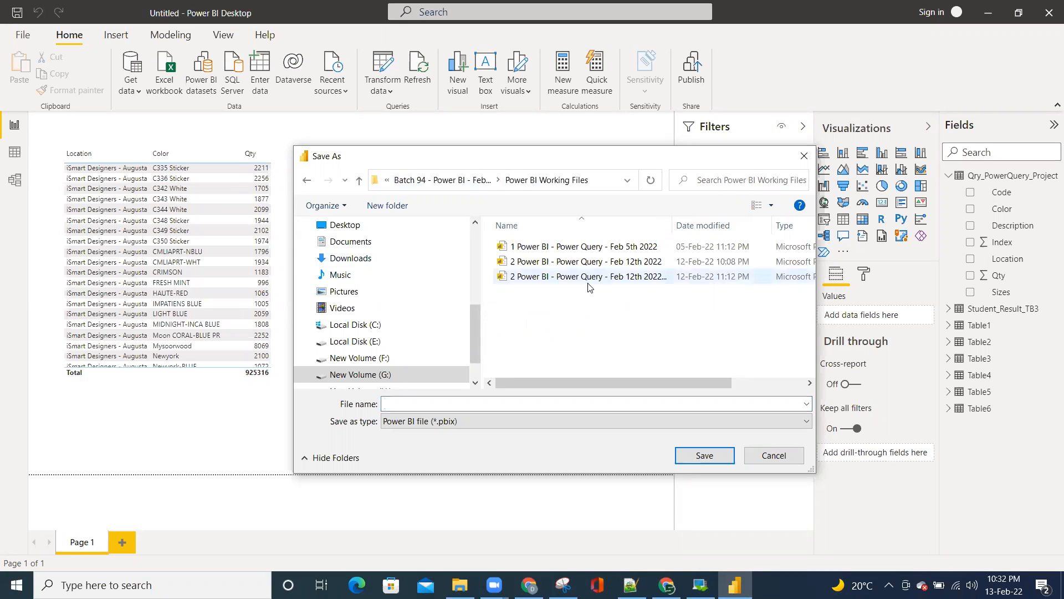
Reuse the first Feb 12th file's name, change it to "3 Power BI - Power Query - Feb 13th 2022", and save the report
{"action": "left_click", "coordinate": [587, 261]}
{"action": "left_click", "coordinate": [569, 398]}
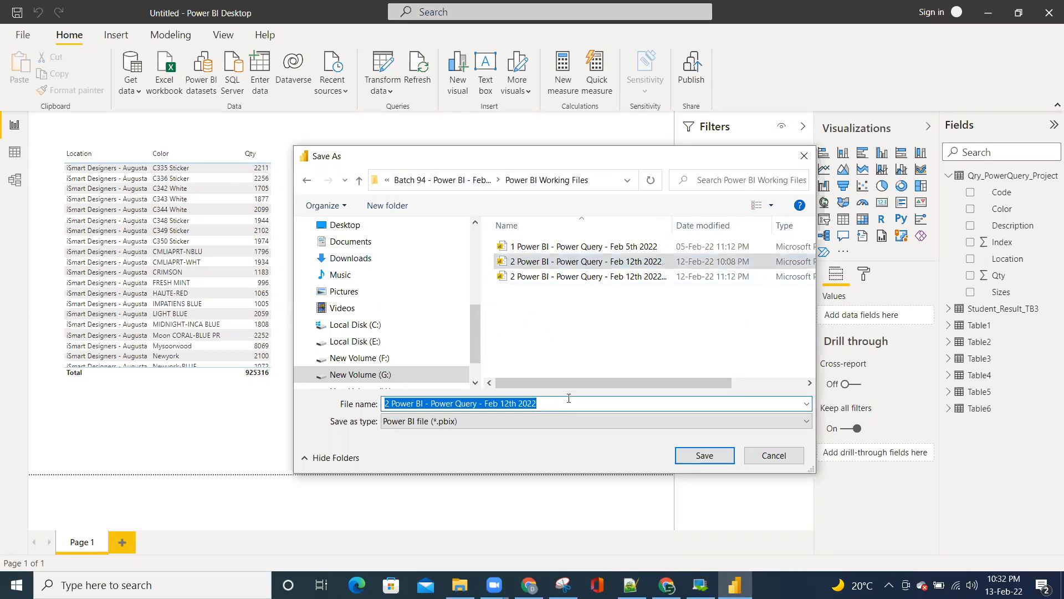
{"action": "left_click", "coordinate": [568, 398]}
{"action": "key", "text": "Right"}
{"action": "key", "text": "shift+Right"}
{"action": "type", "text": "3"}
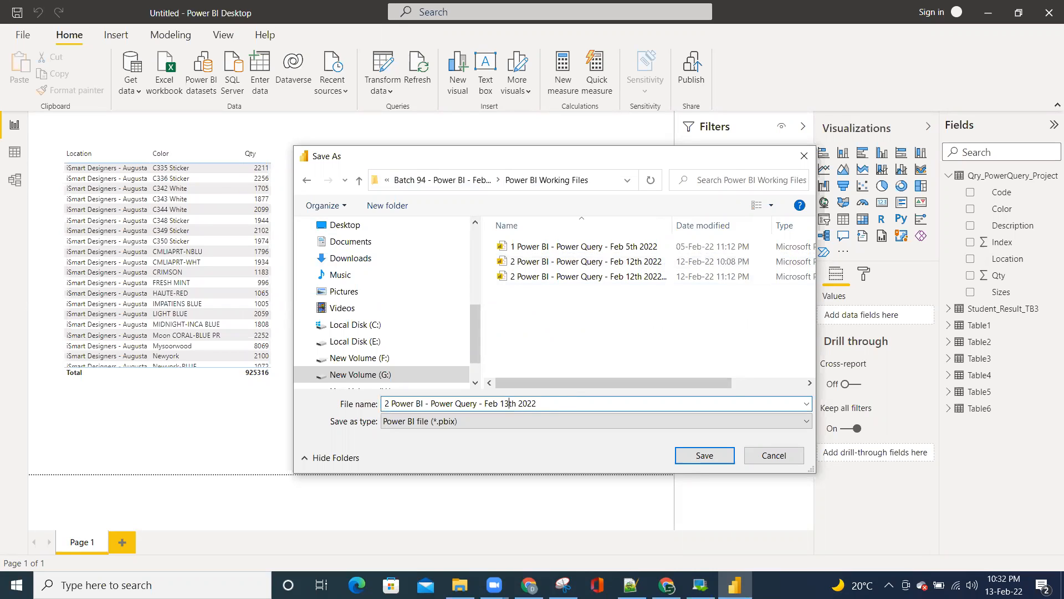
{"action": "key", "text": "shift+Right"}
{"action": "type", "text": "3"}
{"action": "left_click", "coordinate": [725, 460]}
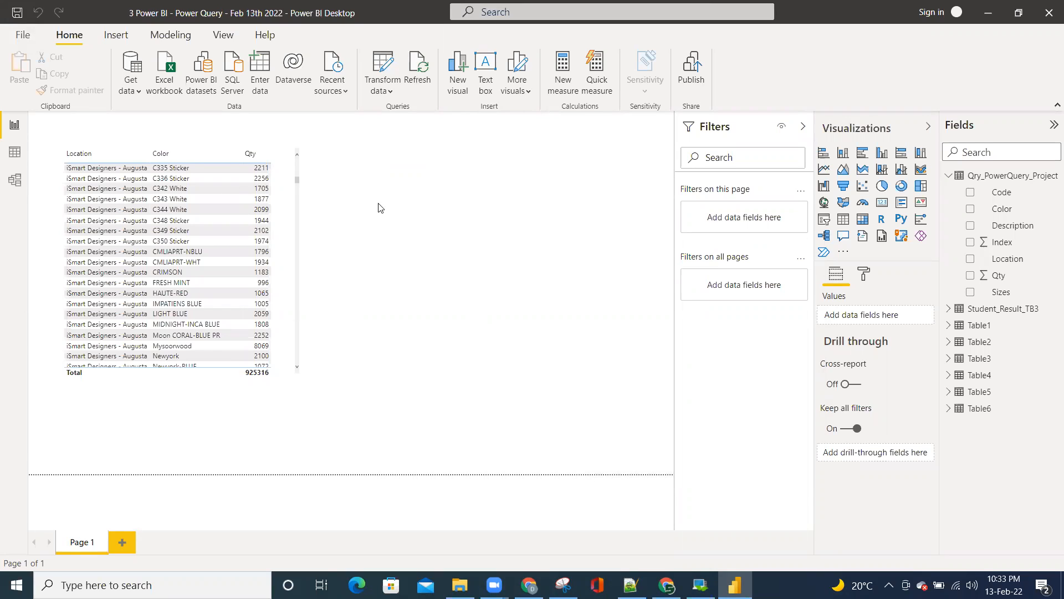
Switch to Chrome and open the iplt20.com website in a new tab
{"action": "left_click", "coordinate": [460, 585]}
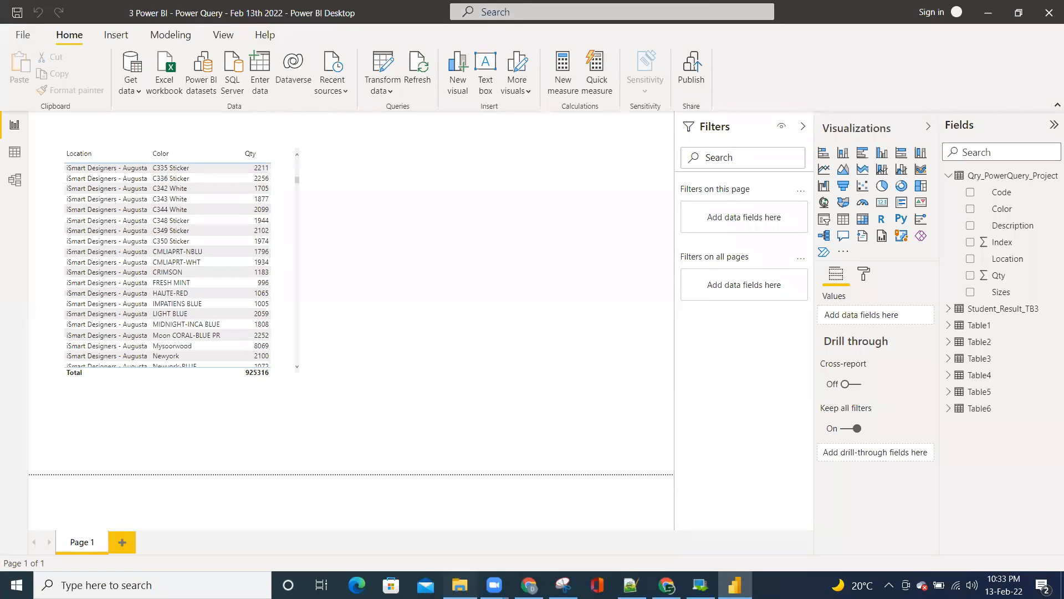
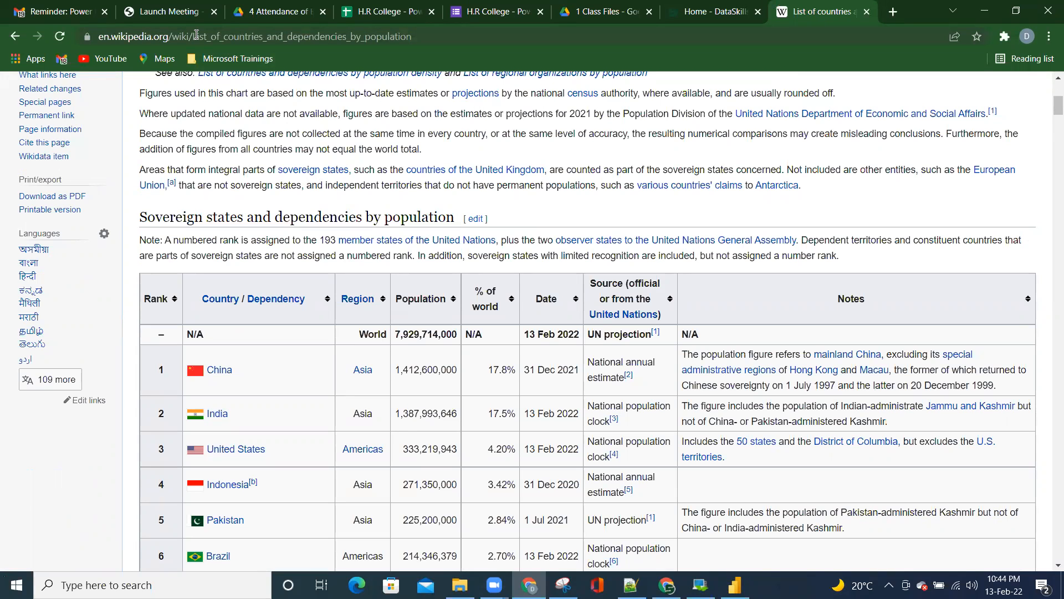
{"action": "left_click", "coordinate": [893, 12]}
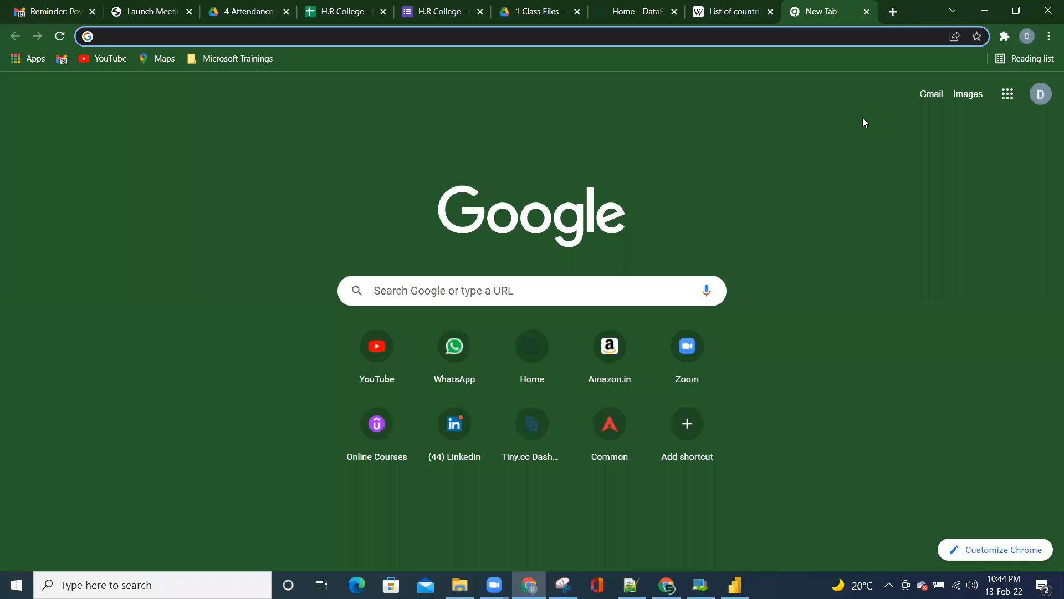
{"action": "left_click", "coordinate": [863, 118]}
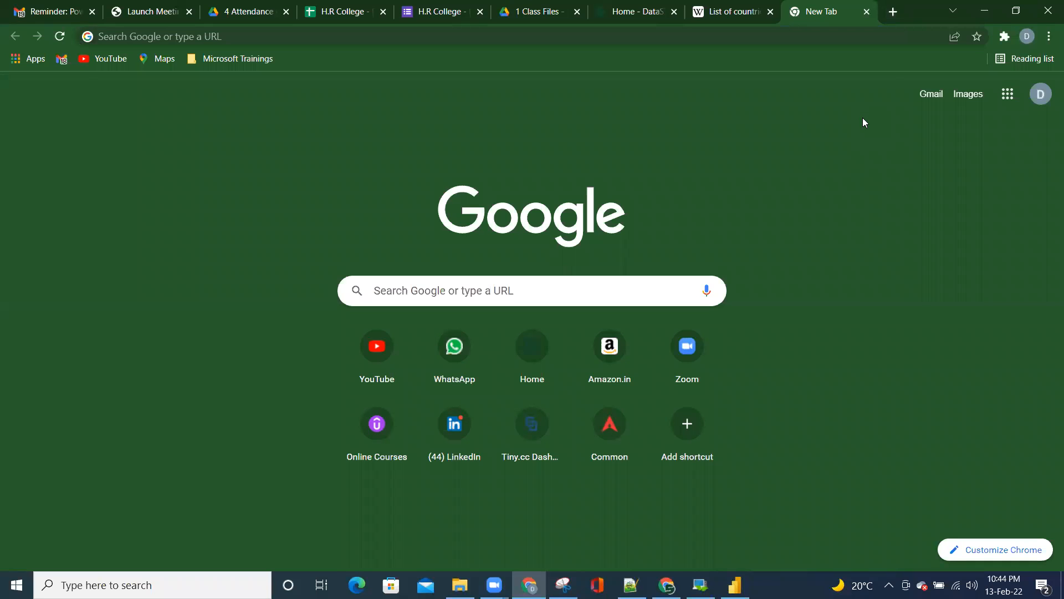
{"action": "left_click", "coordinate": [192, 35]}
{"action": "type", "text": "ipl"}
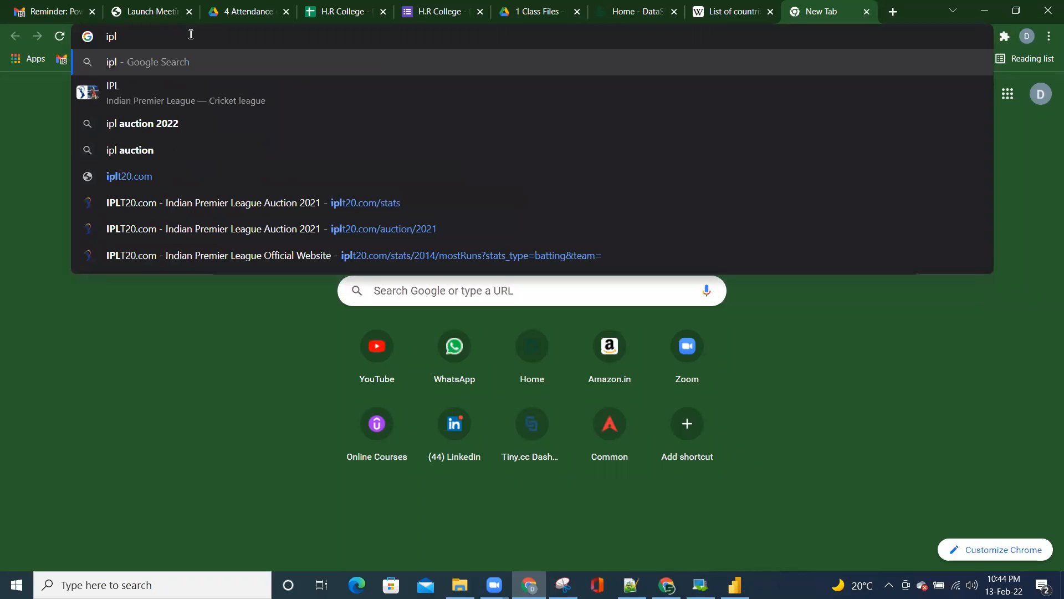
{"action": "key", "text": "Down"}
{"action": "key", "text": "Down"}
{"action": "key", "text": "Down"}
{"action": "key", "text": "Down"}
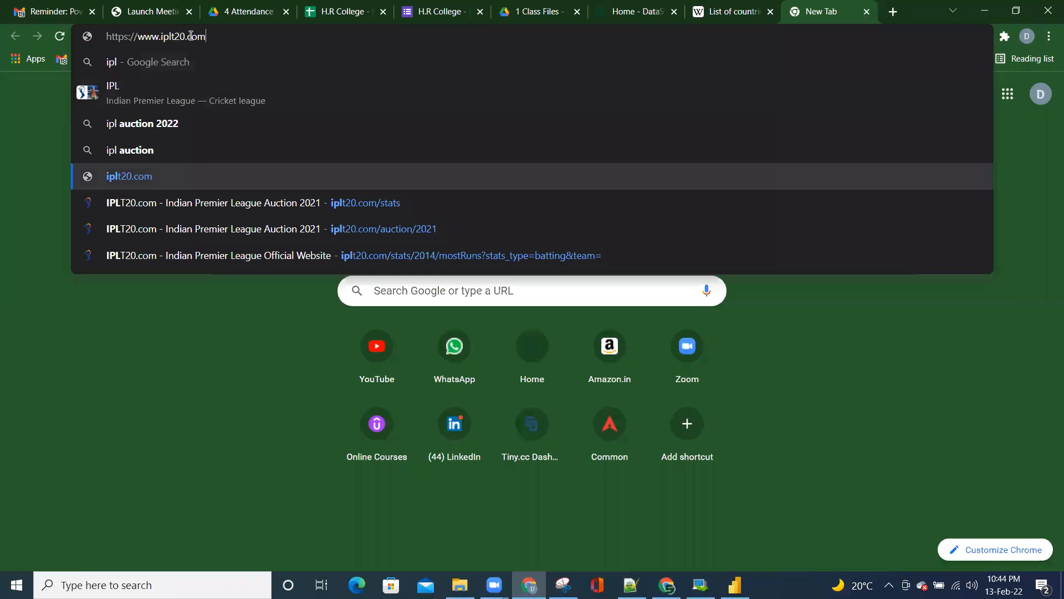
{"action": "key", "text": "Return"}
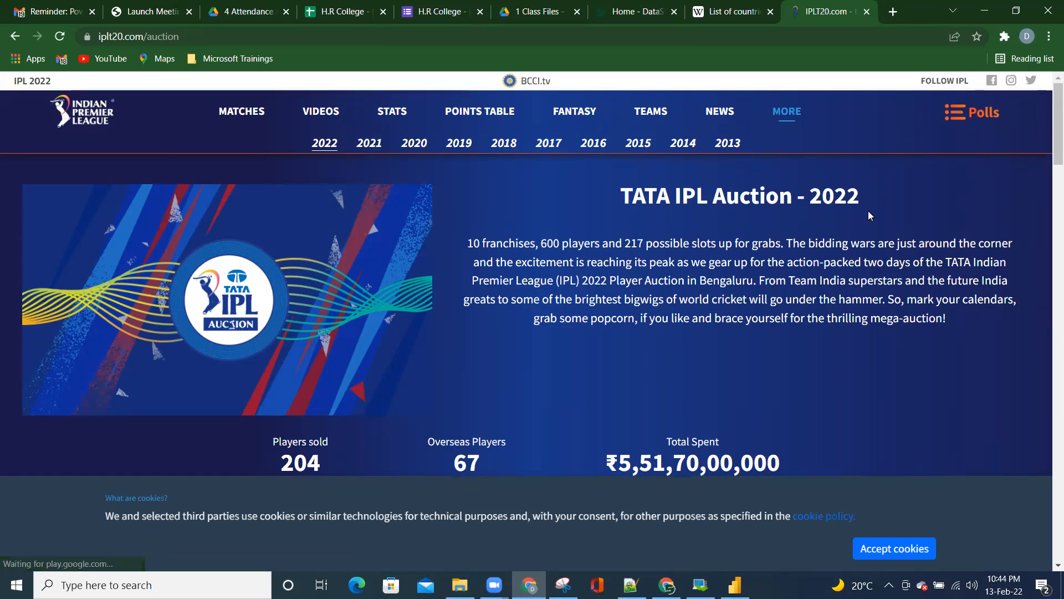
Examine the Total Spent figure on the TATA IPL Auction 2022 page
{"action": "scroll", "coordinate": [763, 305], "scroll_direction": "down", "scroll_amount": 5}
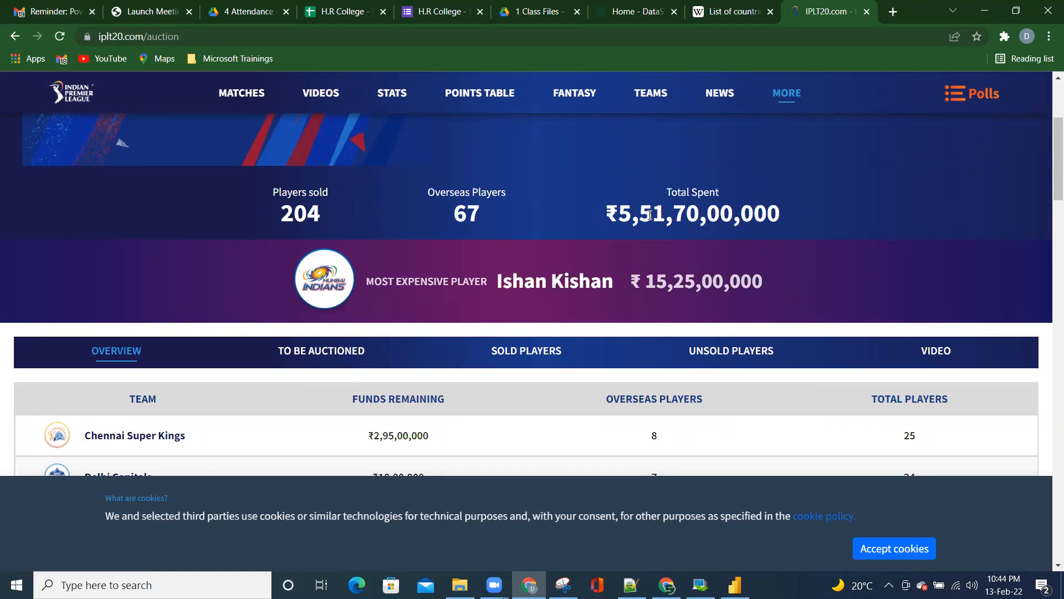
{"action": "left_click_drag", "start_coordinate": [606, 218], "coordinate": [797, 221]}
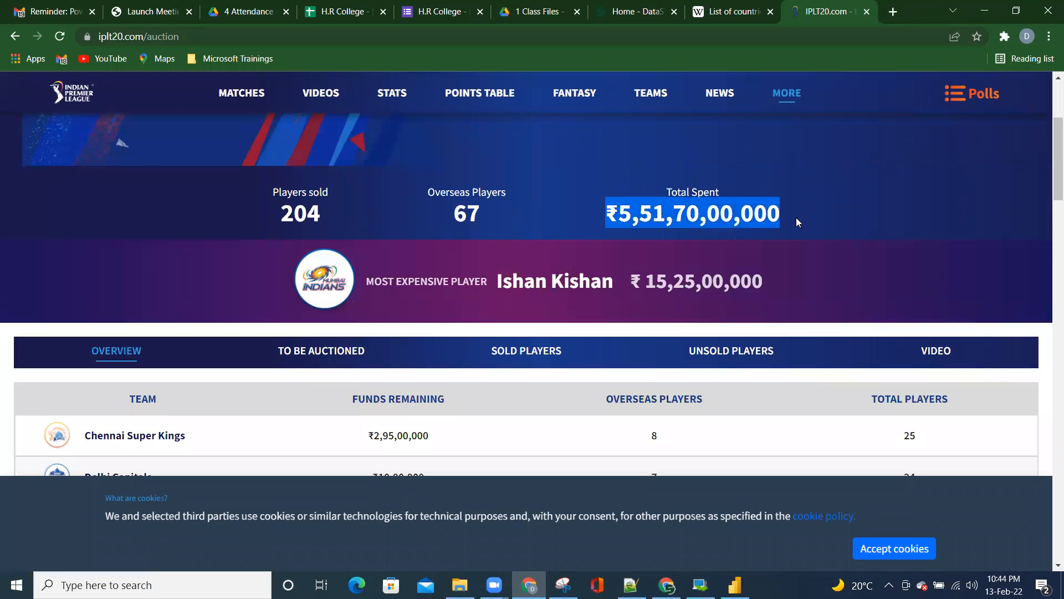
{"action": "scroll", "coordinate": [797, 222], "scroll_direction": "up", "scroll_amount": 5}
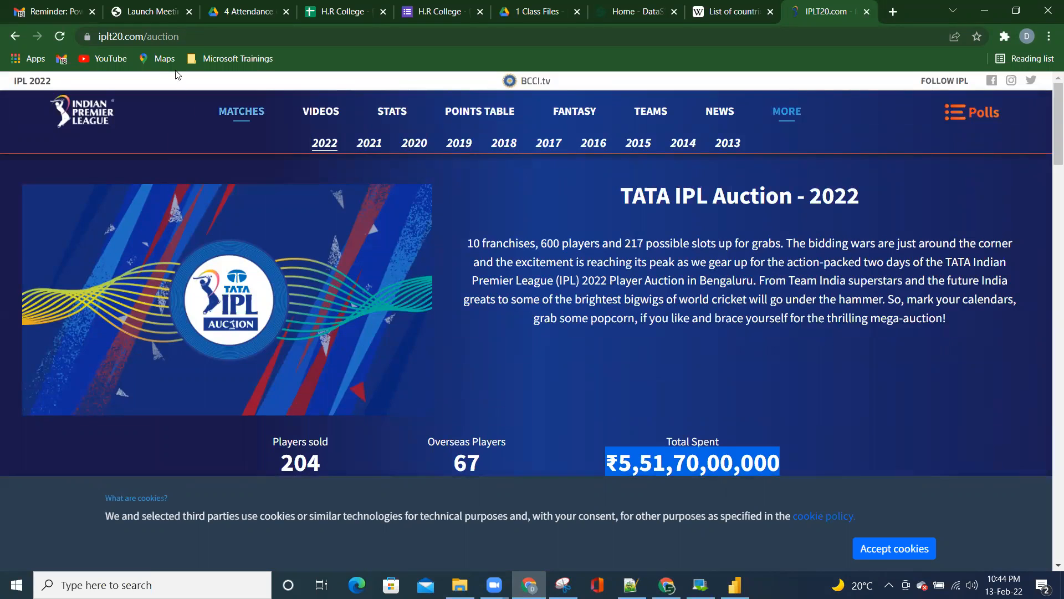
Open the IPL stats by season and look through the 2021 Most Runs table
{"action": "mouse_move", "coordinate": [393, 105]}
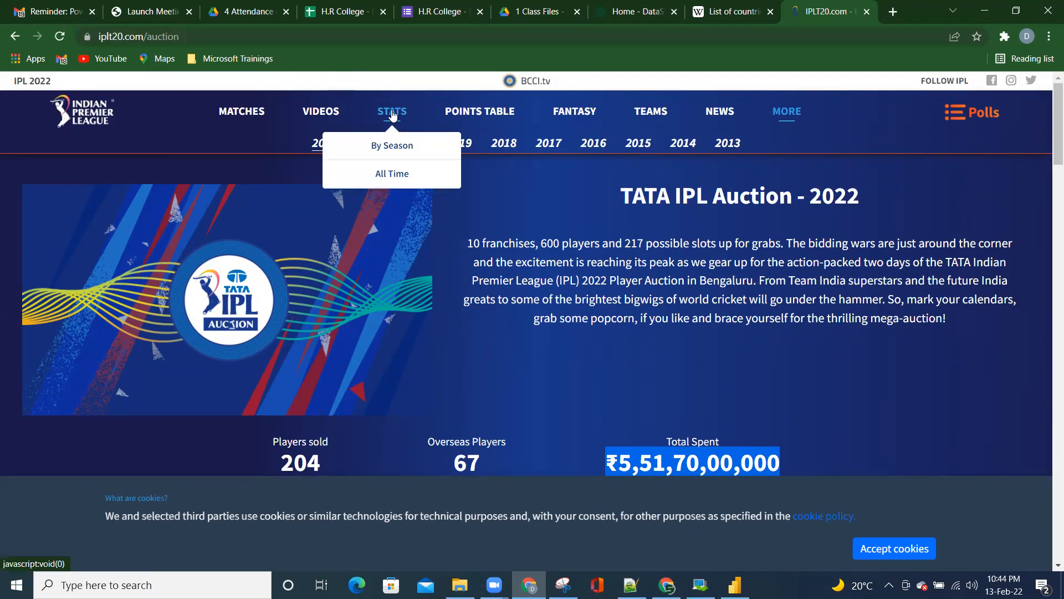
{"action": "left_click", "coordinate": [392, 145]}
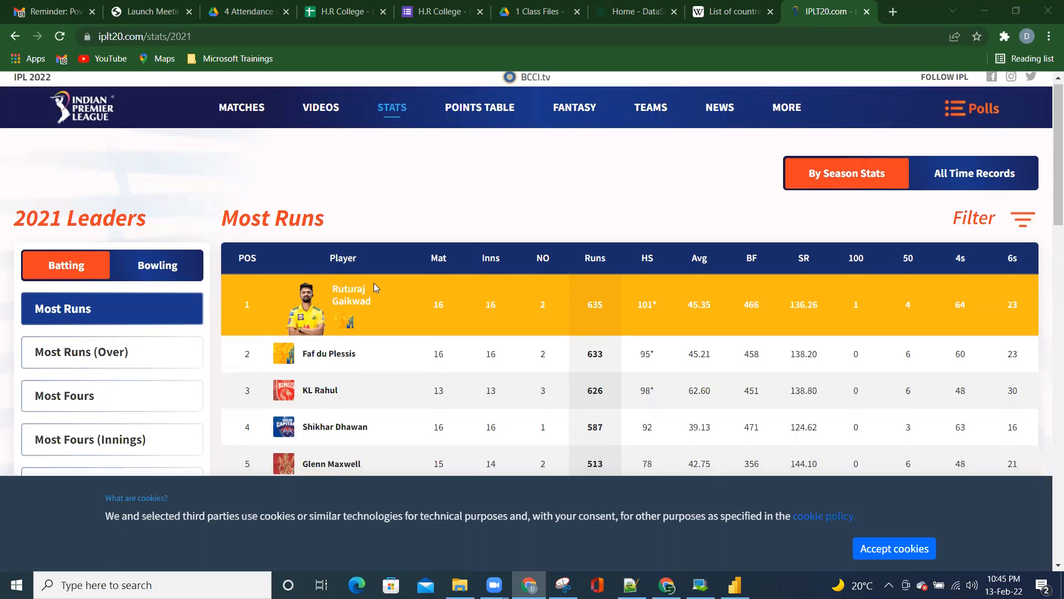
{"action": "scroll", "coordinate": [306, 237], "scroll_direction": "down", "scroll_amount": 2}
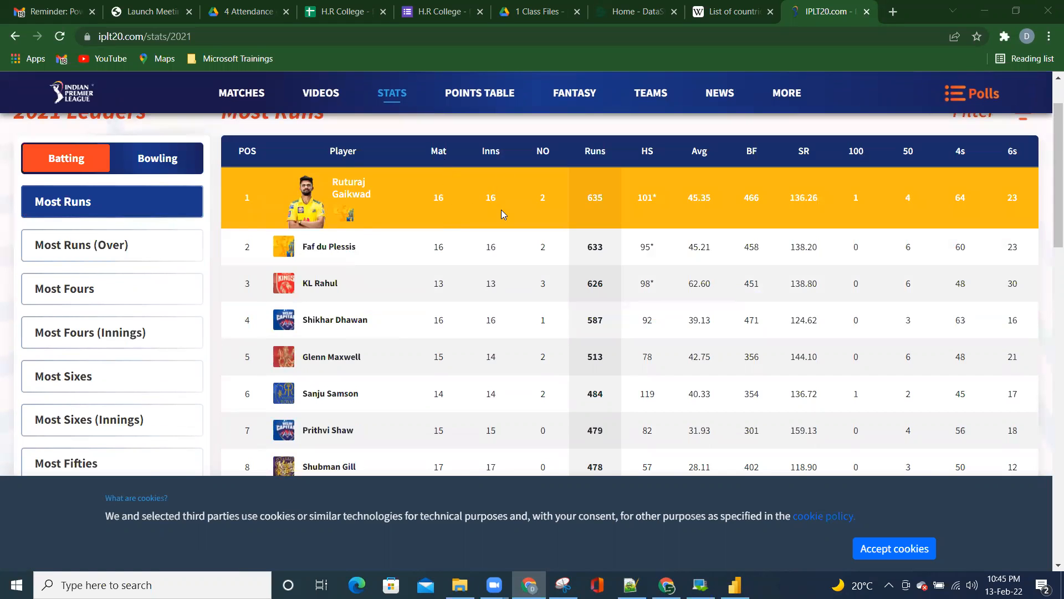
{"action": "scroll", "coordinate": [527, 233], "scroll_direction": "up", "scroll_amount": 2}
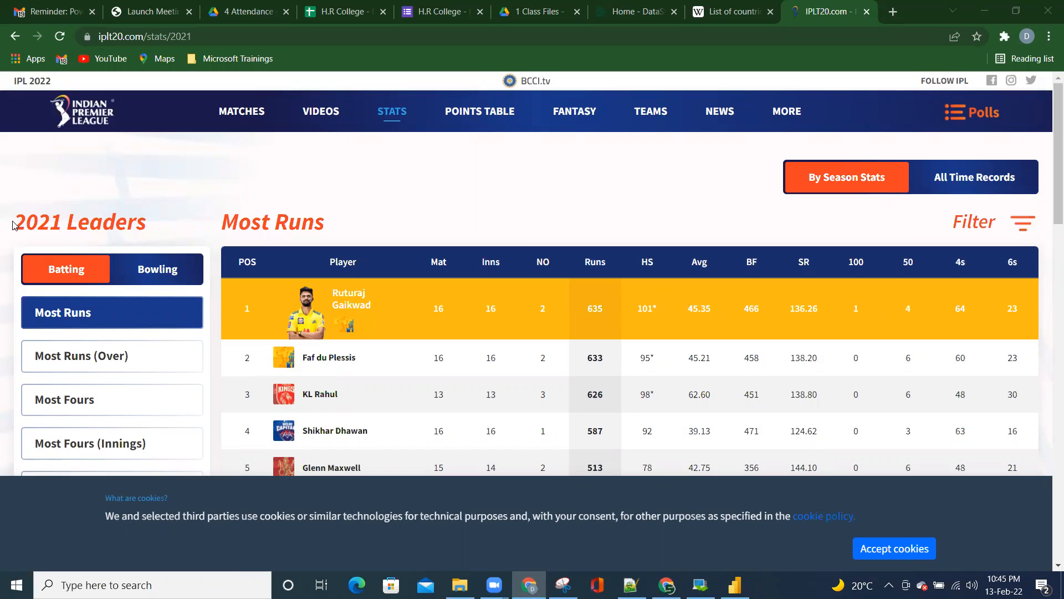
{"action": "left_click_drag", "start_coordinate": [18, 222], "coordinate": [58, 222]}
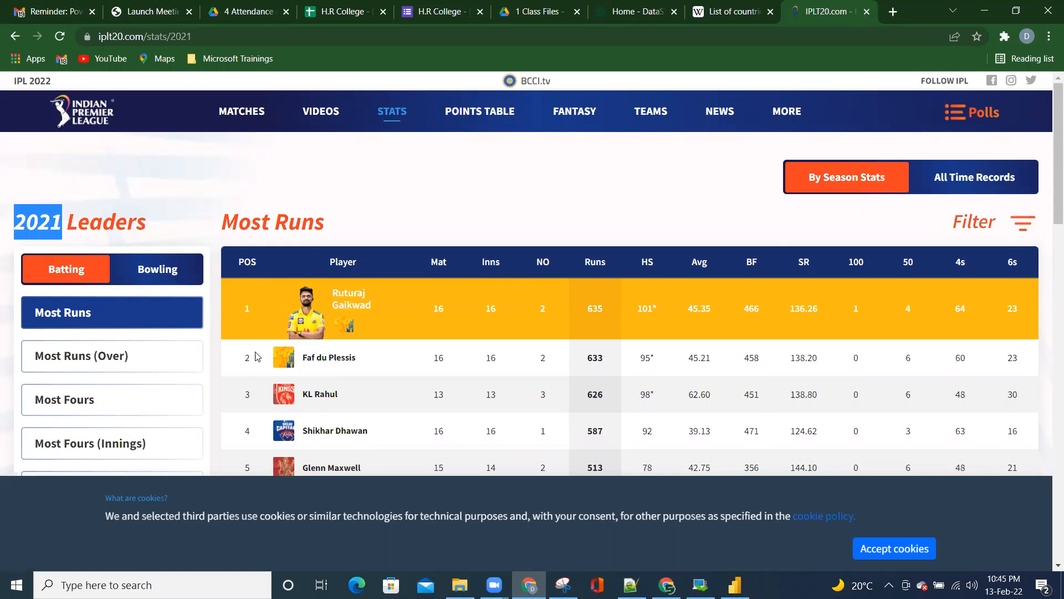
{"action": "scroll", "coordinate": [261, 446], "scroll_direction": "down", "scroll_amount": 2}
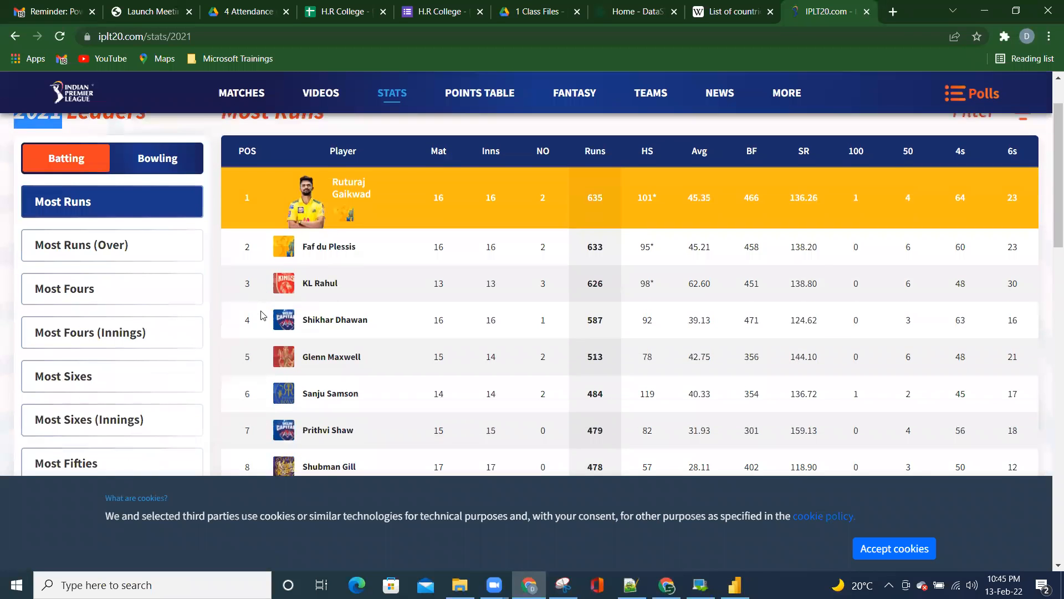
{"action": "scroll", "coordinate": [263, 314], "scroll_direction": "down", "scroll_amount": 10}
{"action": "scroll", "coordinate": [262, 315], "scroll_direction": "up", "scroll_amount": 12}
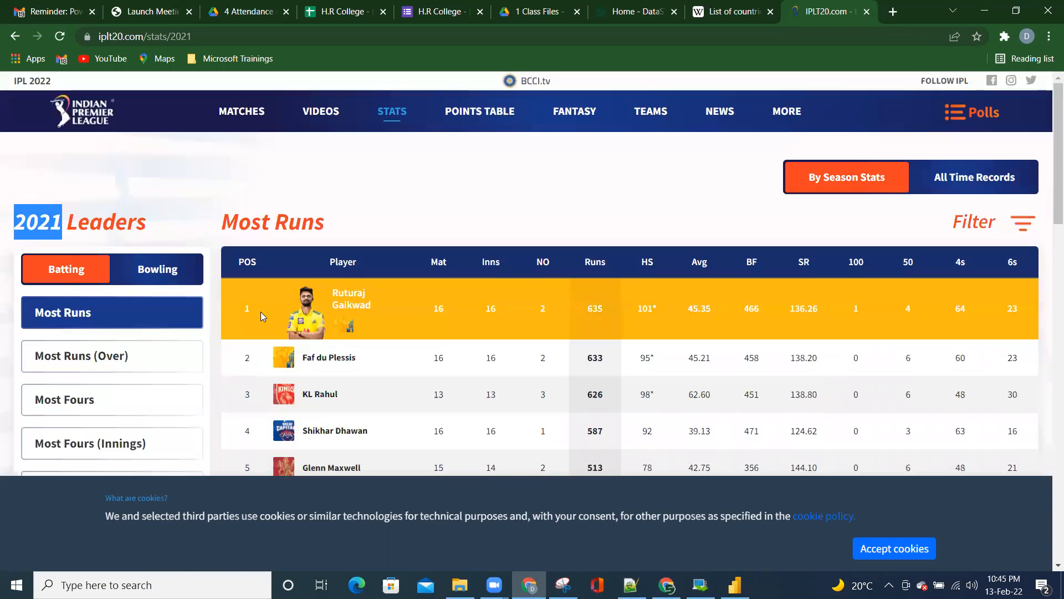
{"action": "scroll", "coordinate": [371, 294], "scroll_direction": "down", "scroll_amount": 10}
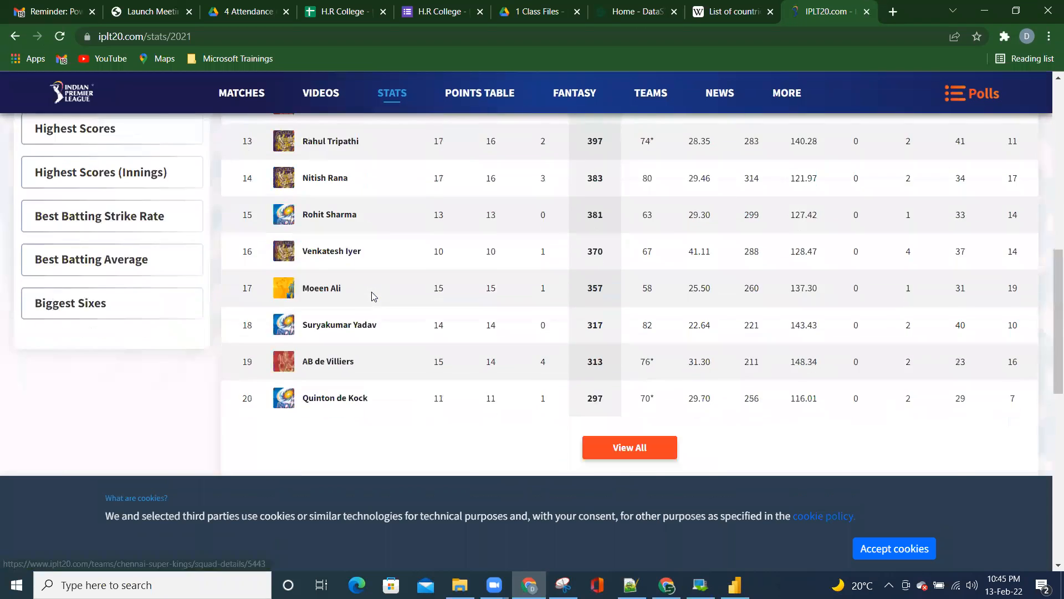
{"action": "scroll", "coordinate": [371, 294], "scroll_direction": "down", "scroll_amount": 8}
{"action": "scroll", "coordinate": [571, 318], "scroll_direction": "up", "scroll_amount": 5}
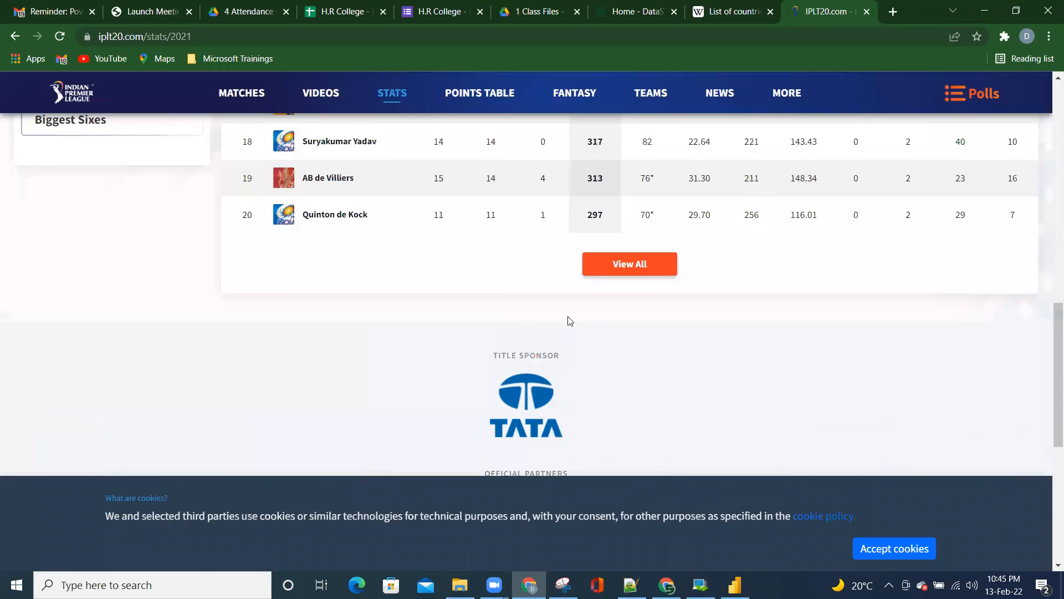
Expand the Most Runs table to show all players and review the additional rows
{"action": "left_click", "coordinate": [625, 265]}
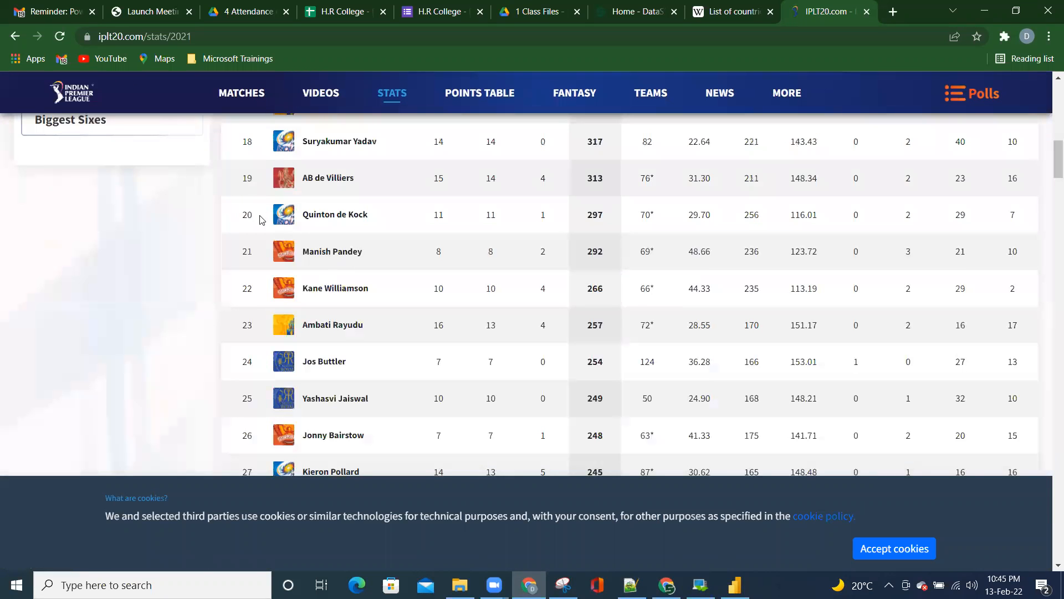
{"action": "scroll", "coordinate": [279, 265], "scroll_direction": "down", "scroll_amount": 20}
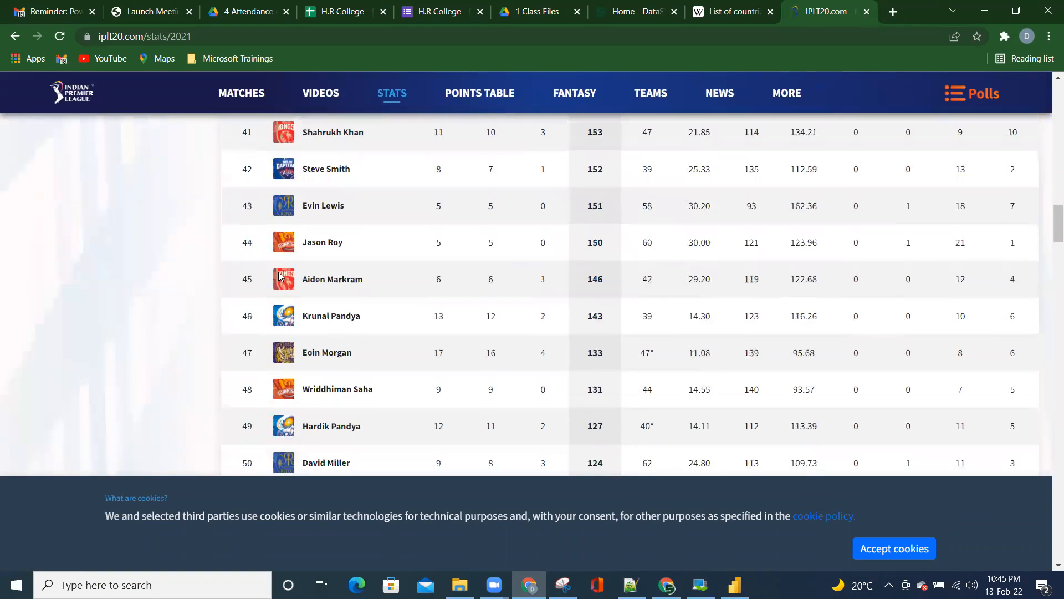
{"action": "scroll", "coordinate": [279, 276], "scroll_direction": "up", "scroll_amount": 20}
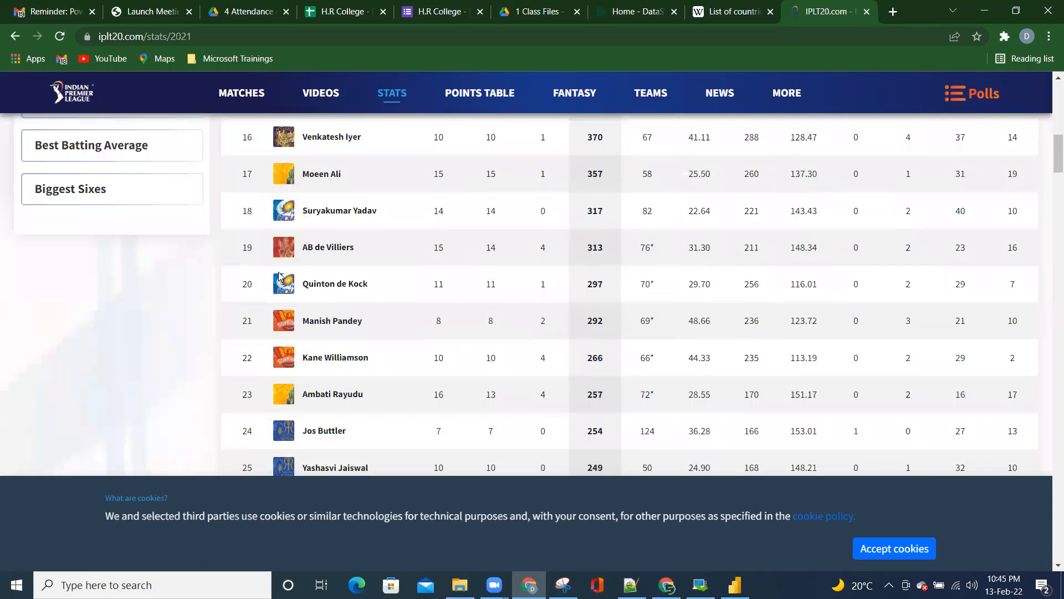
{"action": "scroll", "coordinate": [279, 275], "scroll_direction": "up", "scroll_amount": 5}
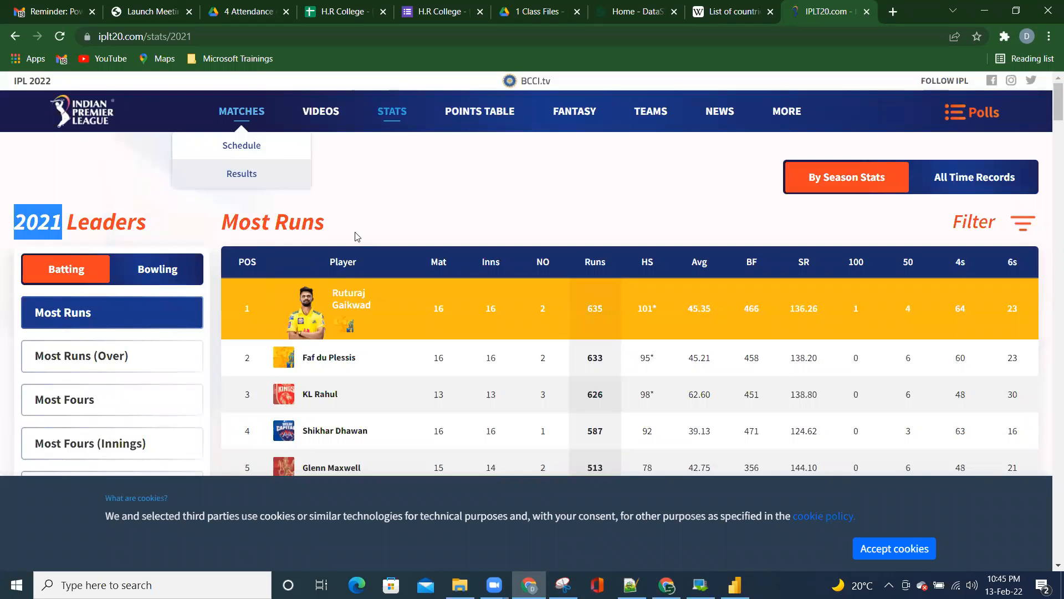
Copy the address iplt20.com/stats/2021, switch to Power BI Desktop and connect to it as a web data source
{"action": "left_click", "coordinate": [202, 36]}
{"action": "key", "text": "ctrl+c"}
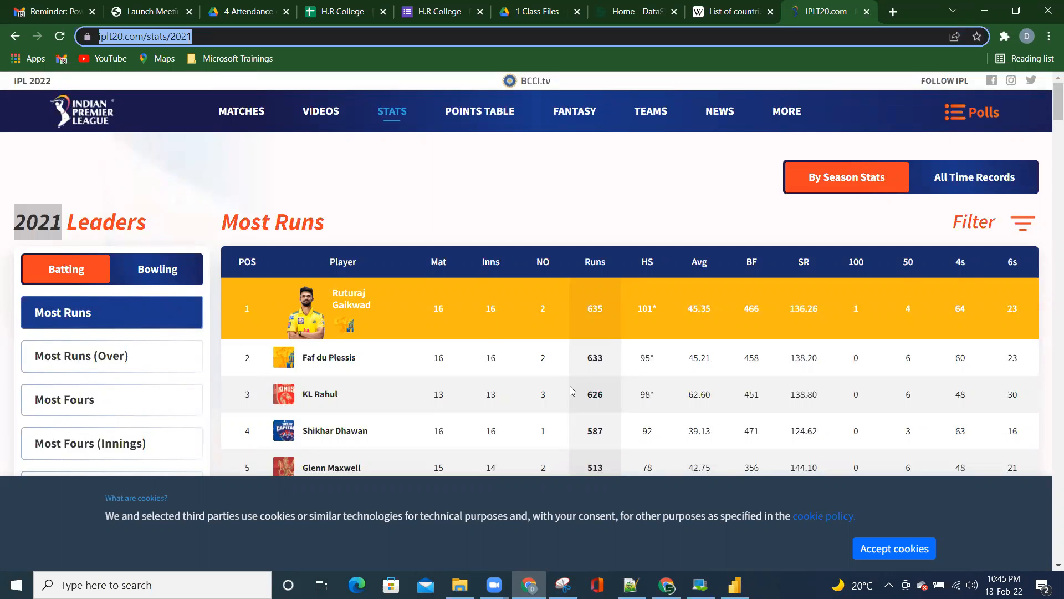
{"action": "mouse_move", "coordinate": [735, 585]}
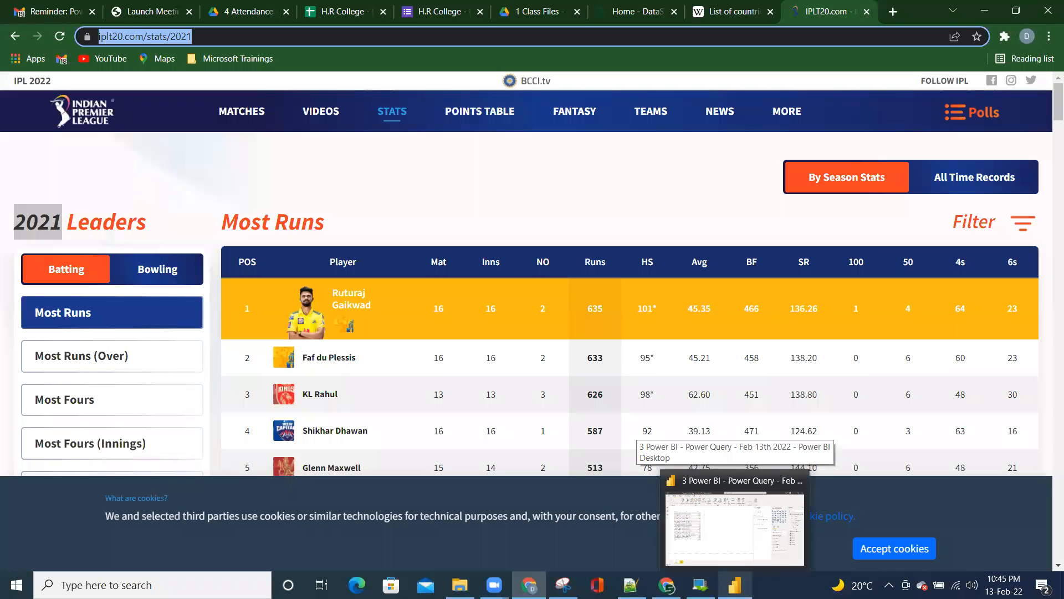
{"action": "left_click", "coordinate": [735, 584]}
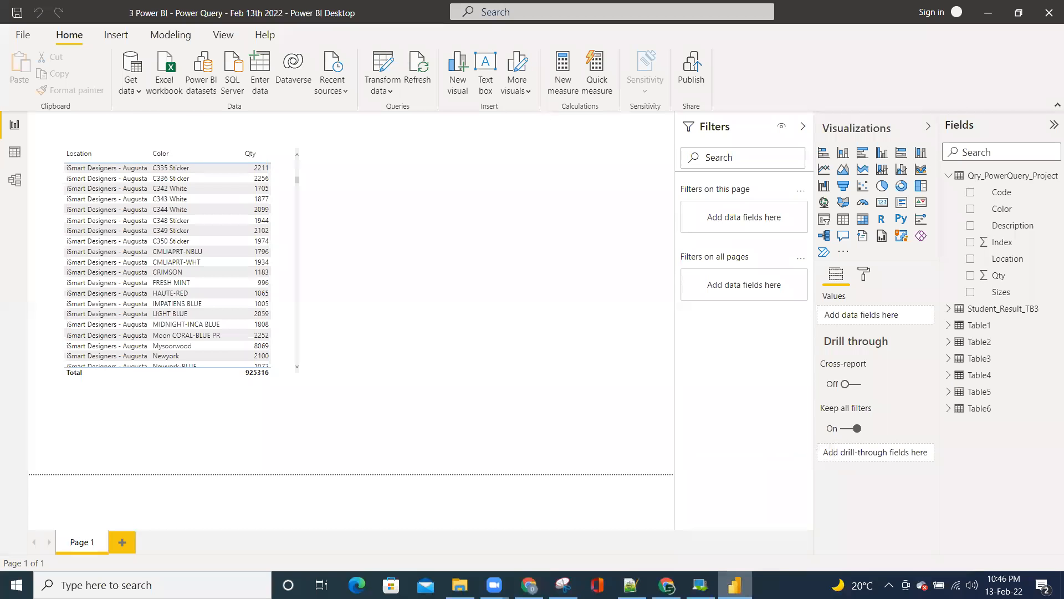
{"action": "left_click", "coordinate": [133, 89]}
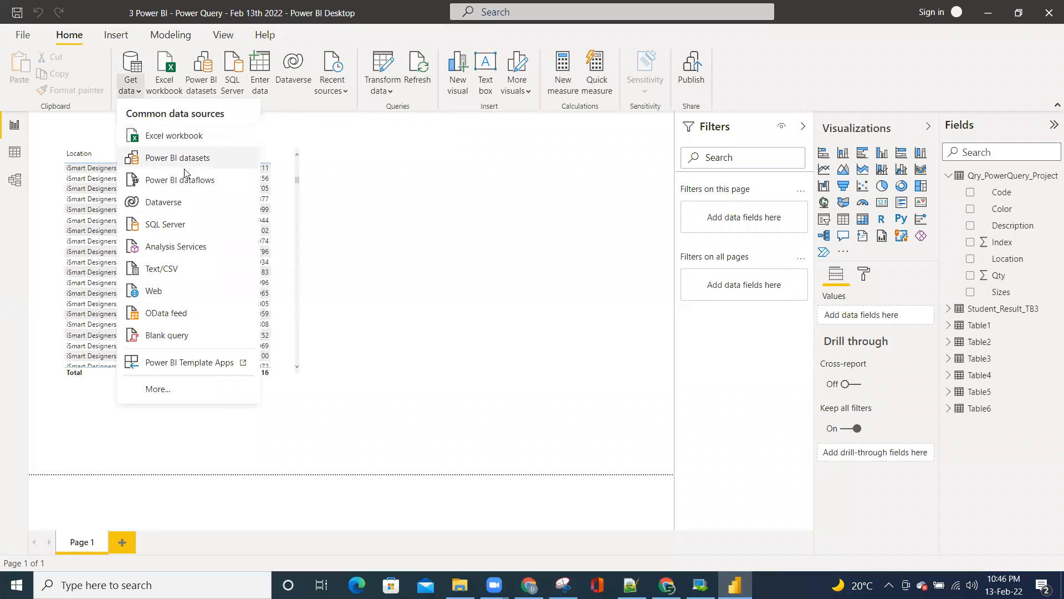
{"action": "left_click", "coordinate": [169, 295]}
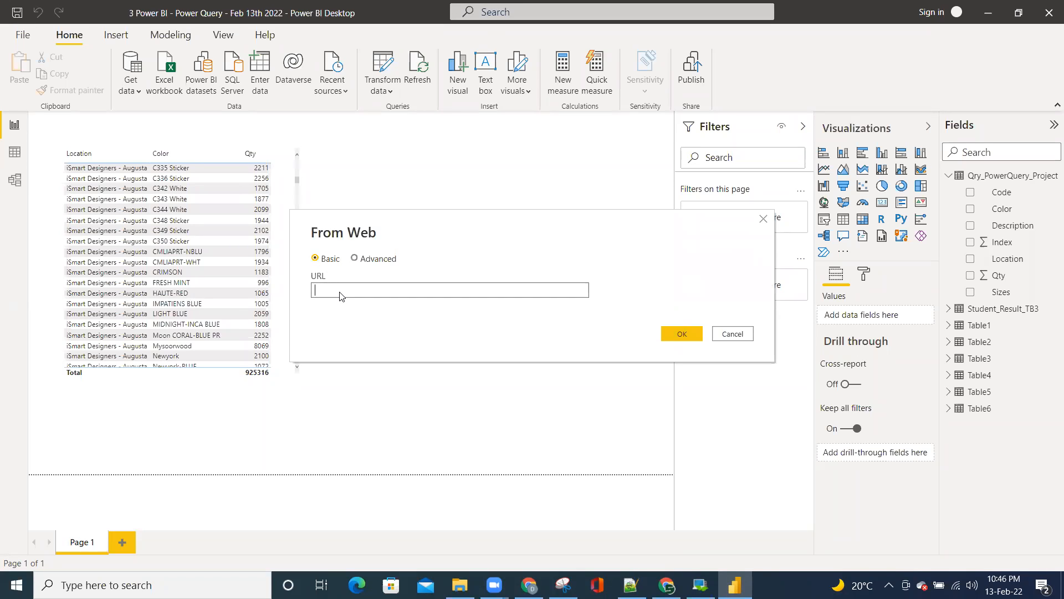
{"action": "key", "text": "ctrl+v"}
{"action": "left_click", "coordinate": [687, 333]}
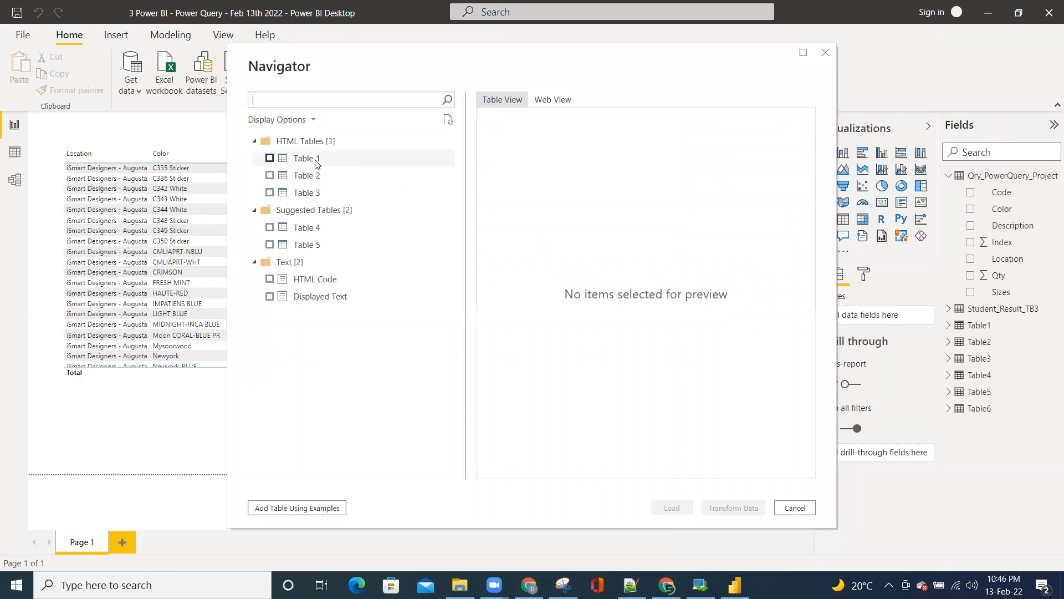
Preview HTML tables 1 to 3 from the 2021 stats page, select Table 1 and open it for transformation
{"action": "left_click", "coordinate": [307, 158]}
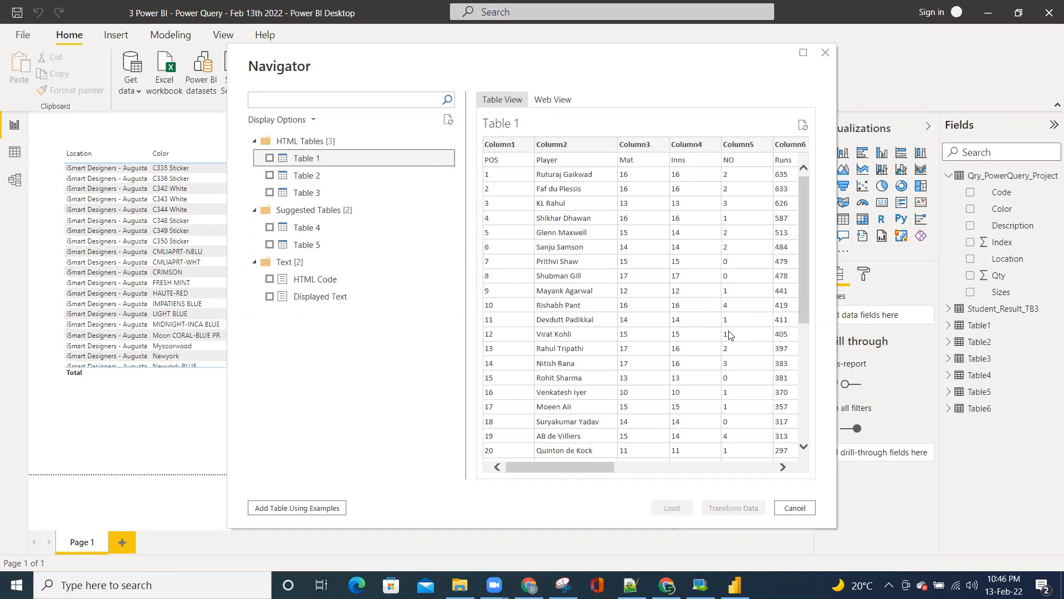
{"action": "left_click", "coordinate": [305, 175]}
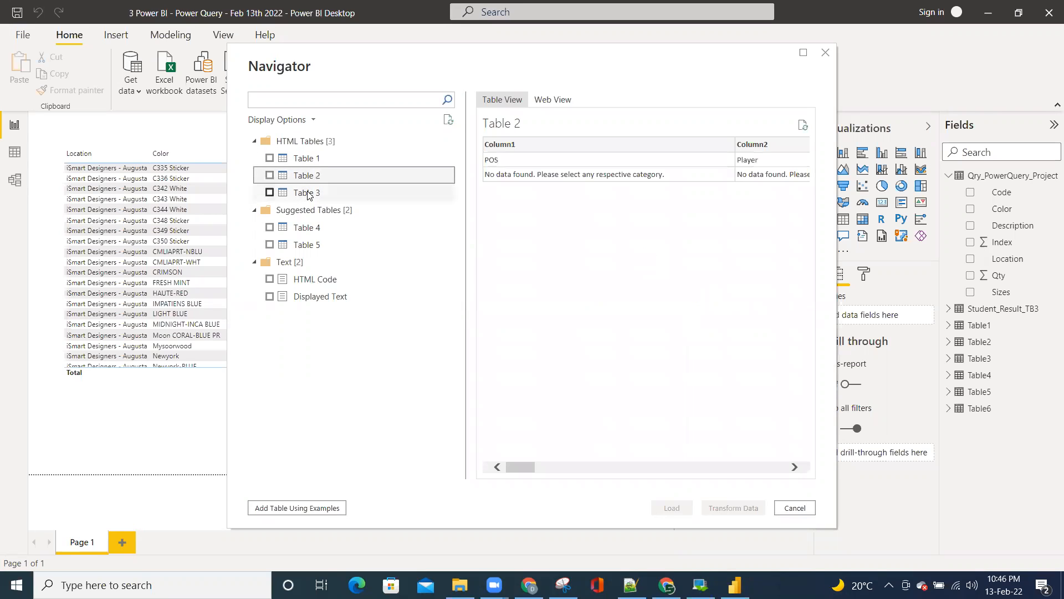
{"action": "left_click", "coordinate": [303, 194]}
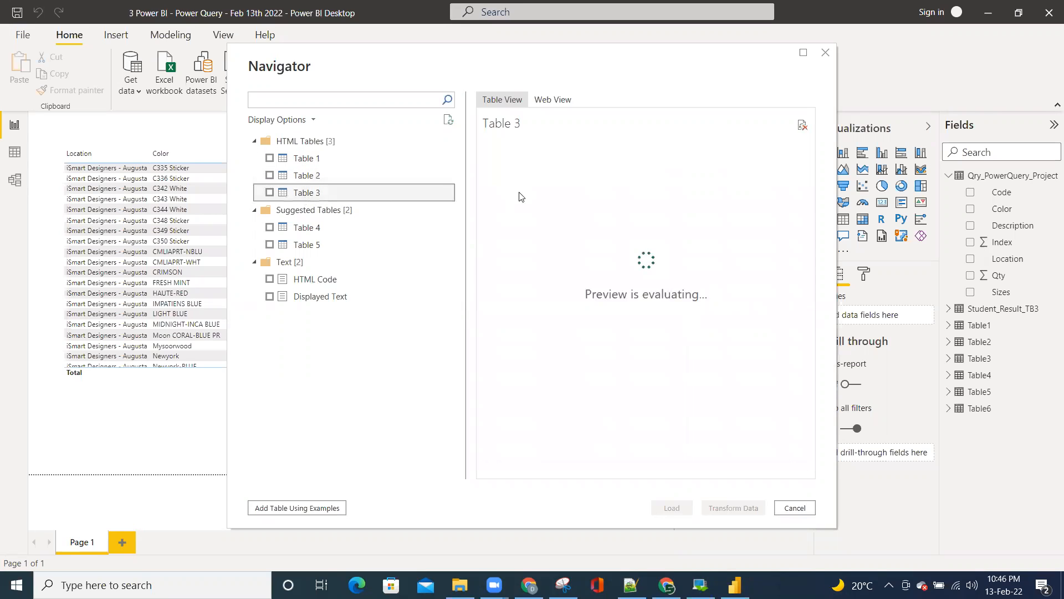
{"action": "left_click", "coordinate": [310, 161]}
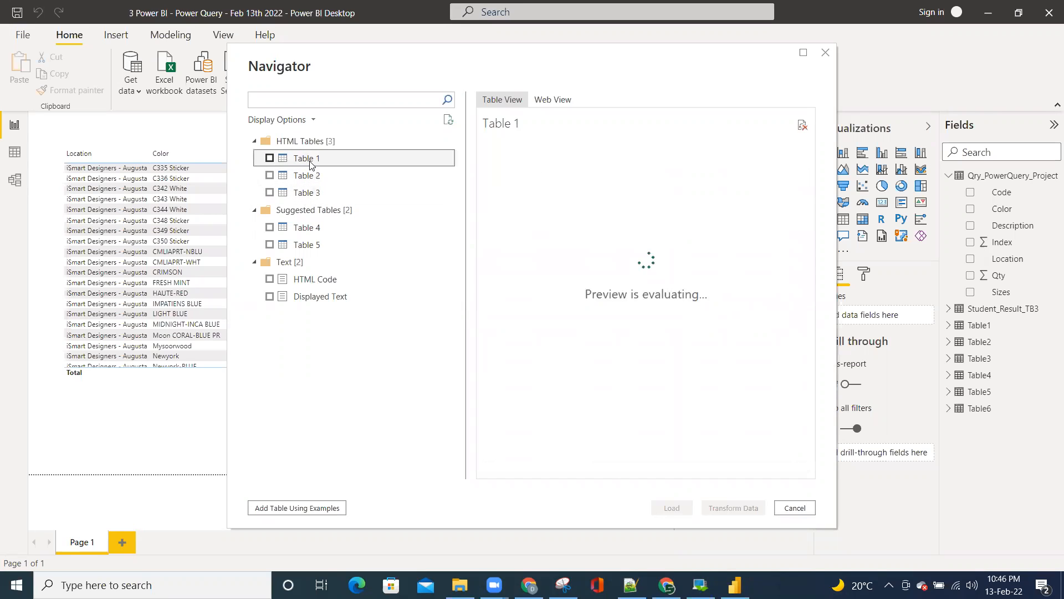
{"action": "left_click", "coordinate": [269, 158]}
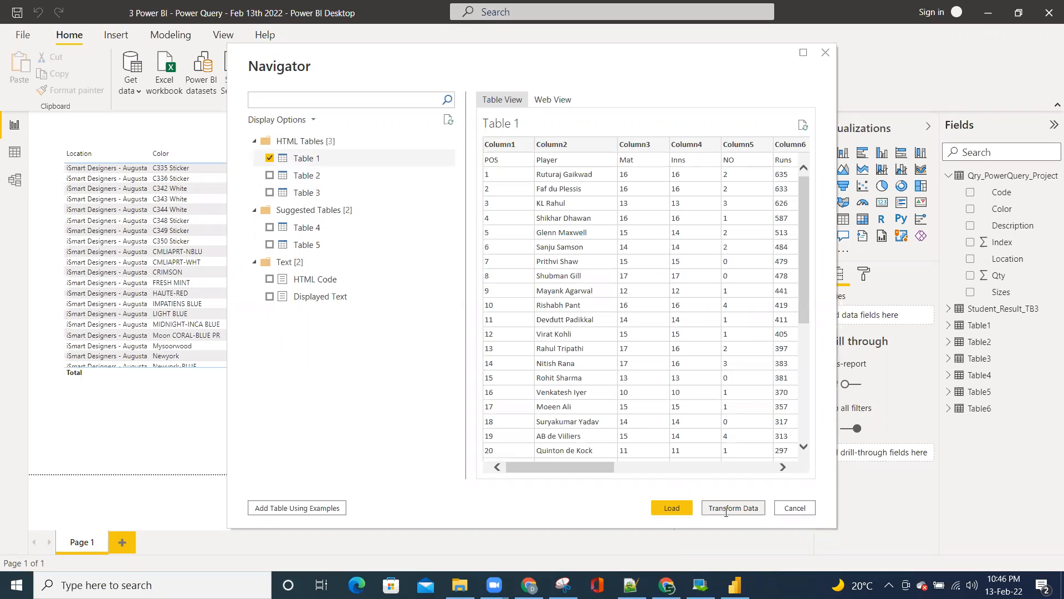
{"action": "left_click", "coordinate": [726, 509]}
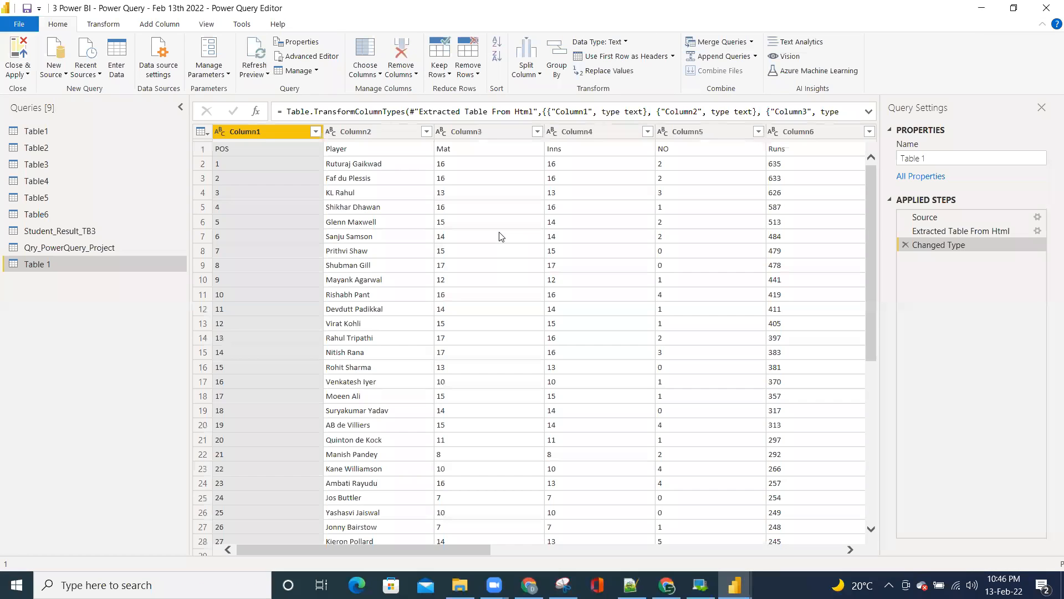
Rename the imported Table 1 query as IPL_Data_2021
{"action": "left_click", "coordinate": [953, 158]}
{"action": "key", "text": "ctrl+a"}
{"action": "type", "text": "IPL"}
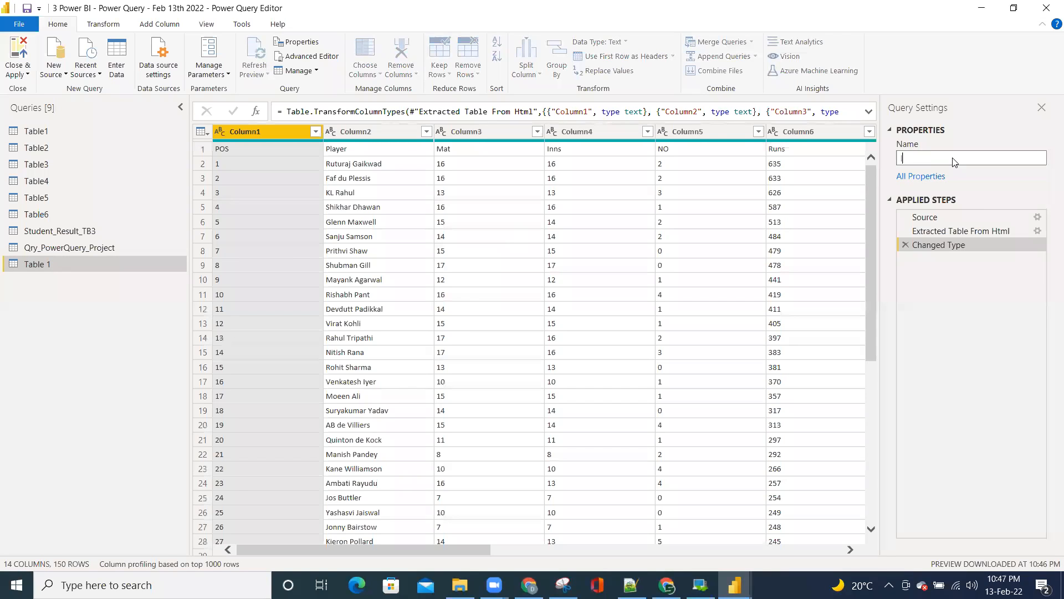
{"action": "type", "text": "_Data"}
{"action": "key", "text": "Return"}
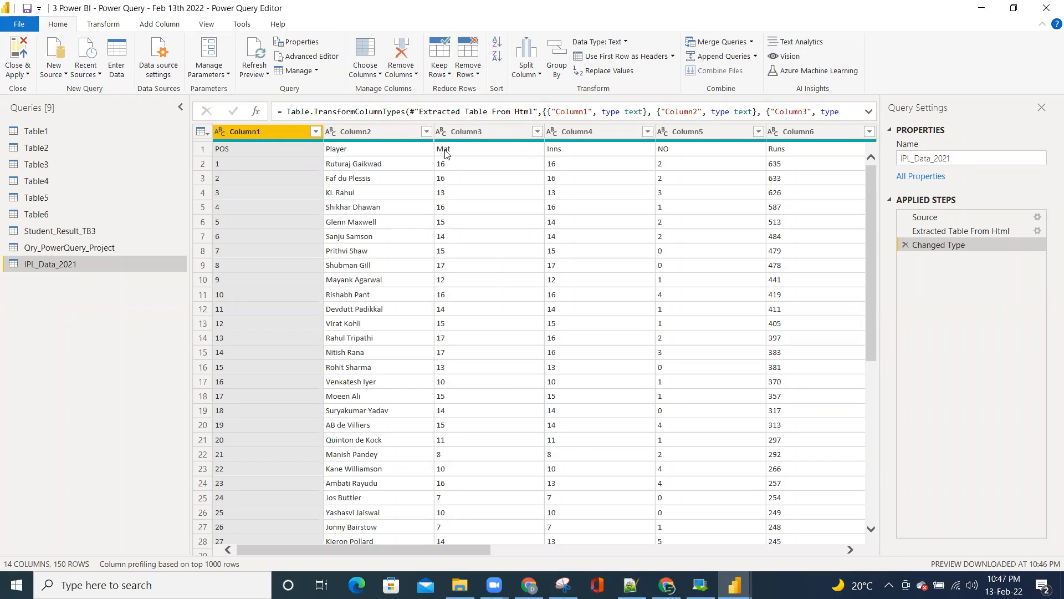
Use the first row as headers in the IPL_Data_2021 query
{"action": "left_click", "coordinate": [208, 136]}
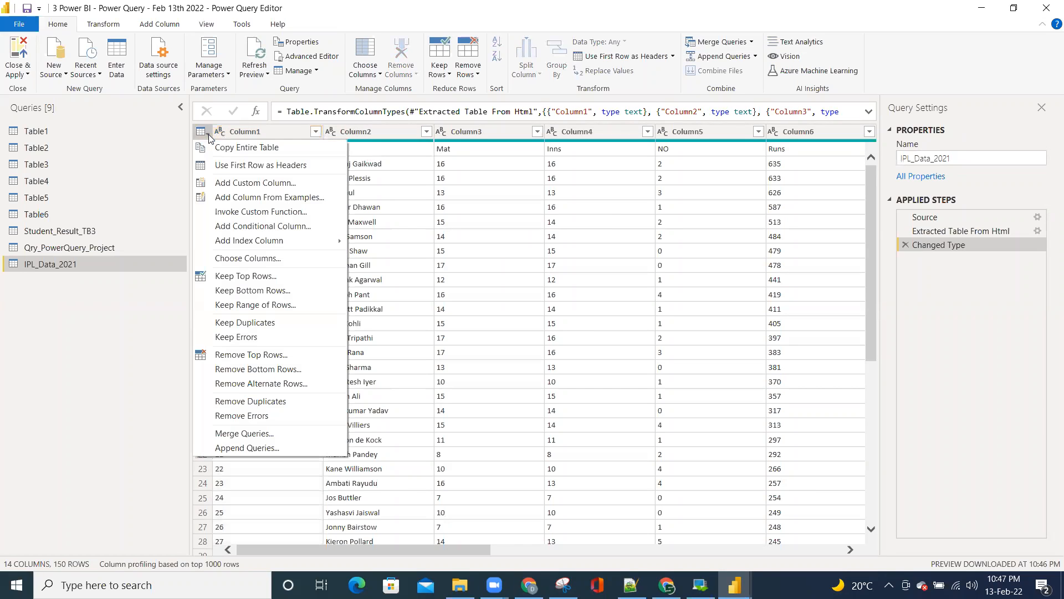
{"action": "left_click", "coordinate": [229, 166]}
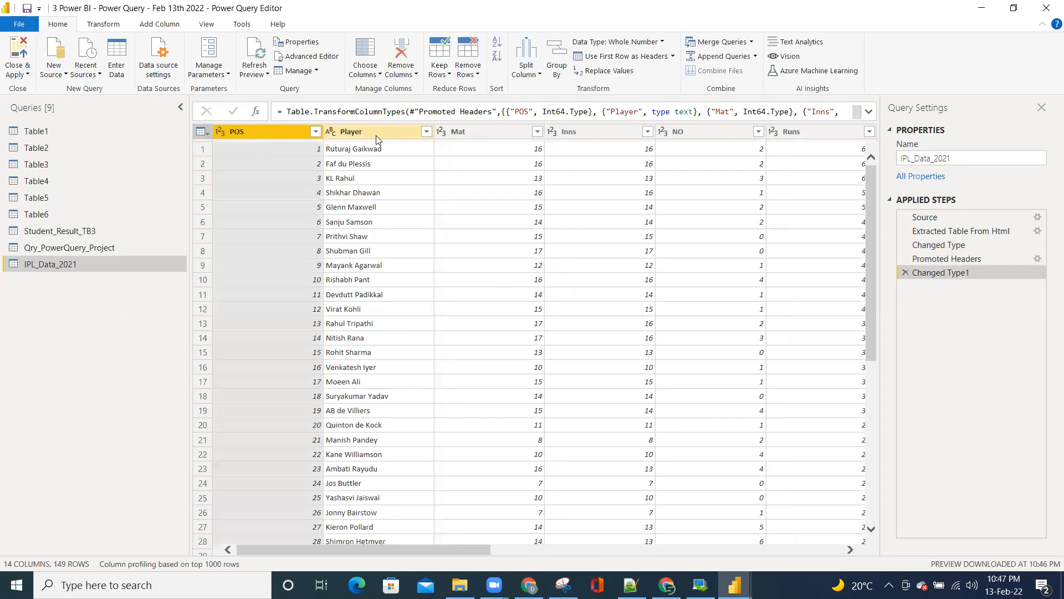
{"action": "left_click_drag", "start_coordinate": [341, 548], "coordinate": [411, 558]}
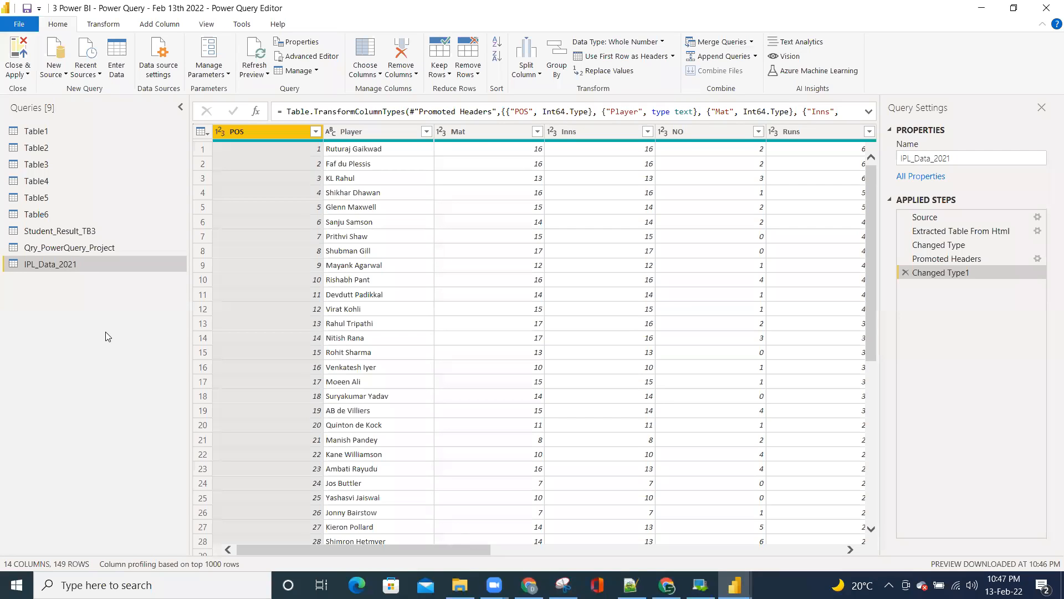
Switch to Chrome, filter the IPL stats to season 2020 and look over the Most Runs table
{"action": "key", "text": "alt+Tab"}
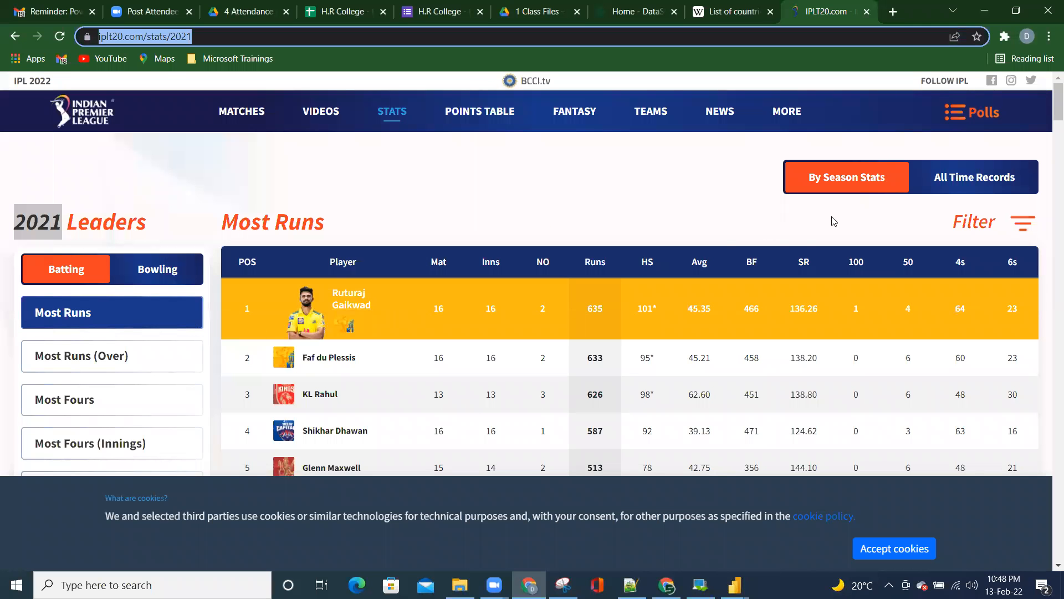
{"action": "left_click", "coordinate": [1017, 227]}
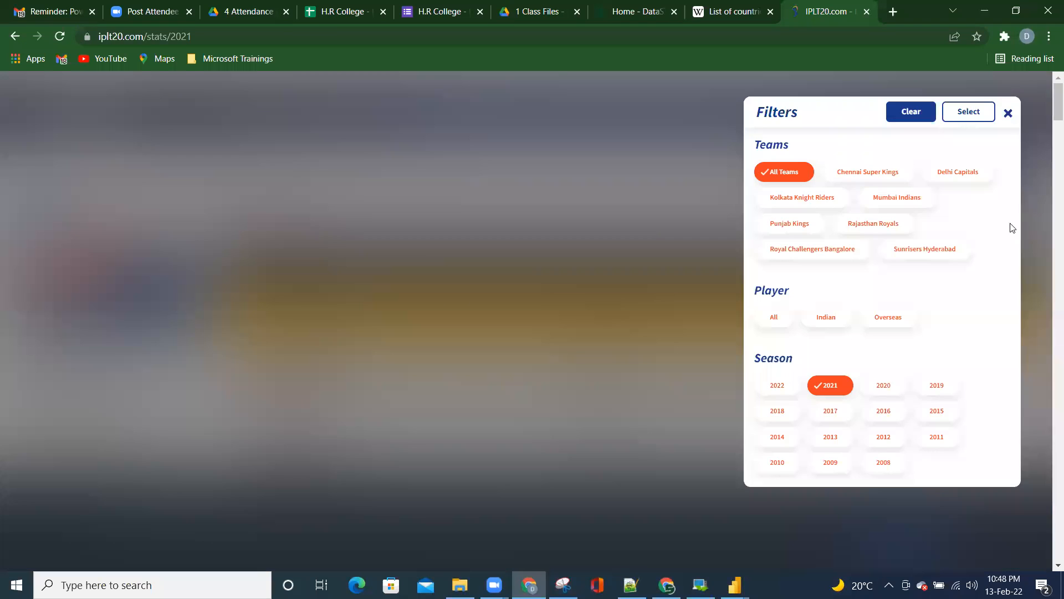
{"action": "left_click", "coordinate": [885, 389]}
{"action": "left_click", "coordinate": [967, 112]}
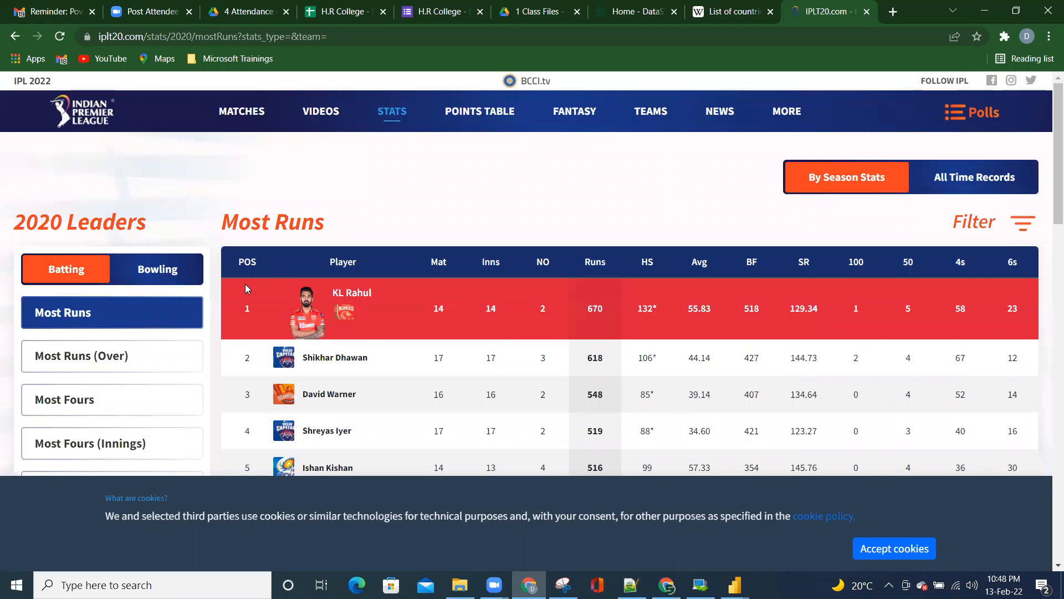
{"action": "scroll", "coordinate": [376, 372], "scroll_direction": "down", "scroll_amount": 2}
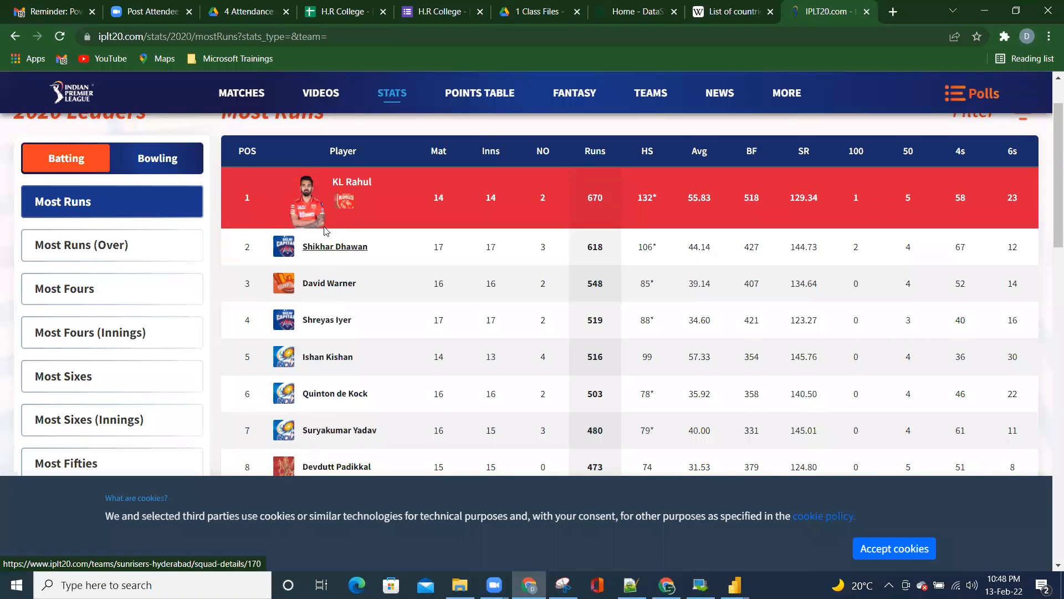
{"action": "scroll", "coordinate": [449, 299], "scroll_direction": "up", "scroll_amount": 2}
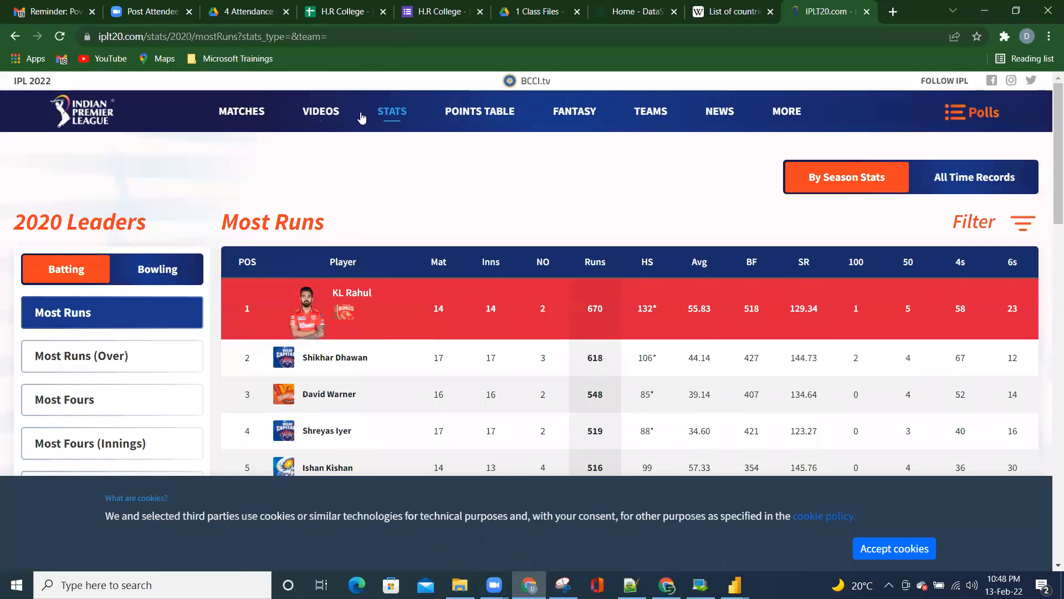
Copy the 2020 Most Runs page address, switch to Power Query Editor and connect to it as a new web source
{"action": "key", "text": "ctrl+l"}
{"action": "key", "text": "ctrl+c"}
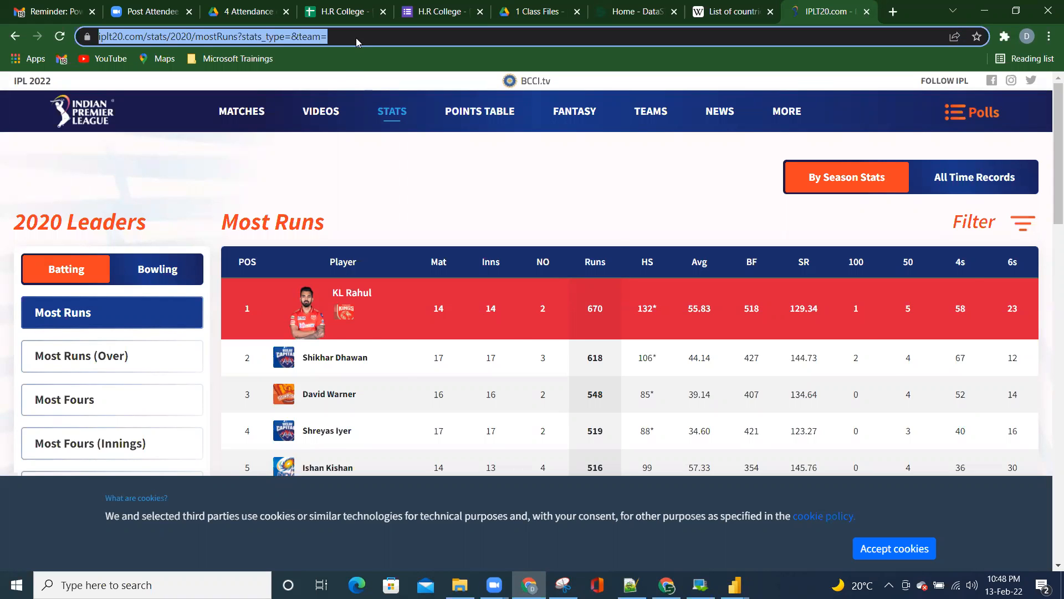
{"action": "key", "text": "alt+Tab"}
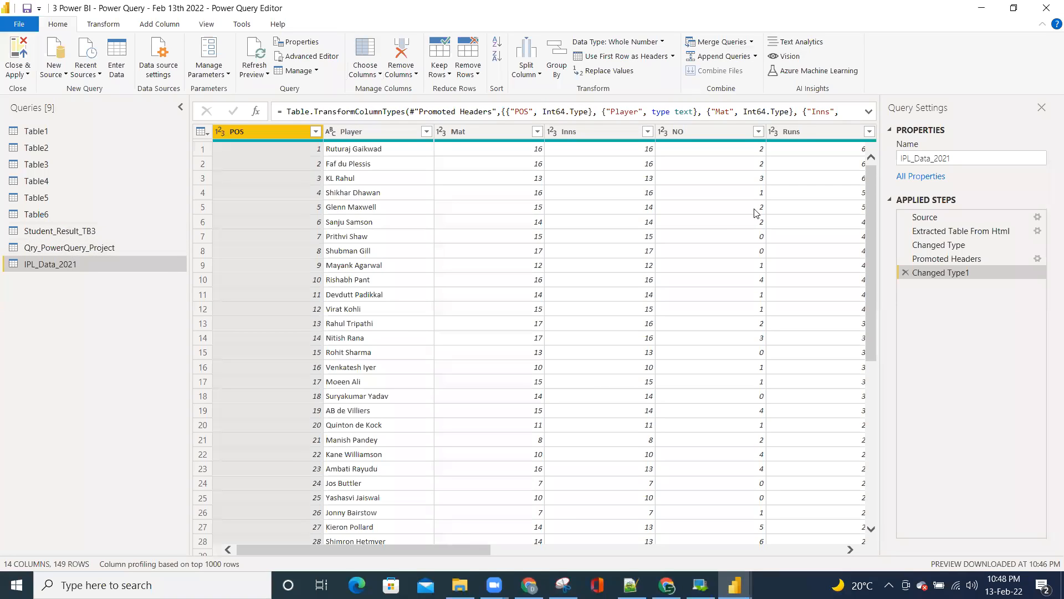
{"action": "left_click", "coordinate": [53, 75]}
{"action": "left_click", "coordinate": [99, 227]}
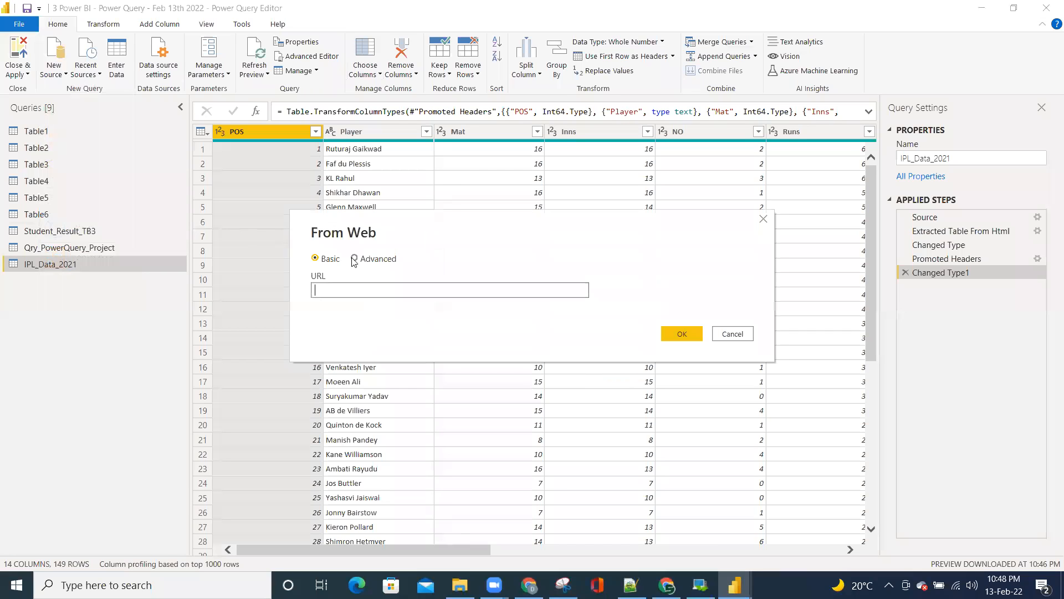
{"action": "key", "text": "ctrl+v"}
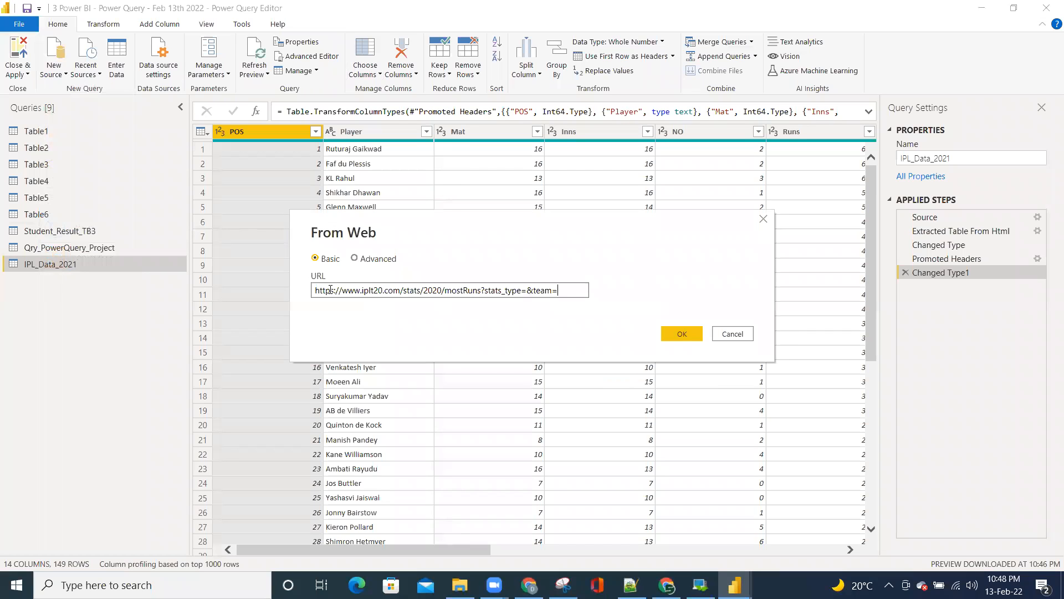
{"action": "left_click", "coordinate": [680, 332]}
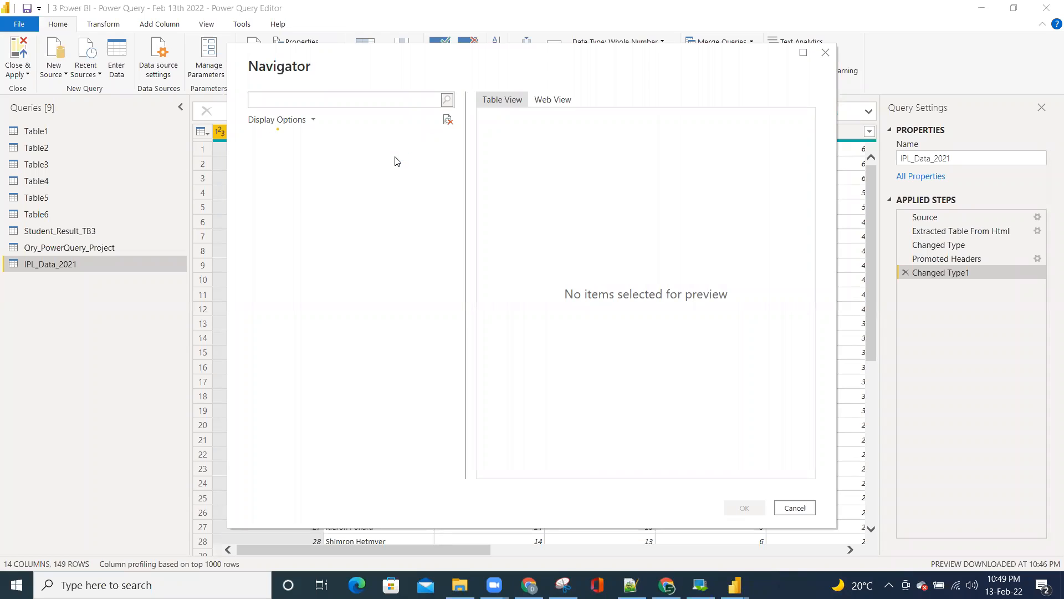
Import HTML Table 1 from the 2020 stats page as a new query
{"action": "left_click", "coordinate": [314, 159]}
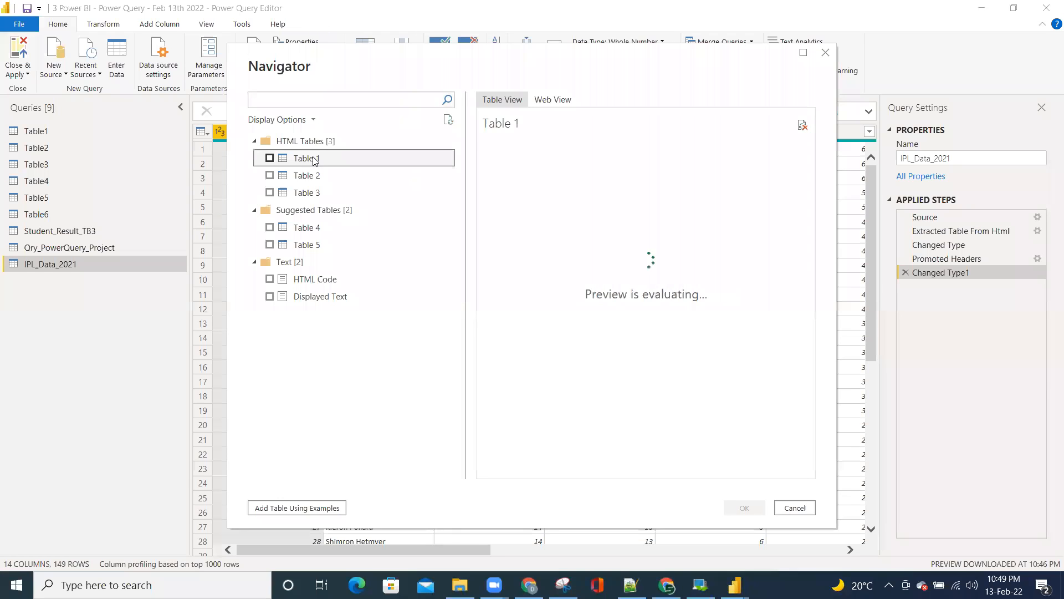
{"action": "left_click", "coordinate": [270, 159]}
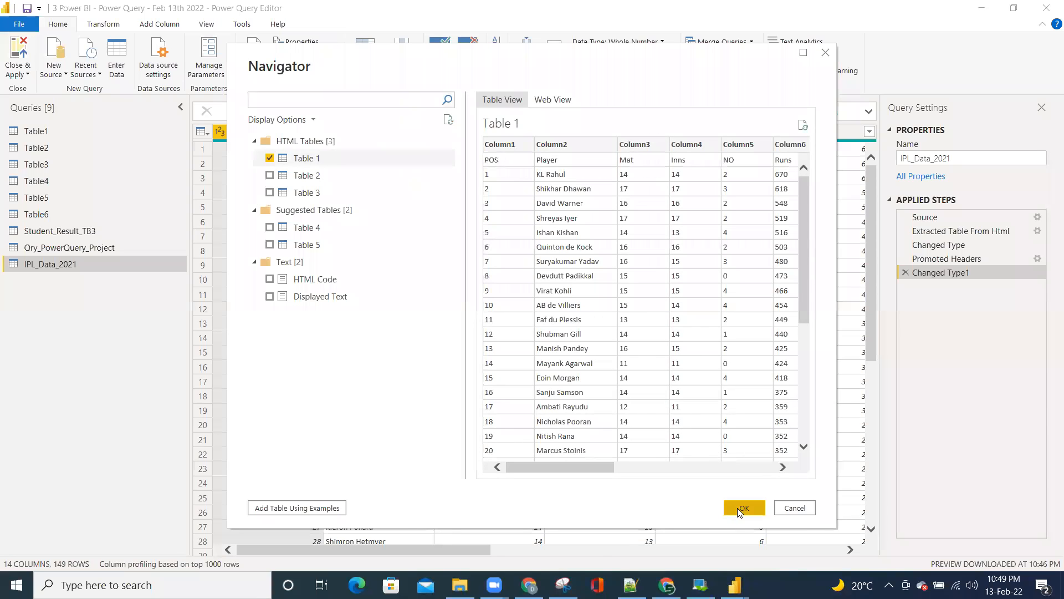
{"action": "key", "text": "alt+Tab"}
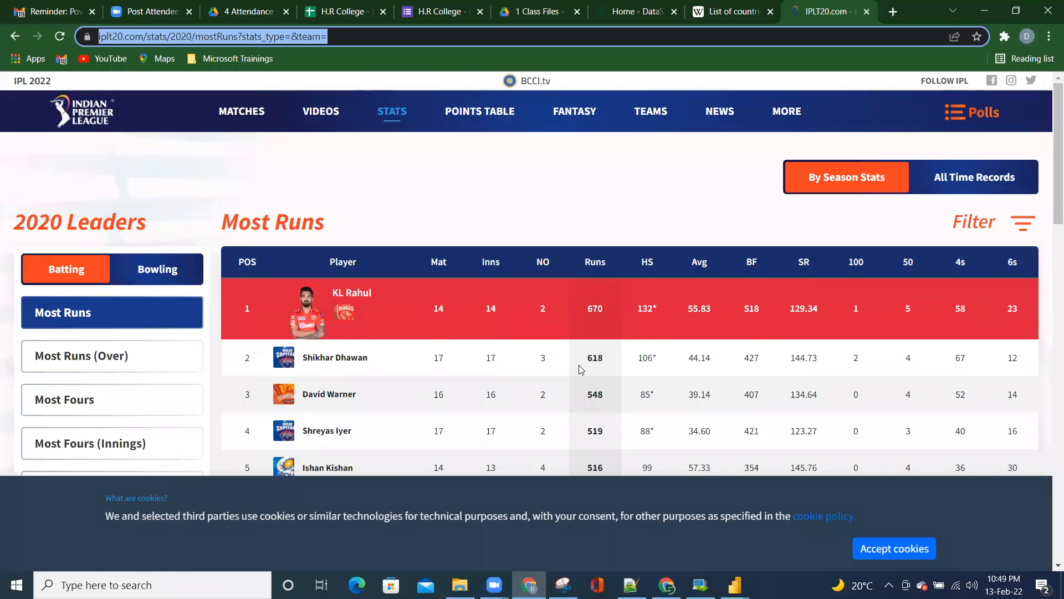
{"action": "key", "text": "alt+Tab"}
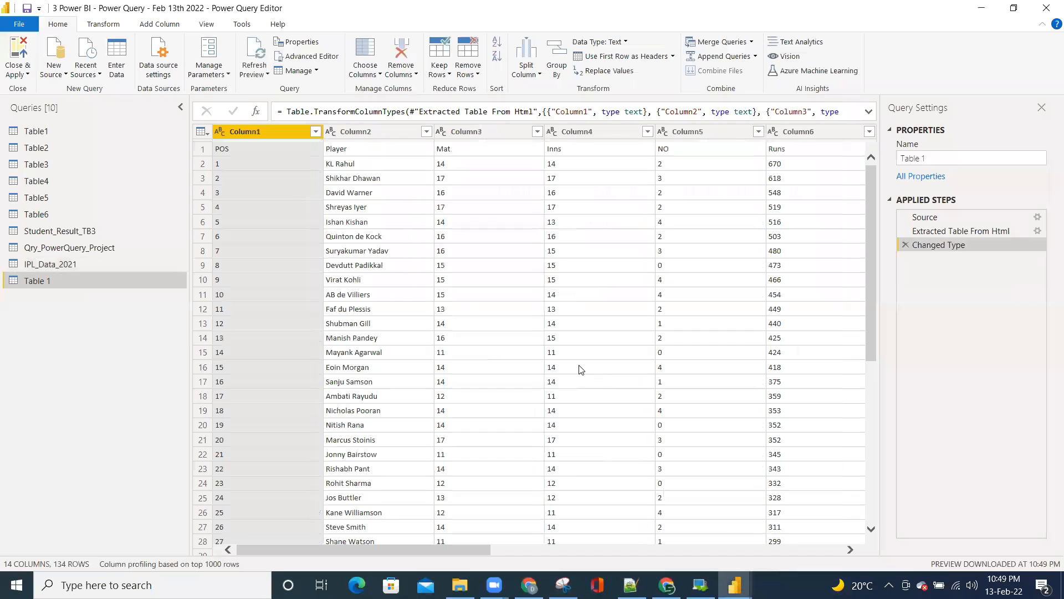
Use the first row as headers in the newly imported 2020 stats query
{"action": "left_click", "coordinate": [202, 132]}
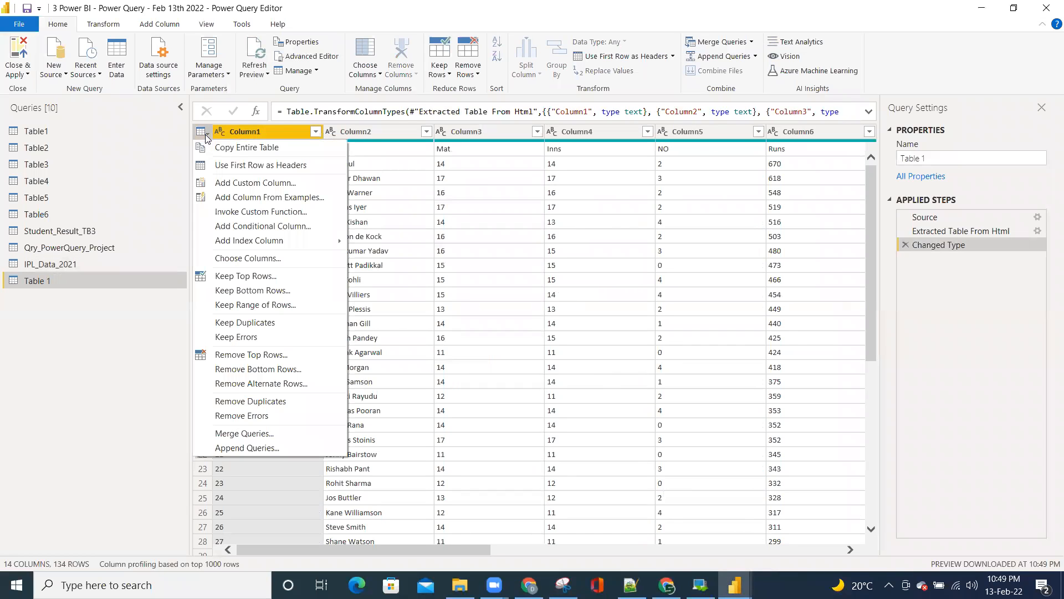
{"action": "left_click", "coordinate": [222, 166]}
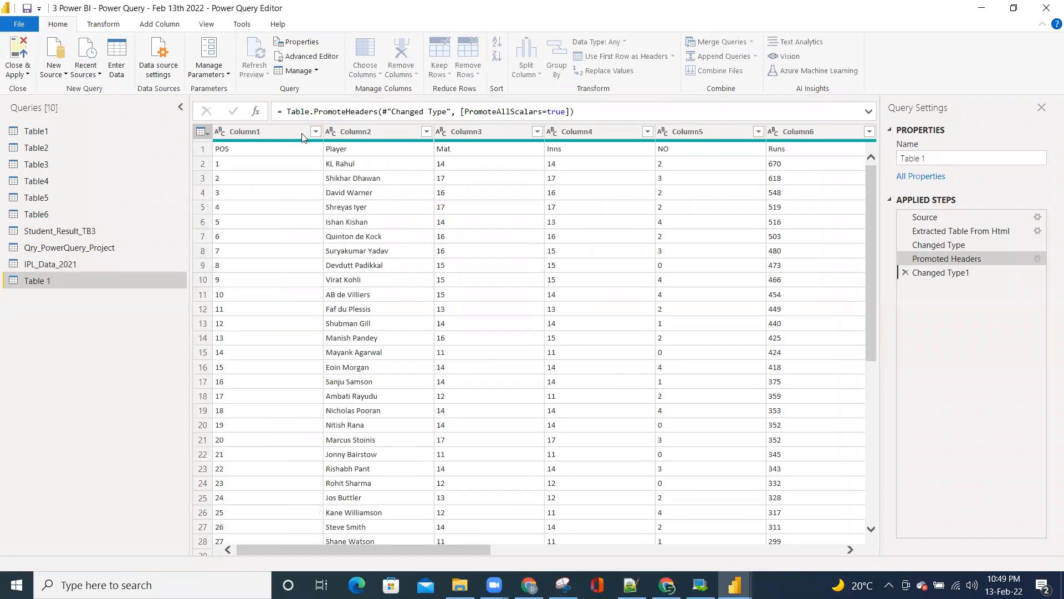
{"action": "left_click", "coordinate": [302, 133]}
Rename the 2020 stats query as IPL_Data_2020
{"action": "left_click_drag", "start_coordinate": [899, 158], "coordinate": [941, 159]}
{"action": "type", "text": "IPL"}
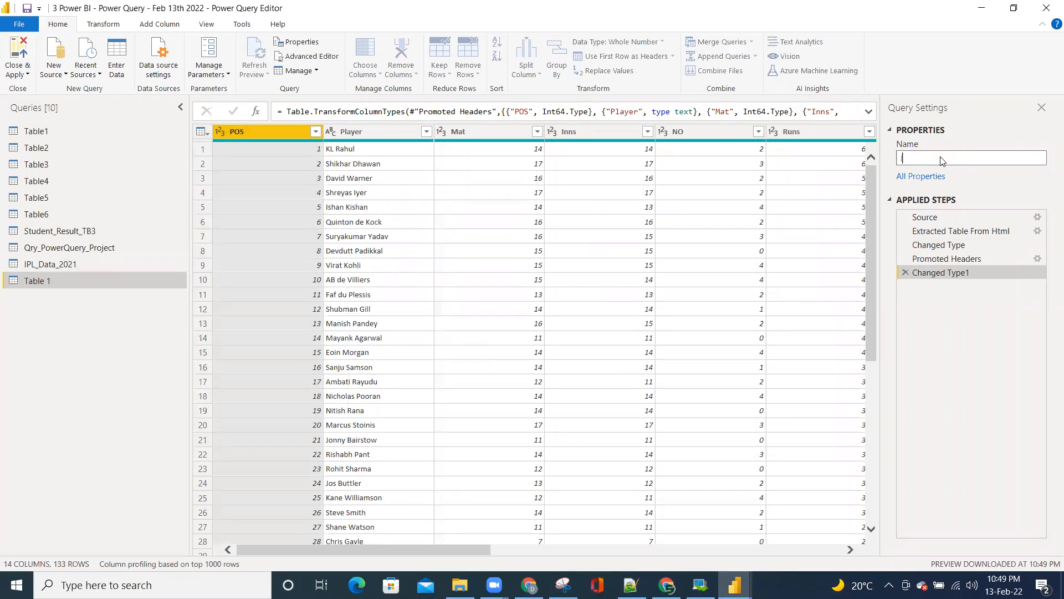
{"action": "type", "text": "_Data_2020"}
{"action": "key", "text": "Return"}
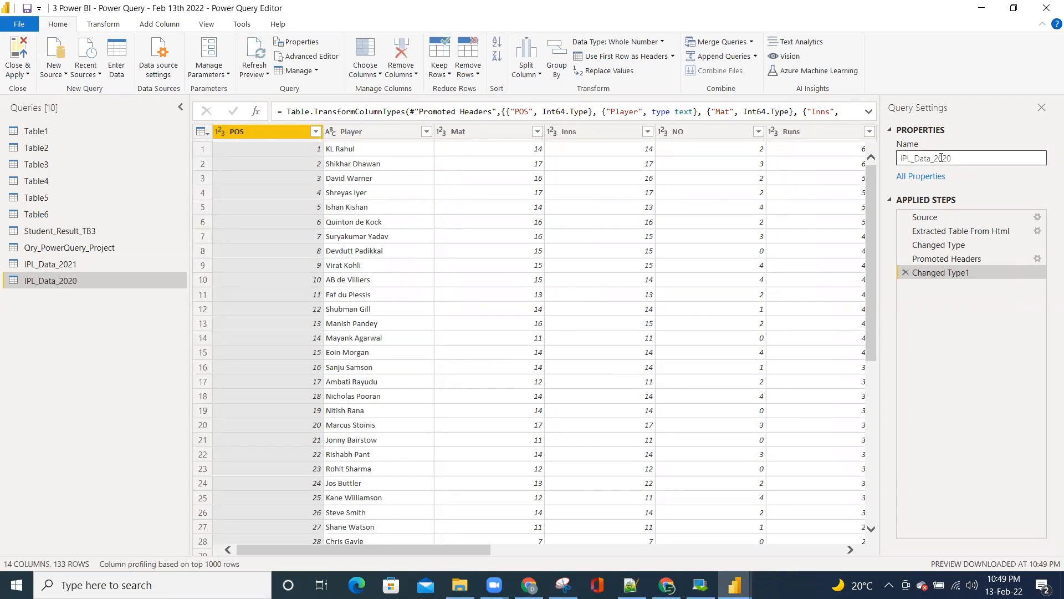
Duplicate the IPL_Data_2020 query in the Queries list
{"action": "left_click", "coordinate": [89, 261]}
{"action": "left_click", "coordinate": [89, 281]}
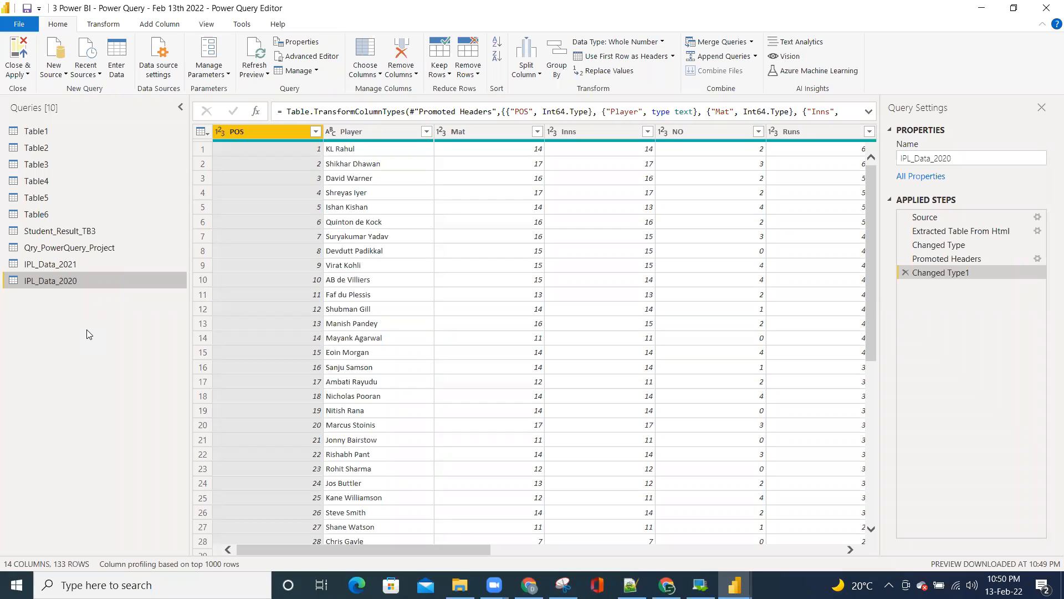
{"action": "right_click", "coordinate": [66, 285]}
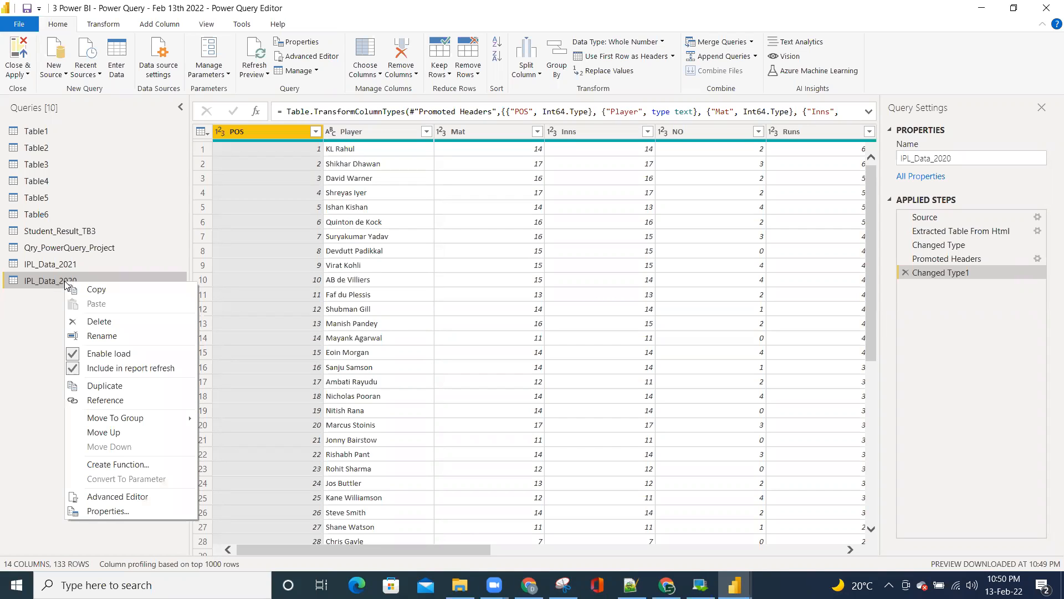
{"action": "left_click", "coordinate": [101, 386]}
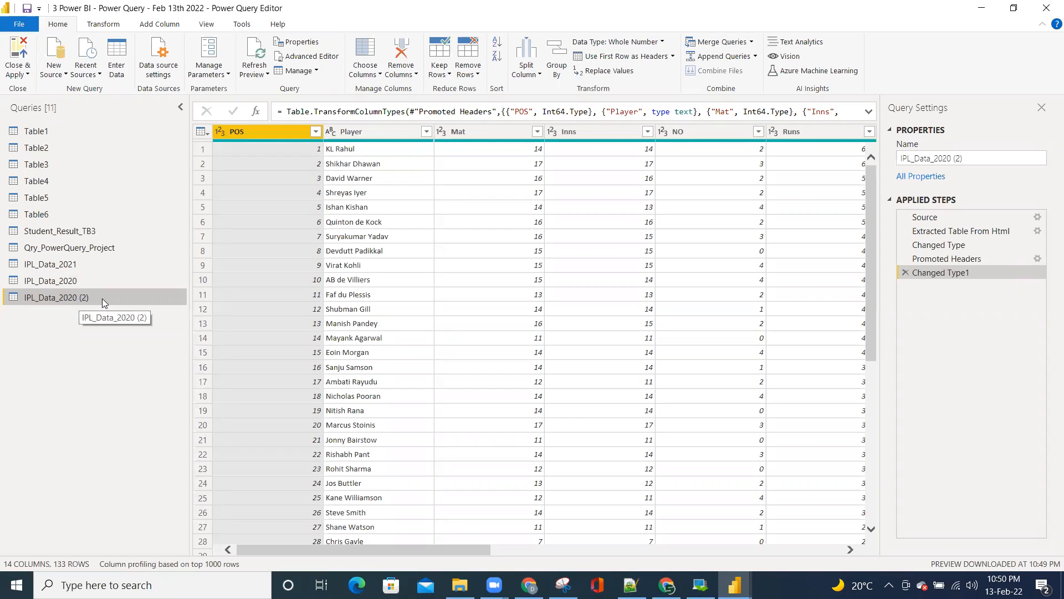
Change the year in the duplicated query's Source URL to 2019 and return to its Changed Type1 step
{"action": "left_click", "coordinate": [948, 219]}
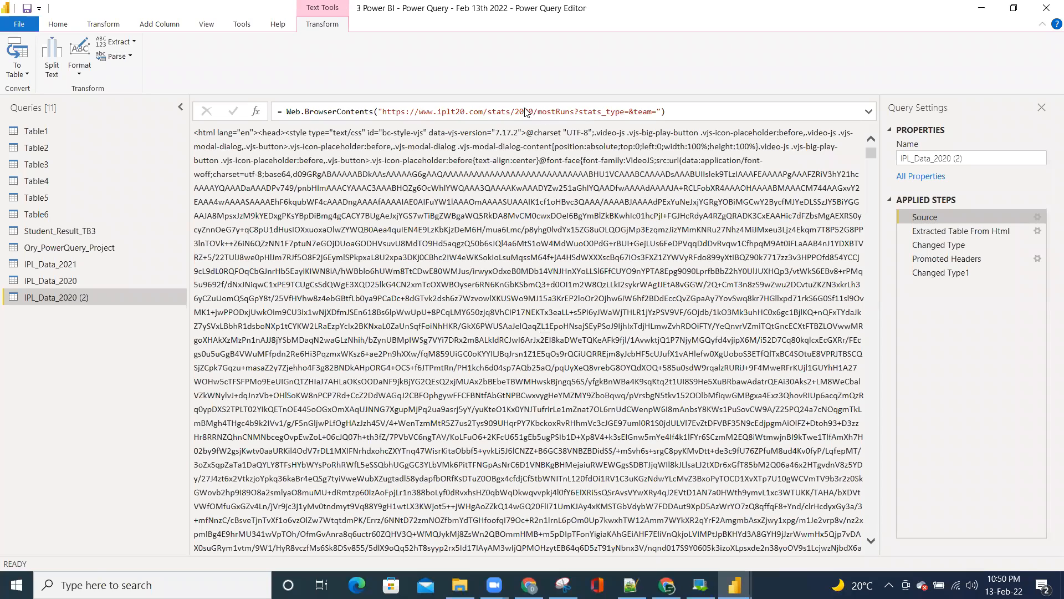
{"action": "left_click_drag", "start_coordinate": [524, 112], "coordinate": [534, 113]}
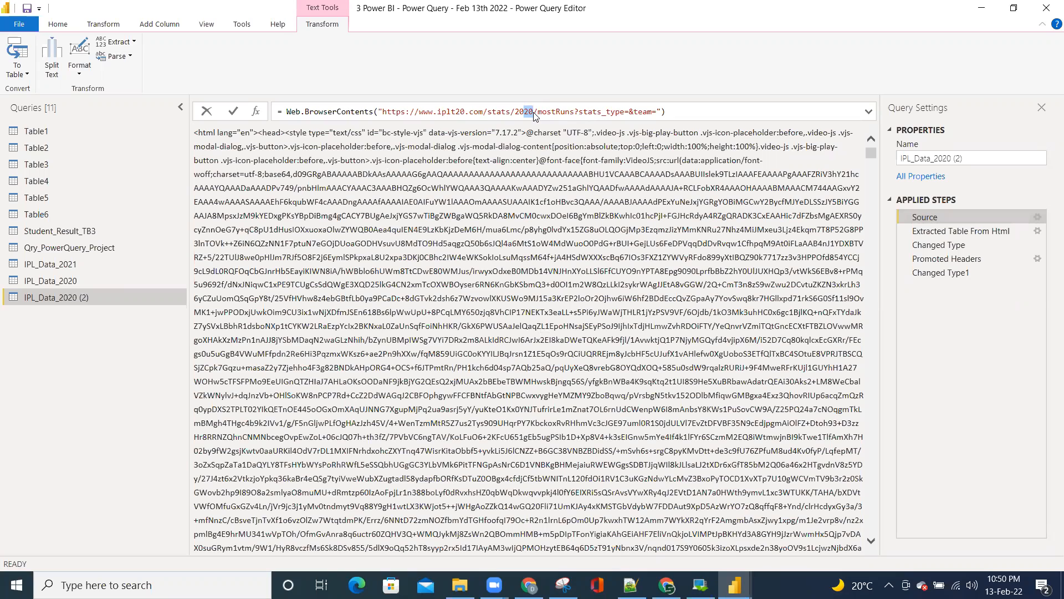
{"action": "type", "text": "19"}
{"action": "key", "text": "Return"}
{"action": "left_click", "coordinate": [942, 272]}
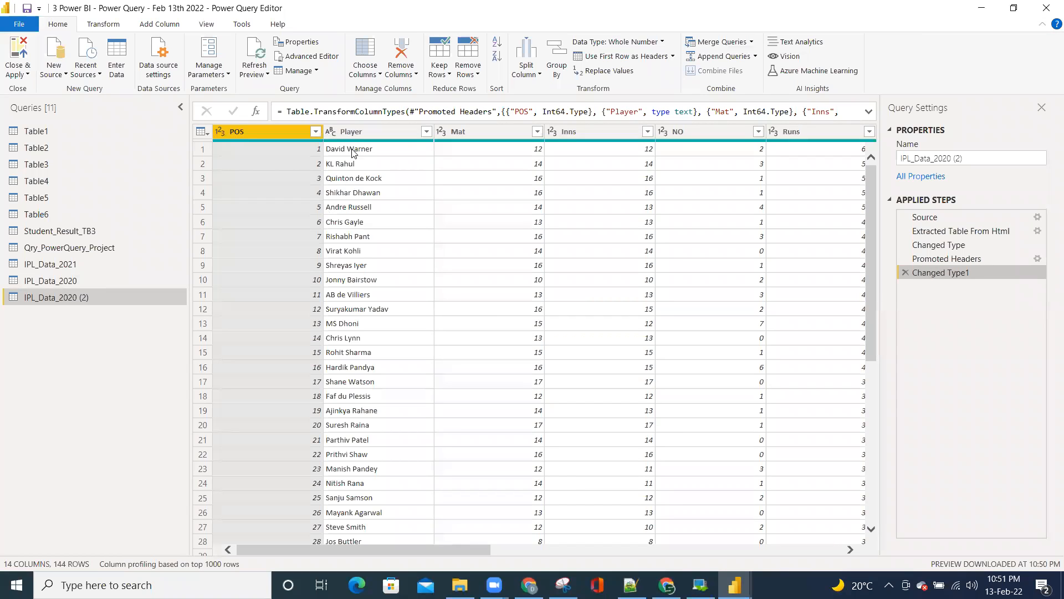
Compare the duplicated query with IPL_Data_2020 and IPL_Data_2021, and rename the duplicate as IPL_Data_2019
{"action": "left_click", "coordinate": [72, 281]}
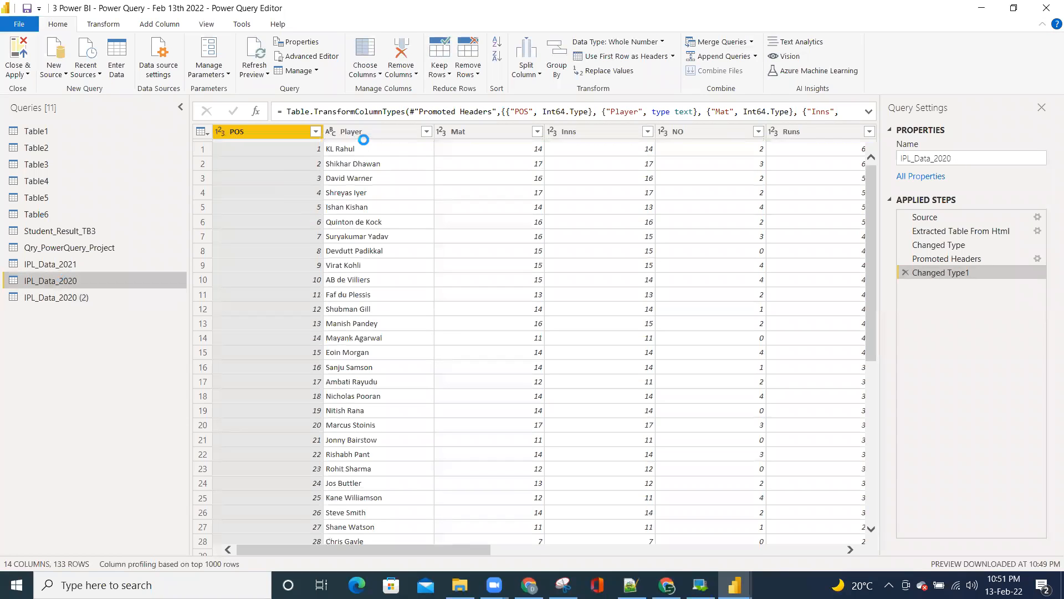
{"action": "left_click", "coordinate": [106, 264]}
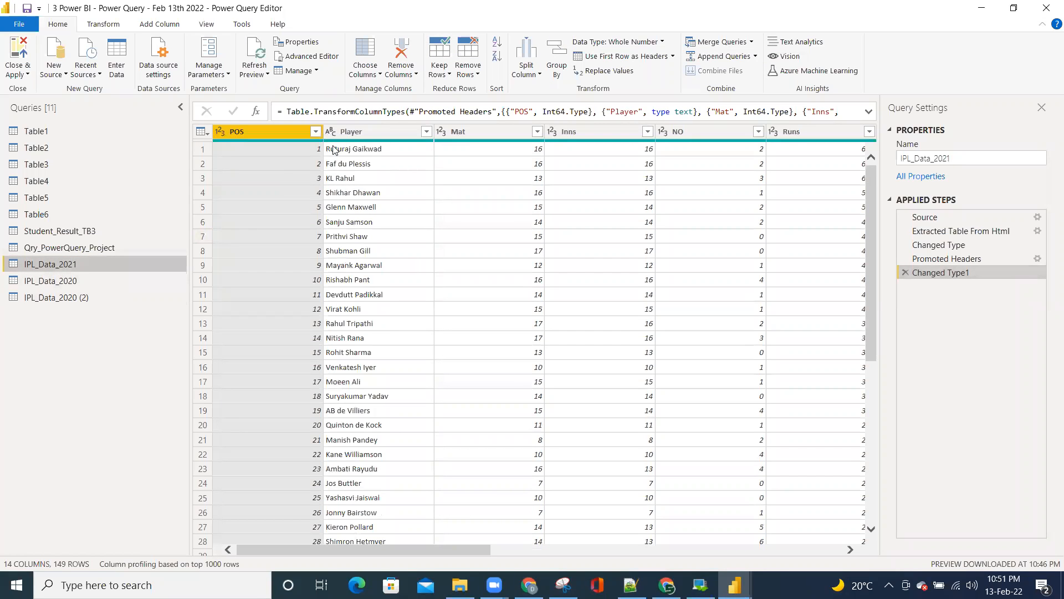
{"action": "left_click", "coordinate": [66, 297]}
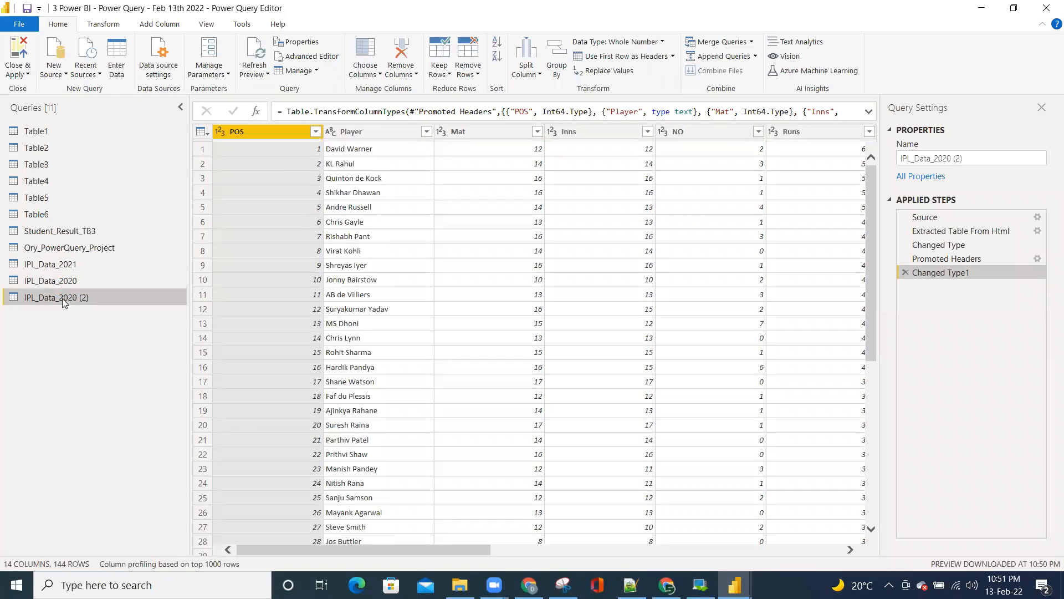
{"action": "right_click", "coordinate": [72, 302]}
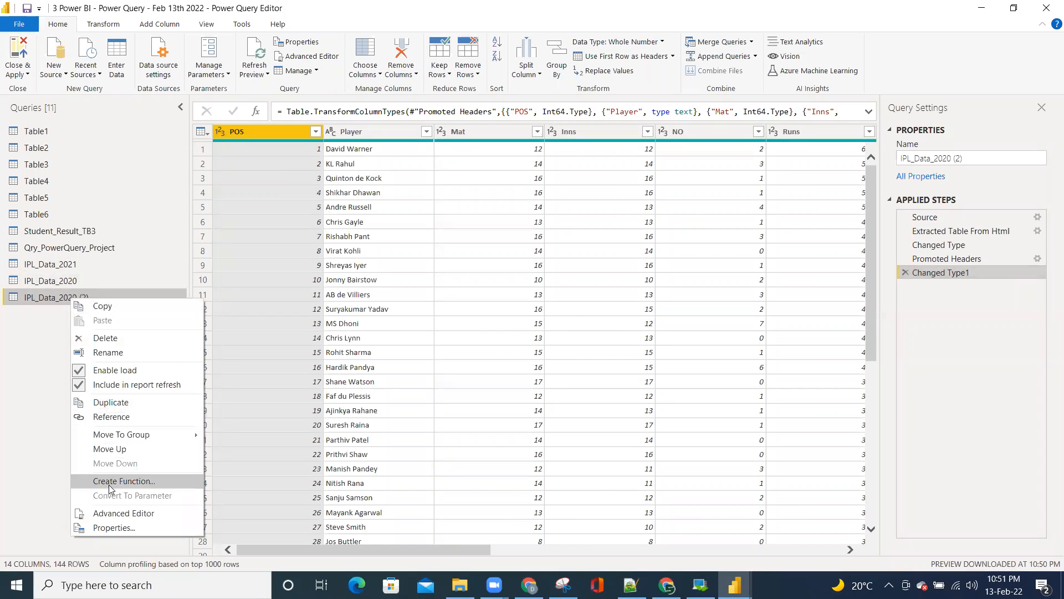
{"action": "left_click", "coordinate": [115, 358]}
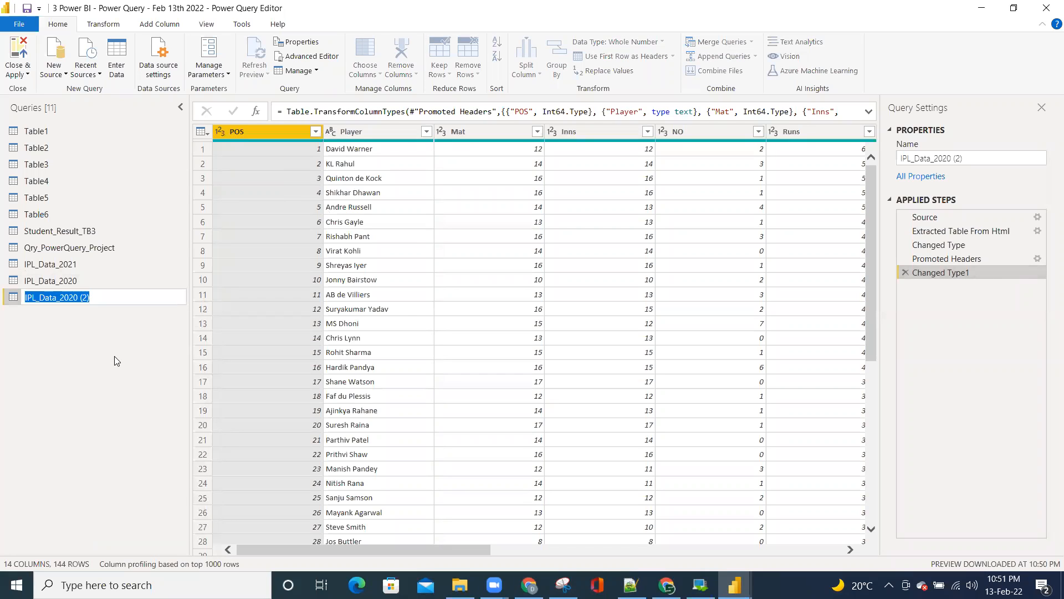
{"action": "key", "text": "End"}
{"action": "key", "text": "BackSpace"}
{"action": "key", "text": "BackSpace"}
{"action": "key", "text": "BackSpace"}
{"action": "key", "text": "BackSpace"}
{"action": "key", "text": "BackSpace"}
{"action": "key", "text": "BackSpace"}
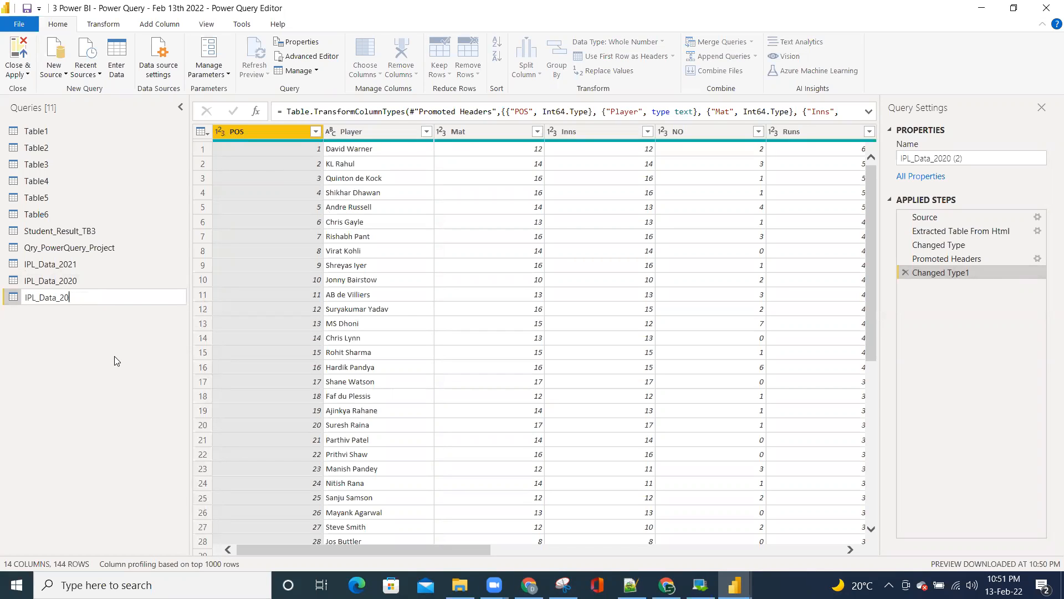
{"action": "type", "text": "19"}
{"action": "key", "text": "Return"}
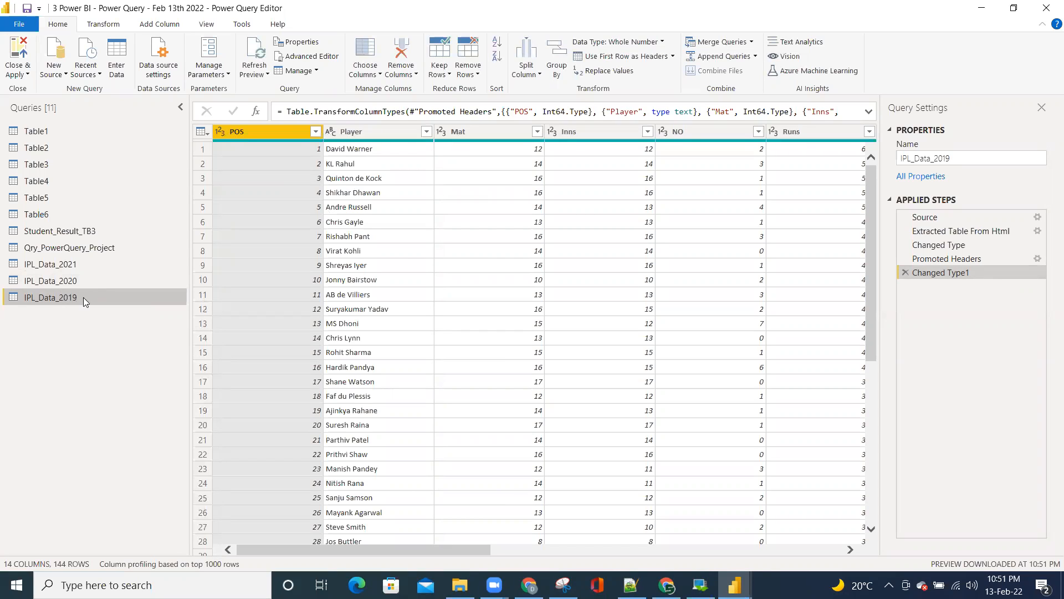
{"action": "right_click", "coordinate": [83, 297]}
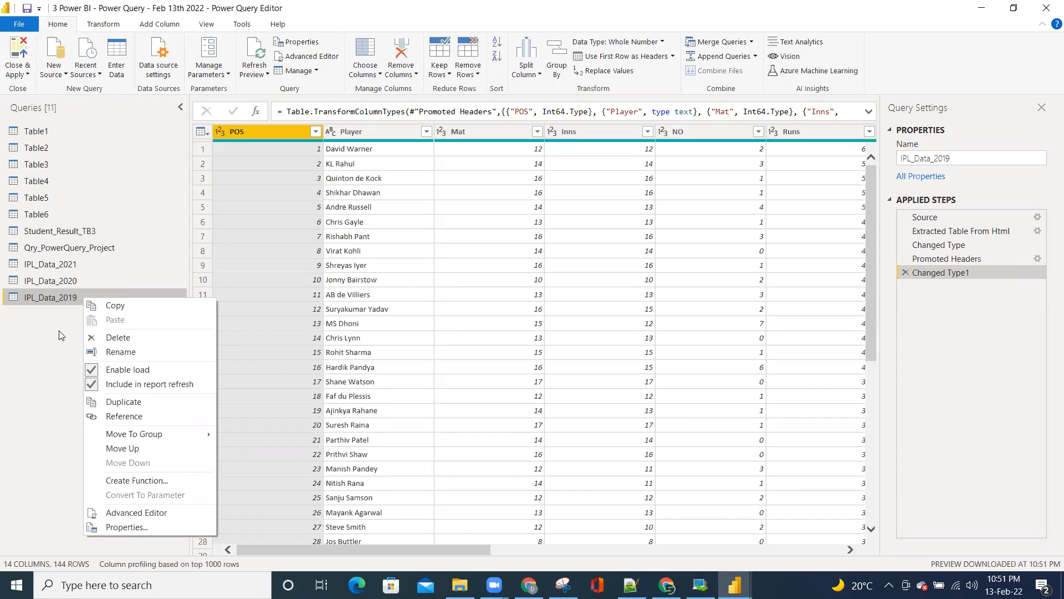
{"action": "left_click", "coordinate": [107, 408]}
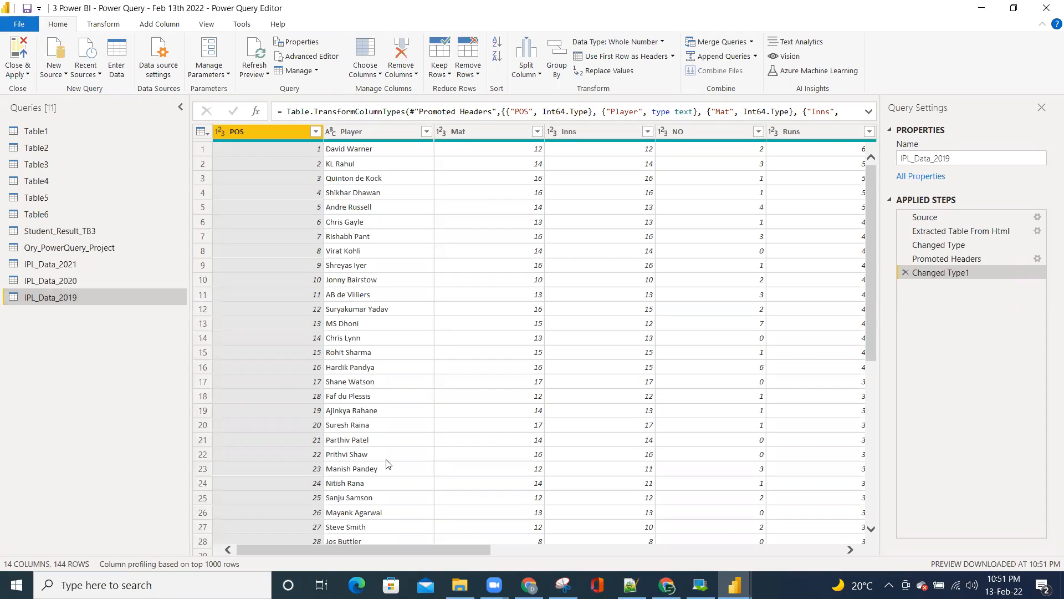
Switch to the IPL stats page in Chrome and filter the Most Runs table to the 2014 season
{"action": "mouse_move", "coordinate": [528, 585]}
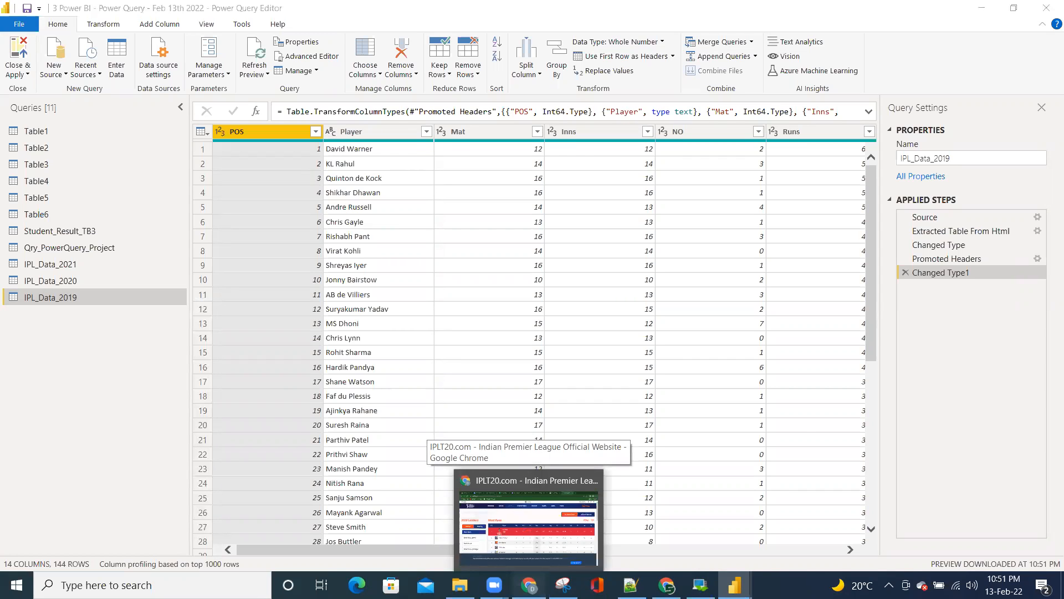
{"action": "left_click", "coordinate": [529, 526]}
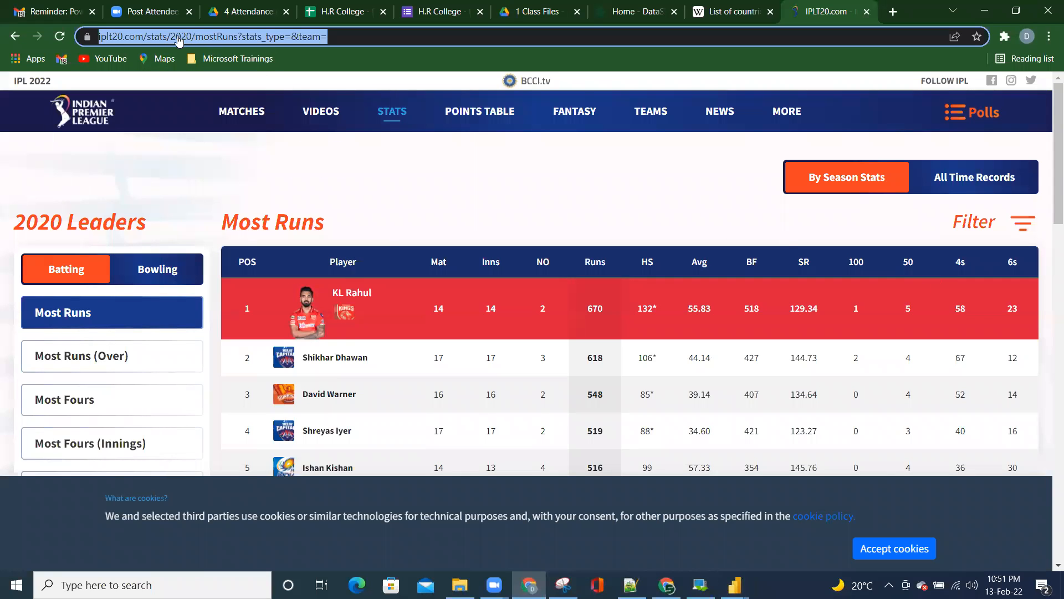
{"action": "left_click", "coordinate": [1021, 232]}
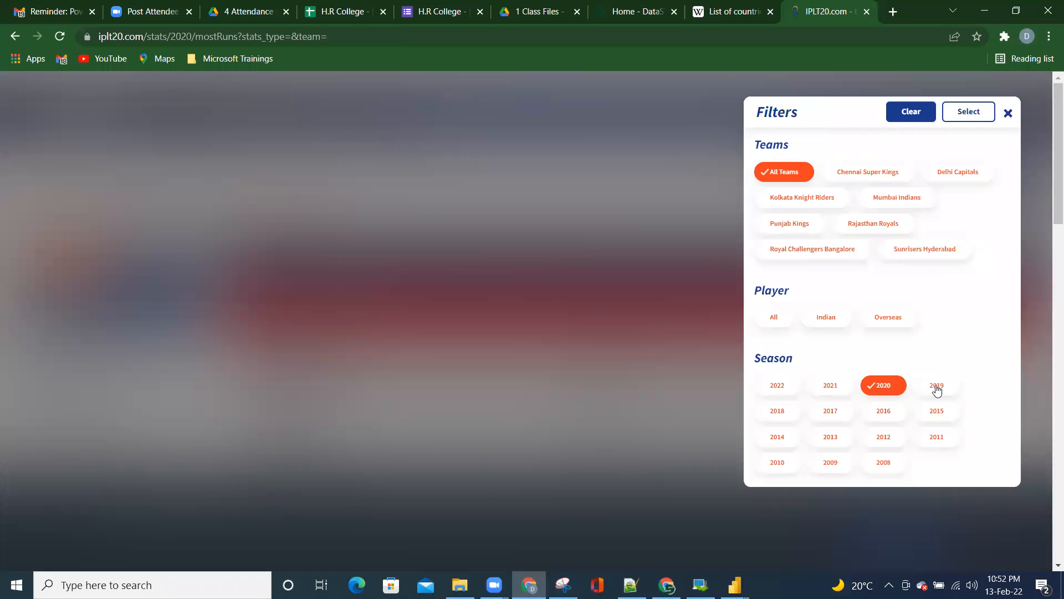
{"action": "left_click", "coordinate": [777, 439]}
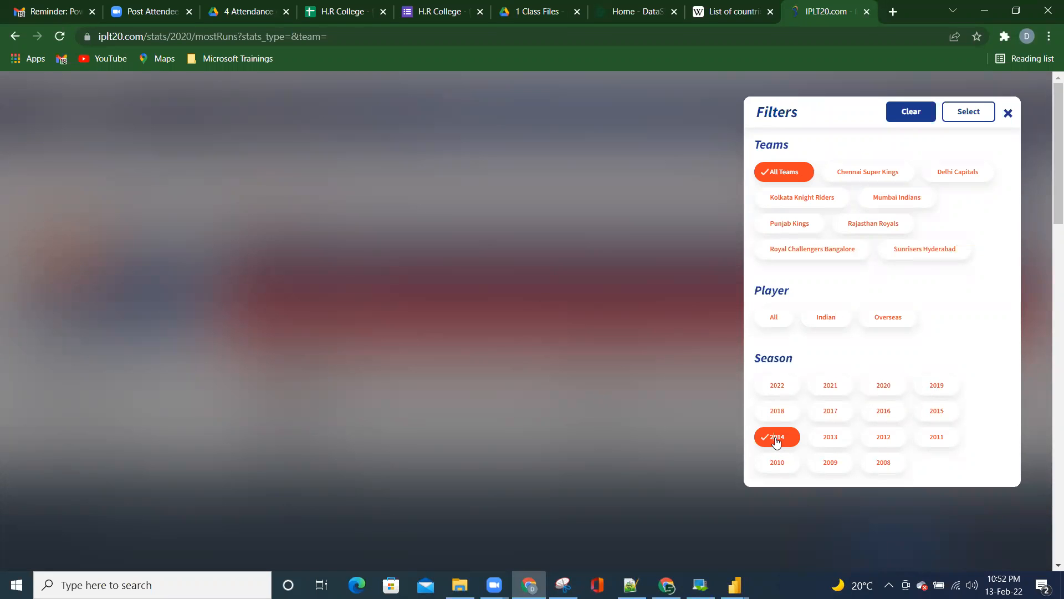
{"action": "left_click", "coordinate": [967, 112]}
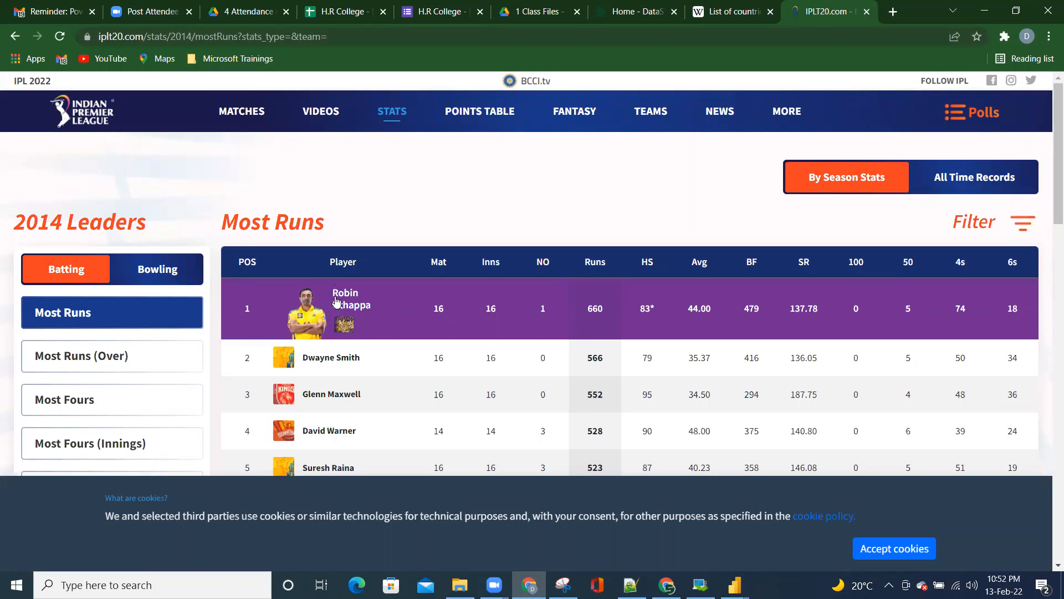
Change the year in the Most Runs page address from 2014 to 2010 and load that page
{"action": "left_click", "coordinate": [192, 37]}
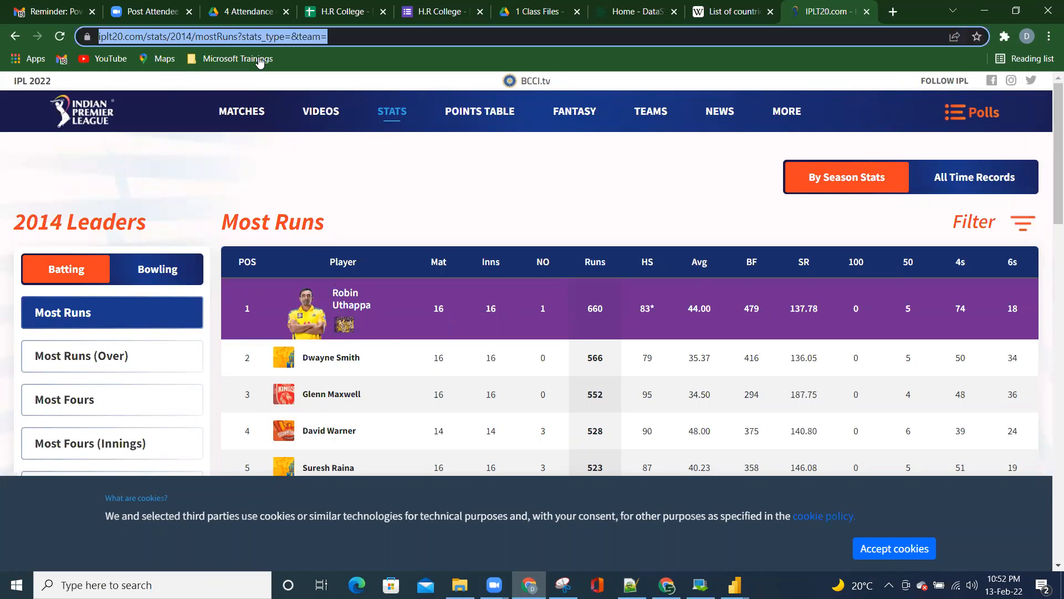
{"action": "key", "text": "End"}
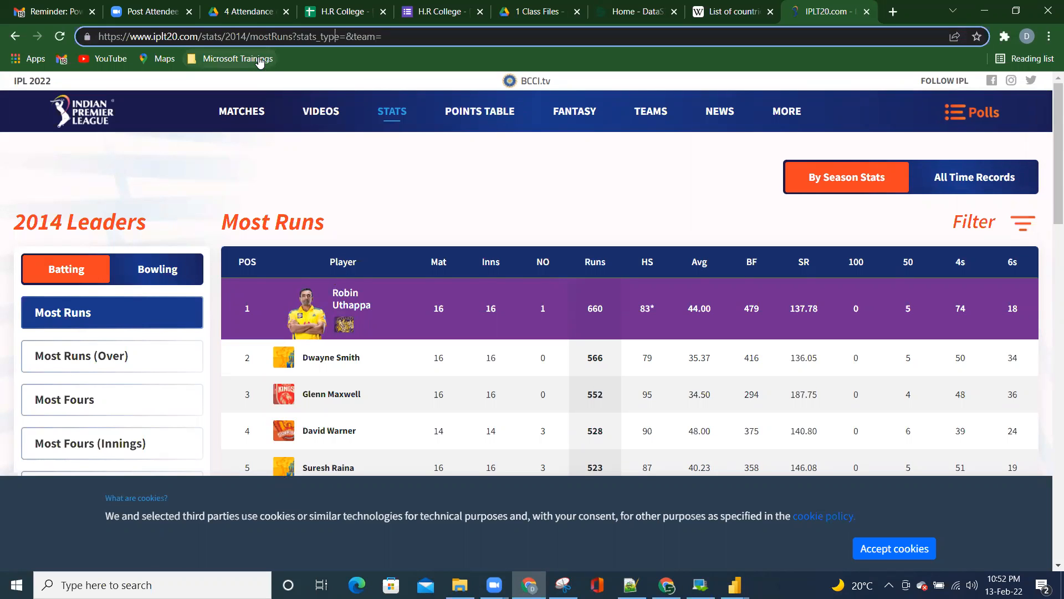
{"action": "key", "text": "Left"}
{"action": "key", "text": "shift+Left"}
{"action": "type", "text": "0"}
{"action": "key", "text": "Return"}
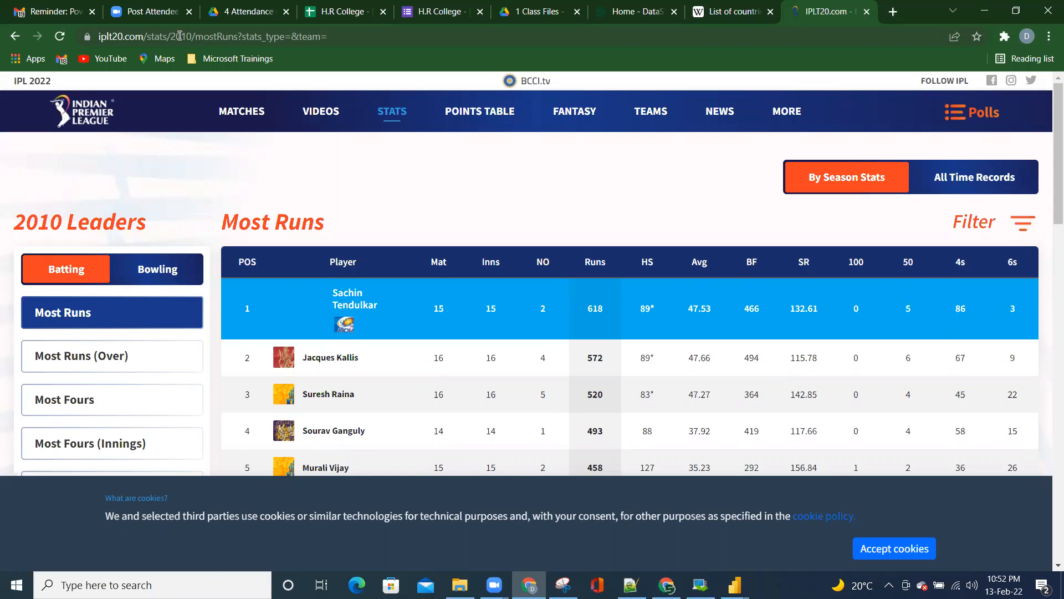
Copy the 2010 Most Runs page address and switch back to Power Query Editor
{"action": "left_click", "coordinate": [226, 37]}
{"action": "key", "text": "ctrl+c"}
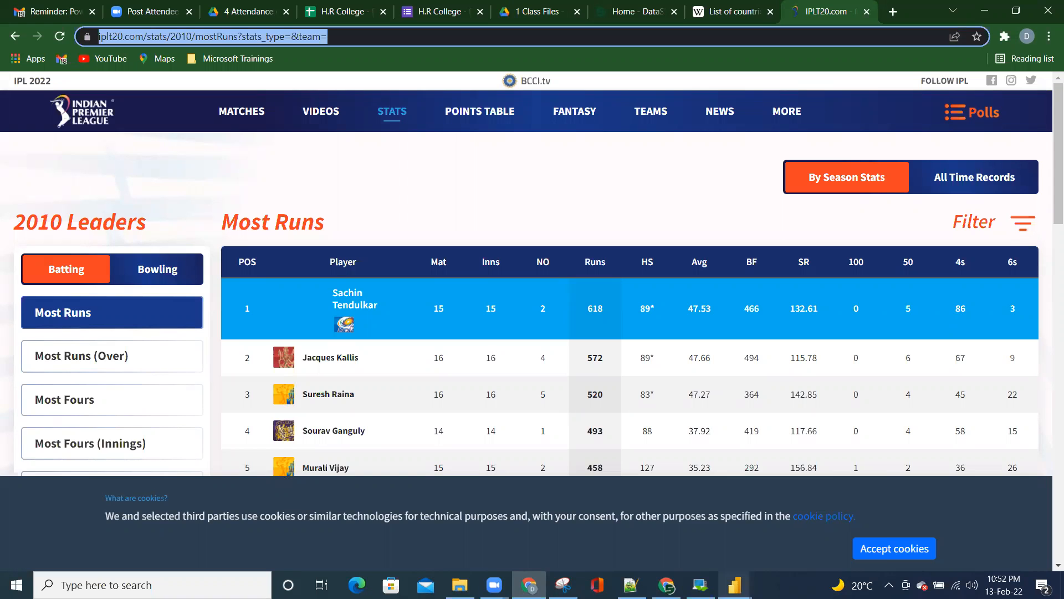
{"action": "left_click", "coordinate": [735, 585]}
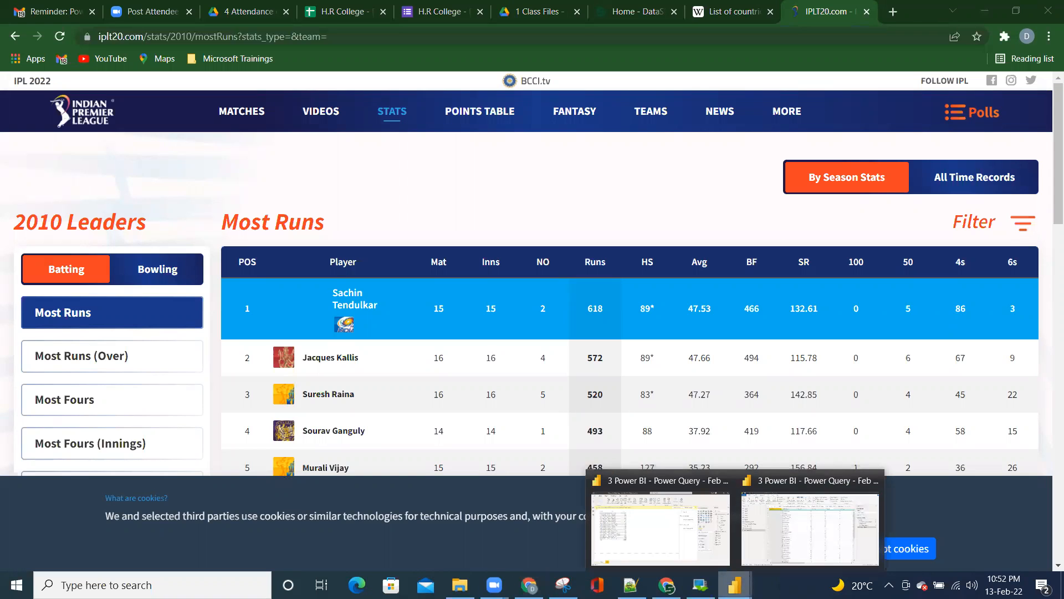
{"action": "left_click", "coordinate": [804, 539]}
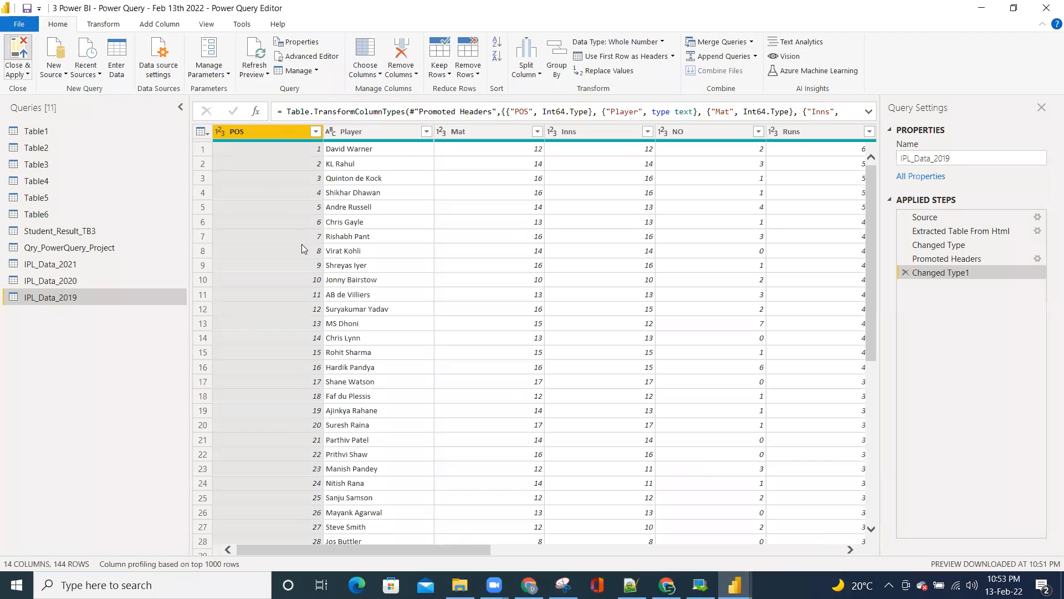
{"action": "key", "text": "alt+Tab"}
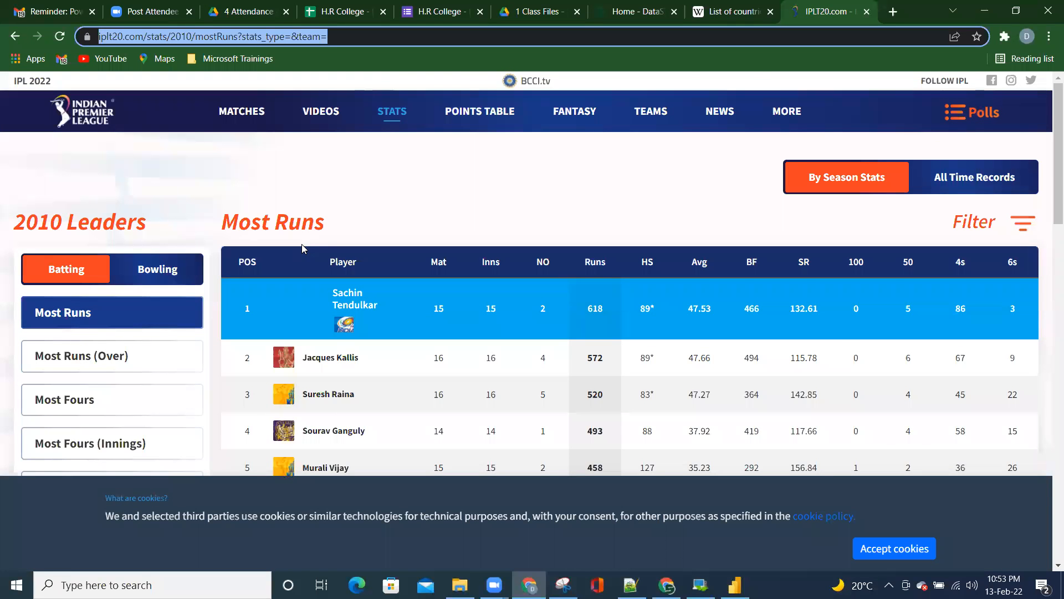
{"action": "key", "text": "alt+Tab"}
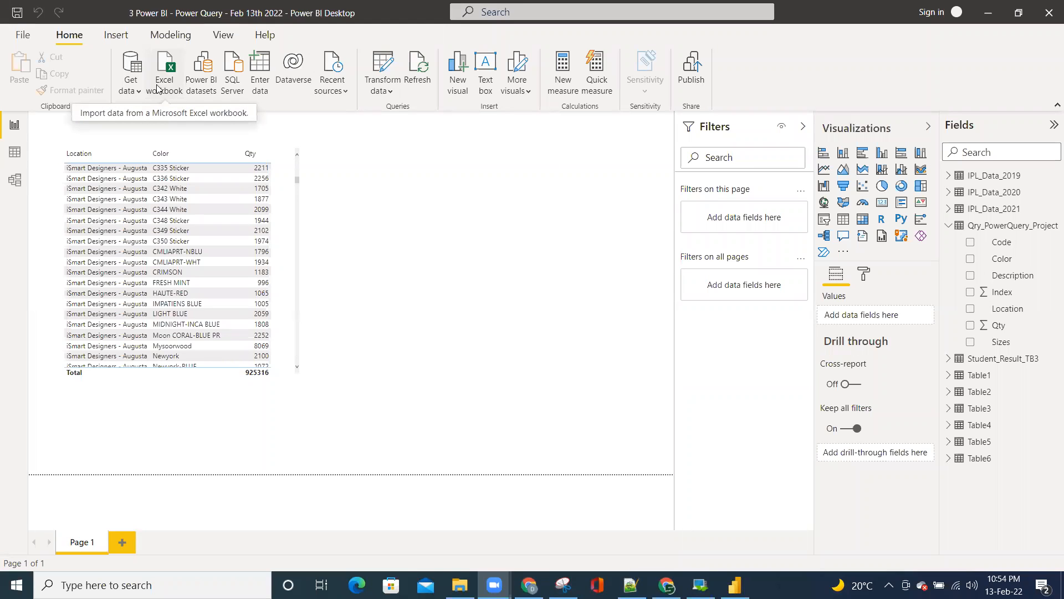
Enter the copied 2010 Most Runs address as the first URL part of an Advanced web connection, and cancel the connection
{"action": "left_click", "coordinate": [133, 91]}
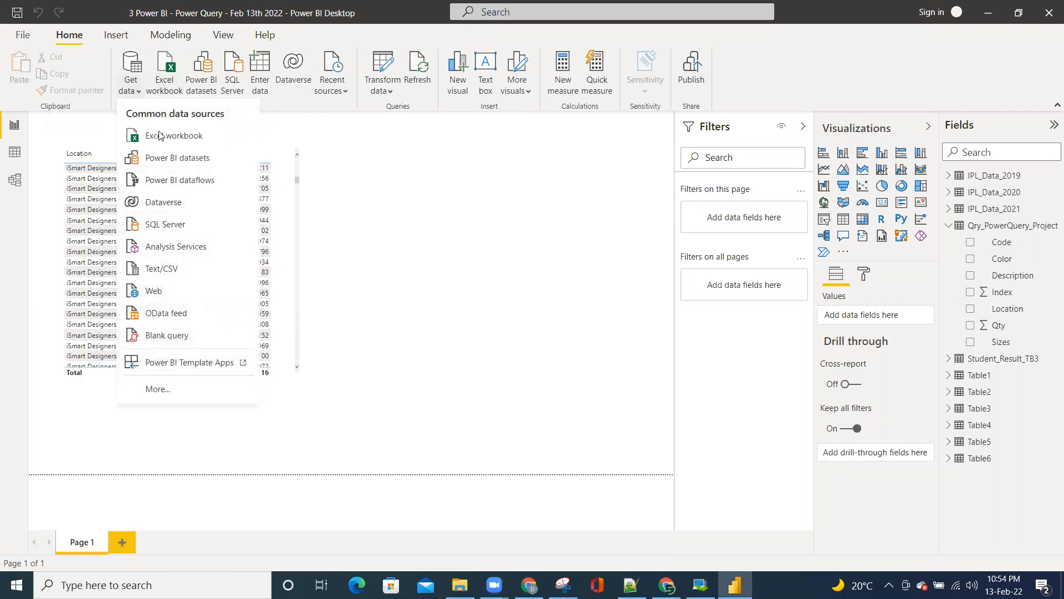
{"action": "left_click", "coordinate": [157, 292]}
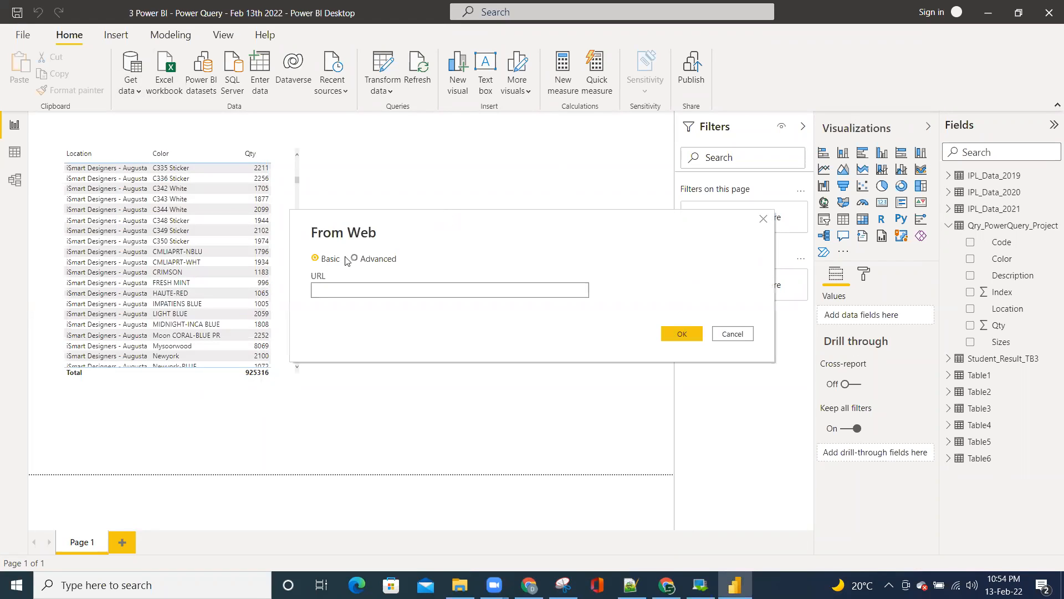
{"action": "left_click", "coordinate": [367, 259]}
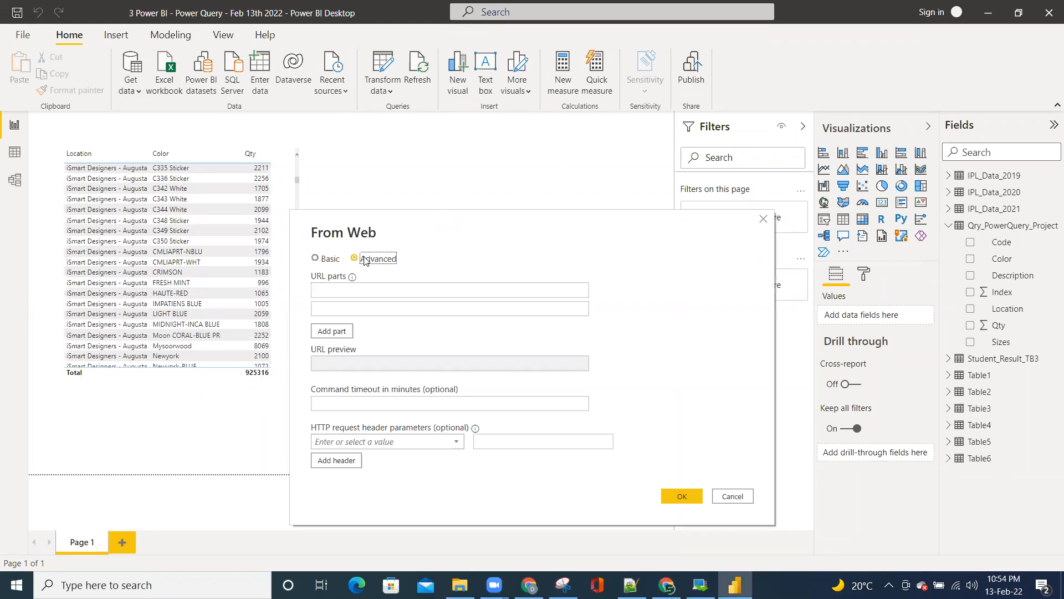
{"action": "left_click", "coordinate": [323, 289]}
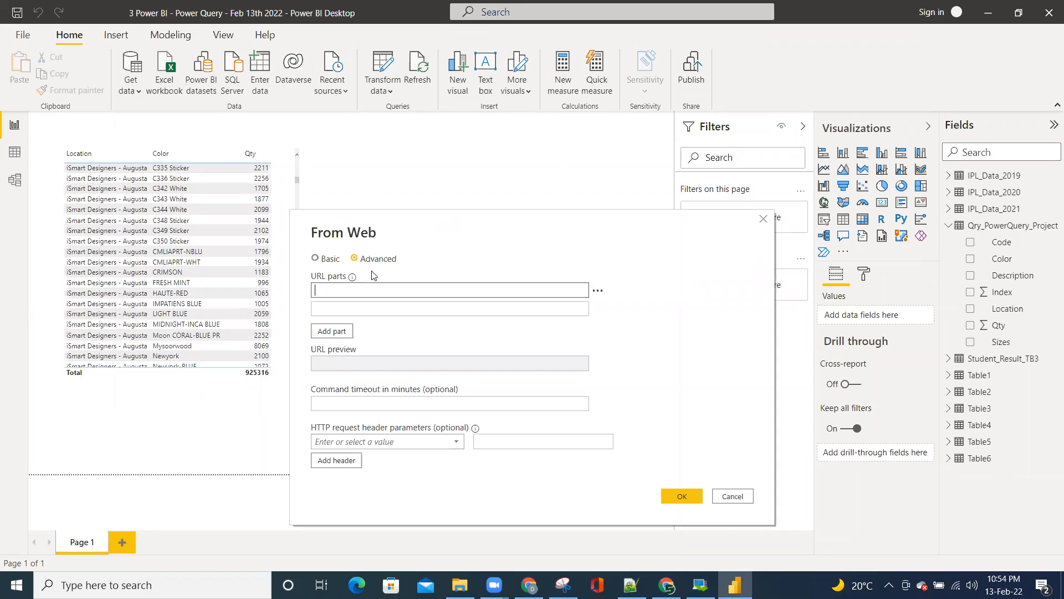
{"action": "left_click", "coordinate": [330, 294]}
{"action": "key", "text": "ctrl+v"}
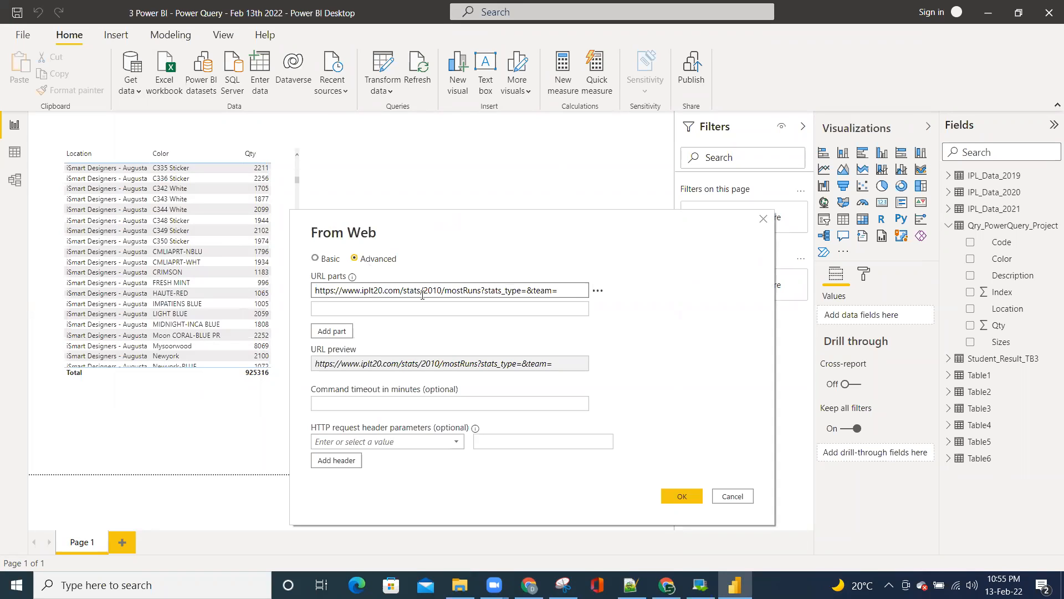
{"action": "left_click_drag", "start_coordinate": [317, 292], "coordinate": [426, 292]}
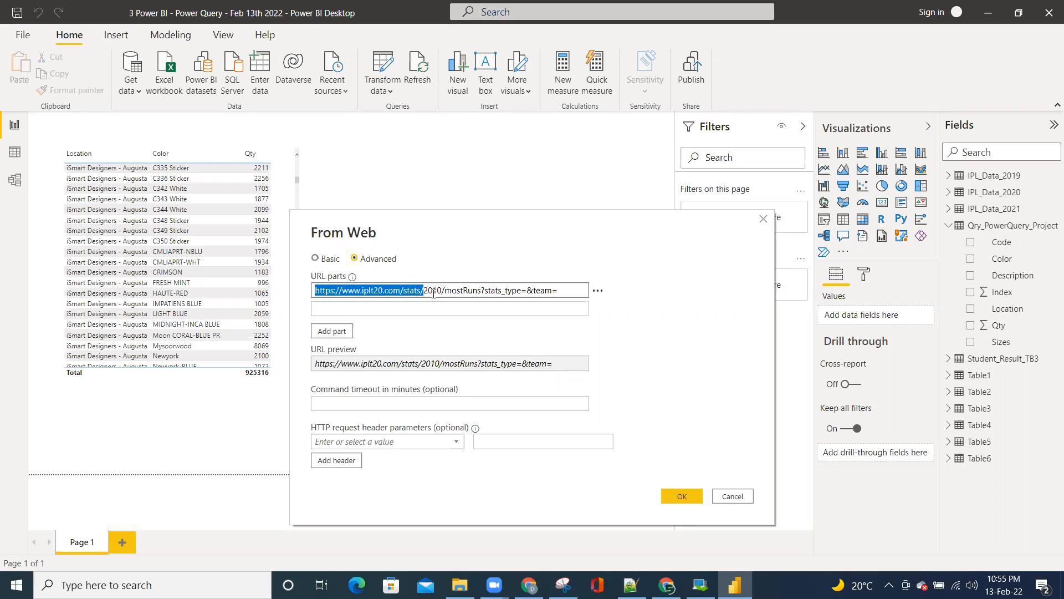
{"action": "left_click", "coordinate": [731, 498]}
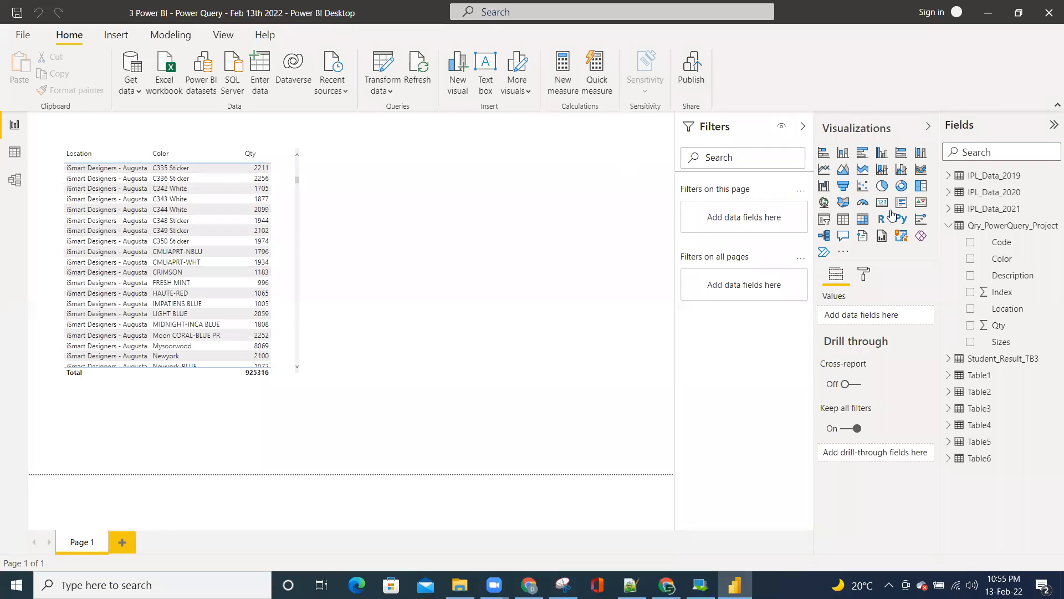
Open Power Query Editor and start a new parameter named P_Year with the description "this is the Year parameter..."
{"action": "left_click", "coordinate": [383, 87]}
{"action": "left_click", "coordinate": [395, 115]}
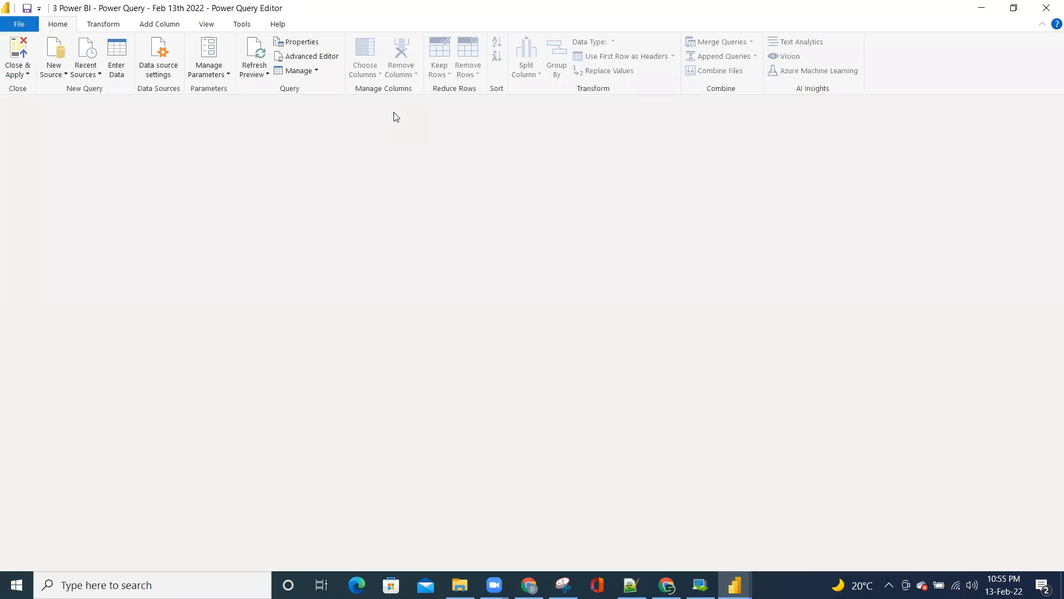
{"action": "left_click", "coordinate": [220, 76]}
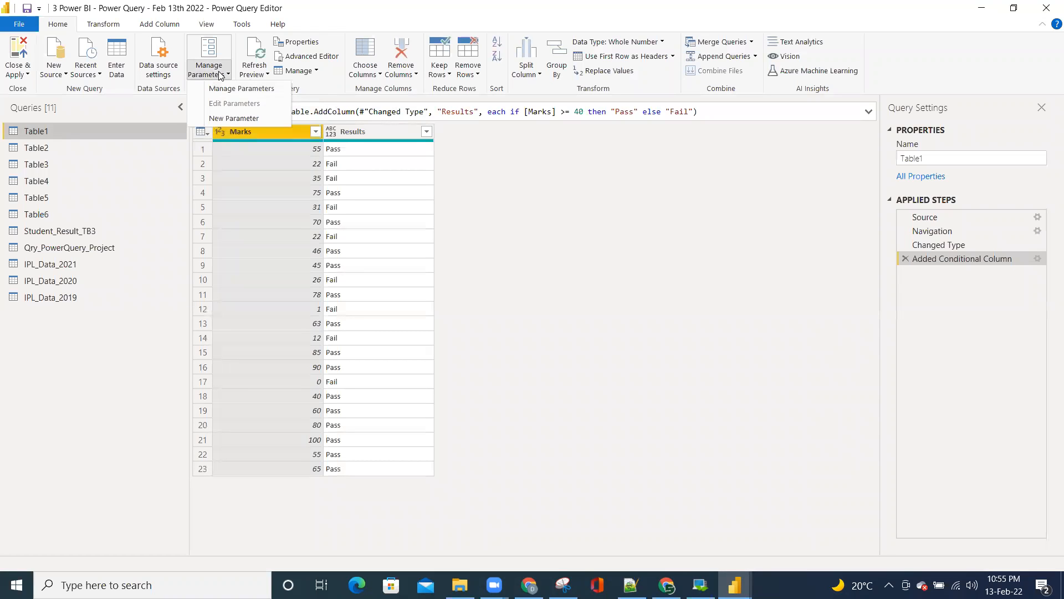
{"action": "left_click", "coordinate": [233, 118]}
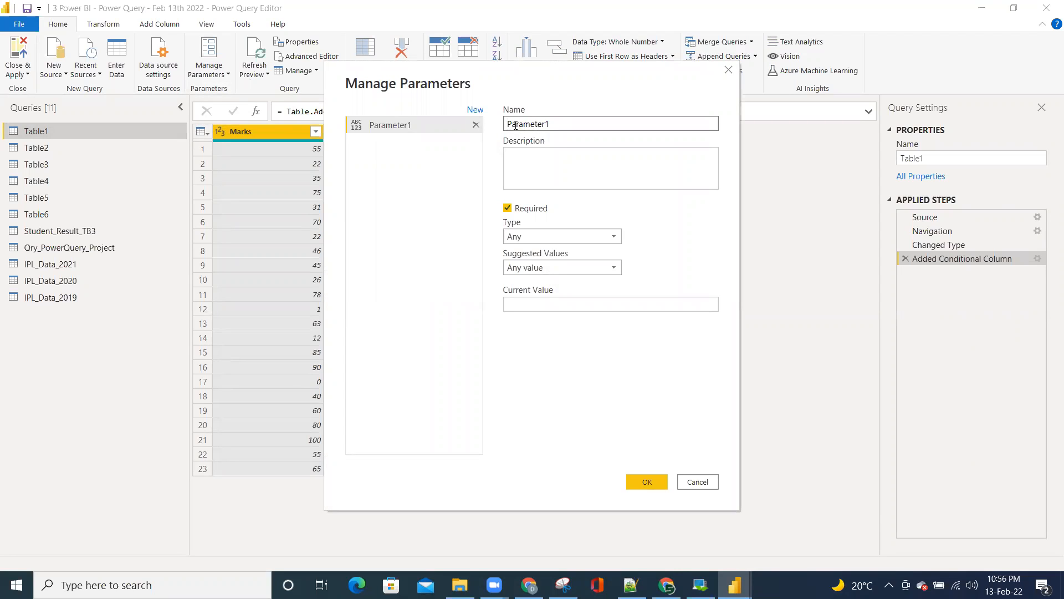
{"action": "left_click_drag", "start_coordinate": [513, 125], "coordinate": [570, 133]}
{"action": "key", "text": "BackSpace"}
{"action": "type", "text": "_Year"}
{"action": "left_click", "coordinate": [522, 161]}
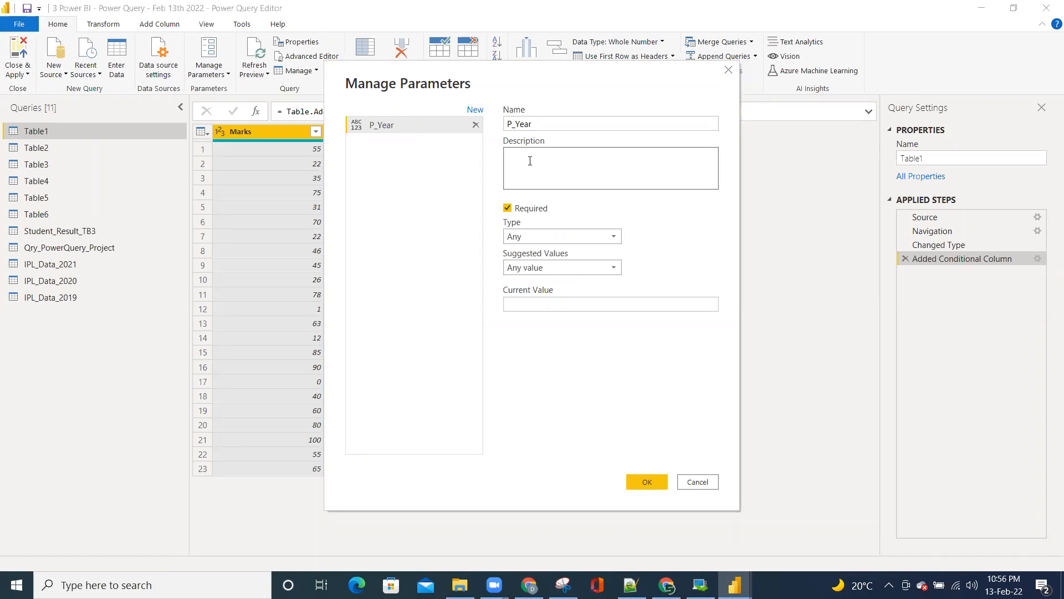
{"action": "type", "text": "this is the Year parameter..."}
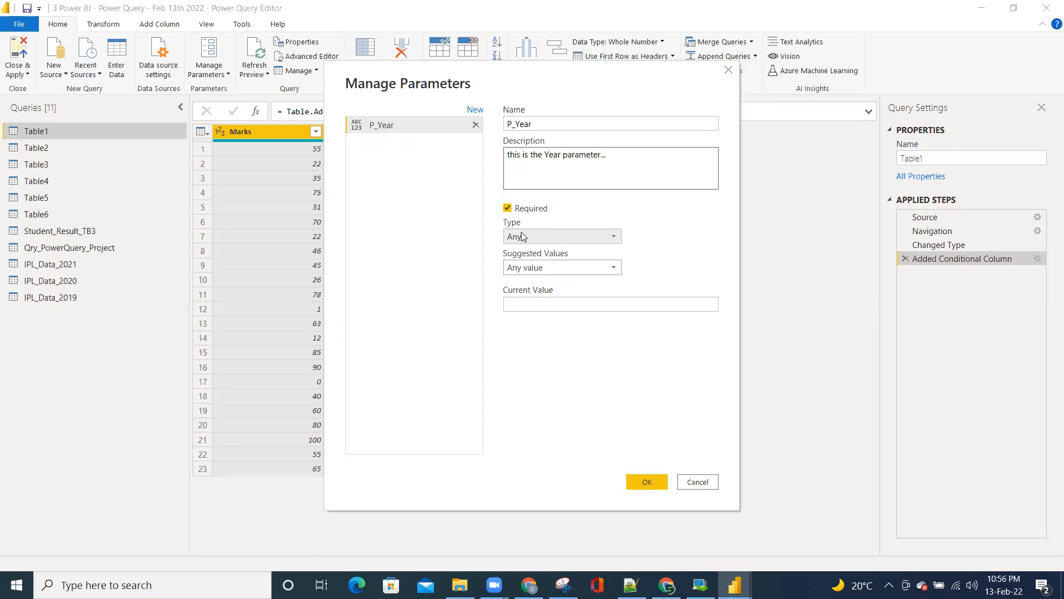
Set the P_Year parameter's type to Text and its current value to 2010, and create it
{"action": "left_click", "coordinate": [553, 240]}
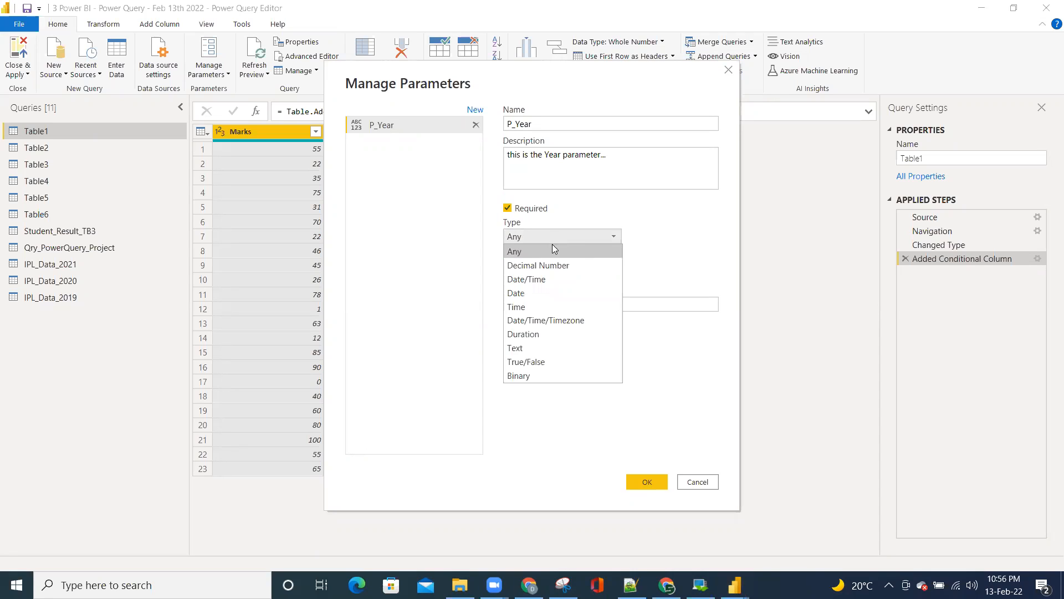
{"action": "left_click", "coordinate": [528, 352]}
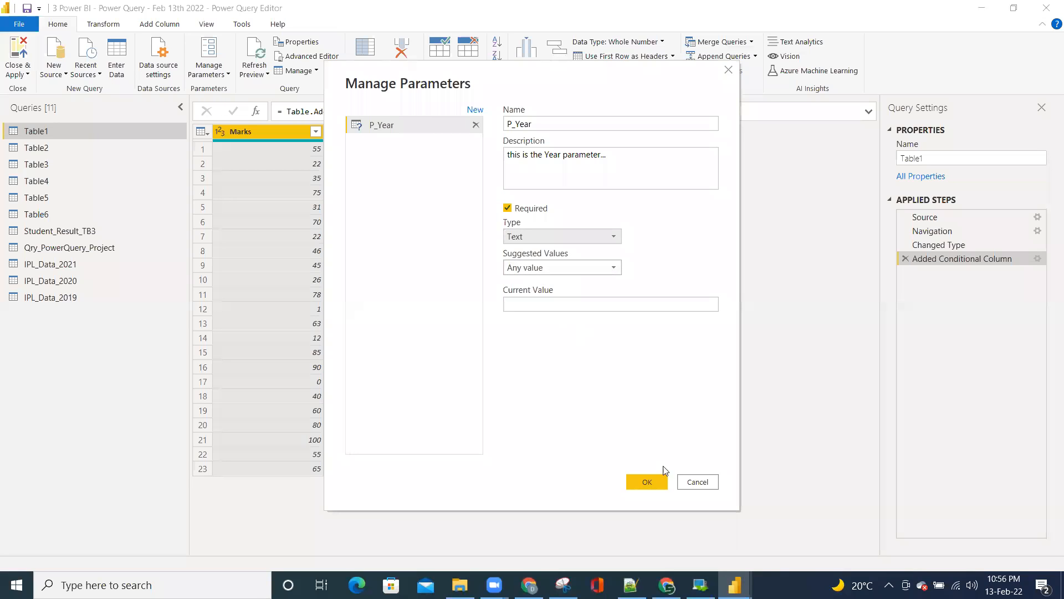
{"action": "left_click", "coordinate": [661, 482]}
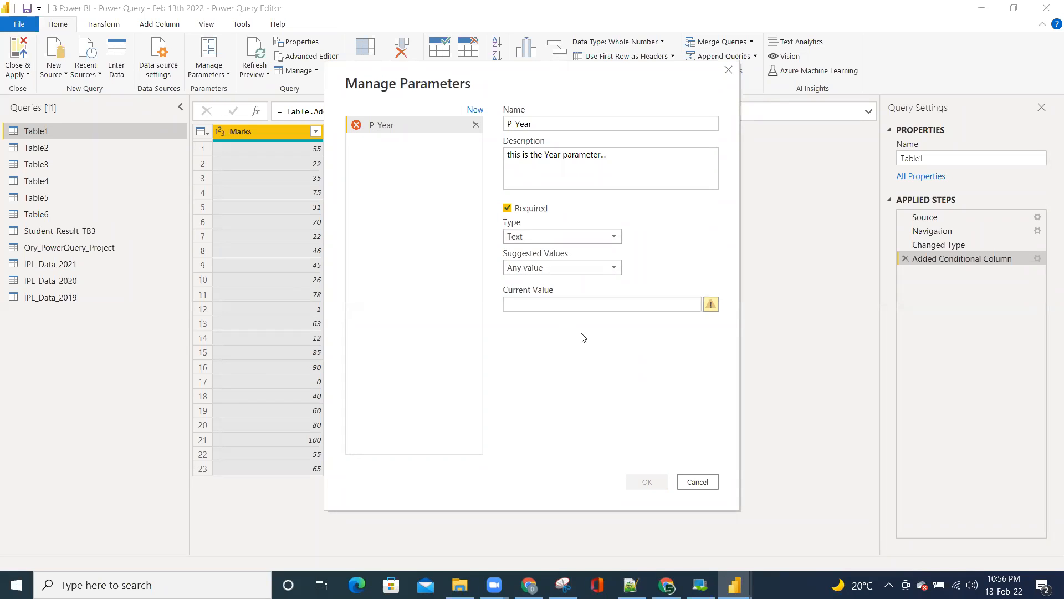
{"action": "left_click", "coordinate": [547, 305]}
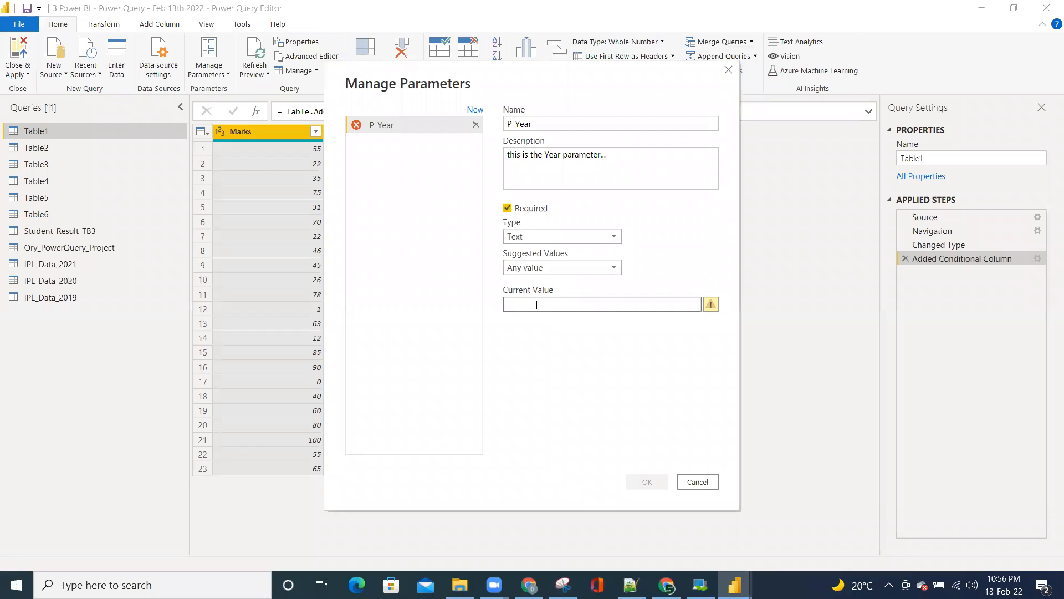
{"action": "type", "text": "2010"}
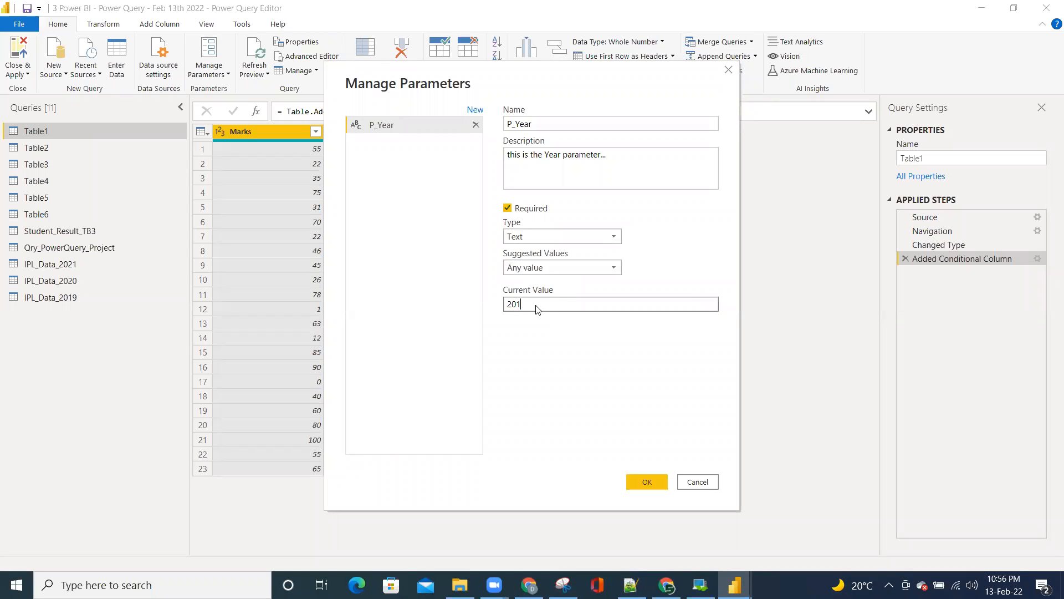
{"action": "left_click", "coordinate": [649, 483]}
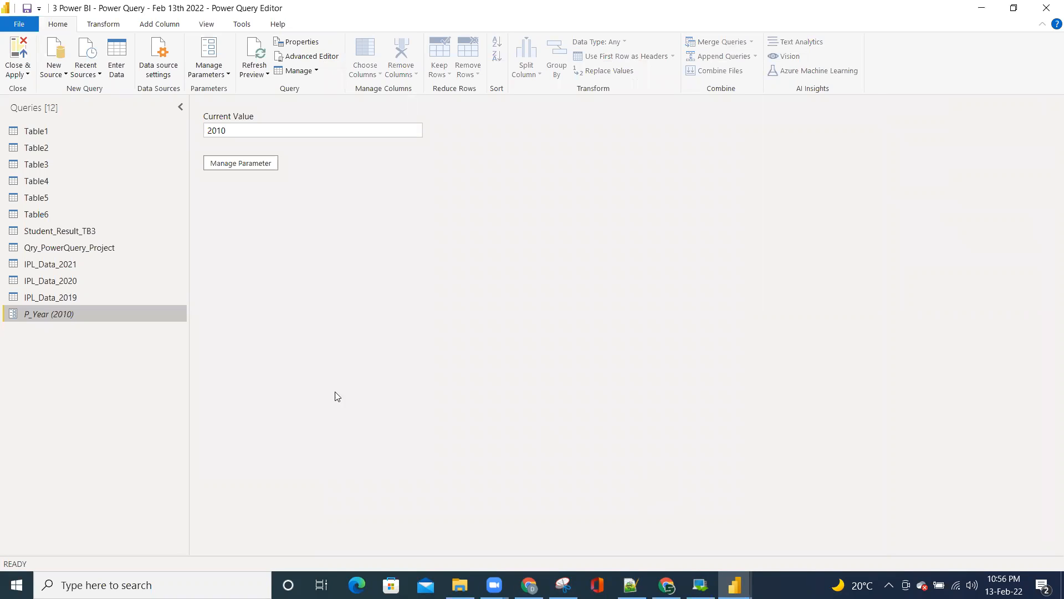
{"action": "mouse_move", "coordinate": [42, 320]}
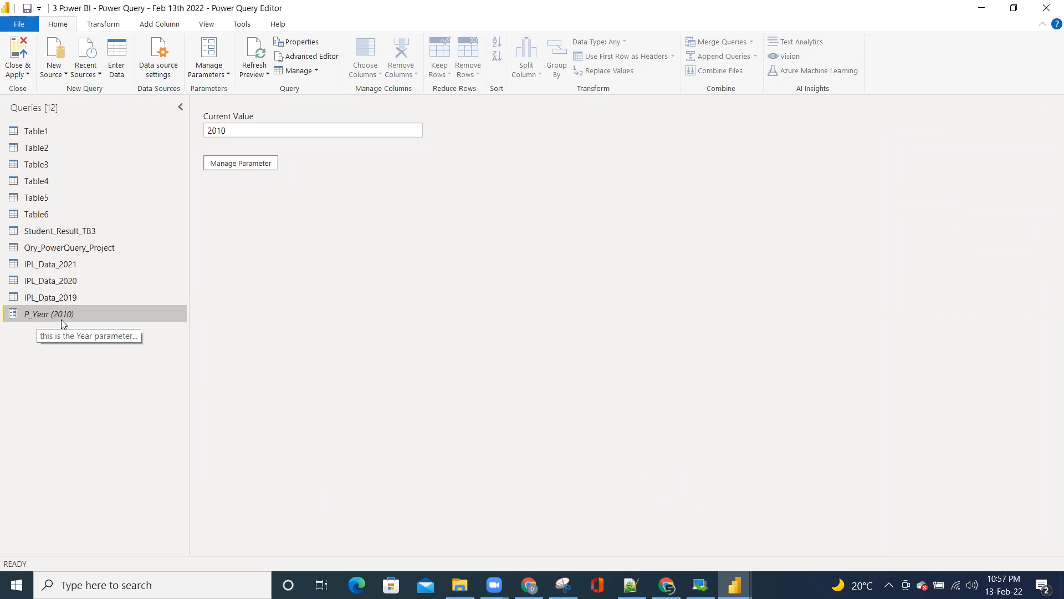
{"action": "left_click", "coordinate": [55, 73]}
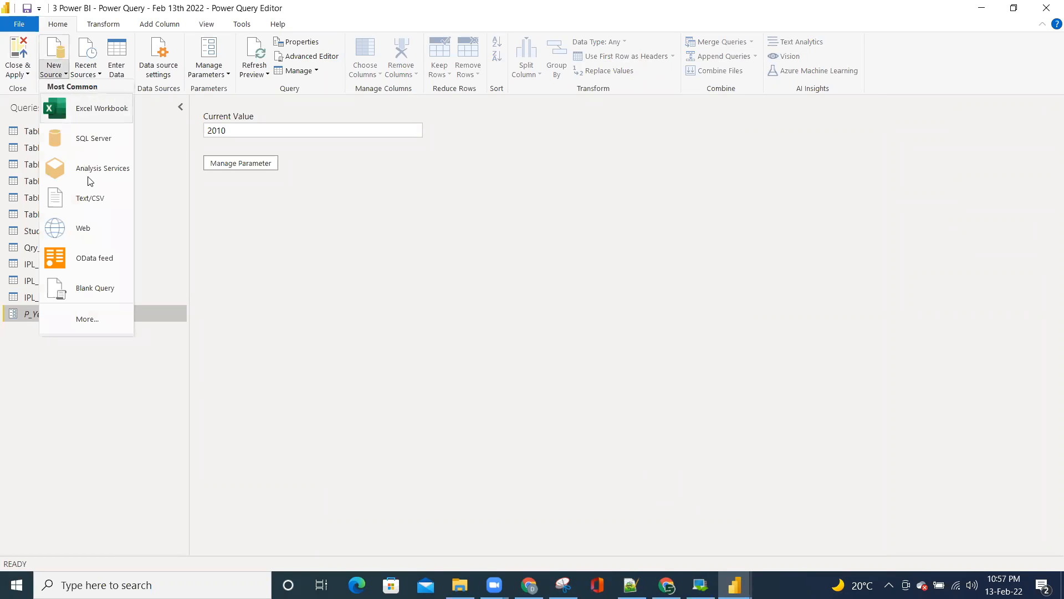
{"action": "left_click", "coordinate": [85, 228]}
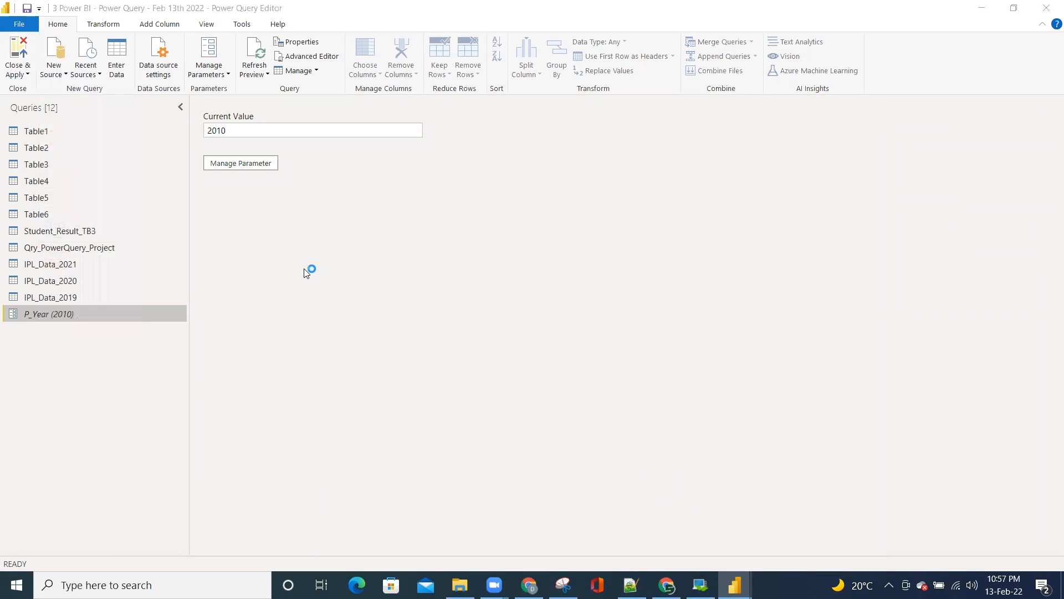
{"action": "left_click", "coordinate": [363, 259]}
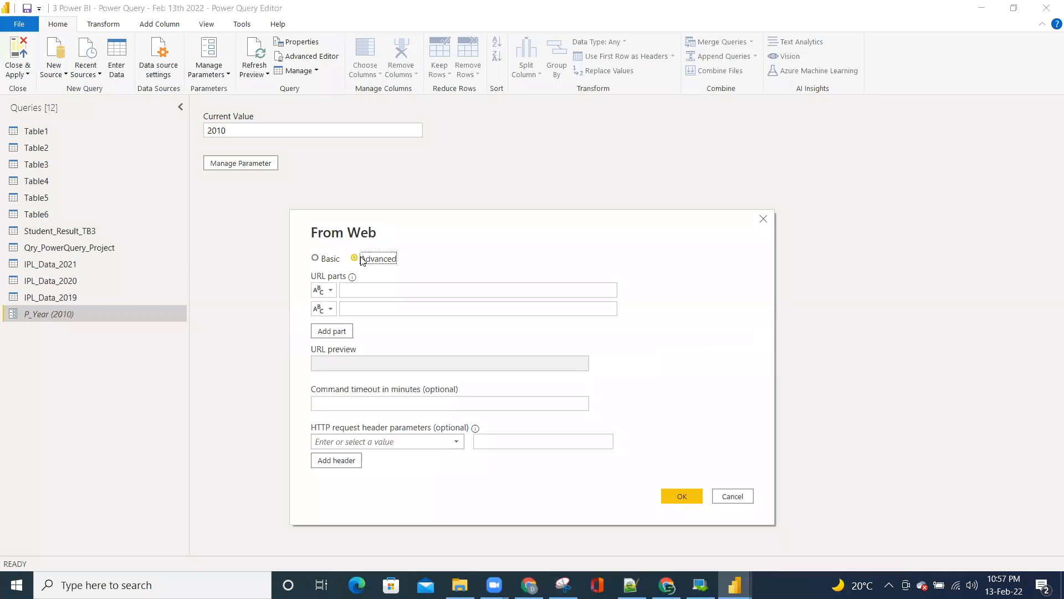
{"action": "left_click", "coordinate": [361, 289]}
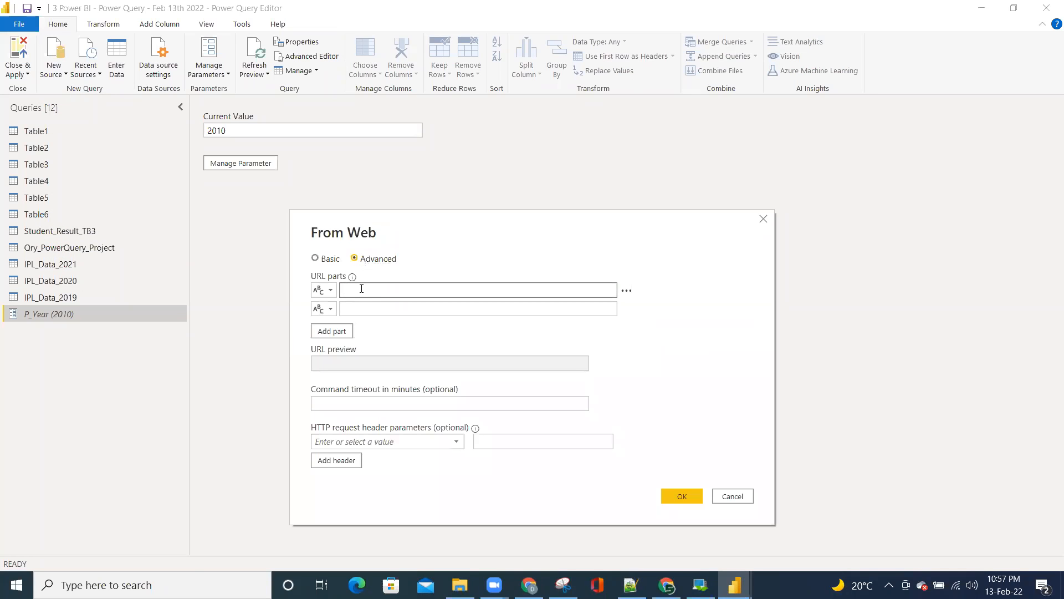
{"action": "type", "text": "https://www.iplt20.com/stats/2010/mostRuns?stats_type=&team="}
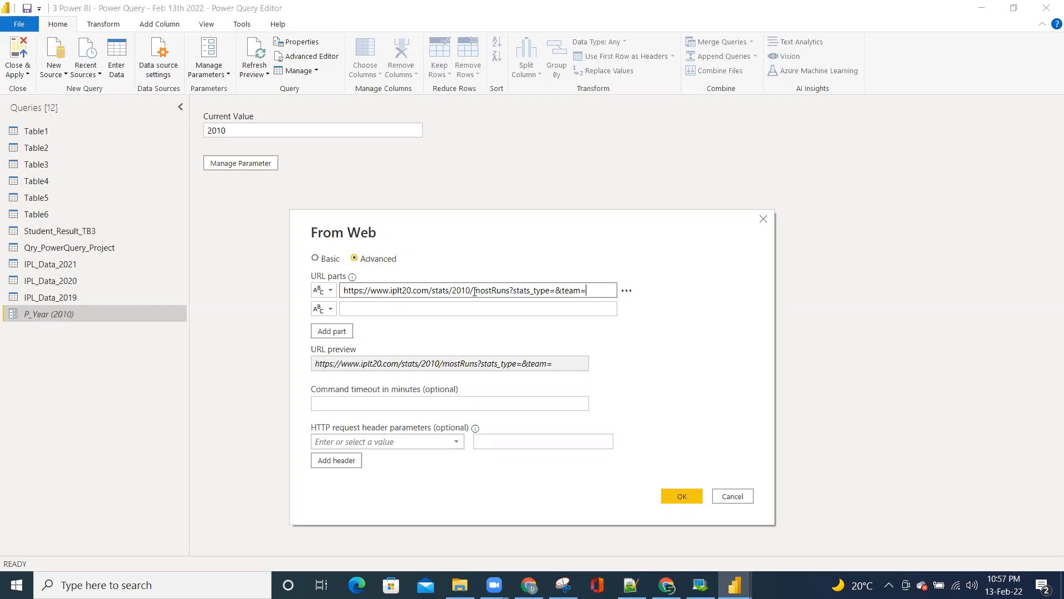
{"action": "left_click_drag", "start_coordinate": [452, 290], "coordinate": [602, 295]}
{"action": "key", "text": "ctrl+x"}
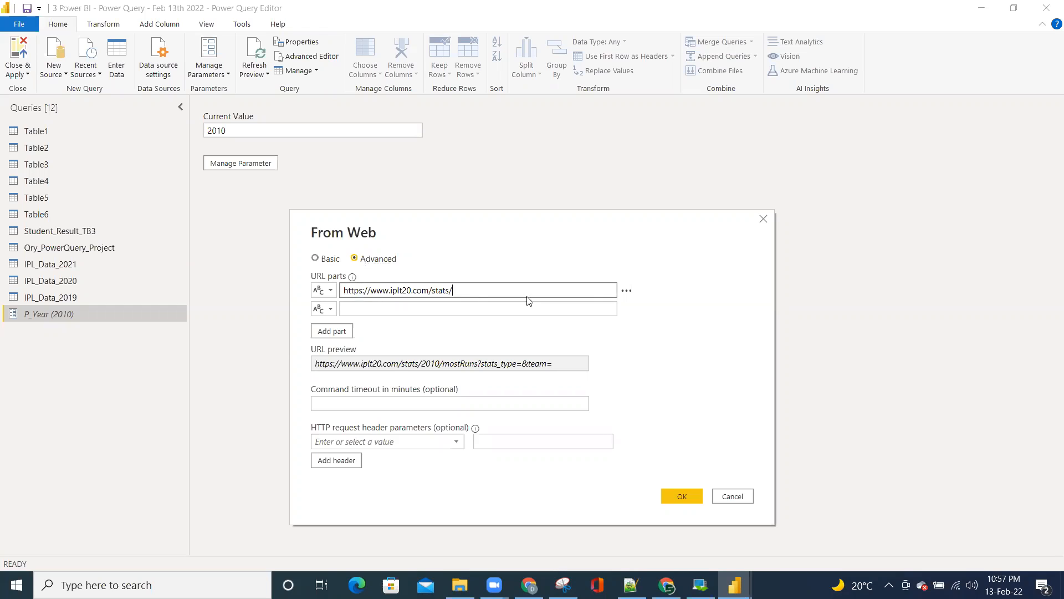
{"action": "left_click", "coordinate": [363, 310]}
{"action": "key", "text": "ctrl+v"}
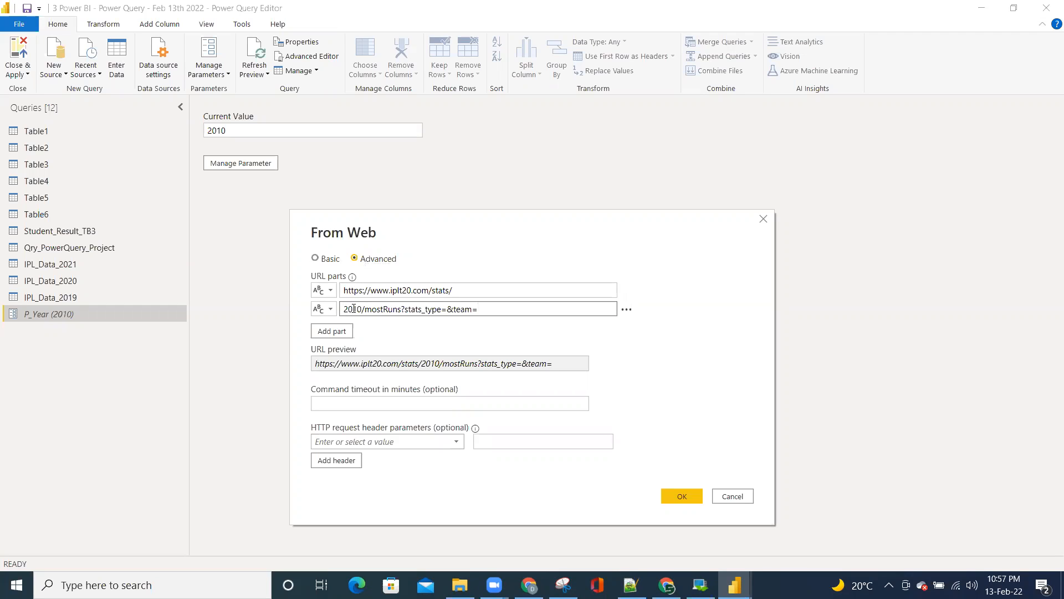
Cut /mostRuns?stats_type=&team= from the second URL part and replace the remaining year with the P_Year parameter
{"action": "double_click", "coordinate": [383, 310]}
{"action": "left_click_drag", "start_coordinate": [383, 310], "coordinate": [483, 309]}
{"action": "key", "text": "BackSpace"}
{"action": "double_click", "coordinate": [340, 312]}
{"action": "key", "text": "BackSpace"}
{"action": "left_click", "coordinate": [329, 312]}
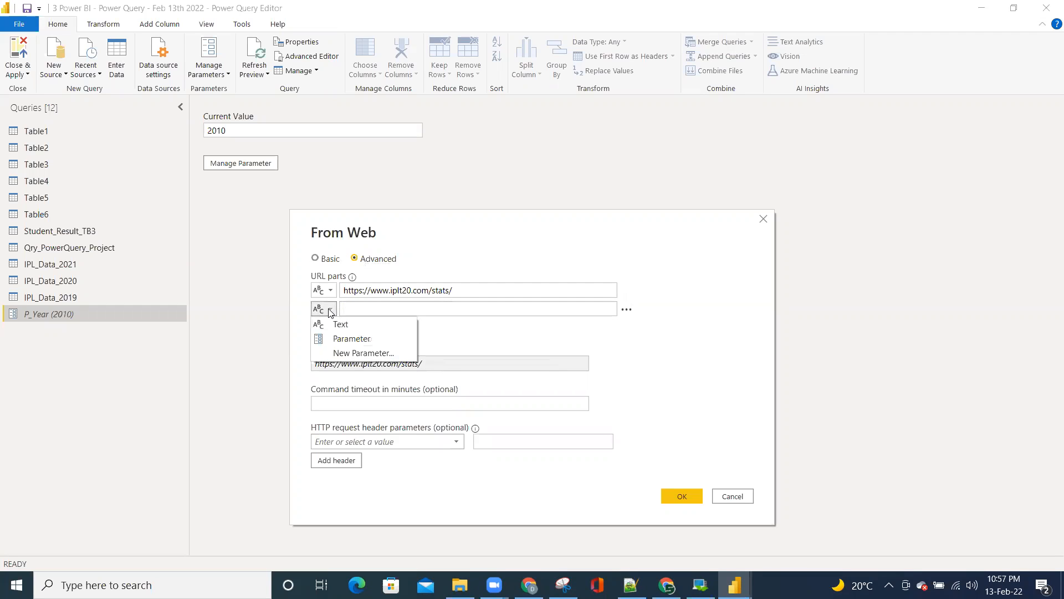
{"action": "left_click", "coordinate": [334, 337]}
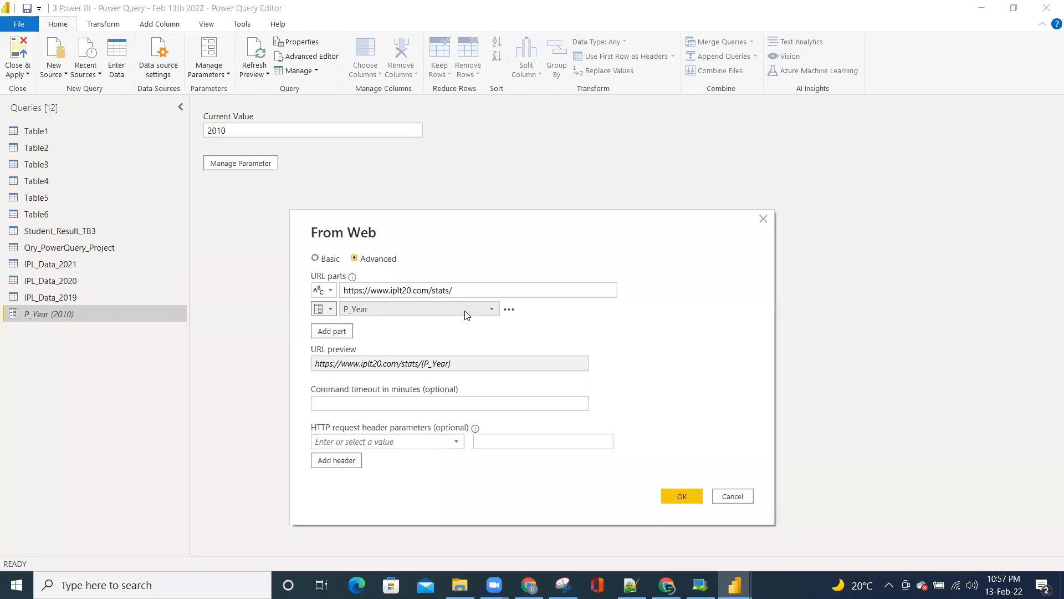
Add a third URL part containing /mostRuns?stats_type=&team= and connect to the page
{"action": "left_click", "coordinate": [331, 331]}
{"action": "key", "text": "ctrl+v"}
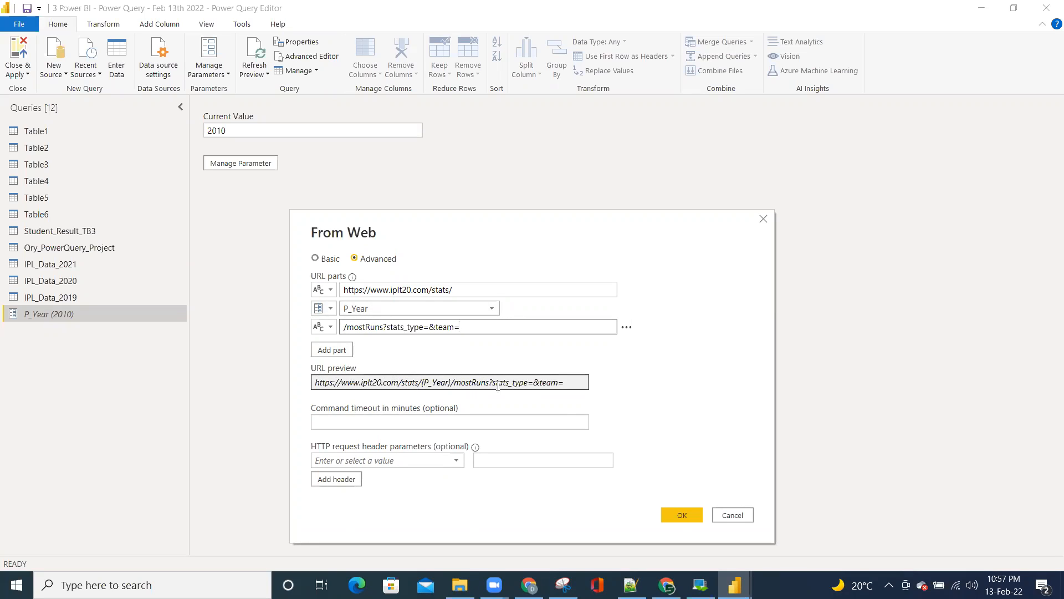
{"action": "left_click", "coordinate": [692, 518]}
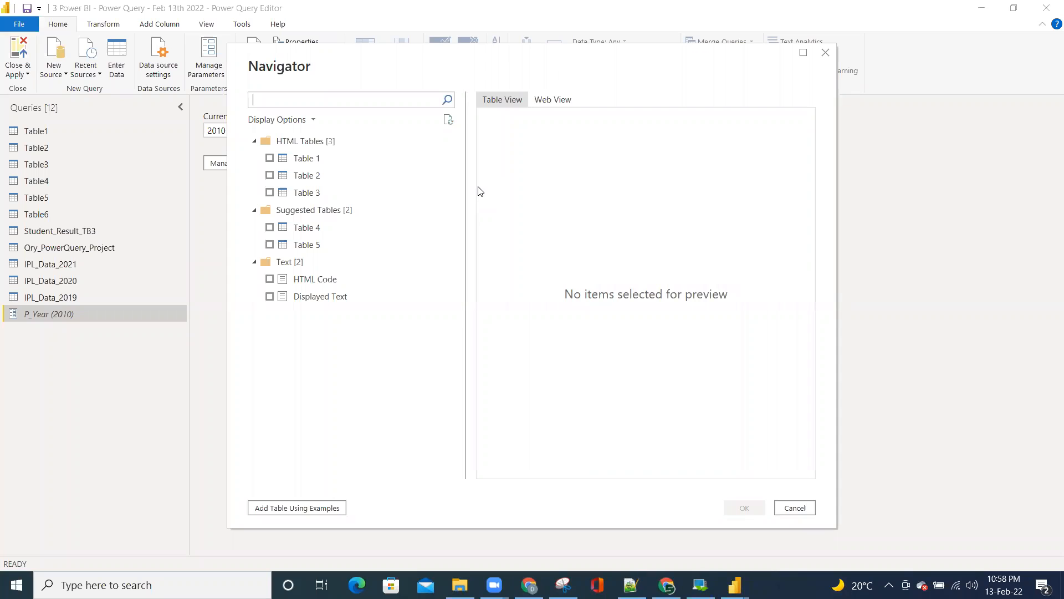
Import Table 1 from the page as a query and use its first row as headers
{"action": "left_click", "coordinate": [336, 160]}
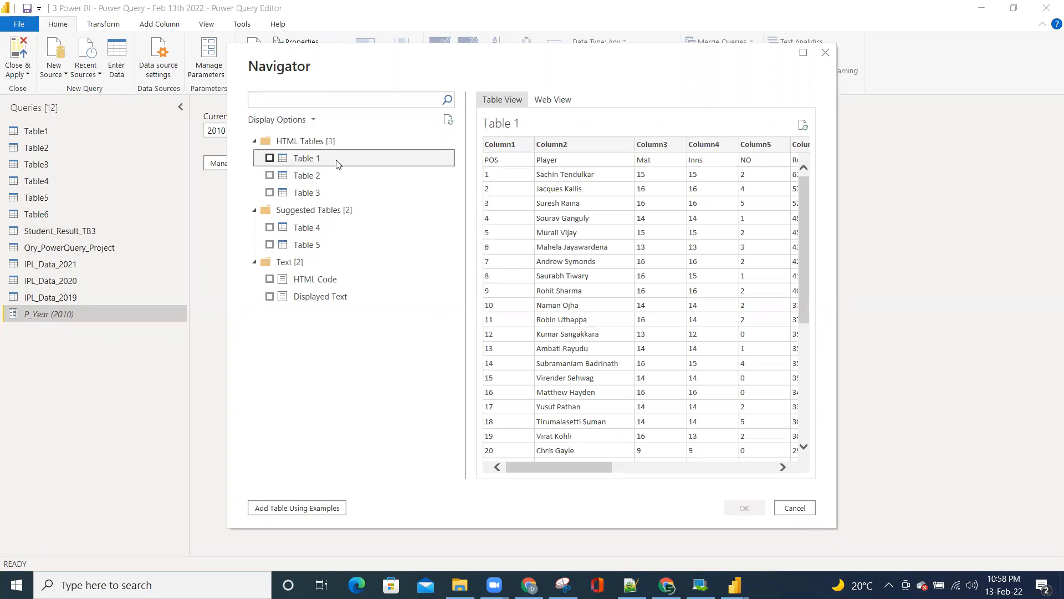
{"action": "left_click", "coordinate": [270, 157]}
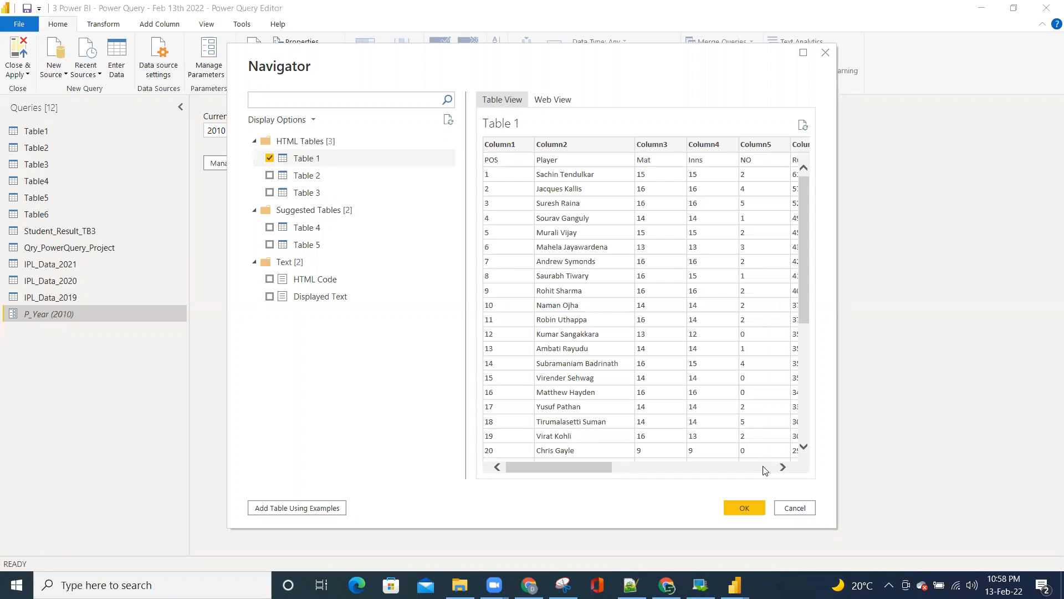
{"action": "left_click", "coordinate": [743, 507]}
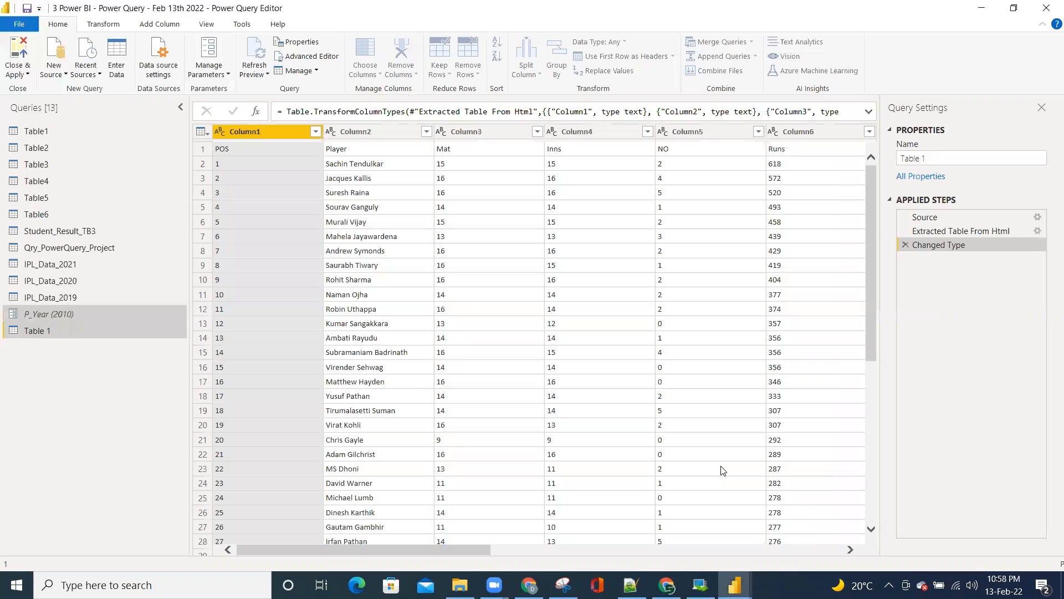
{"action": "left_click", "coordinate": [206, 134]}
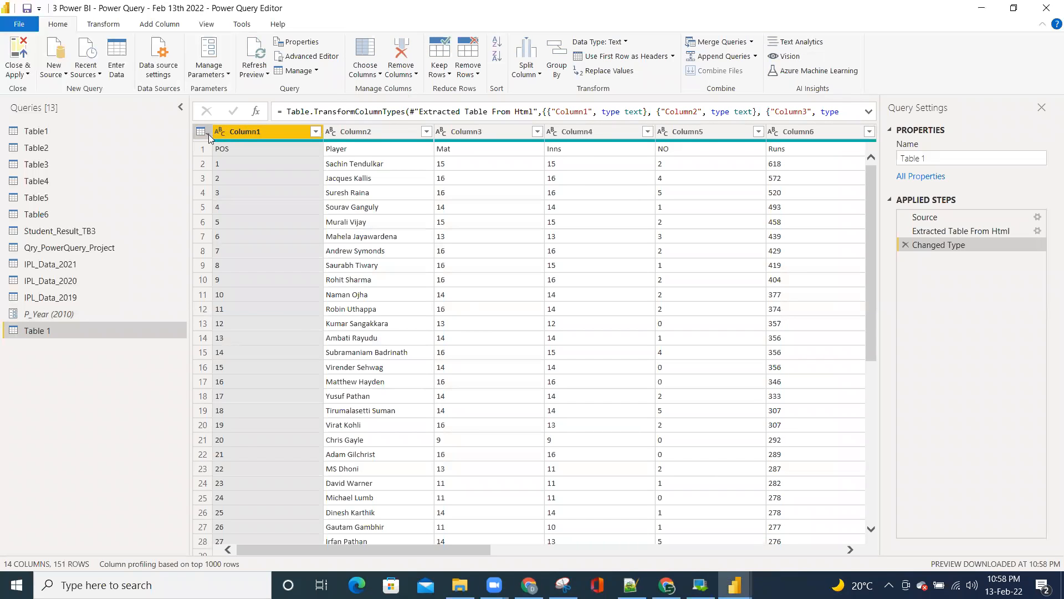
{"action": "left_click", "coordinate": [239, 167]}
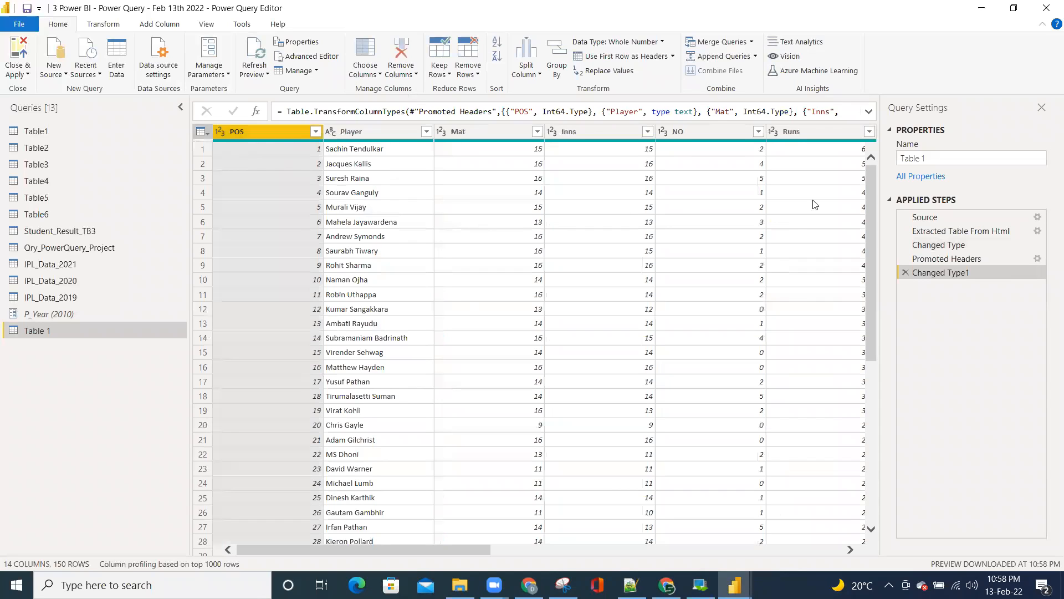
Rename the imported Table 1 query as IPL_Data
{"action": "left_click", "coordinate": [903, 158]}
{"action": "triple_click", "coordinate": [953, 159]}
{"action": "type", "text": "IP"}
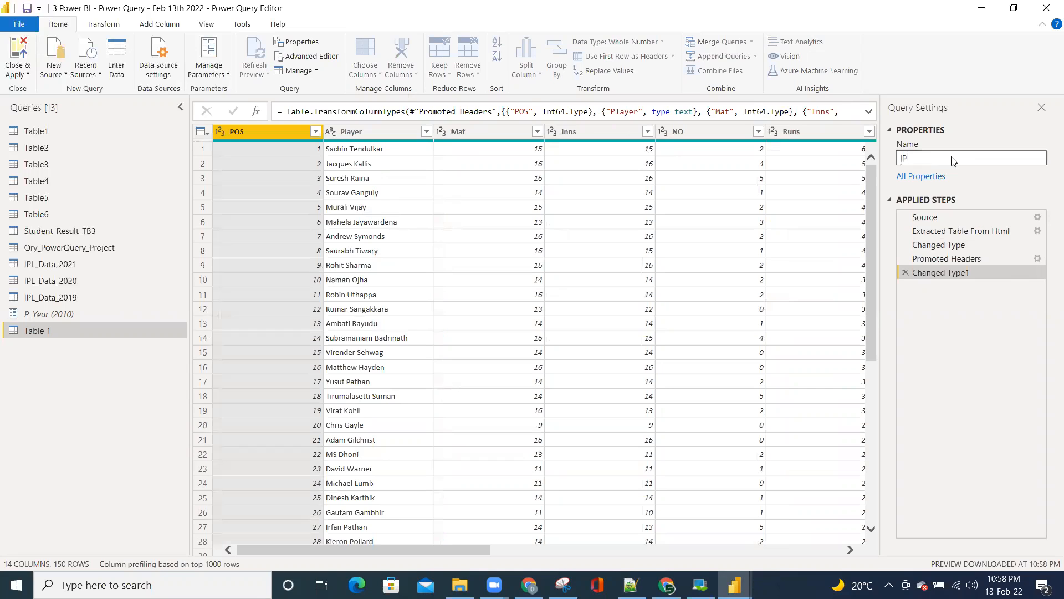
{"action": "type", "text": "L_Data"}
{"action": "key", "text": "Return"}
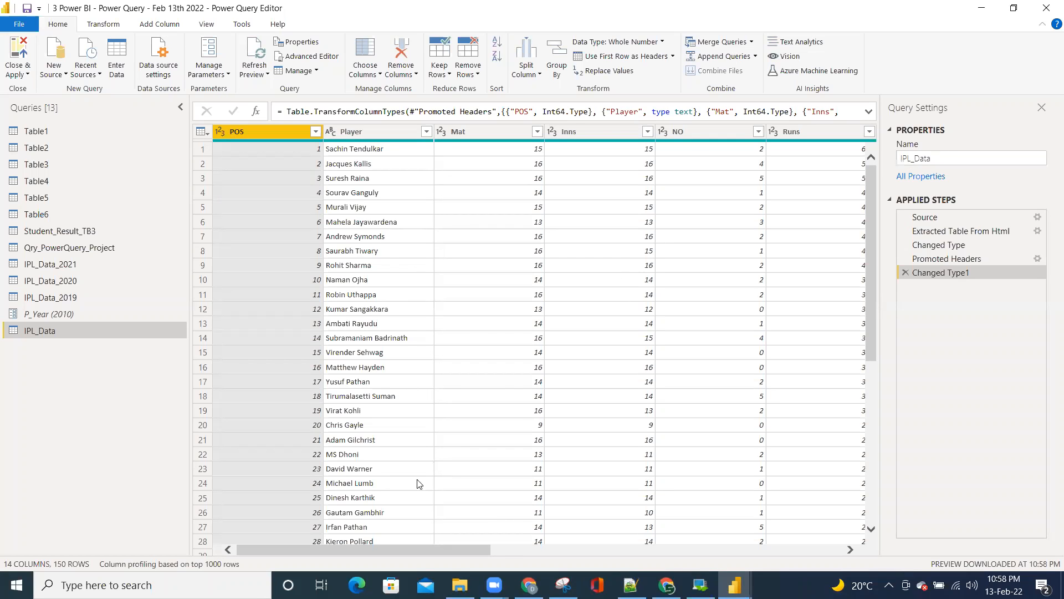
Create a function named IPL_Data_Func from the IPL_Data query, and view the source query and the function
{"action": "left_click_drag", "start_coordinate": [374, 548], "coordinate": [344, 544]}
{"action": "right_click", "coordinate": [66, 331]}
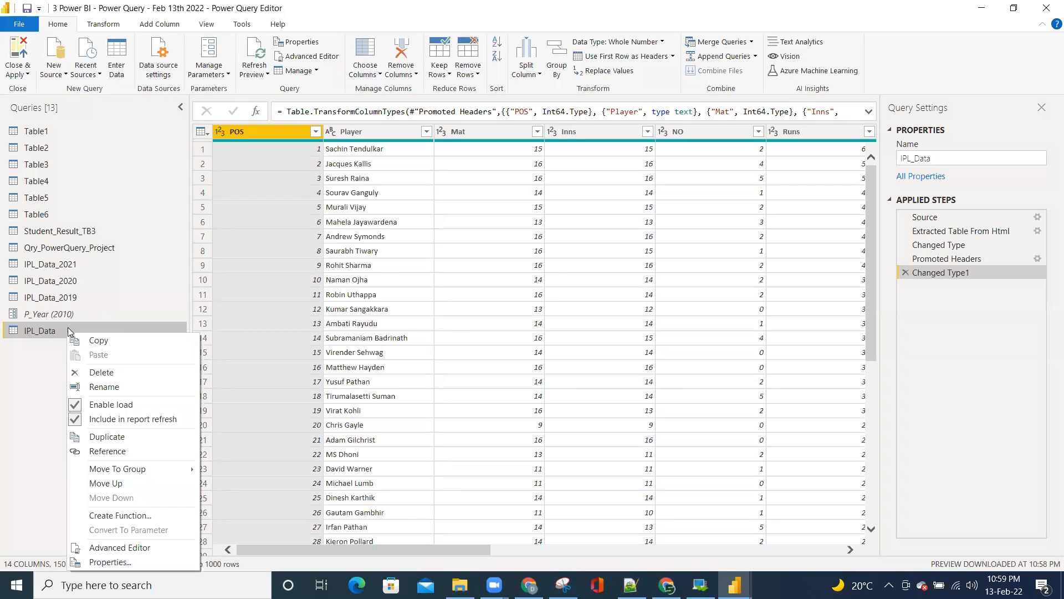
{"action": "left_click", "coordinate": [112, 515]}
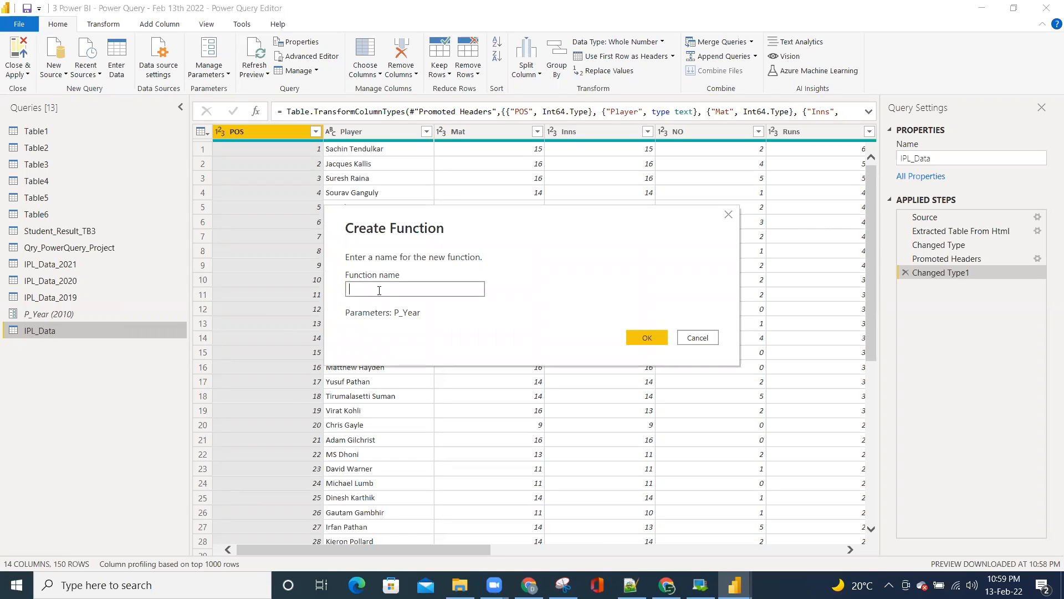
{"action": "type", "text": "IP"}
{"action": "type", "text": "L_D"}
{"action": "type", "text": "ata"}
{"action": "type", "text": "-Fun"}
{"action": "left_click", "coordinate": [658, 337]}
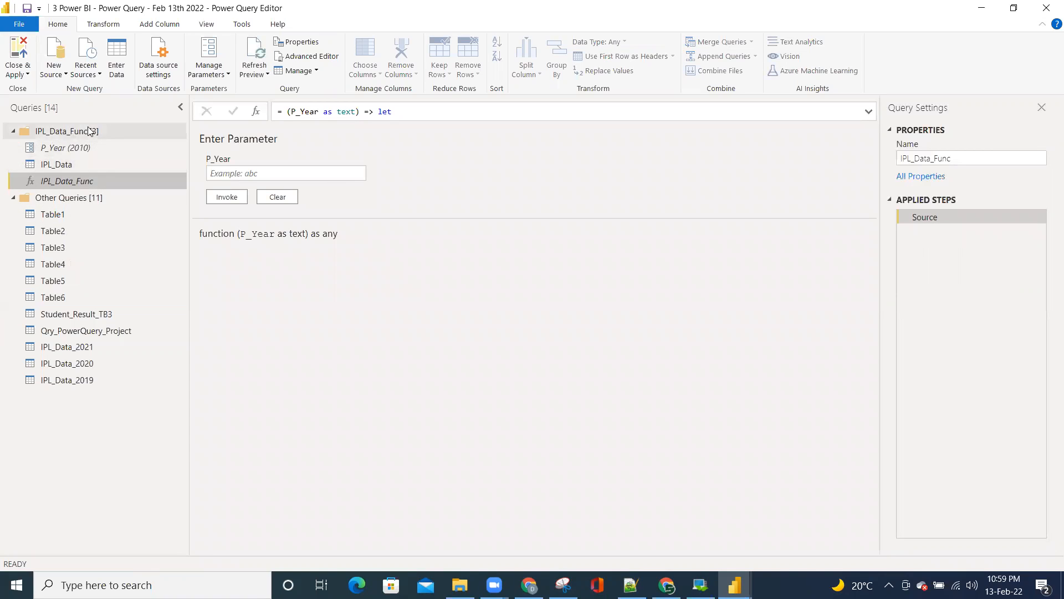
{"action": "left_click", "coordinate": [73, 164]}
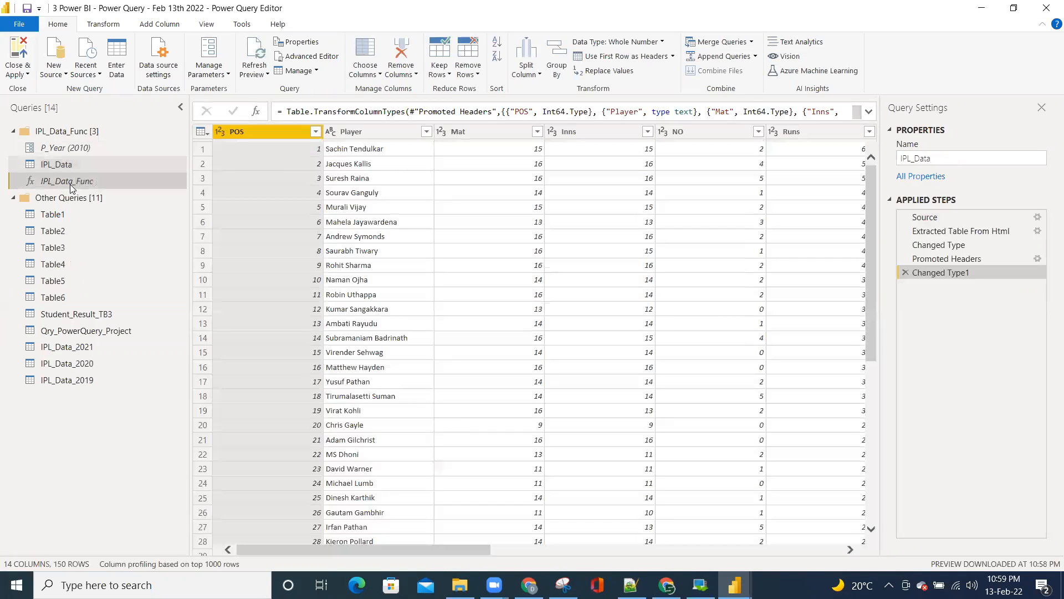
{"action": "left_click", "coordinate": [71, 186]}
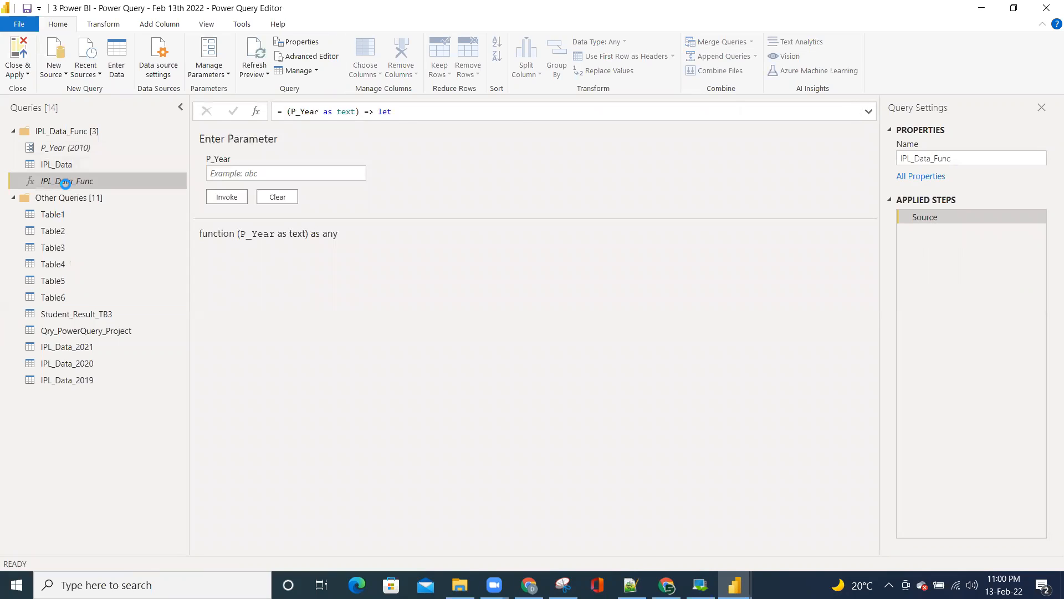
Invoke the IPL_Data_Func function with P_Year set to 2021
{"action": "left_click", "coordinate": [240, 175]}
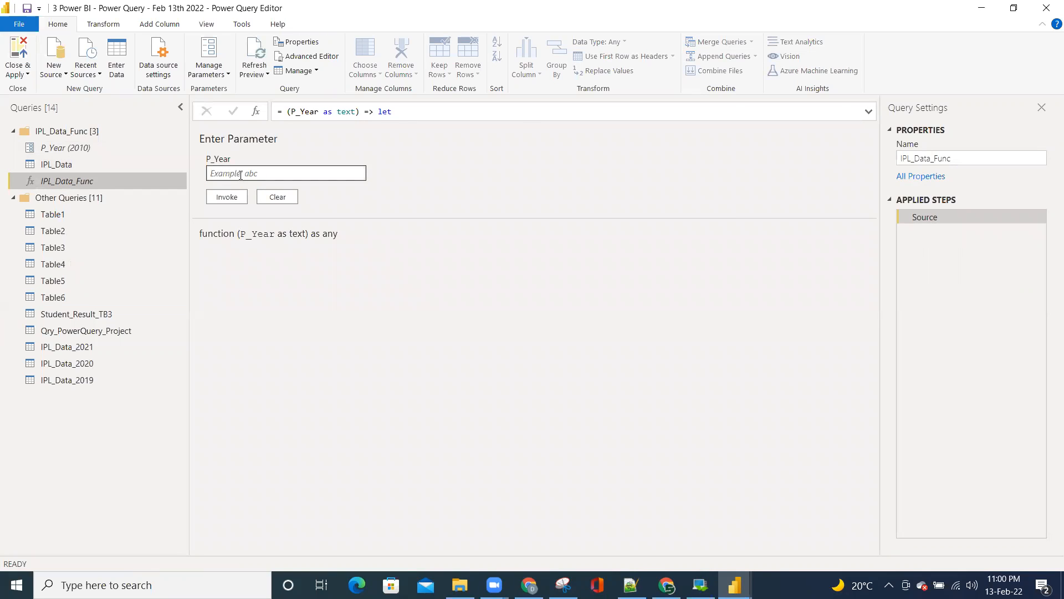
{"action": "left_click", "coordinate": [241, 175]}
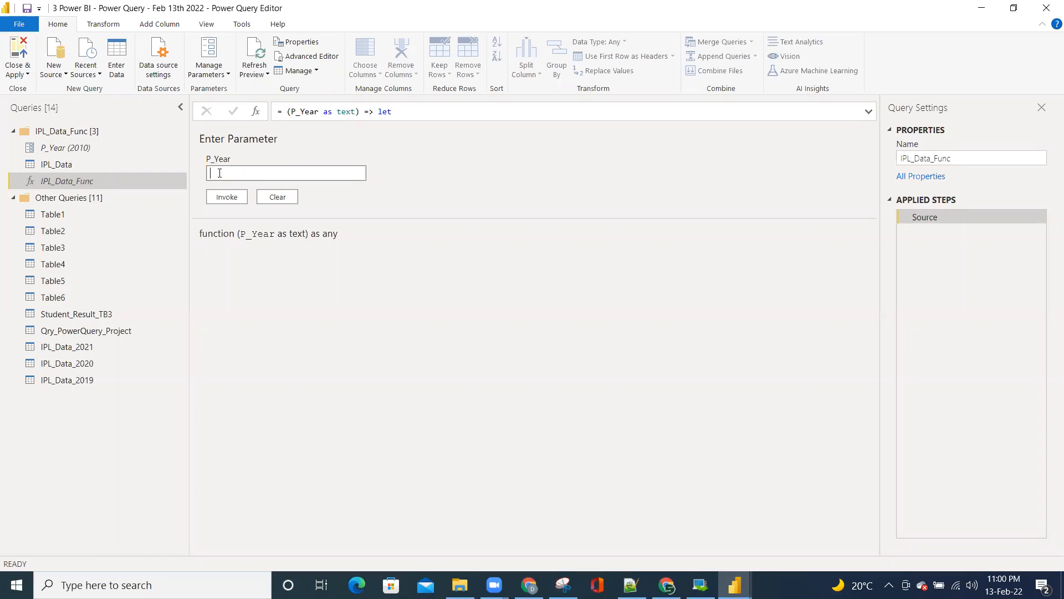
{"action": "type", "text": "2021"}
{"action": "left_click", "coordinate": [227, 196]}
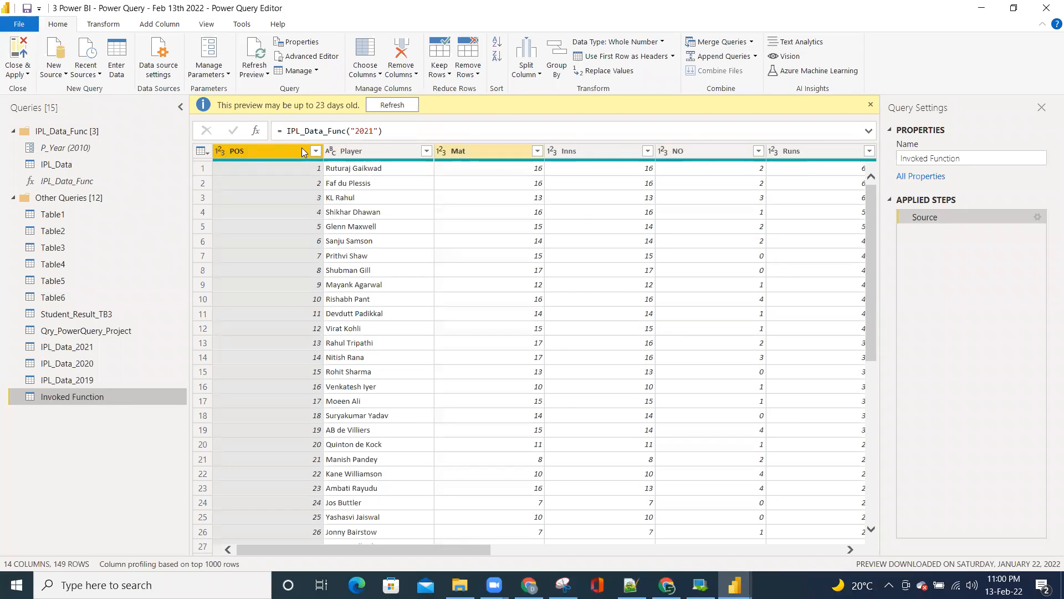
Invoke the IPL_Data_Func function with P_Year set to 2009 and view the resulting Invoked Function (2) query
{"action": "left_click", "coordinate": [97, 179]}
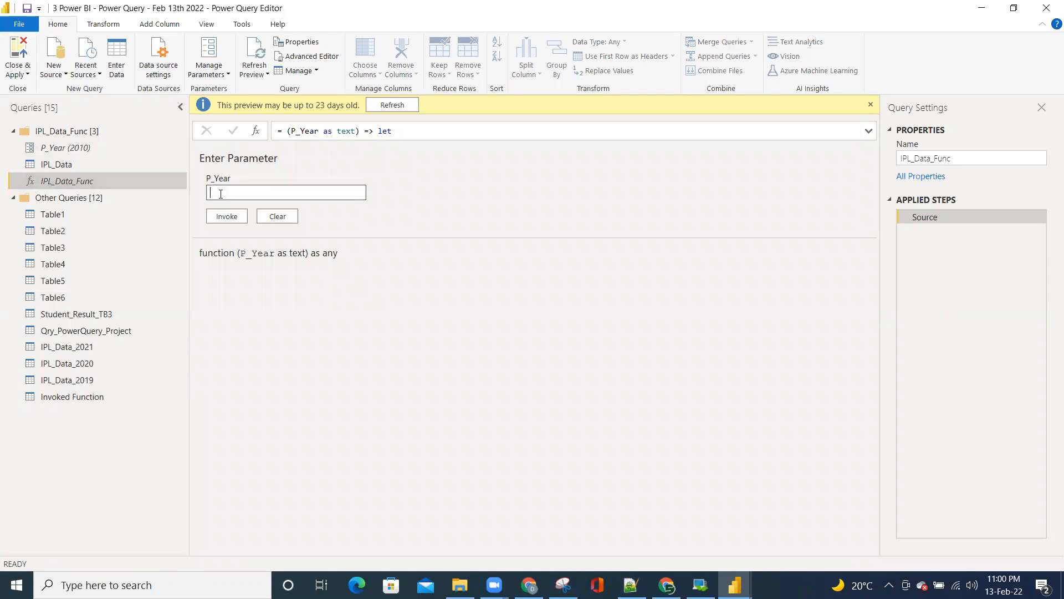
{"action": "type", "text": "200"}
{"action": "type", "text": "8"}
{"action": "left_click", "coordinate": [227, 216]}
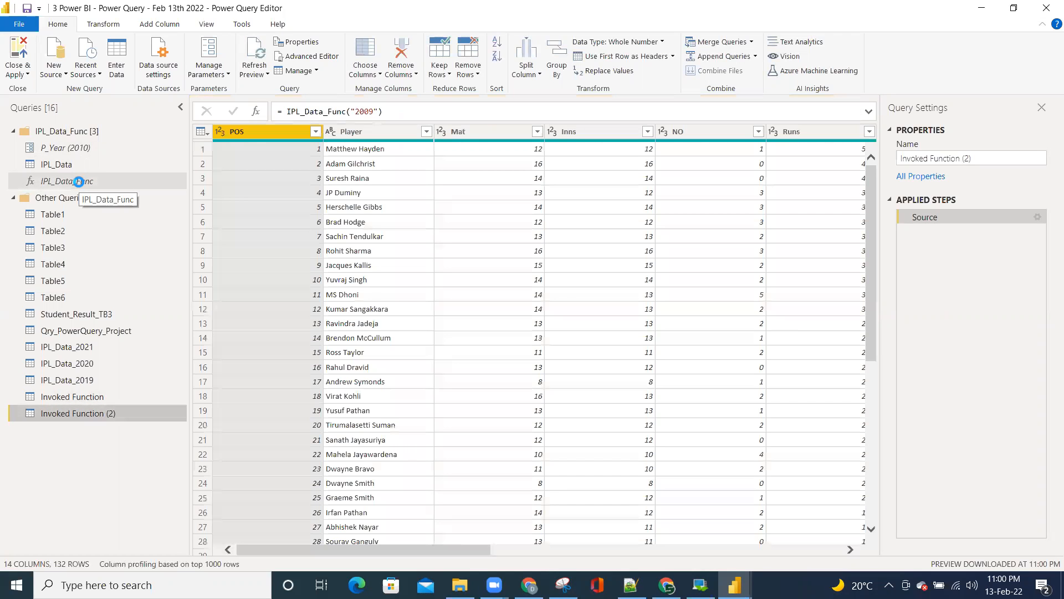
{"action": "left_click", "coordinate": [78, 181]}
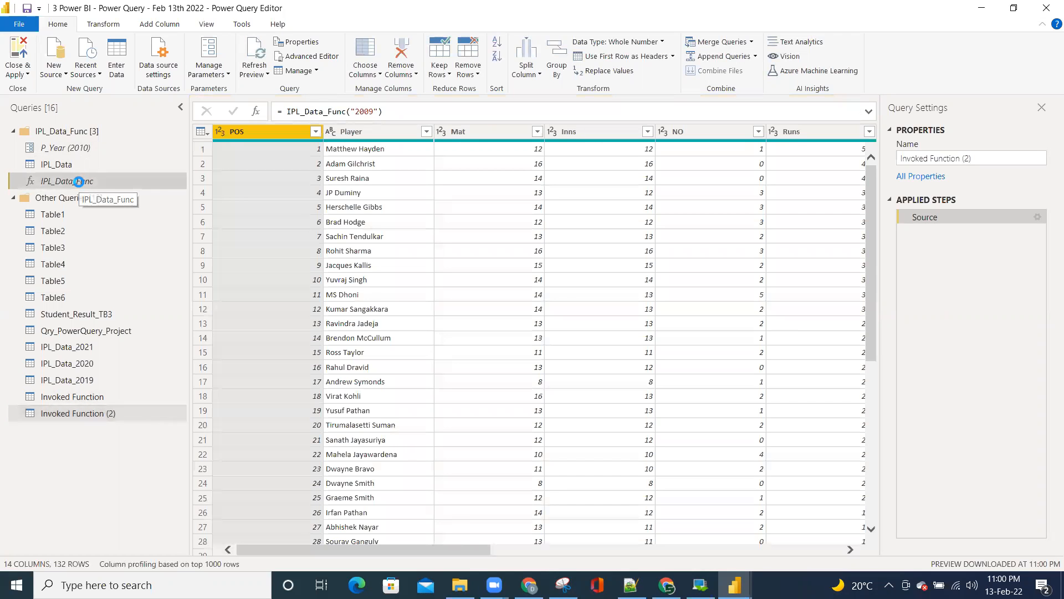
{"action": "left_click", "coordinate": [96, 401]}
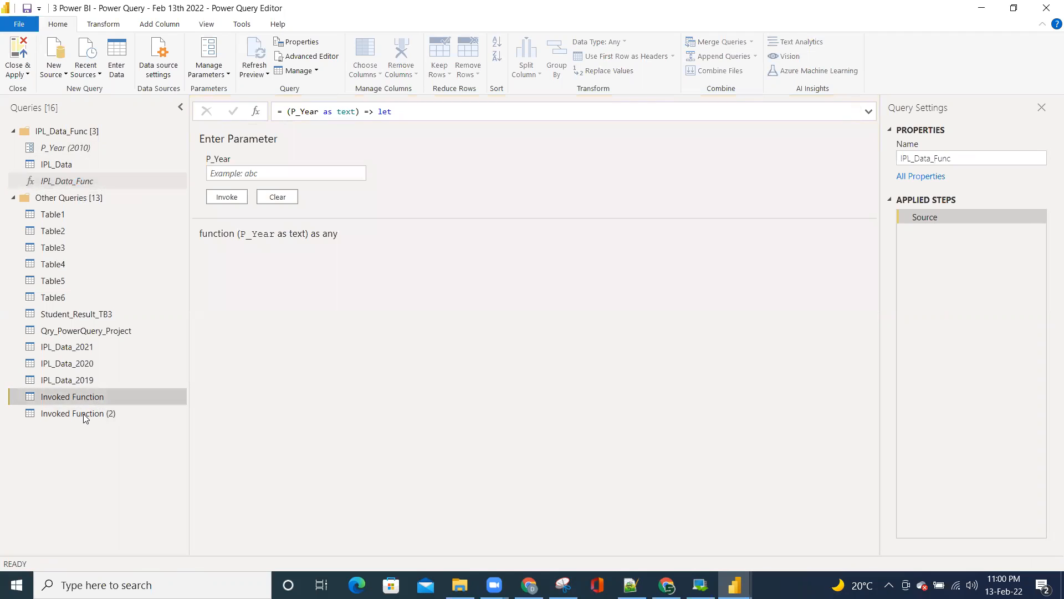
{"action": "left_click", "coordinate": [83, 413]}
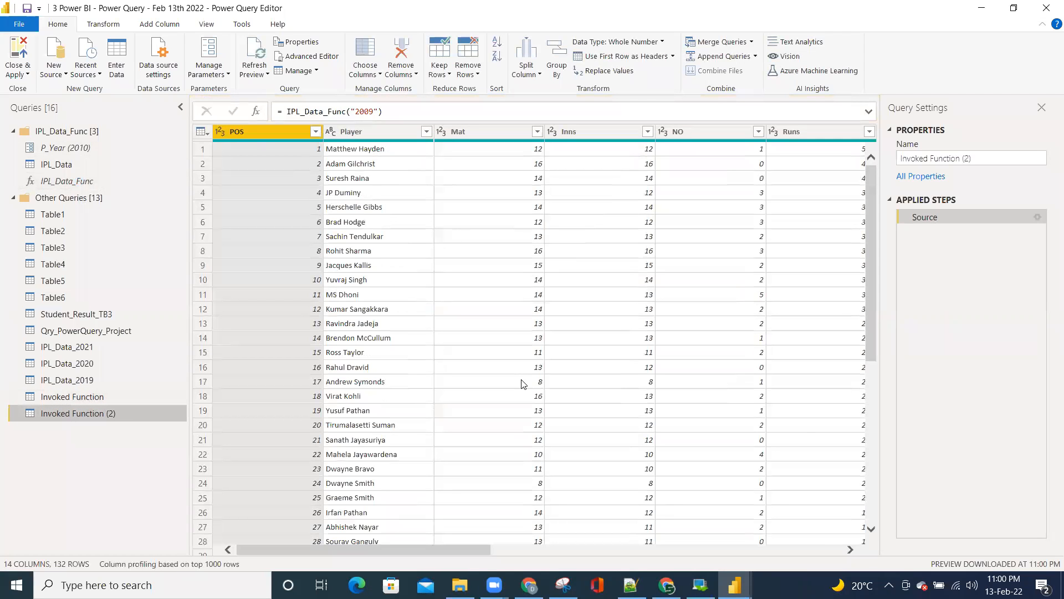